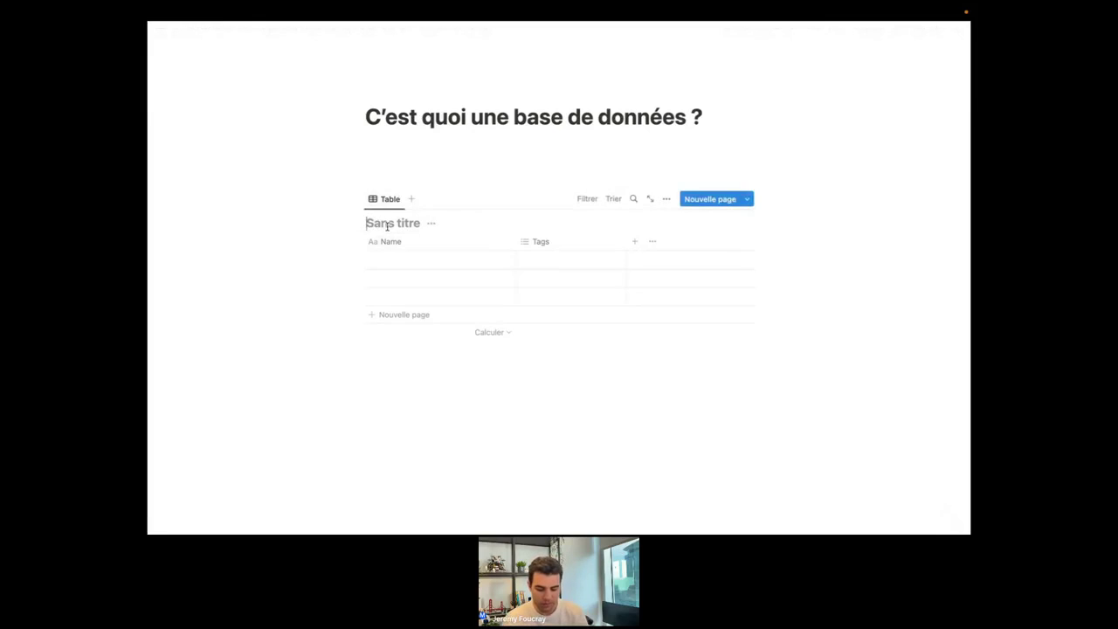
Title the table database 'Tâches' and place the cursor in its first Name cell.
{"action": "type", "text": "Tâches"}
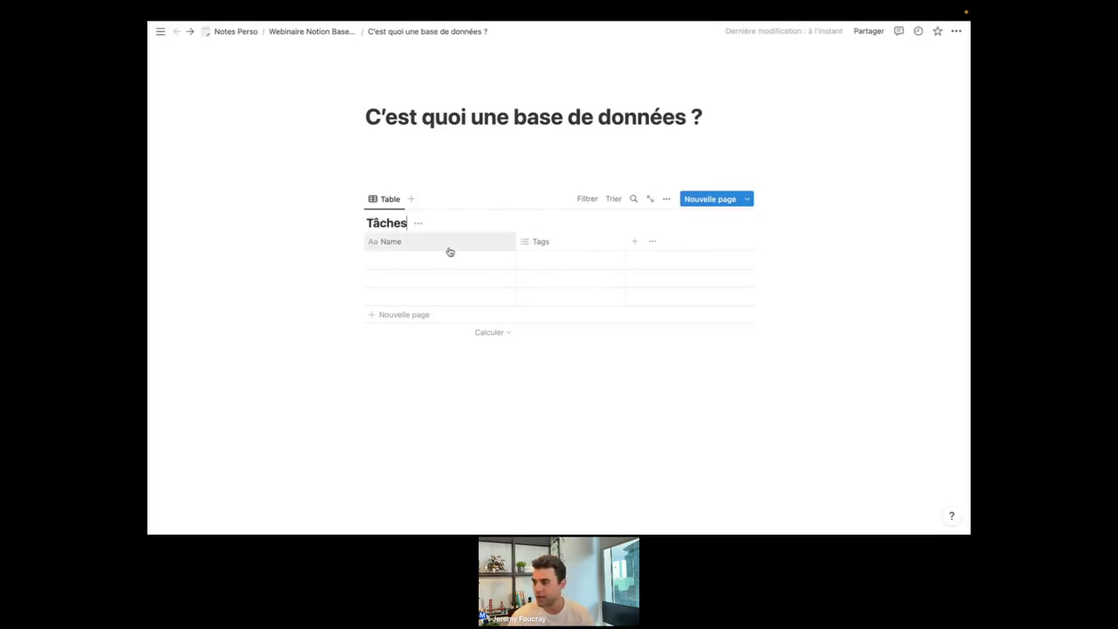
{"action": "left_click", "coordinate": [427, 367]}
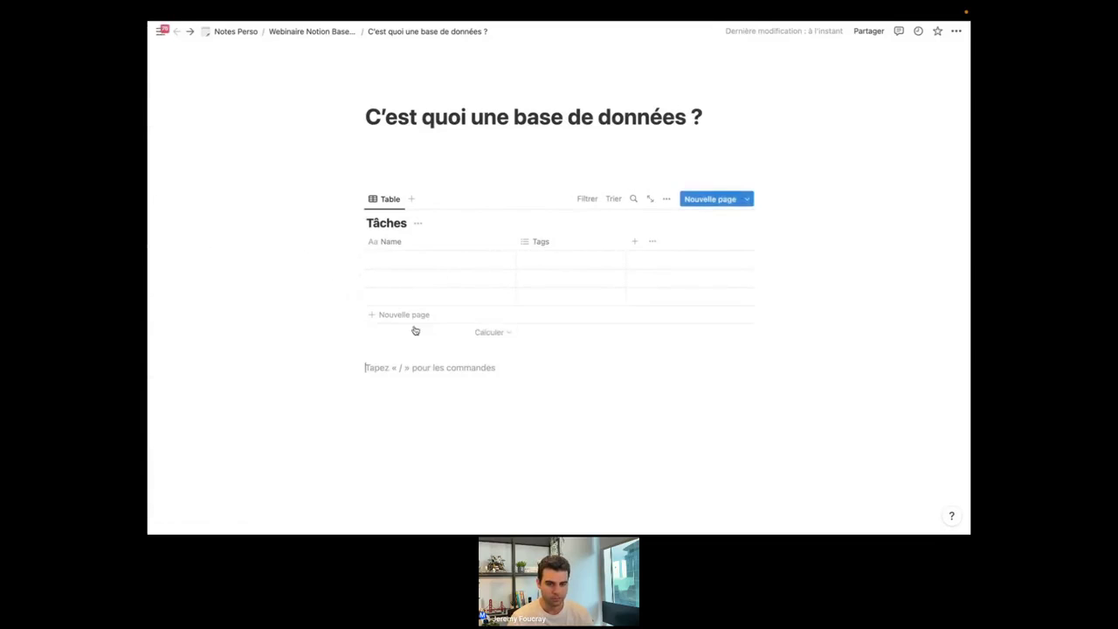
{"action": "left_click", "coordinate": [399, 264]}
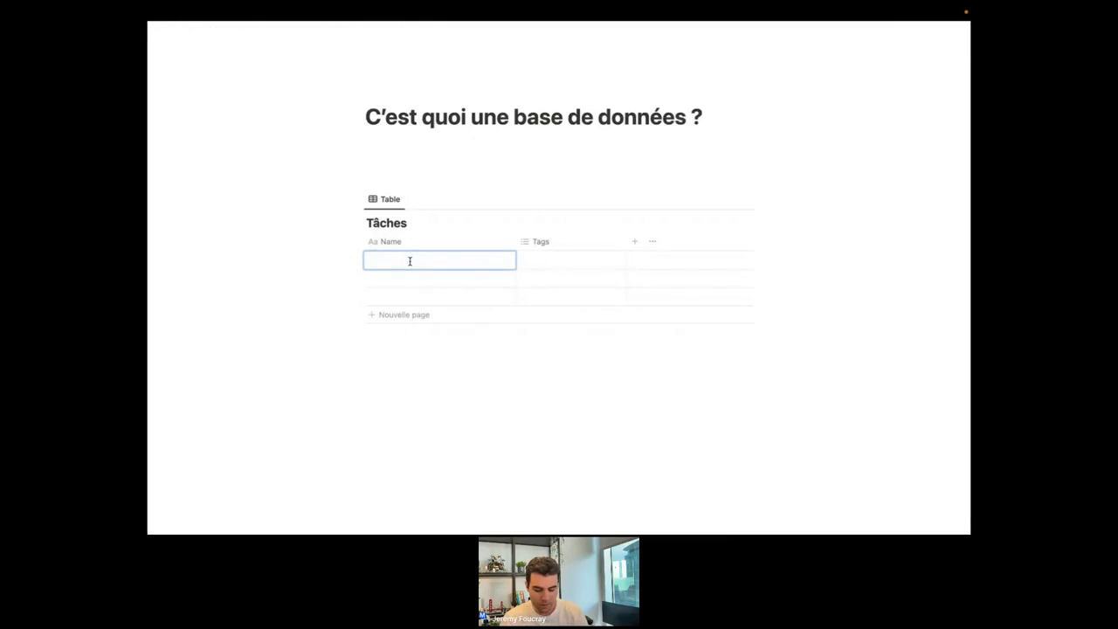
Enter tasks 'Faire la liste des partenaires' and 'Faire la liste des lieux', then add two empty rows.
{"action": "type", "text": "Faire la liste des parte"}
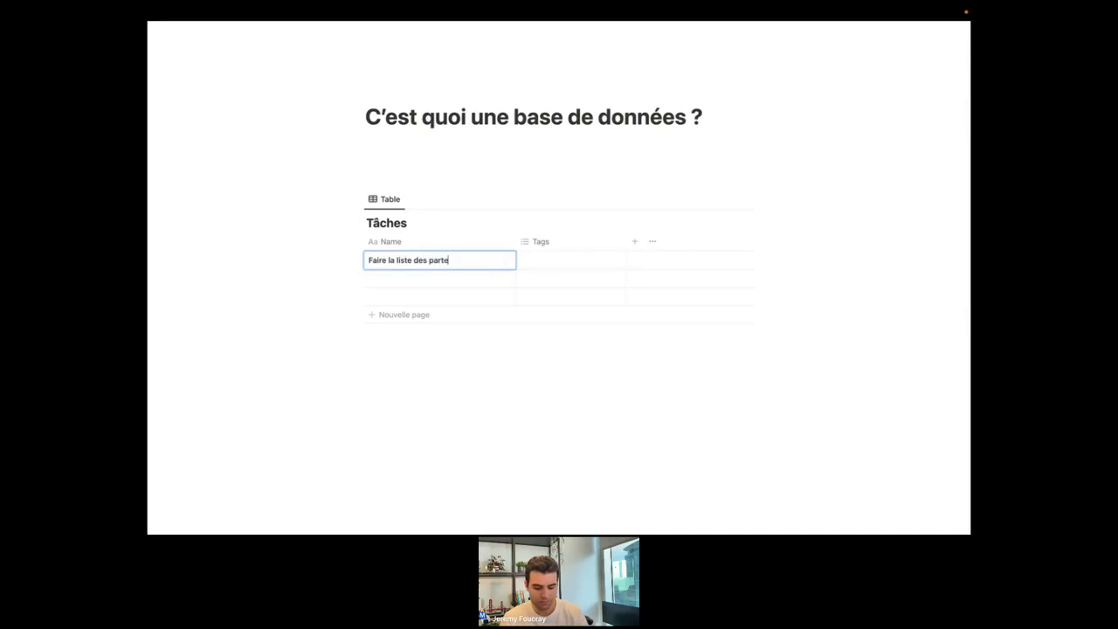
{"action": "type", "text": "s"}
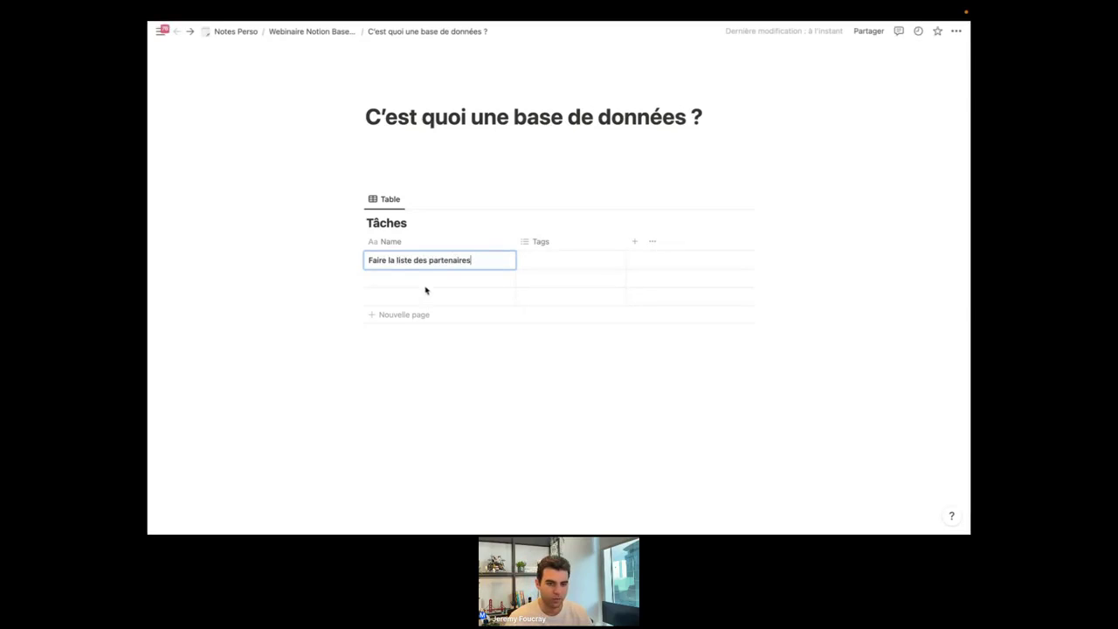
{"action": "left_click", "coordinate": [410, 280]}
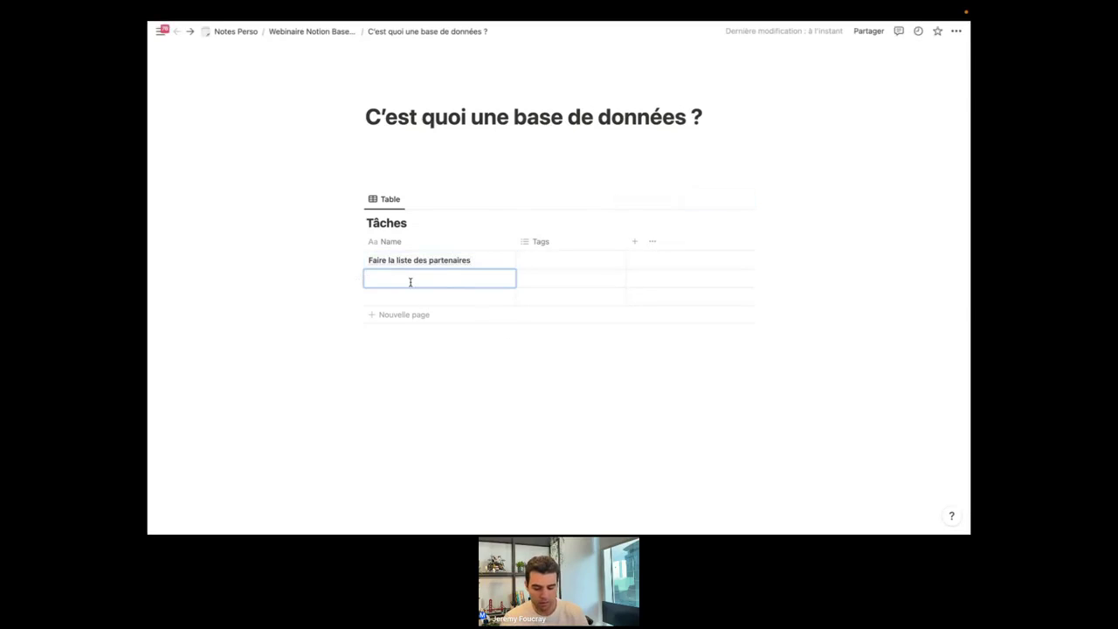
{"action": "type", "text": "Faire la liste des lieux"}
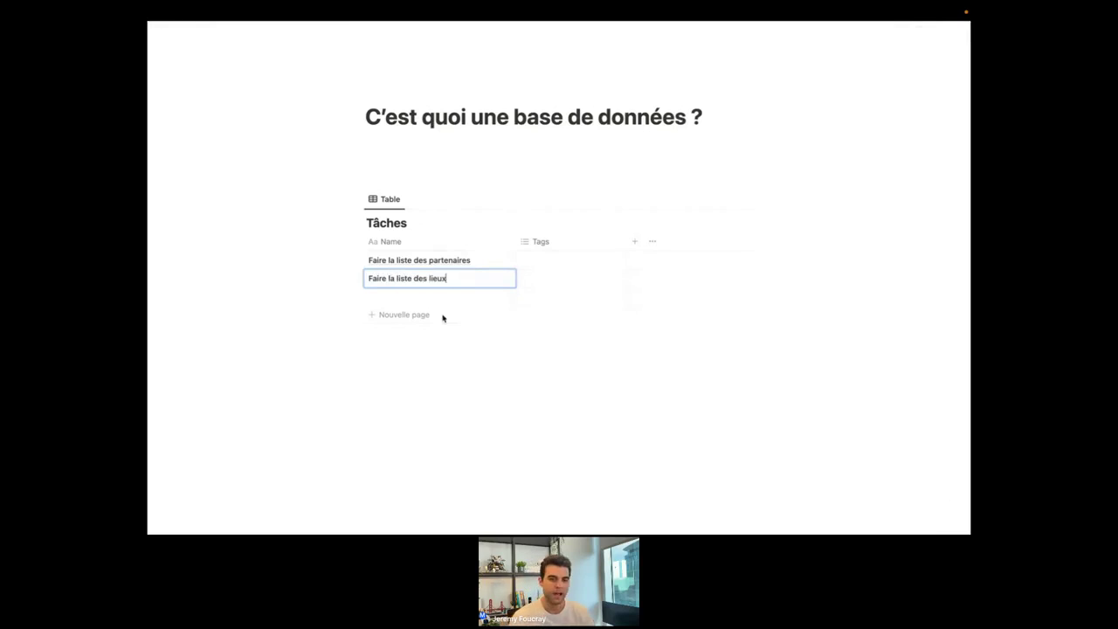
{"action": "left_click", "coordinate": [353, 367]}
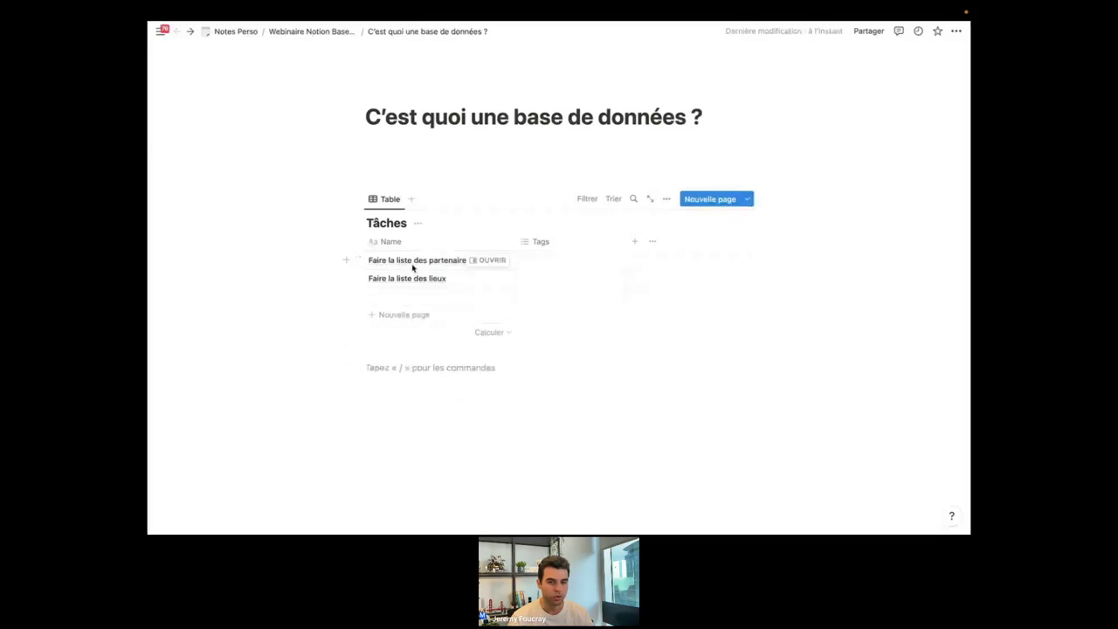
{"action": "left_click", "coordinate": [406, 323]}
{"action": "left_click", "coordinate": [407, 332]}
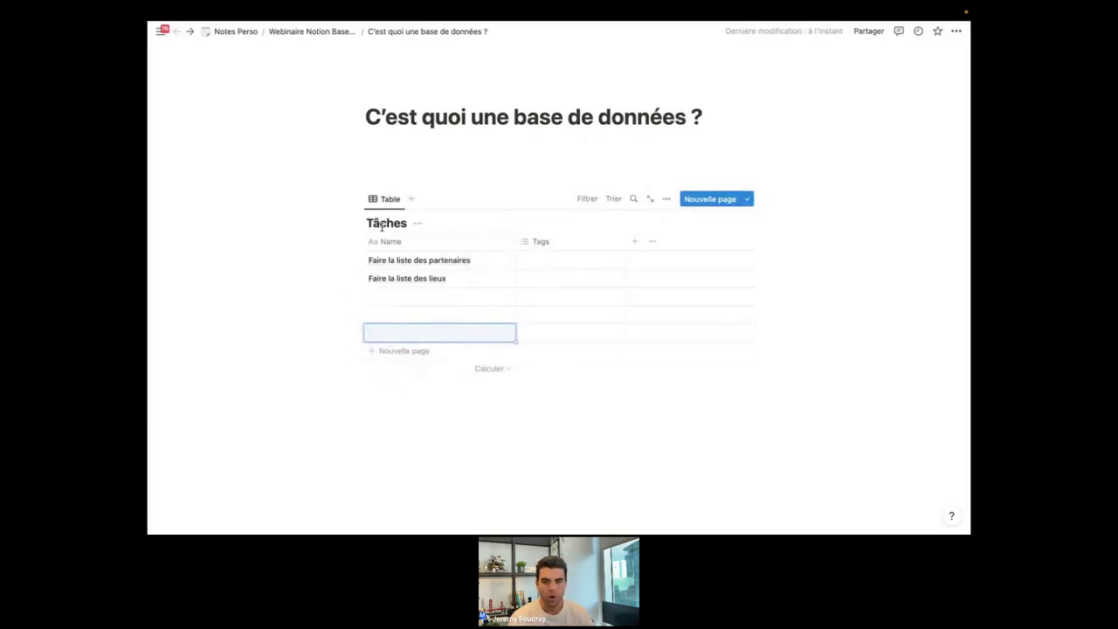
Narrow the Tags column and add a new property of type Sélection.
{"action": "mouse_move", "coordinate": [624, 243]}
{"action": "left_mouse_down"}
{"action": "mouse_move", "coordinate": [591, 239]}
{"action": "mouse_move", "coordinate": [603, 243]}
{"action": "left_mouse_up"}
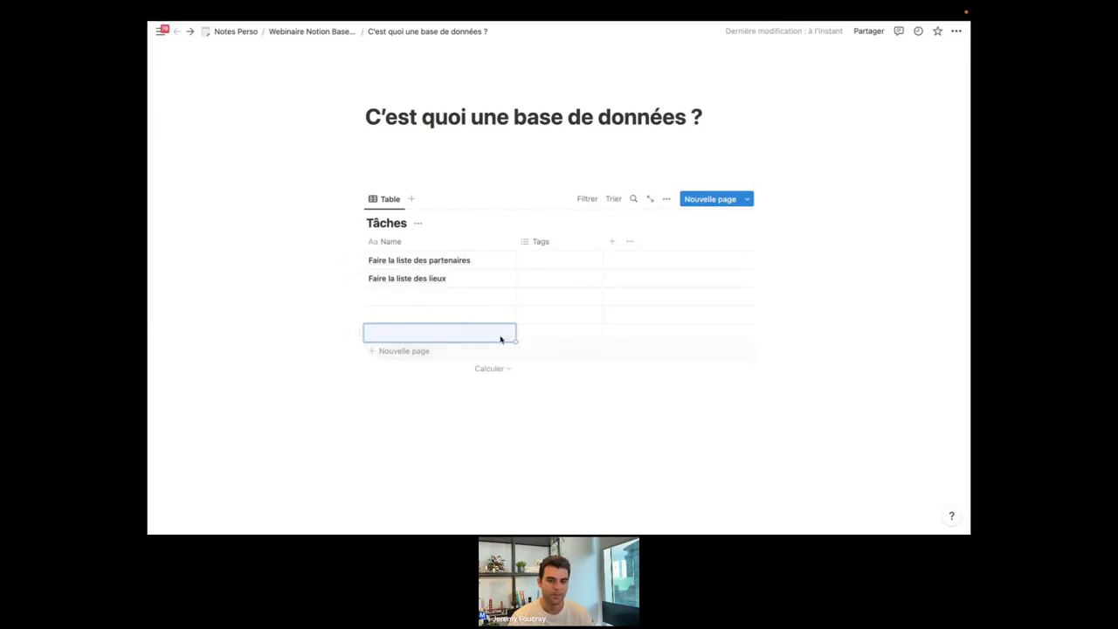
{"action": "left_click", "coordinate": [611, 244]}
{"action": "scroll", "coordinate": [668, 358], "scroll_direction": "down", "scroll_amount": 1}
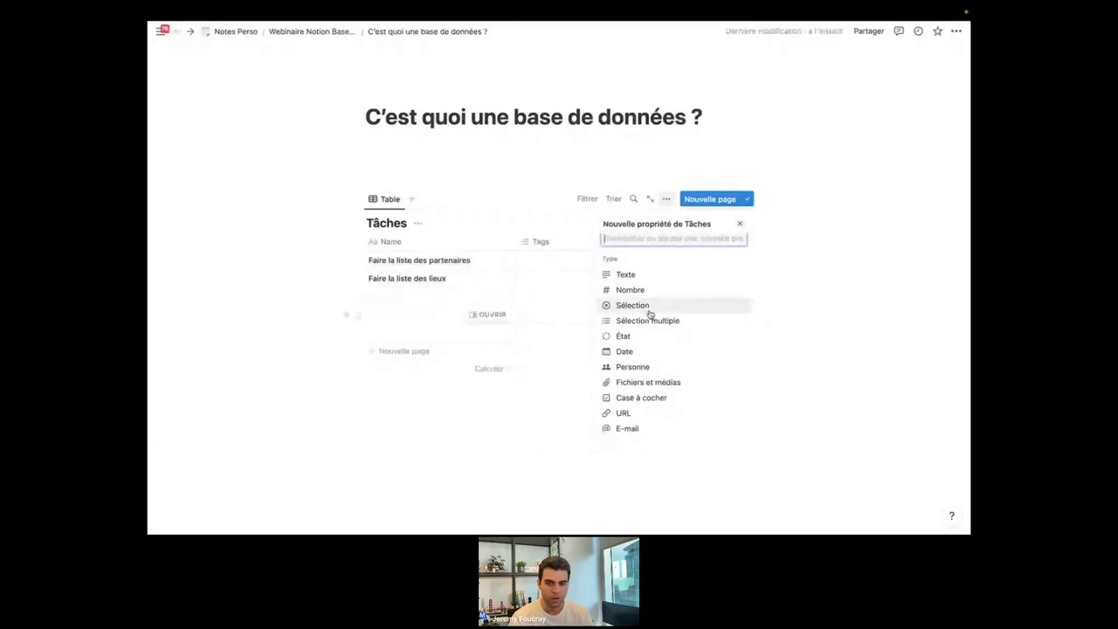
{"action": "scroll", "coordinate": [651, 313], "scroll_direction": "down", "scroll_amount": 1}
{"action": "scroll", "coordinate": [662, 359], "scroll_direction": "down", "scroll_amount": 1}
{"action": "scroll", "coordinate": [662, 359], "scroll_direction": "up", "scroll_amount": 2}
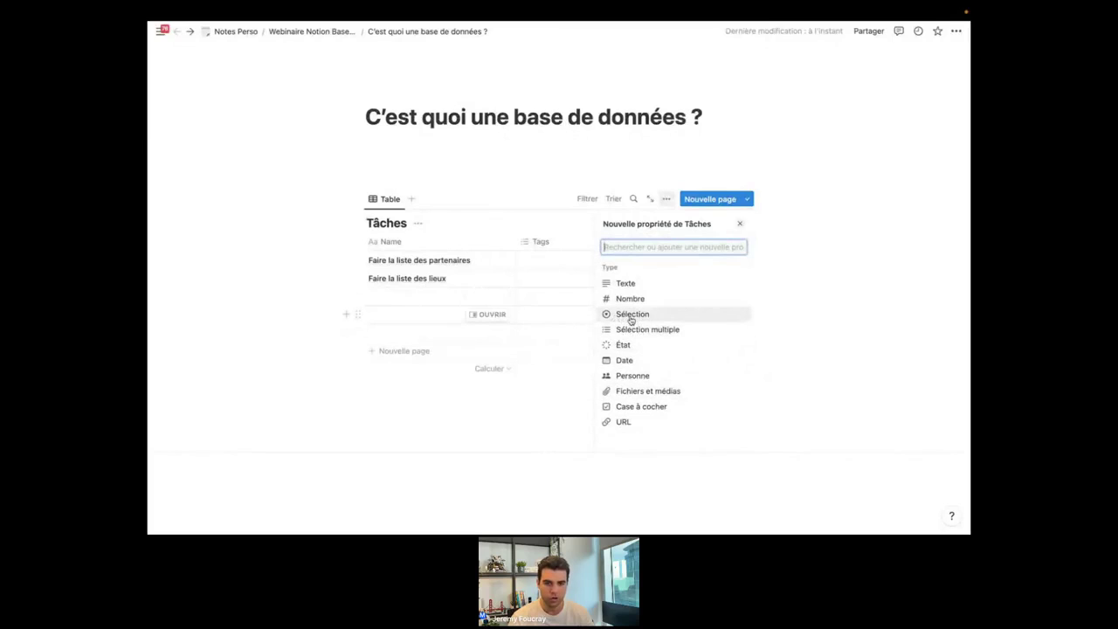
{"action": "left_click", "coordinate": [633, 315]}
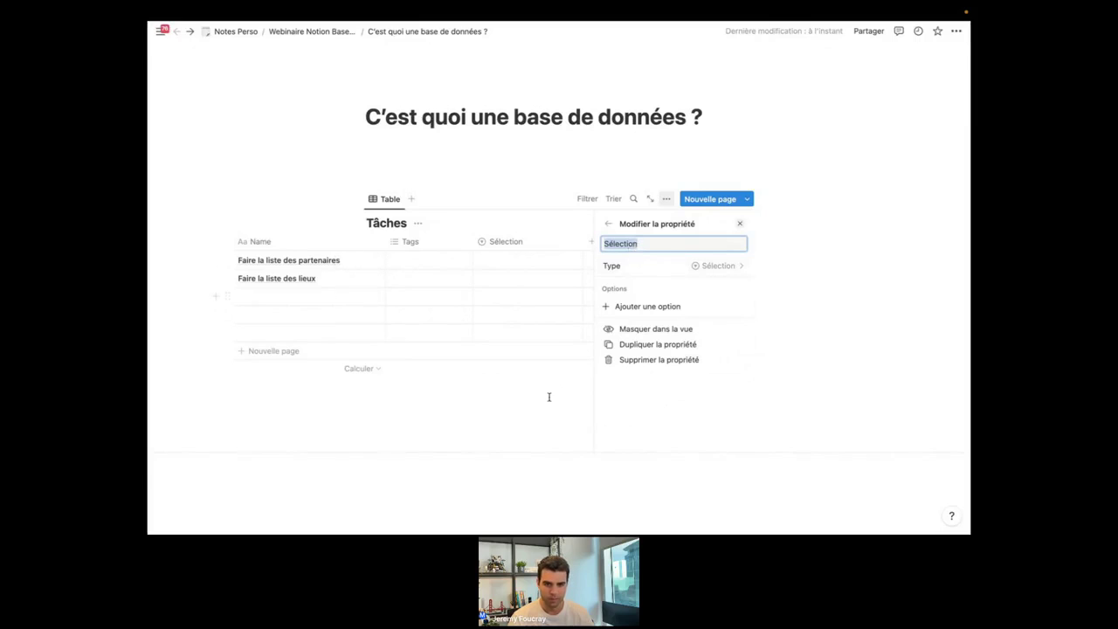
Close the Modifier la propriété panel so the Sélection column appears beside Name and Tags.
{"action": "left_click", "coordinate": [522, 429]}
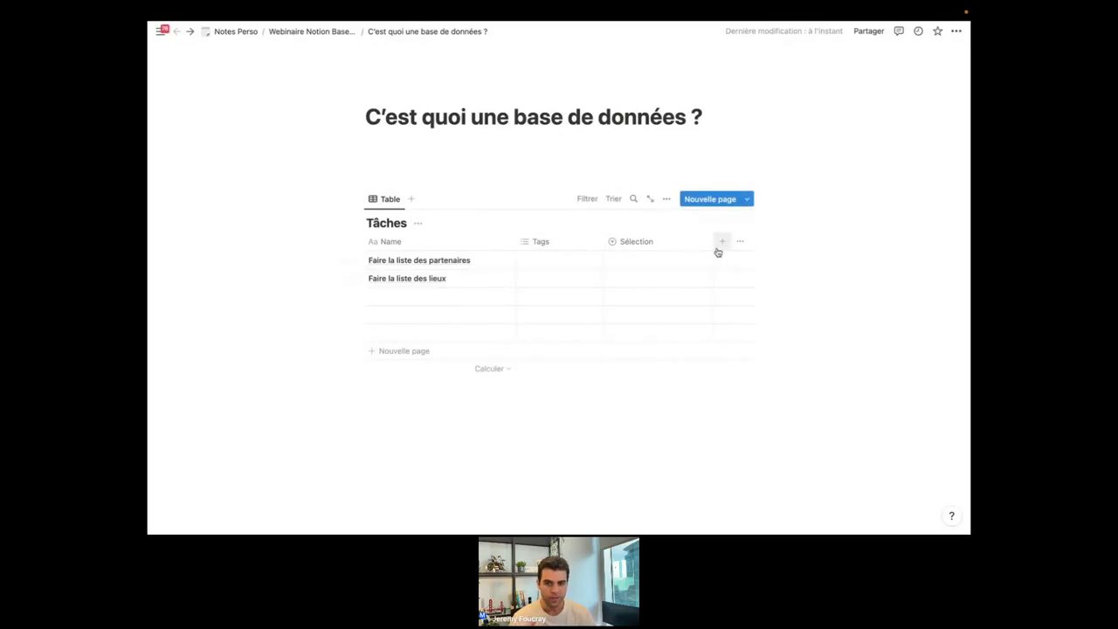
Narrow the Sélection column and add a Personne property named 'Responsable'.
{"action": "left_click_drag", "start_coordinate": [713, 245], "coordinate": [683, 243]}
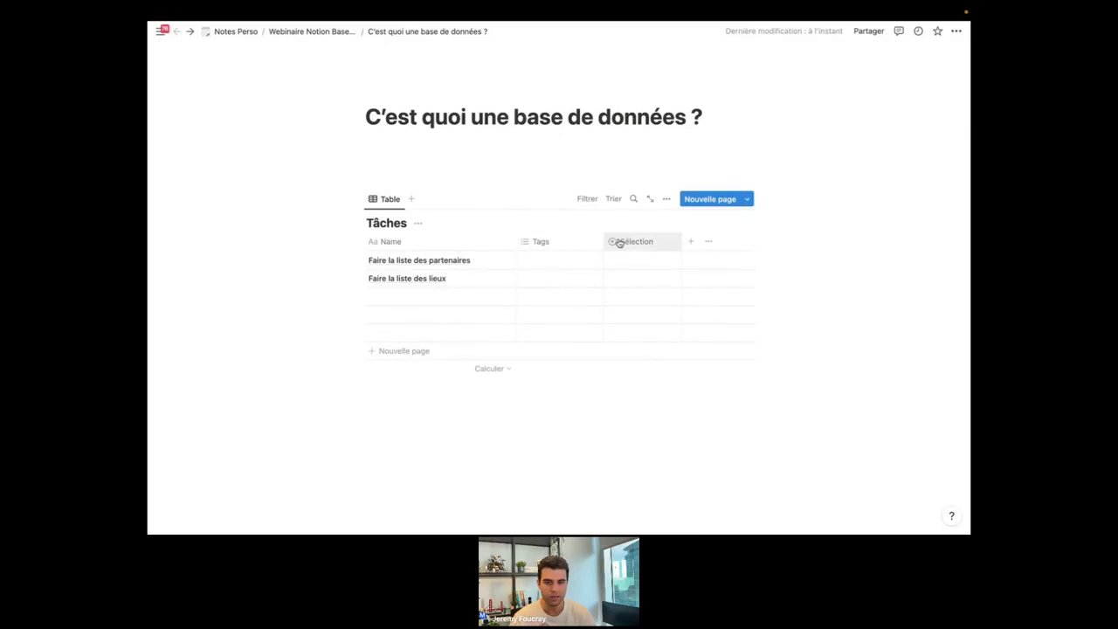
{"action": "left_click", "coordinate": [693, 242]}
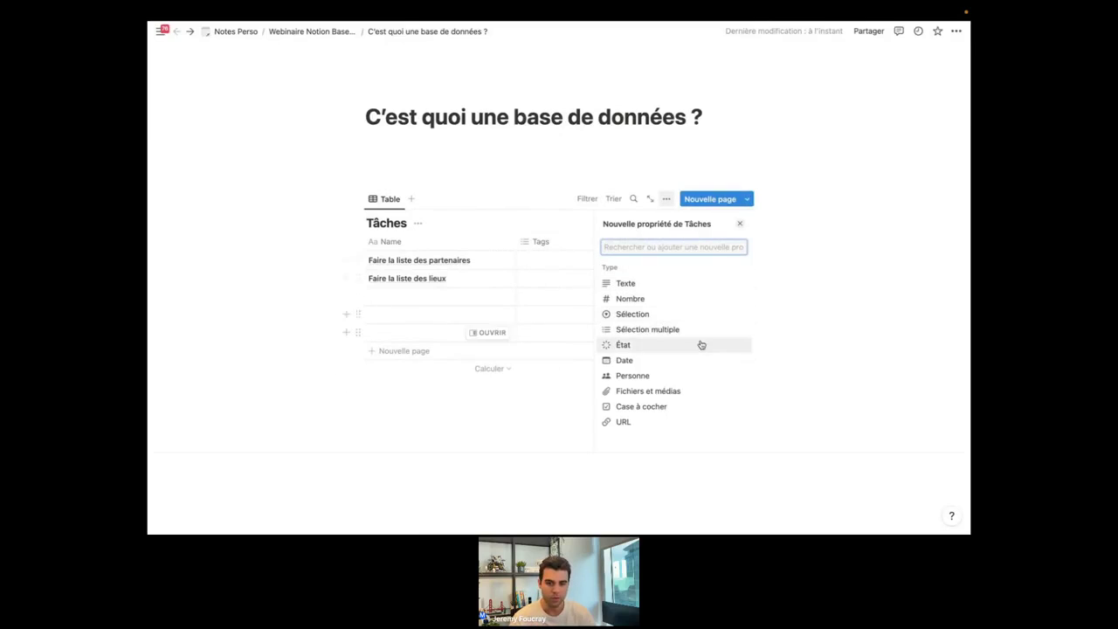
{"action": "left_click", "coordinate": [641, 375]}
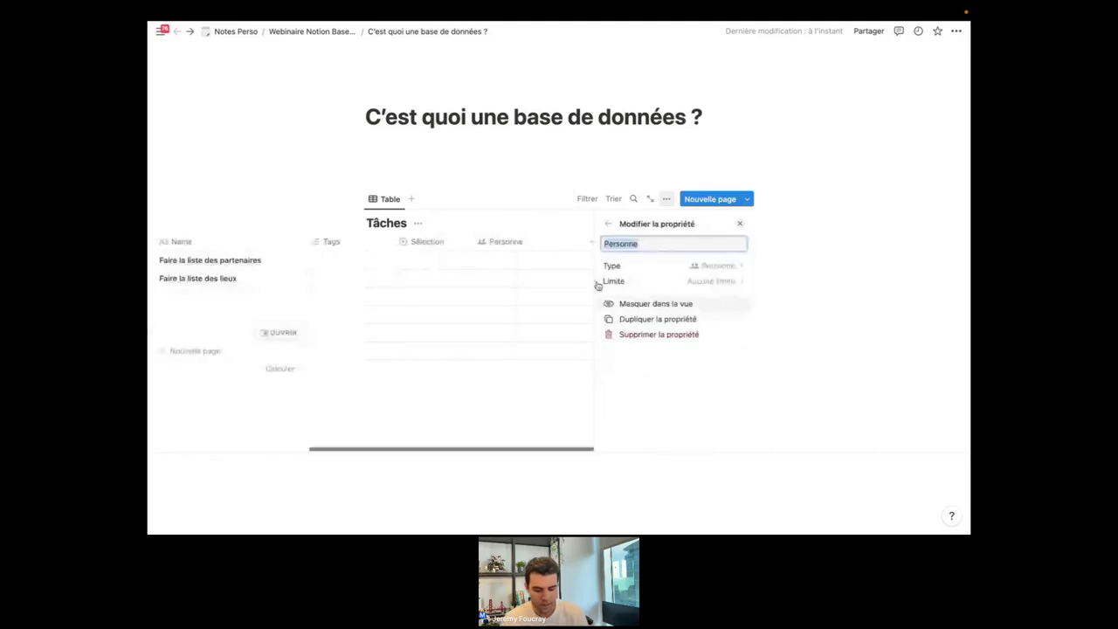
{"action": "type", "text": "Responsable"}
{"action": "key", "text": "Return"}
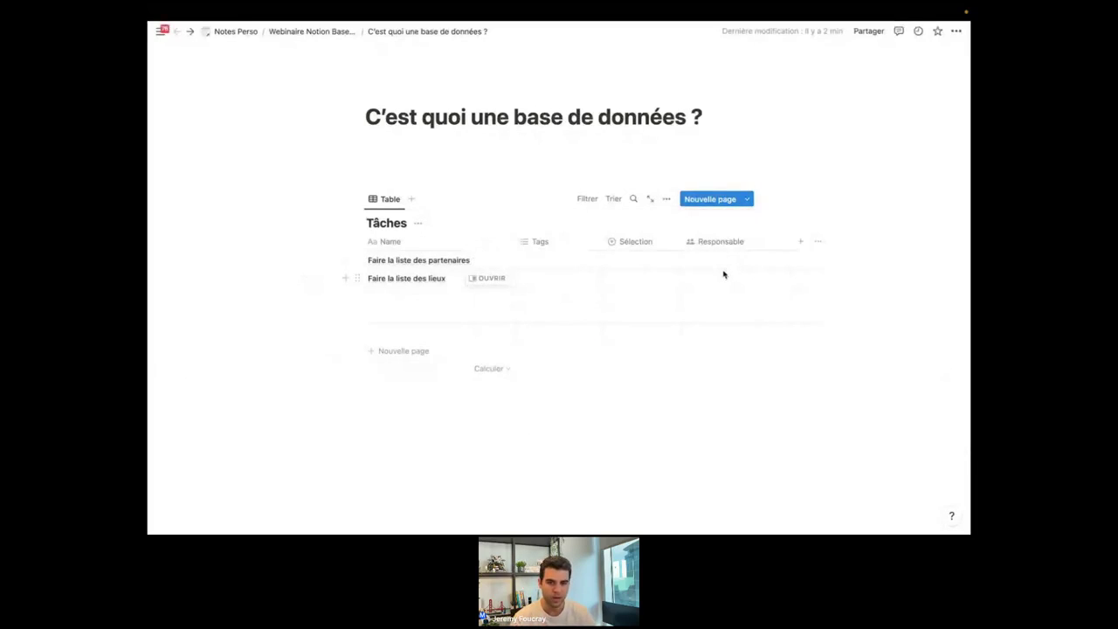
Assign a team member as Responsable of the partner-list task.
{"action": "left_click", "coordinate": [725, 260]}
{"action": "left_click", "coordinate": [733, 296]}
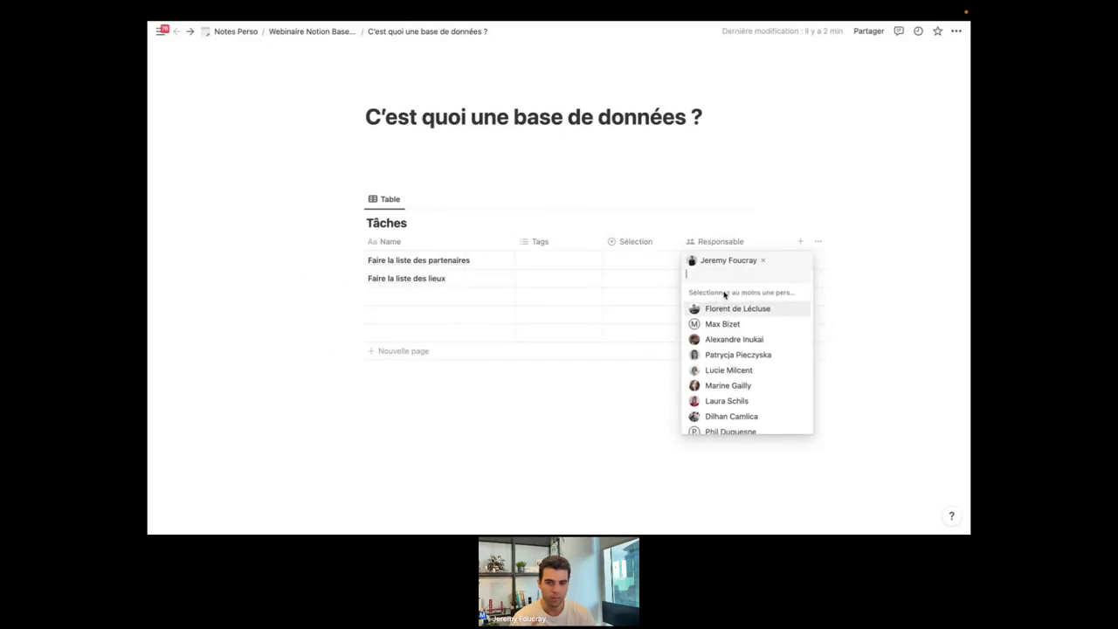
{"action": "left_click", "coordinate": [575, 446]}
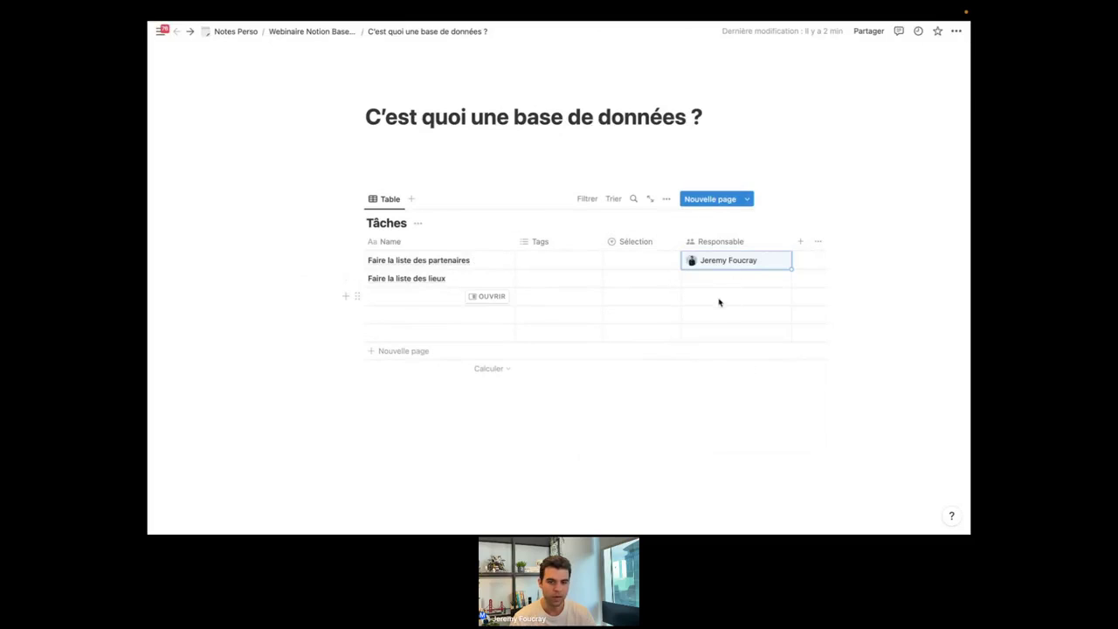
{"action": "left_click", "coordinate": [598, 472]}
Go up to the parent Webinaire Notion Base page via the breadcrumb.
{"action": "scroll", "coordinate": [506, 330], "scroll_direction": "right", "scroll_amount": 2}
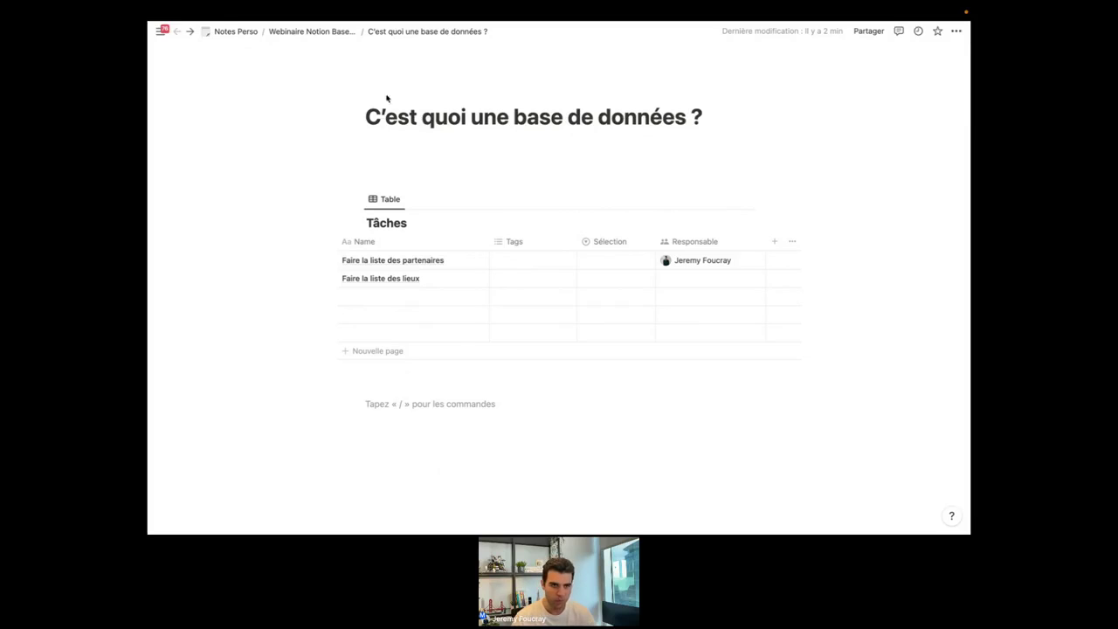
{"action": "left_click", "coordinate": [328, 33]}
{"action": "left_click", "coordinate": [520, 314]}
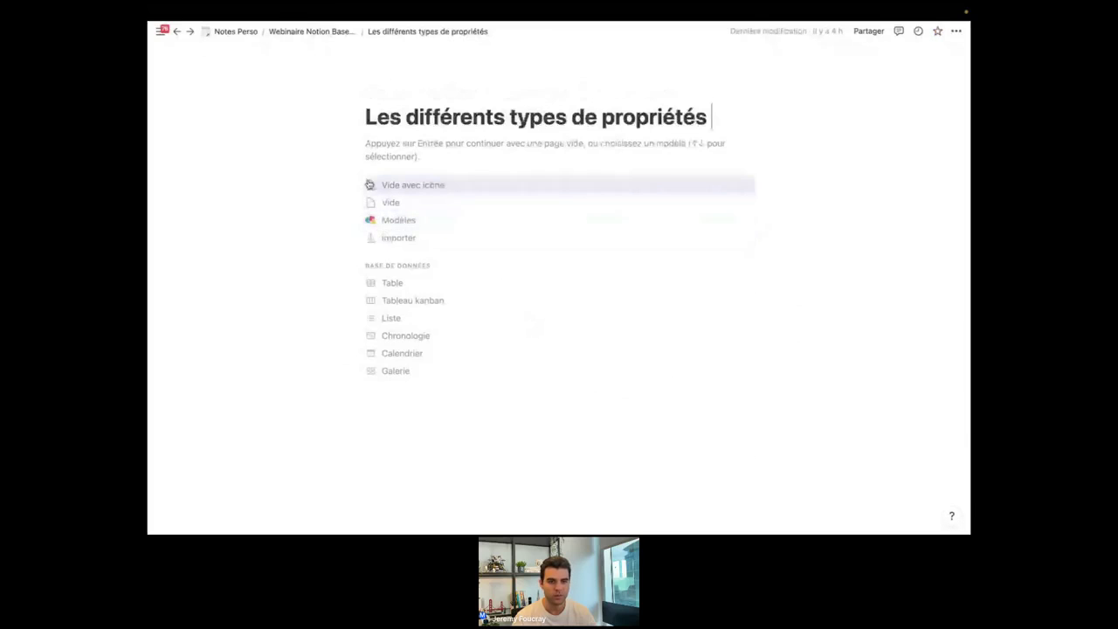
{"action": "left_click", "coordinate": [384, 147]}
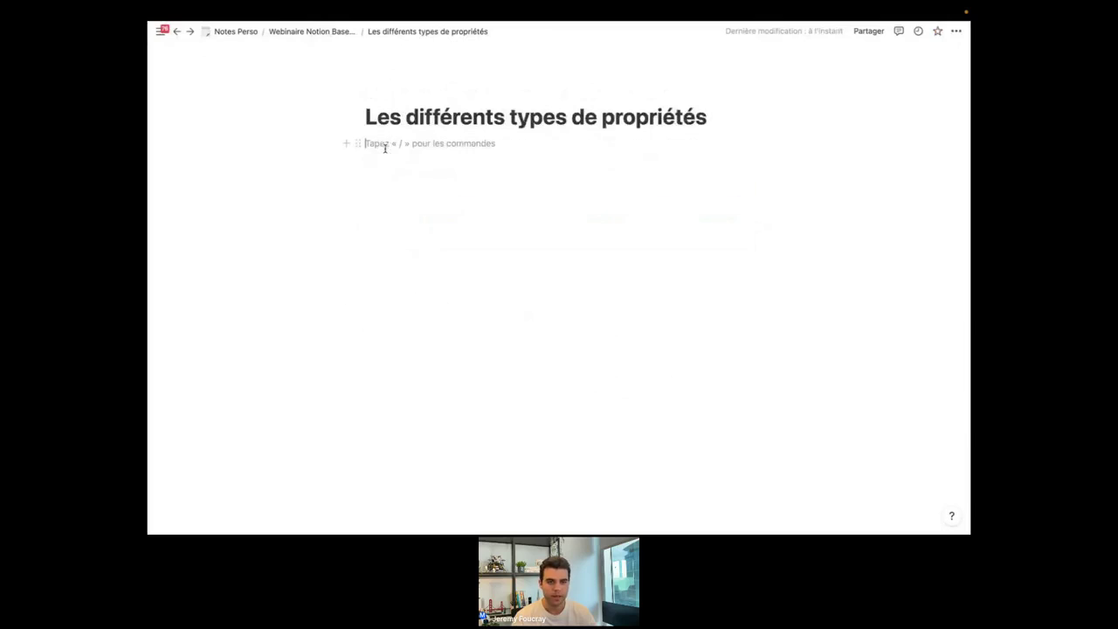
{"action": "key", "text": "Return"}
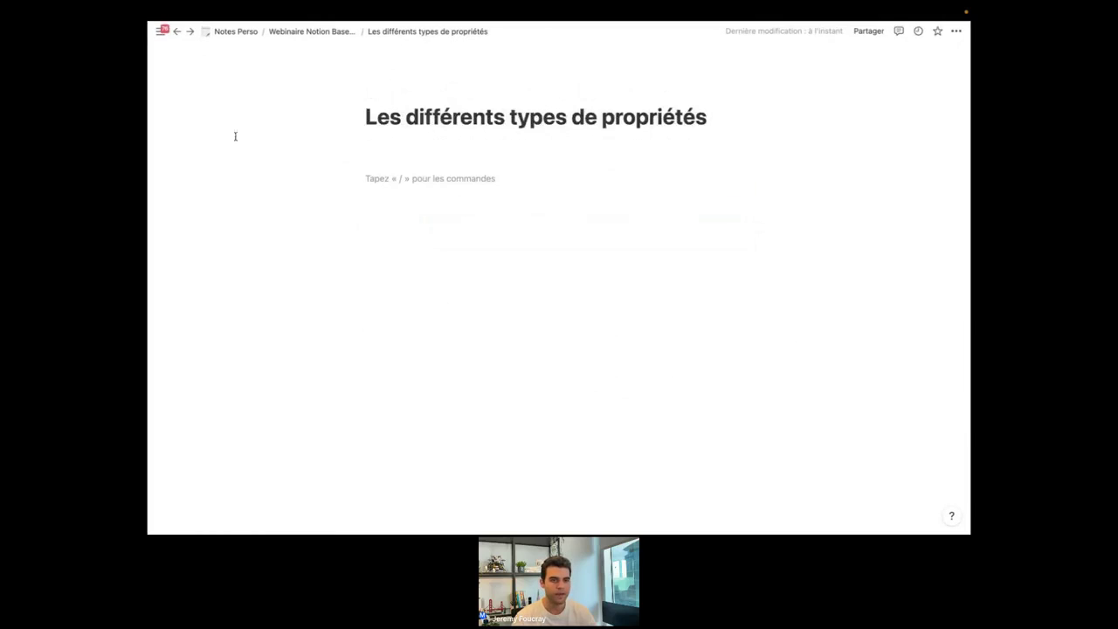
{"action": "mouse_move", "coordinate": [162, 34]}
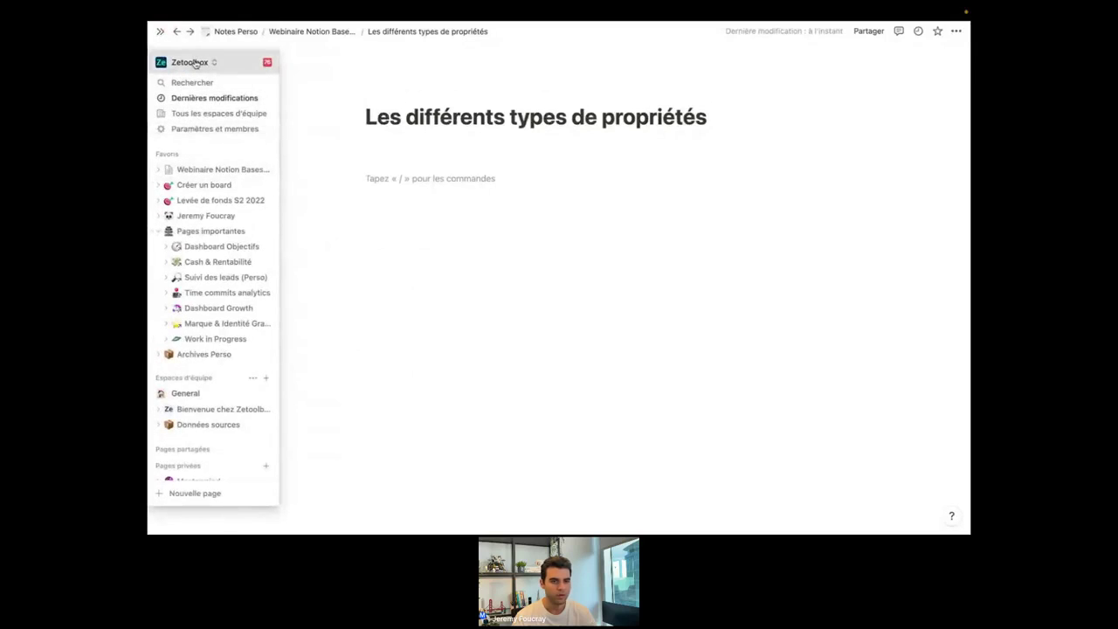
{"action": "left_click", "coordinate": [194, 62]}
{"action": "left_click", "coordinate": [210, 133]}
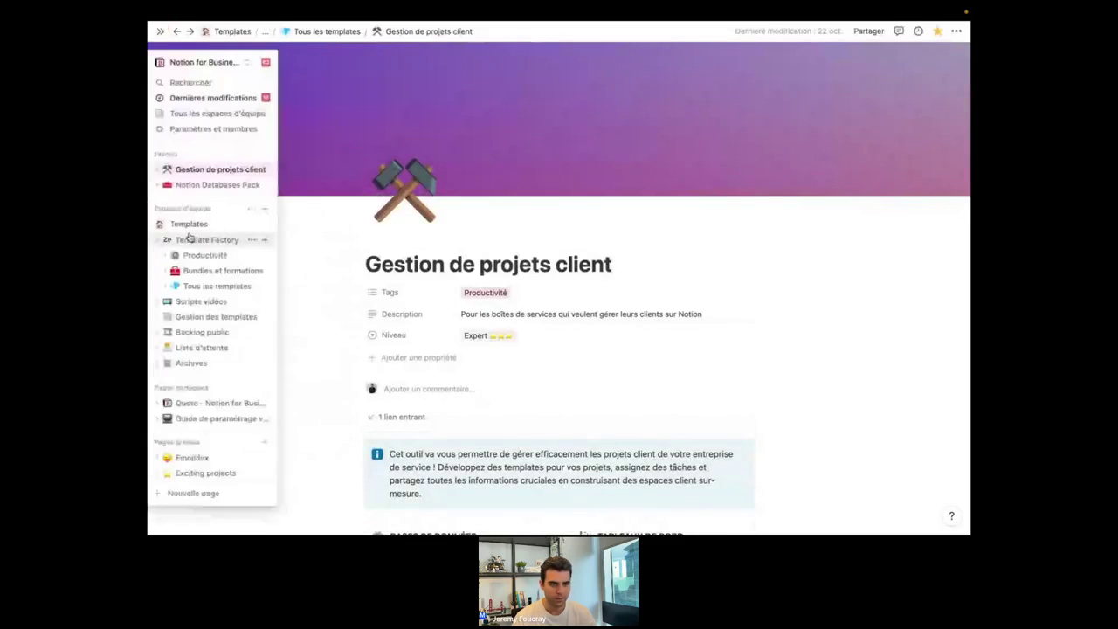
{"action": "left_click", "coordinate": [207, 241]}
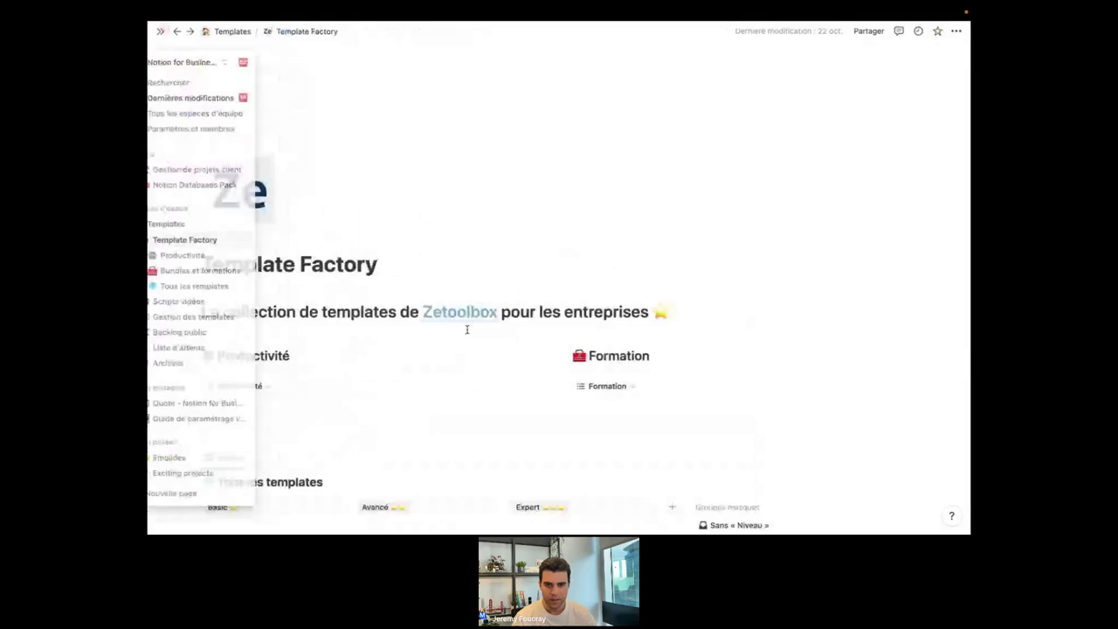
{"action": "scroll", "coordinate": [472, 336], "scroll_direction": "down", "scroll_amount": 5}
{"action": "left_click", "coordinate": [284, 219]}
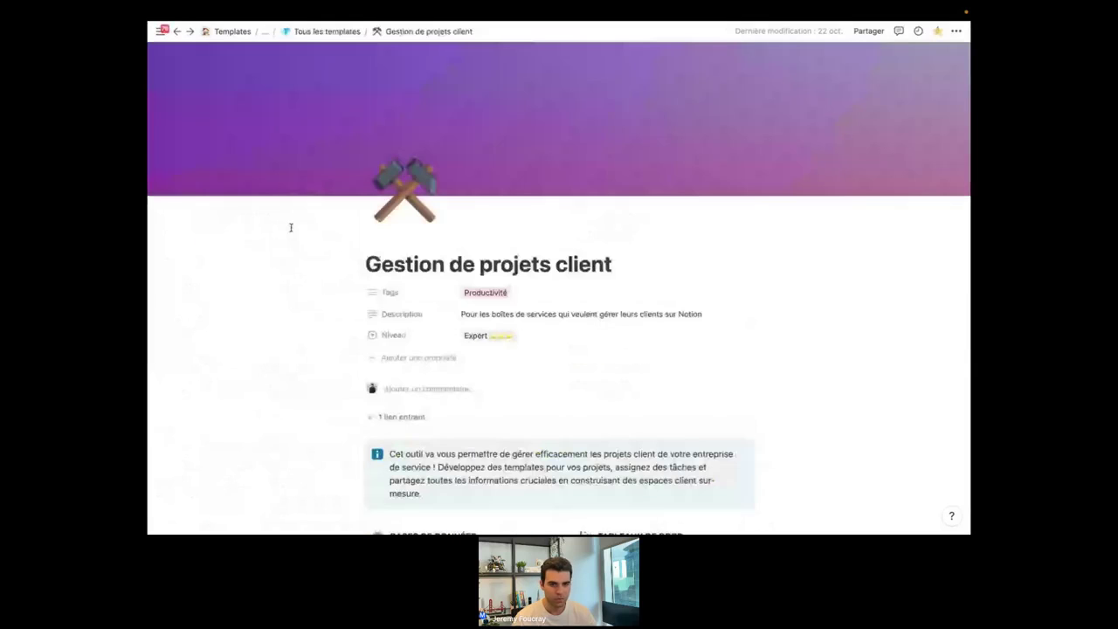
{"action": "mouse_move", "coordinate": [194, 179]}
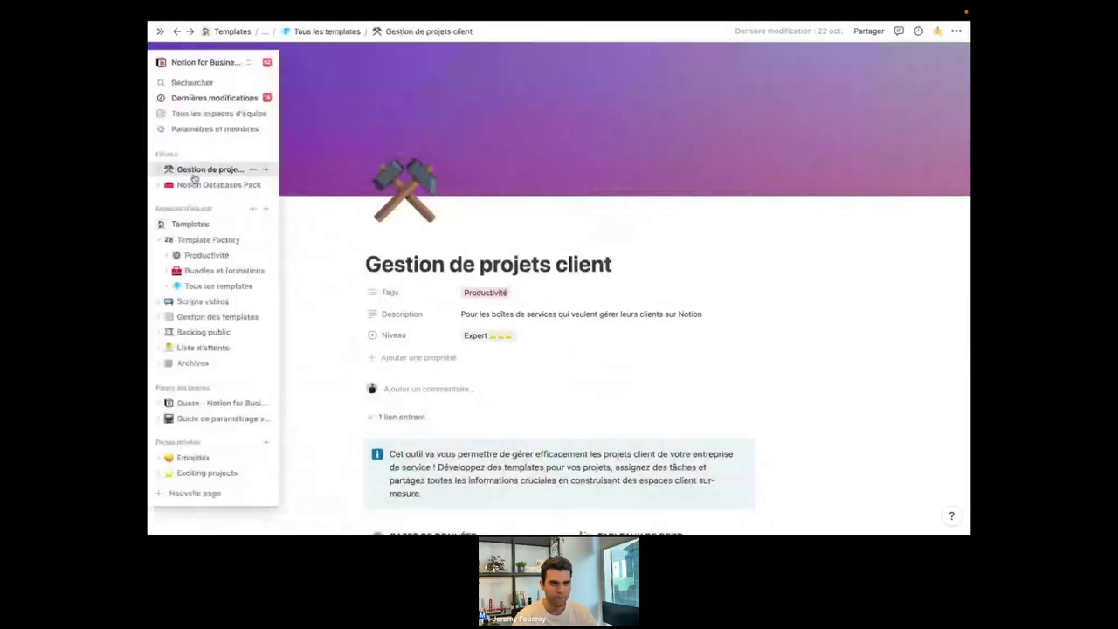
{"action": "left_click", "coordinate": [208, 239]}
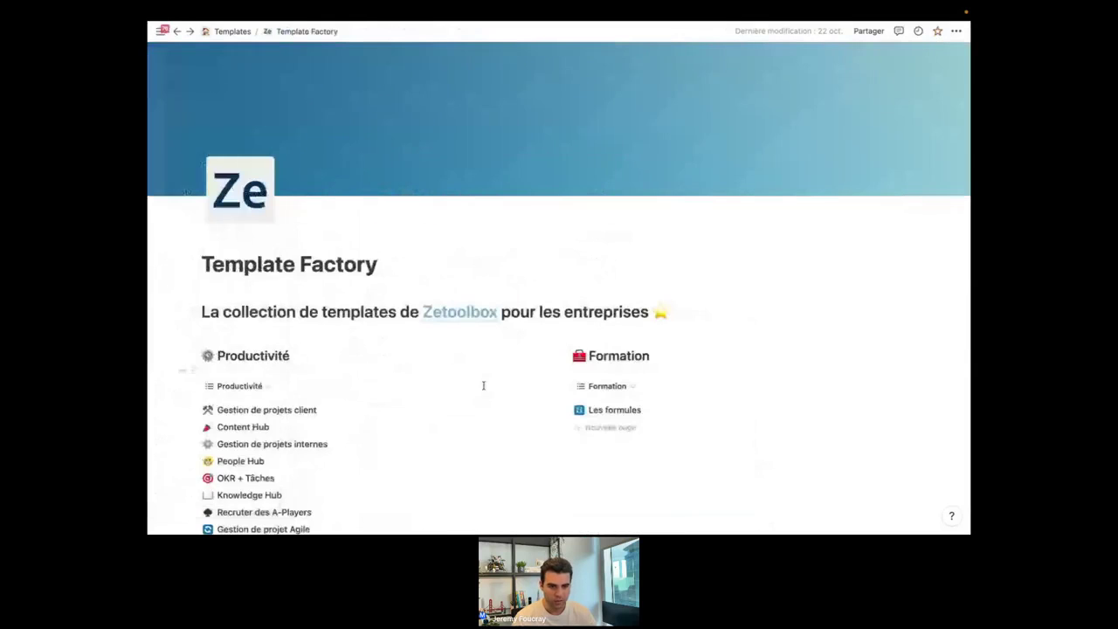
{"action": "scroll", "coordinate": [485, 390], "scroll_direction": "down", "scroll_amount": 6}
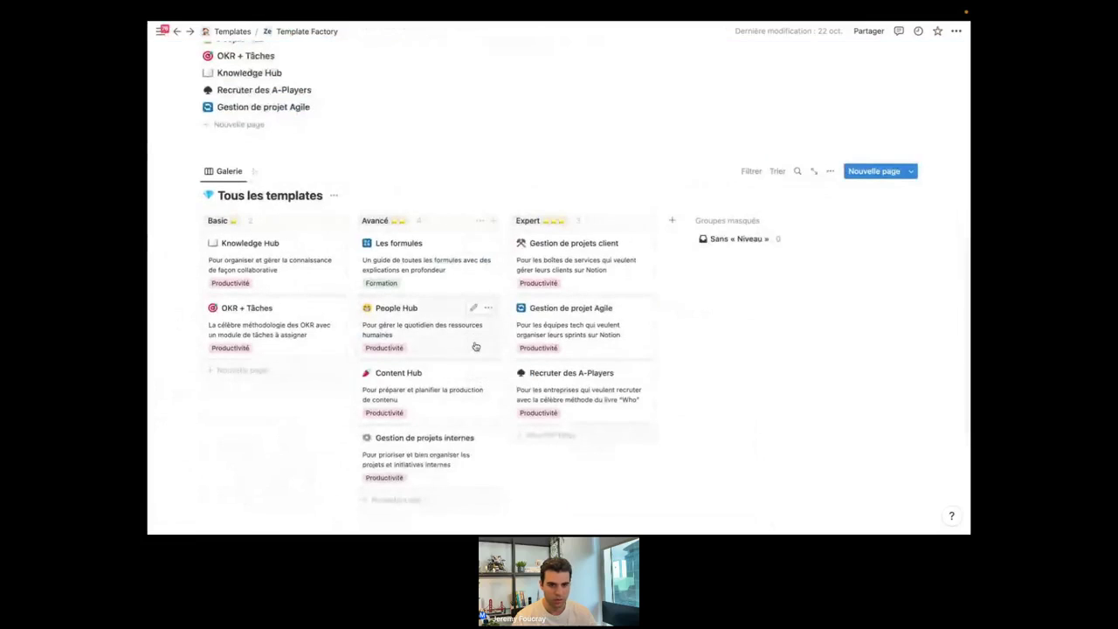
{"action": "scroll", "coordinate": [477, 347], "scroll_direction": "up", "scroll_amount": 1}
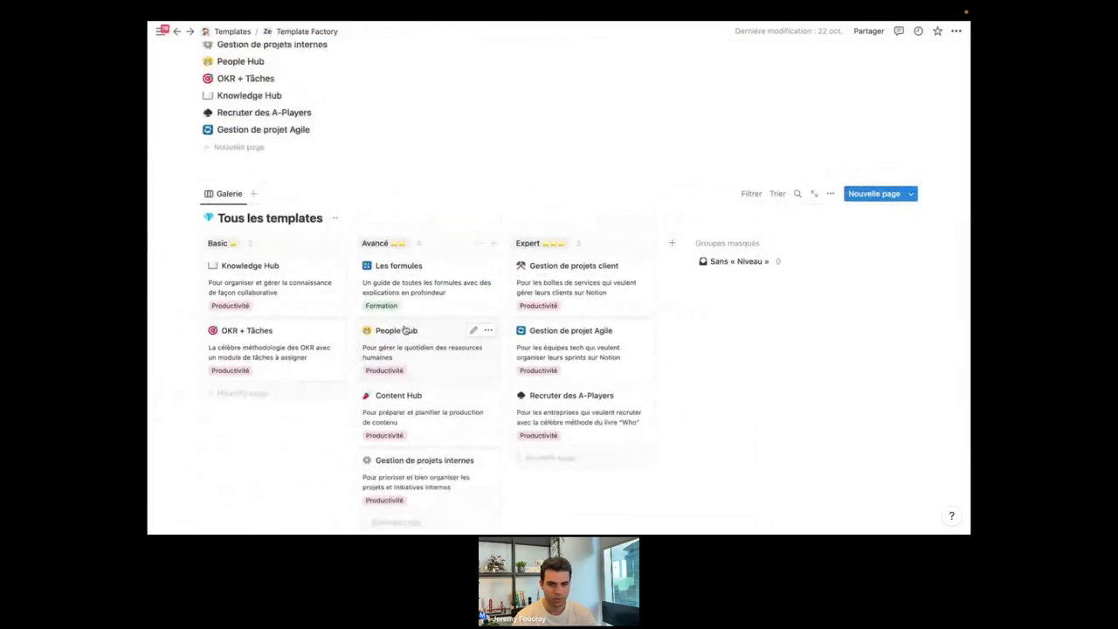
{"action": "scroll", "coordinate": [425, 392], "scroll_direction": "up", "scroll_amount": 5}
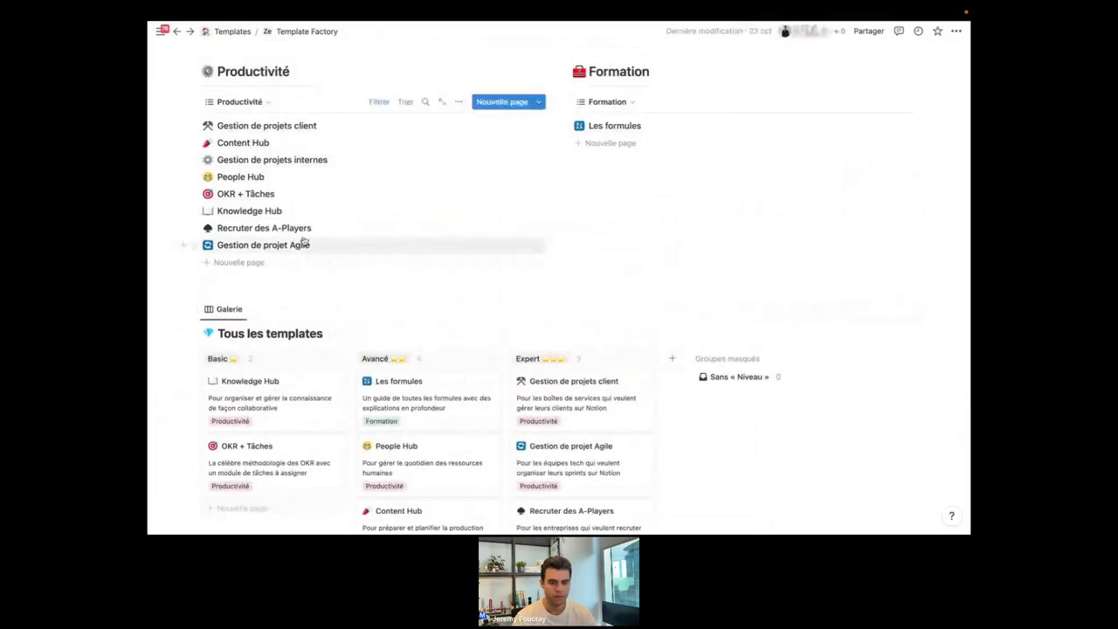
Search 'databa' and open the Projets database inside the Notion Databases Pack.
{"action": "key", "text": "ctrl+k"}
{"action": "type", "text": "databa"}
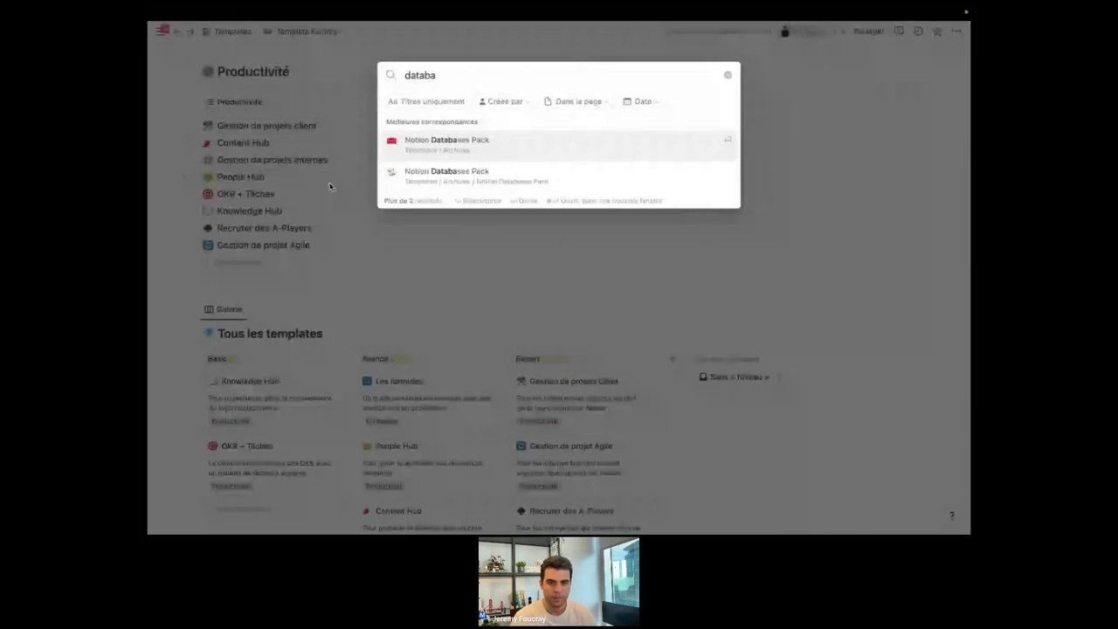
{"action": "left_click", "coordinate": [530, 145]}
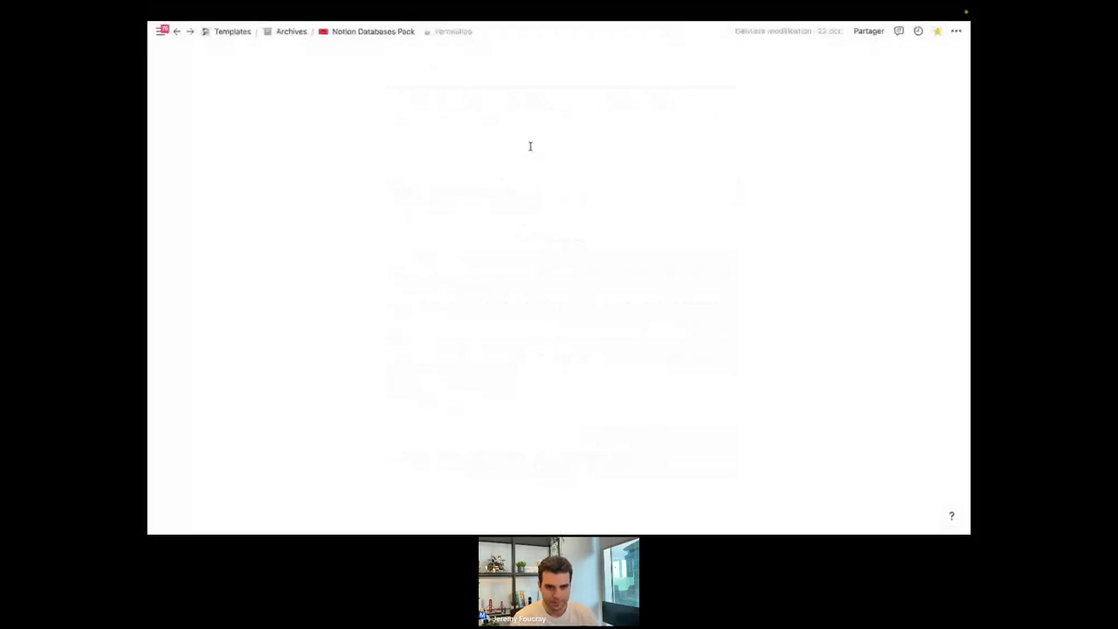
{"action": "scroll", "coordinate": [654, 325], "scroll_direction": "down", "scroll_amount": 3}
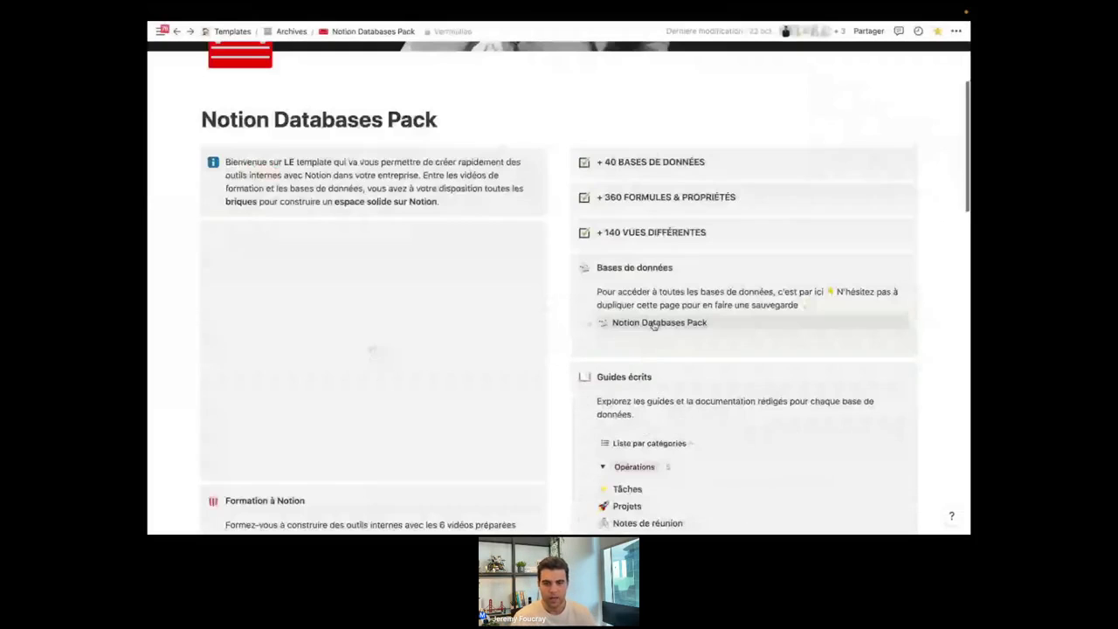
{"action": "left_click", "coordinate": [659, 322]}
{"action": "scroll", "coordinate": [446, 335], "scroll_direction": "down", "scroll_amount": 3}
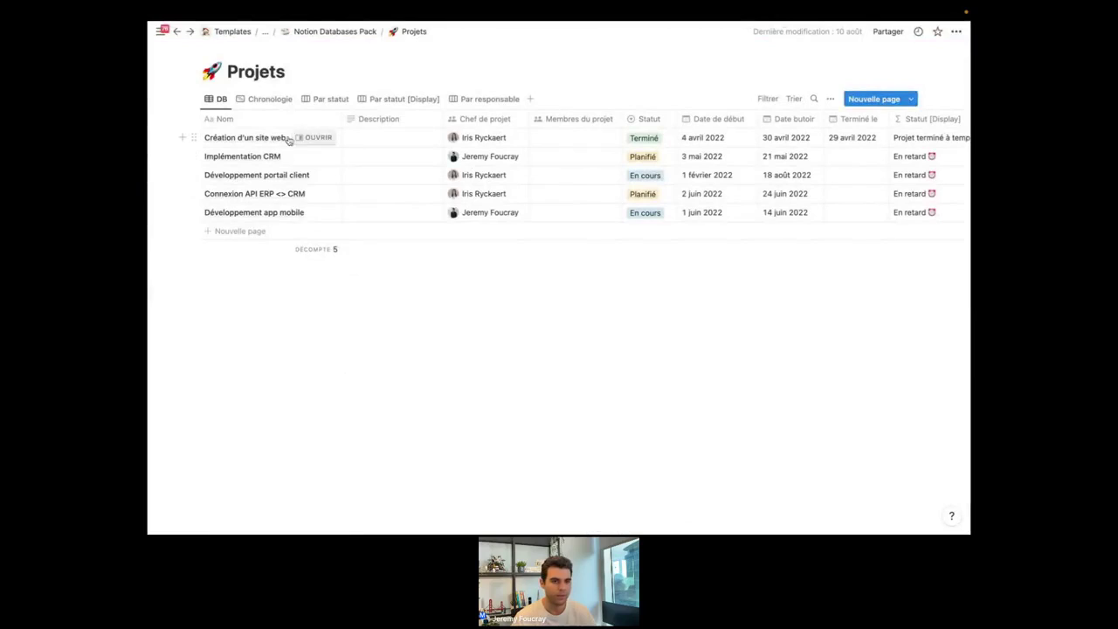
Write 'Développer notre nouveau site' as the Création d'un site web project's description.
{"action": "left_click", "coordinate": [370, 138]}
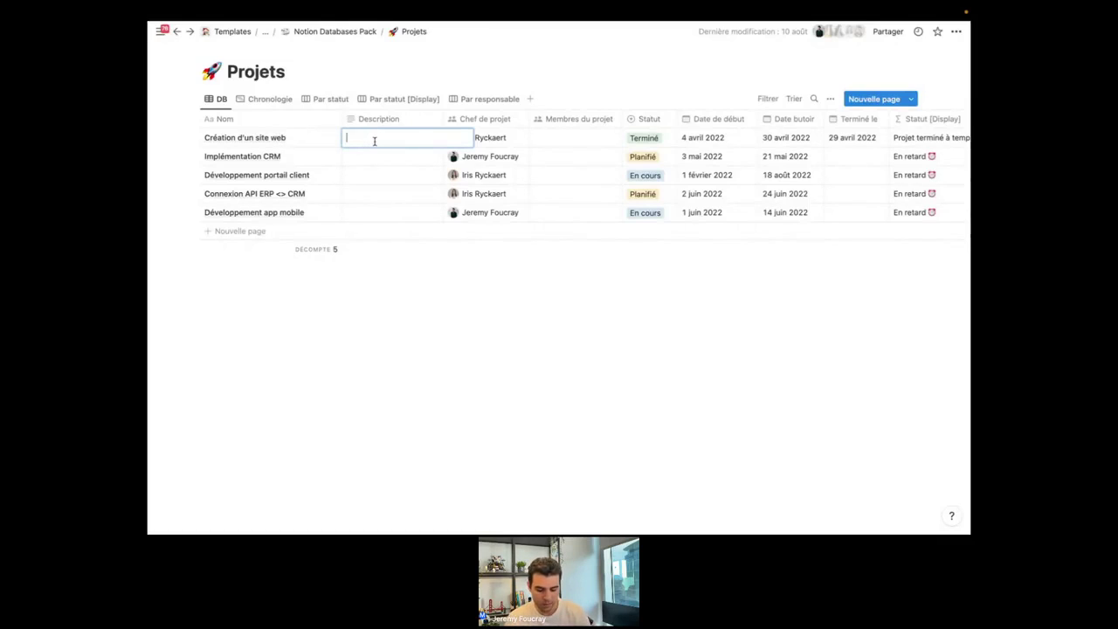
{"action": "type", "text": "Développer notre nouveau site"}
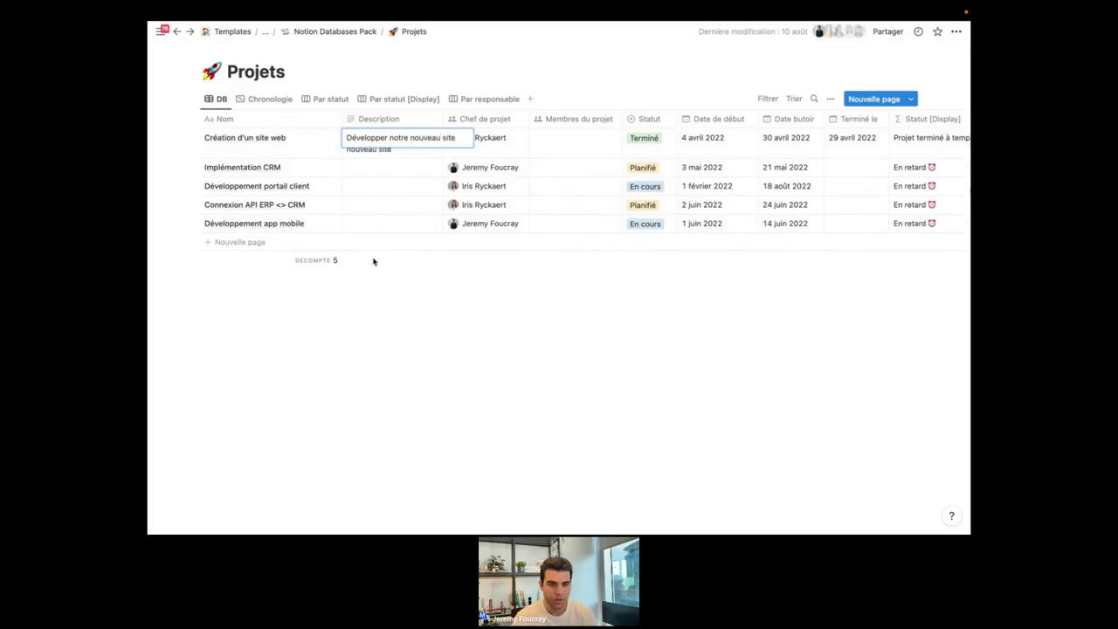
{"action": "double_click", "coordinate": [399, 138]}
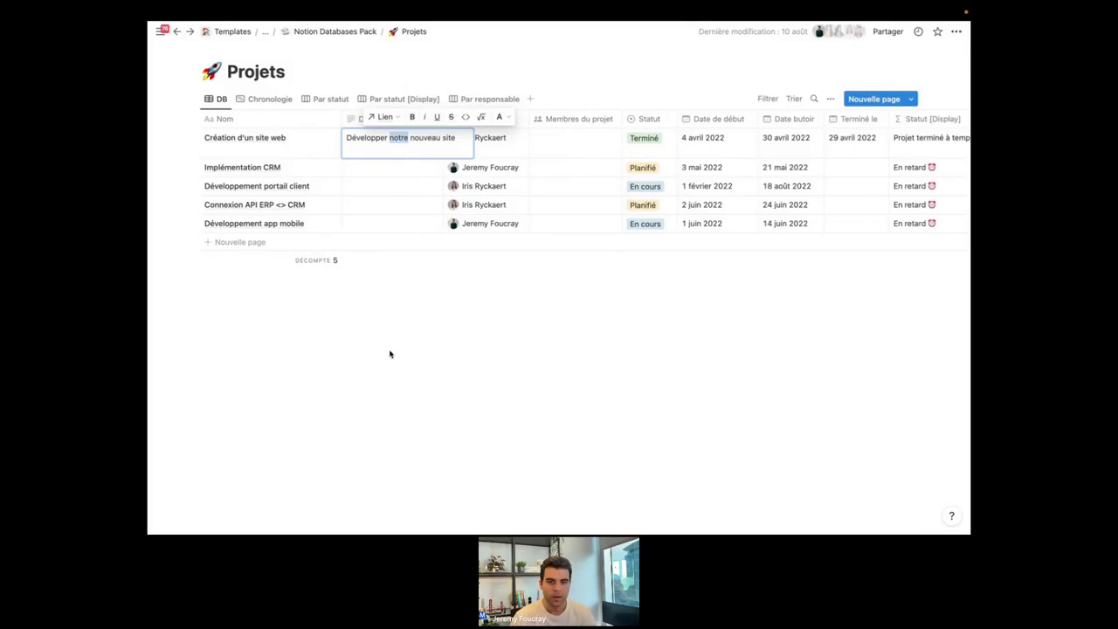
{"action": "key", "text": "Escape"}
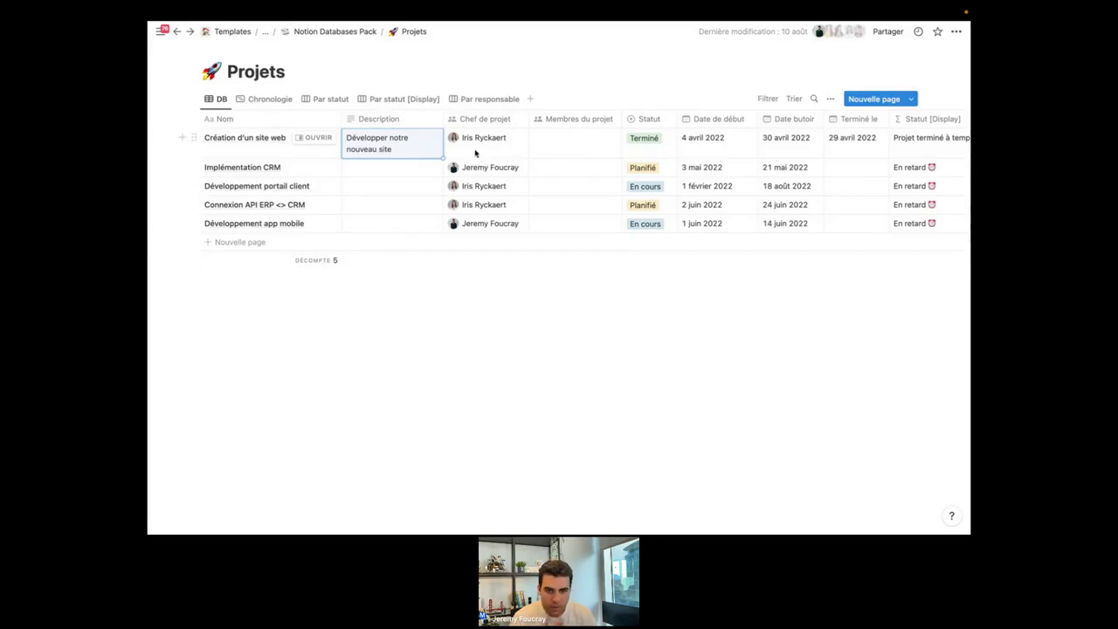
{"action": "left_click", "coordinate": [495, 122]}
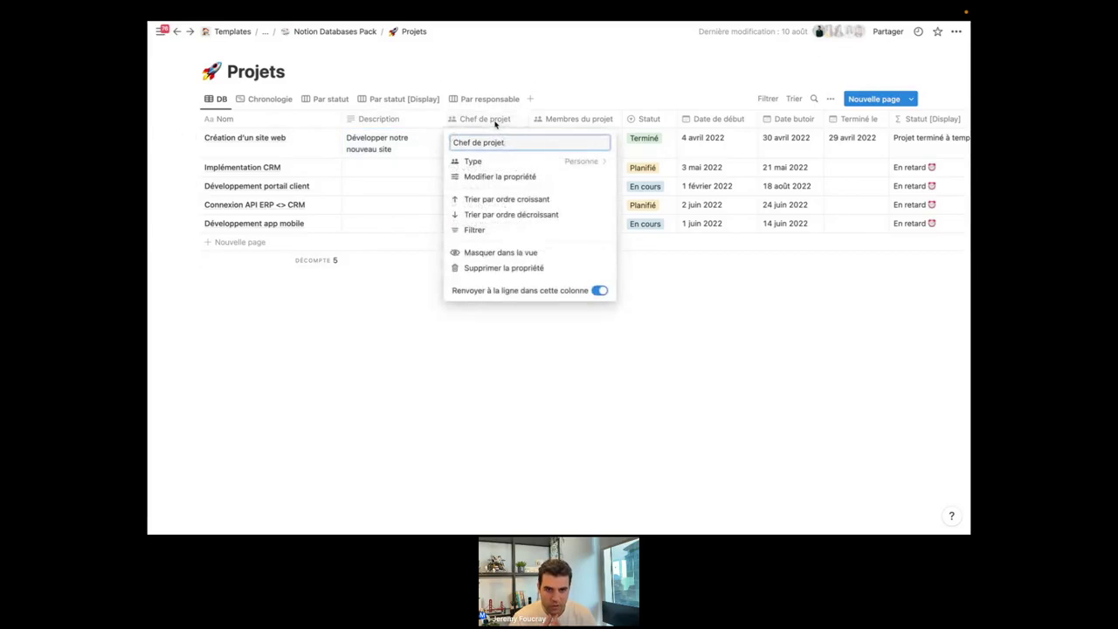
{"action": "left_click", "coordinate": [377, 348]}
{"action": "left_click", "coordinate": [491, 149]}
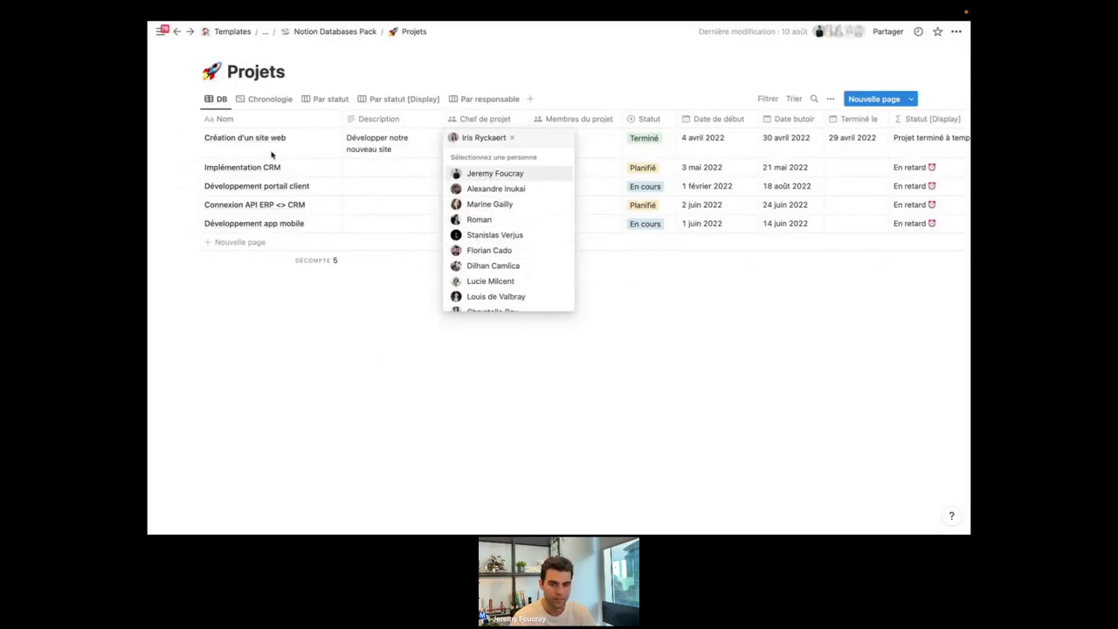
{"action": "left_click", "coordinate": [458, 417]}
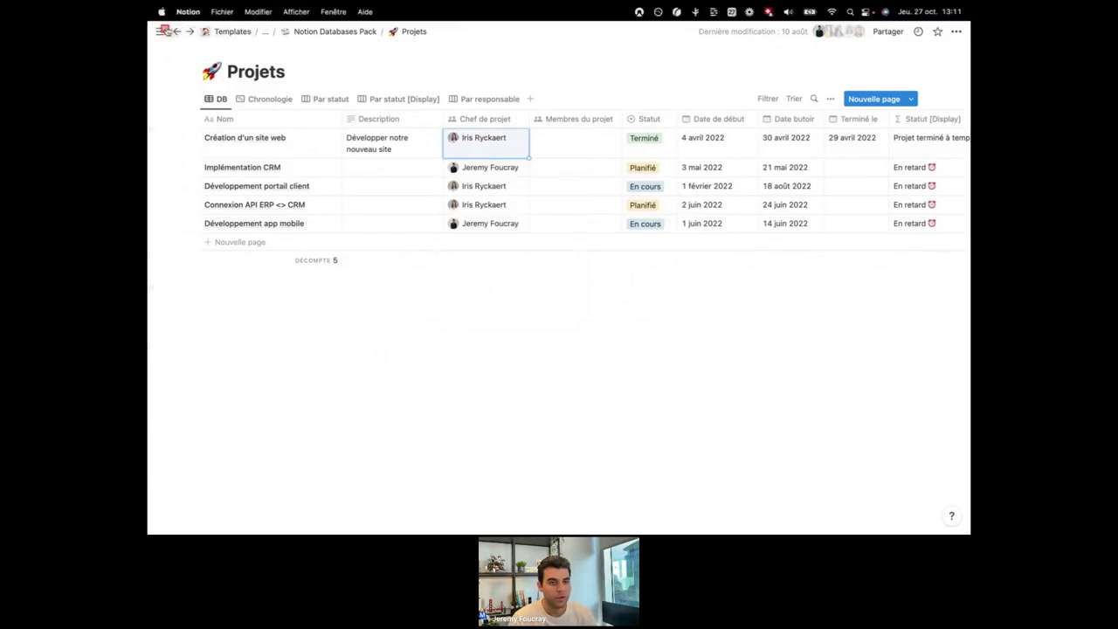
{"action": "mouse_move", "coordinate": [163, 31]}
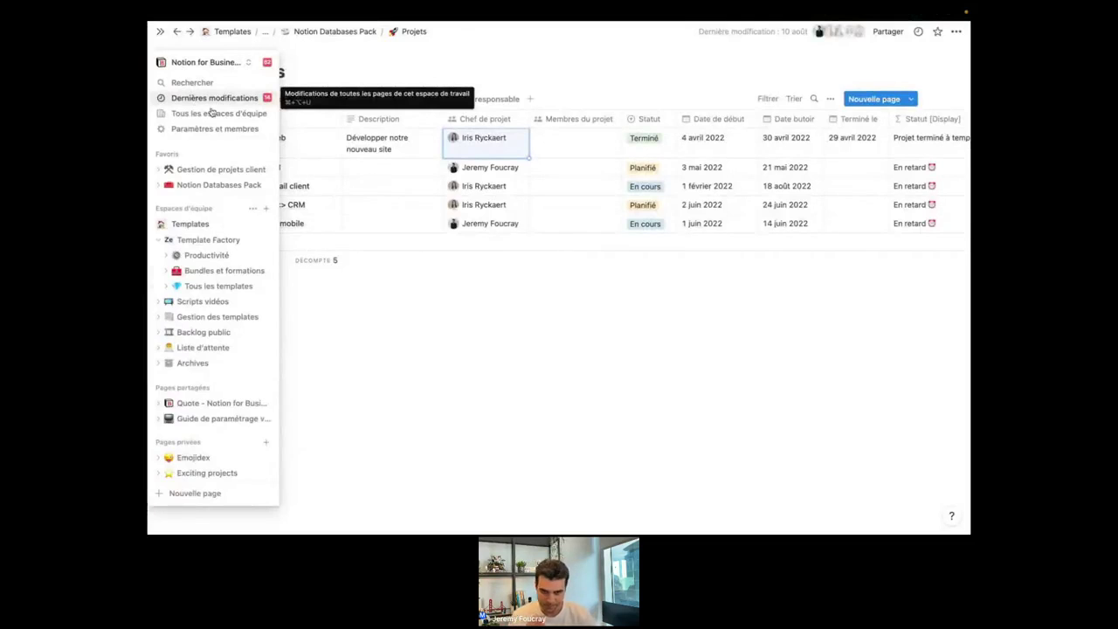
{"action": "left_click", "coordinate": [514, 325]}
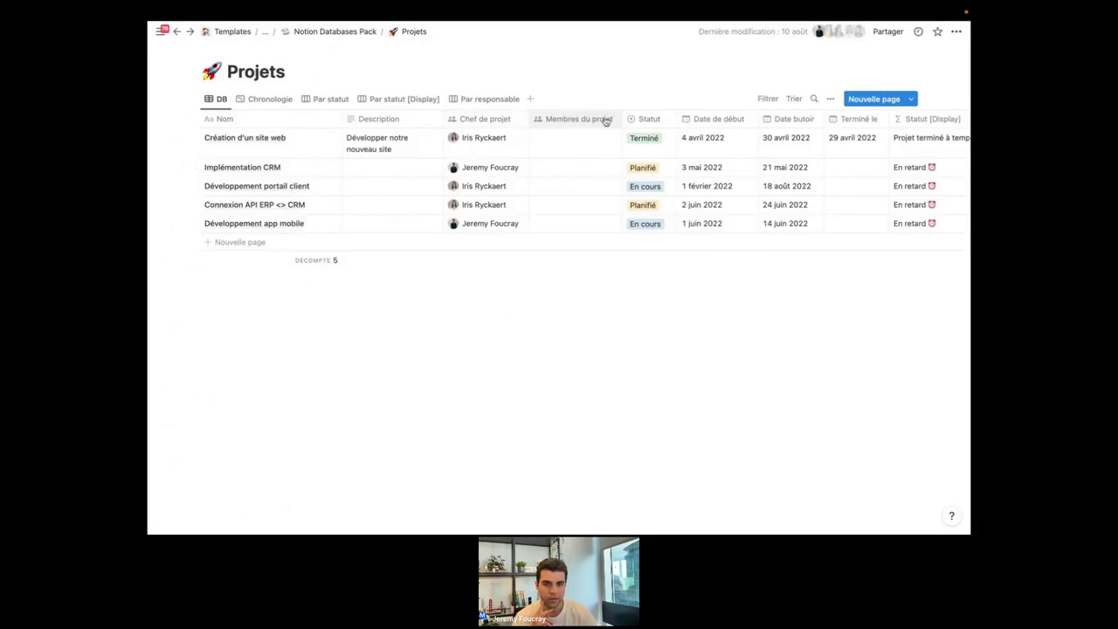
Review the Chef de projet property settings without changing anything.
{"action": "left_click", "coordinate": [477, 120]}
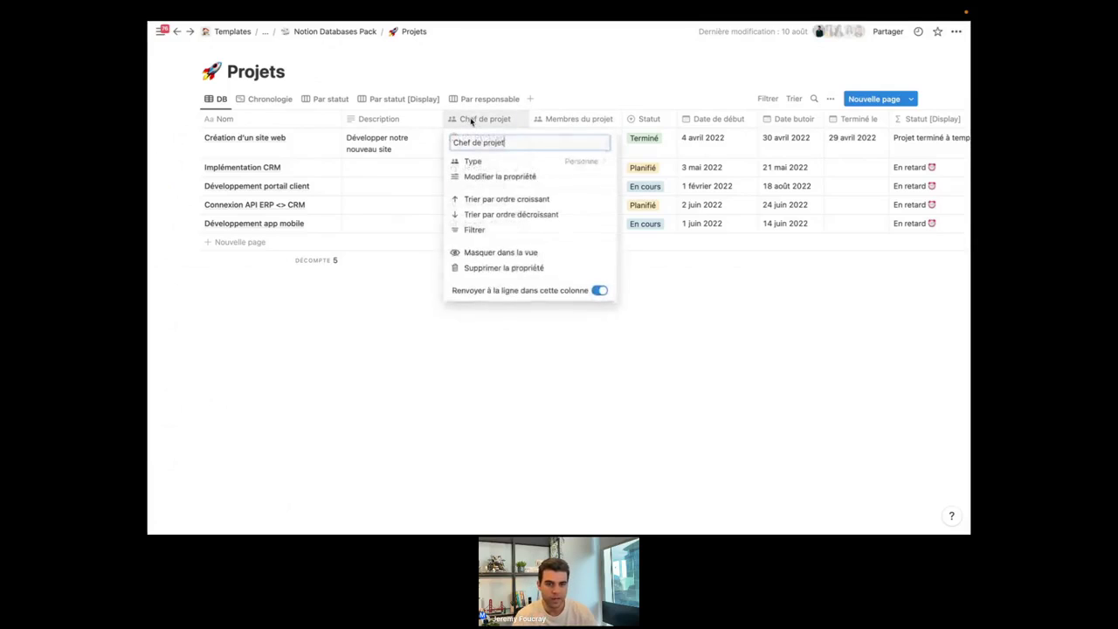
{"action": "left_click", "coordinate": [498, 177]}
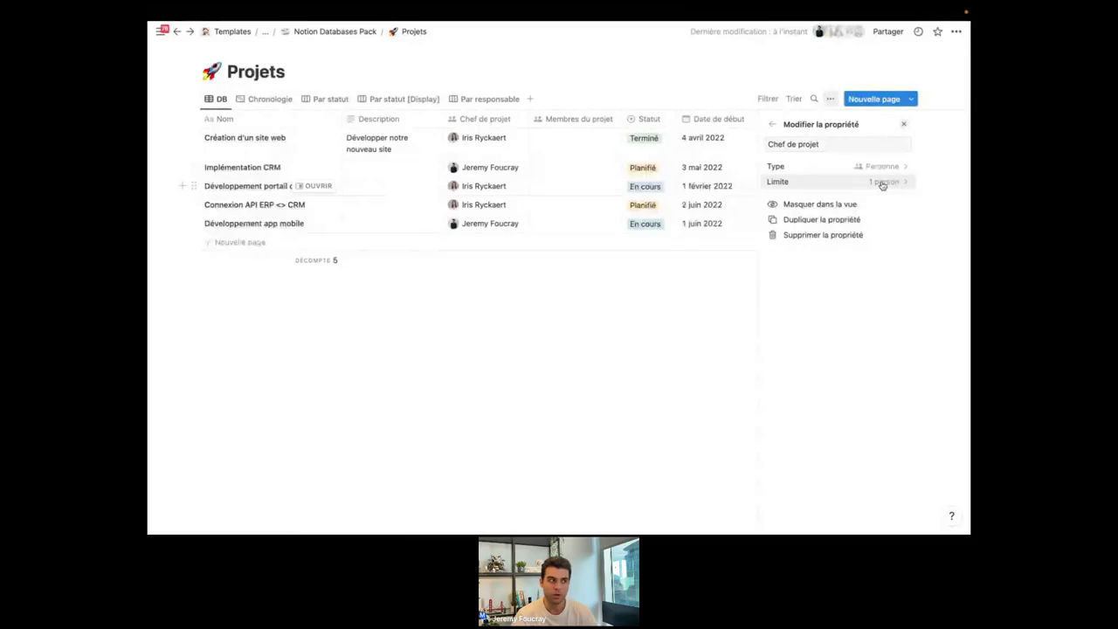
{"action": "left_click", "coordinate": [559, 402]}
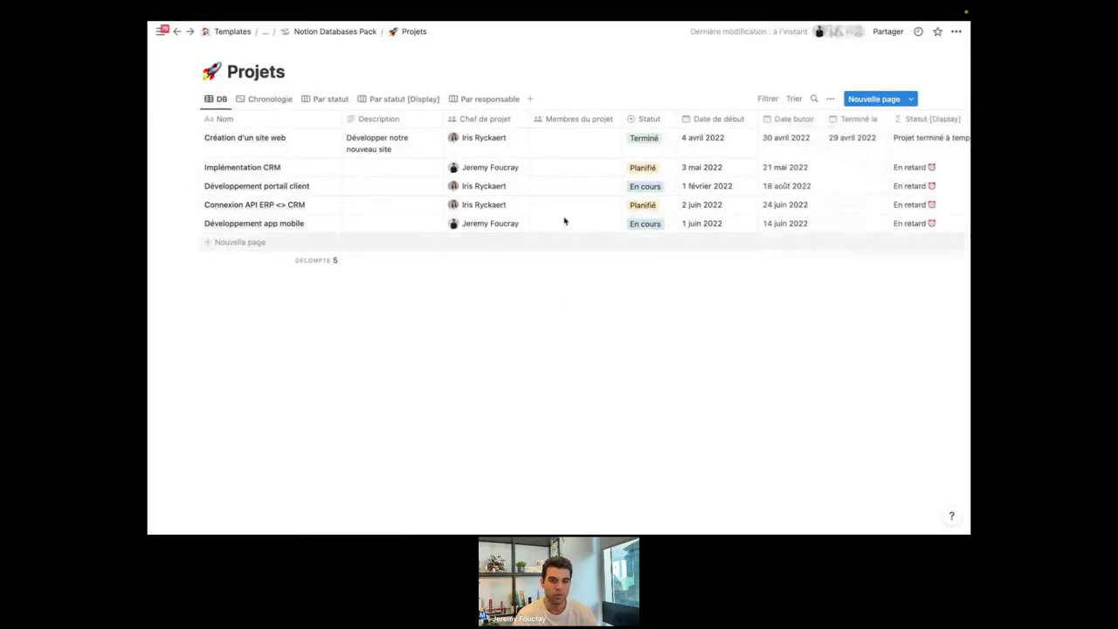
Add two team members to the first project's Membres du projet.
{"action": "left_click", "coordinate": [581, 154]}
{"action": "left_click", "coordinate": [570, 178]}
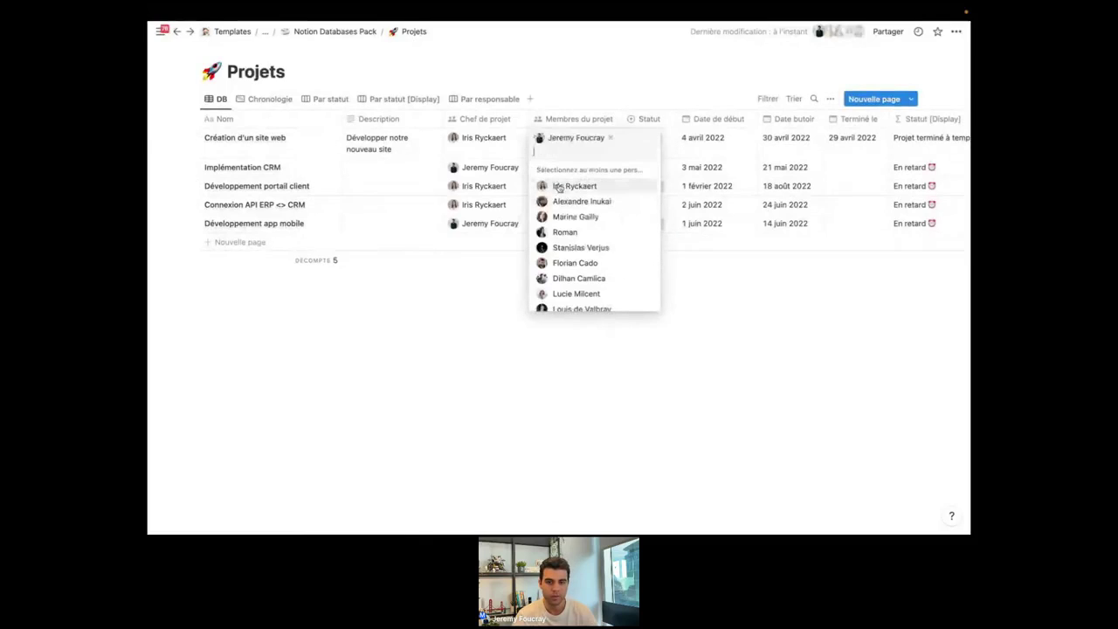
{"action": "left_click", "coordinate": [563, 231]}
{"action": "left_click", "coordinate": [451, 334]}
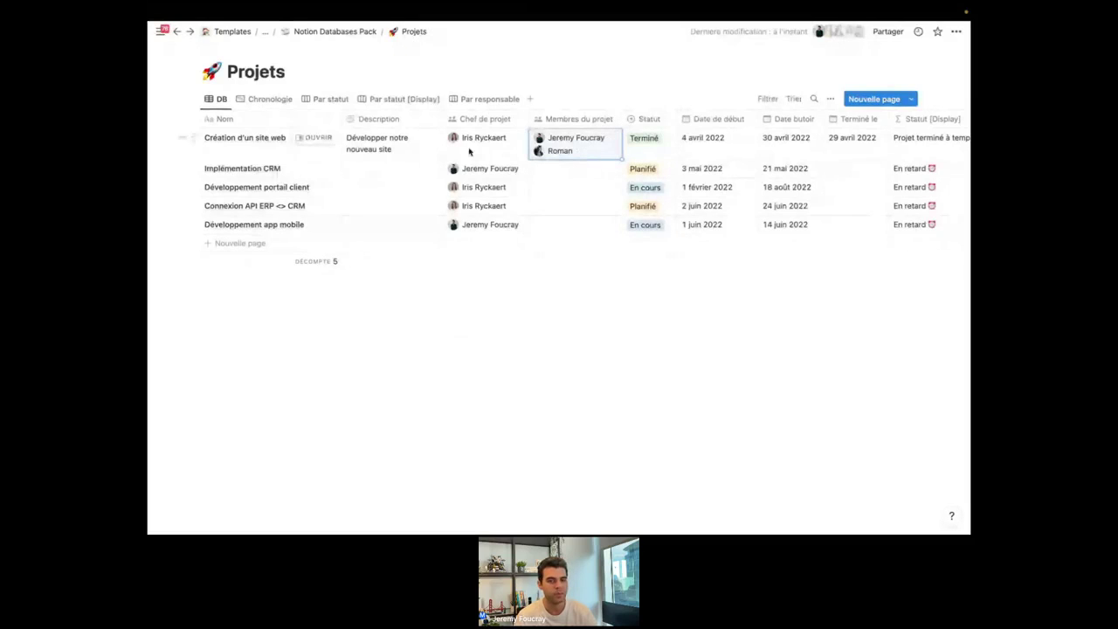
{"action": "key", "text": "Escape"}
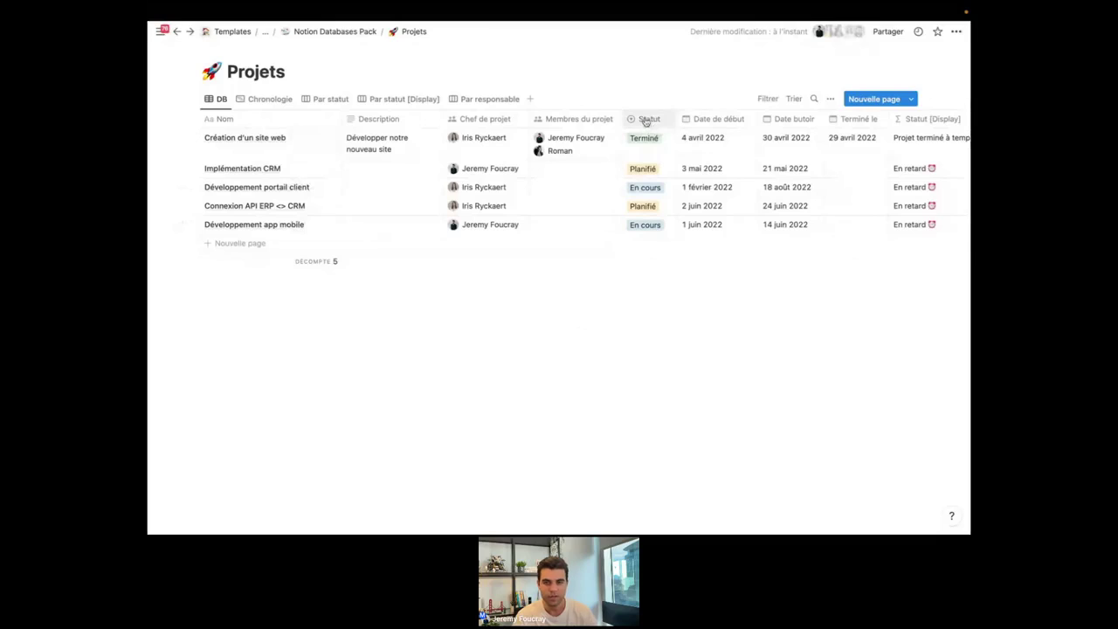
Look over the Statut property's available types without changing it.
{"action": "scroll", "coordinate": [659, 144], "scroll_direction": "right", "scroll_amount": 1}
{"action": "scroll", "coordinate": [651, 137], "scroll_direction": "left", "scroll_amount": 1}
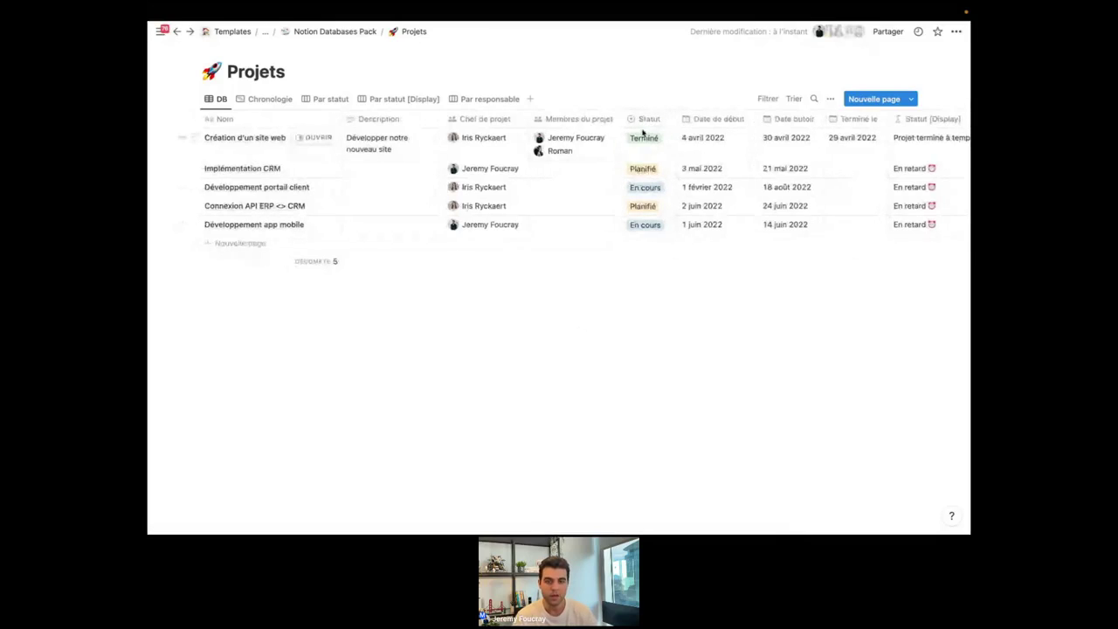
{"action": "left_click", "coordinate": [646, 118]}
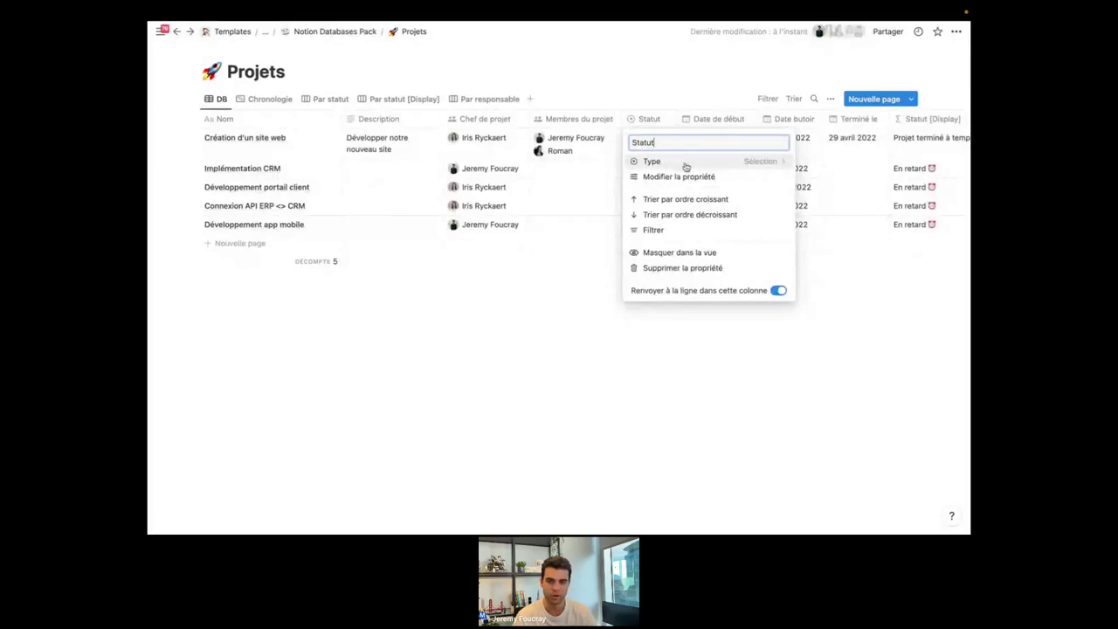
{"action": "left_click", "coordinate": [686, 163]}
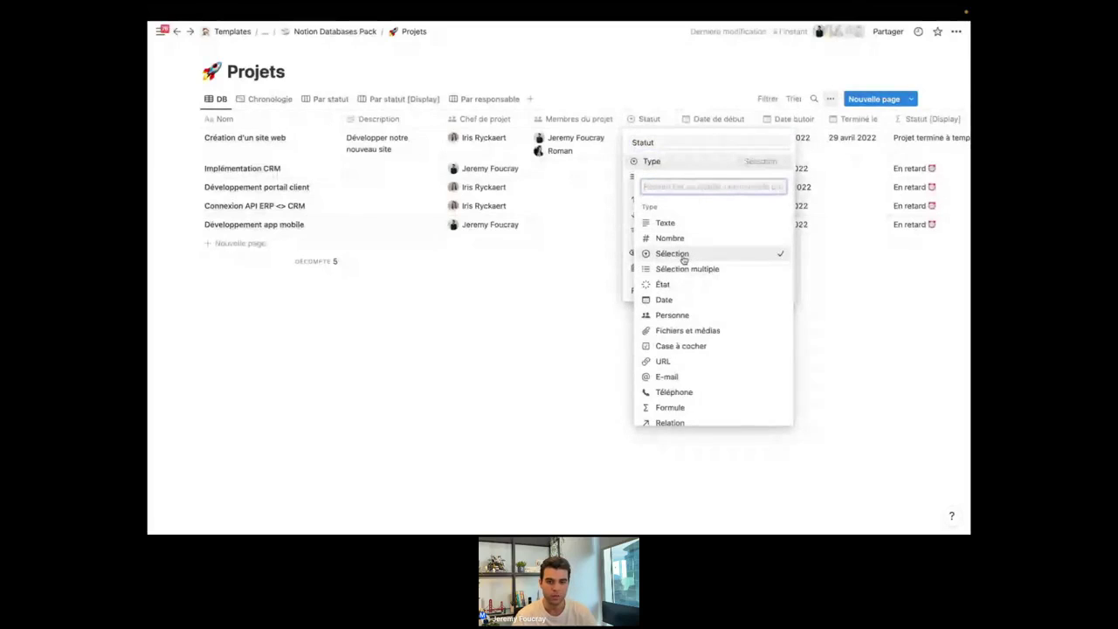
{"action": "left_click", "coordinate": [684, 254]}
{"action": "left_click", "coordinate": [504, 364]}
Keep the first project's status as Terminé, then bring up the Statut property's type list.
{"action": "left_click", "coordinate": [647, 151]}
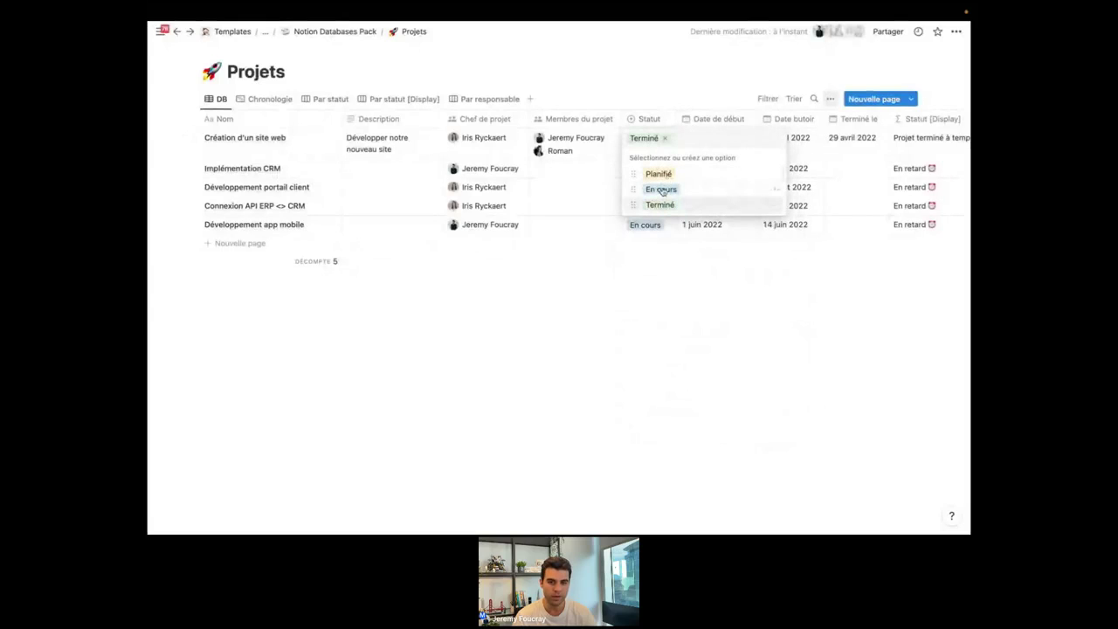
{"action": "left_click", "coordinate": [663, 329]}
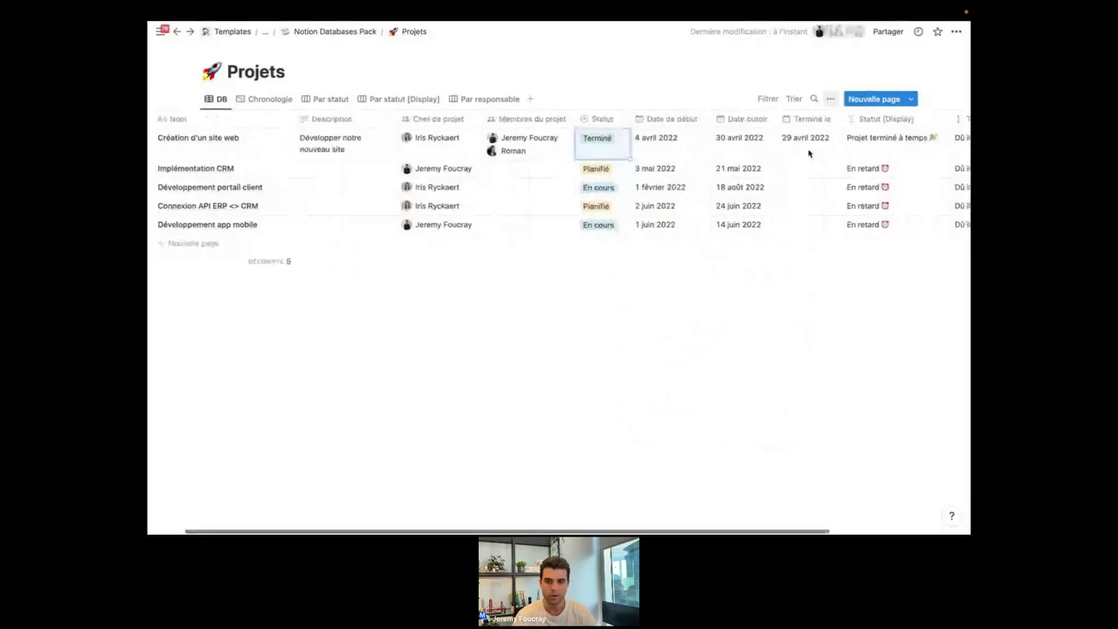
{"action": "scroll", "coordinate": [809, 153], "scroll_direction": "right", "scroll_amount": 4}
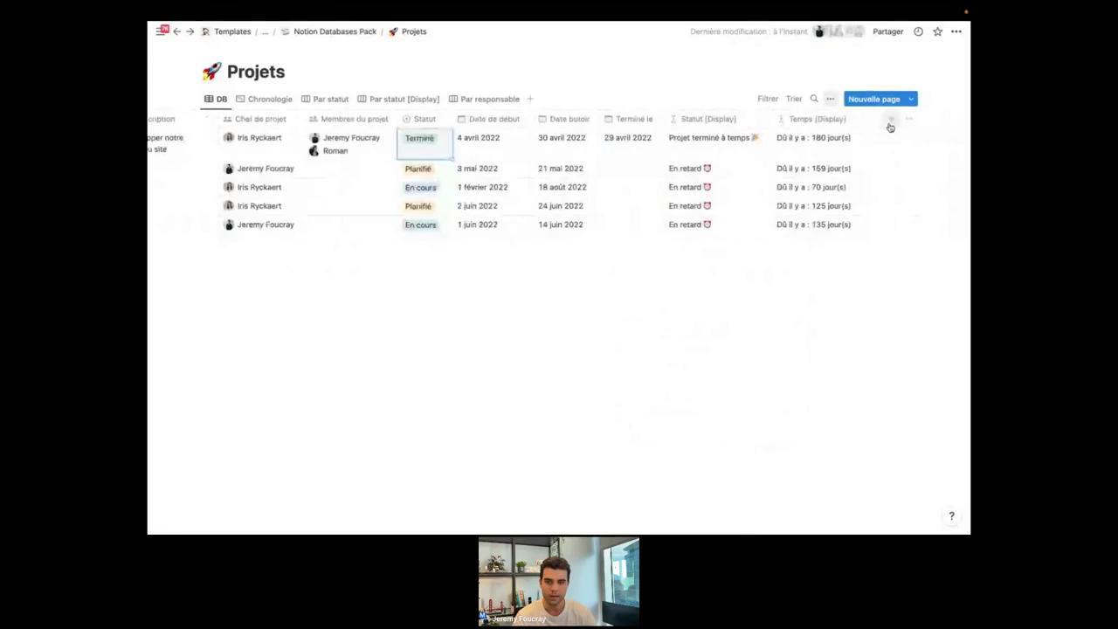
{"action": "scroll", "coordinate": [754, 192], "scroll_direction": "left", "scroll_amount": 5}
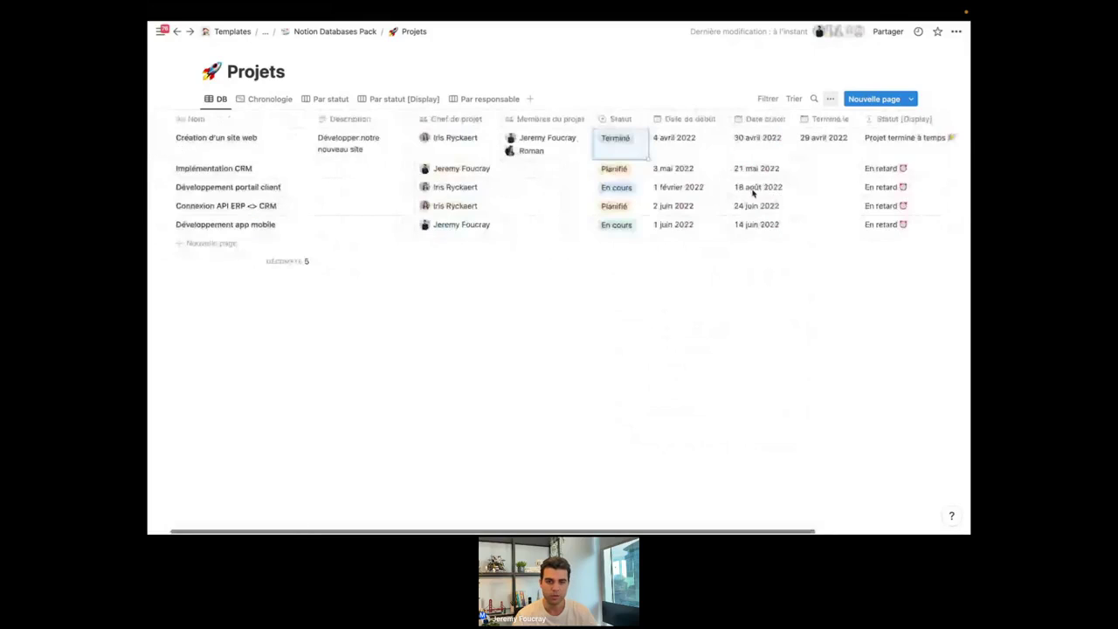
{"action": "left_click", "coordinate": [648, 148]}
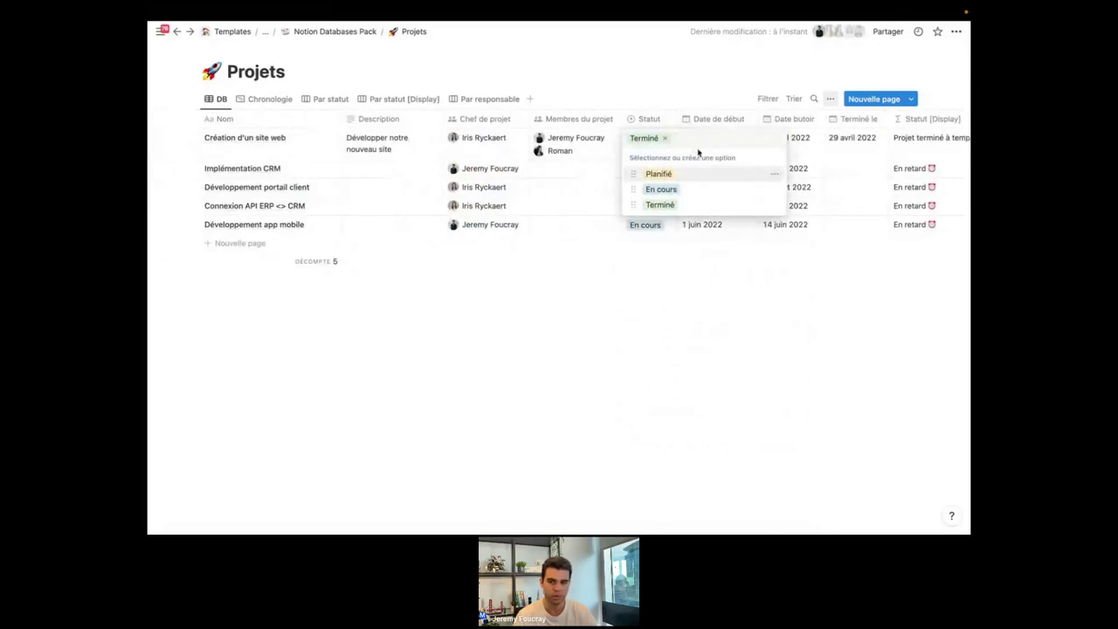
{"action": "type", "text": "Plan"}
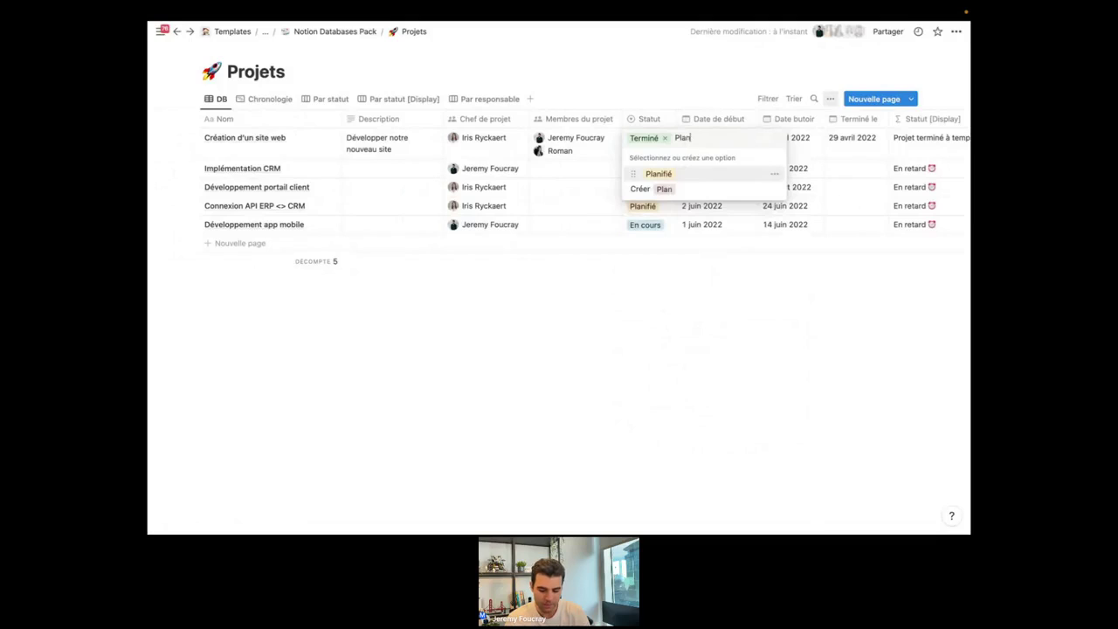
{"action": "type", "text": "nifié"}
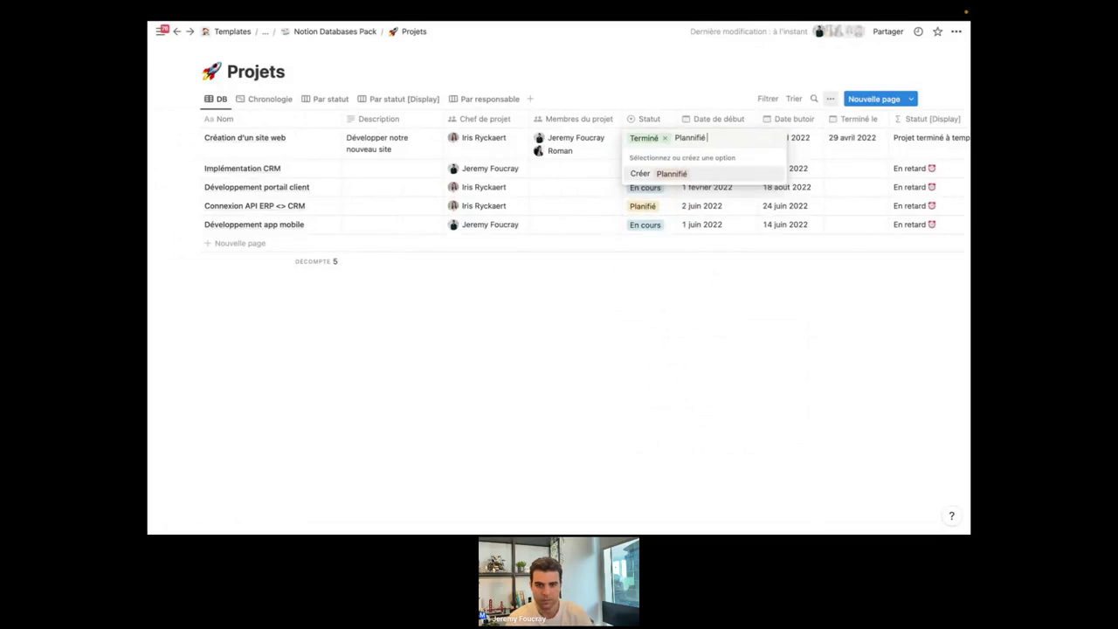
{"action": "left_click", "coordinate": [691, 137]}
{"action": "key", "text": "BackSpace"}
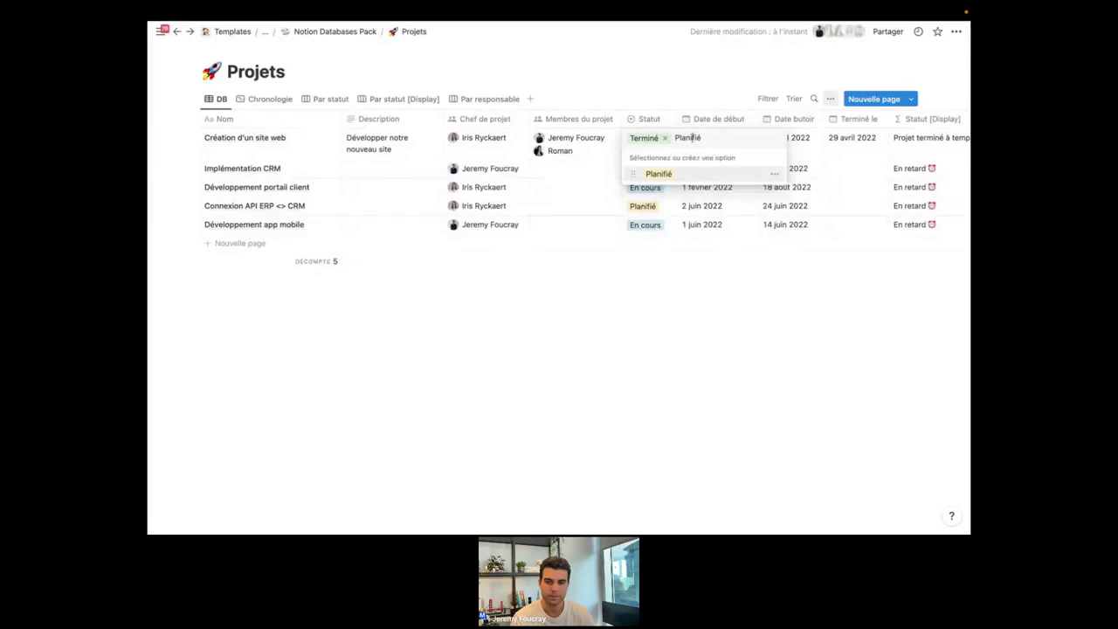
{"action": "key", "text": "BackSpace"}
{"action": "key", "text": "BackSpace"}
{"action": "key", "text": "BackSpace"}
{"action": "key", "text": "BackSpace"}
{"action": "key", "text": "BackSpace"}
{"action": "key", "text": "BackSpace"}
{"action": "key", "text": "BackSpace"}
{"action": "key", "text": "BackSpace"}
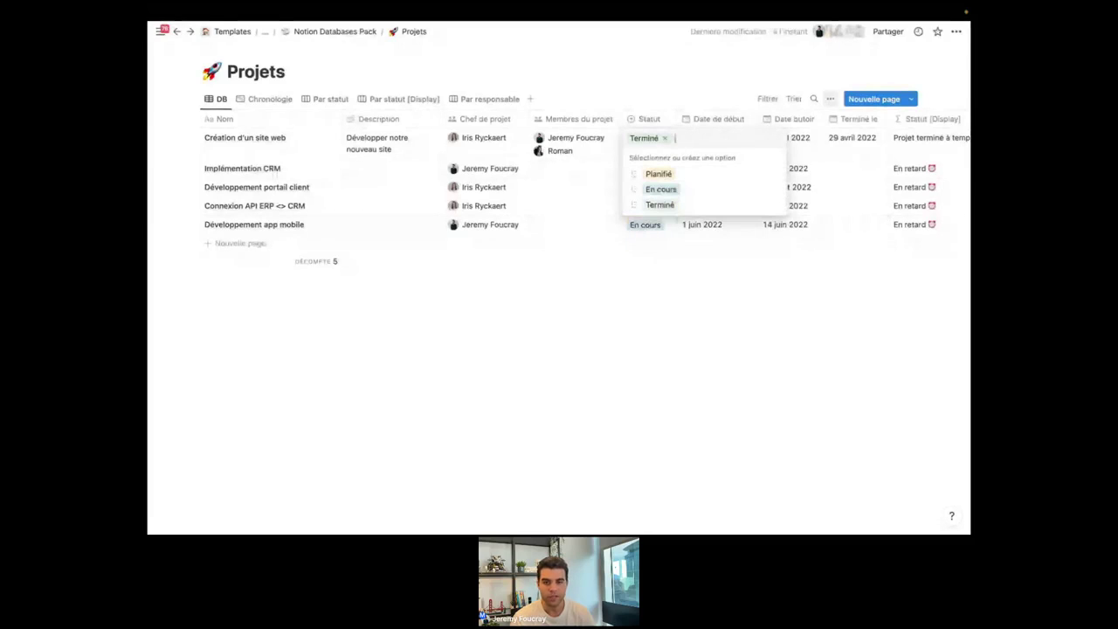
{"action": "key", "text": "Escape"}
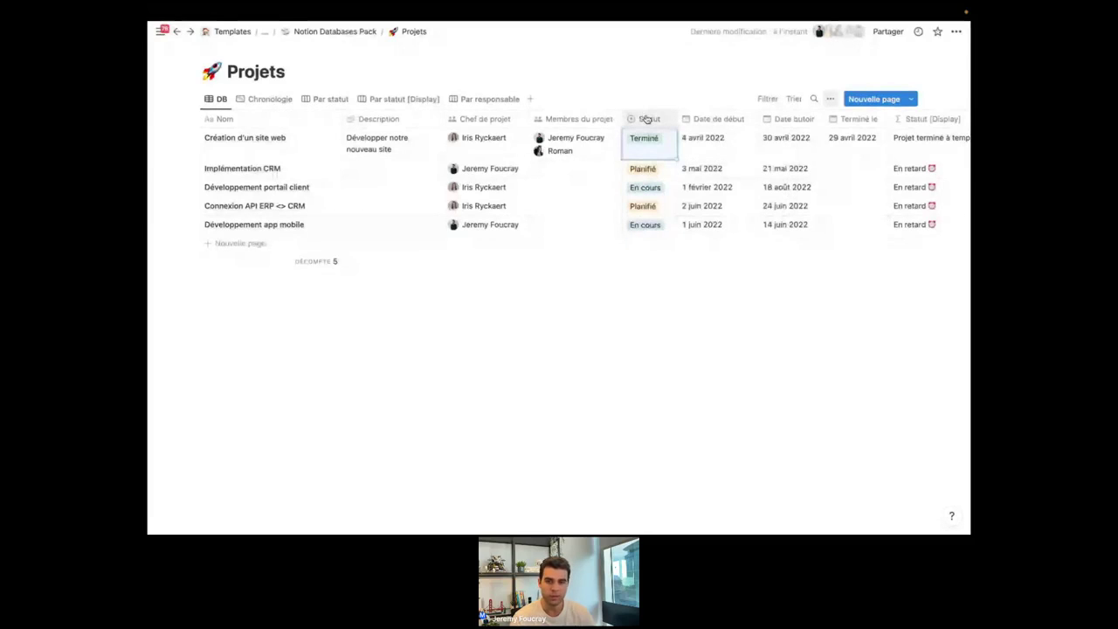
{"action": "left_click", "coordinate": [647, 119]}
{"action": "left_click", "coordinate": [663, 163]}
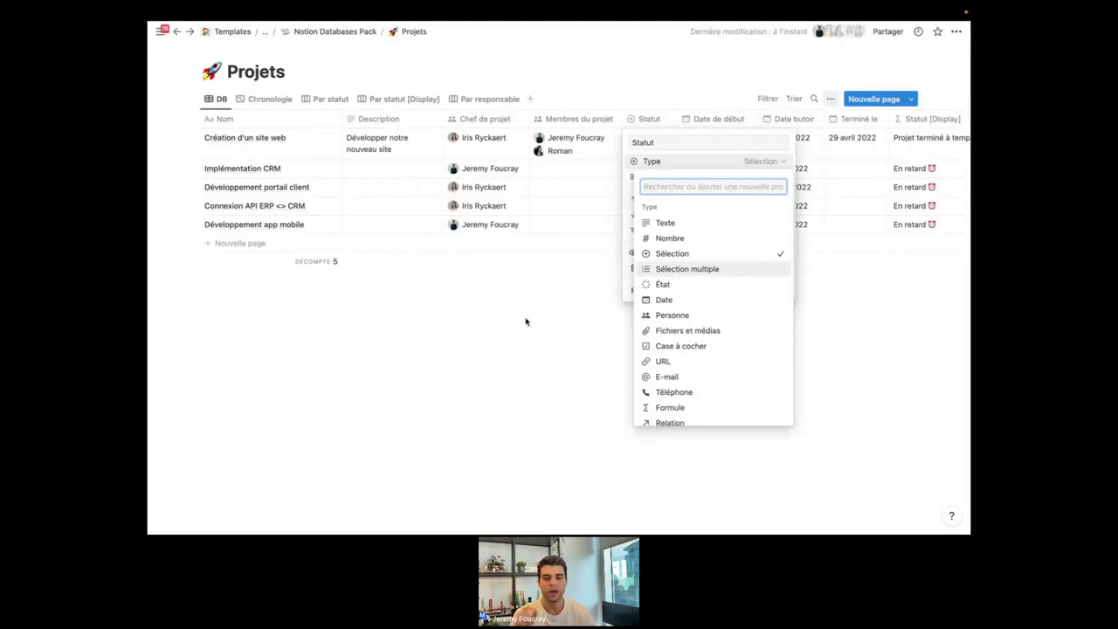
Dismiss the Statut type list and options without changing its type.
{"action": "key", "text": "Escape"}
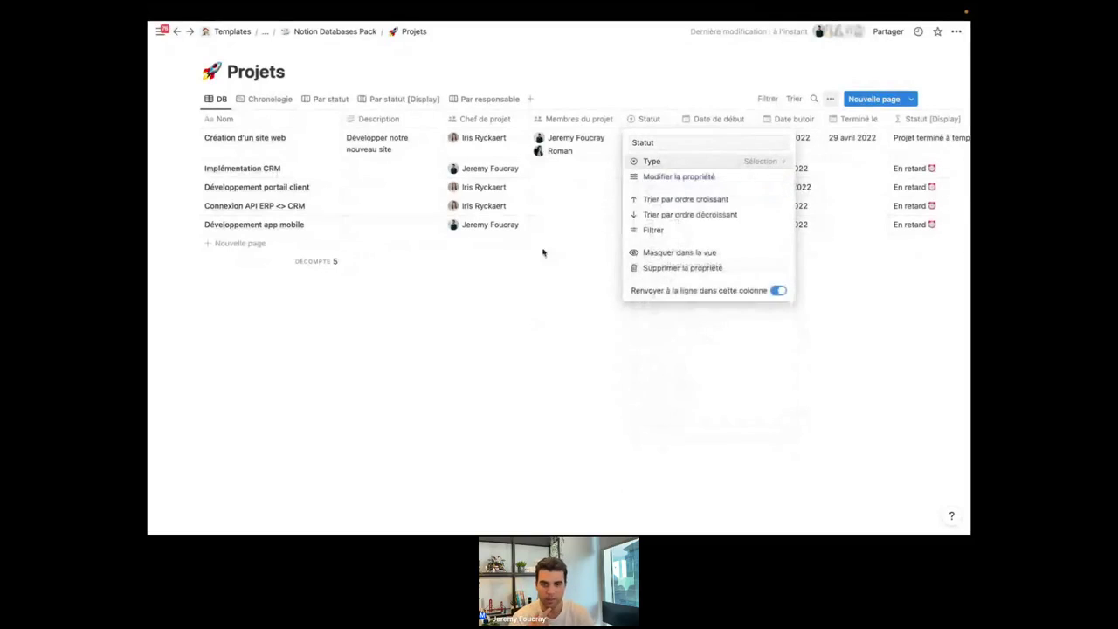
{"action": "key", "text": "Escape"}
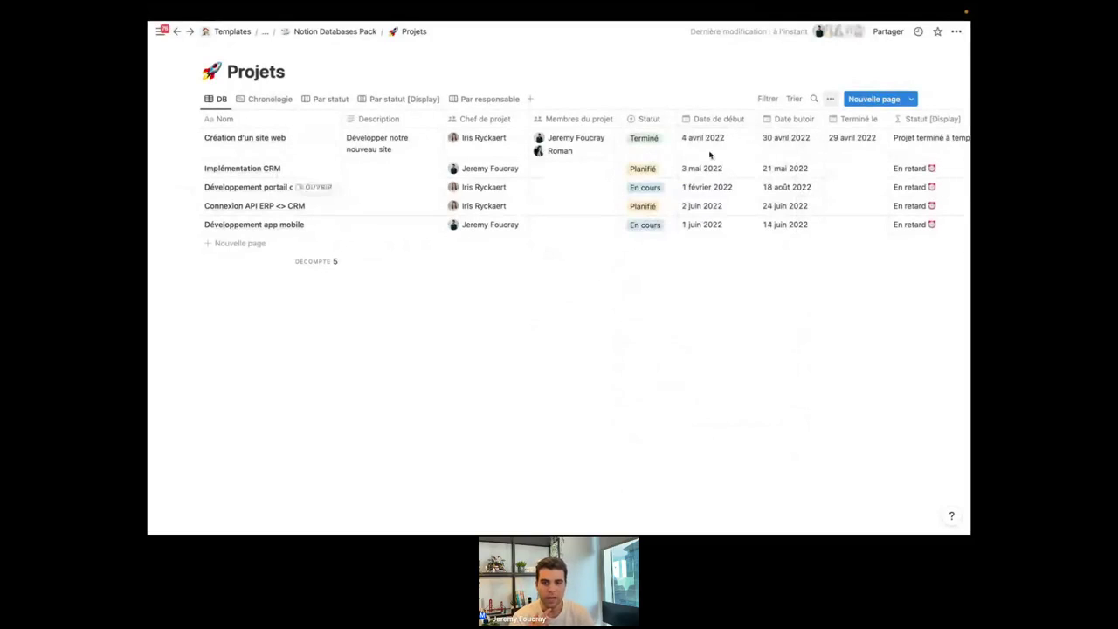
{"action": "scroll", "coordinate": [732, 162], "scroll_direction": "right", "scroll_amount": 1}
{"action": "scroll", "coordinate": [731, 162], "scroll_direction": "right", "scroll_amount": 3}
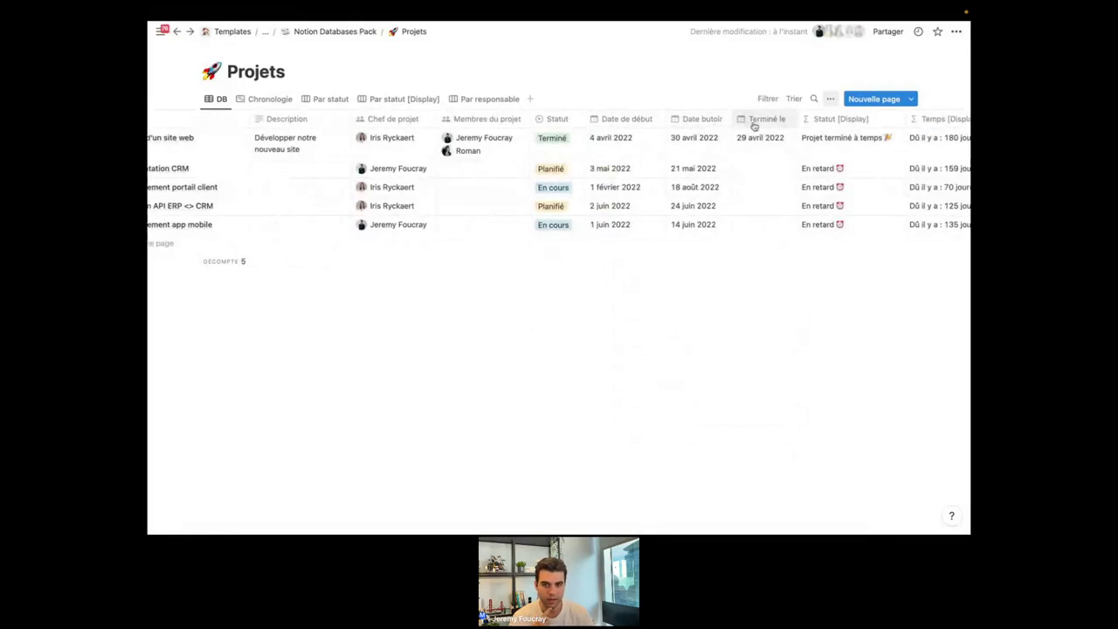
Widen the Terminé le column of the Projets table.
{"action": "left_click_drag", "start_coordinate": [796, 120], "coordinate": [806, 123]}
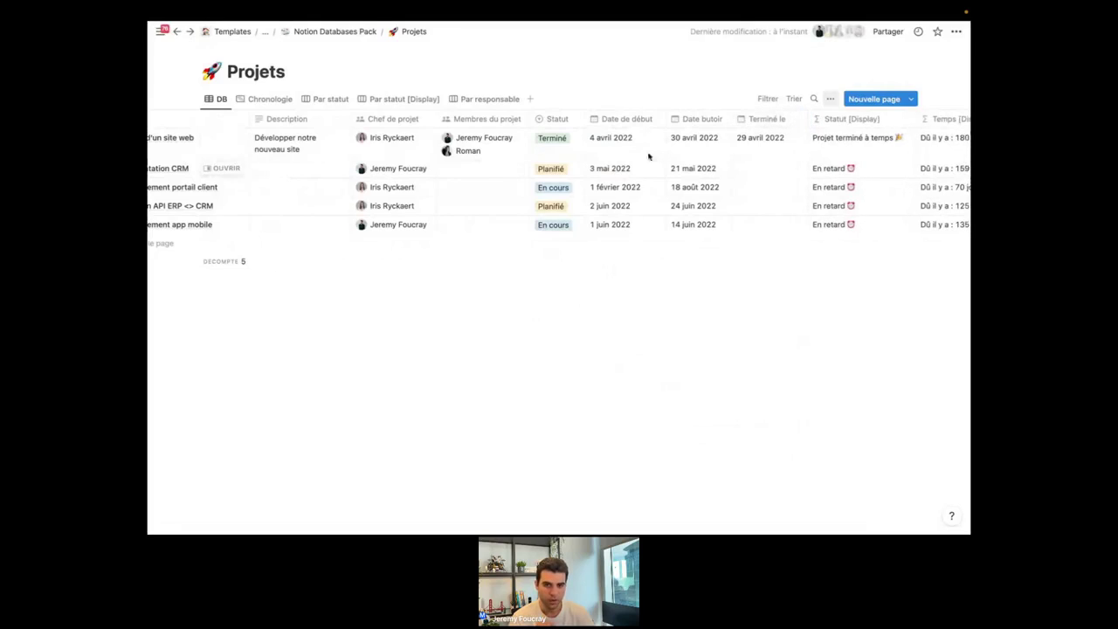
{"action": "scroll", "coordinate": [774, 170], "scroll_direction": "right", "scroll_amount": 2}
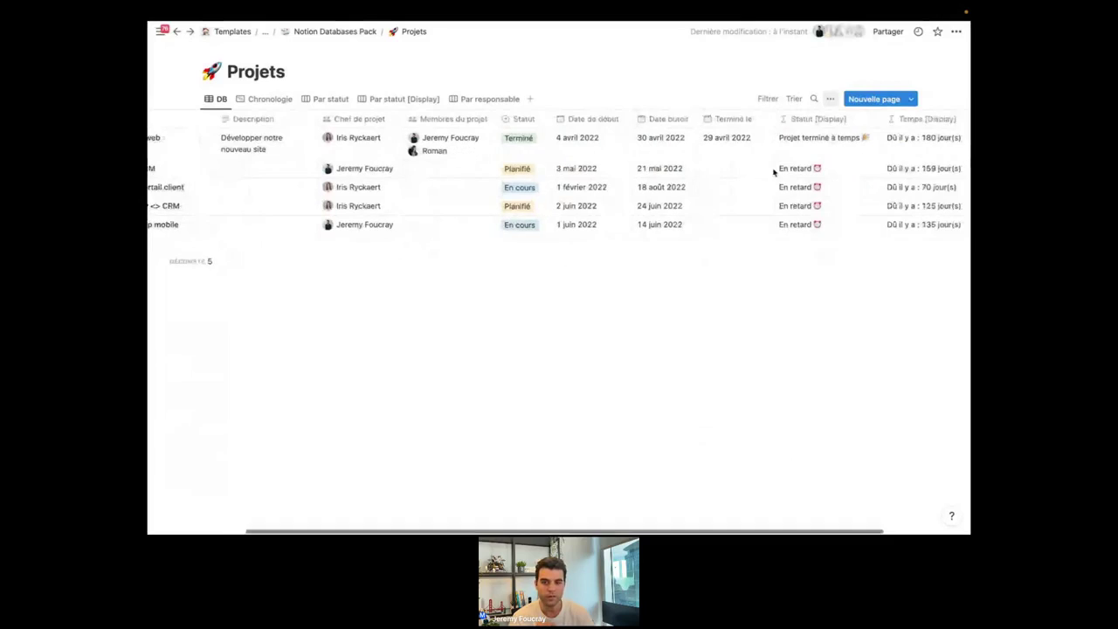
{"action": "scroll", "coordinate": [813, 157], "scroll_direction": "left", "scroll_amount": 5}
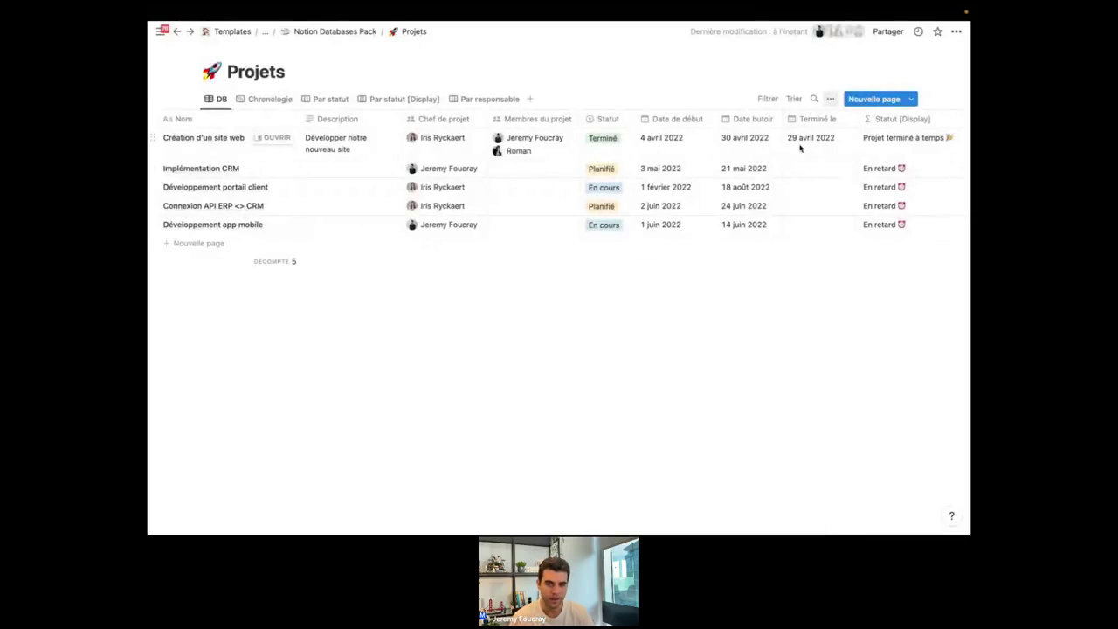
{"action": "scroll", "coordinate": [699, 159], "scroll_direction": "left", "scroll_amount": 2}
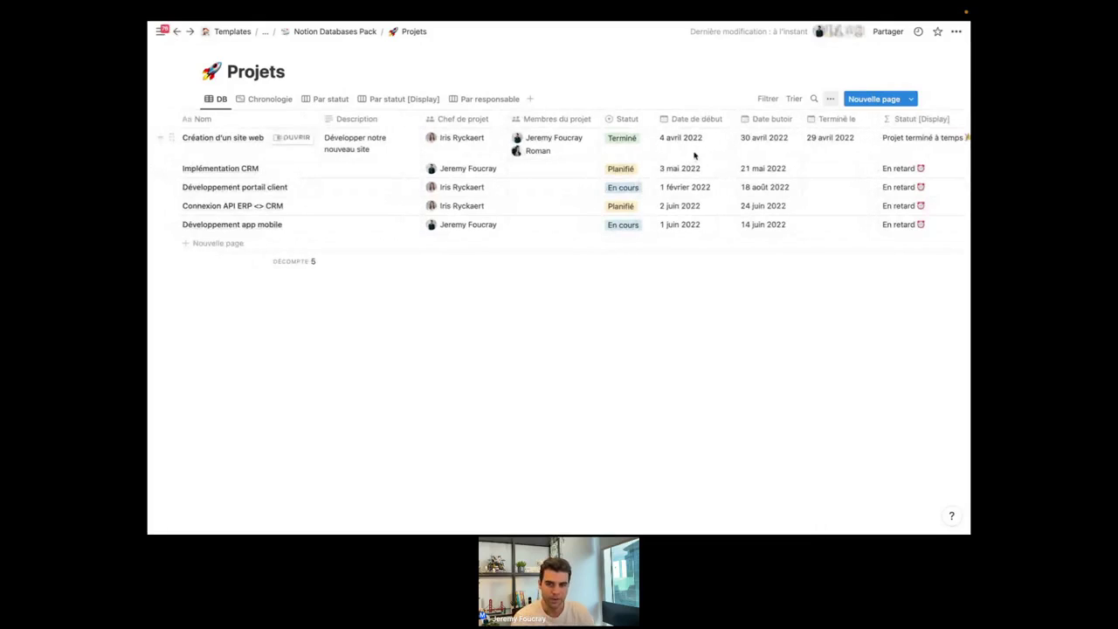
Add a new Date property named Période to the Projets table.
{"action": "scroll", "coordinate": [695, 155], "scroll_direction": "right", "scroll_amount": 10}
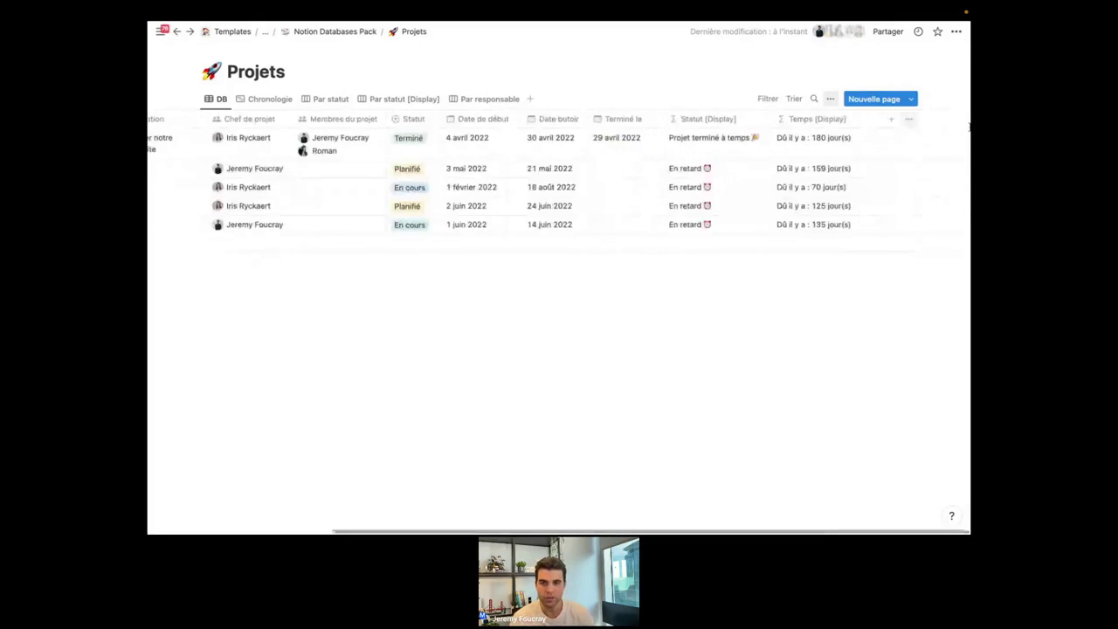
{"action": "left_click", "coordinate": [891, 120]}
{"action": "type", "text": "Période"}
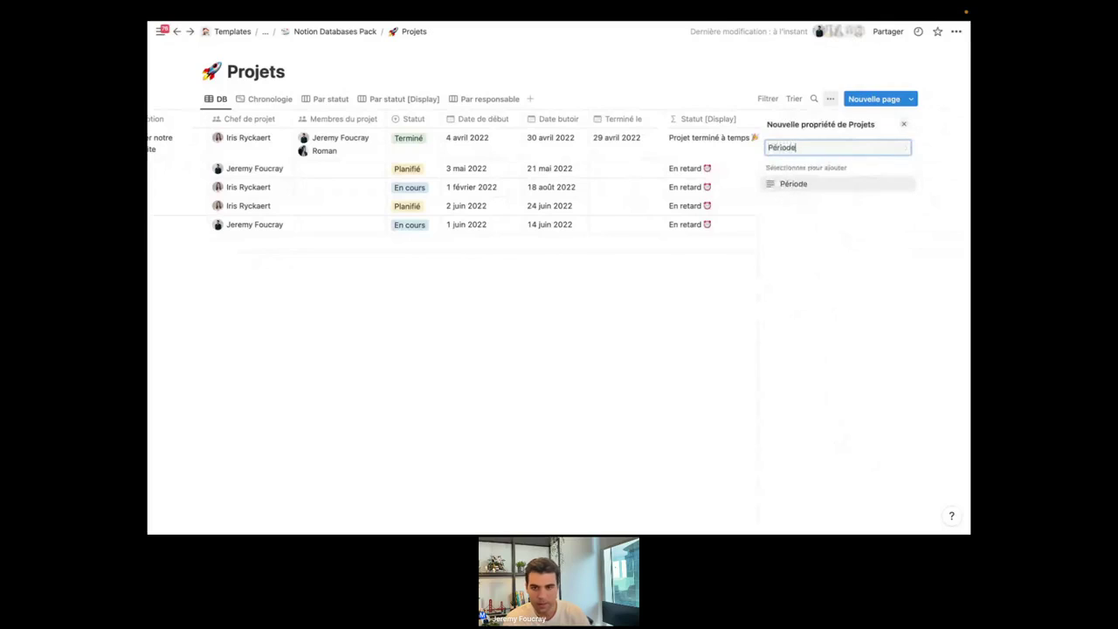
{"action": "left_click", "coordinate": [840, 183]}
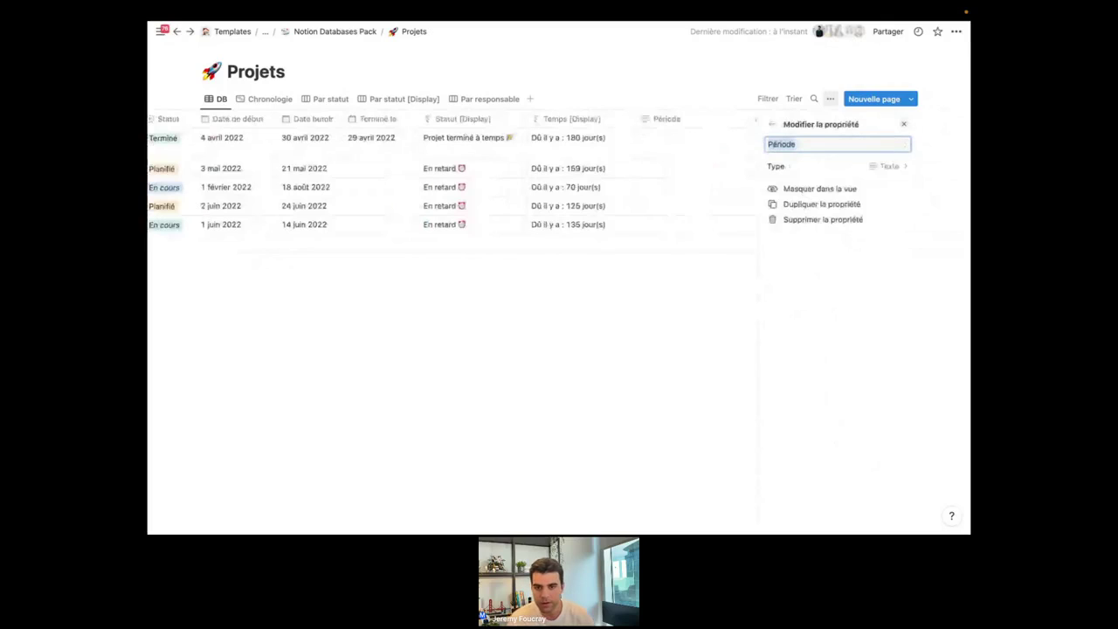
{"action": "left_click", "coordinate": [842, 167]}
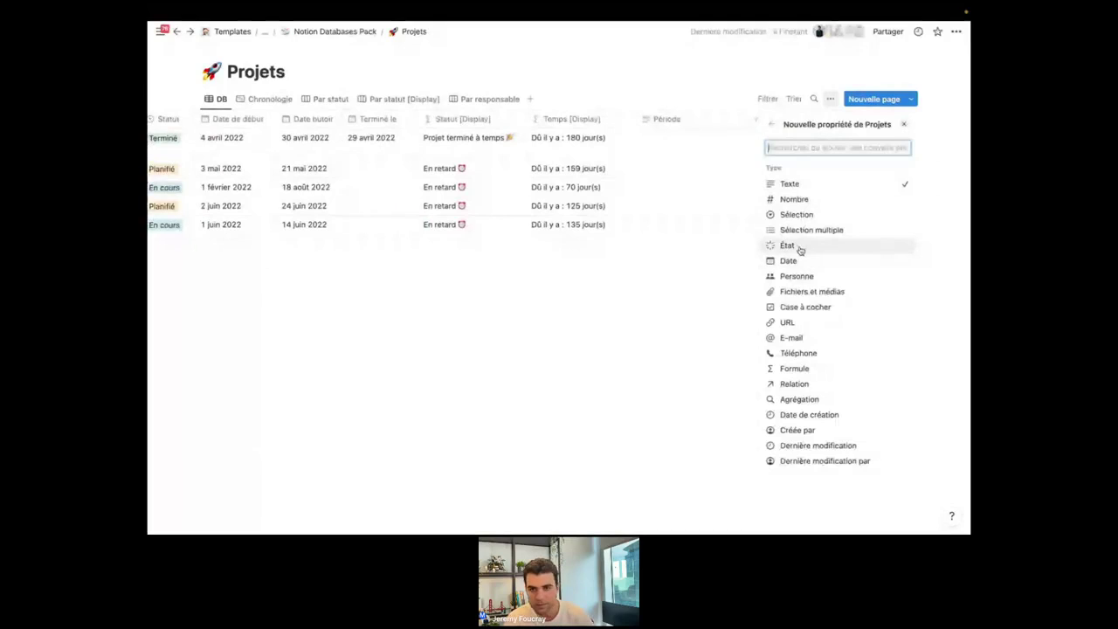
{"action": "type", "text": "dat"}
{"action": "left_click", "coordinate": [811, 183]}
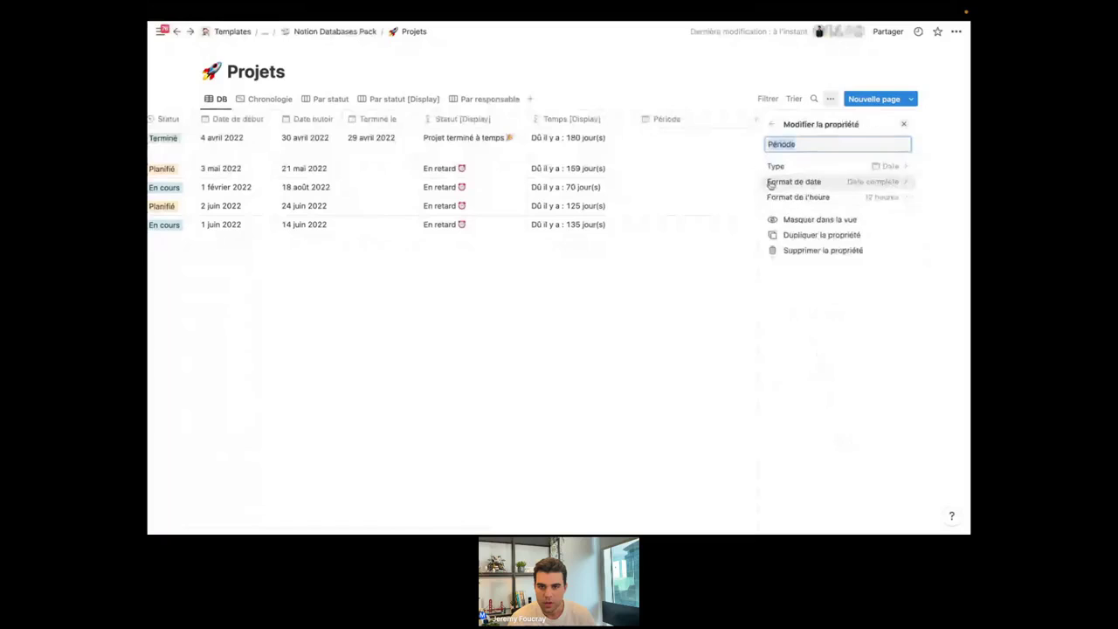
{"action": "left_click", "coordinate": [649, 377]}
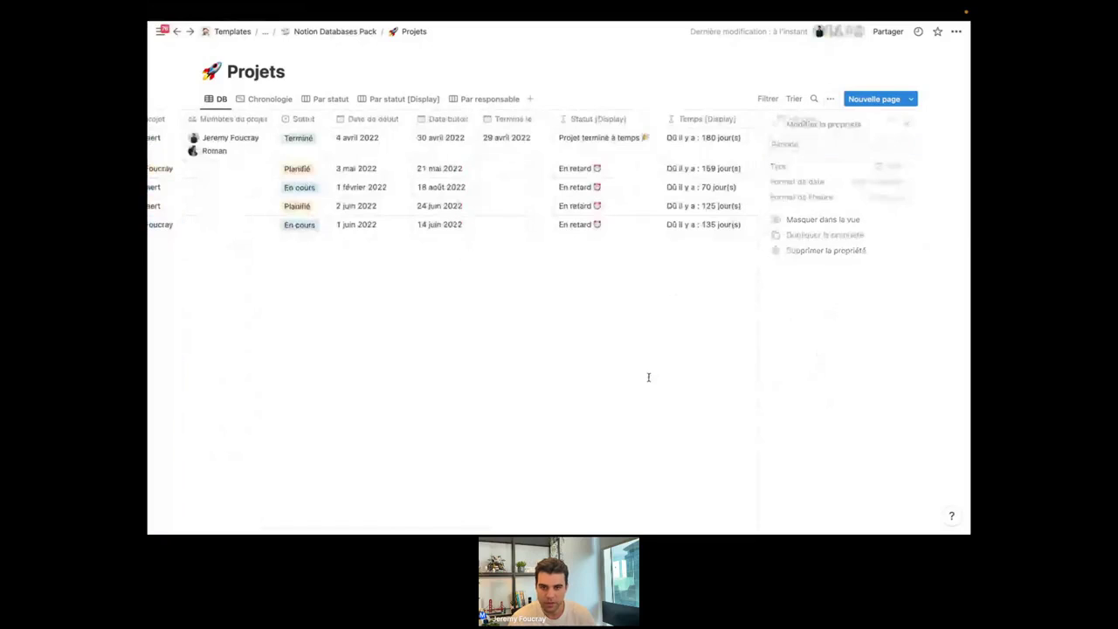
Give the first project's Période date an end date and include times.
{"action": "left_click", "coordinate": [829, 148]}
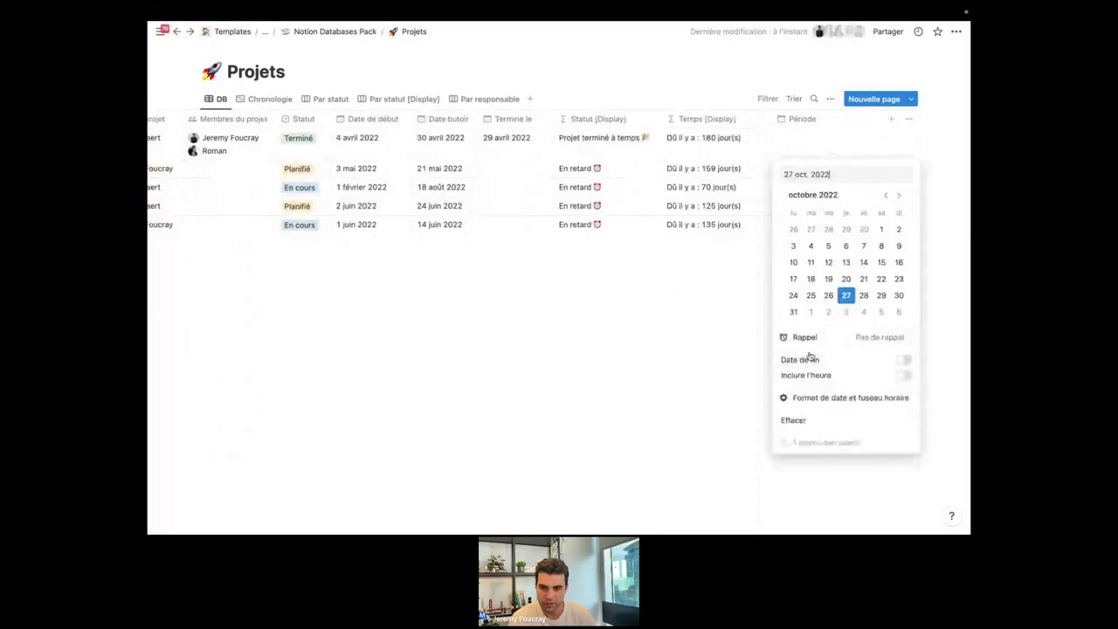
{"action": "left_click", "coordinate": [902, 360]}
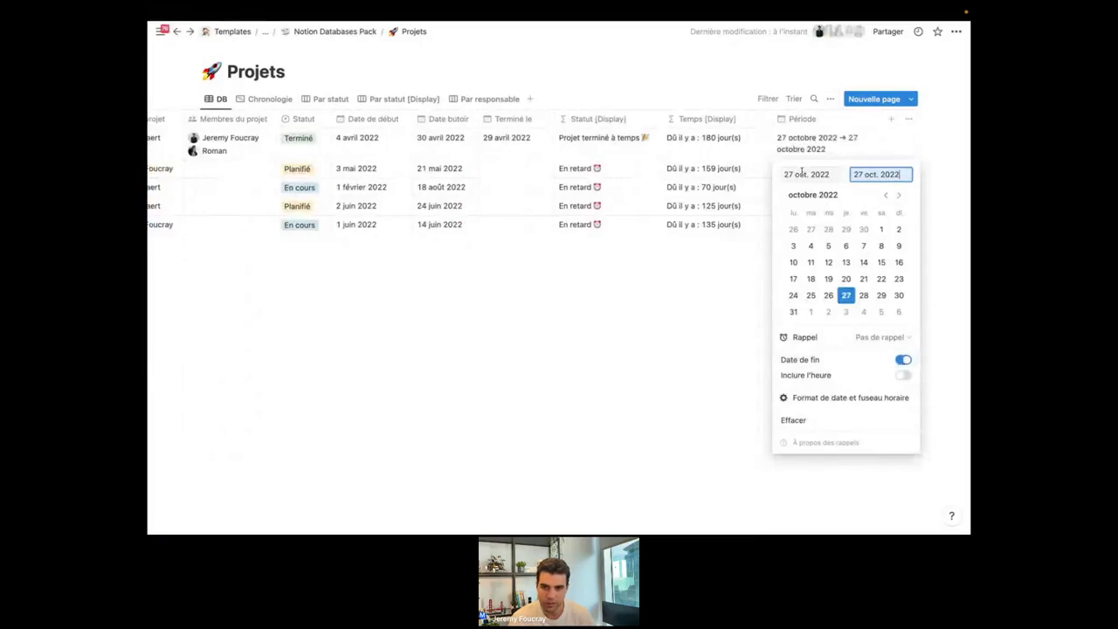
{"action": "left_click", "coordinate": [904, 378]}
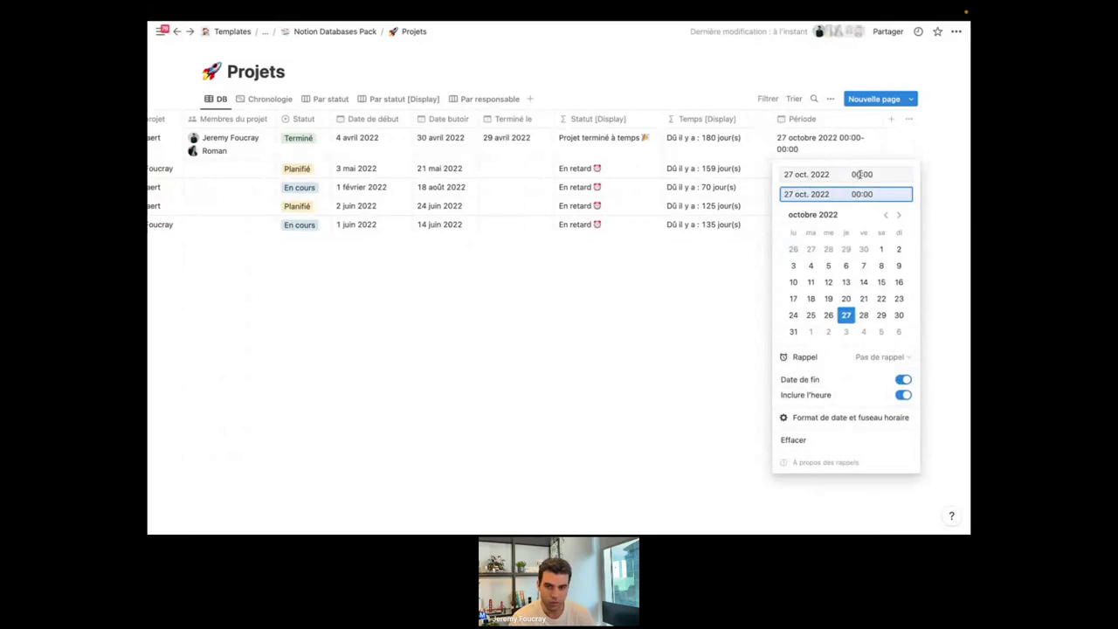
Set the Période date format to Jour/mois/année, keeping the default time zone.
{"action": "left_click", "coordinate": [819, 419]}
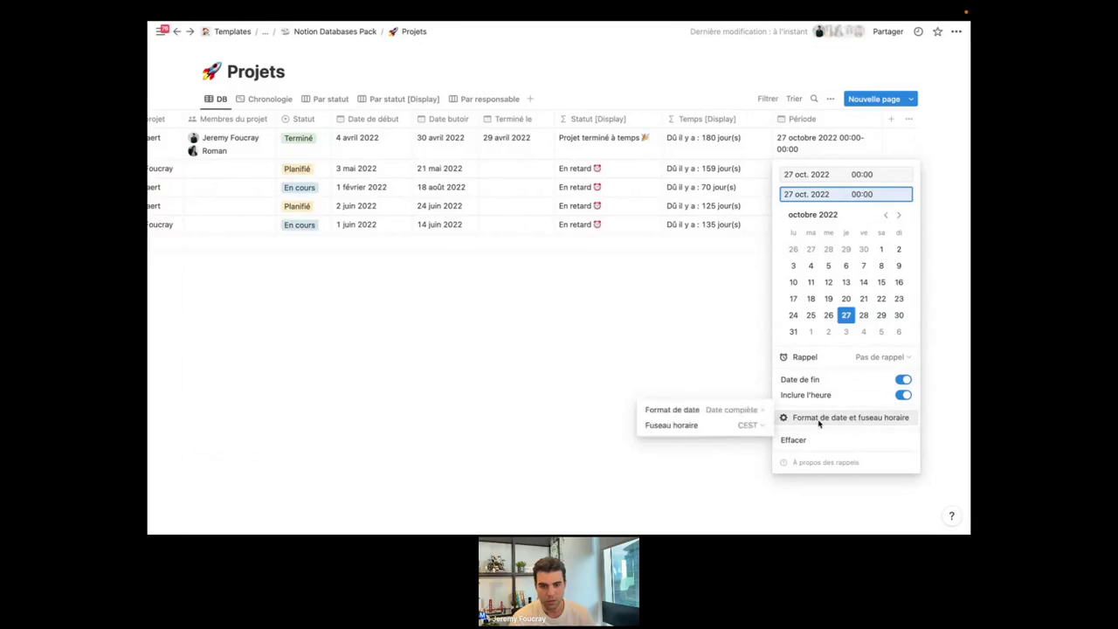
{"action": "left_click", "coordinate": [719, 411]}
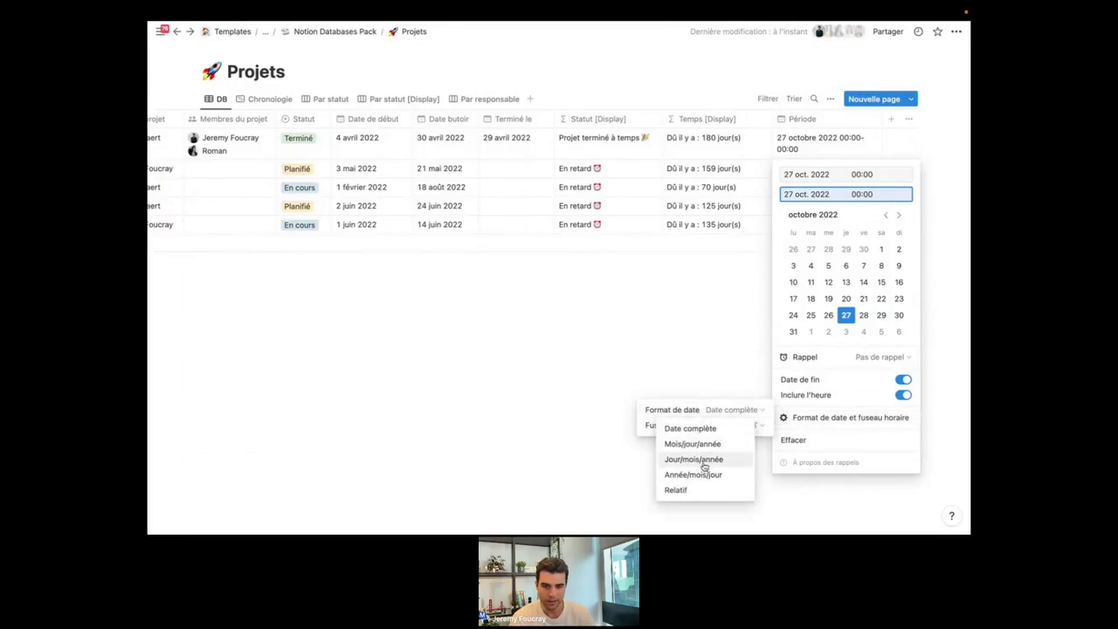
{"action": "left_click", "coordinate": [688, 462]}
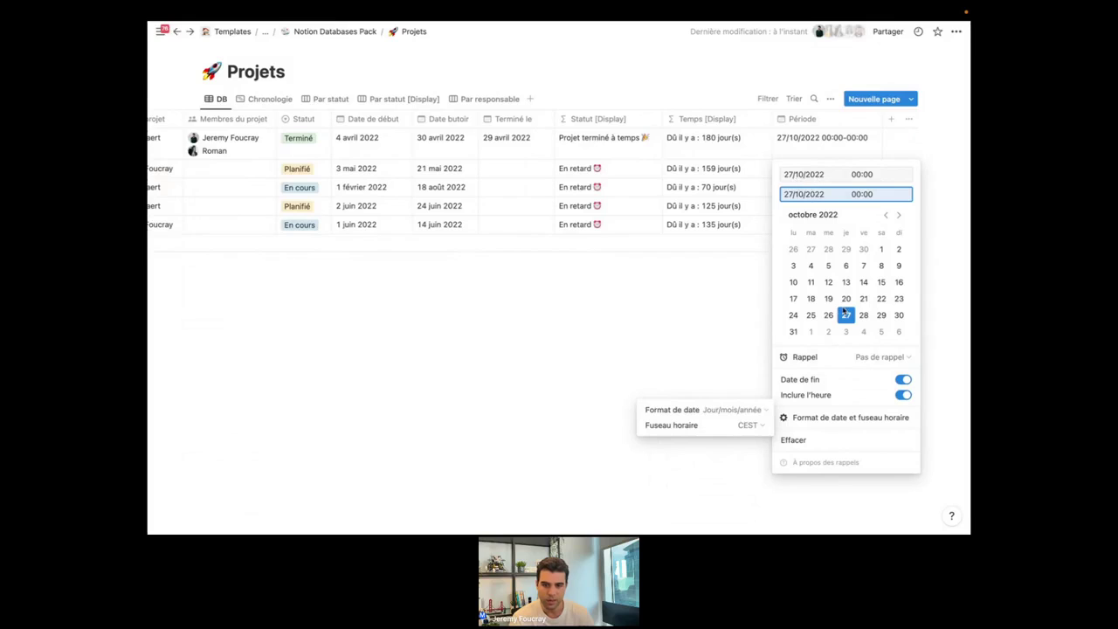
{"action": "left_click", "coordinate": [734, 427]}
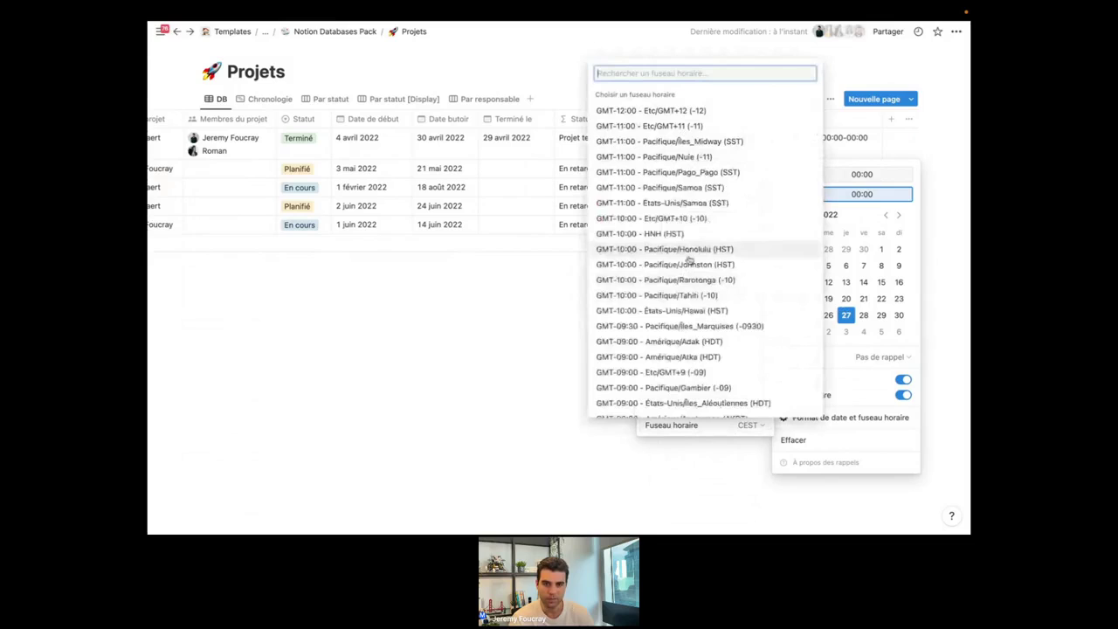
{"action": "left_click", "coordinate": [564, 353]}
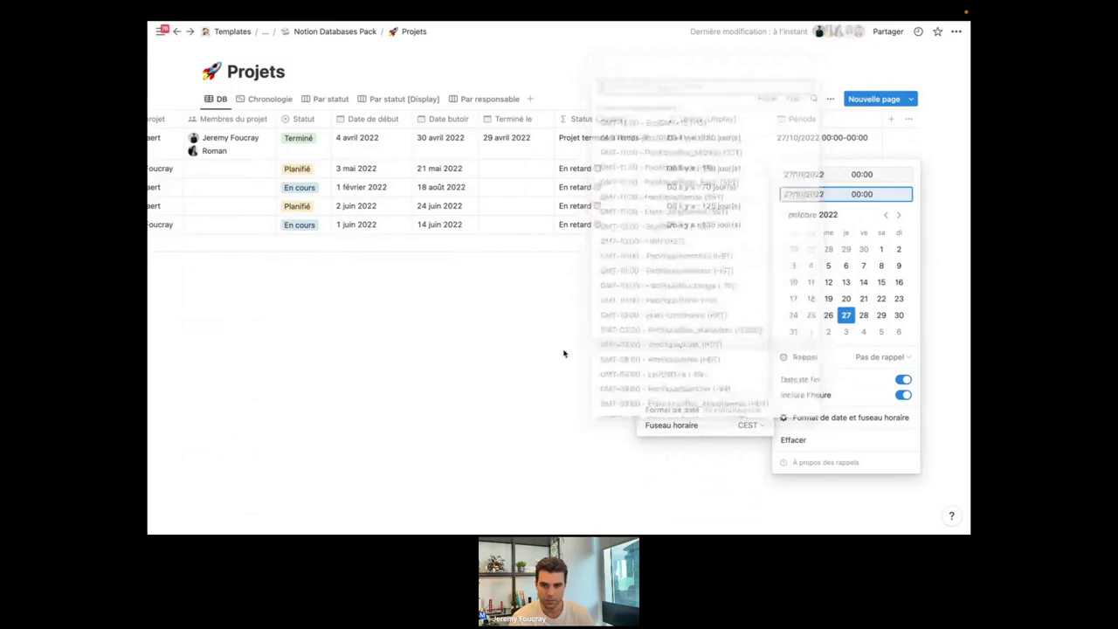
{"action": "left_click", "coordinate": [637, 337]}
{"action": "left_click", "coordinate": [637, 337]}
{"action": "left_click", "coordinate": [821, 115]}
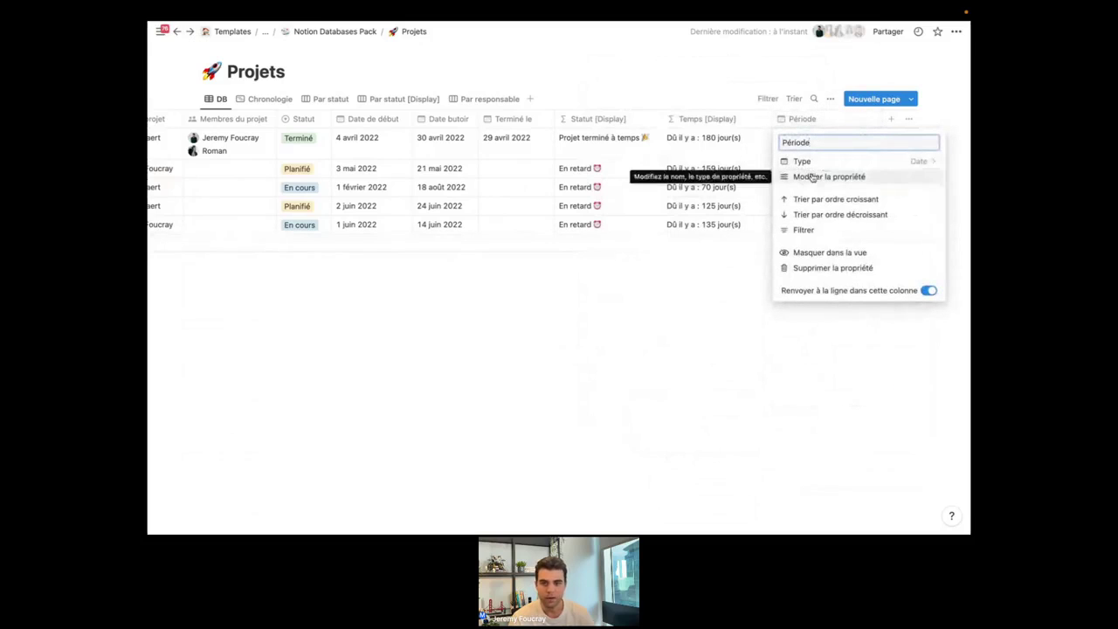
Change Période to the État type so all projects read Not started.
{"action": "left_click", "coordinate": [846, 162]}
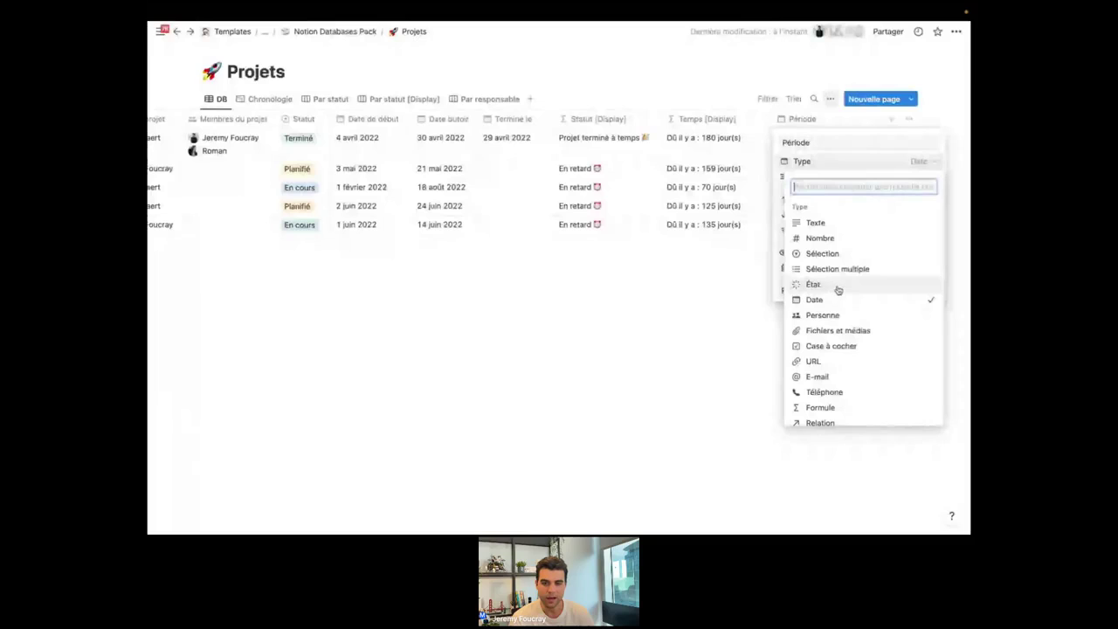
{"action": "left_click", "coordinate": [837, 289]}
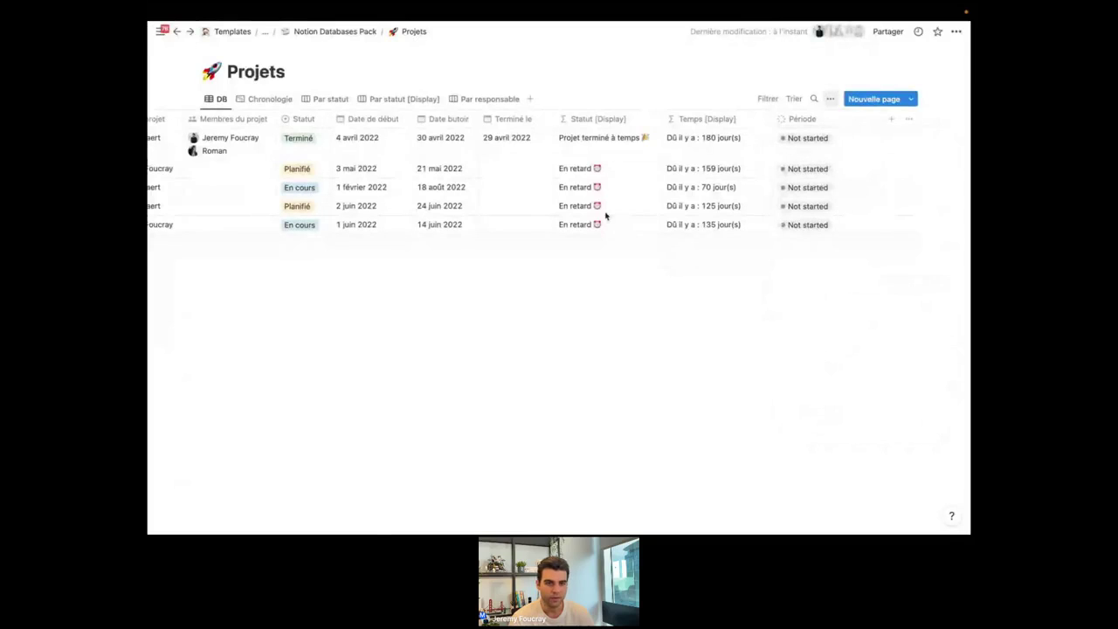
{"action": "scroll", "coordinate": [414, 133], "scroll_direction": "left", "scroll_amount": 2}
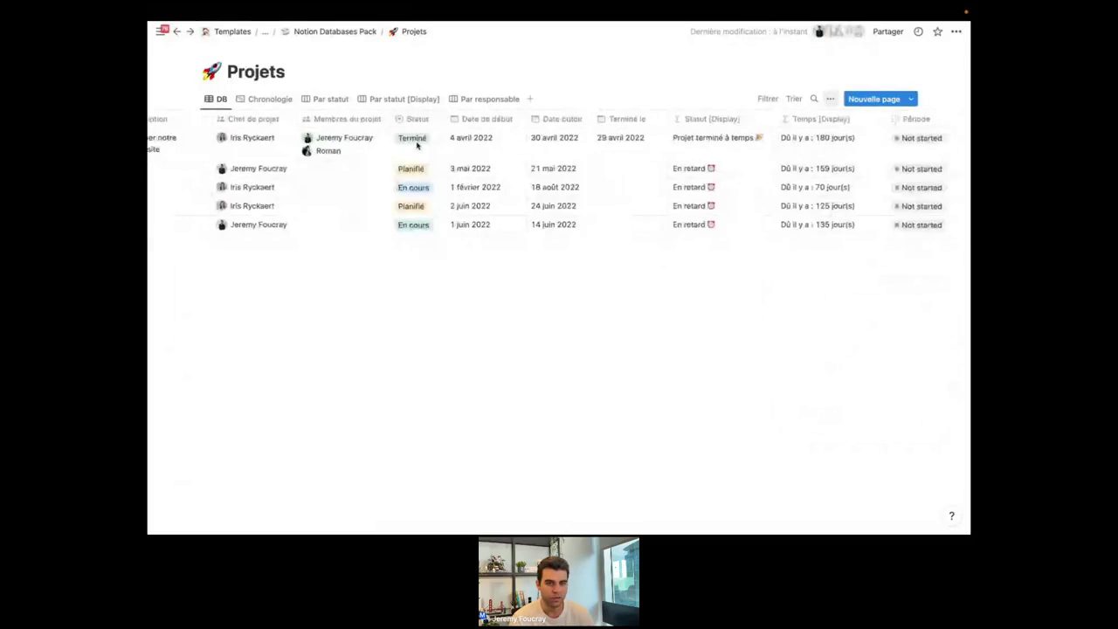
{"action": "scroll", "coordinate": [629, 199], "scroll_direction": "right", "scroll_amount": 2}
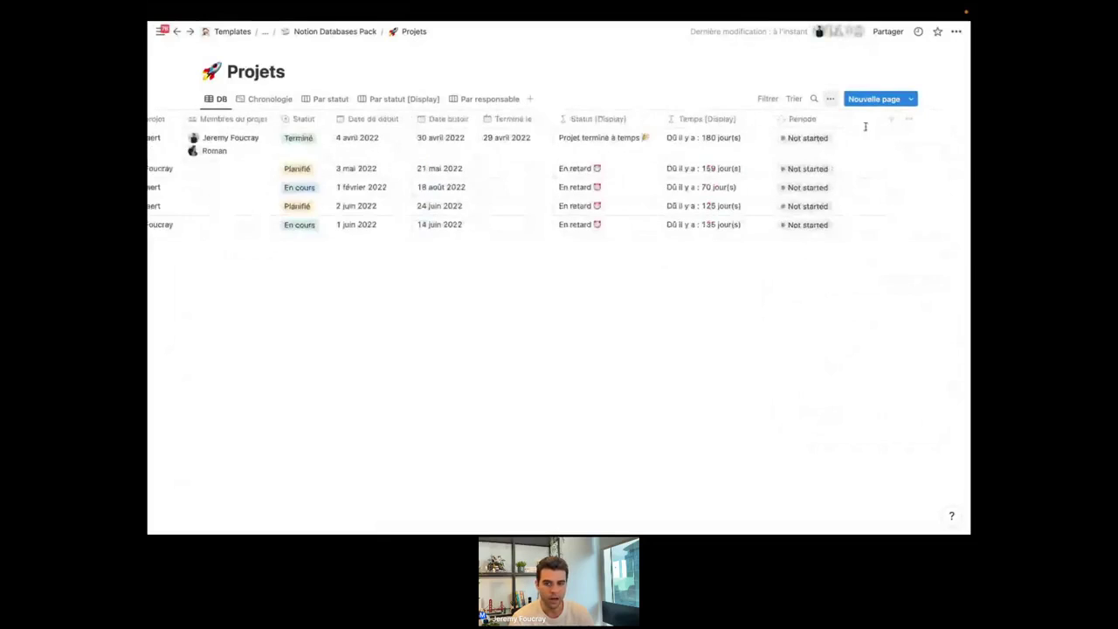
{"action": "left_click", "coordinate": [836, 149]}
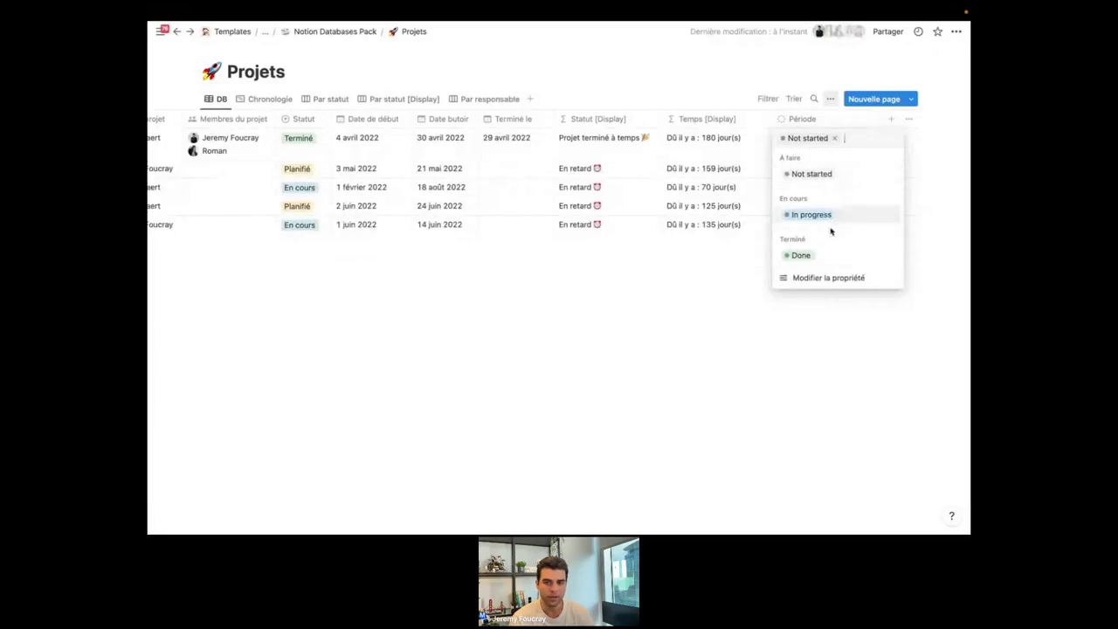
Add an 'A valider' option to the En cours group, below In progress.
{"action": "left_click", "coordinate": [815, 284]}
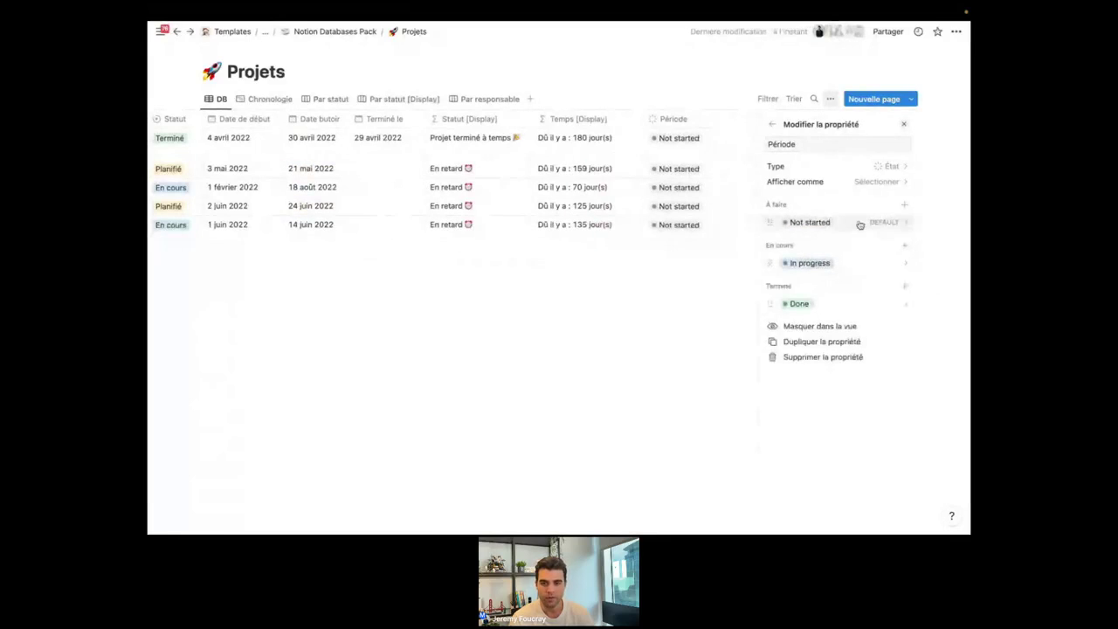
{"action": "left_click", "coordinate": [905, 246]}
{"action": "type", "text": "A valider"}
{"action": "key", "text": "Return"}
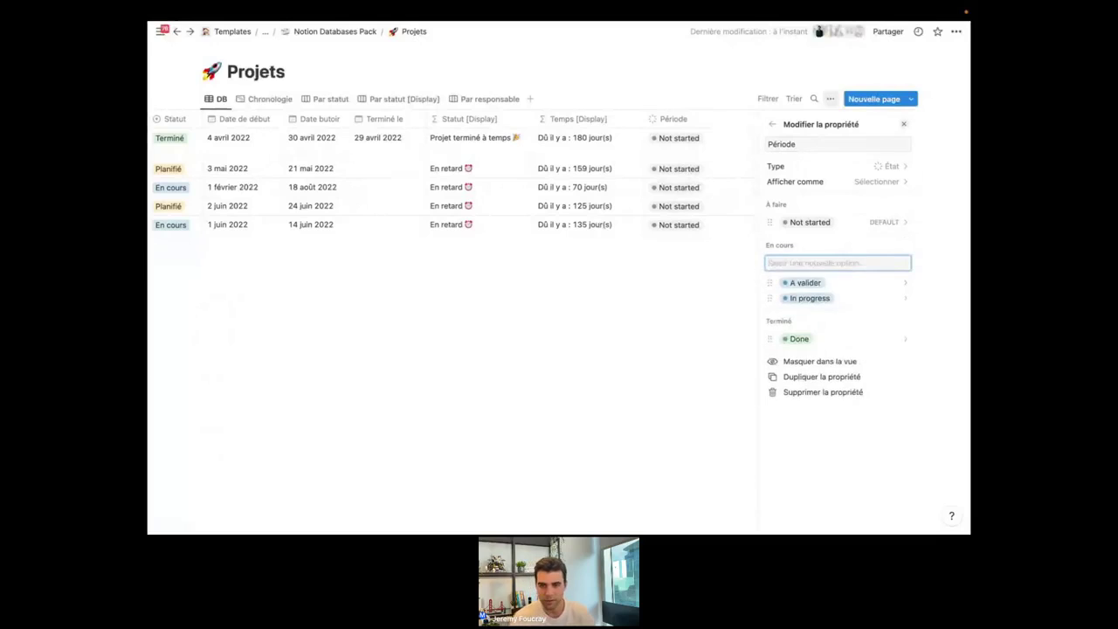
{"action": "left_click_drag", "start_coordinate": [772, 282], "coordinate": [773, 298]}
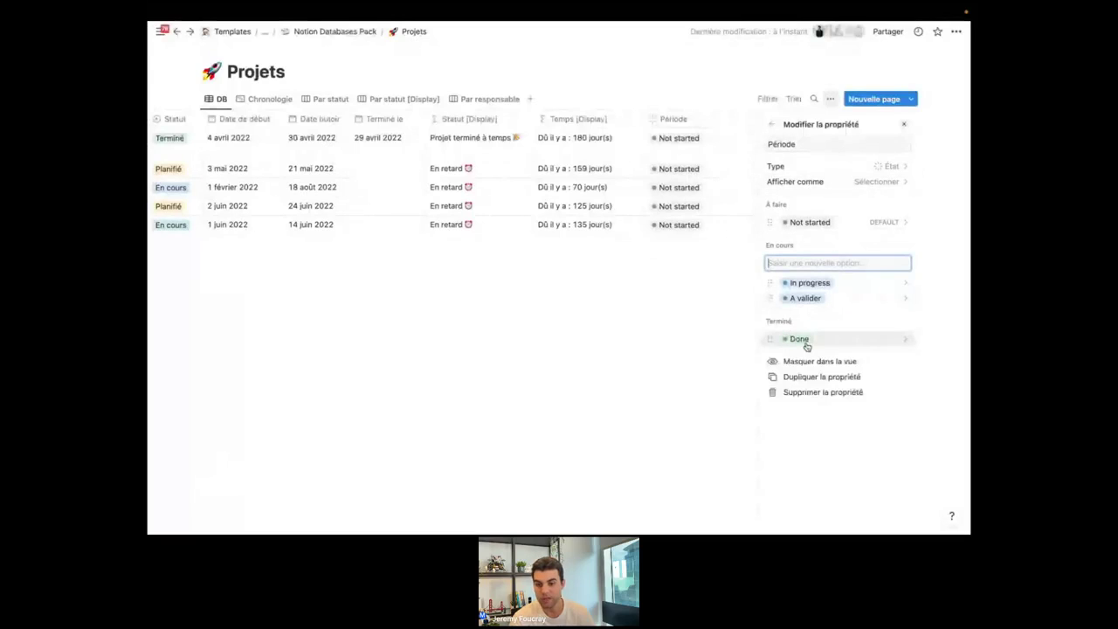
Add an 'Archivé' option to the Terminé group and close the property settings.
{"action": "left_click", "coordinate": [834, 343]}
{"action": "key", "text": "Escape"}
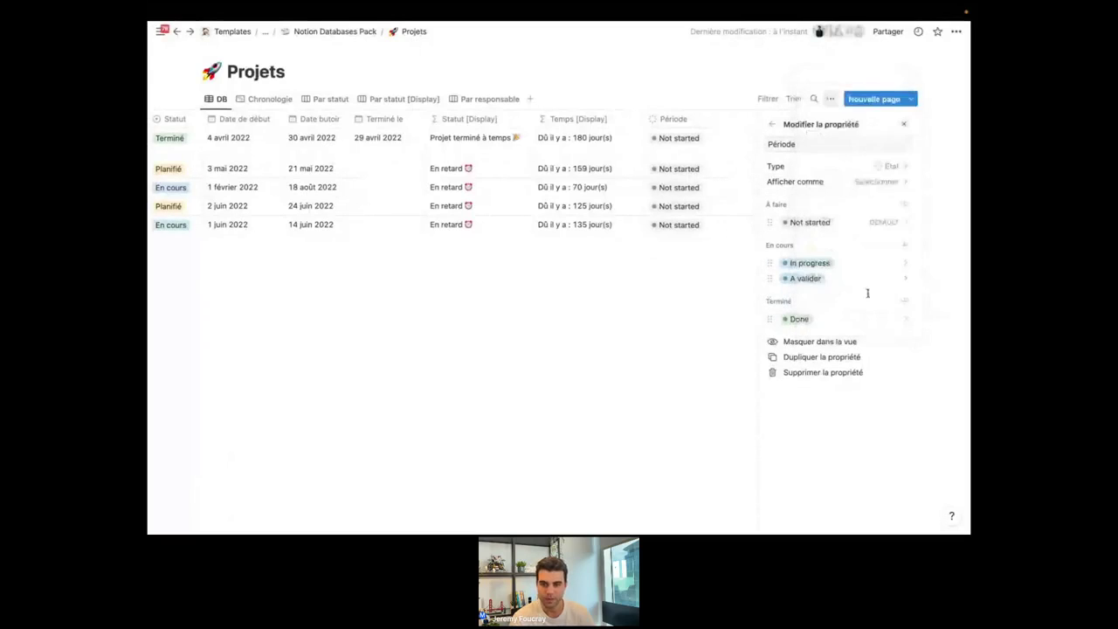
{"action": "left_click", "coordinate": [905, 301]}
{"action": "type", "text": "Archivé"}
{"action": "key", "text": "Return"}
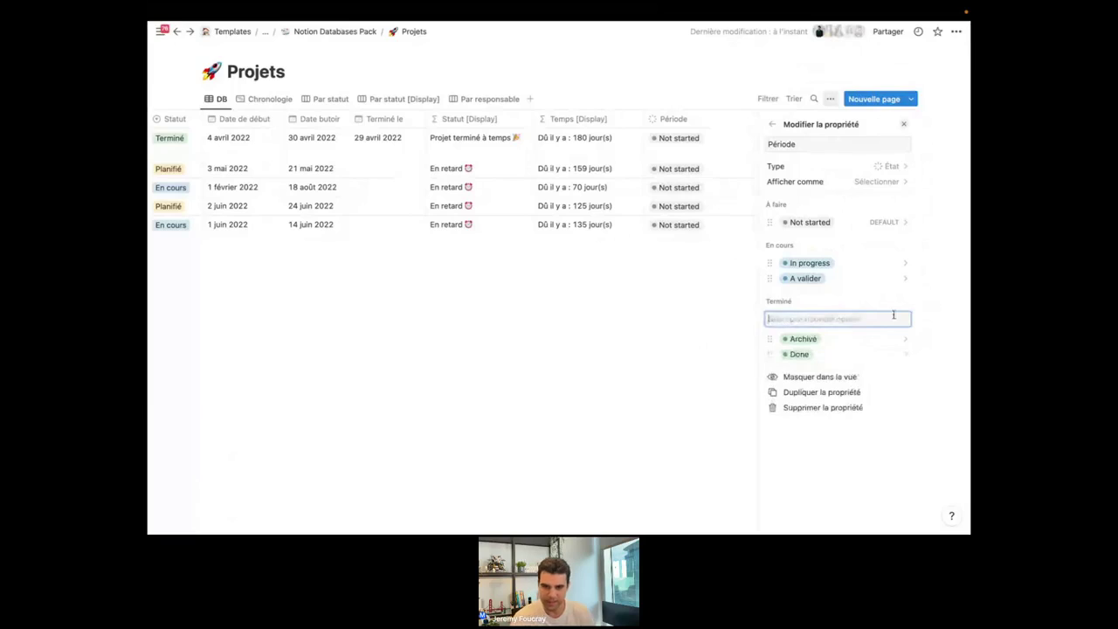
{"action": "left_click", "coordinate": [710, 350]}
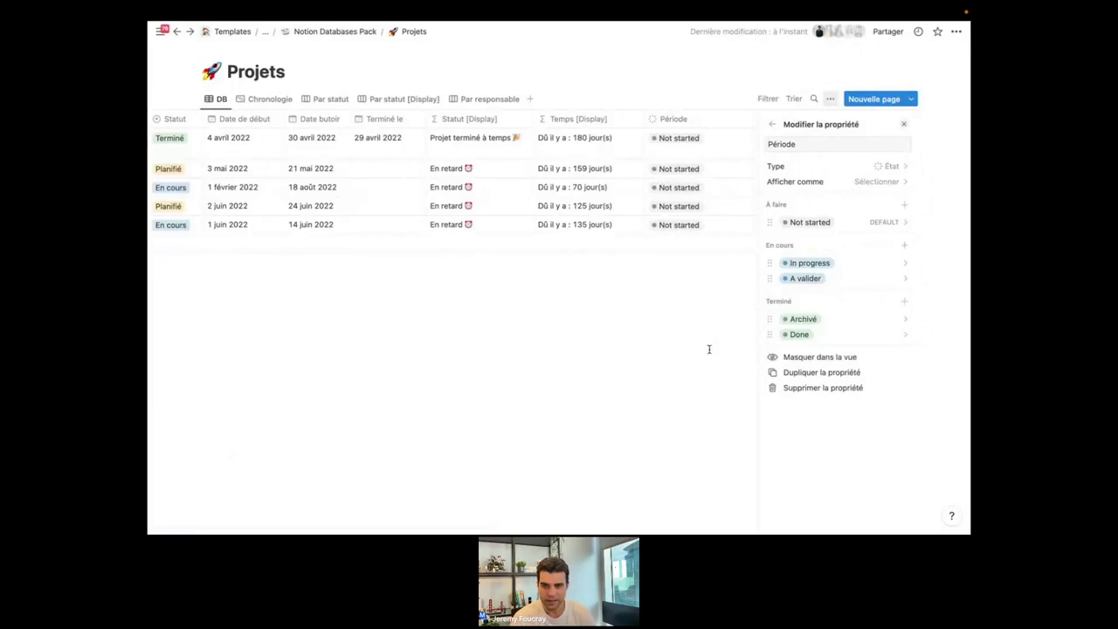
{"action": "left_click", "coordinate": [709, 349]}
Set Période's Afficher comme option to Case à cocher.
{"action": "left_click", "coordinate": [812, 119]}
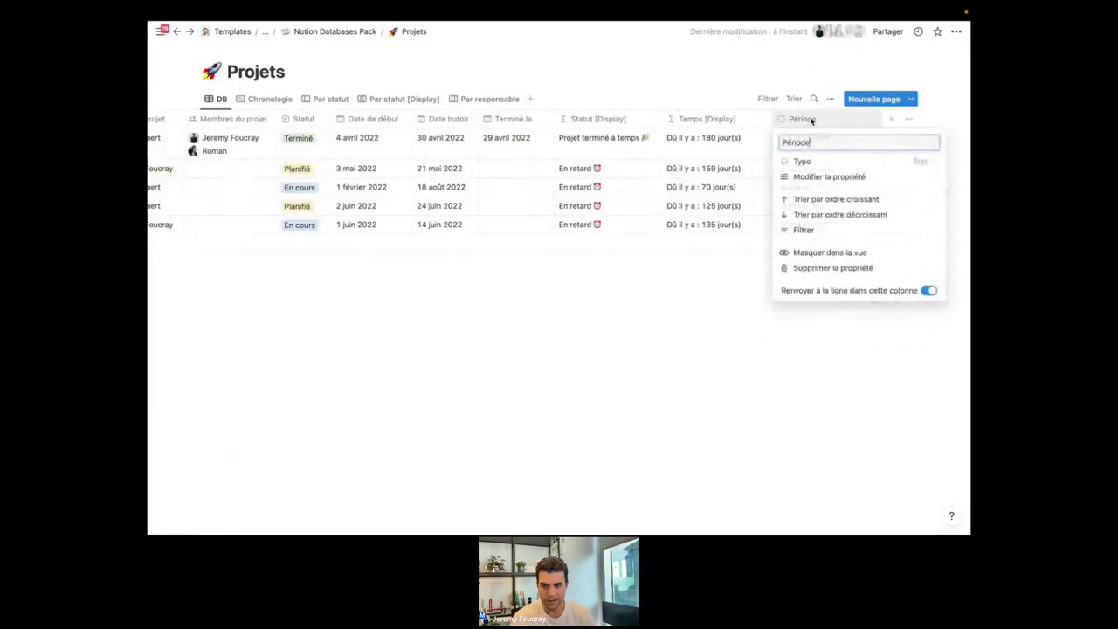
{"action": "left_click", "coordinate": [810, 177]}
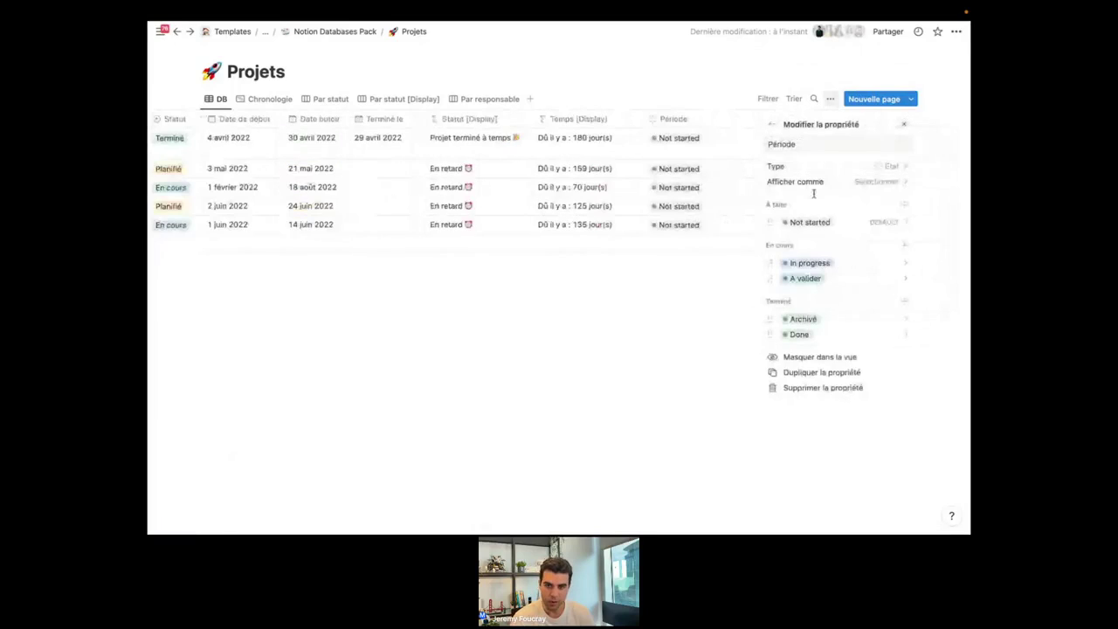
{"action": "left_click", "coordinate": [818, 184]}
{"action": "left_click", "coordinate": [837, 201]}
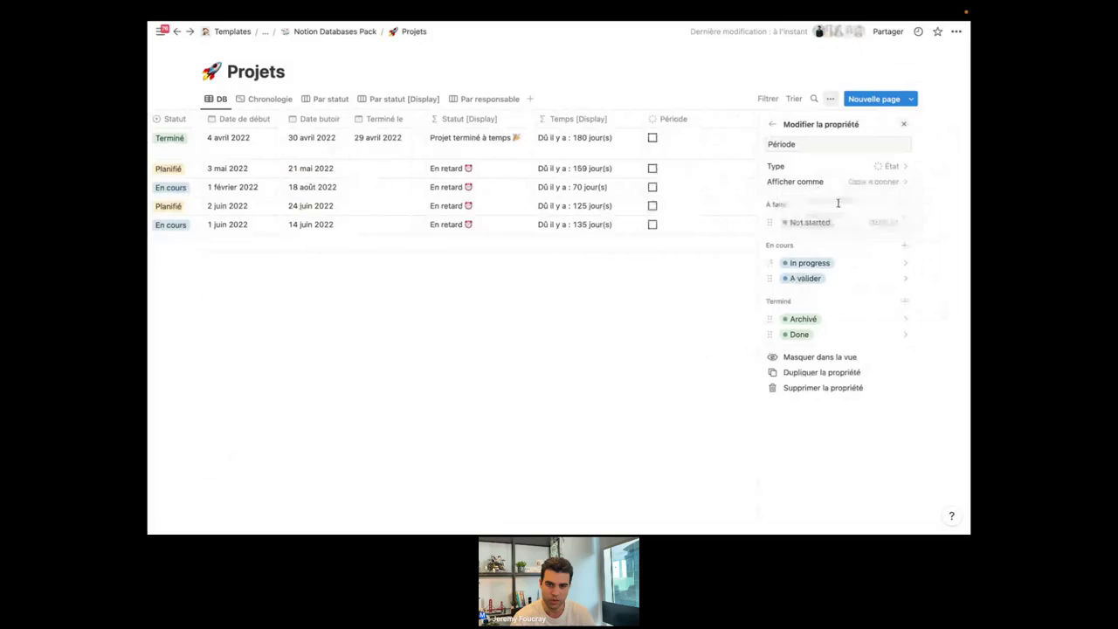
{"action": "left_click", "coordinate": [673, 295]}
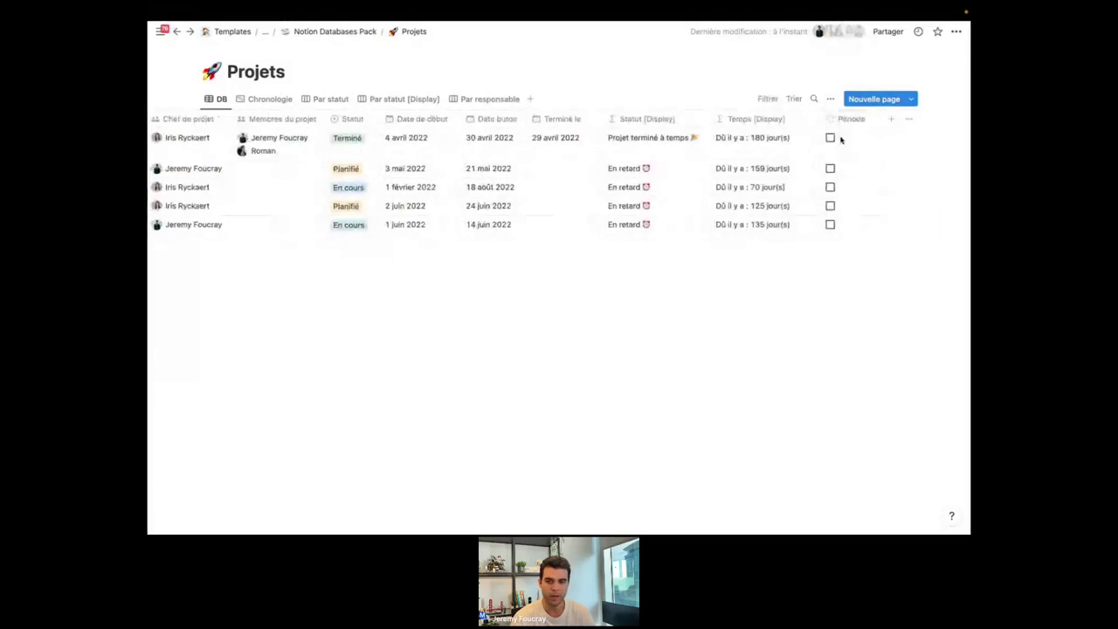
Tick the Création d'un site web project's Période checkbox.
{"action": "left_click", "coordinate": [831, 139]}
{"action": "left_click", "coordinate": [849, 118]}
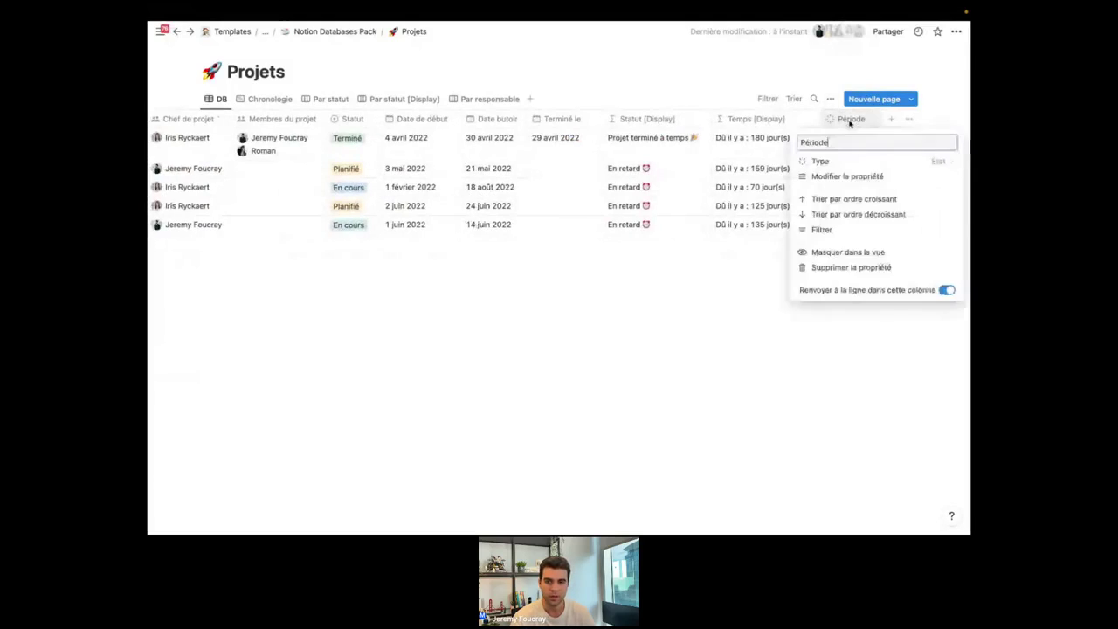
{"action": "left_click", "coordinate": [849, 177]}
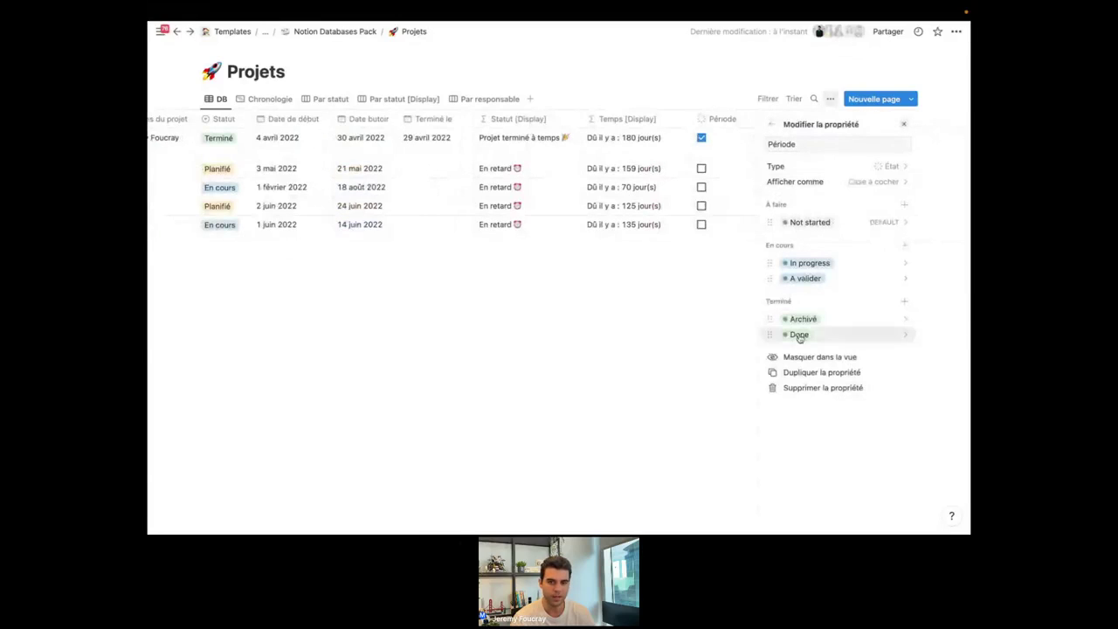
{"action": "left_click", "coordinate": [736, 261]}
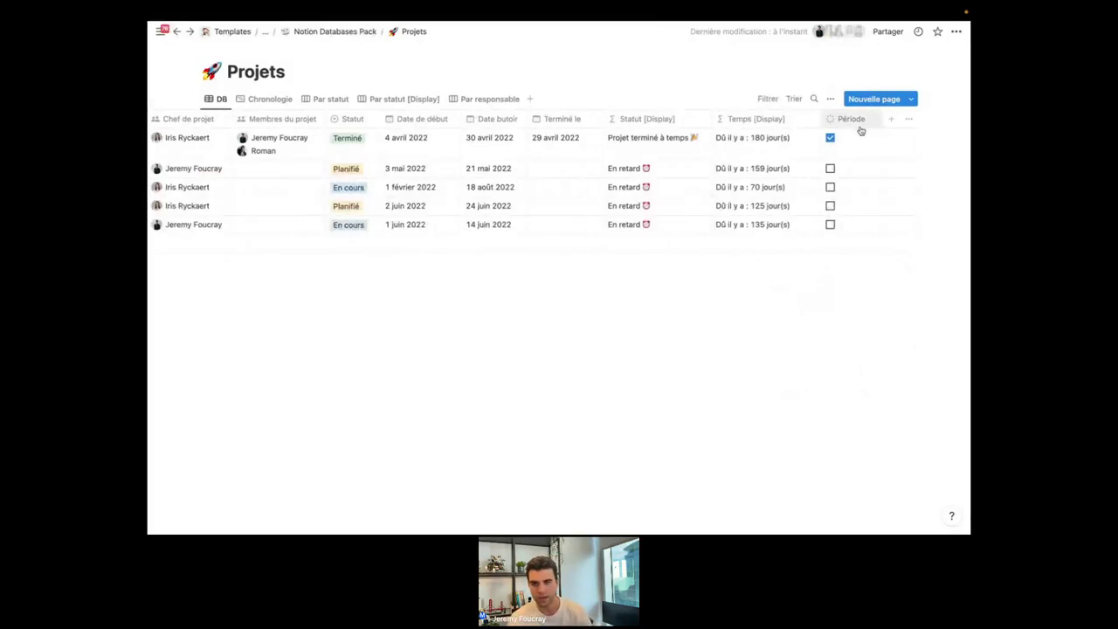
{"action": "left_click", "coordinate": [852, 122]}
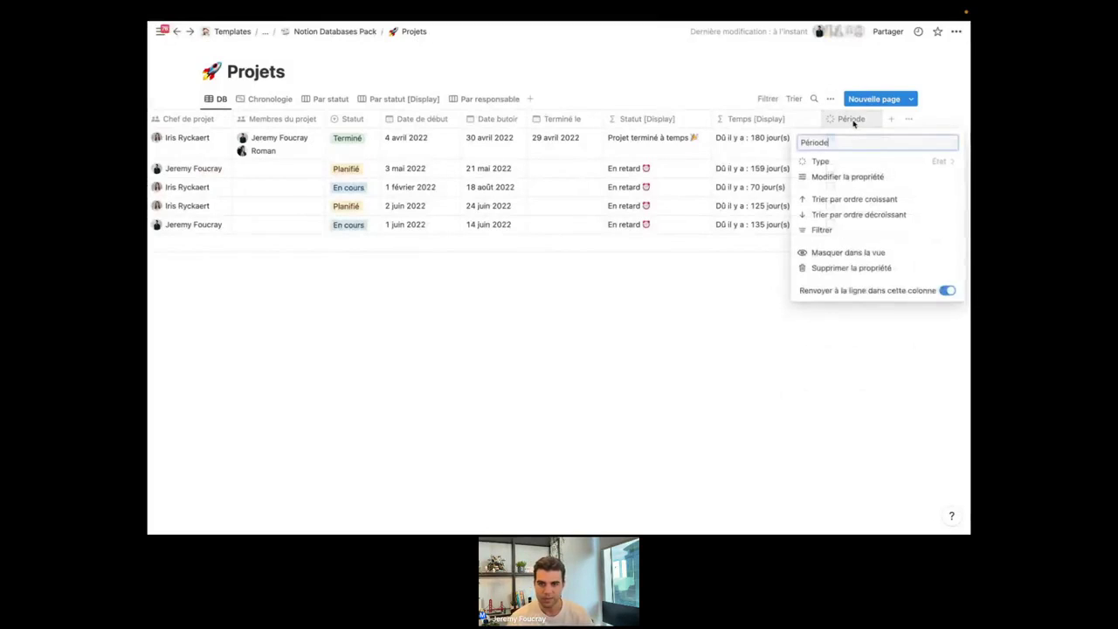
Change Période to the Nombre type and enter 5 for Création d'un site web.
{"action": "left_click", "coordinate": [860, 165]}
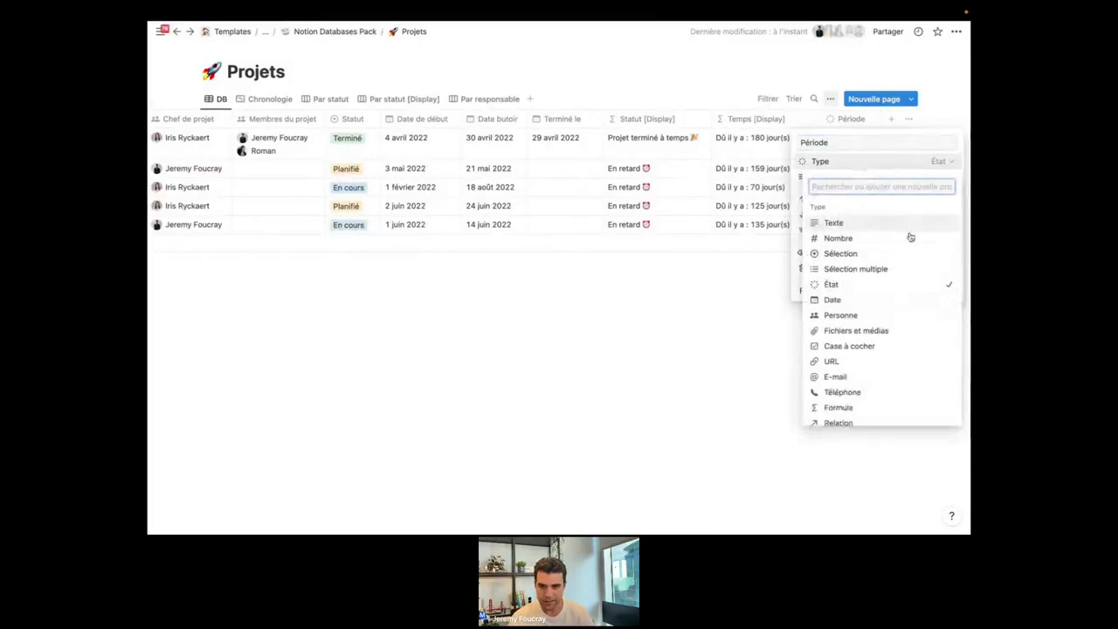
{"action": "left_click", "coordinate": [852, 238]}
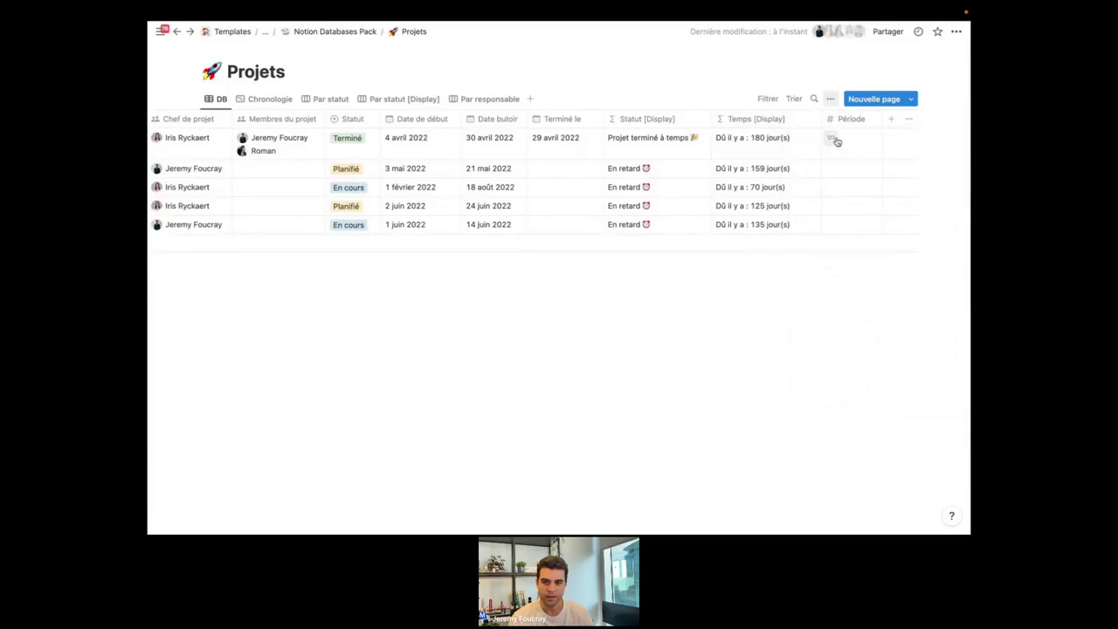
{"action": "left_click", "coordinate": [851, 141]}
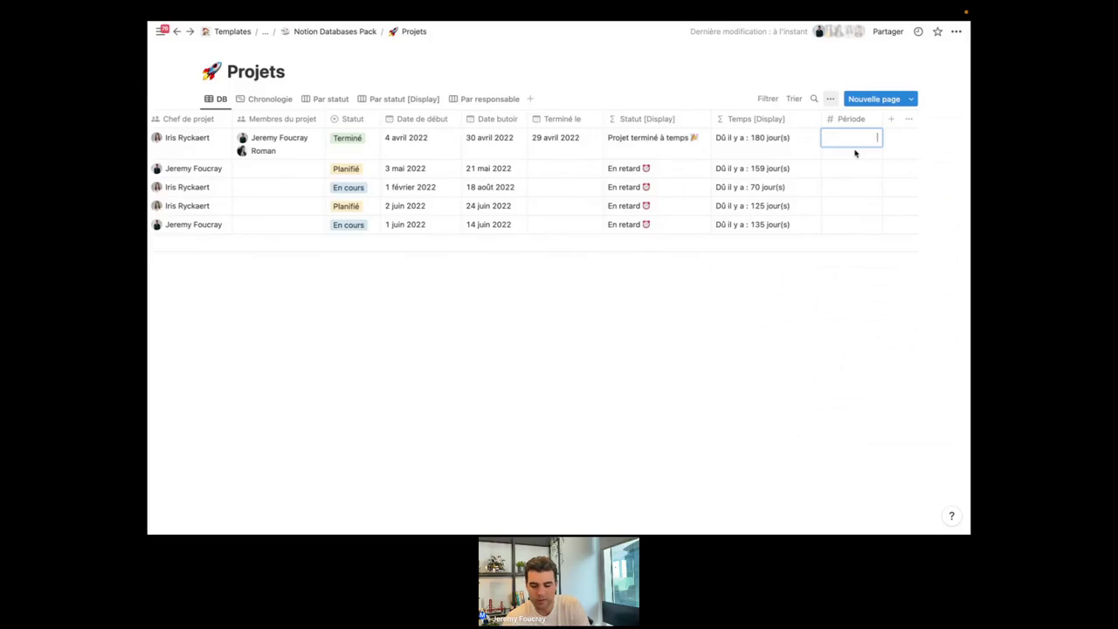
{"action": "type", "text": "5"}
{"action": "key", "text": "Return"}
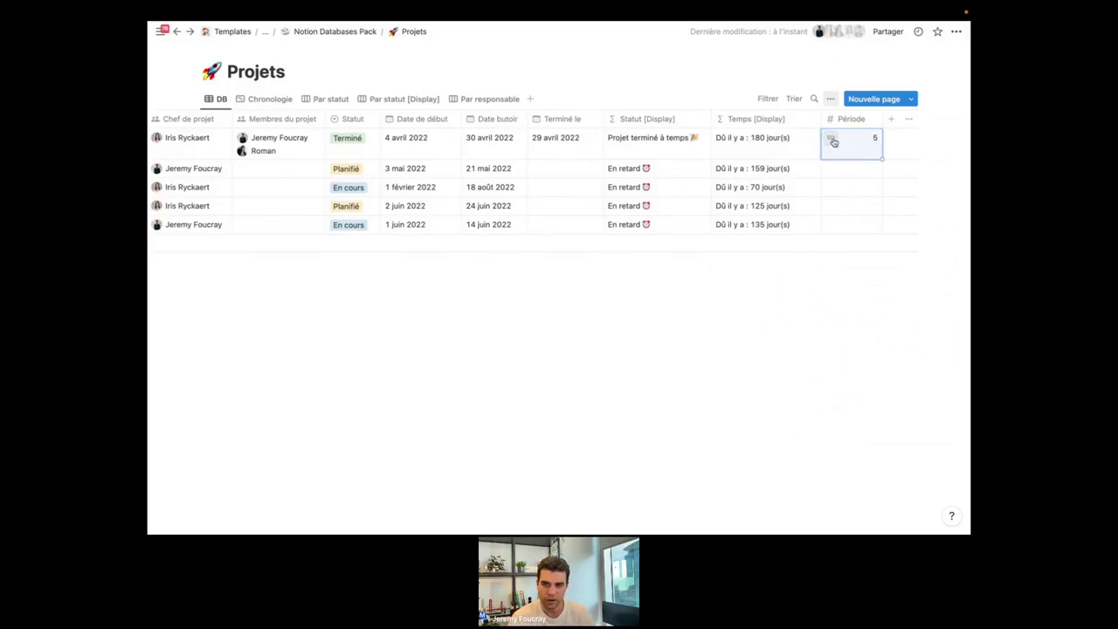
Format Période as Pourcentage and enter 50 % for the first project.
{"action": "left_click", "coordinate": [832, 141]}
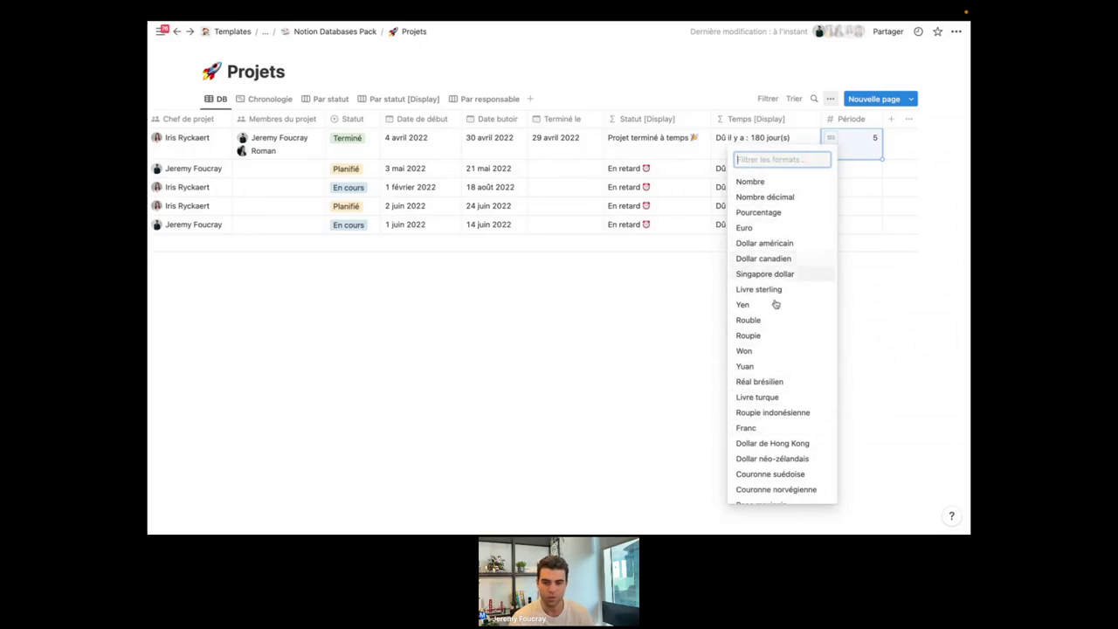
{"action": "scroll", "coordinate": [780, 365], "scroll_direction": "down", "scroll_amount": 5}
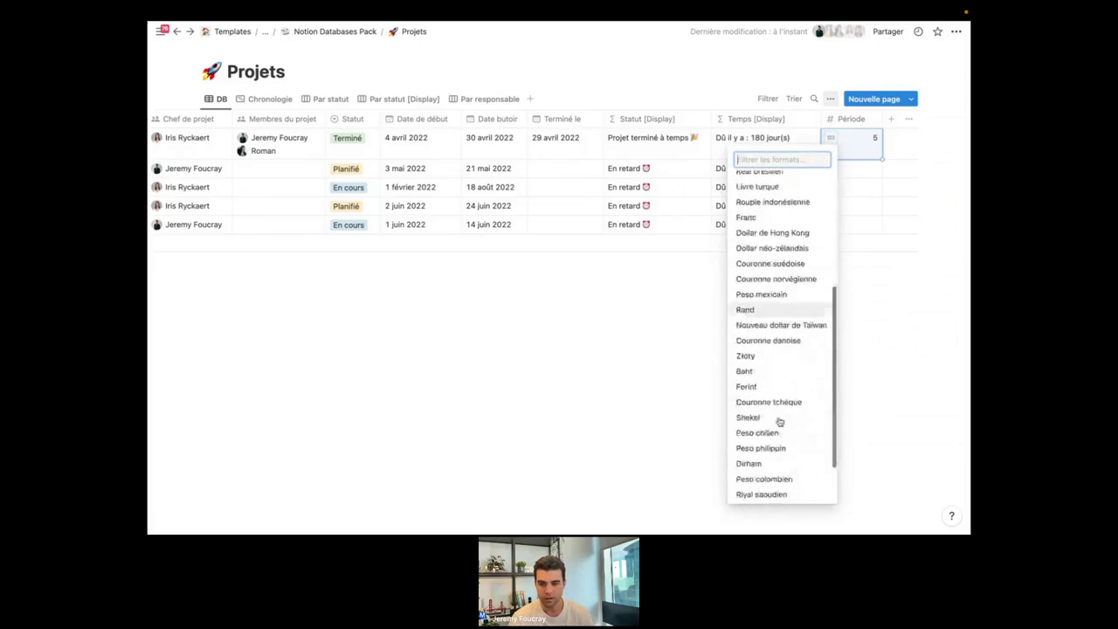
{"action": "scroll", "coordinate": [779, 420], "scroll_direction": "down", "scroll_amount": 2}
{"action": "scroll", "coordinate": [782, 367], "scroll_direction": "up", "scroll_amount": 6}
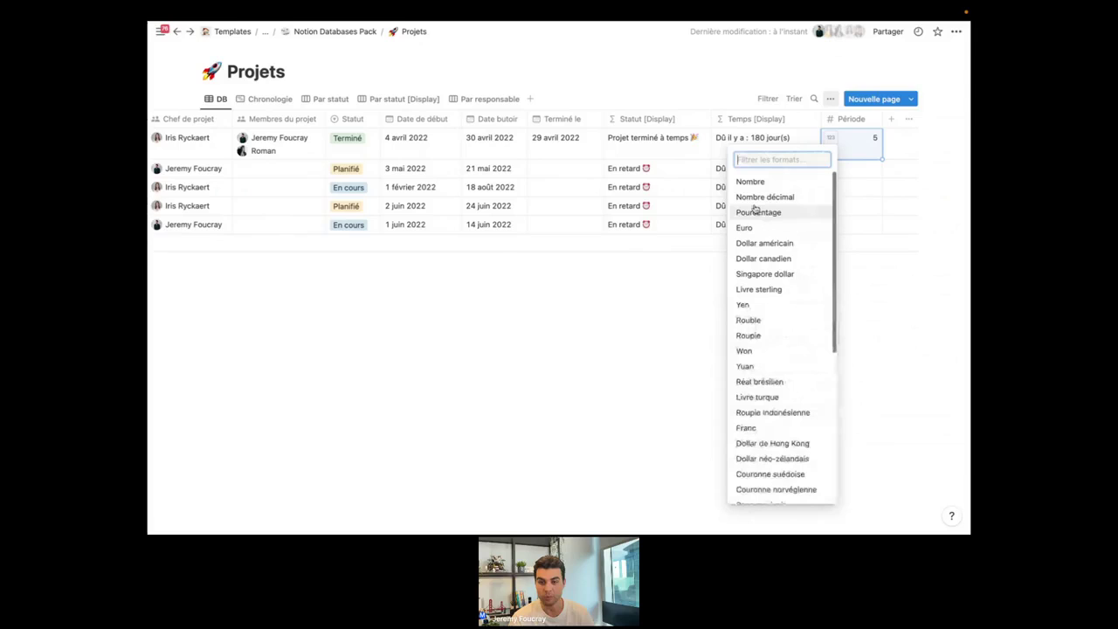
{"action": "left_click", "coordinate": [760, 214]}
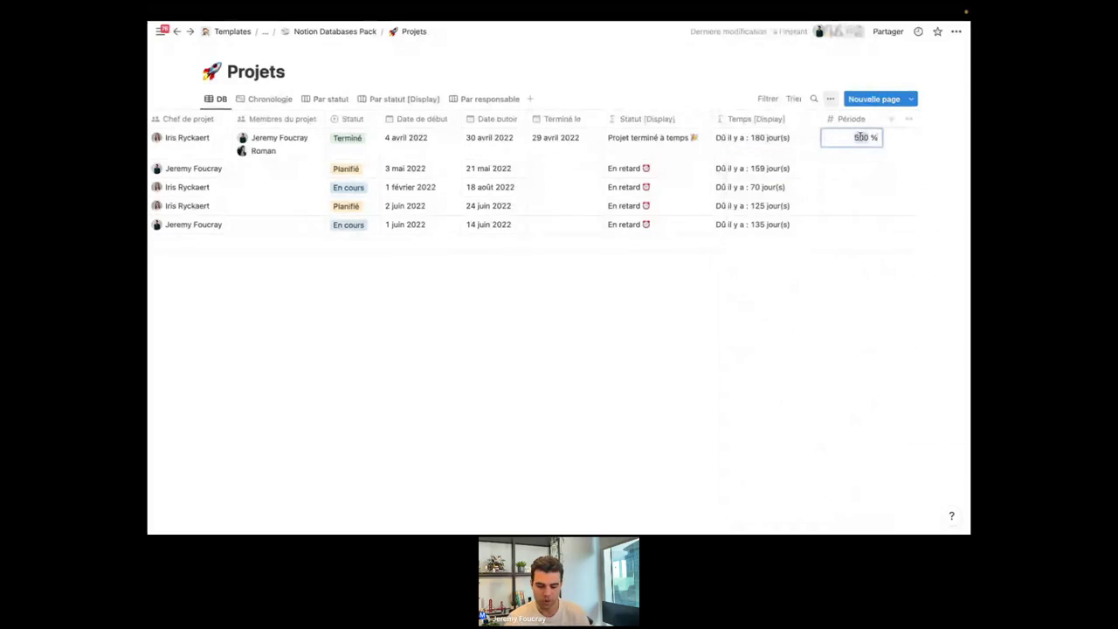
{"action": "type", "text": "0,"}
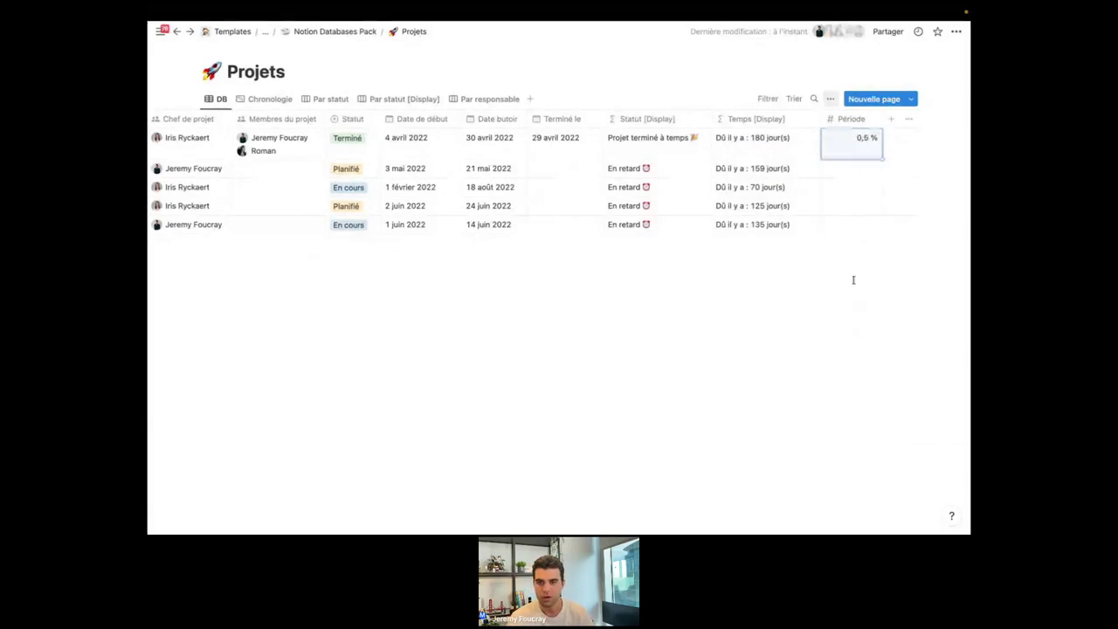
{"action": "double_click", "coordinate": [866, 138]}
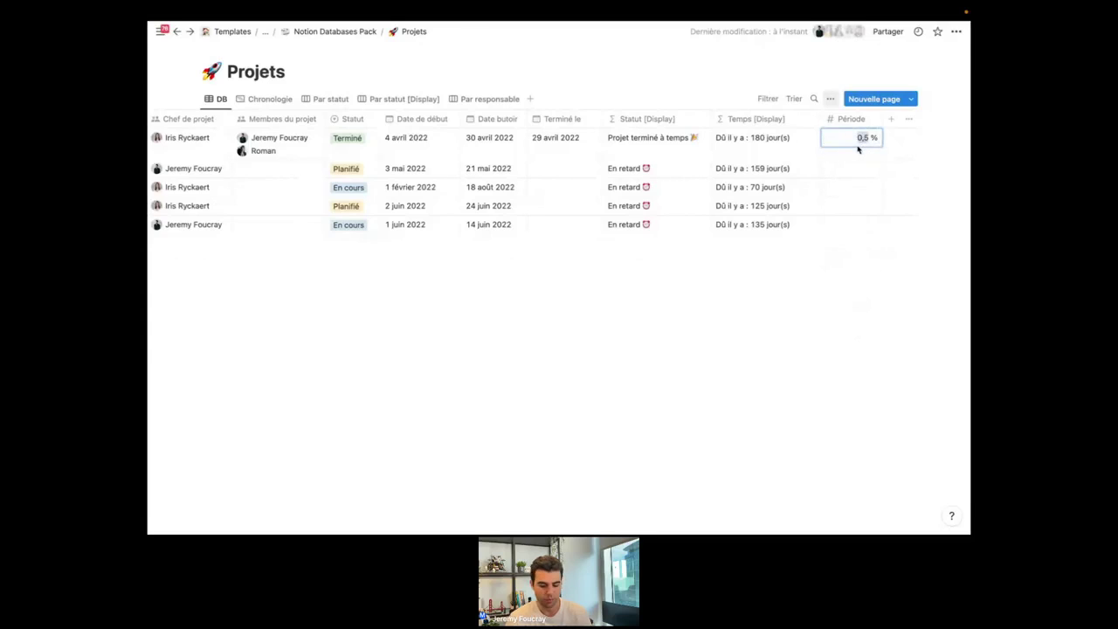
{"action": "type", "text": "50"}
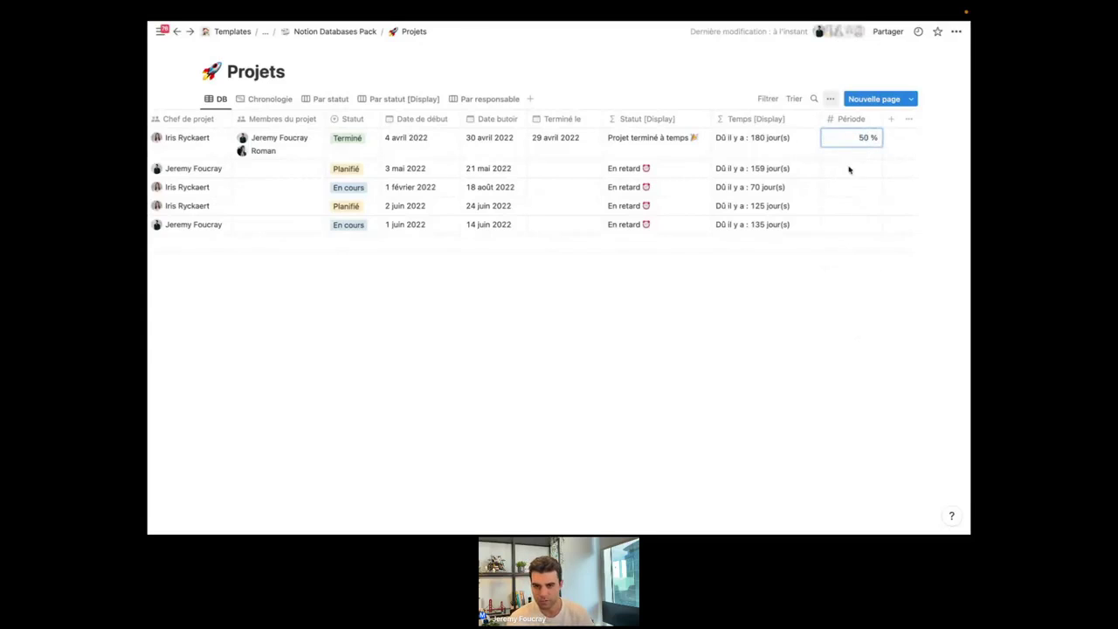
{"action": "key", "text": "Return"}
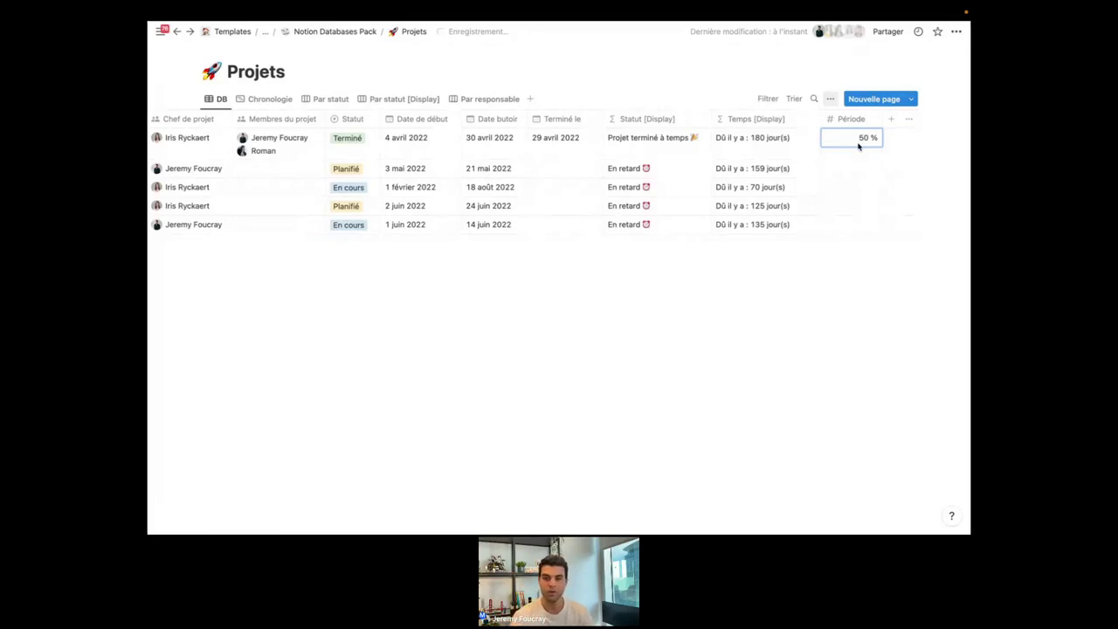
Change the first project's value to 1, displayed as 100 % in Pourcentage format.
{"action": "key", "text": "Return"}
{"action": "type", "text": "1"}
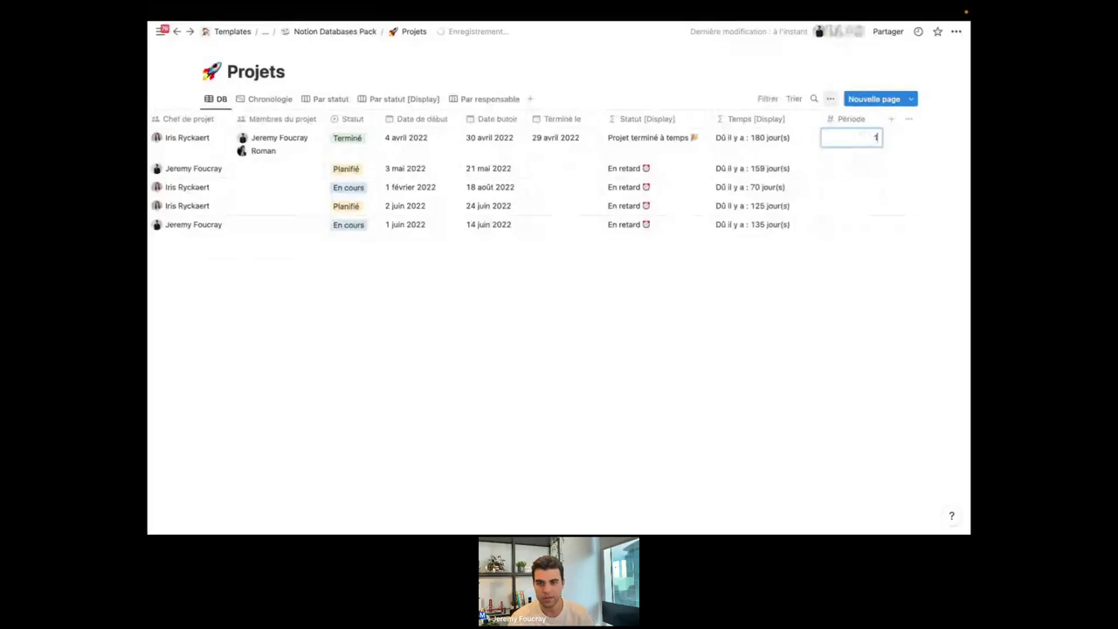
{"action": "left_click", "coordinate": [831, 138]}
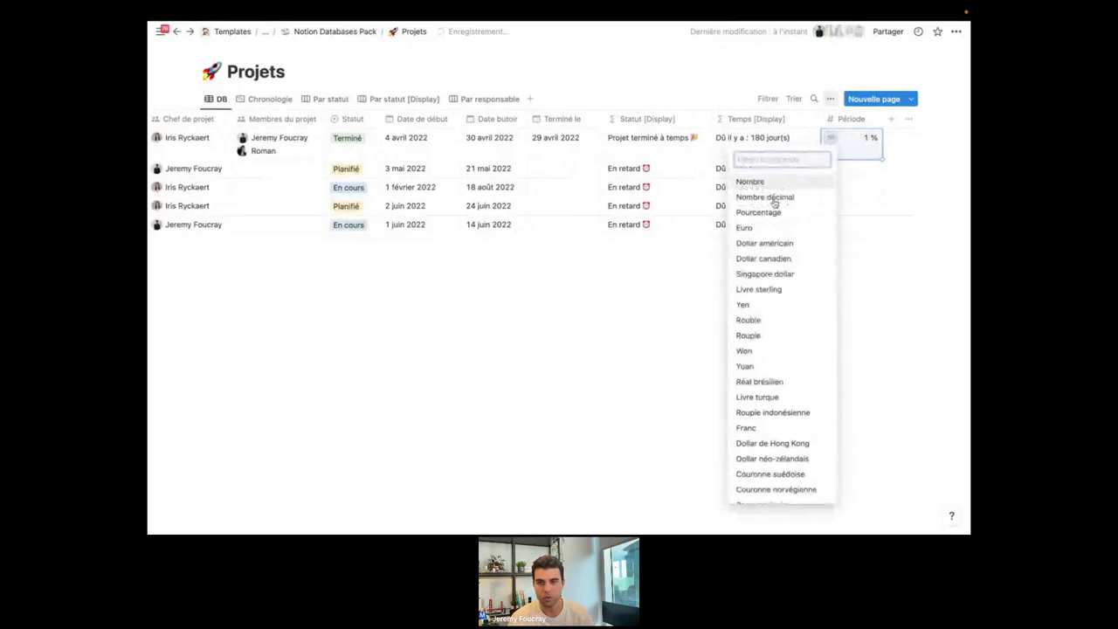
{"action": "left_click", "coordinate": [784, 186]}
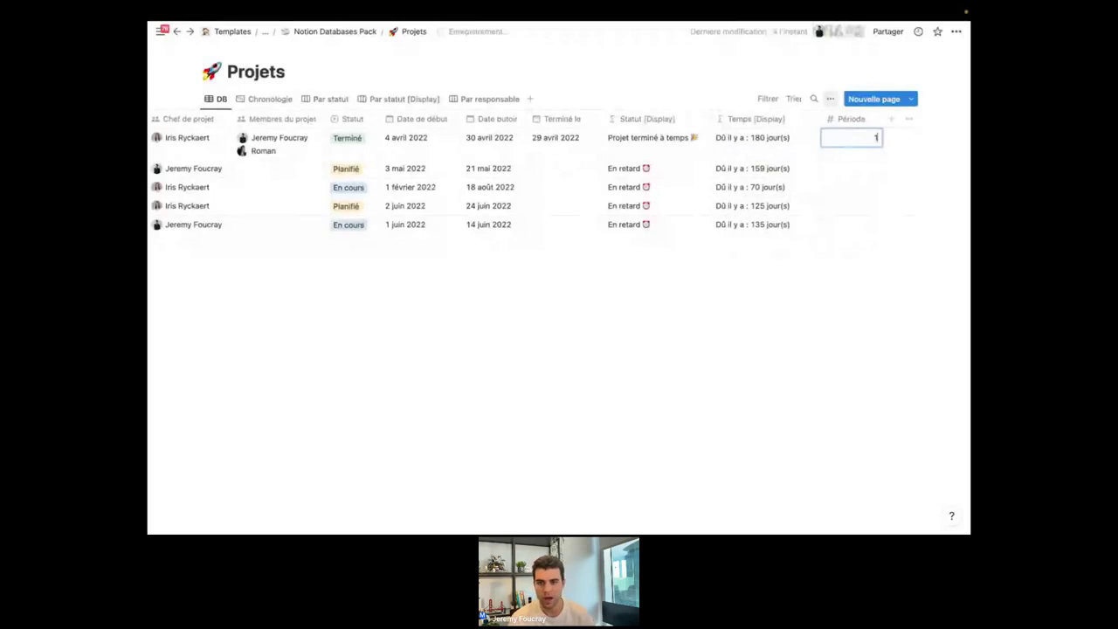
{"action": "left_click", "coordinate": [831, 138]}
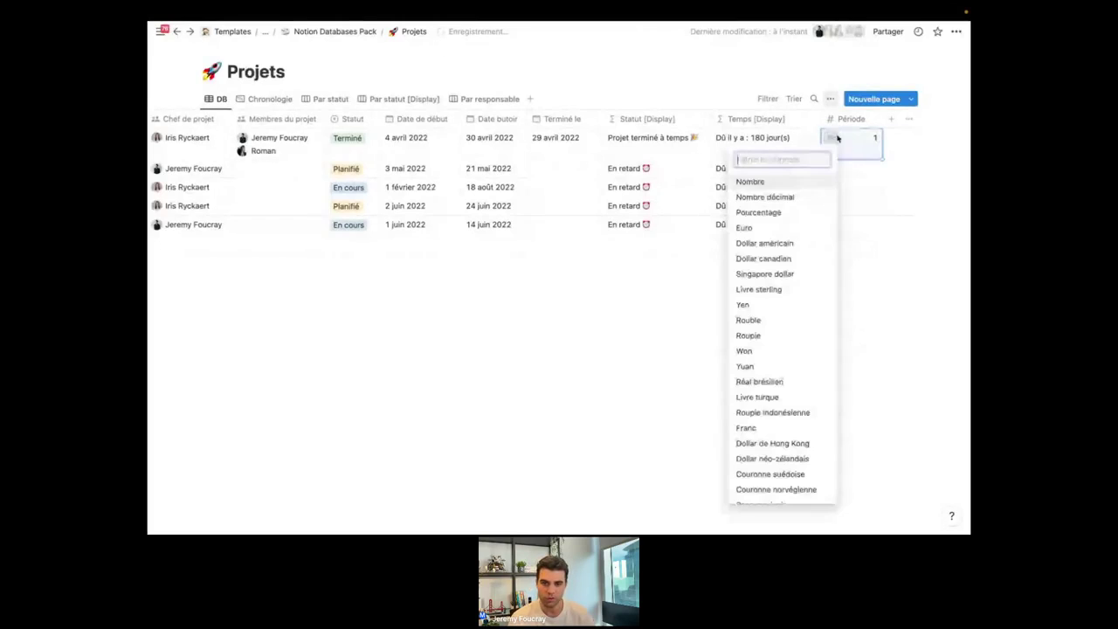
{"action": "left_click", "coordinate": [774, 210]}
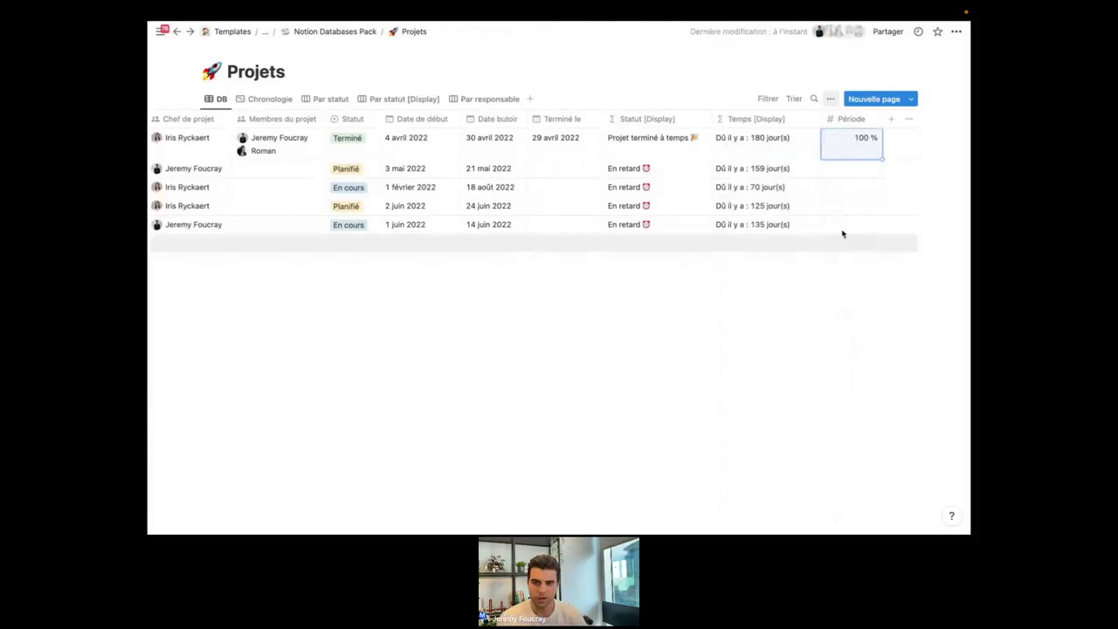
{"action": "left_click", "coordinate": [787, 332]}
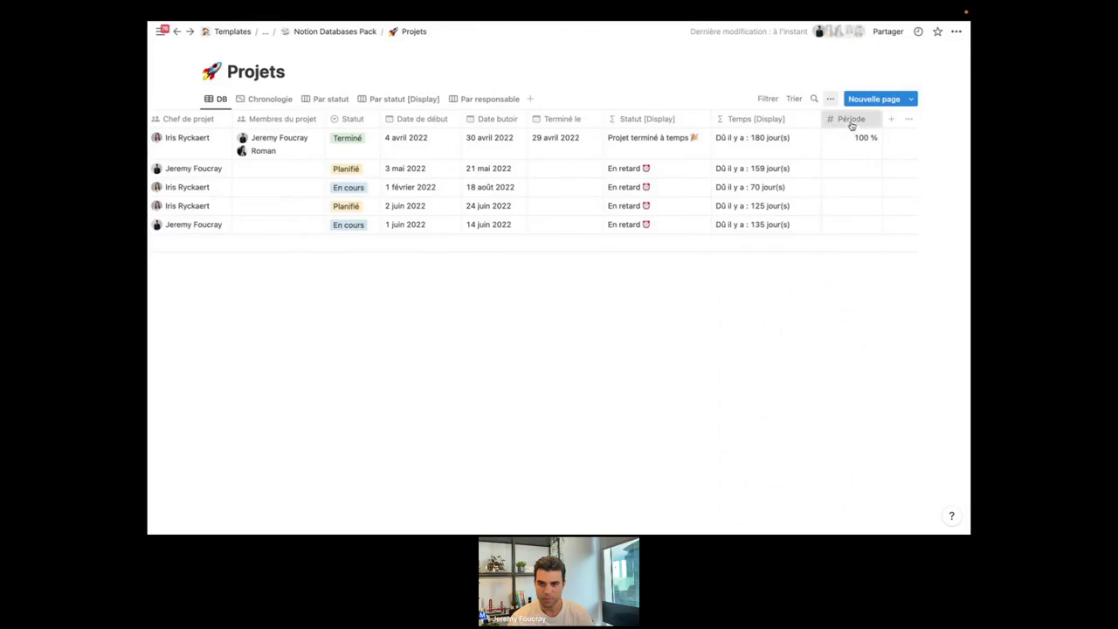
Change Période to Fichiers et médias and try the upload popup's Intégrer un lien tab.
{"action": "left_click", "coordinate": [850, 122]}
{"action": "left_click", "coordinate": [808, 160]}
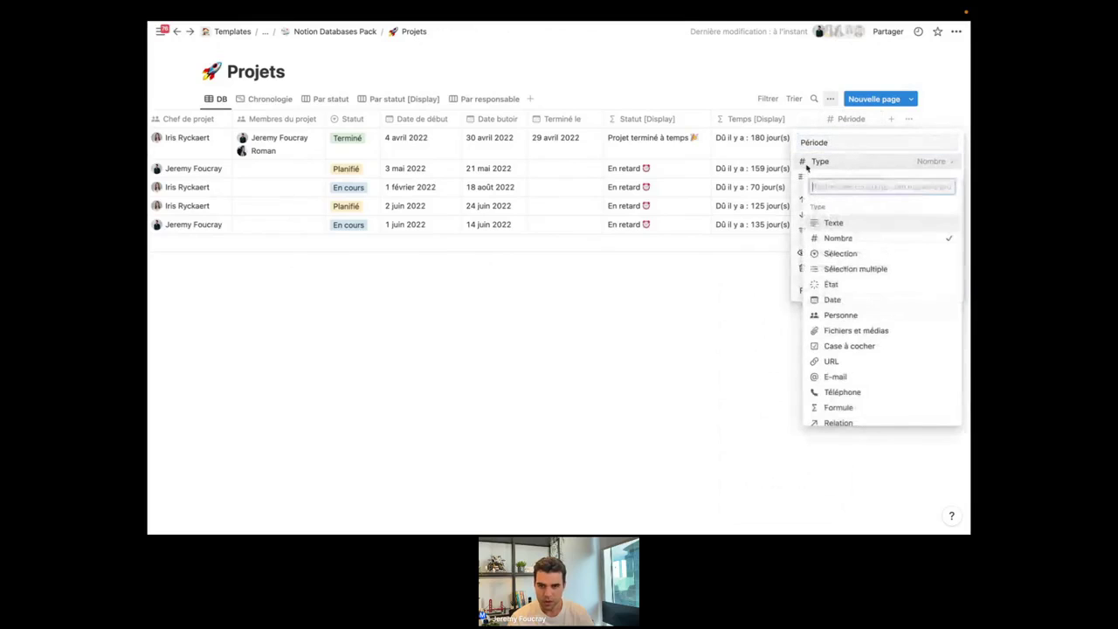
{"action": "scroll", "coordinate": [858, 328], "scroll_direction": "down", "scroll_amount": 1}
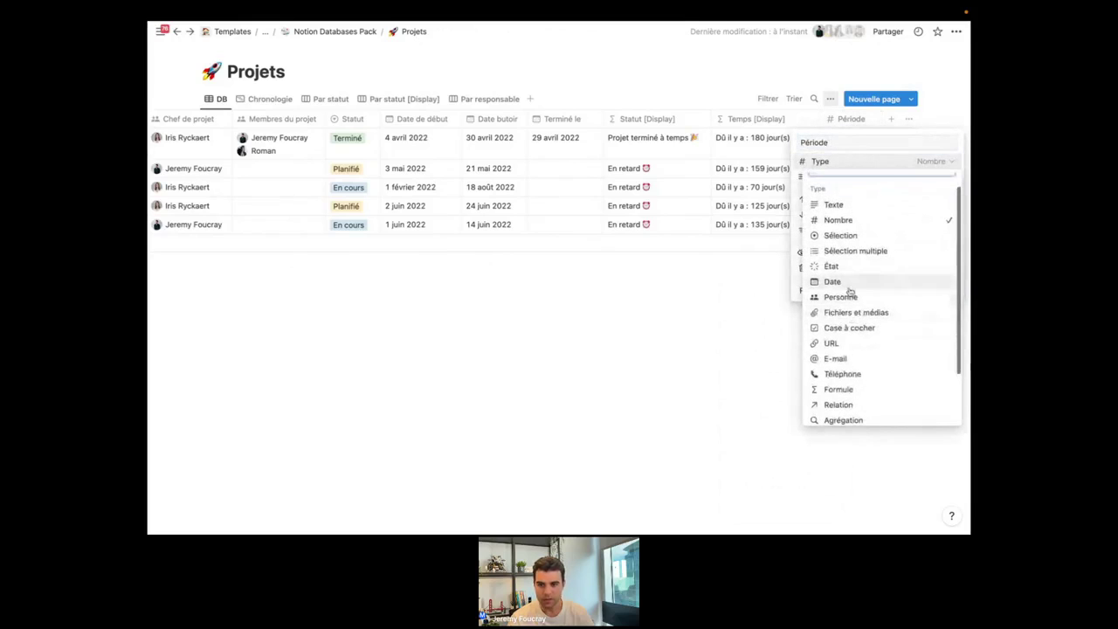
{"action": "scroll", "coordinate": [852, 291], "scroll_direction": "down", "scroll_amount": 2}
{"action": "scroll", "coordinate": [861, 273], "scroll_direction": "up", "scroll_amount": 1}
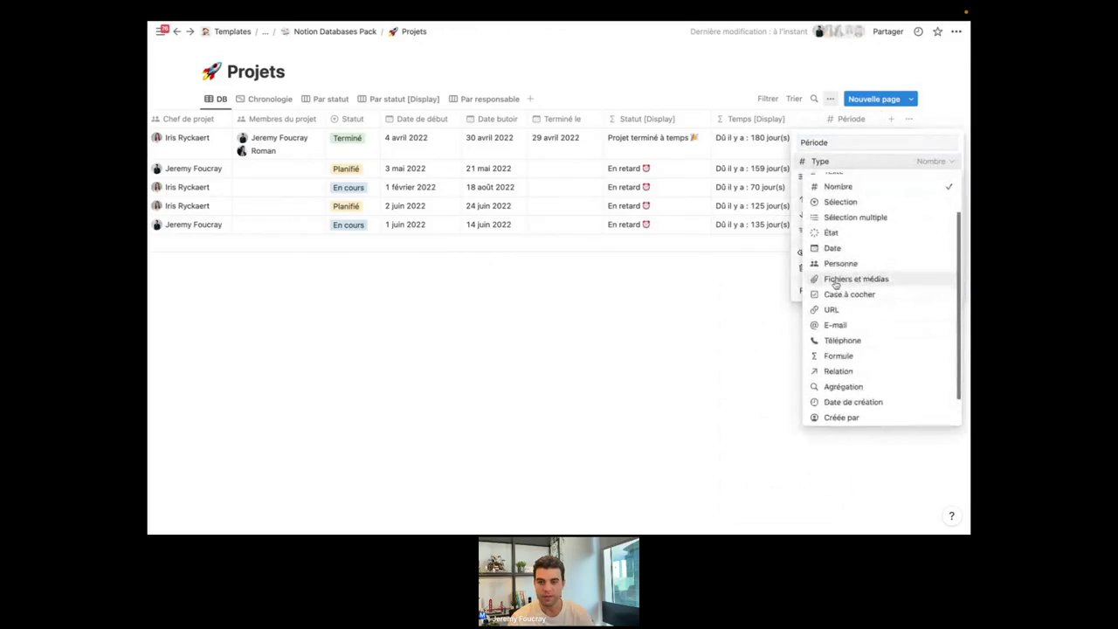
{"action": "left_click", "coordinate": [848, 283]}
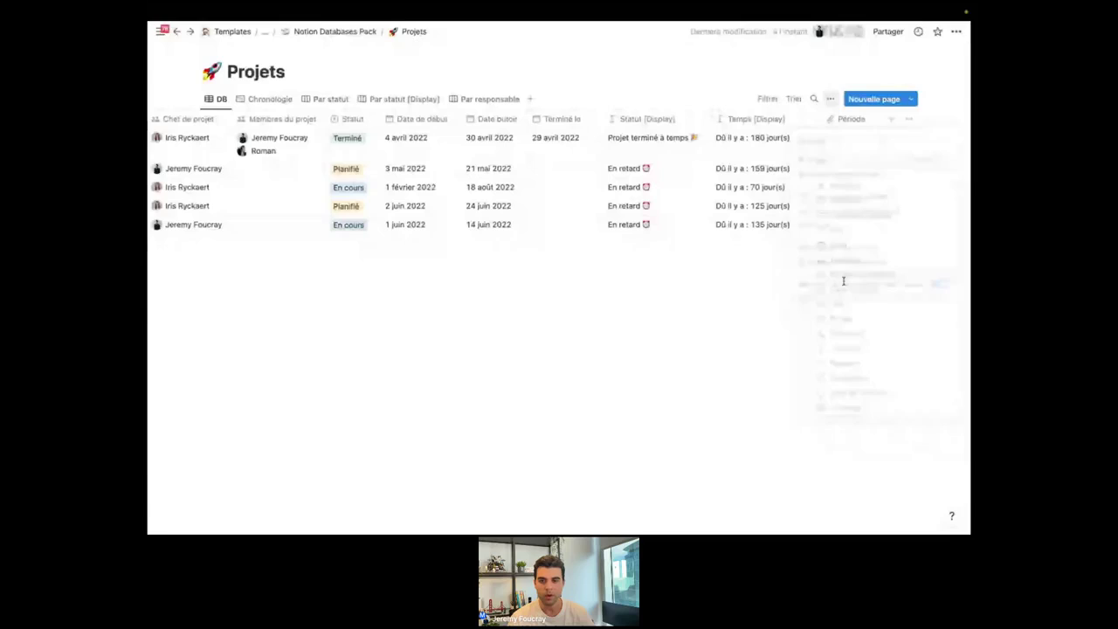
{"action": "left_click", "coordinate": [843, 140]}
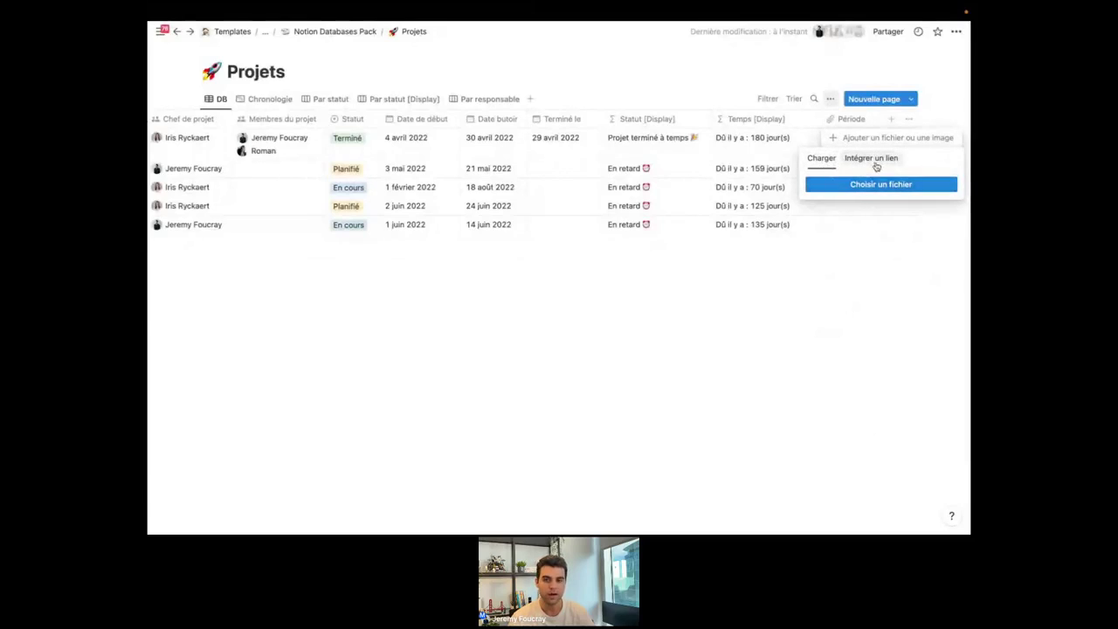
{"action": "left_click", "coordinate": [865, 161]}
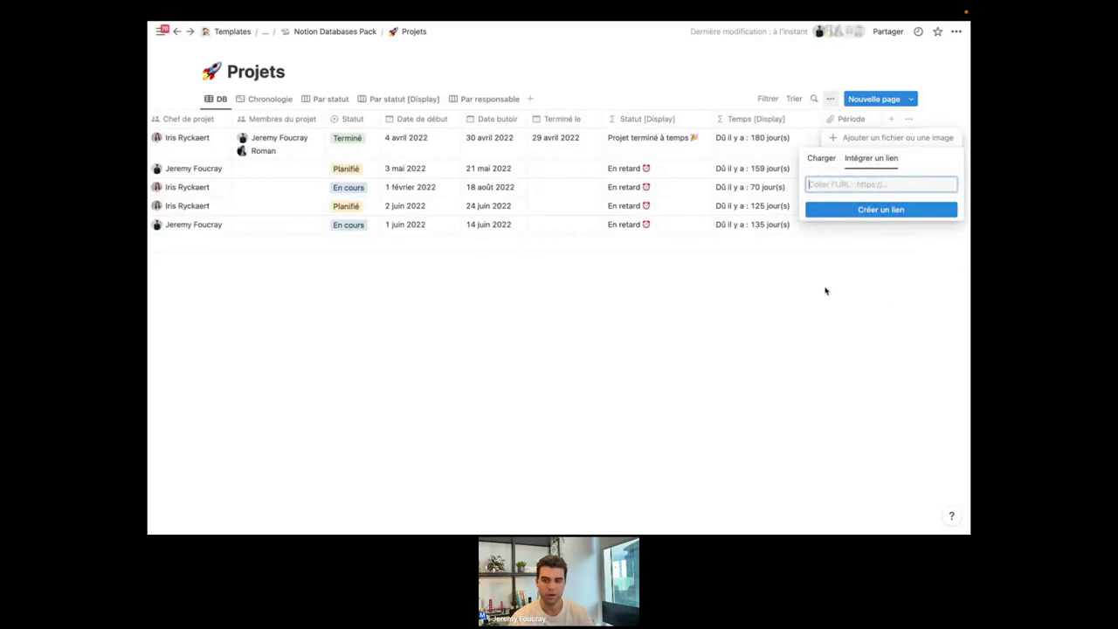
{"action": "left_click", "coordinate": [820, 335]}
Convert Période to a Case à cocher property named Terminé, ticking the first two projects.
{"action": "left_click", "coordinate": [848, 119]}
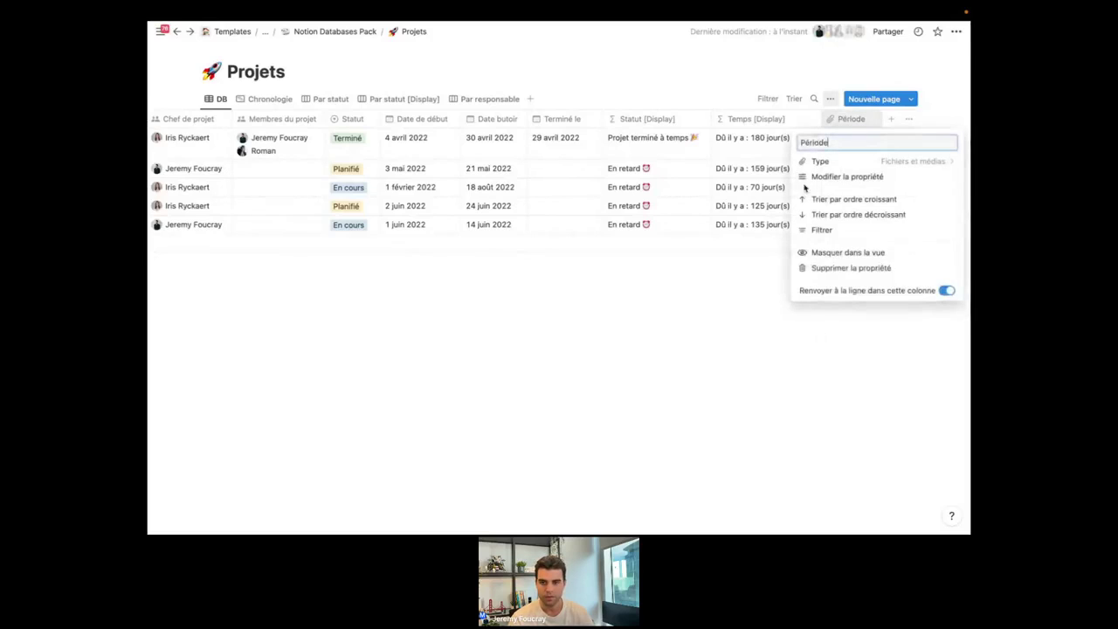
{"action": "left_click", "coordinate": [821, 176]}
{"action": "left_click", "coordinate": [834, 167]}
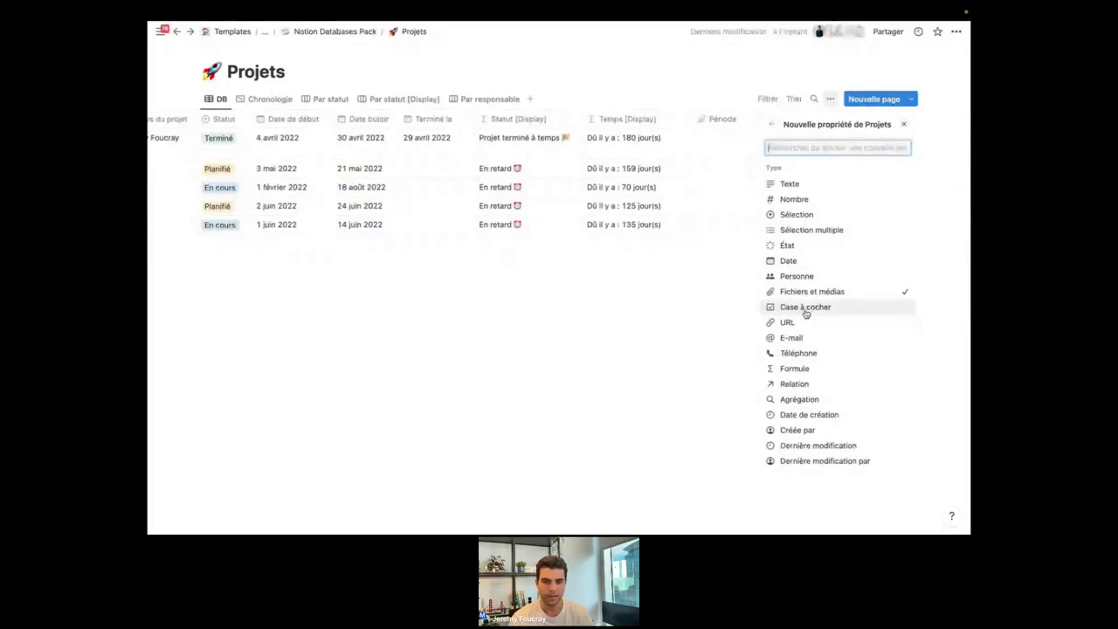
{"action": "left_click", "coordinate": [817, 296]}
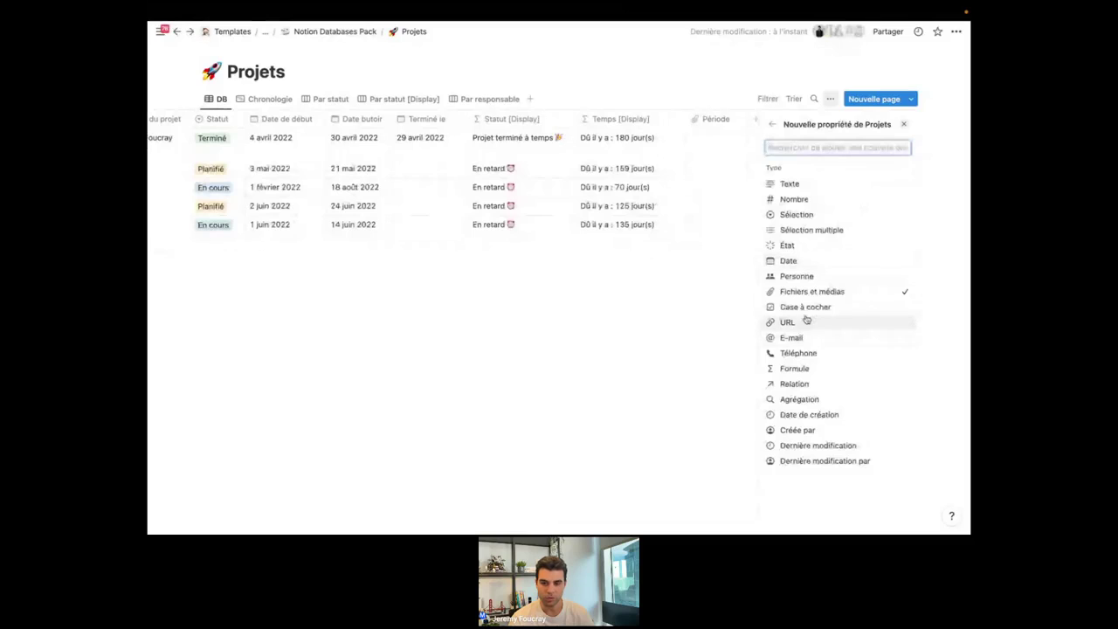
{"action": "left_click", "coordinate": [810, 311]}
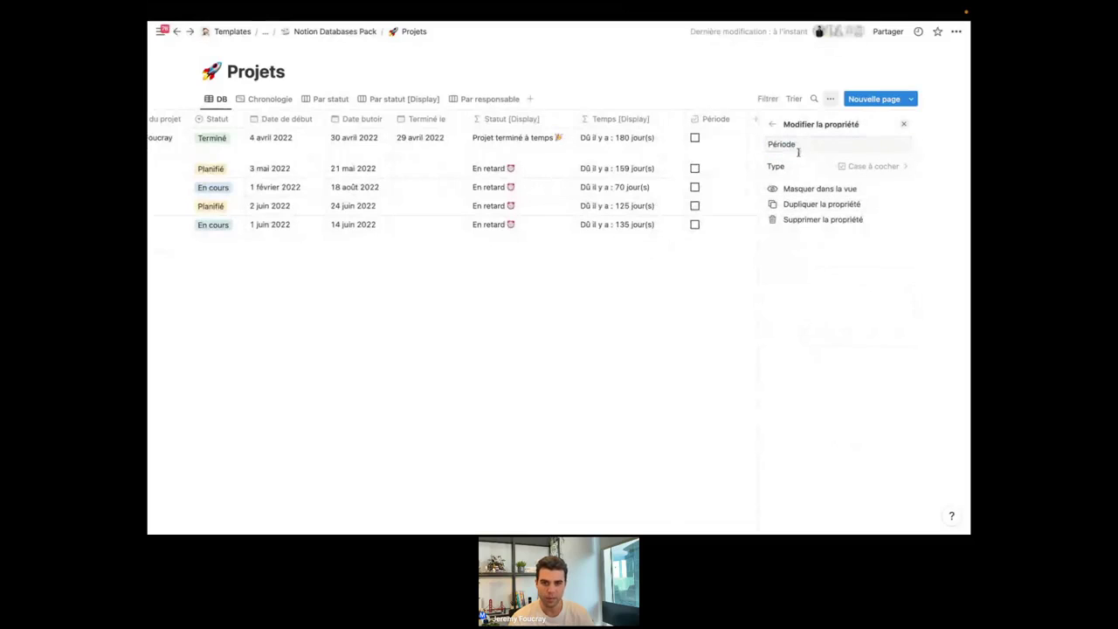
{"action": "double_click", "coordinate": [796, 146]}
{"action": "type", "text": "Terminé"}
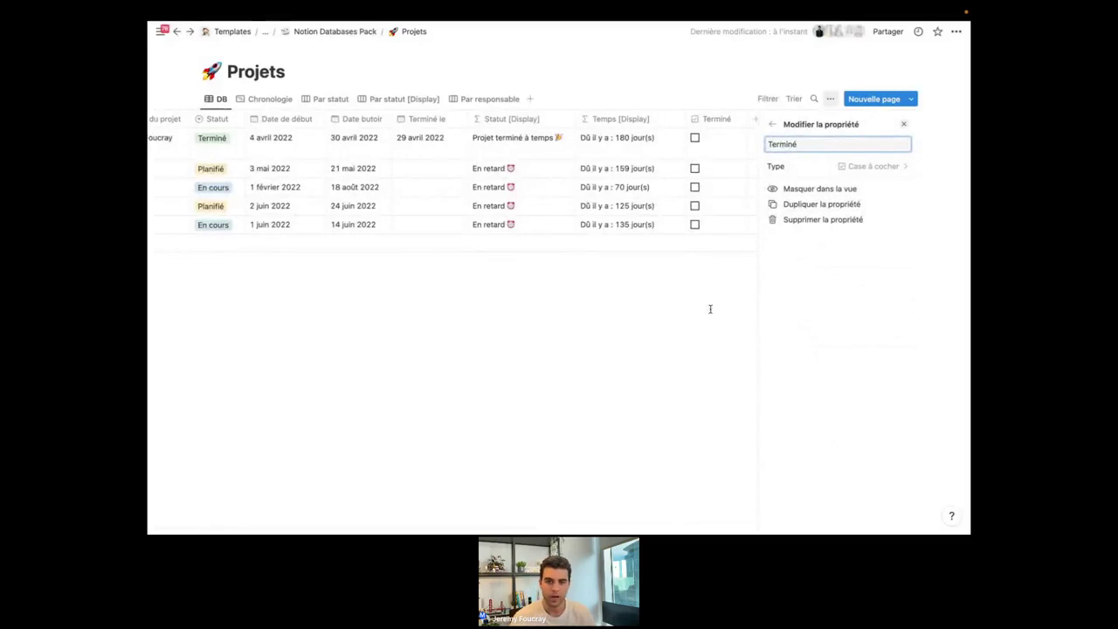
{"action": "left_click", "coordinate": [732, 241]}
{"action": "left_click", "coordinate": [831, 138]}
{"action": "left_click", "coordinate": [831, 168]}
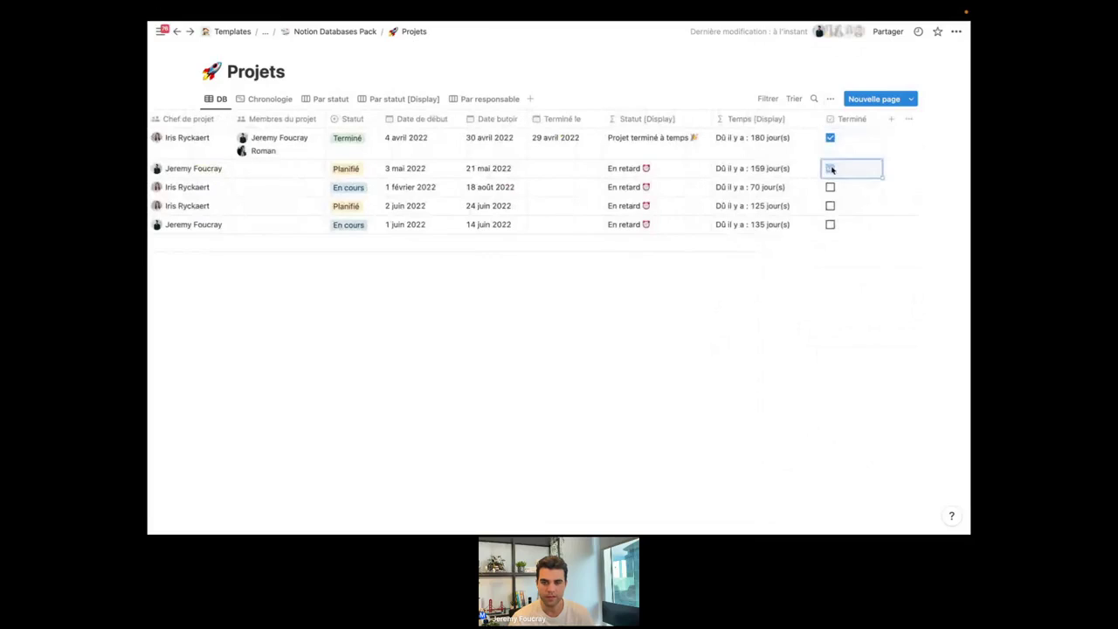
Convert Terminé to a URL property and check the first project's value.
{"action": "left_click", "coordinate": [854, 119]}
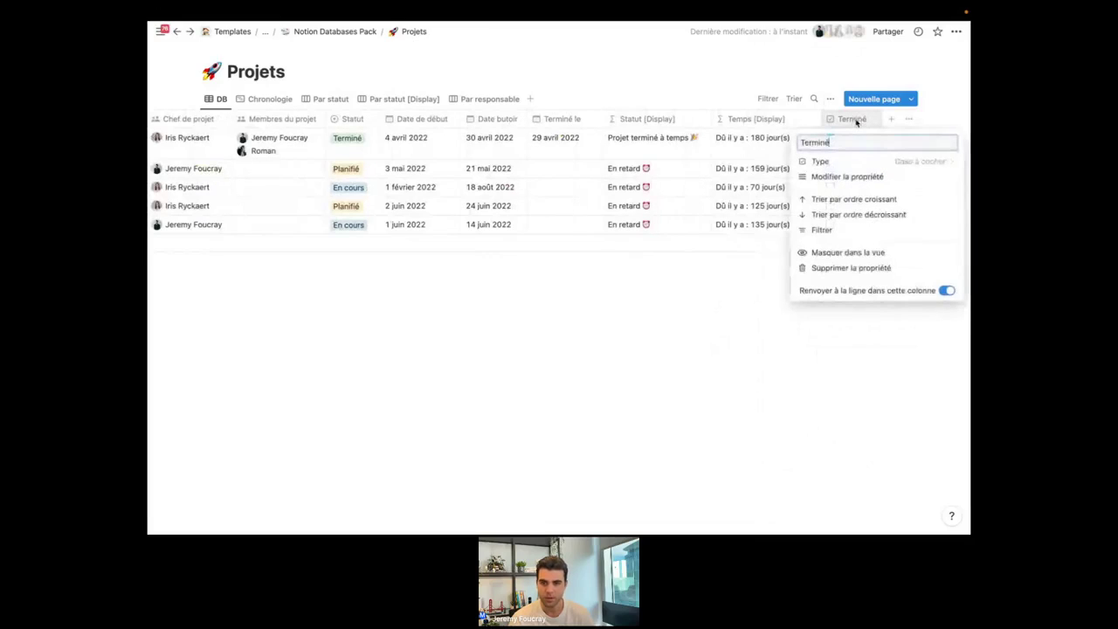
{"action": "left_click", "coordinate": [859, 164]}
{"action": "scroll", "coordinate": [857, 306], "scroll_direction": "down", "scroll_amount": 2}
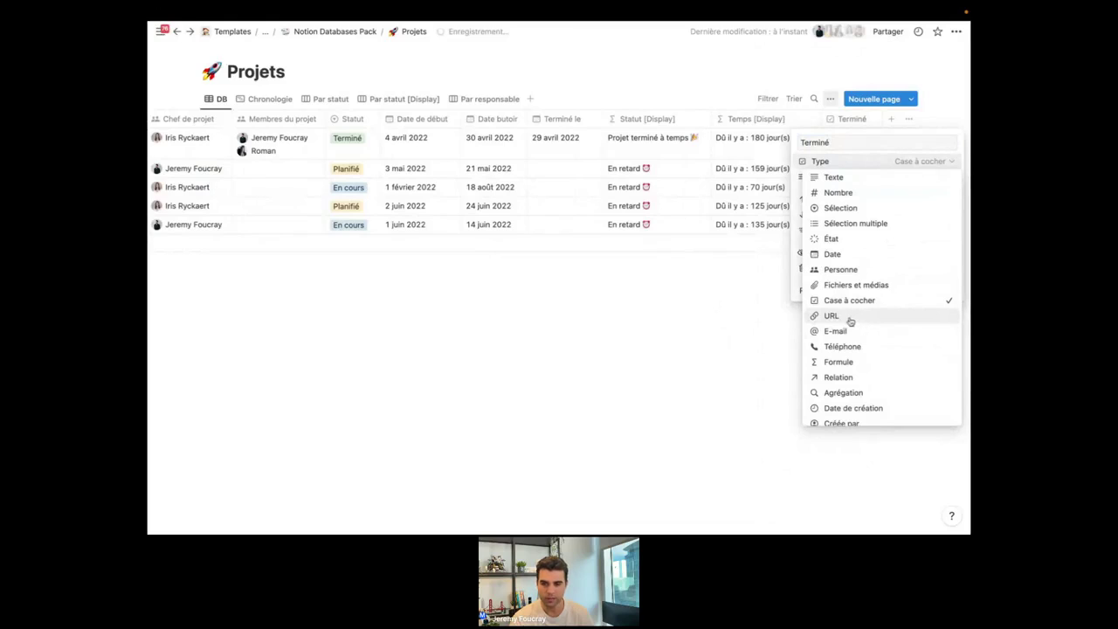
{"action": "left_click", "coordinate": [849, 319]}
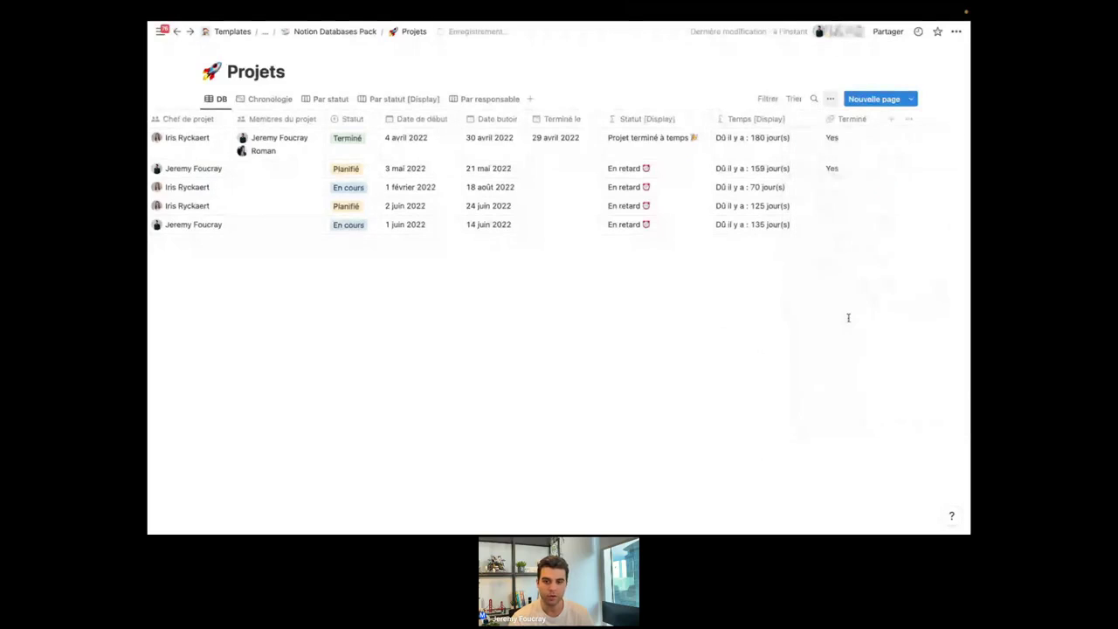
{"action": "left_click", "coordinate": [837, 137]}
{"action": "key", "text": "Escape"}
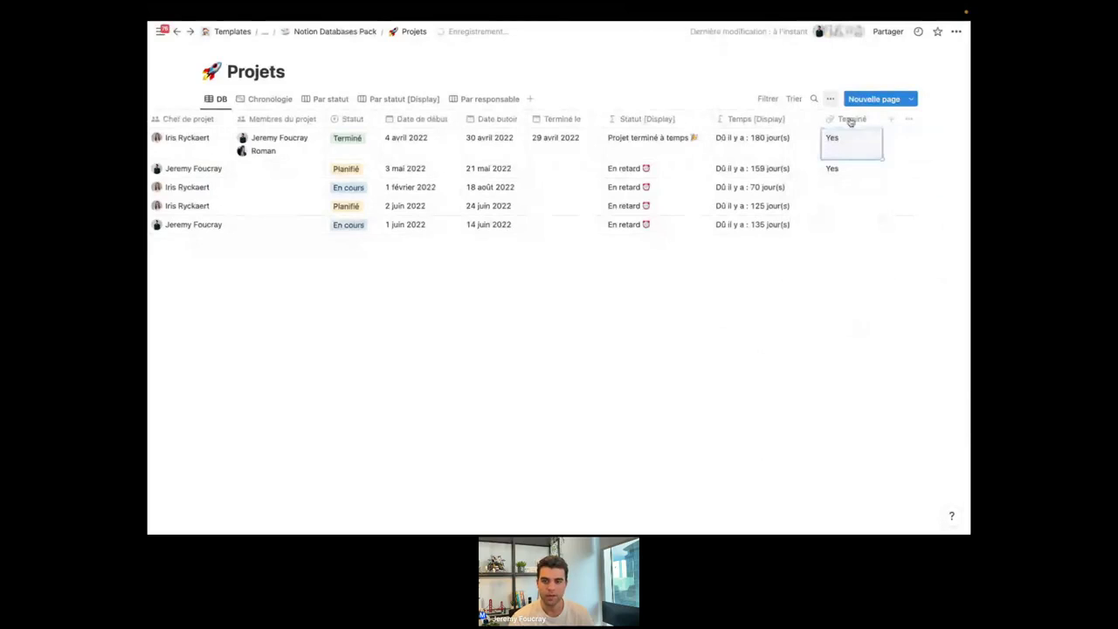
{"action": "left_click", "coordinate": [854, 120]}
{"action": "key", "text": "Escape"}
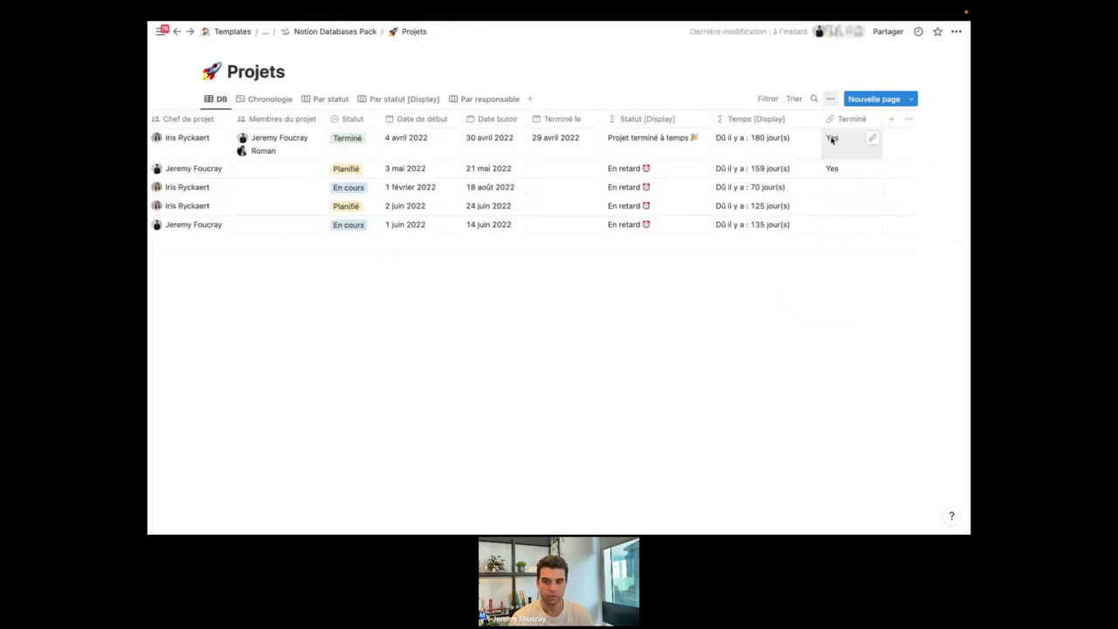
{"action": "left_click", "coordinate": [832, 140]}
{"action": "key", "text": "Escape"}
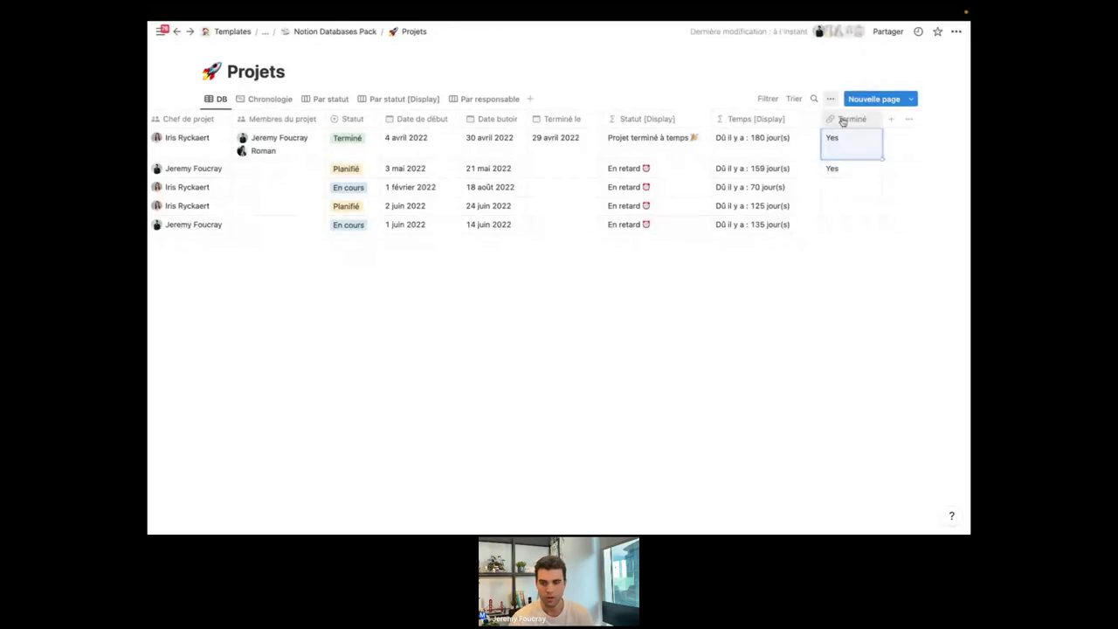
Convert Terminé to an E-mail property and widen its column slightly.
{"action": "left_click", "coordinate": [844, 118]}
{"action": "left_click", "coordinate": [861, 162]}
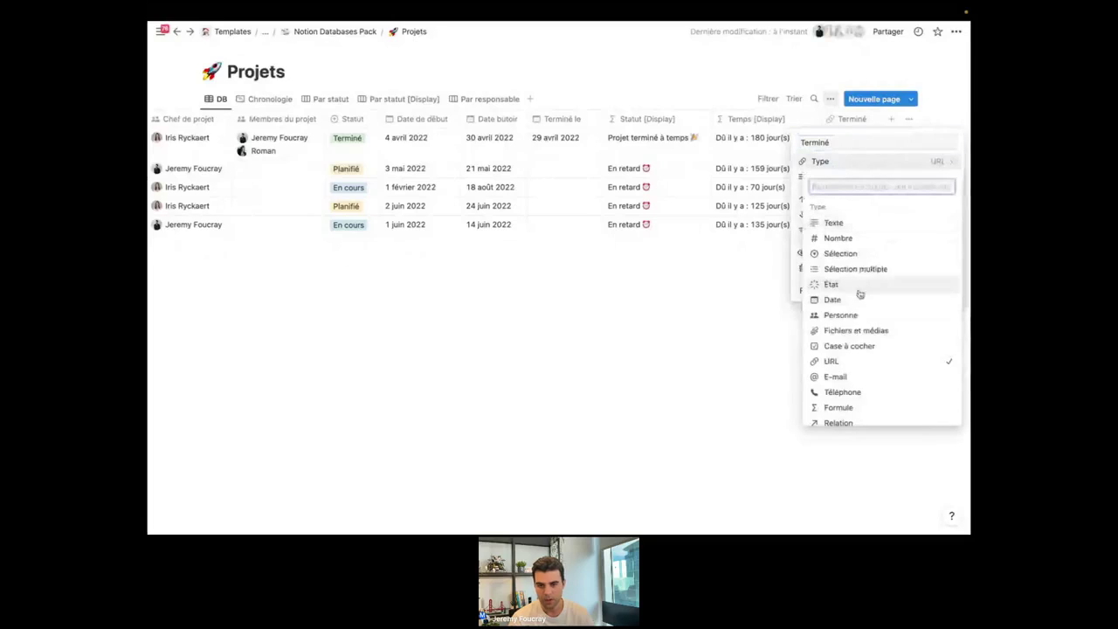
{"action": "scroll", "coordinate": [860, 363], "scroll_direction": "down", "scroll_amount": 1}
{"action": "left_click", "coordinate": [860, 367]}
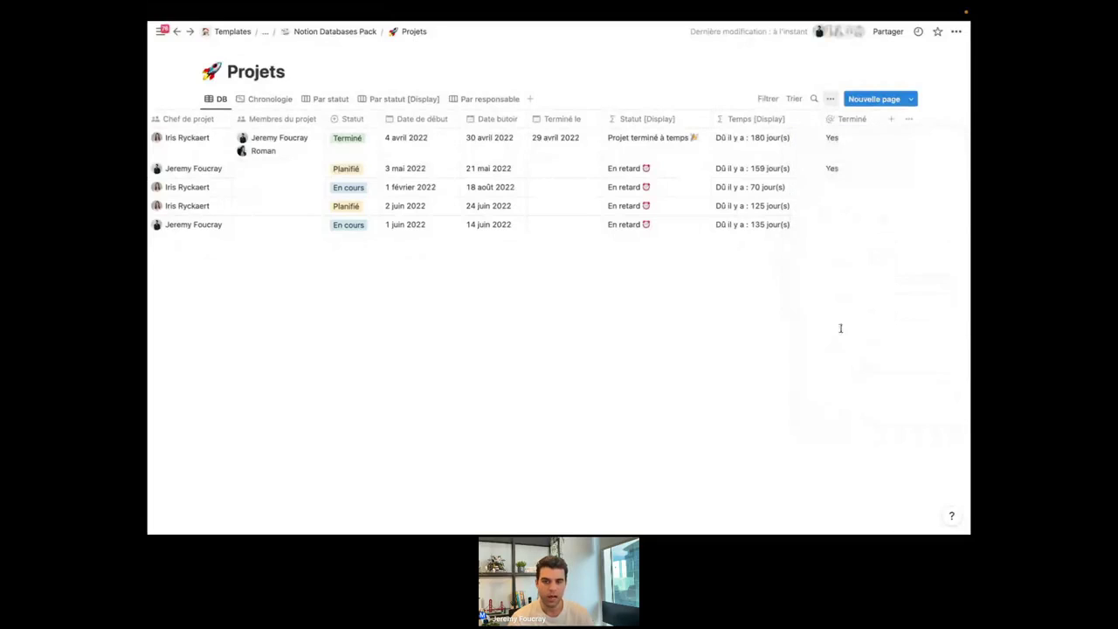
{"action": "left_click_drag", "start_coordinate": [881, 118], "coordinate": [909, 118]}
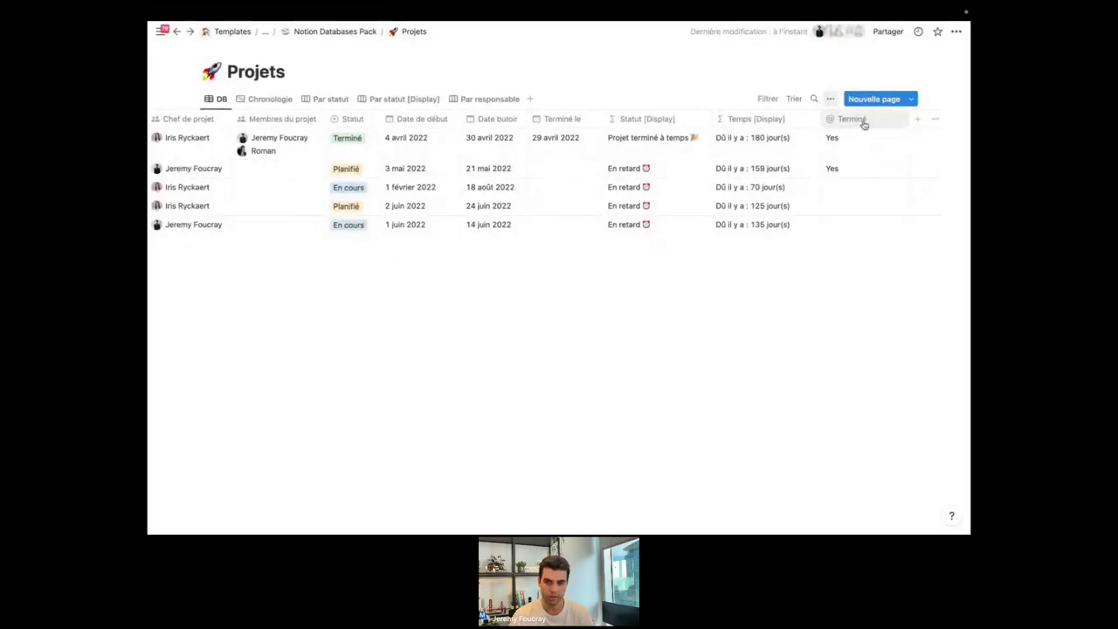
Change the Terminé column's type to Téléphone in the Projets table.
{"action": "left_click", "coordinate": [865, 123]}
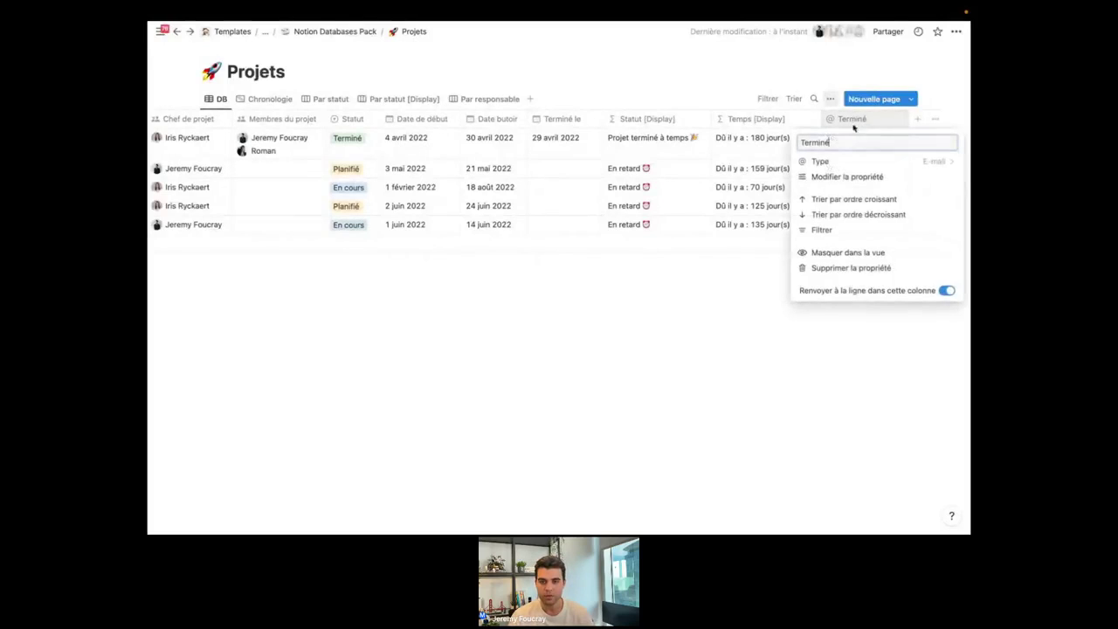
{"action": "left_click", "coordinate": [851, 164]}
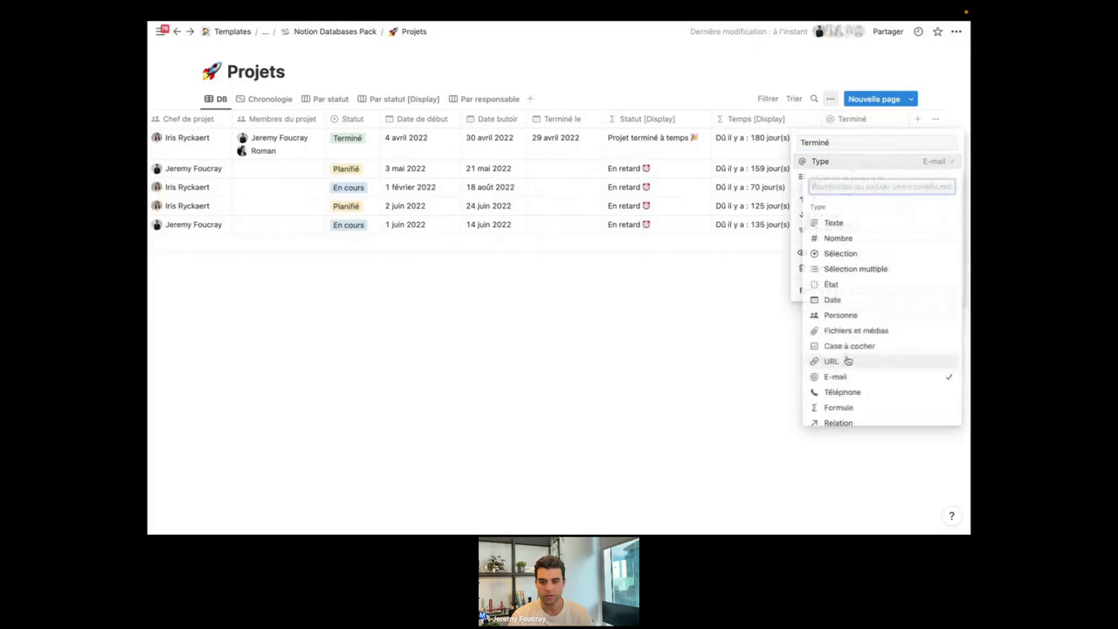
{"action": "left_click", "coordinate": [848, 394]}
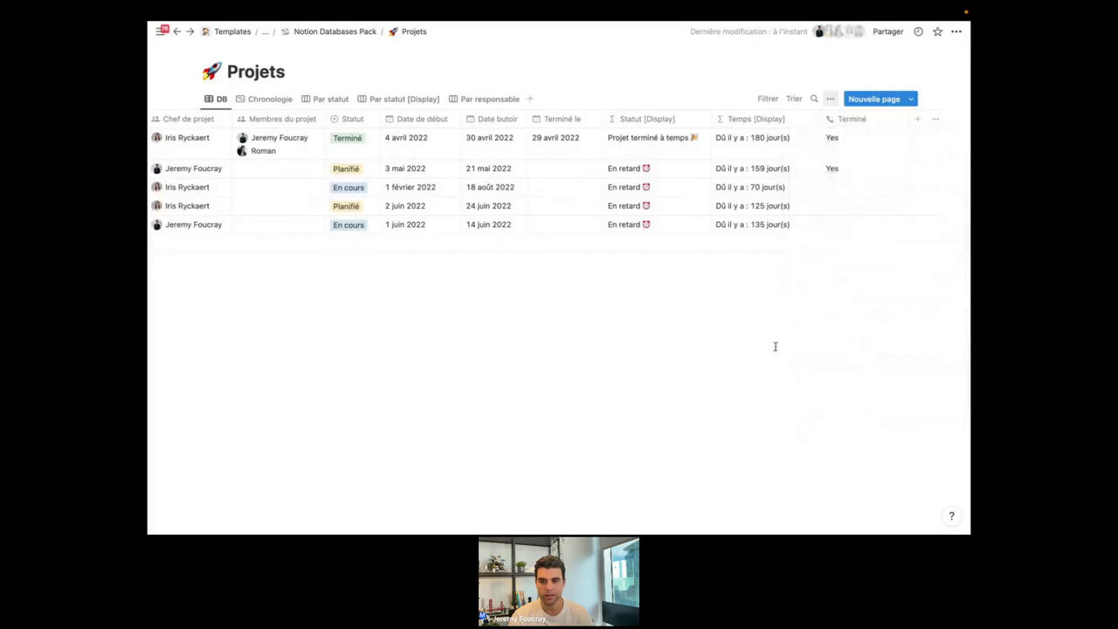
{"action": "mouse_move", "coordinate": [884, 143]}
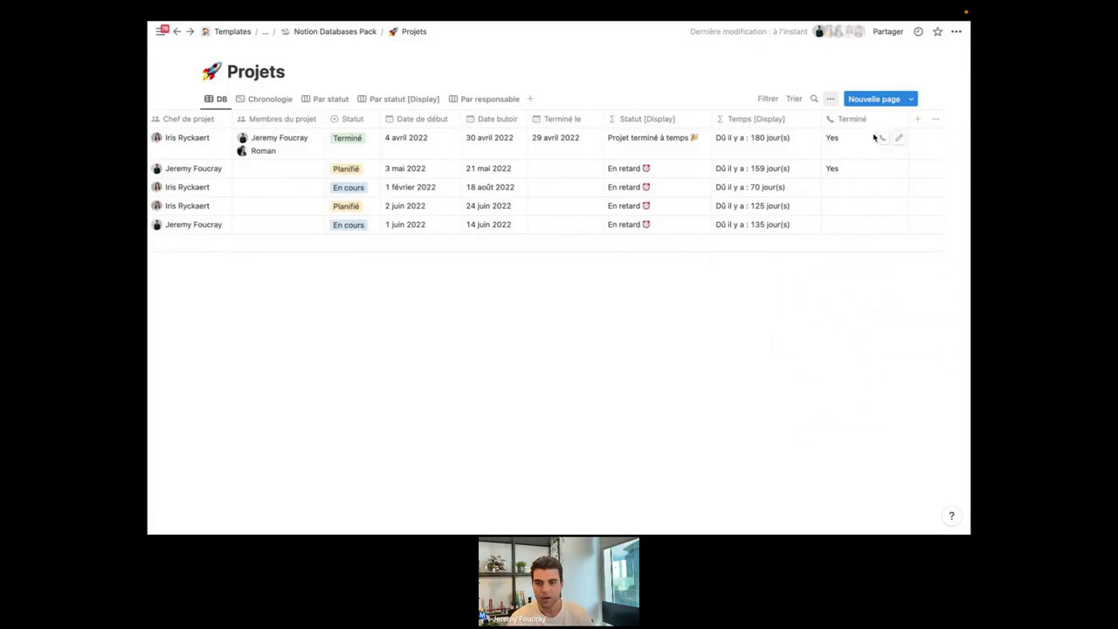
Delete the Terminé property via 'Supprimer la propriété' and confirm with Supprimer.
{"action": "left_click", "coordinate": [862, 124]}
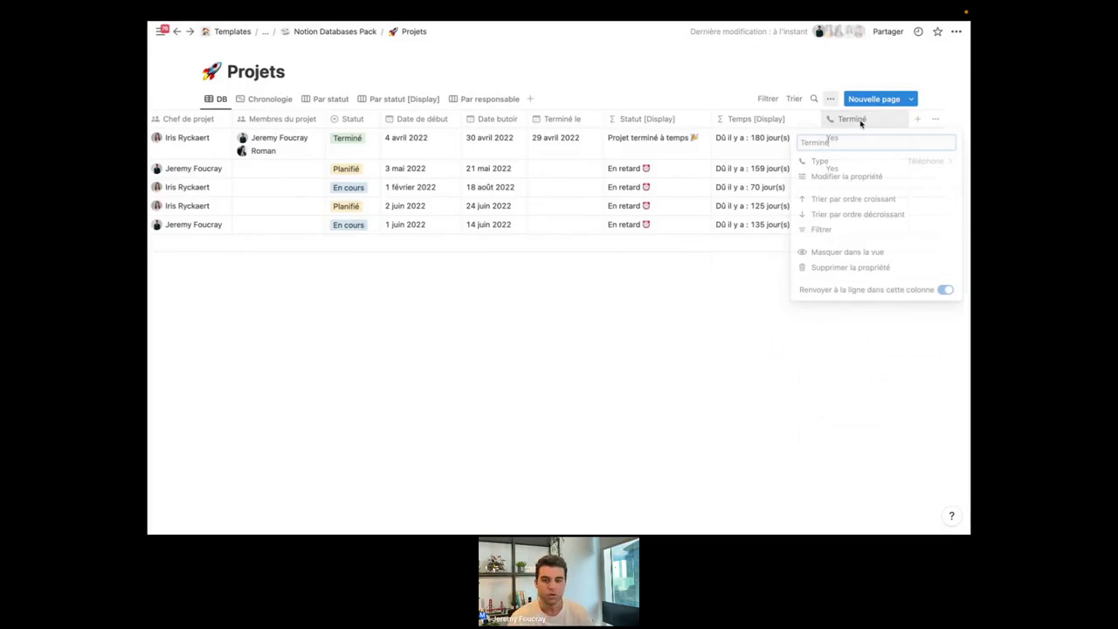
{"action": "left_click", "coordinate": [862, 121]}
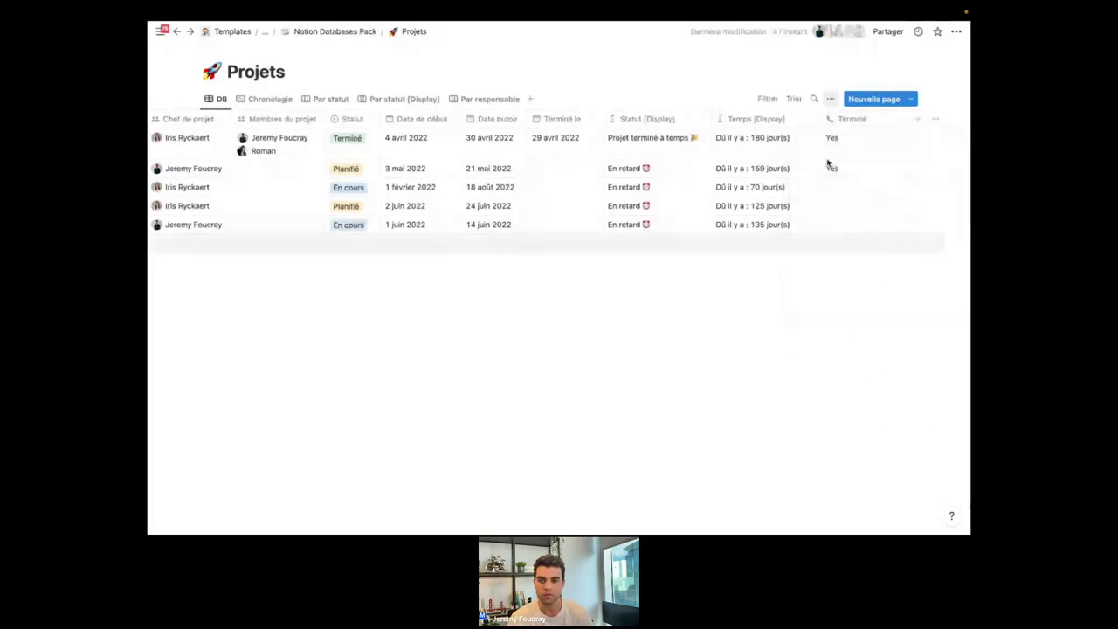
{"action": "left_click", "coordinate": [863, 117]}
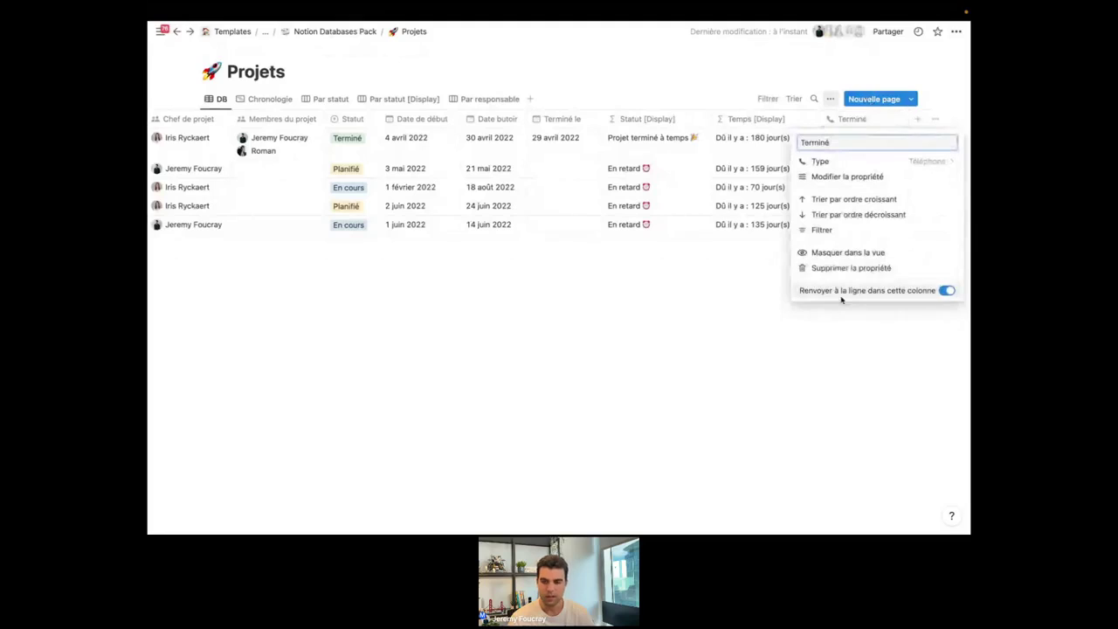
{"action": "left_click", "coordinate": [848, 268]}
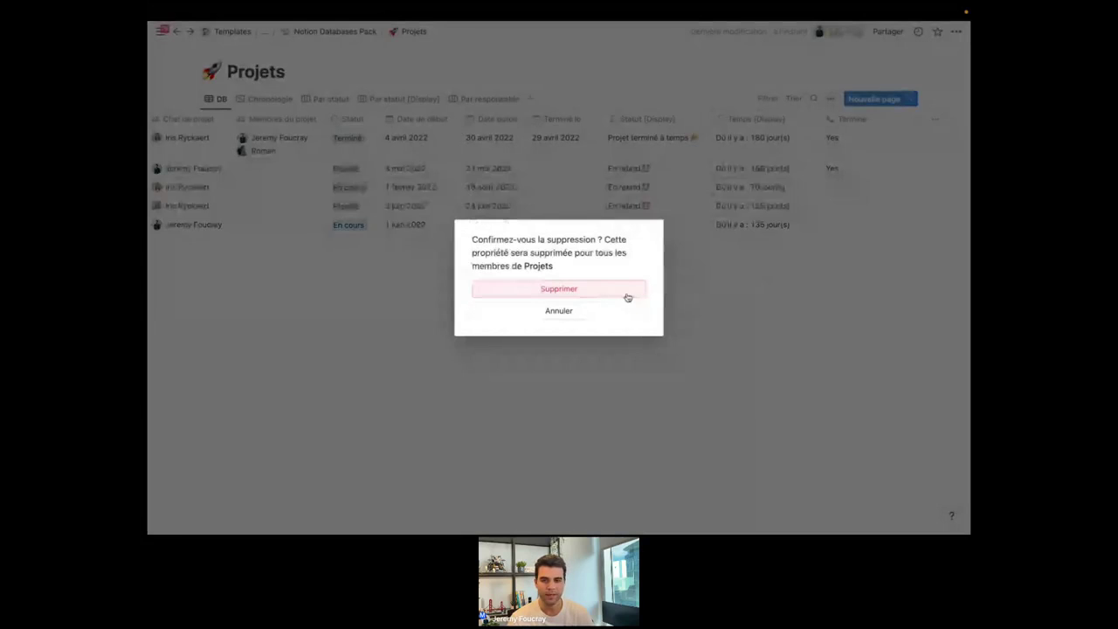
{"action": "left_click", "coordinate": [627, 295]}
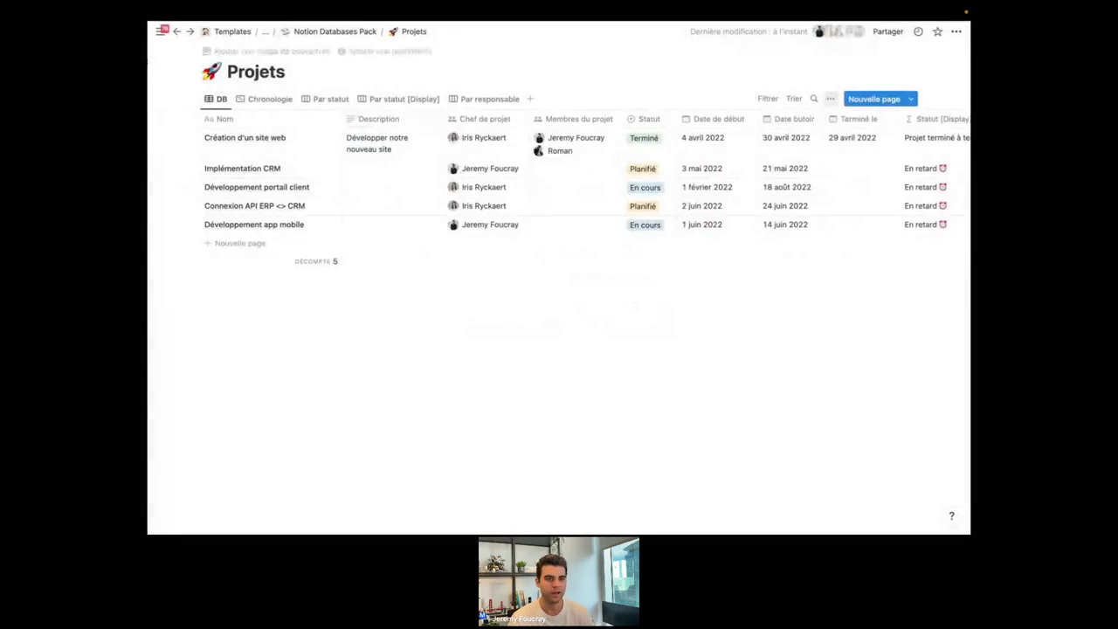
Switch to the Zetoolbox workspace and open the webinar's 'Les différents types de propriétés' sub-page.
{"action": "mouse_move", "coordinate": [161, 35]}
{"action": "left_click", "coordinate": [187, 62]}
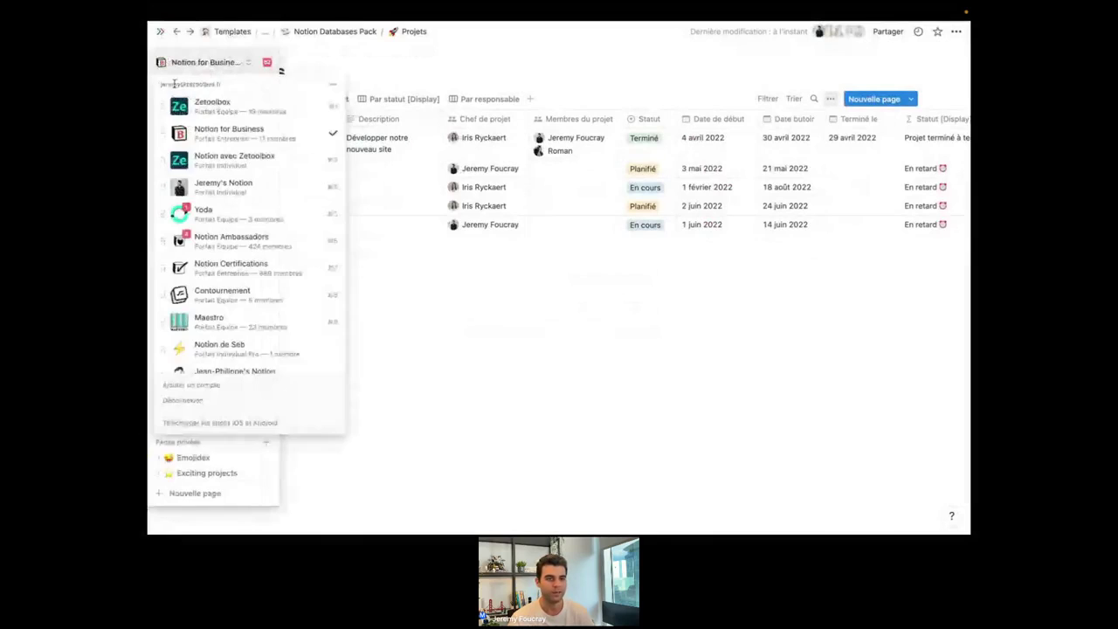
{"action": "left_click", "coordinate": [212, 103]}
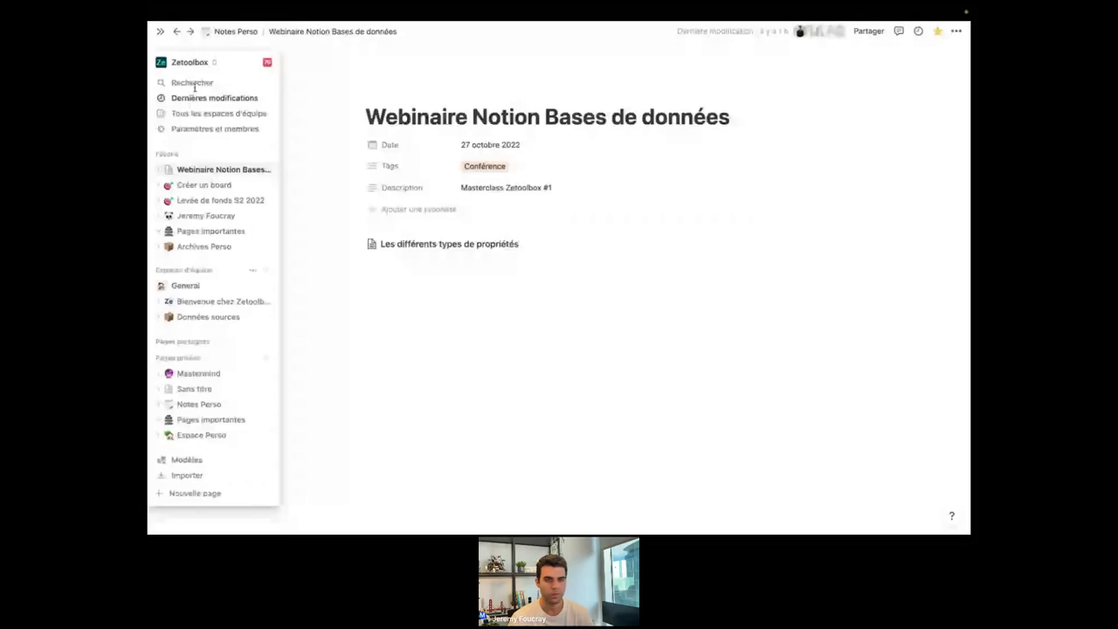
{"action": "left_click", "coordinate": [449, 326]}
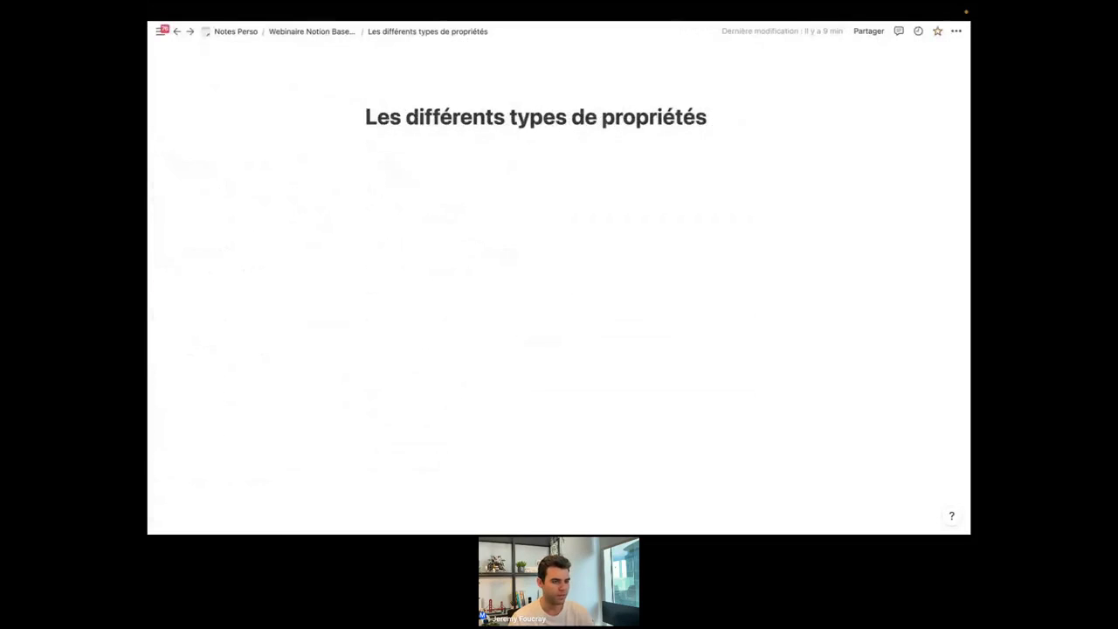
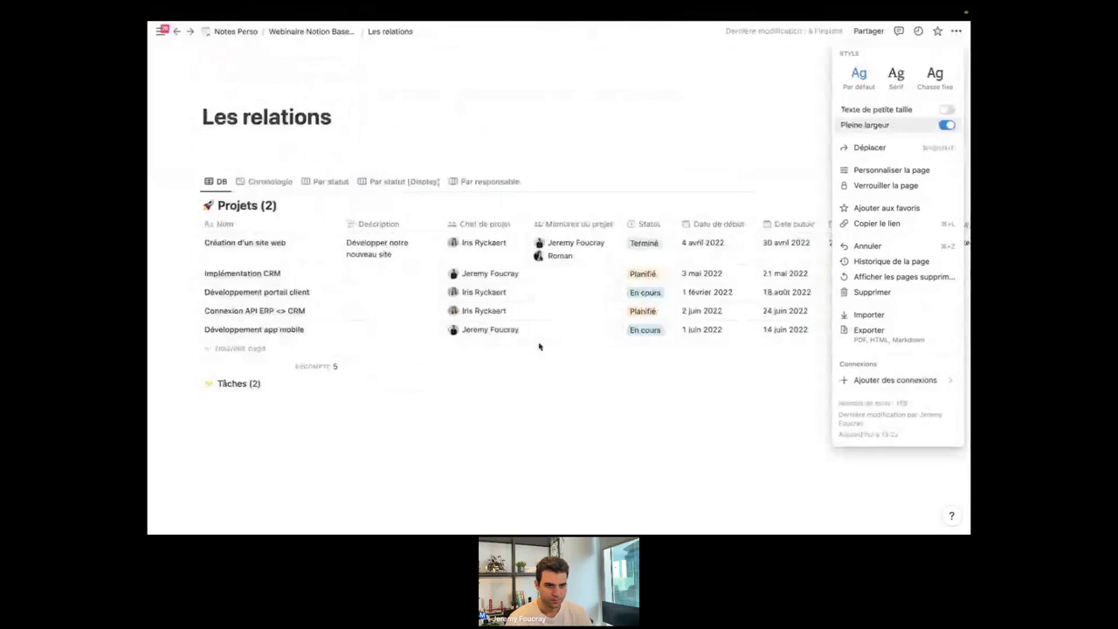
Turn on Pleine largeur so the Les relations page spans the full width.
{"action": "left_click", "coordinate": [182, 403]}
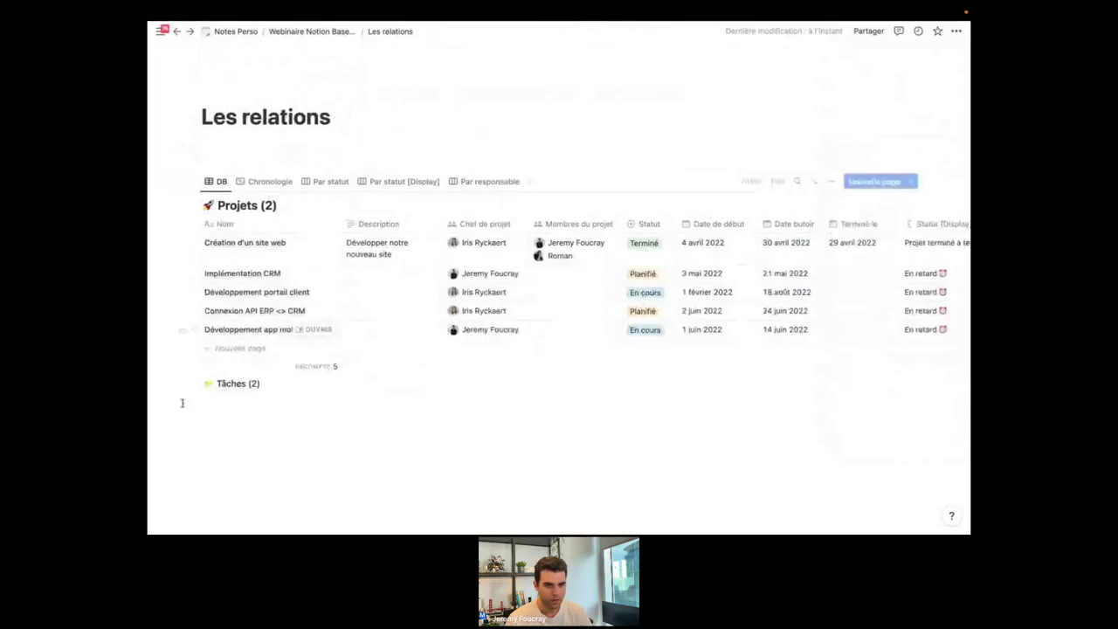
{"action": "left_click", "coordinate": [186, 384]}
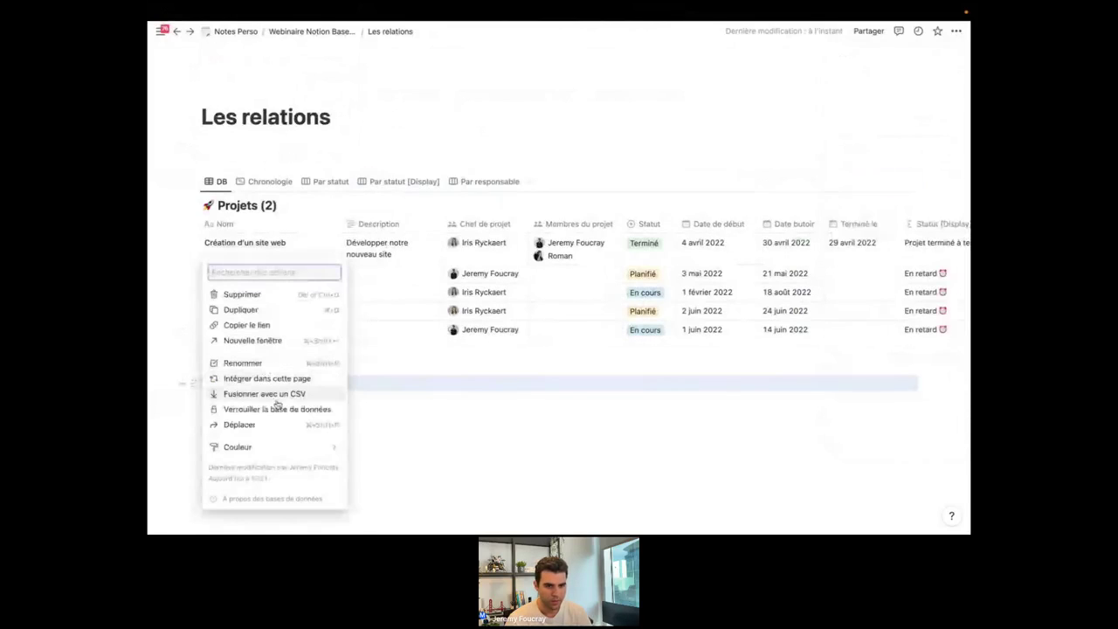
{"action": "key", "text": "Escape"}
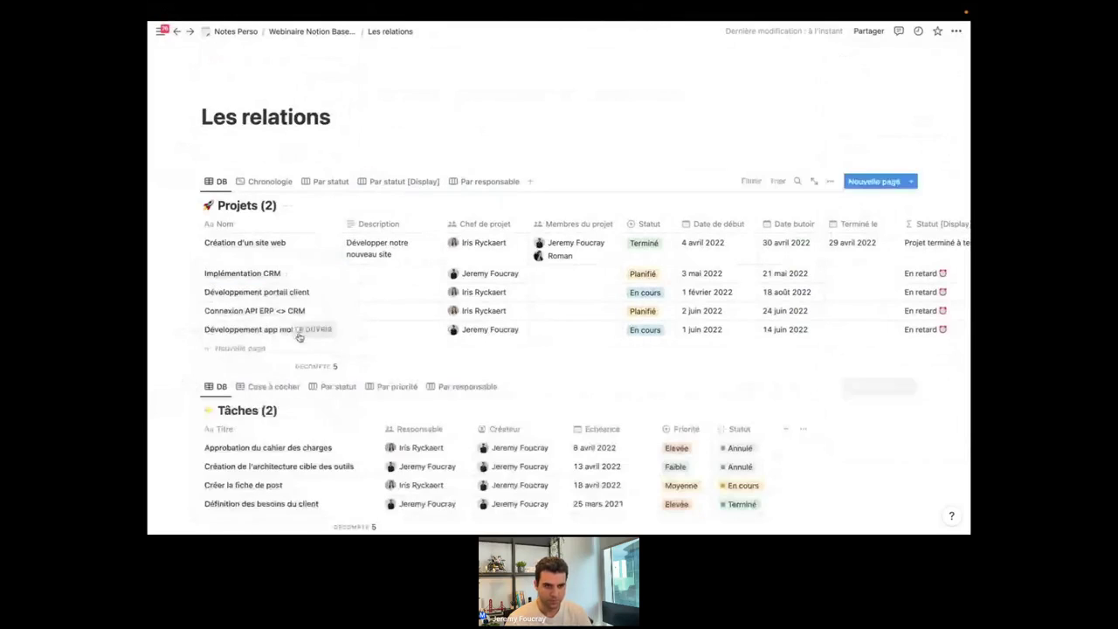
Insert an empty line below the Projets database, above Tâches.
{"action": "left_click", "coordinate": [174, 186]}
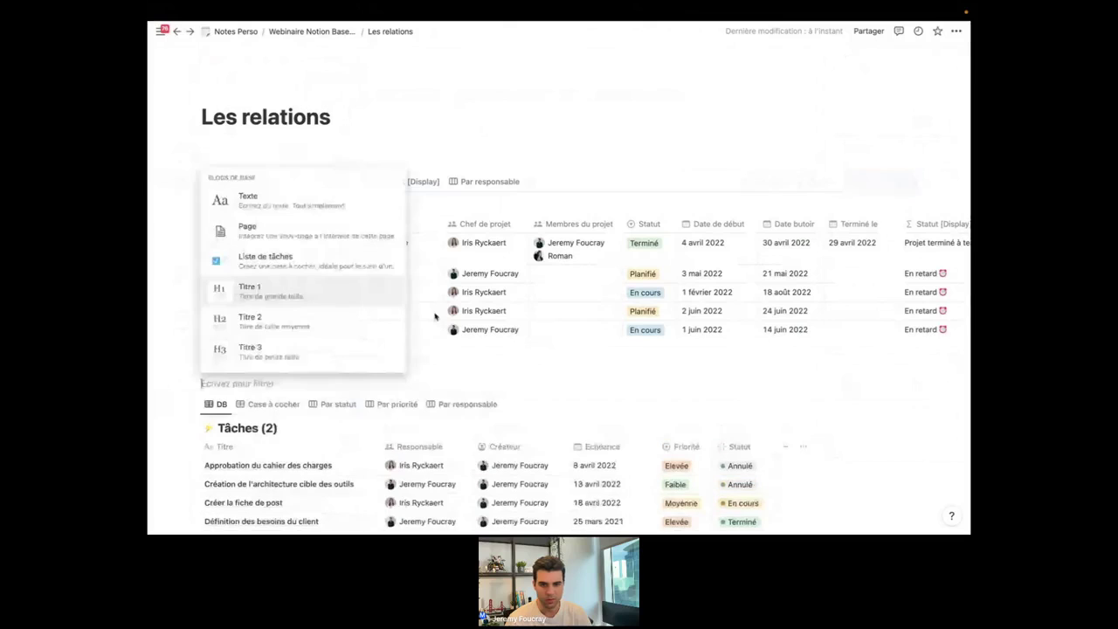
{"action": "key", "text": "Escape"}
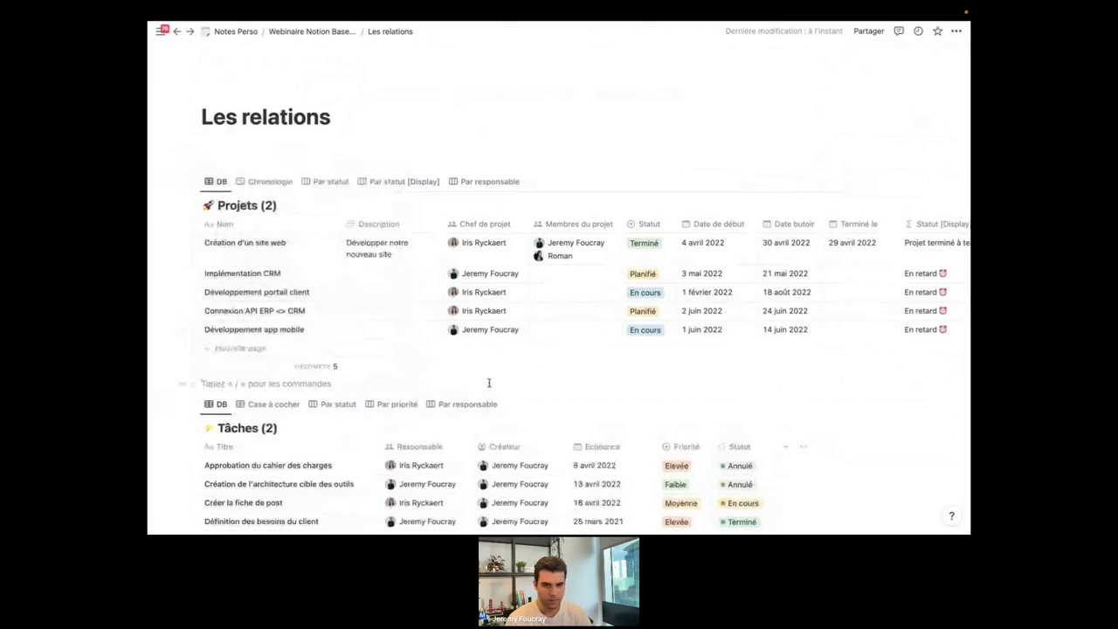
{"action": "scroll", "coordinate": [488, 383], "scroll_direction": "down", "scroll_amount": 1}
{"action": "scroll", "coordinate": [488, 382], "scroll_direction": "down", "scroll_amount": 1}
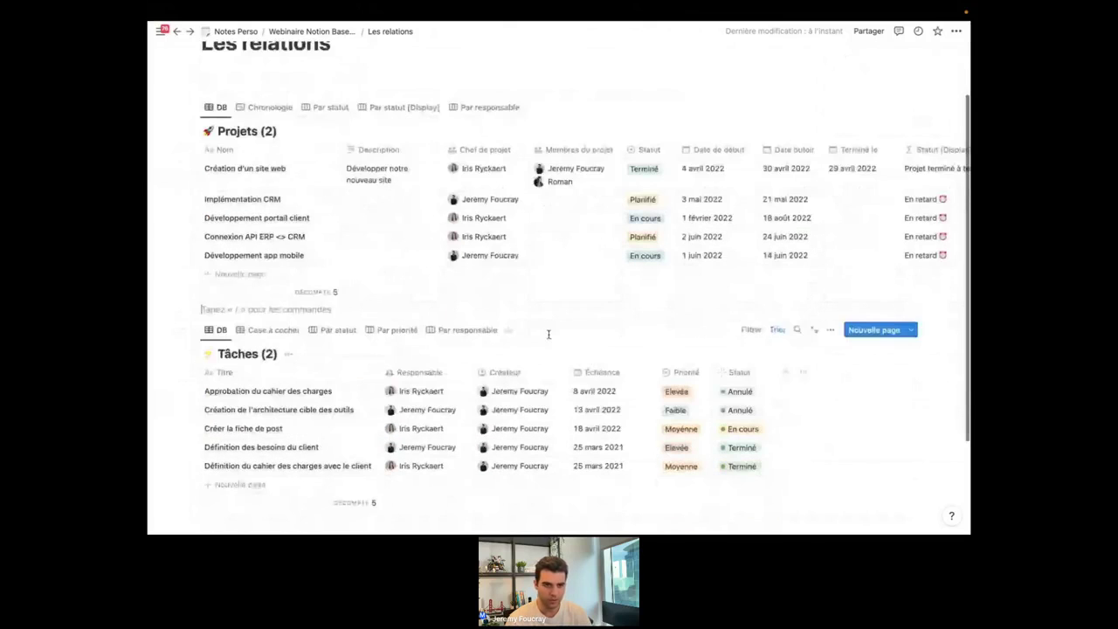
{"action": "scroll", "coordinate": [549, 334], "scroll_direction": "up", "scroll_amount": 1}
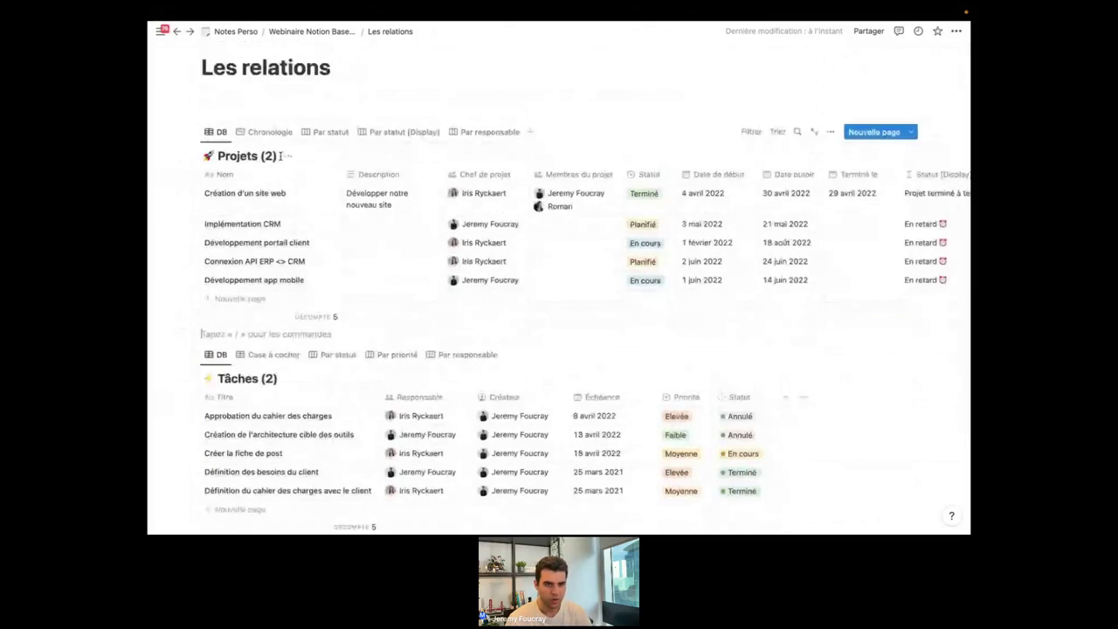
{"action": "scroll", "coordinate": [546, 294], "scroll_direction": "down", "scroll_amount": 1}
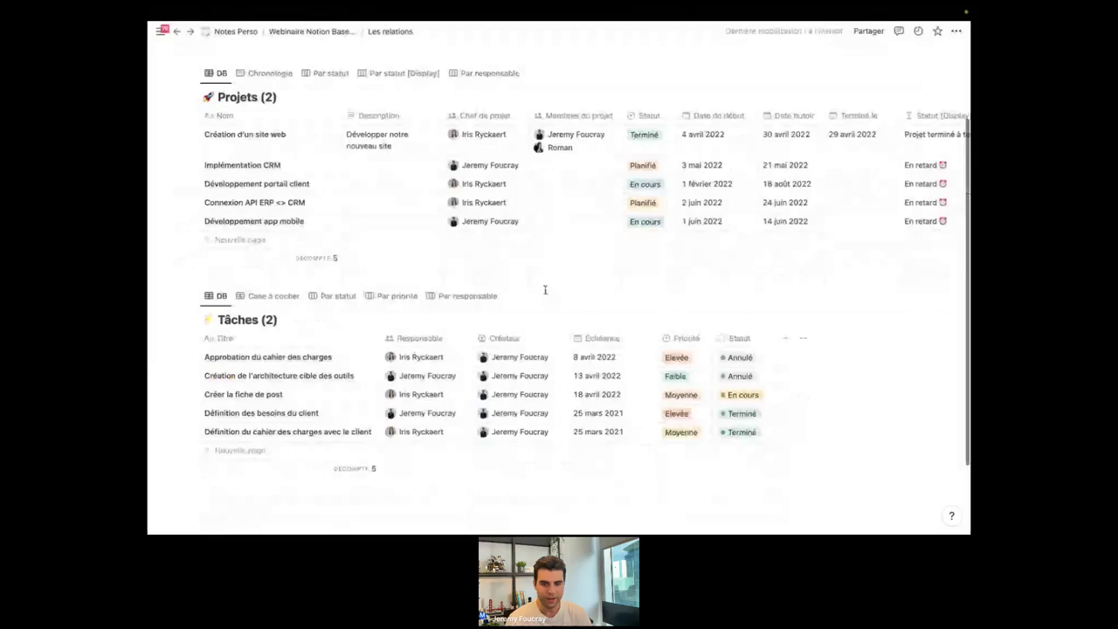
{"action": "scroll", "coordinate": [515, 331], "scroll_direction": "up", "scroll_amount": 1}
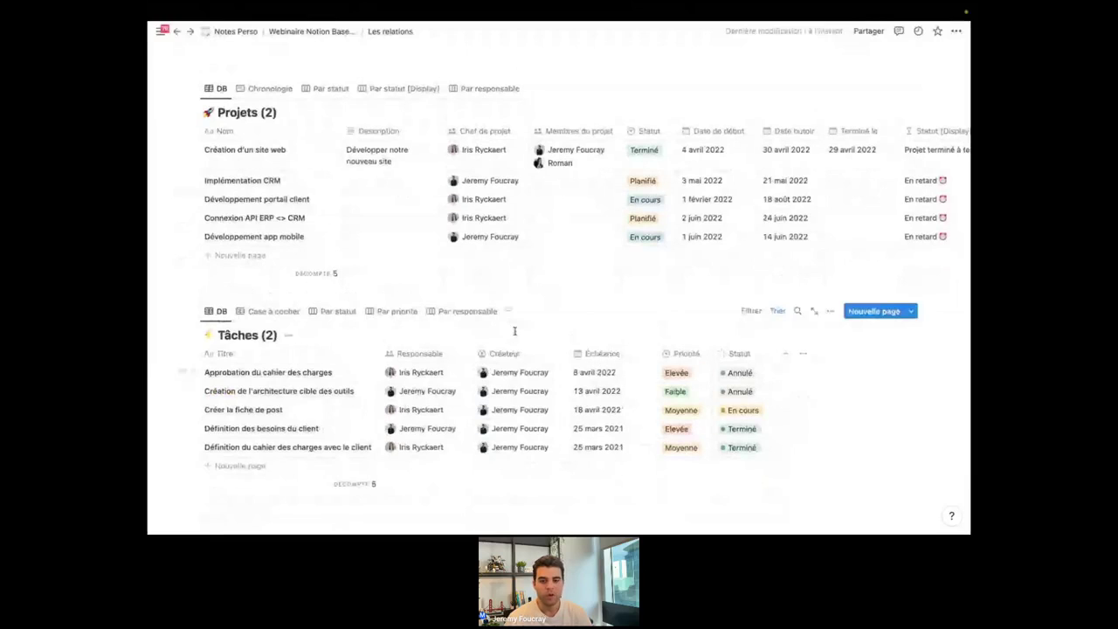
{"action": "scroll", "coordinate": [514, 331], "scroll_direction": "up", "scroll_amount": 2}
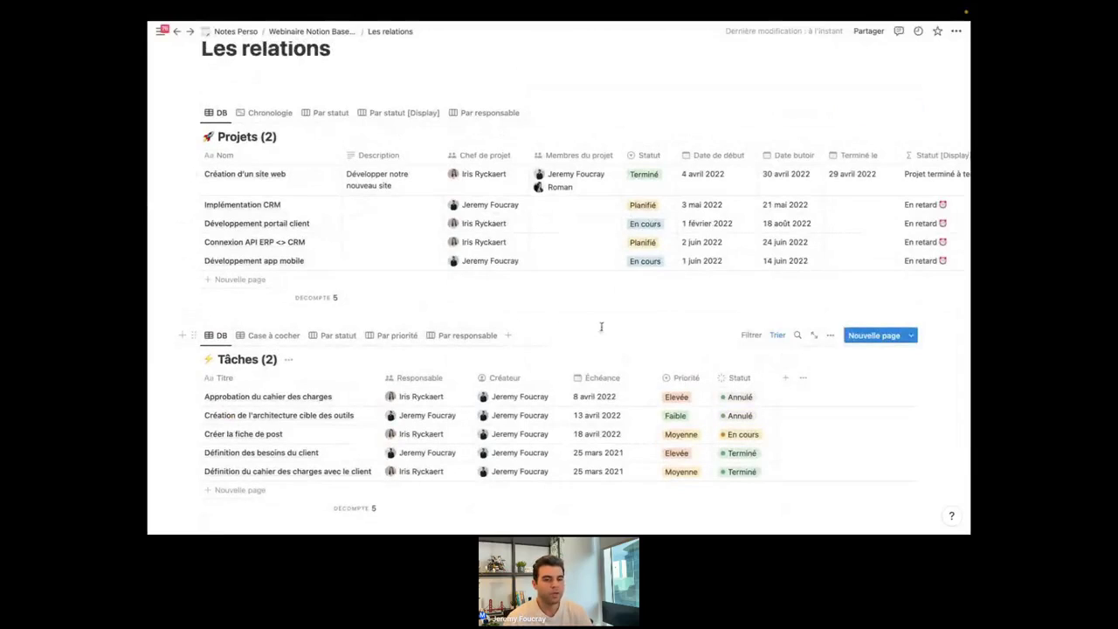
{"action": "scroll", "coordinate": [643, 288], "scroll_direction": "down", "scroll_amount": 3}
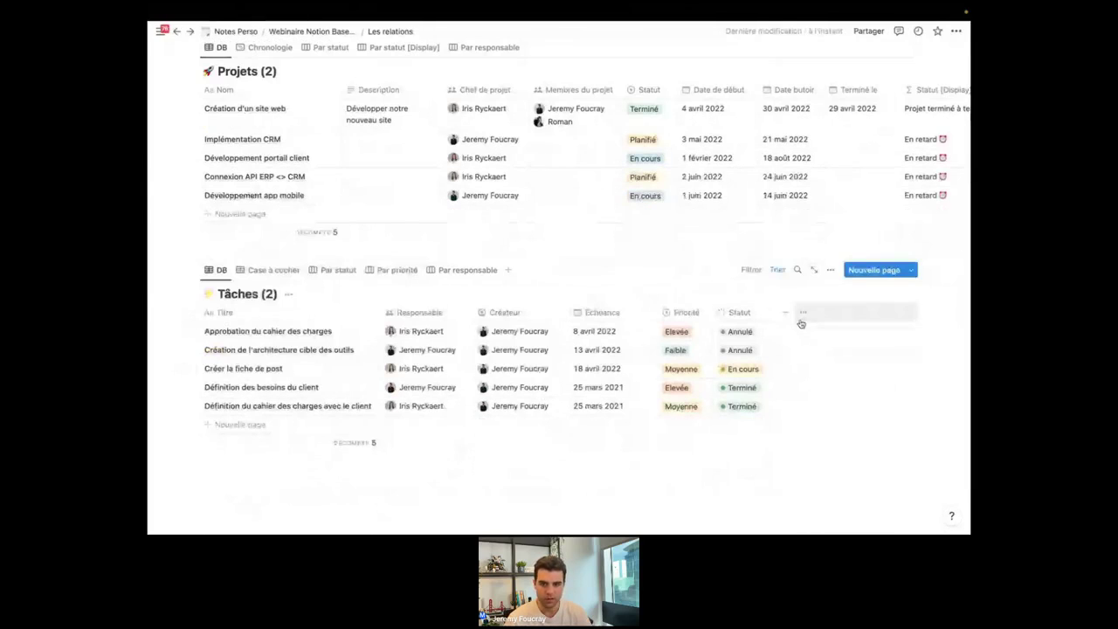
Add a Relation property to Tâches linked to Projets, with Afficher dans Projets enabled.
{"action": "left_click", "coordinate": [785, 314]}
{"action": "scroll", "coordinate": [804, 402], "scroll_direction": "down", "scroll_amount": 2}
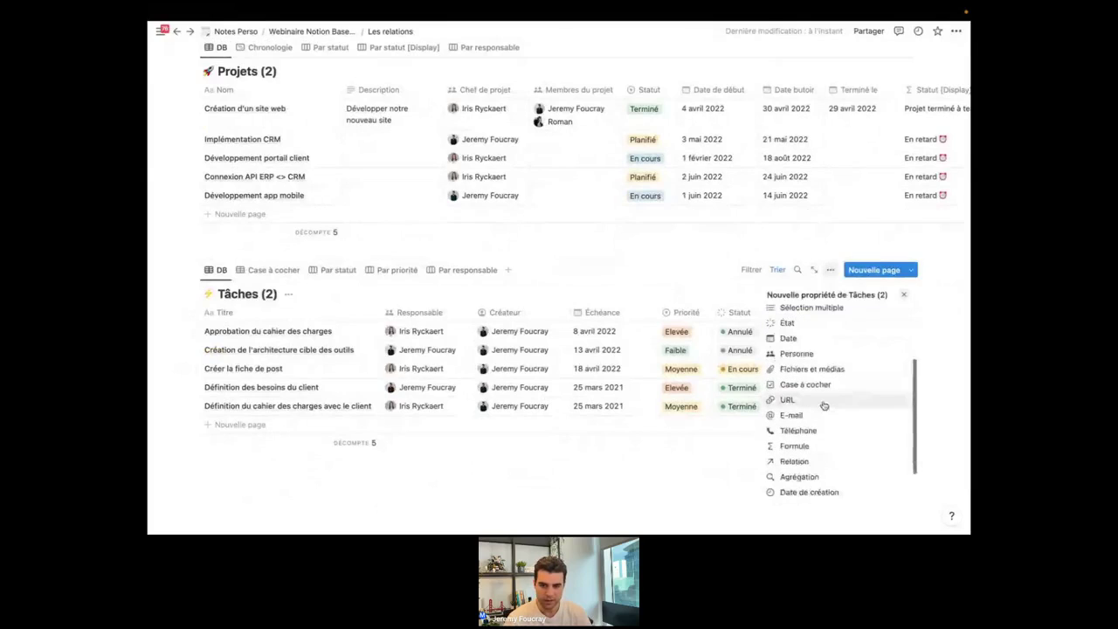
{"action": "left_click", "coordinate": [802, 463]}
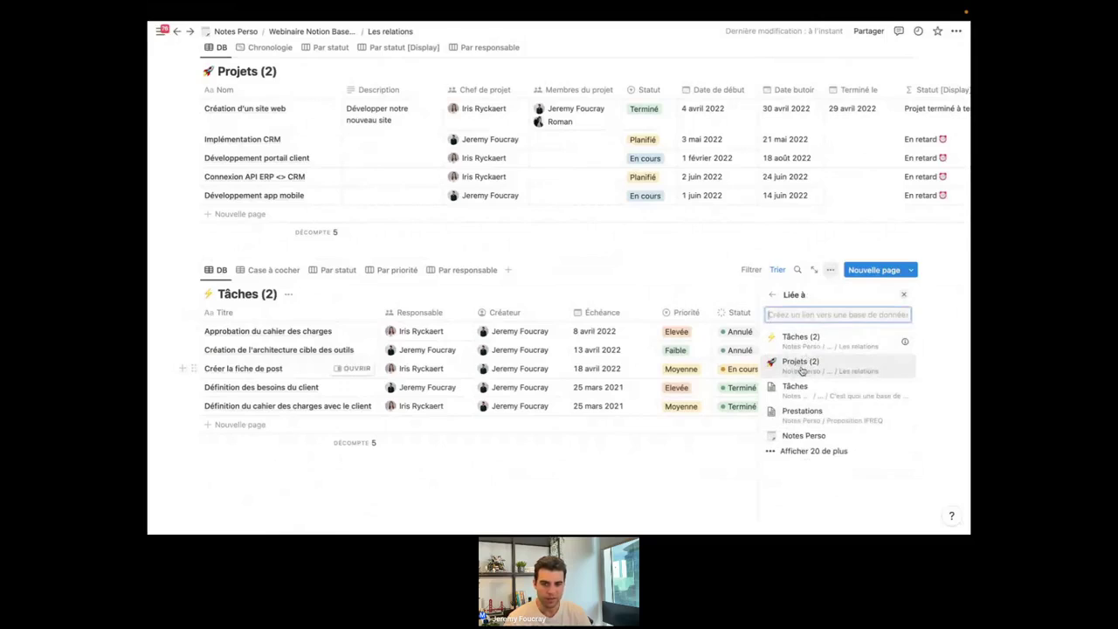
{"action": "left_click", "coordinate": [796, 364]}
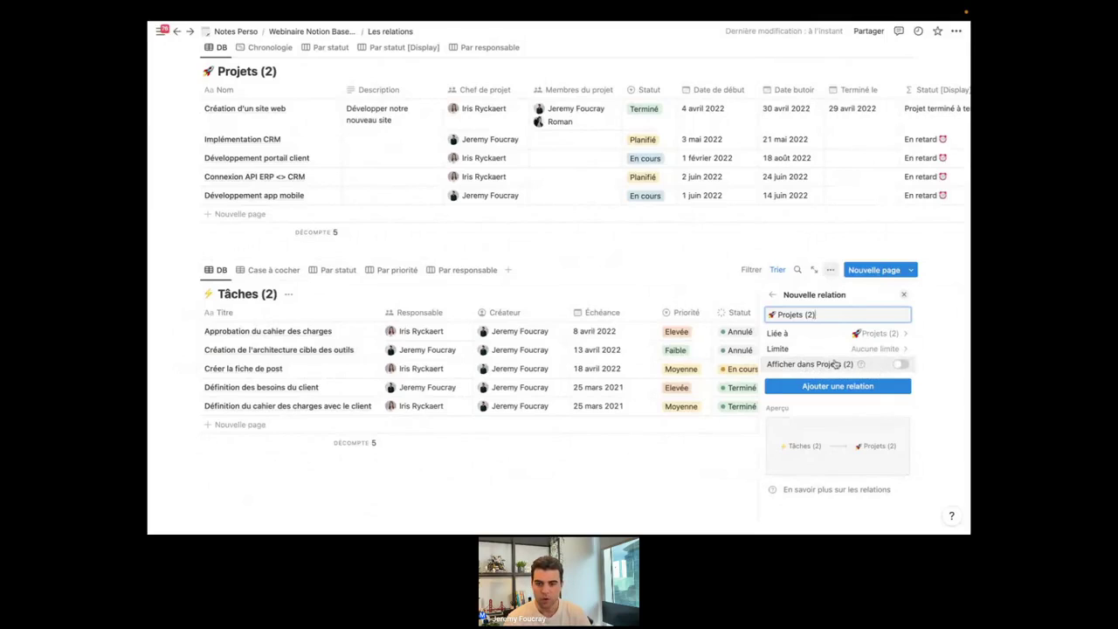
{"action": "left_click", "coordinate": [901, 365]}
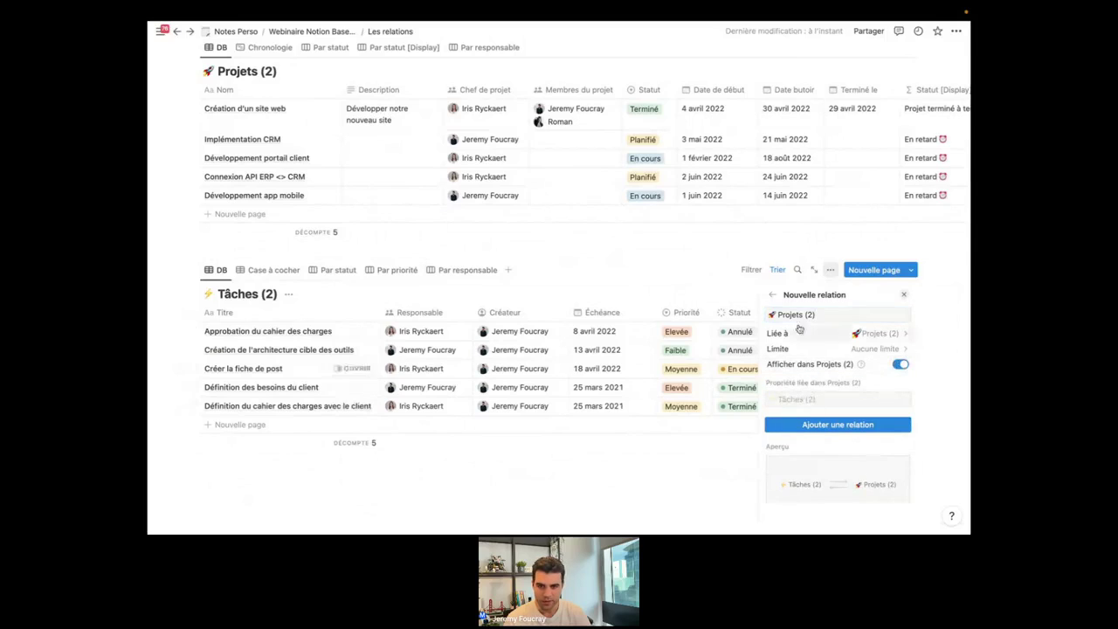
Name the relation 'Projet' and its reciprocal property in Projets 'Tâches'.
{"action": "left_click", "coordinate": [829, 314]}
{"action": "key", "text": "BackSpace"}
{"action": "key", "text": "BackSpace"}
{"action": "key", "text": "BackSpace"}
{"action": "key", "text": "BackSpace"}
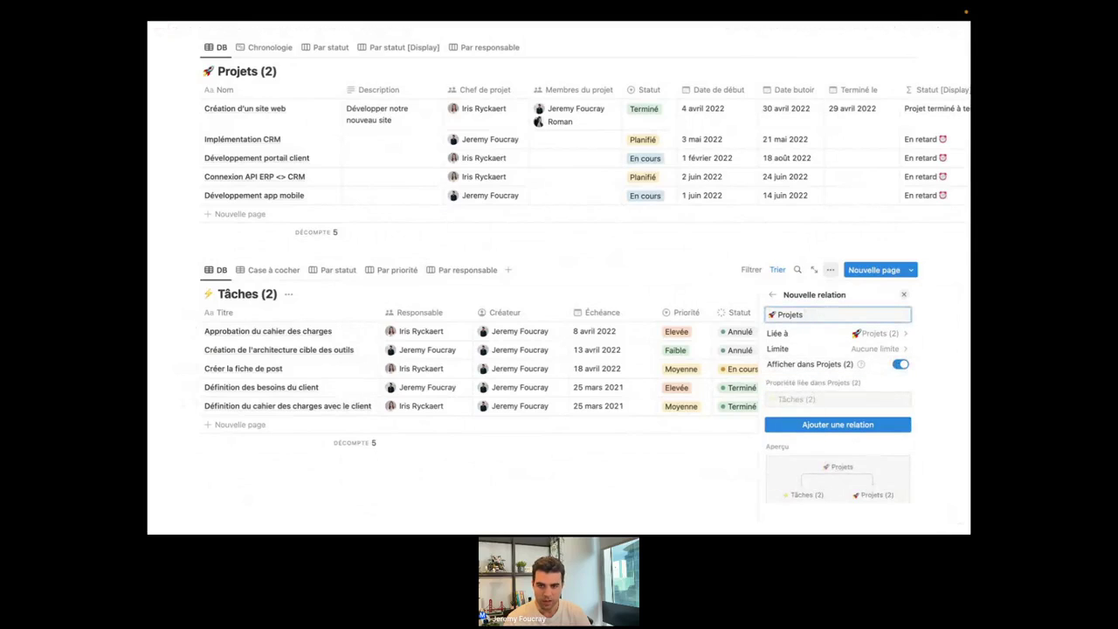
{"action": "key", "text": "BackSpace"}
{"action": "left_click", "coordinate": [825, 398]}
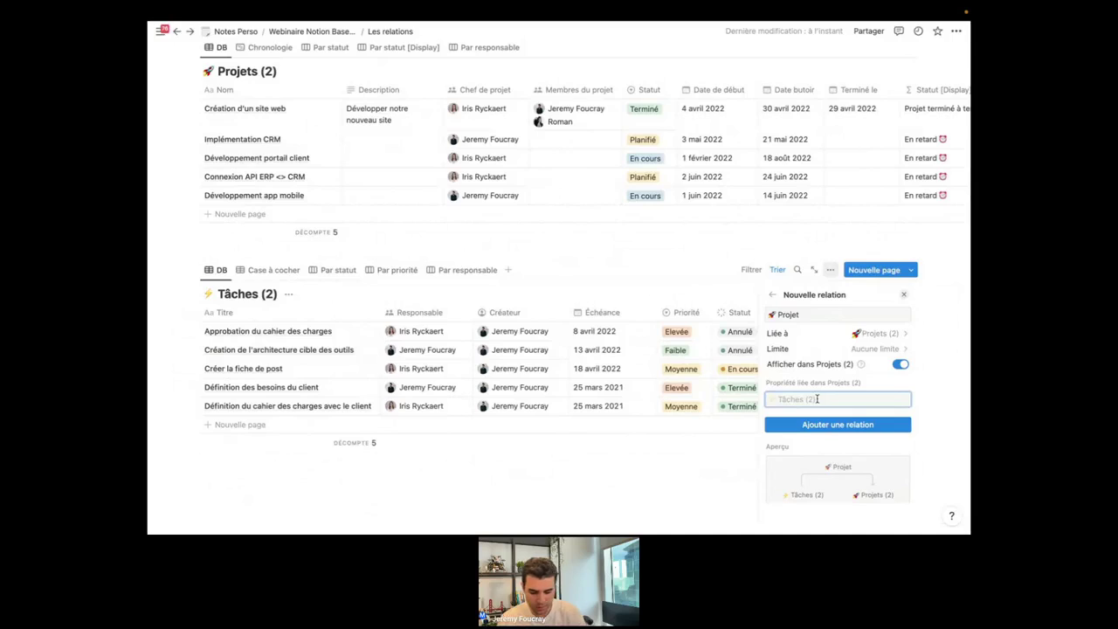
{"action": "key", "text": "Escape"}
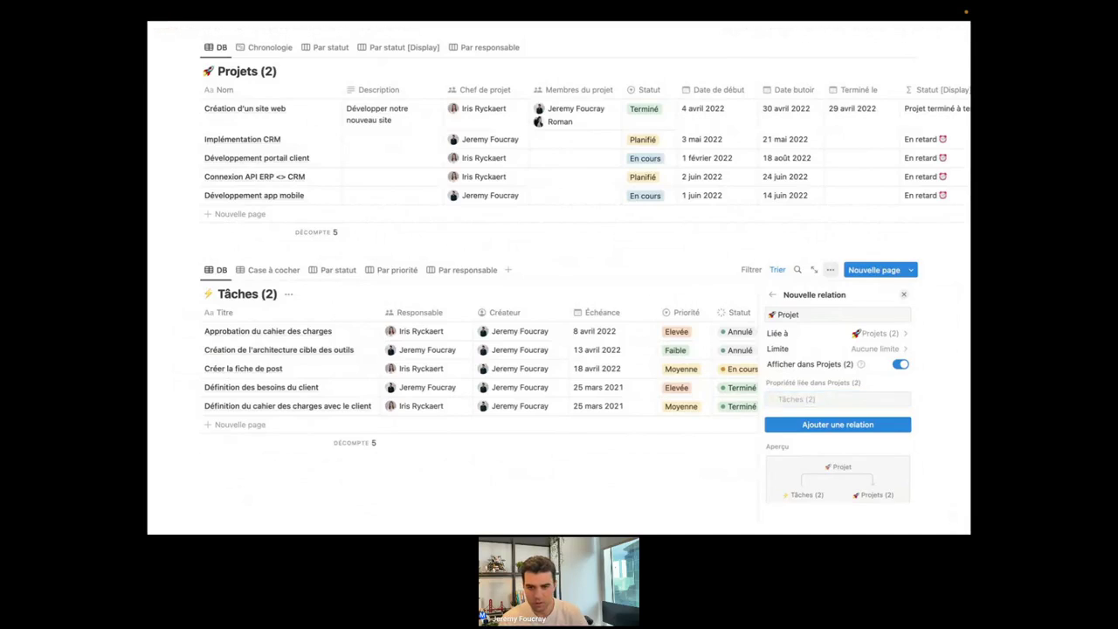
{"action": "left_click", "coordinate": [828, 398]}
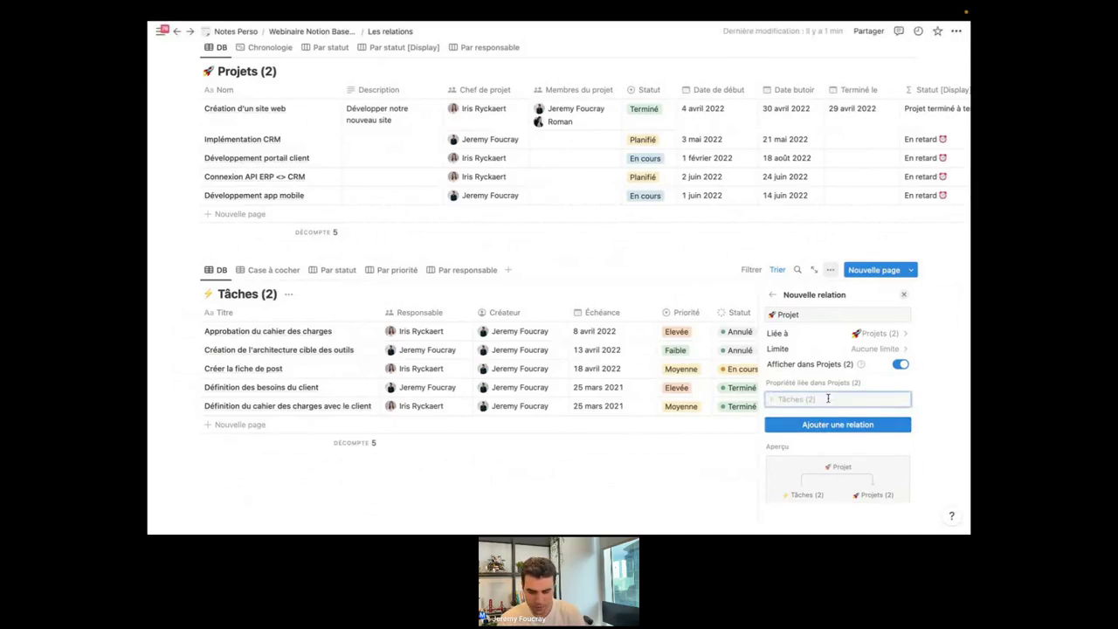
{"action": "type", "text": "Tâches"}
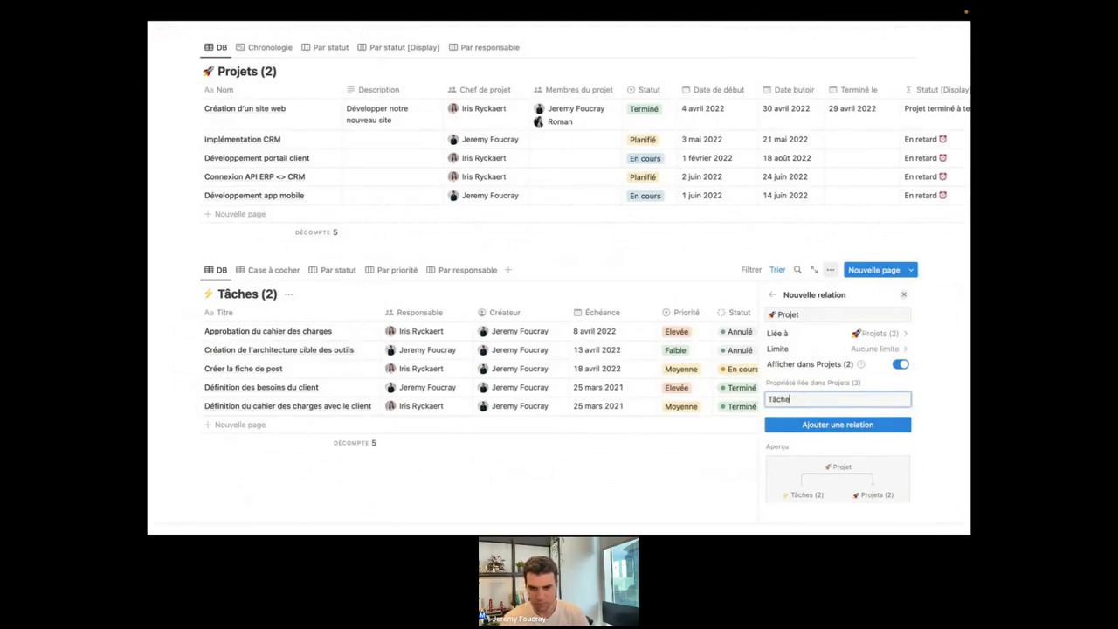
{"action": "left_click", "coordinate": [859, 427]}
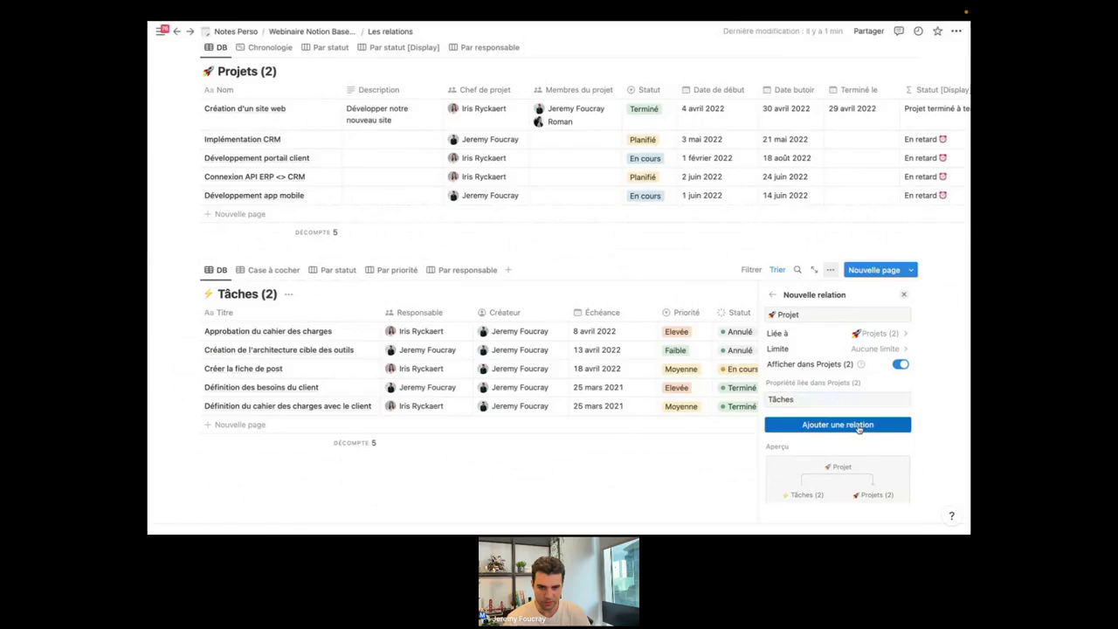
{"action": "left_click", "coordinate": [554, 464]}
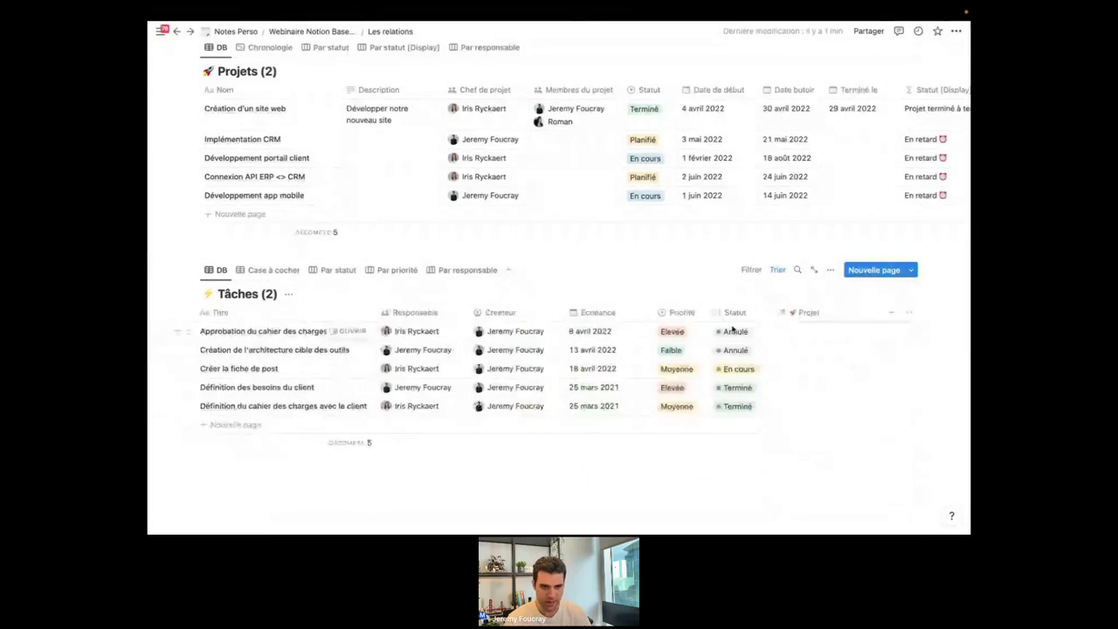
{"action": "scroll", "coordinate": [808, 340], "scroll_direction": "left", "scroll_amount": 1}
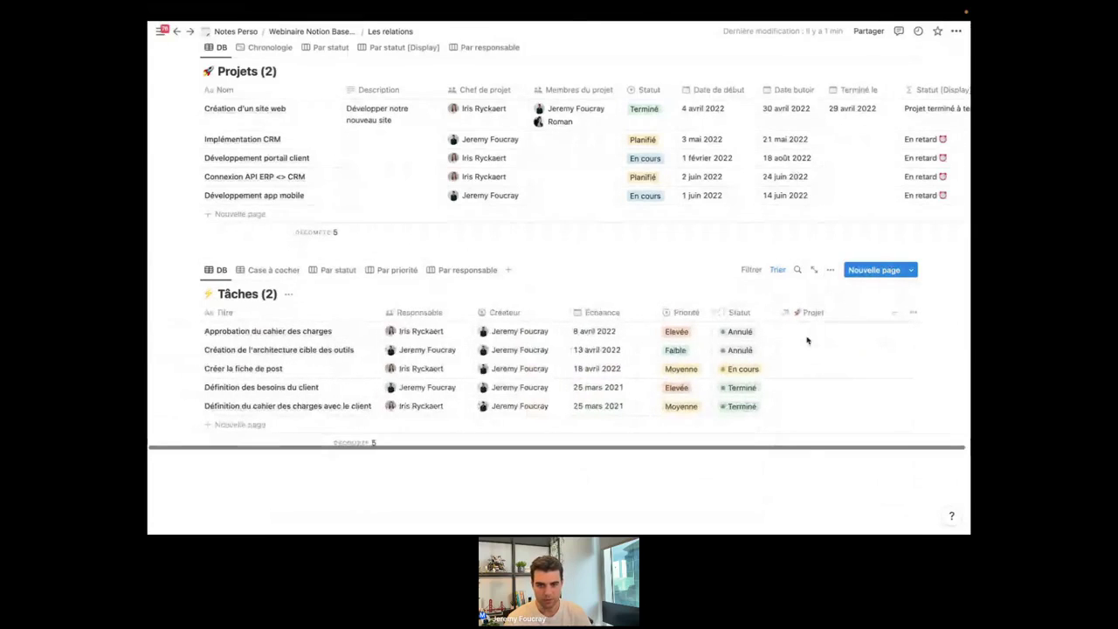
{"action": "scroll", "coordinate": [807, 341], "scroll_direction": "up", "scroll_amount": 1}
{"action": "scroll", "coordinate": [802, 149], "scroll_direction": "right", "scroll_amount": 5}
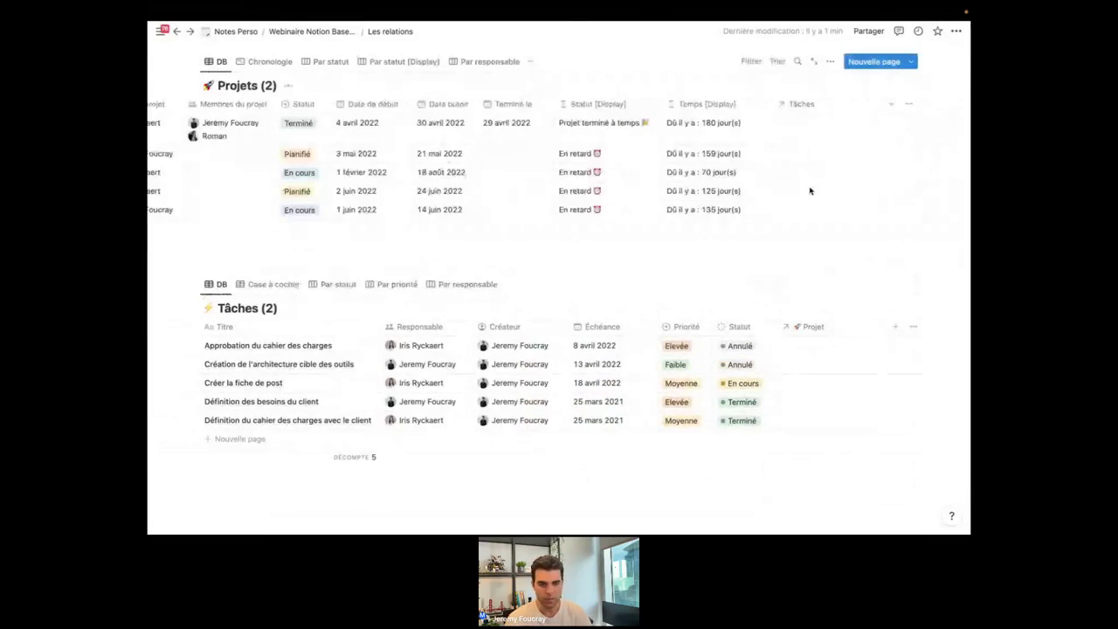
{"action": "left_click", "coordinate": [824, 347]}
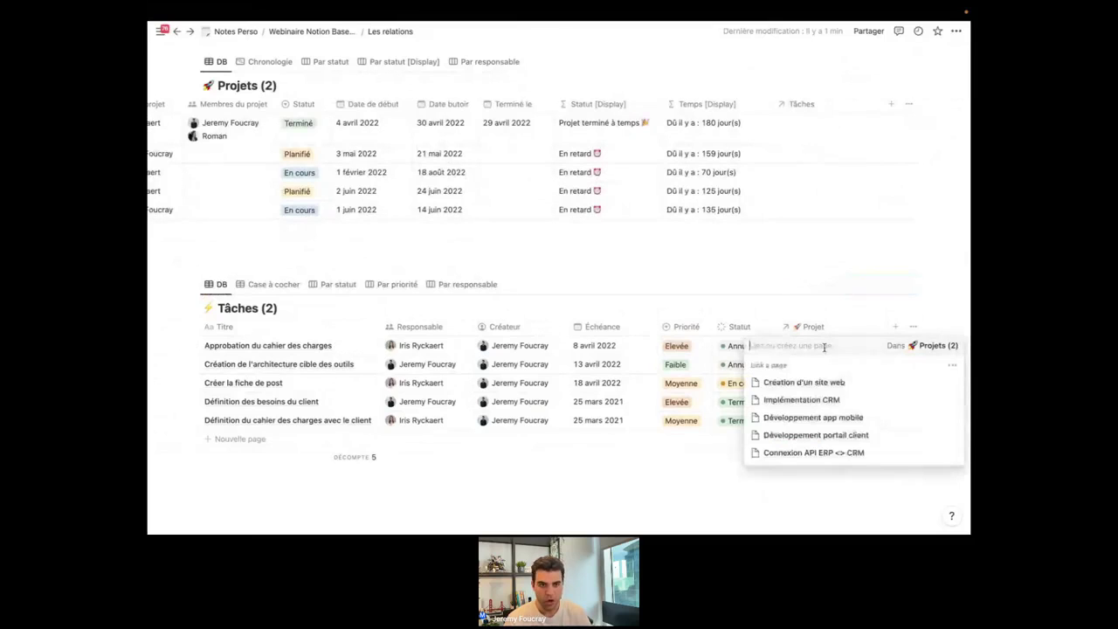
{"action": "left_click", "coordinate": [591, 257]}
{"action": "scroll", "coordinate": [550, 210], "scroll_direction": "left", "scroll_amount": 3}
{"action": "scroll", "coordinate": [551, 210], "scroll_direction": "left", "scroll_amount": 2}
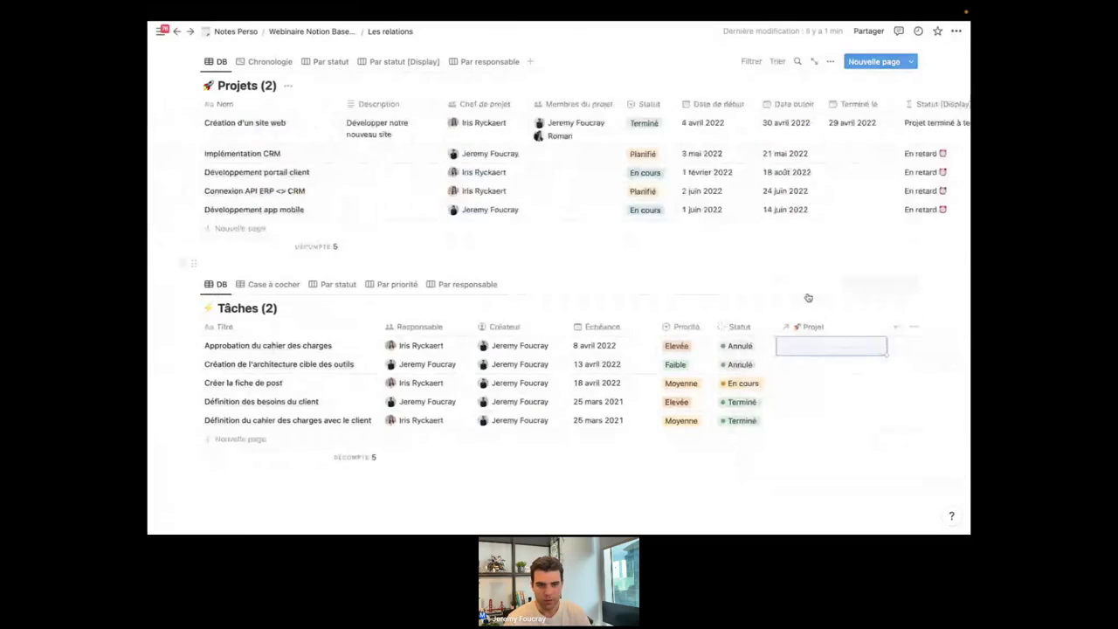
{"action": "left_click", "coordinate": [830, 348]}
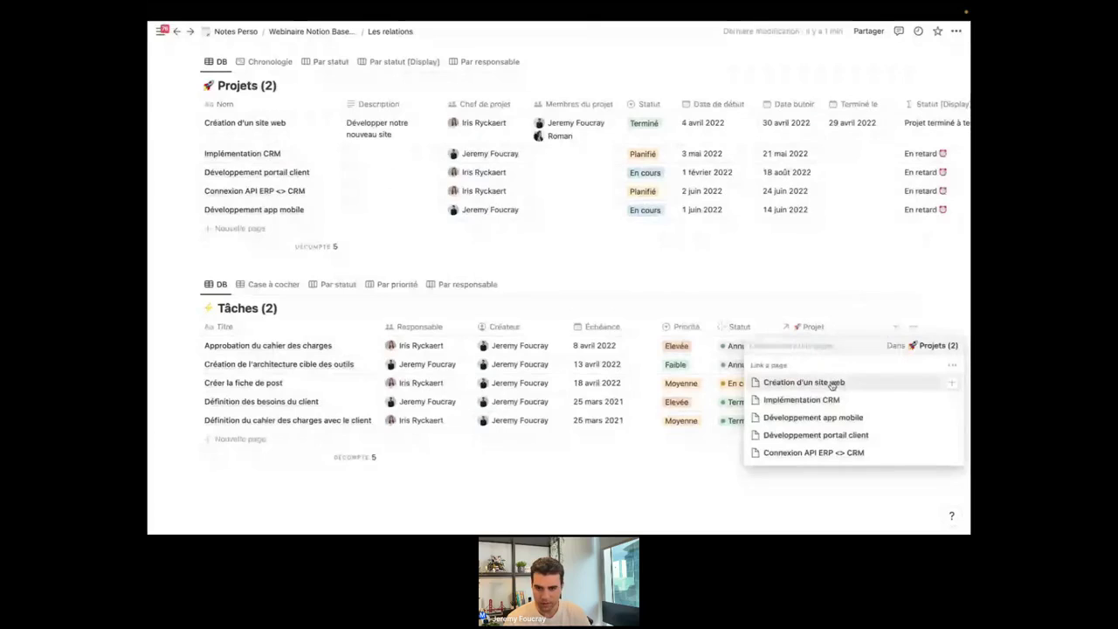
{"action": "left_click", "coordinate": [832, 385]}
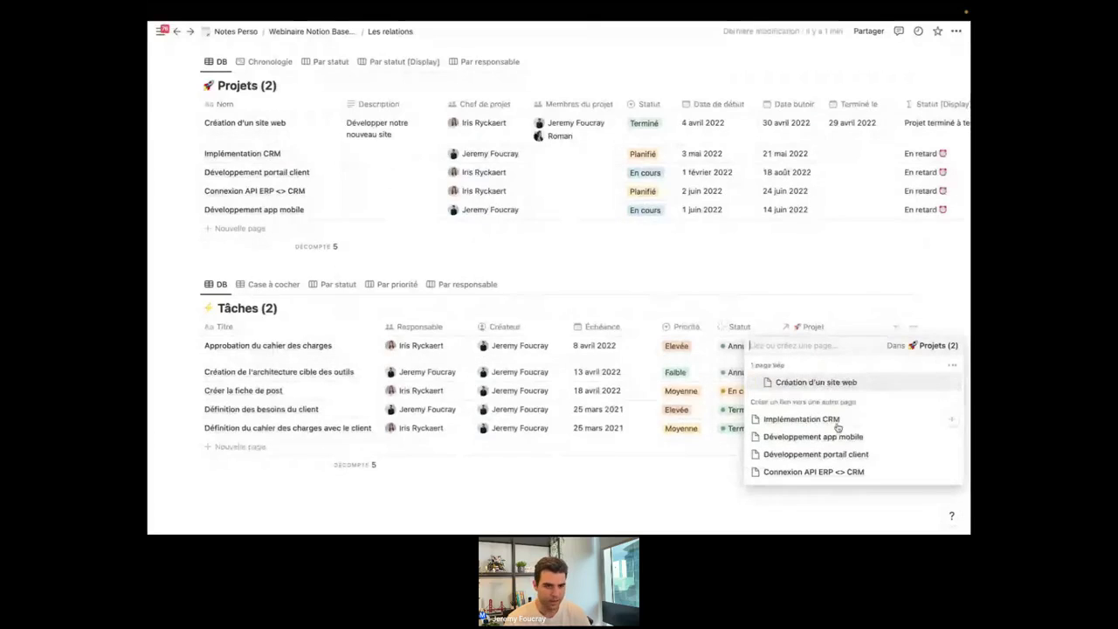
{"action": "key", "text": "Escape"}
{"action": "scroll", "coordinate": [359, 362], "scroll_direction": "down", "scroll_amount": 1}
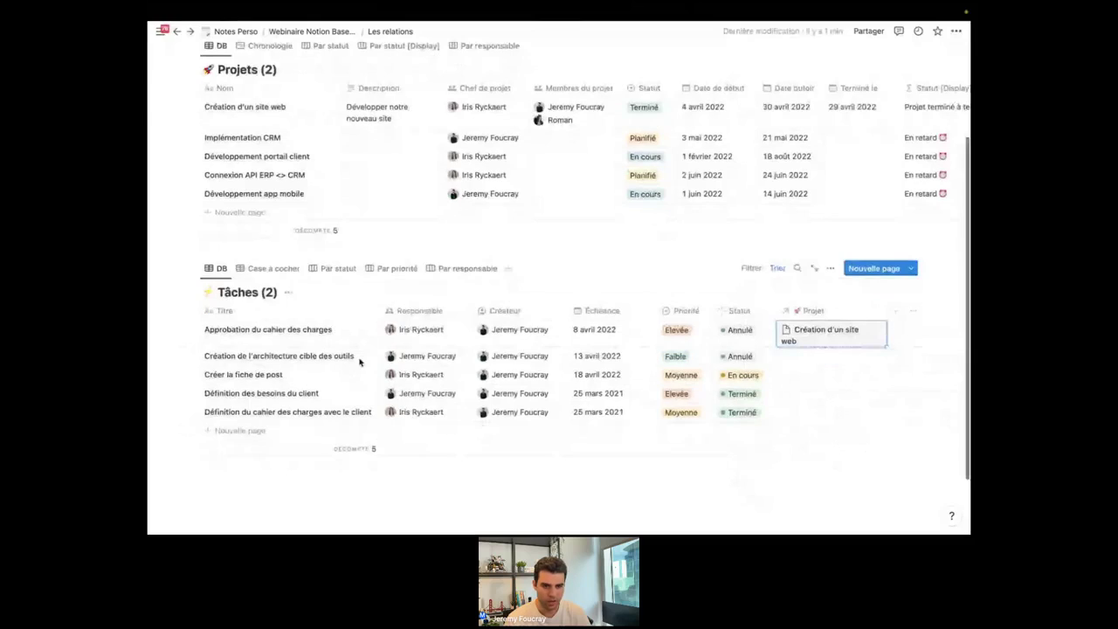
{"action": "scroll", "coordinate": [359, 362], "scroll_direction": "down", "scroll_amount": 1}
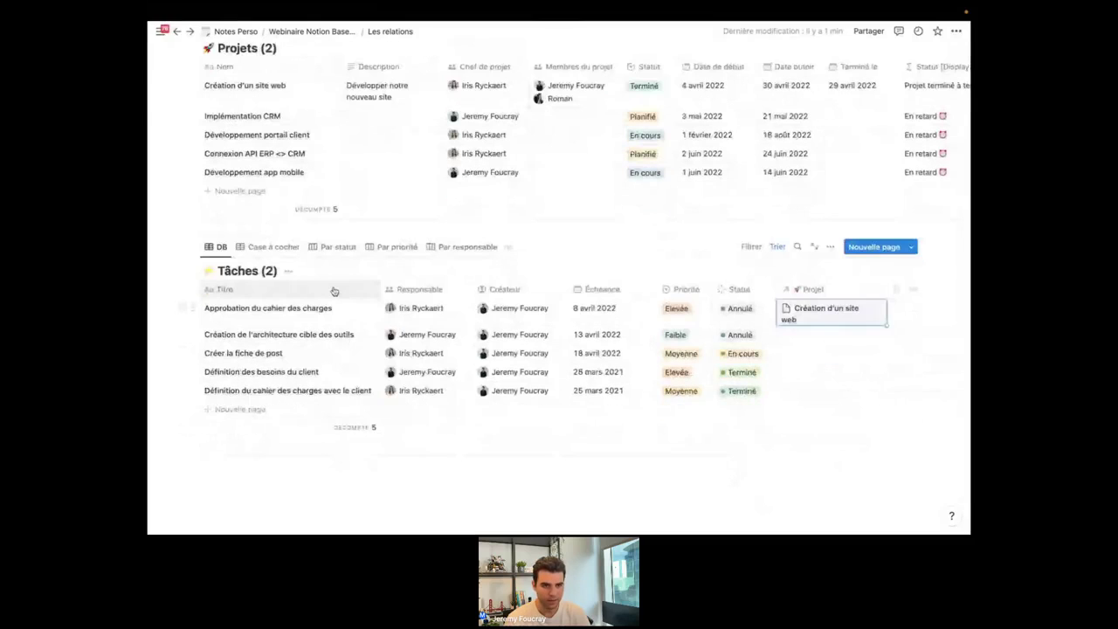
{"action": "scroll", "coordinate": [333, 291], "scroll_direction": "up", "scroll_amount": 1}
{"action": "scroll", "coordinate": [529, 151], "scroll_direction": "right", "scroll_amount": 1}
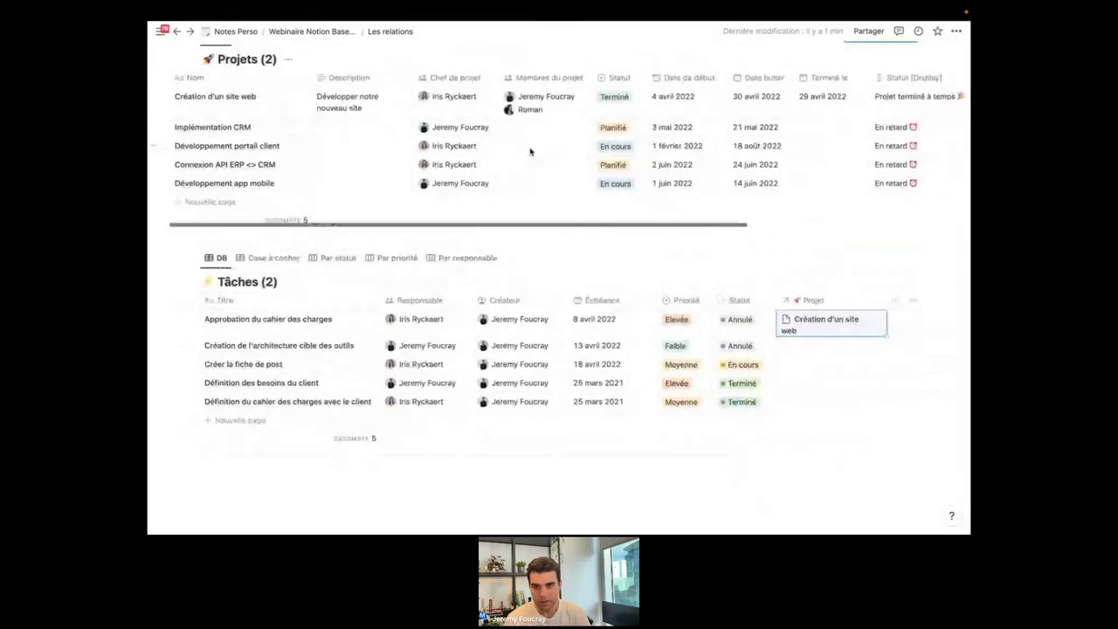
{"action": "scroll", "coordinate": [529, 150], "scroll_direction": "right", "scroll_amount": 5}
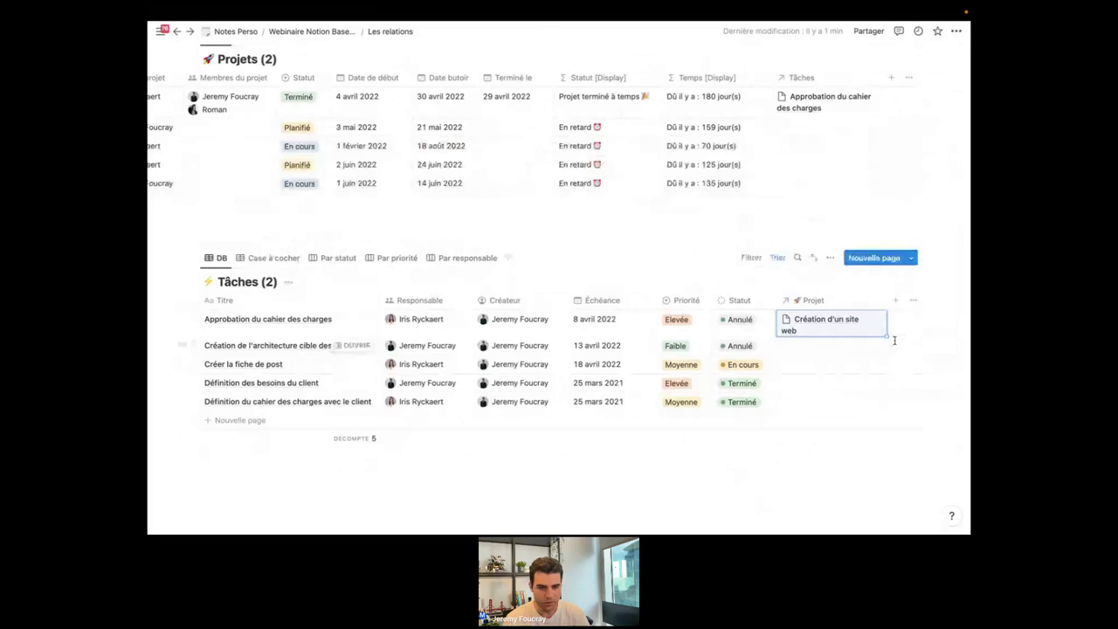
Fill the Projet cell down to link all five tasks to Création d'un site web, then check Projets.
{"action": "left_click_drag", "start_coordinate": [888, 336], "coordinate": [885, 430]}
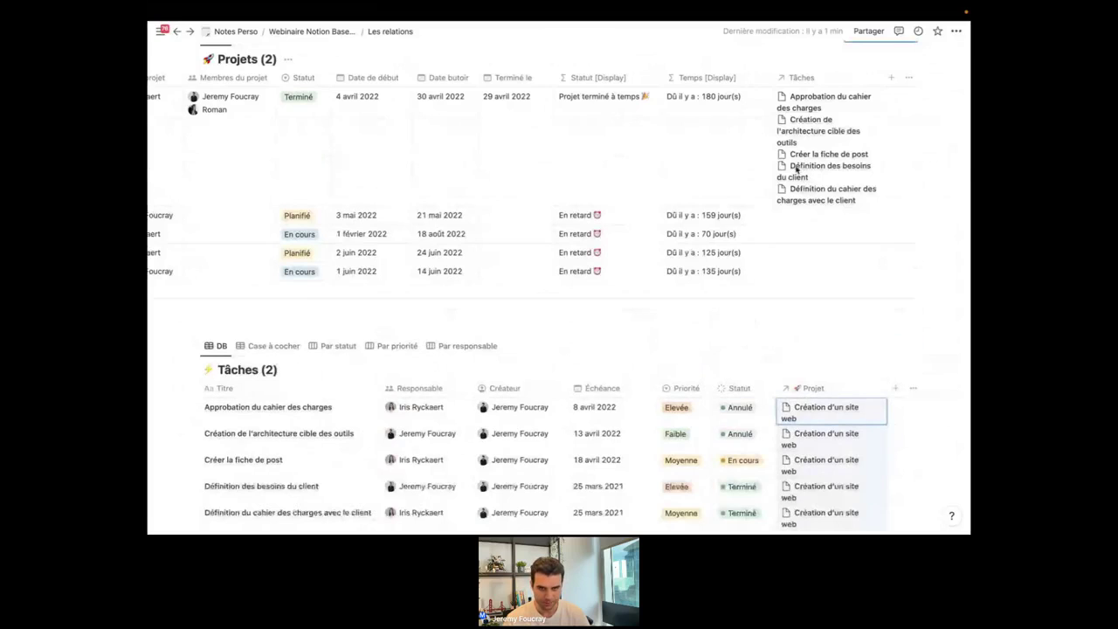
{"action": "scroll", "coordinate": [694, 182], "scroll_direction": "left", "scroll_amount": 5}
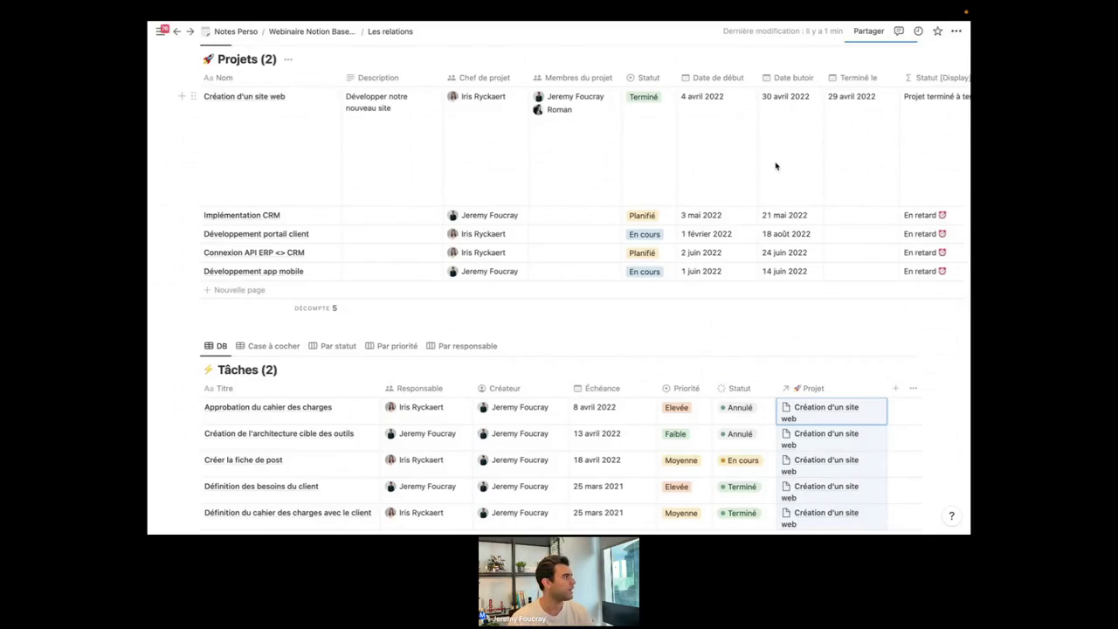
{"action": "scroll", "coordinate": [775, 166], "scroll_direction": "right", "scroll_amount": 1}
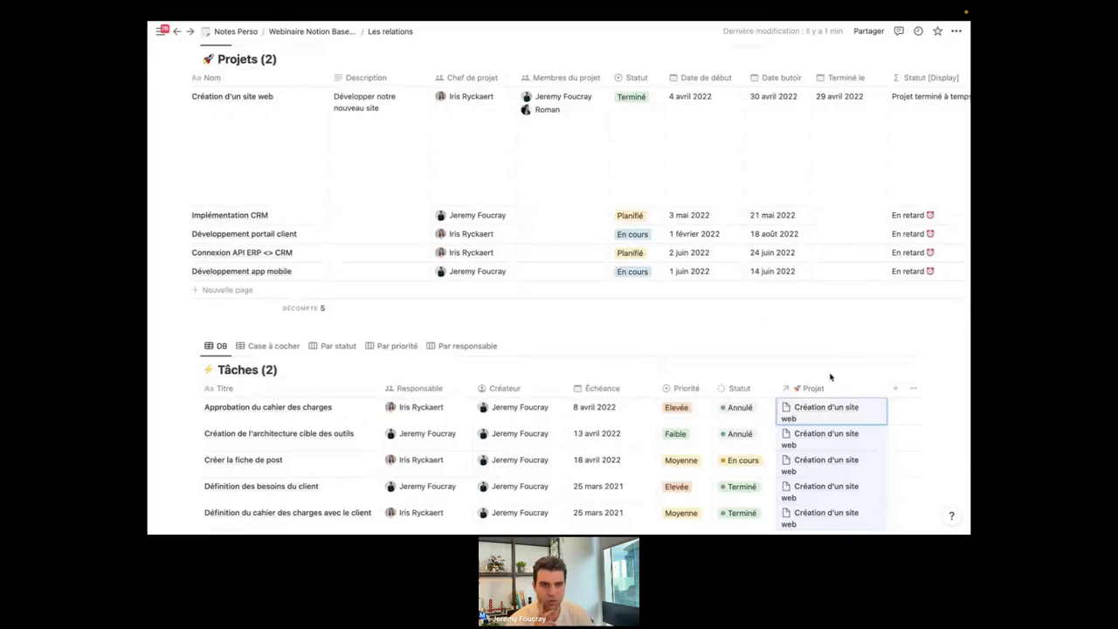
{"action": "scroll", "coordinate": [830, 377], "scroll_direction": "down", "scroll_amount": 2}
{"action": "scroll", "coordinate": [734, 306], "scroll_direction": "up", "scroll_amount": 2}
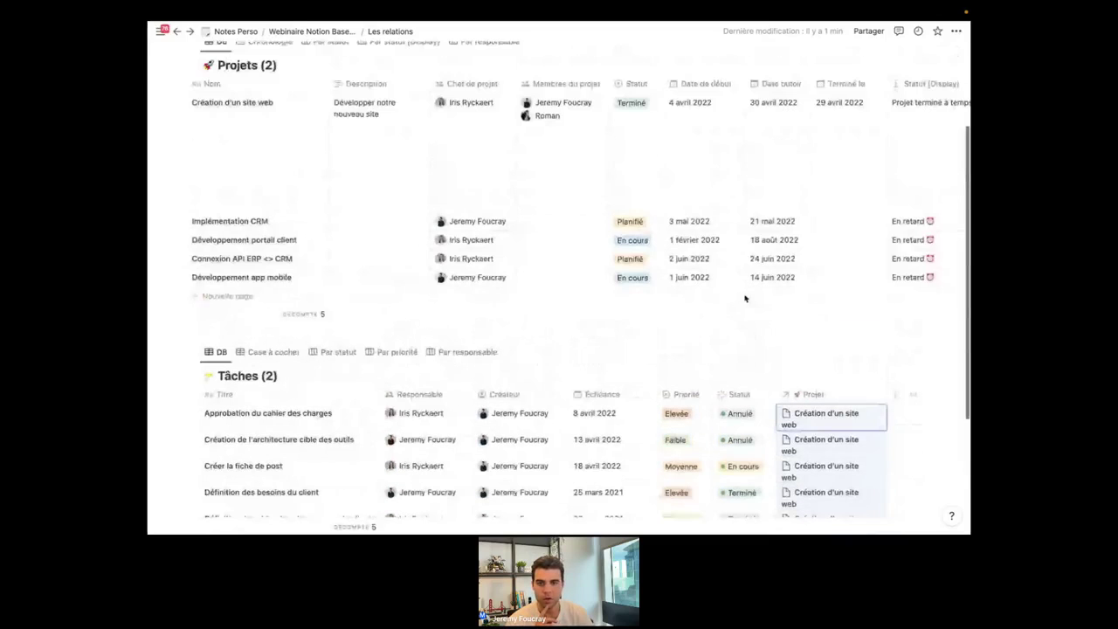
{"action": "scroll", "coordinate": [745, 299], "scroll_direction": "up", "scroll_amount": 1}
{"action": "scroll", "coordinate": [675, 255], "scroll_direction": "right", "scroll_amount": 2}
{"action": "scroll", "coordinate": [699, 249], "scroll_direction": "right", "scroll_amount": 4}
{"action": "scroll", "coordinate": [813, 233], "scroll_direction": "down", "scroll_amount": 3}
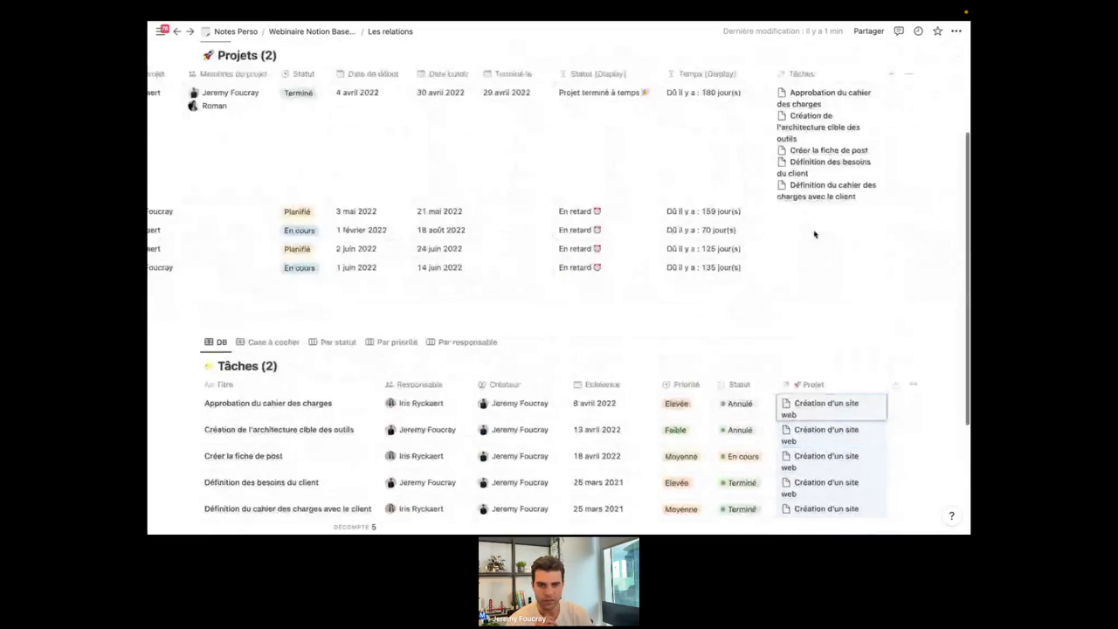
{"action": "scroll", "coordinate": [807, 350], "scroll_direction": "up", "scroll_amount": 5}
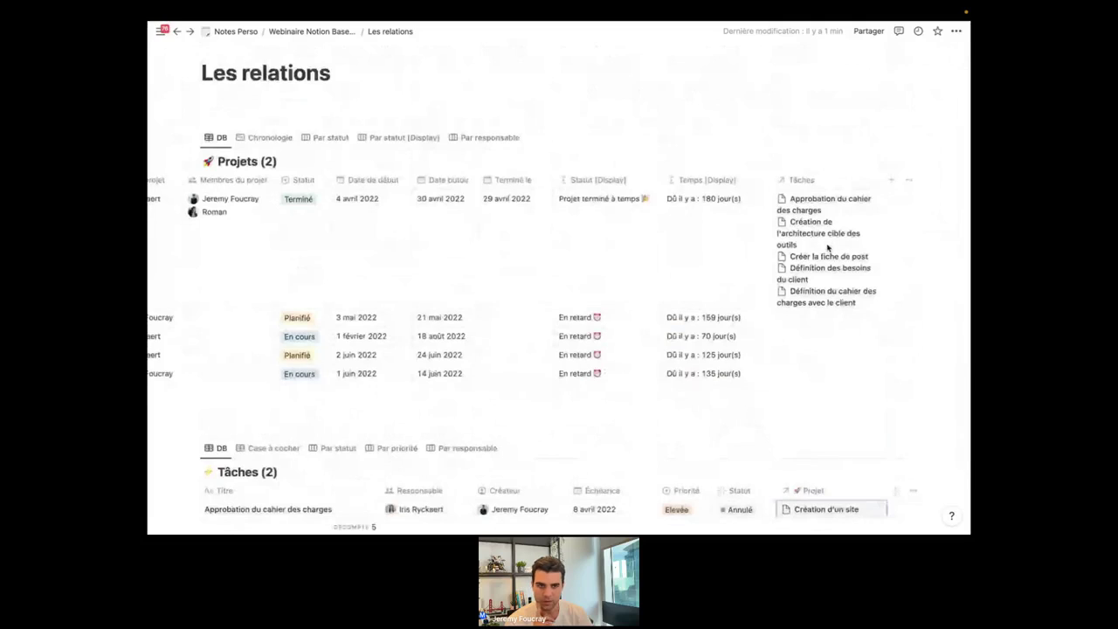
{"action": "scroll", "coordinate": [827, 248], "scroll_direction": "down", "scroll_amount": 1}
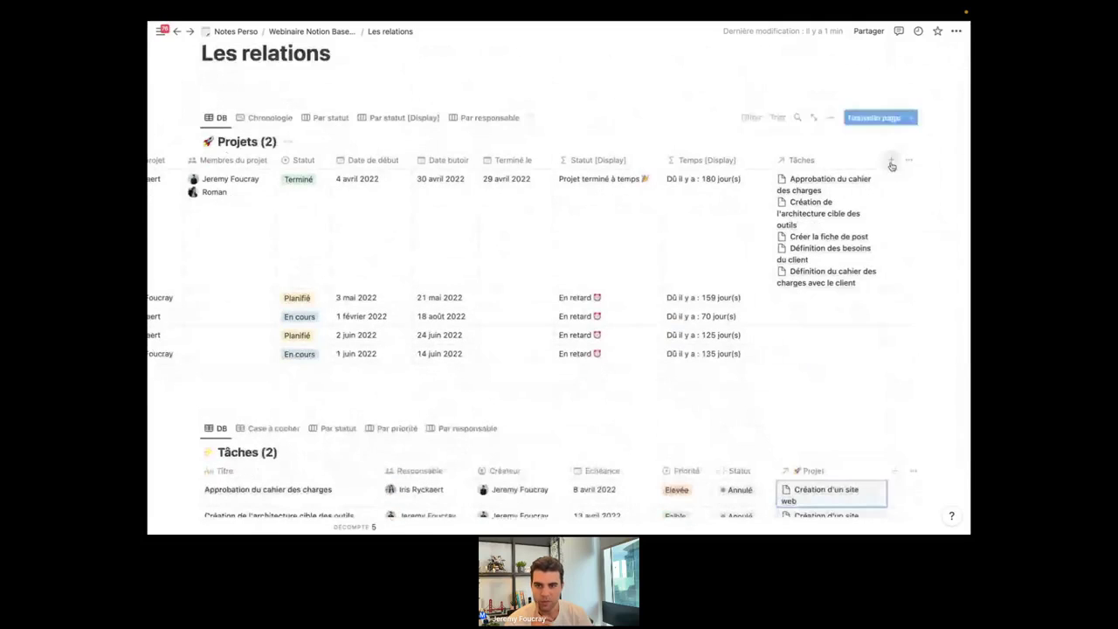
Add an Agrégation property to Projets named 'Nombre de tâches'.
{"action": "left_click", "coordinate": [891, 162]}
{"action": "scroll", "coordinate": [830, 343], "scroll_direction": "down", "scroll_amount": 3}
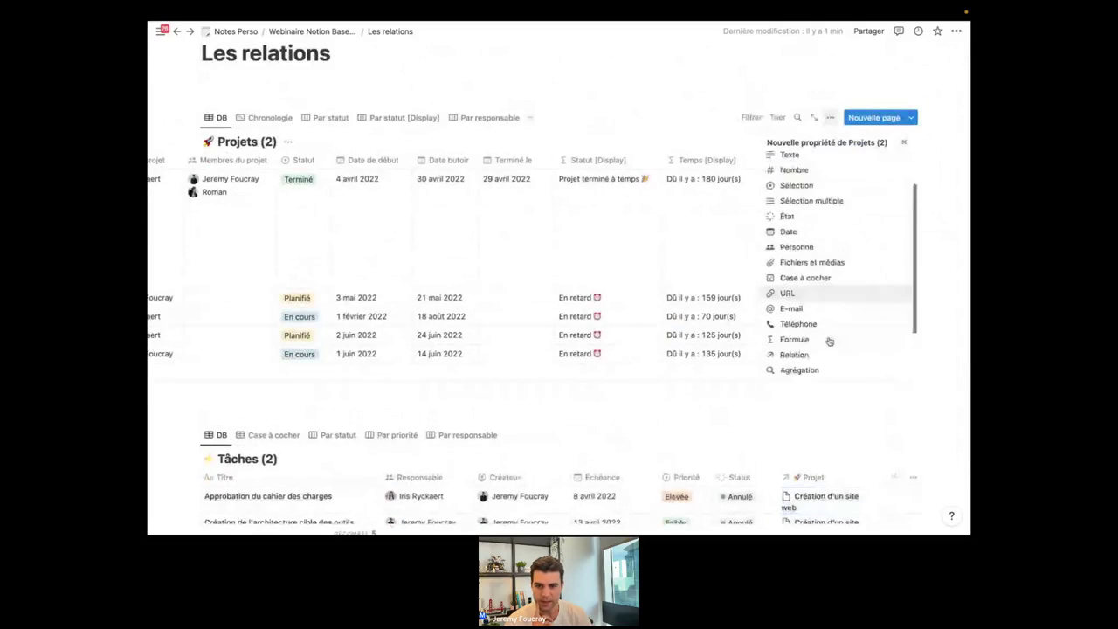
{"action": "scroll", "coordinate": [829, 342], "scroll_direction": "down", "scroll_amount": 1}
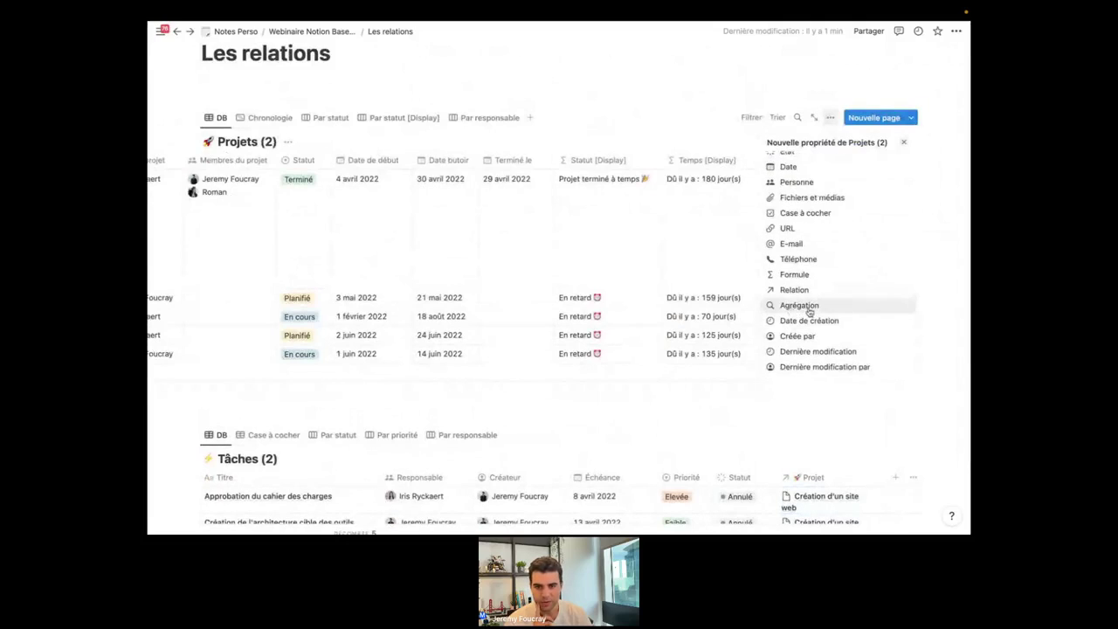
{"action": "left_click", "coordinate": [798, 310]}
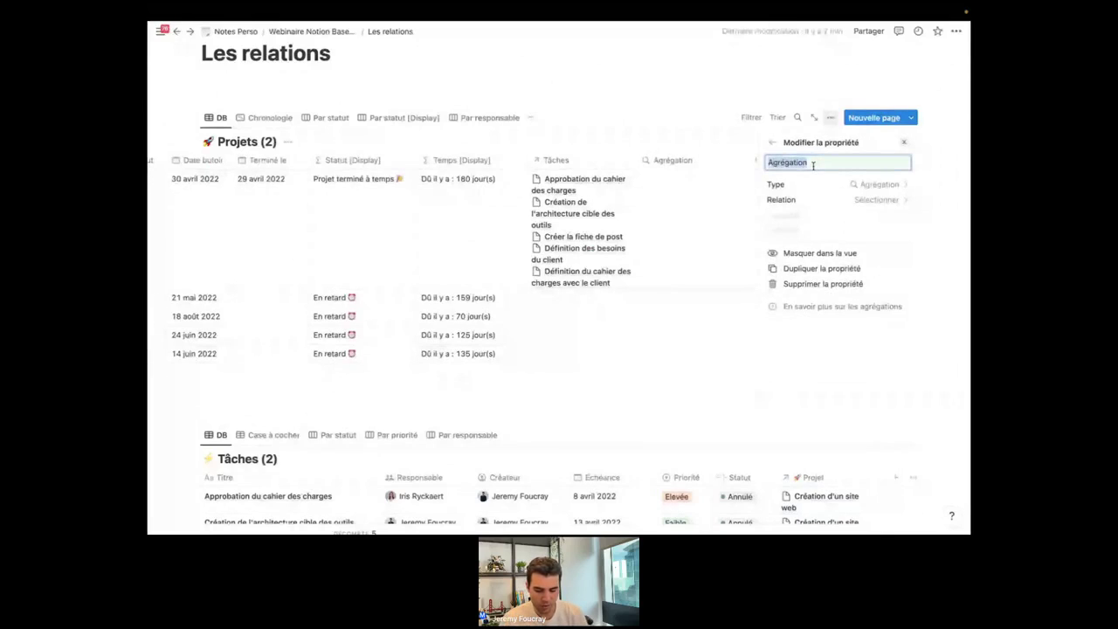
{"action": "type", "text": "Nombre de tâches"}
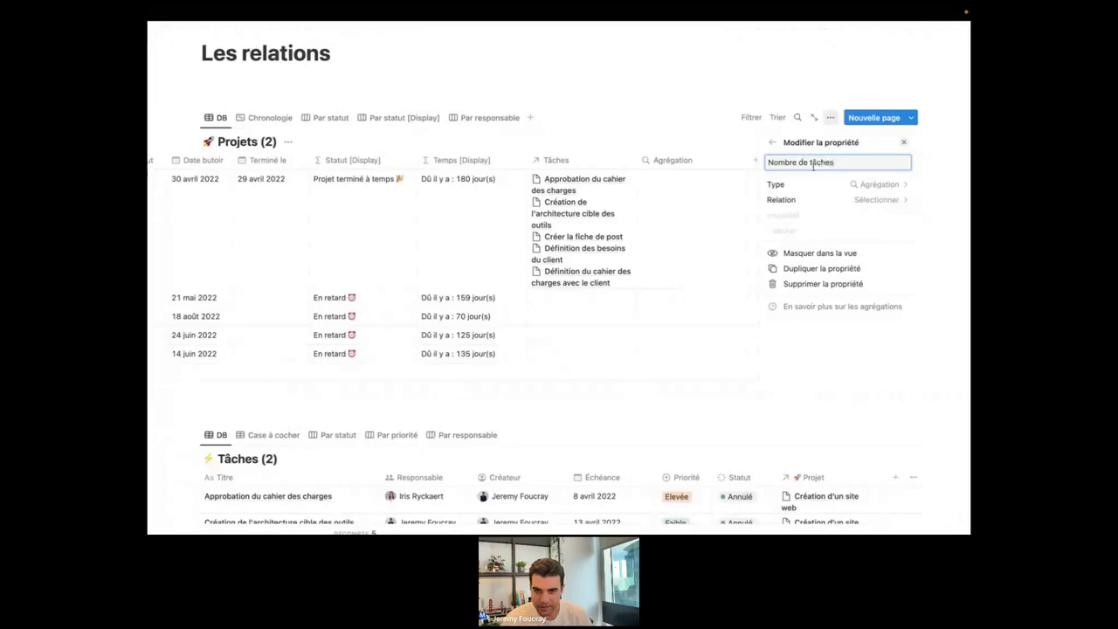
Set the aggregation to use the Tâches relation on Titre with Tout compter.
{"action": "left_click", "coordinate": [817, 199]}
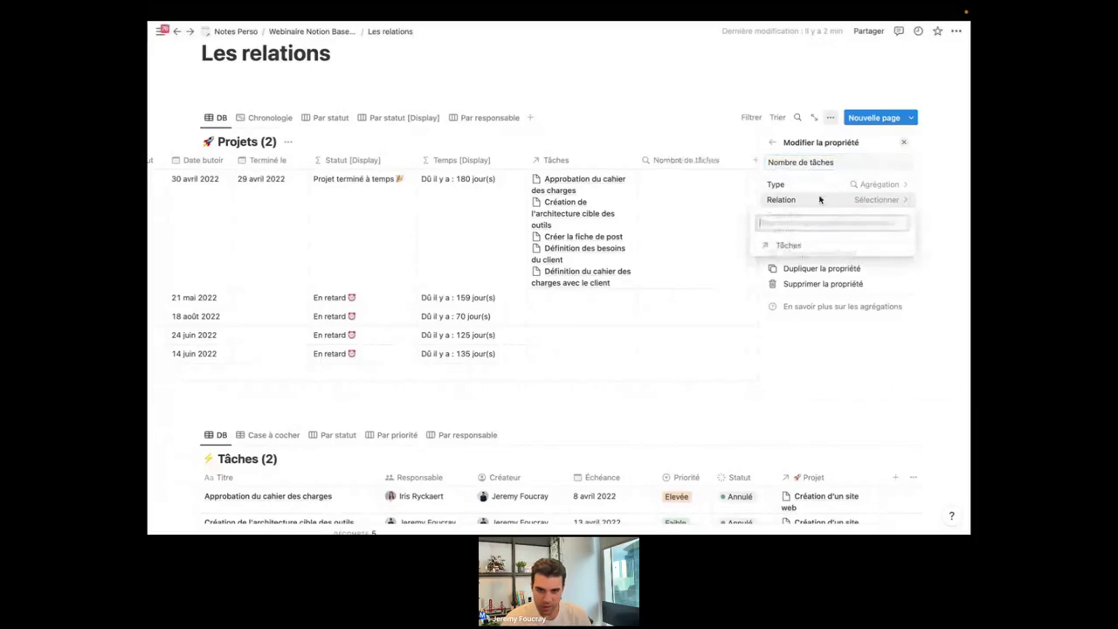
{"action": "left_click", "coordinate": [789, 245]}
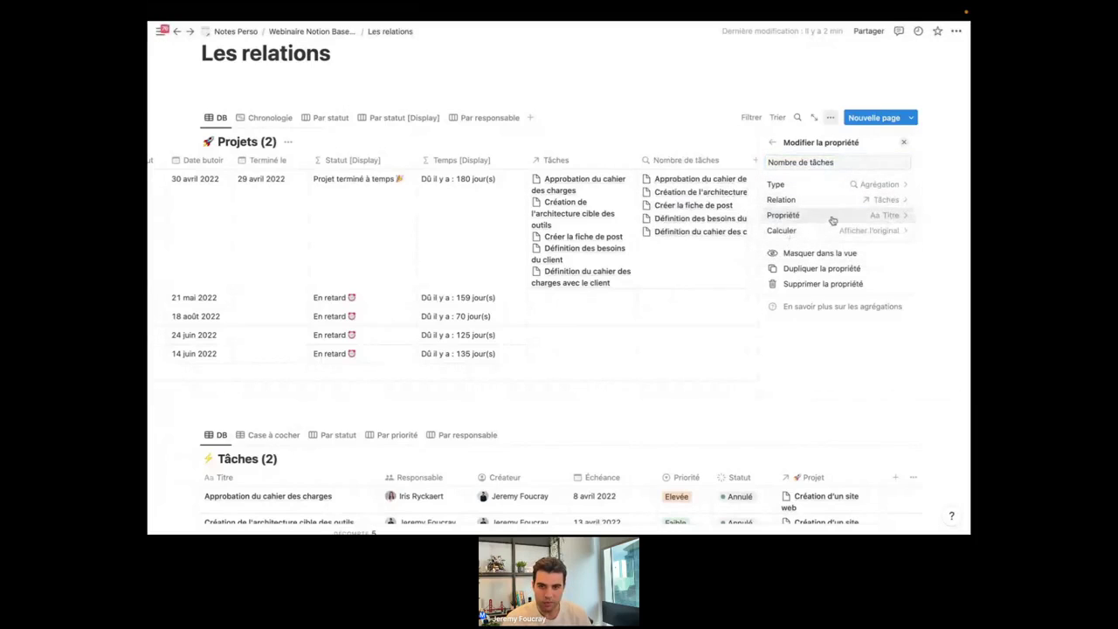
{"action": "left_click", "coordinate": [835, 220]}
{"action": "left_click", "coordinate": [836, 220]}
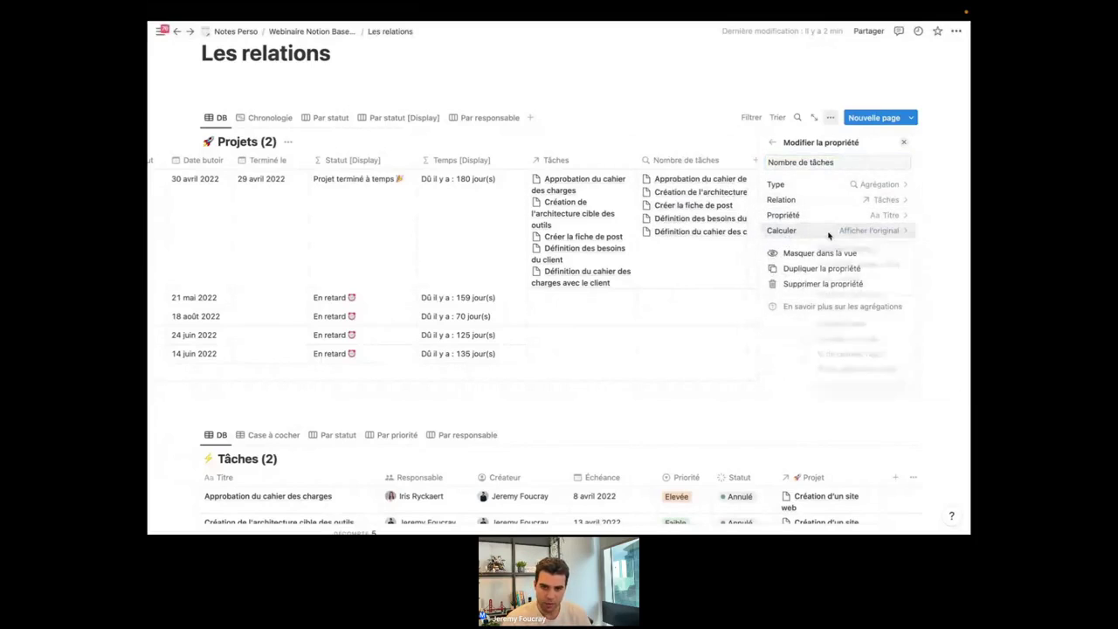
{"action": "left_click", "coordinate": [829, 232]}
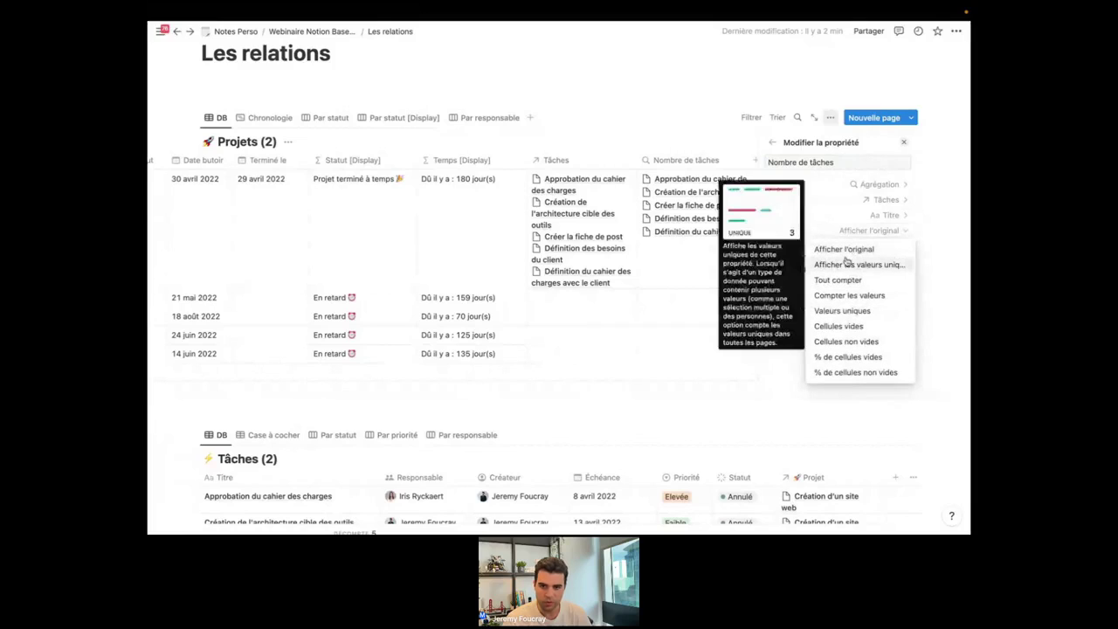
{"action": "left_click", "coordinate": [840, 281]}
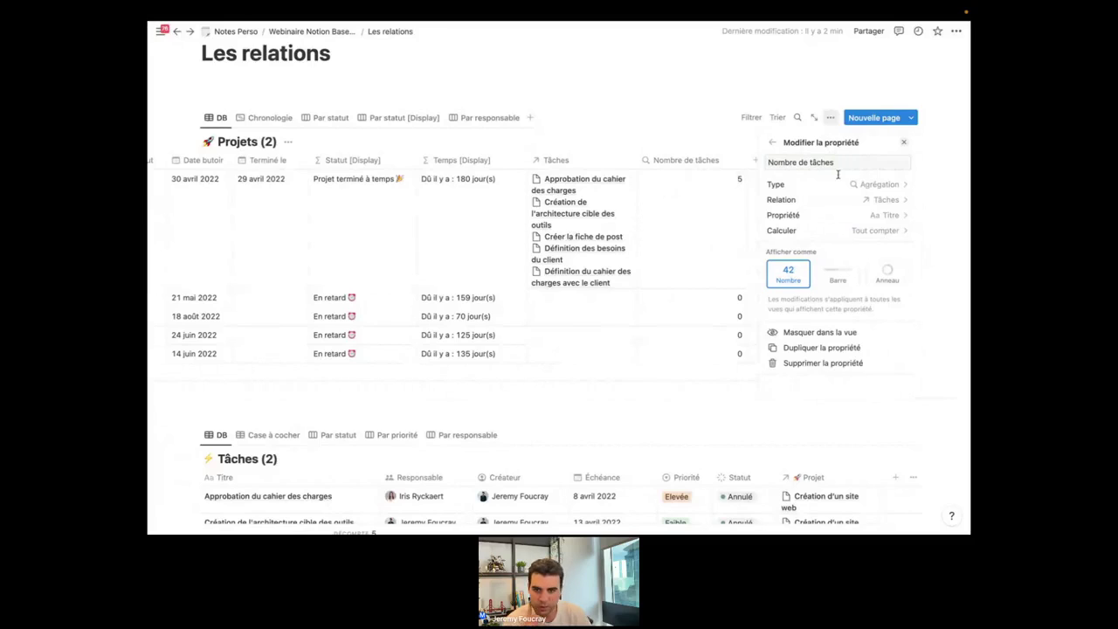
{"action": "left_click", "coordinate": [828, 215]}
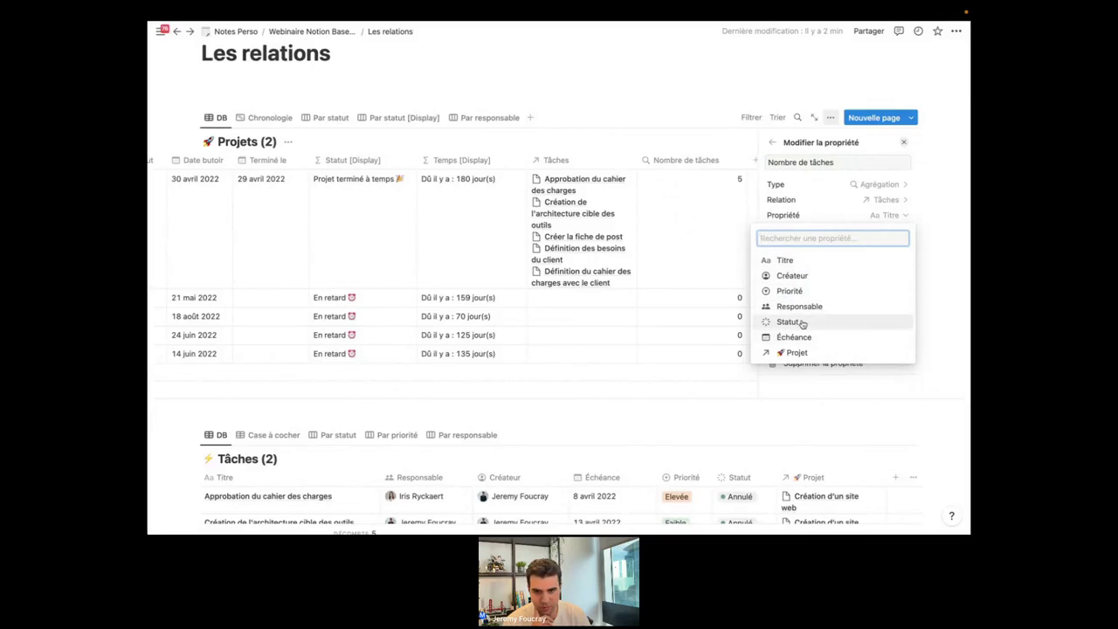
Aggregate task Statut as Pourcentage par groupe for Complete, giving 80 % for the first project.
{"action": "left_click", "coordinate": [789, 322]}
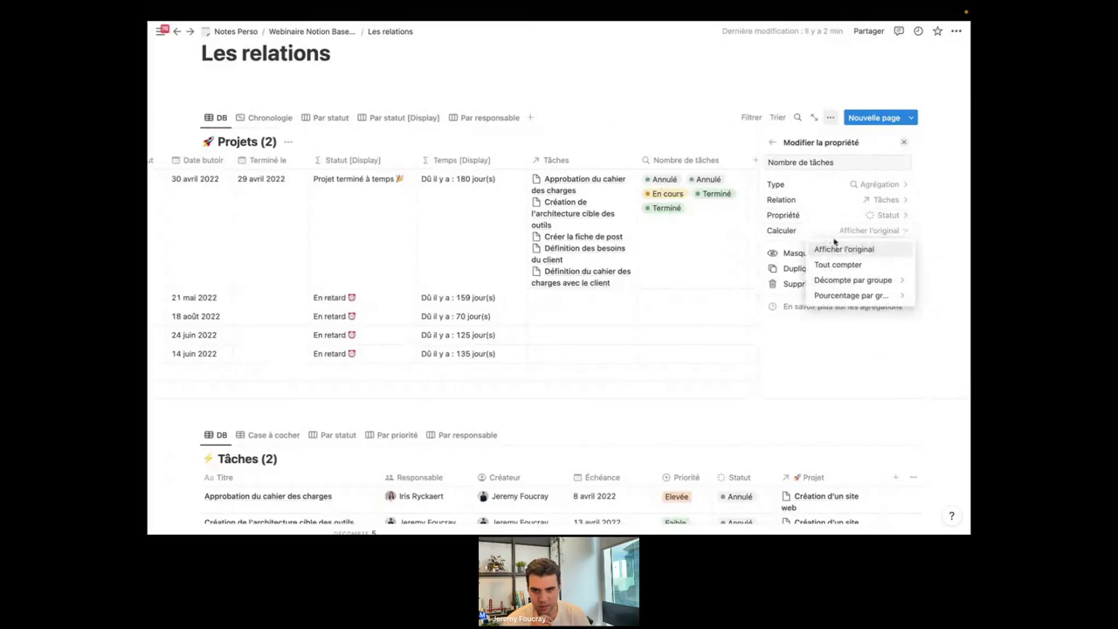
{"action": "mouse_move", "coordinate": [846, 285]}
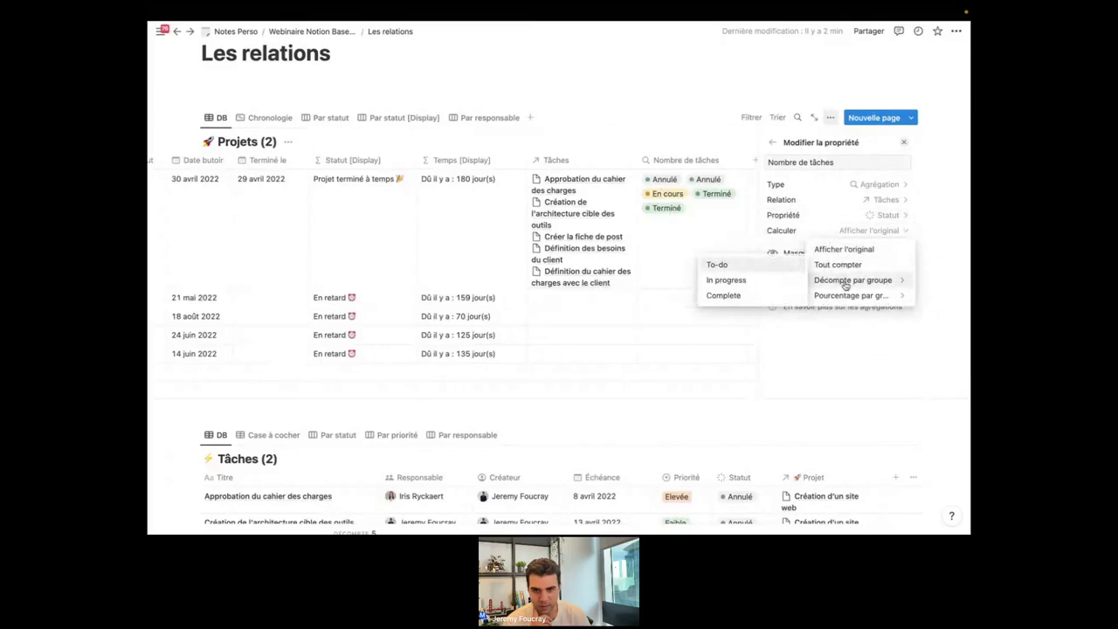
{"action": "left_click", "coordinate": [761, 300]}
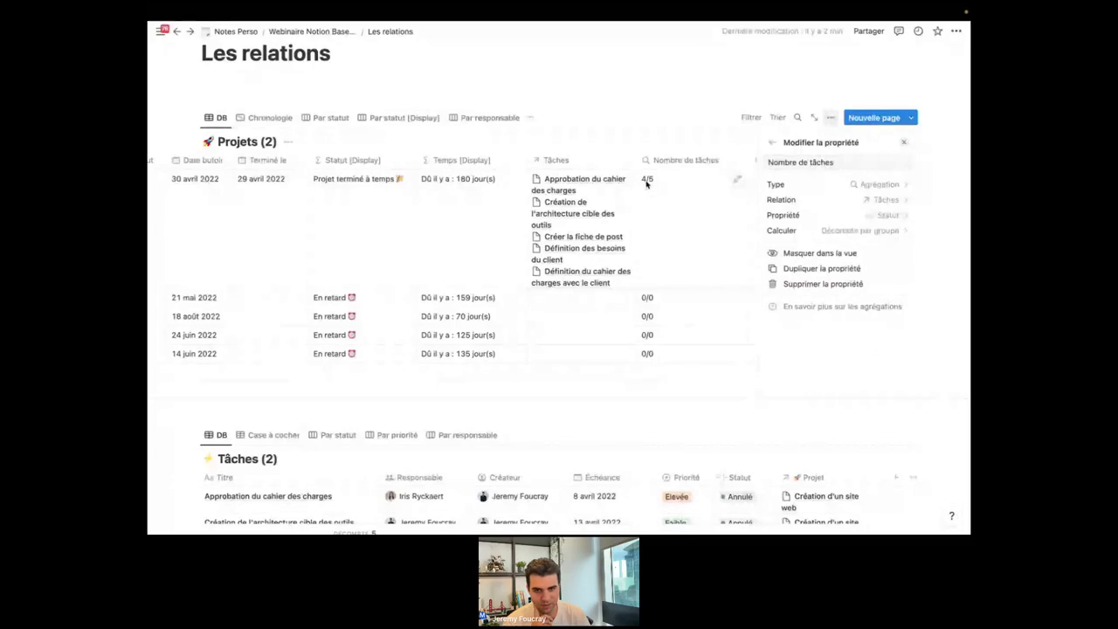
{"action": "left_click", "coordinate": [842, 233]}
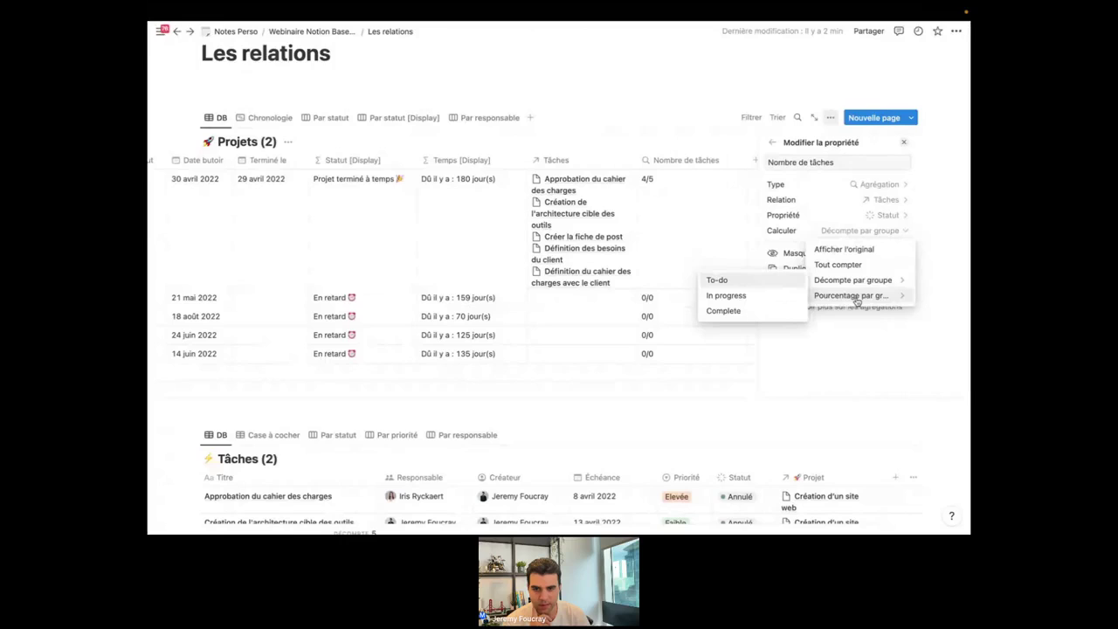
{"action": "left_click", "coordinate": [728, 312]}
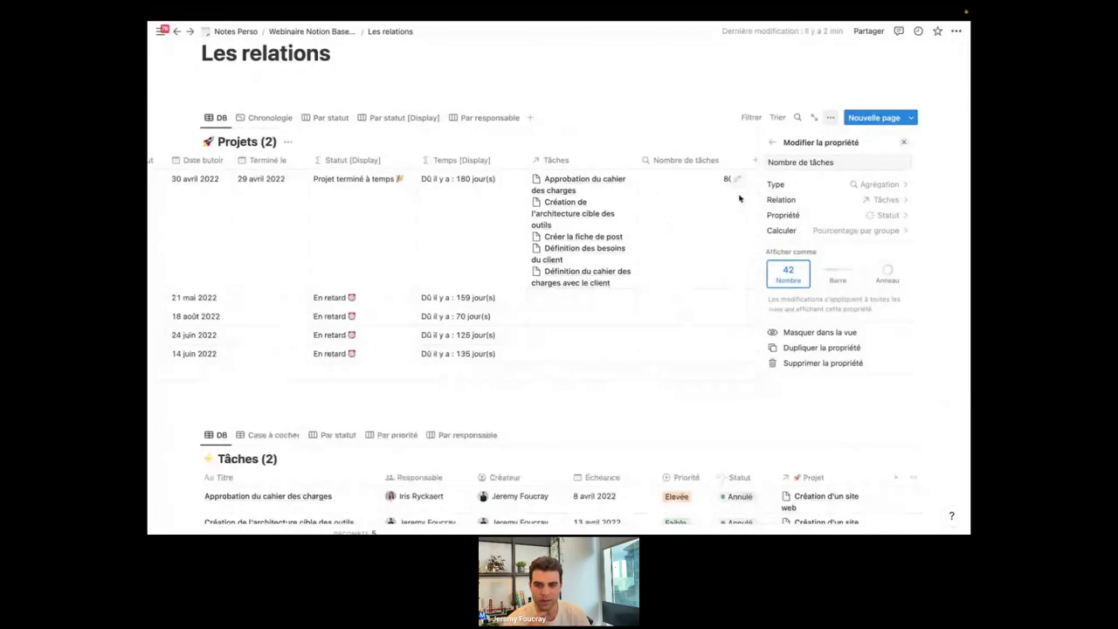
Close the property panel and open the Nombre de tâches column header menu.
{"action": "left_click", "coordinate": [676, 104]}
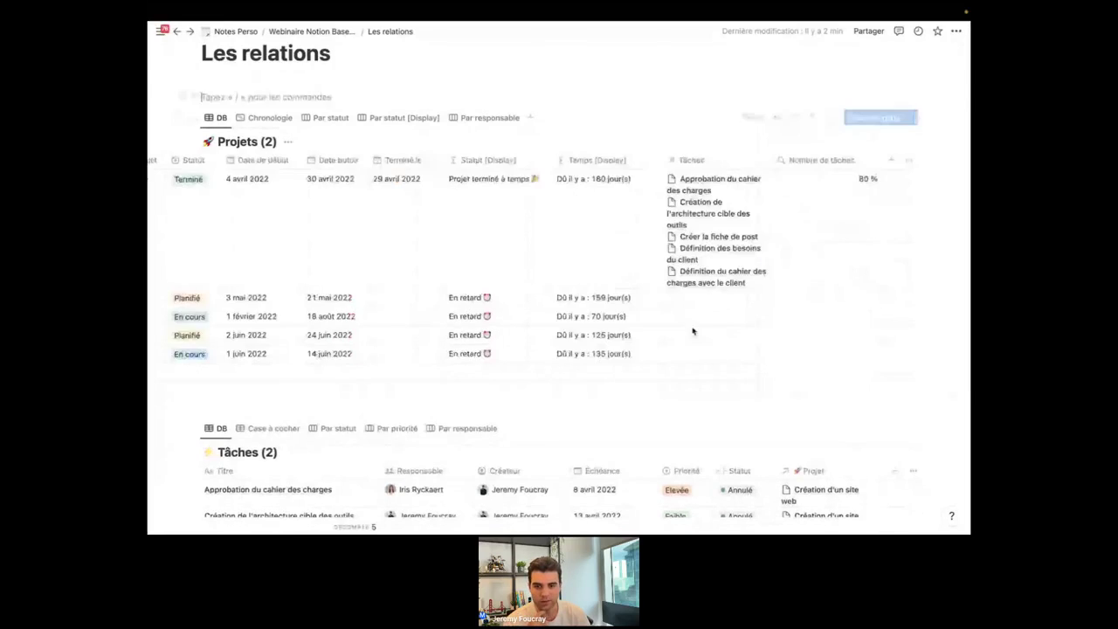
{"action": "scroll", "coordinate": [699, 332], "scroll_direction": "down", "scroll_amount": 4}
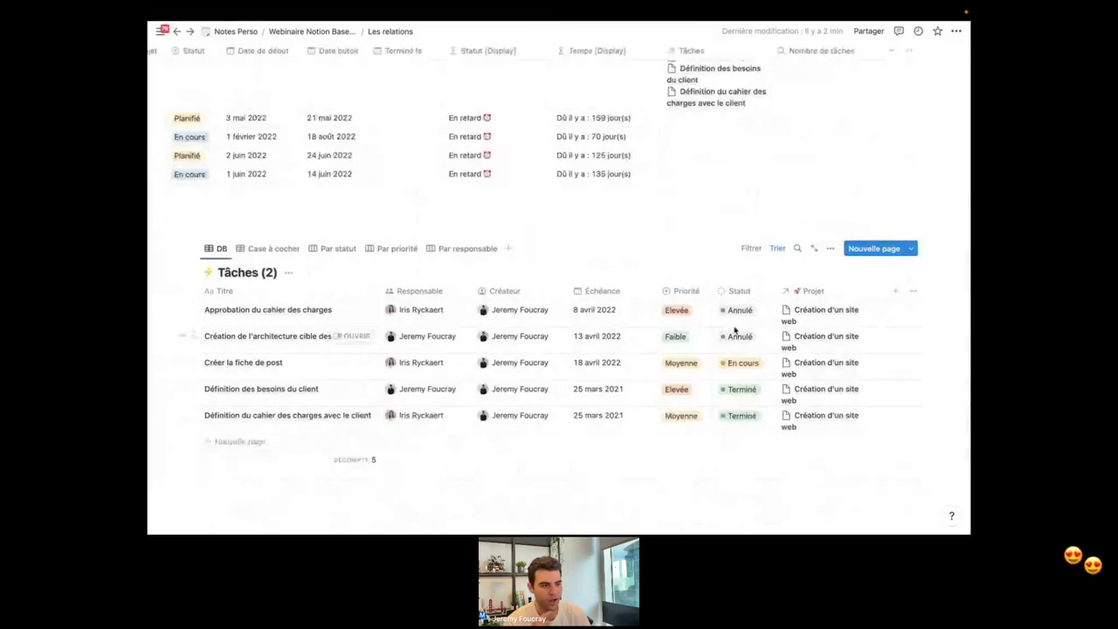
{"action": "scroll", "coordinate": [740, 321], "scroll_direction": "up", "scroll_amount": 5}
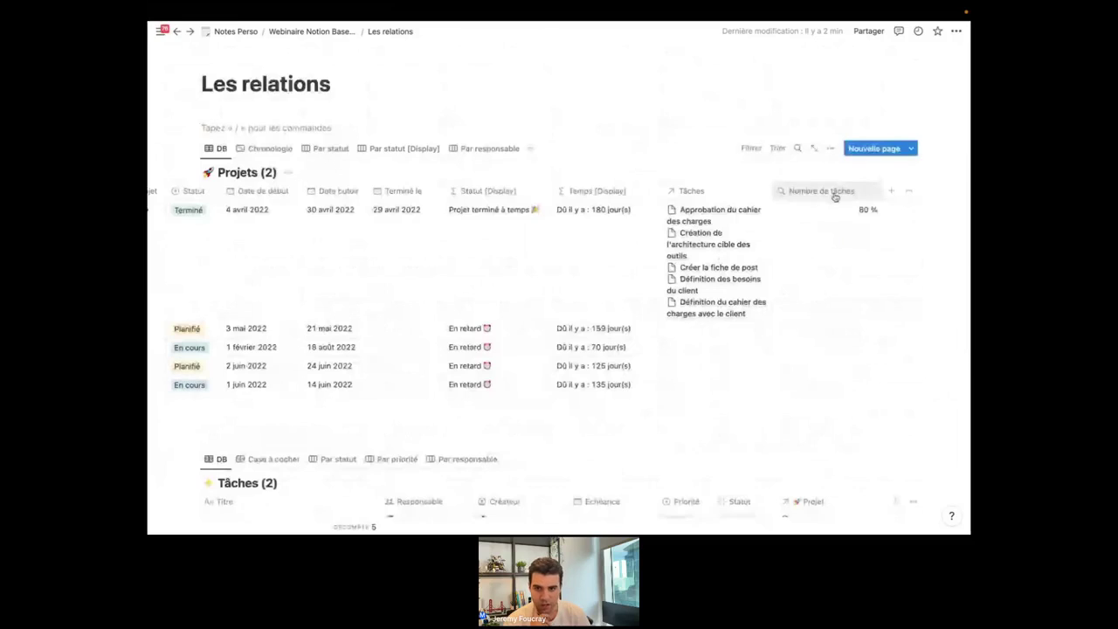
{"action": "left_click", "coordinate": [865, 212]}
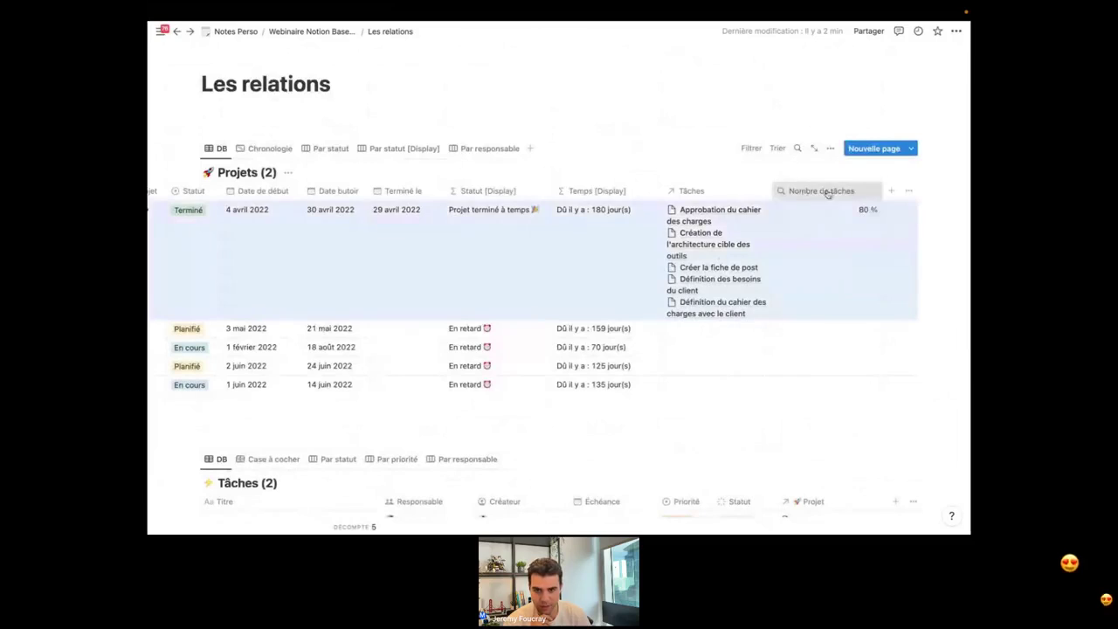
{"action": "left_click", "coordinate": [828, 191]}
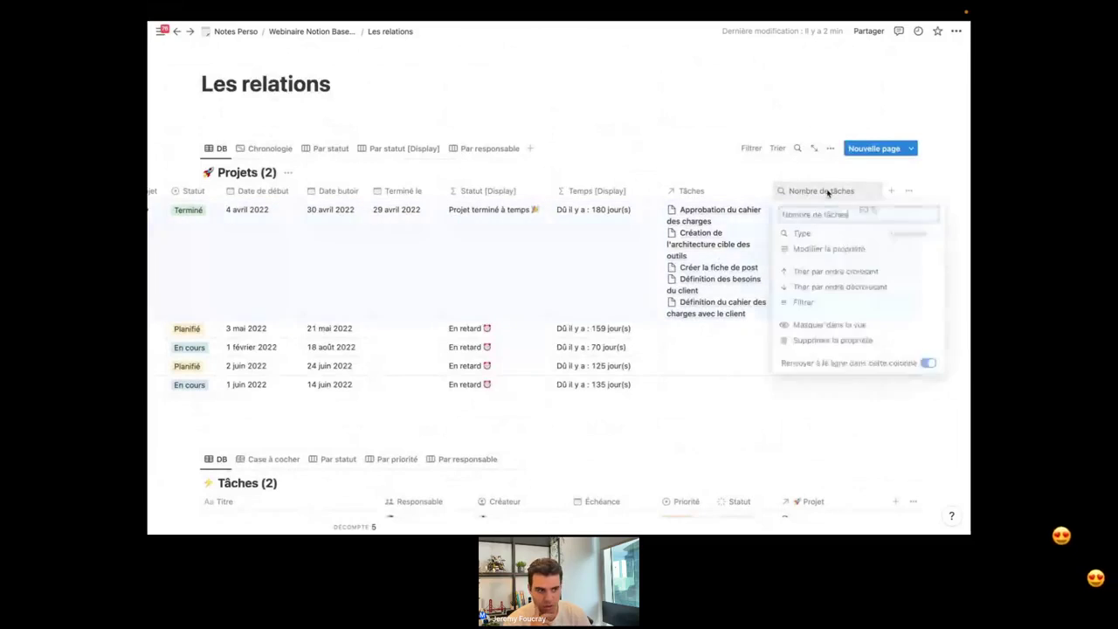
Set Nombre de tâches to display as an Anneau in Bleu, after trying Barre and Jaune.
{"action": "left_click", "coordinate": [829, 249]}
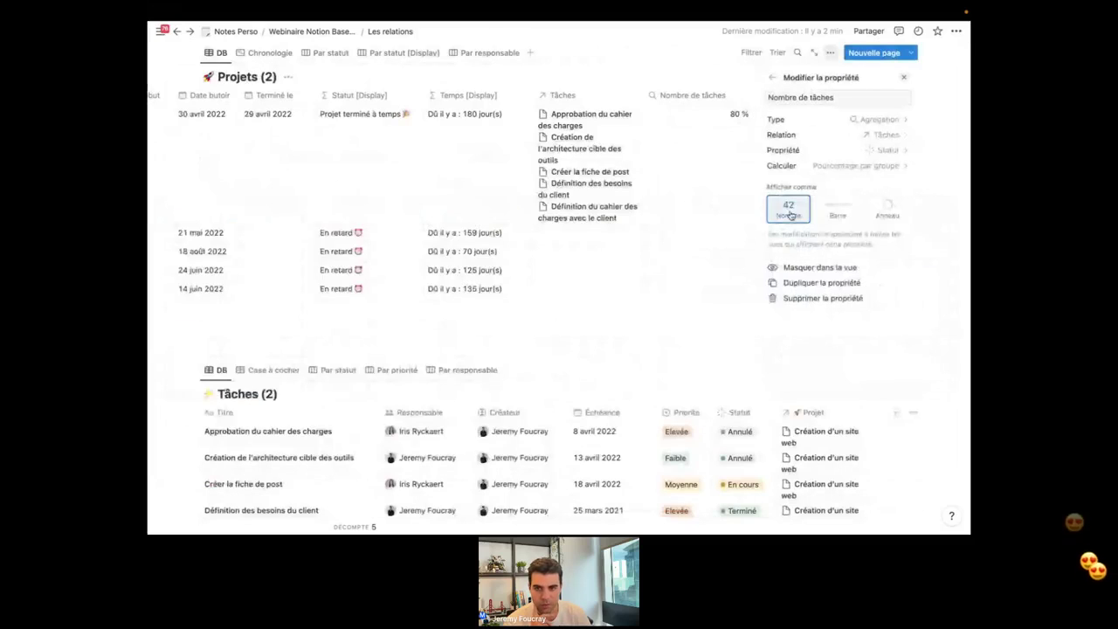
{"action": "left_click", "coordinate": [838, 211]}
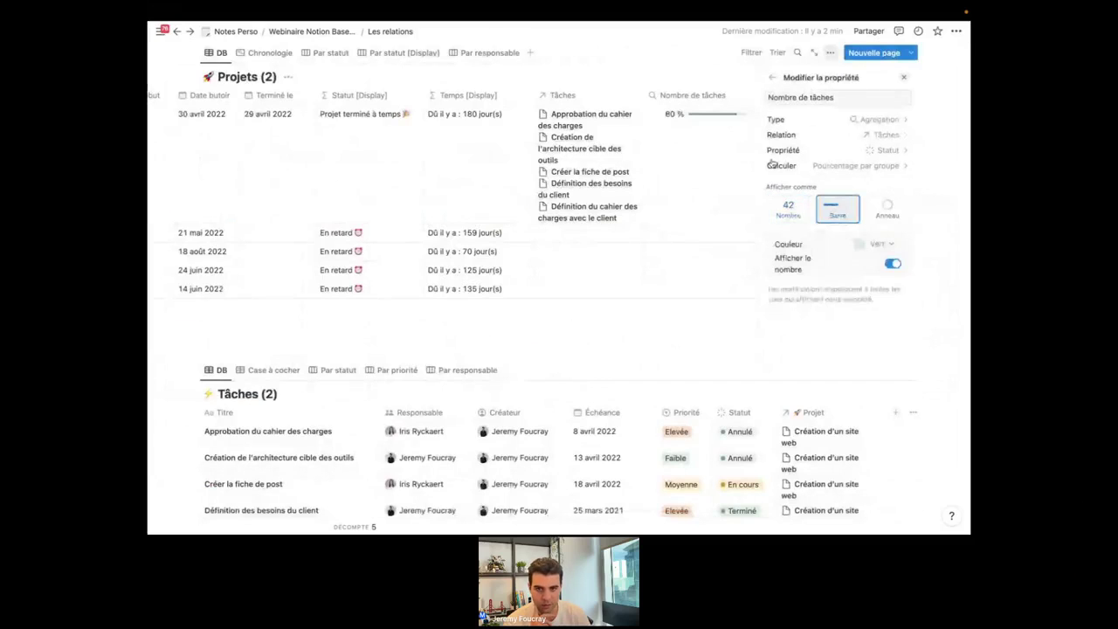
{"action": "left_click", "coordinate": [890, 212]}
{"action": "left_click", "coordinate": [879, 246]}
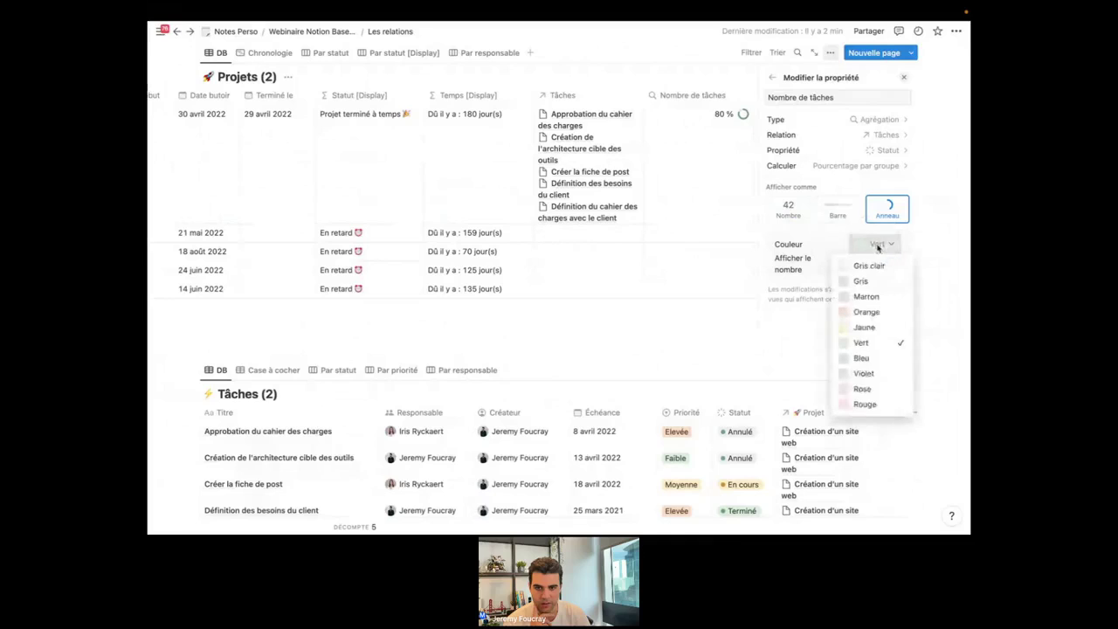
{"action": "left_click", "coordinate": [865, 327]}
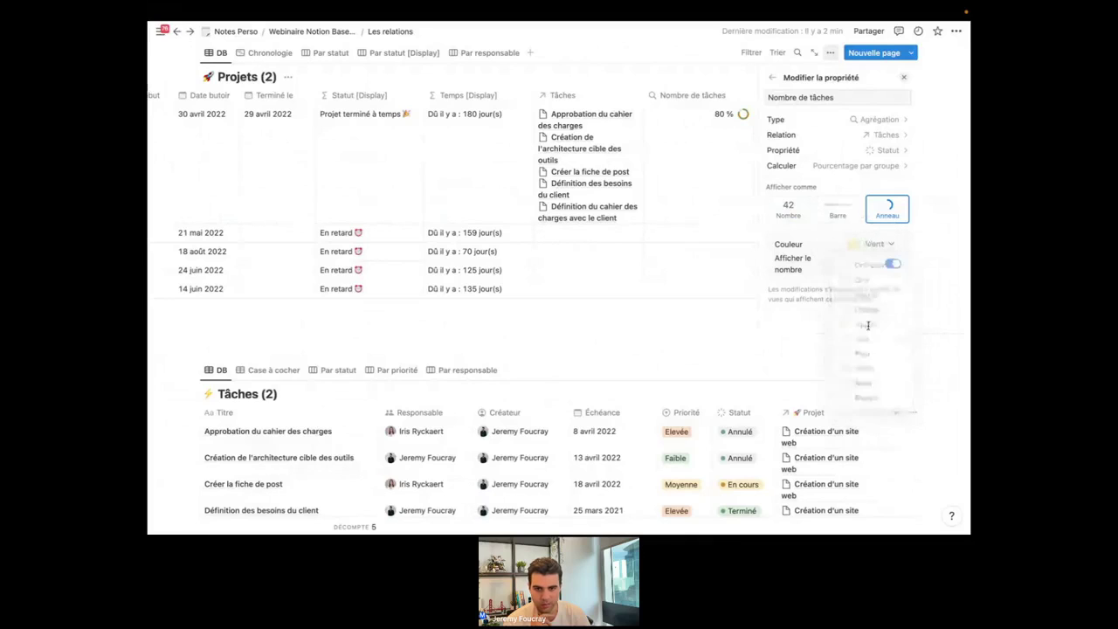
{"action": "left_click", "coordinate": [883, 248]}
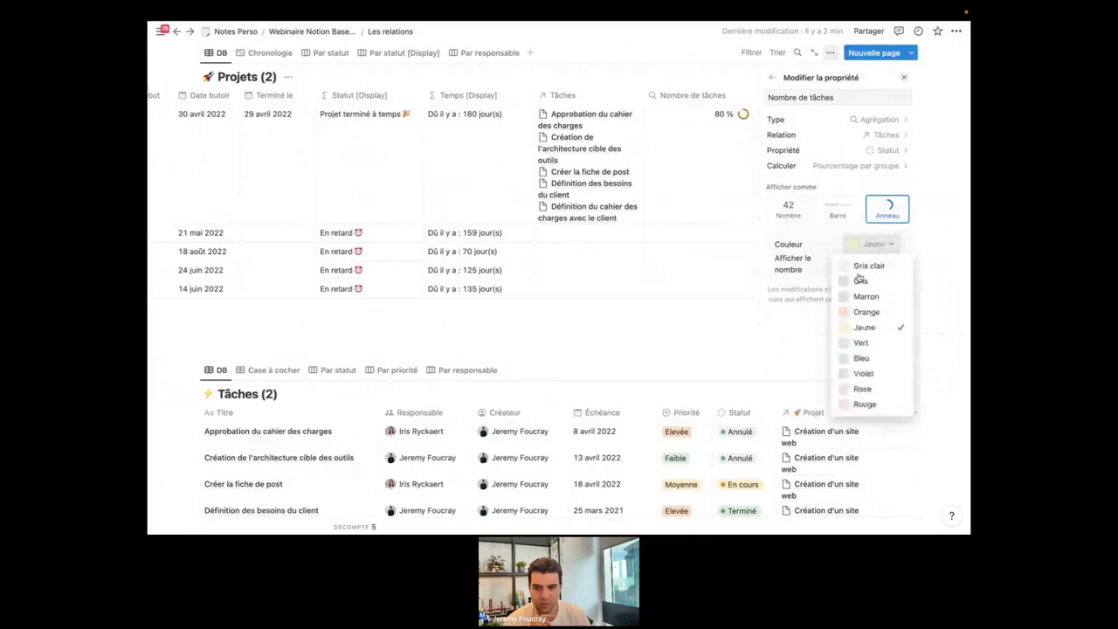
{"action": "left_click", "coordinate": [863, 356]}
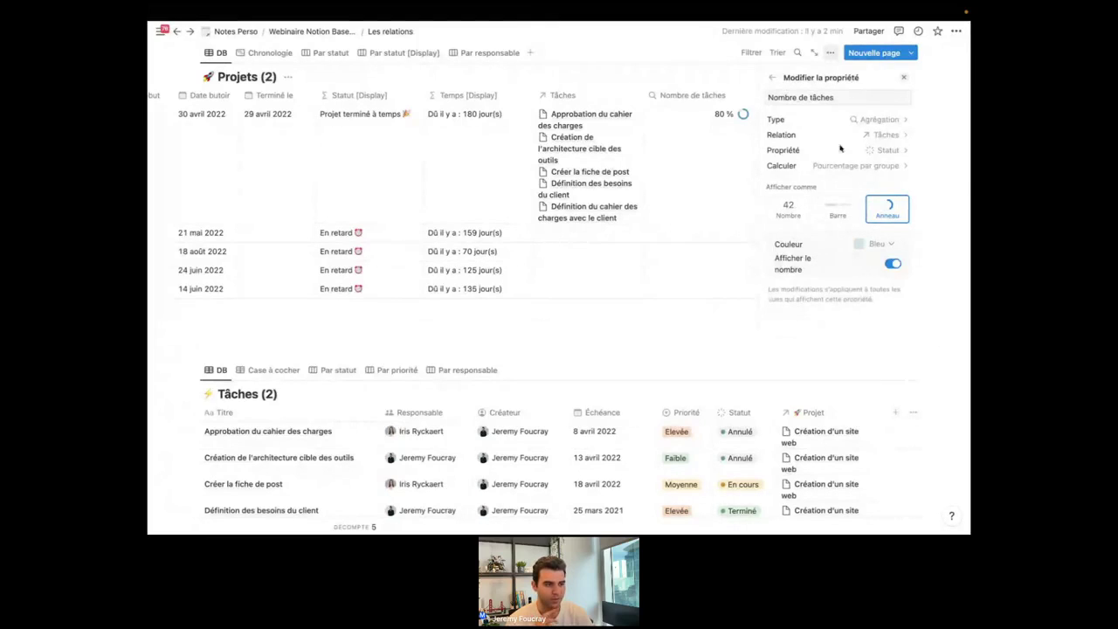
{"action": "mouse_move", "coordinate": [861, 14]}
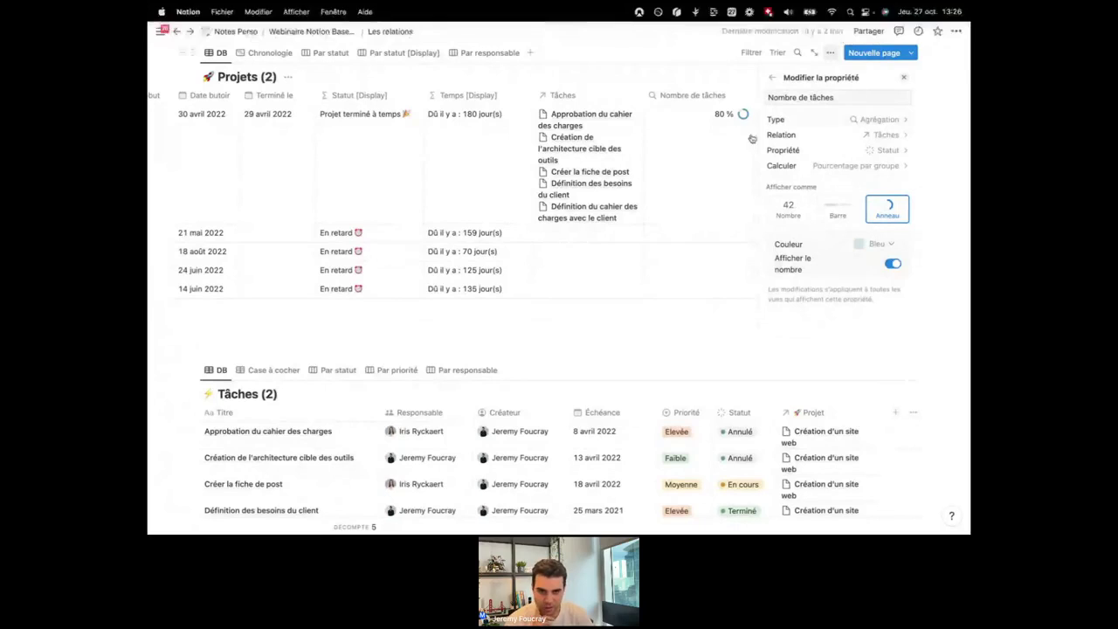
Close the Modifier la propriété panel and return to 'Webinaire Notion Bases de données' via the breadcrumb.
{"action": "scroll", "coordinate": [708, 166], "scroll_direction": "left", "scroll_amount": 2}
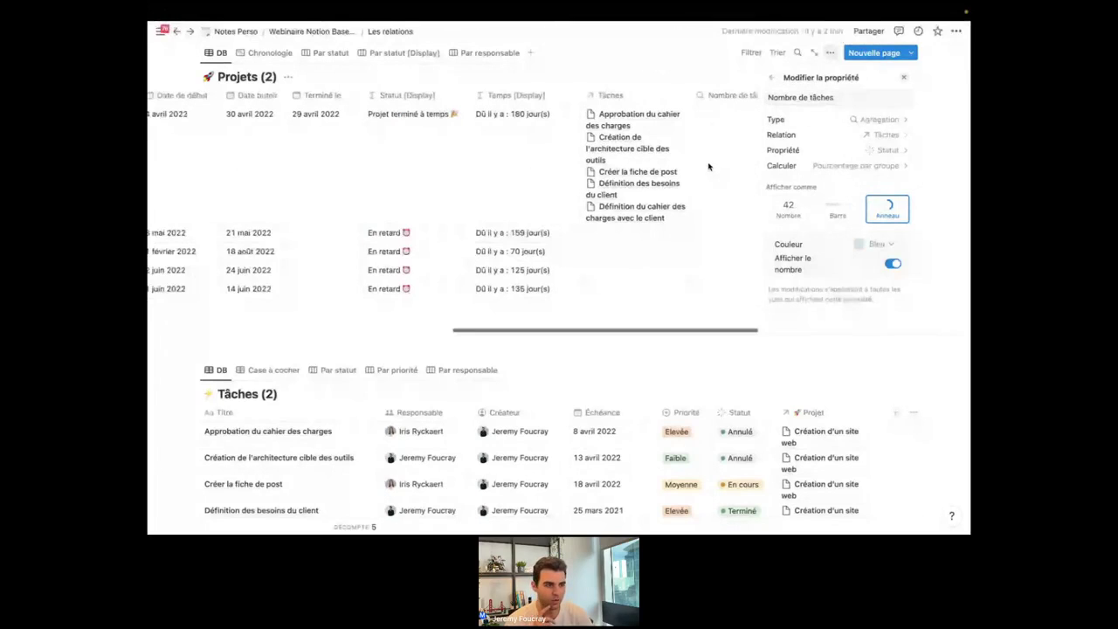
{"action": "scroll", "coordinate": [709, 166], "scroll_direction": "right", "scroll_amount": 2}
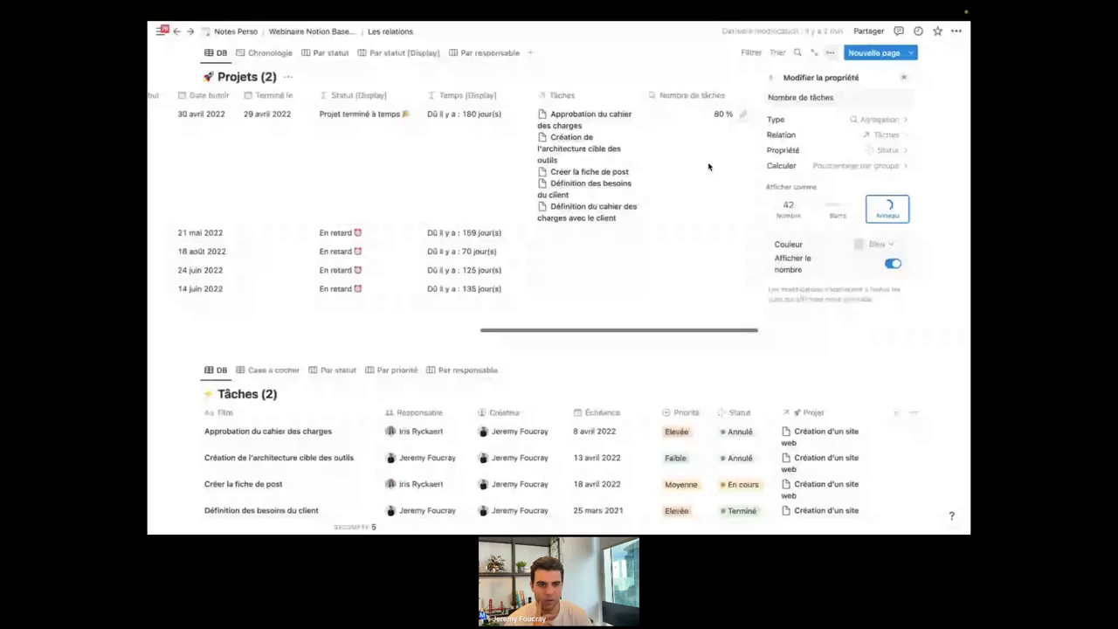
{"action": "scroll", "coordinate": [709, 166], "scroll_direction": "left", "scroll_amount": 1}
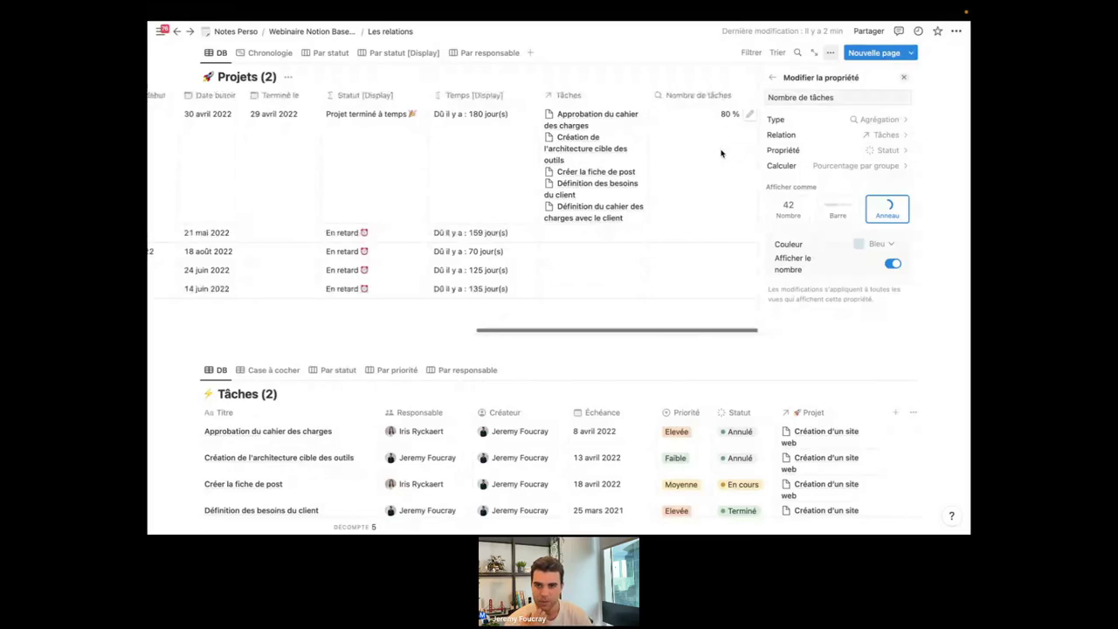
{"action": "left_click", "coordinate": [902, 79]}
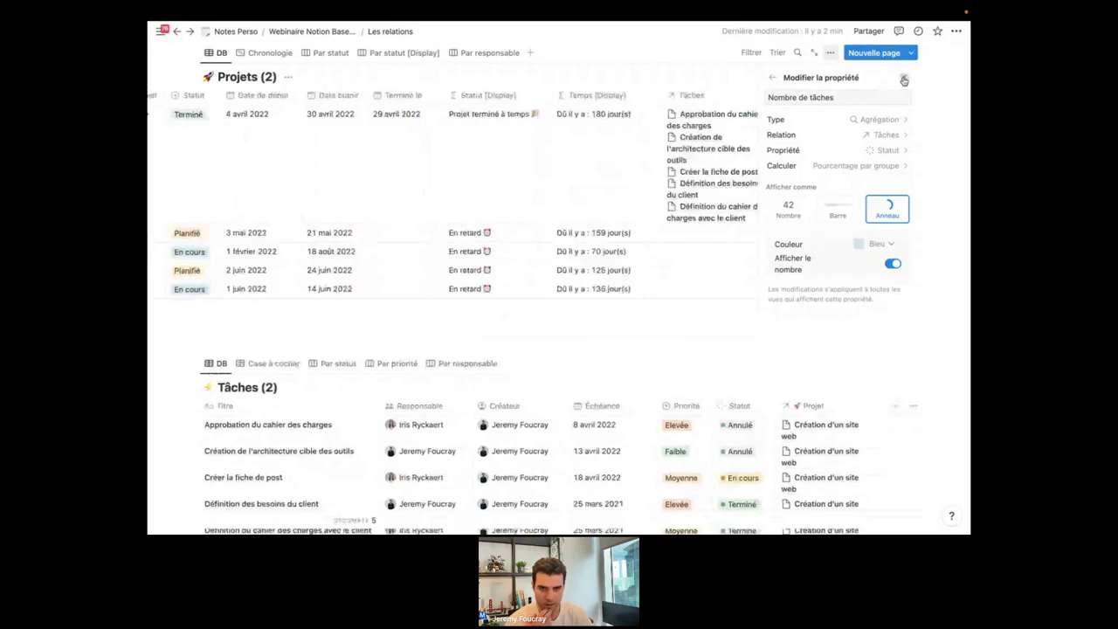
{"action": "scroll", "coordinate": [644, 223], "scroll_direction": "left", "scroll_amount": 2}
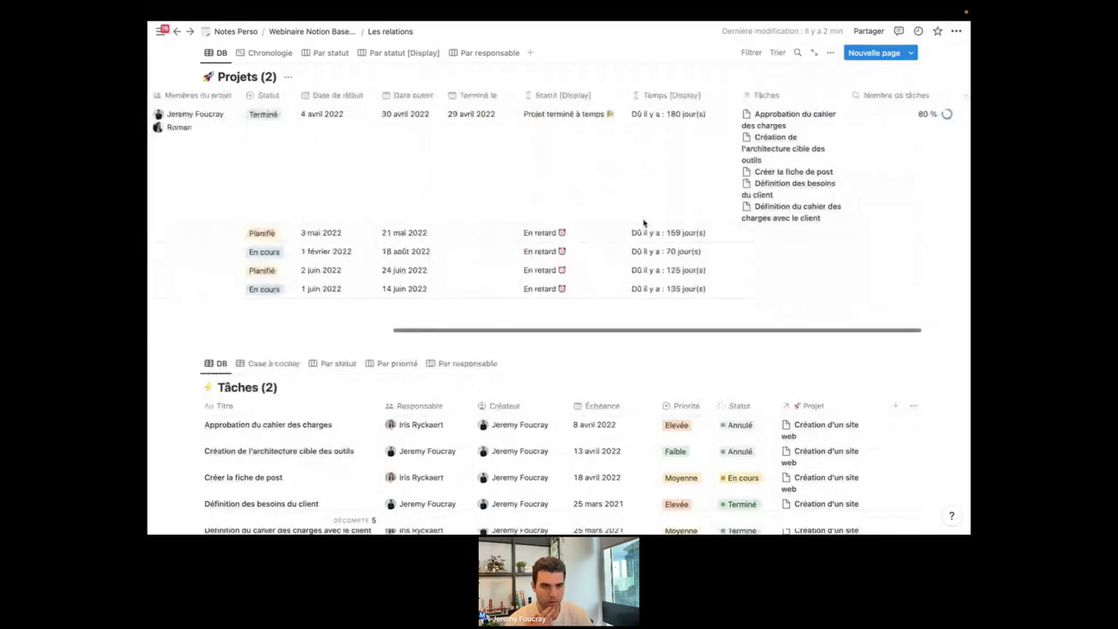
{"action": "scroll", "coordinate": [644, 223], "scroll_direction": "left", "scroll_amount": 10}
{"action": "scroll", "coordinate": [644, 224], "scroll_direction": "right", "scroll_amount": 10}
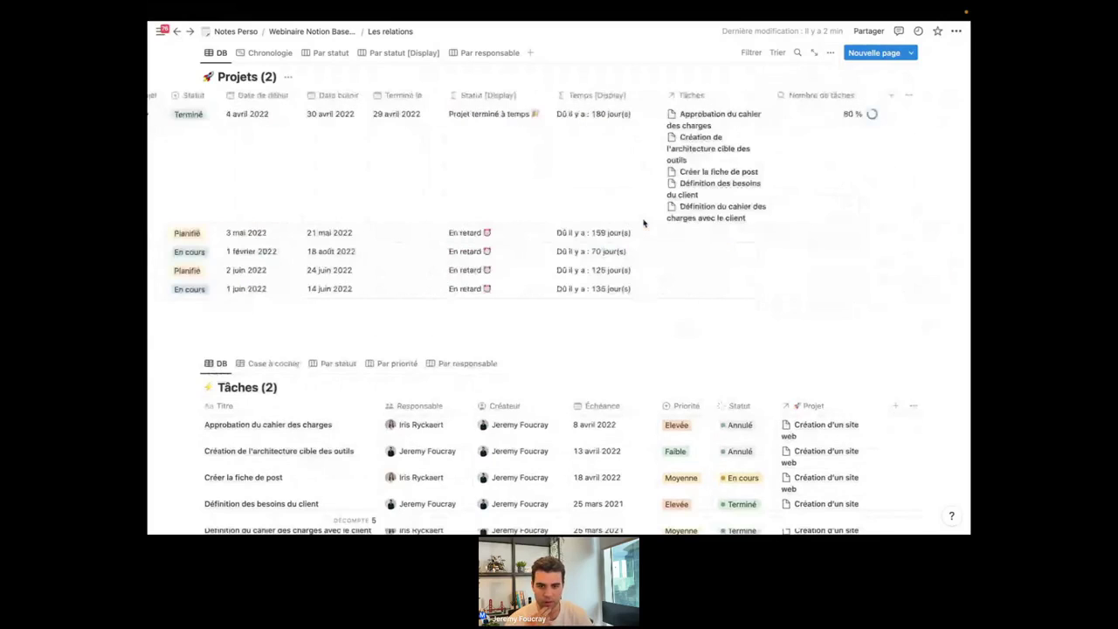
{"action": "scroll", "coordinate": [690, 229], "scroll_direction": "down", "scroll_amount": 1}
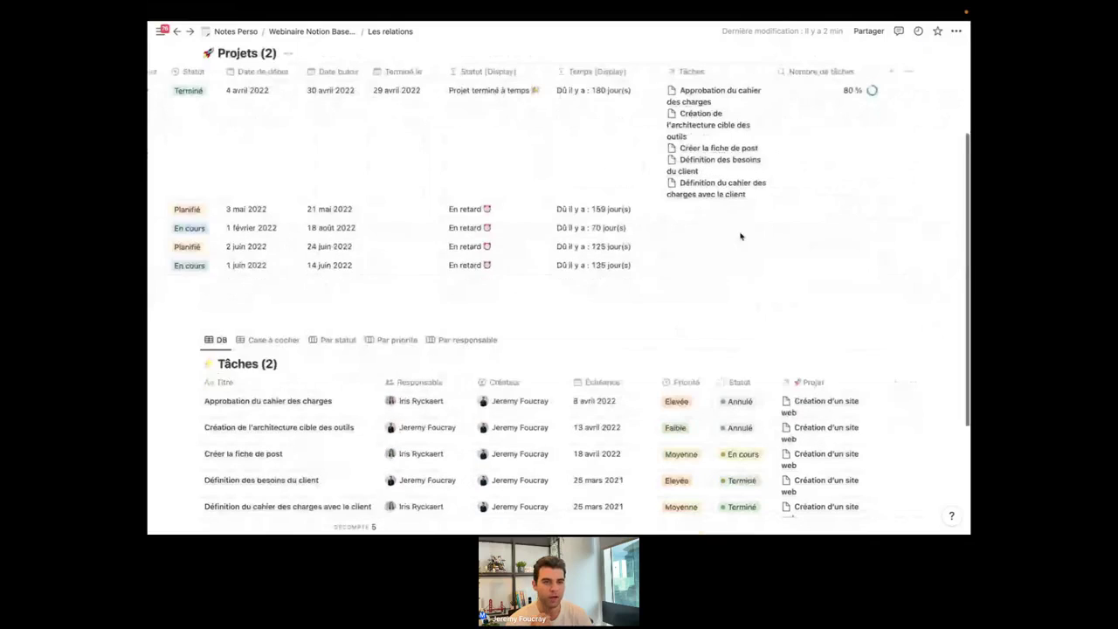
{"action": "scroll", "coordinate": [319, 53], "scroll_direction": "up", "scroll_amount": 3}
{"action": "left_click", "coordinate": [320, 33]}
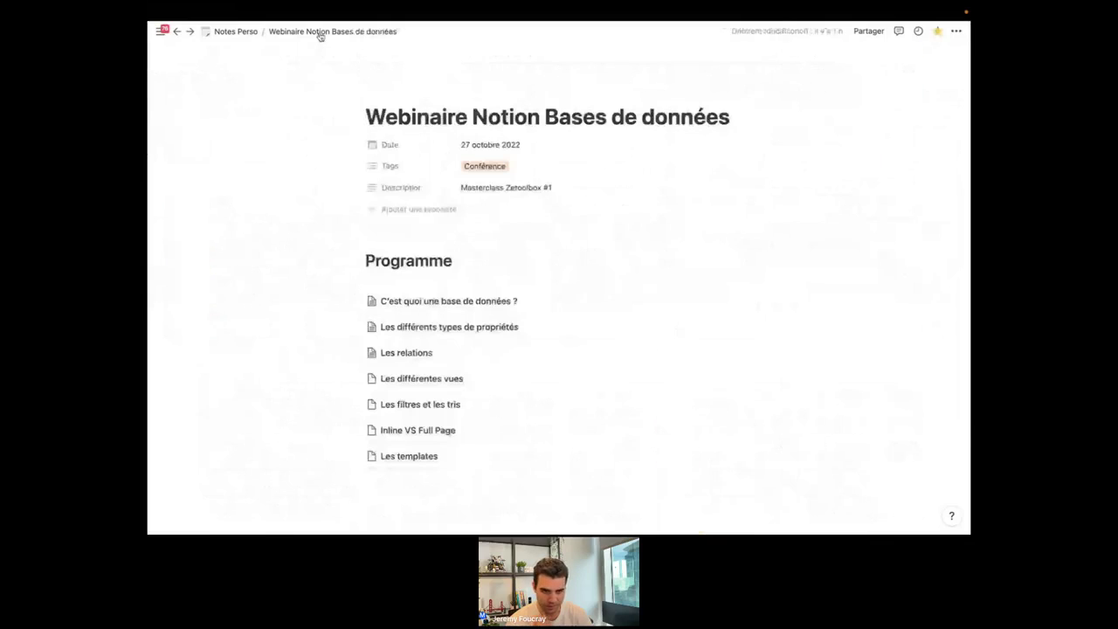
Open the Les relations page and copy a link to the Projets database.
{"action": "scroll", "coordinate": [661, 329], "scroll_direction": "down", "scroll_amount": 3}
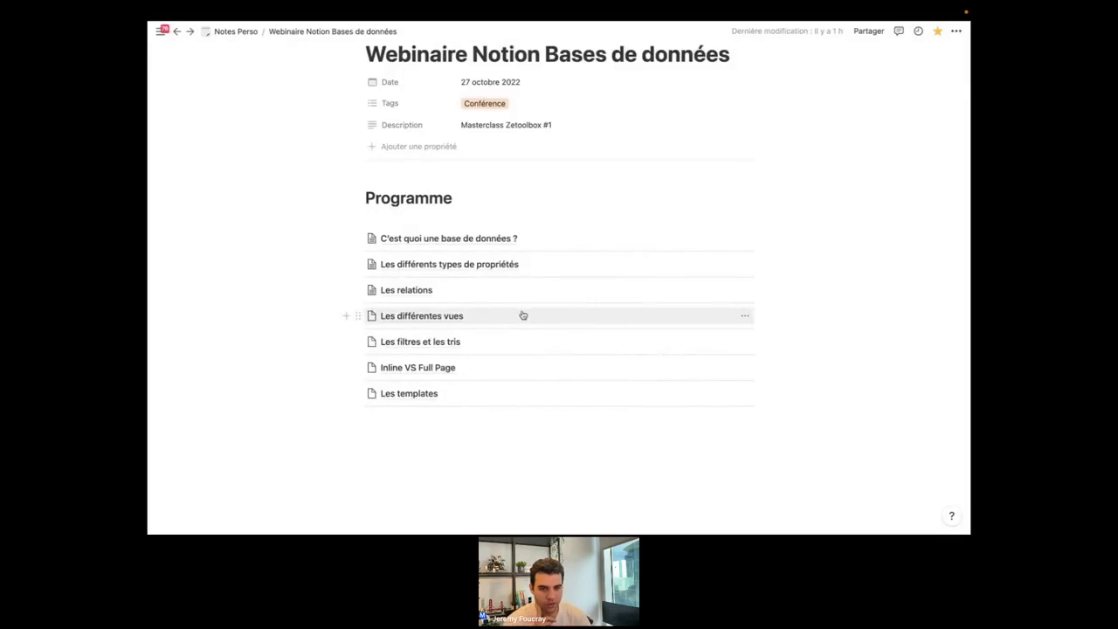
{"action": "left_click", "coordinate": [429, 292]}
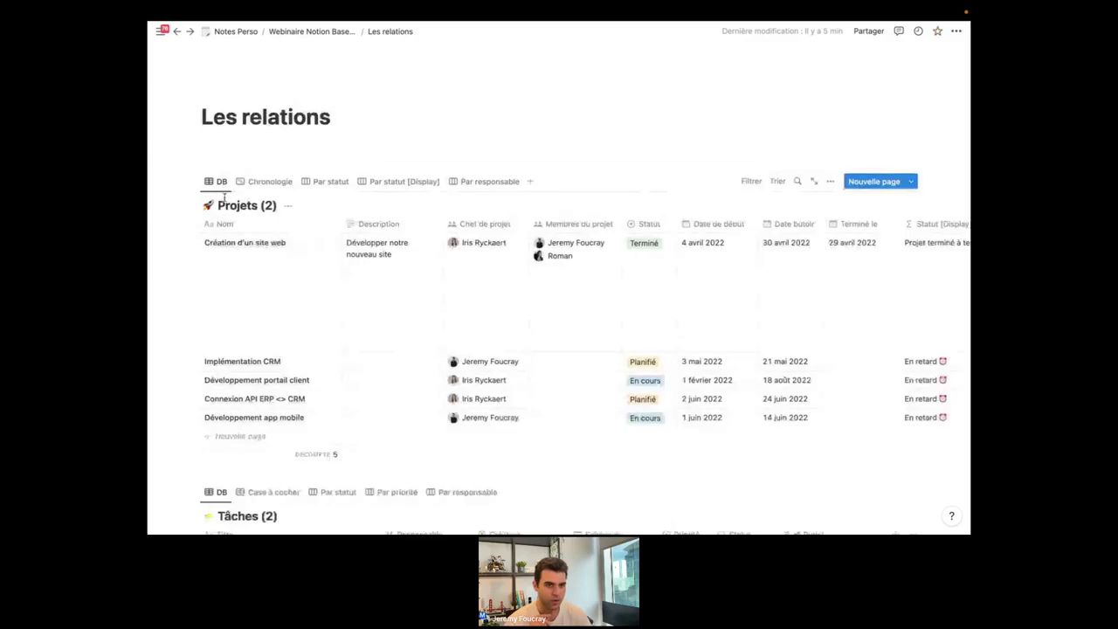
{"action": "left_click", "coordinate": [194, 185]}
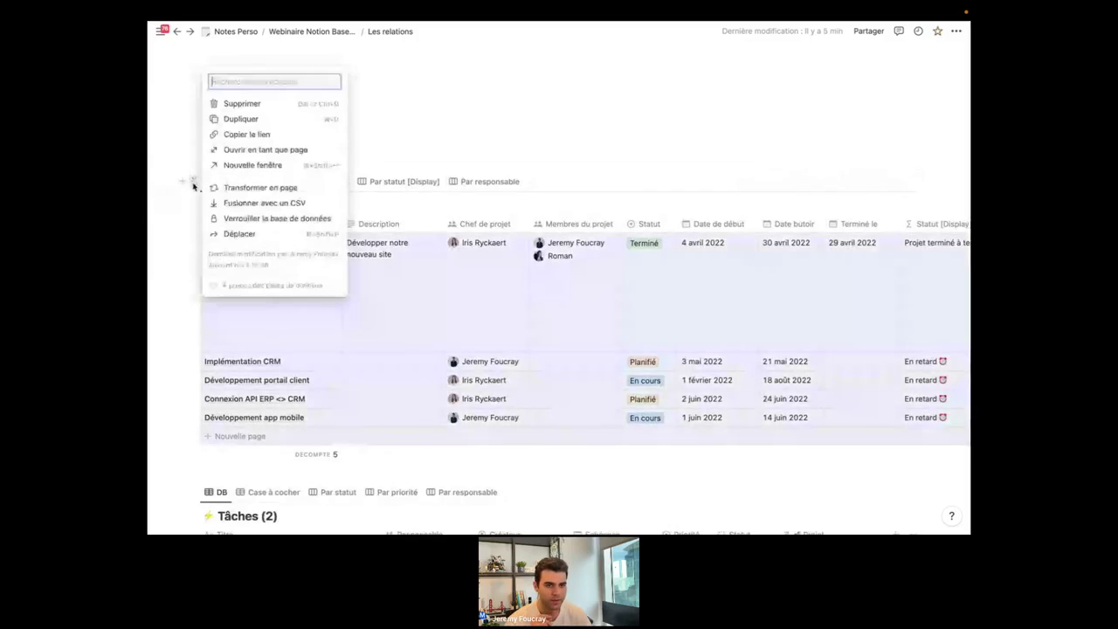
{"action": "left_click", "coordinate": [248, 133]}
{"action": "scroll", "coordinate": [232, 321], "scroll_direction": "down", "scroll_amount": 4}
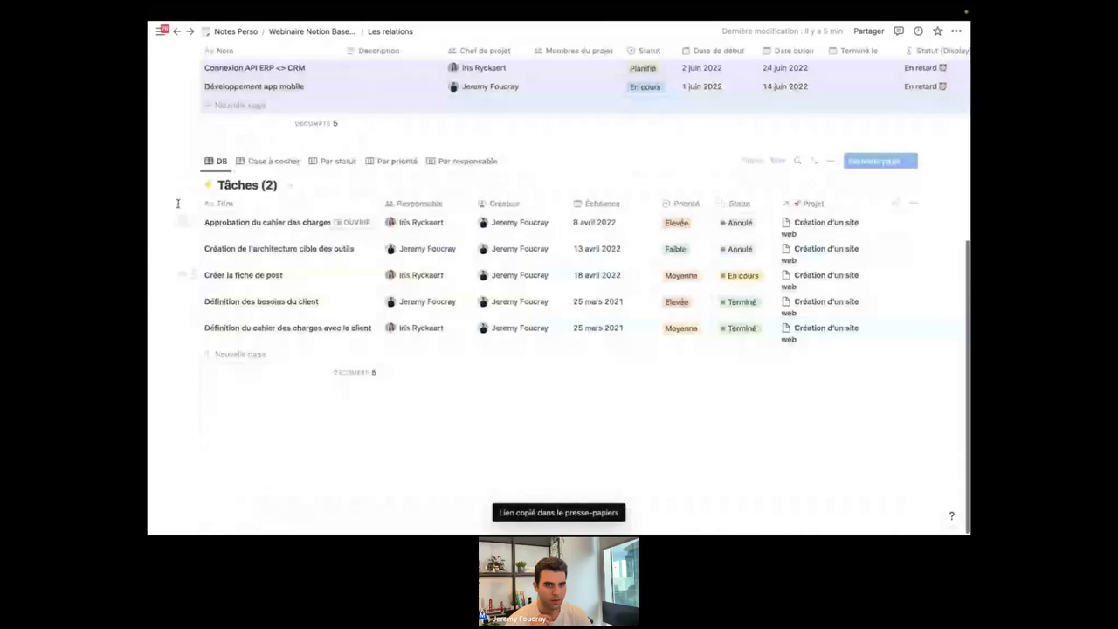
{"action": "left_click", "coordinate": [192, 161]}
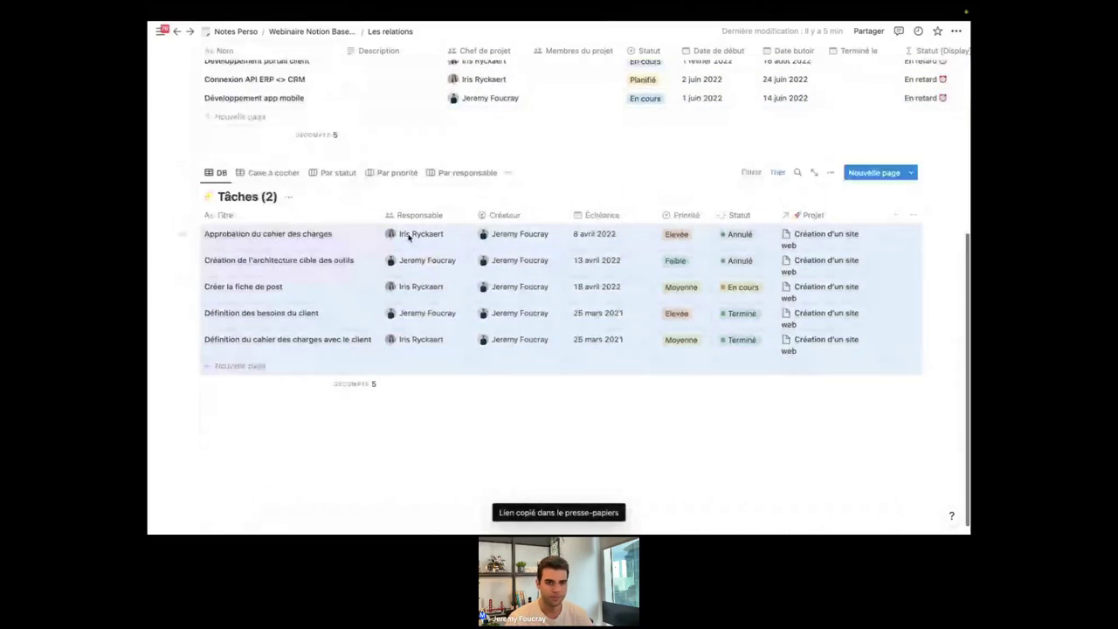
{"action": "scroll", "coordinate": [298, 73], "scroll_direction": "up", "scroll_amount": 3}
{"action": "scroll", "coordinate": [308, 92], "scroll_direction": "up", "scroll_amount": 1}
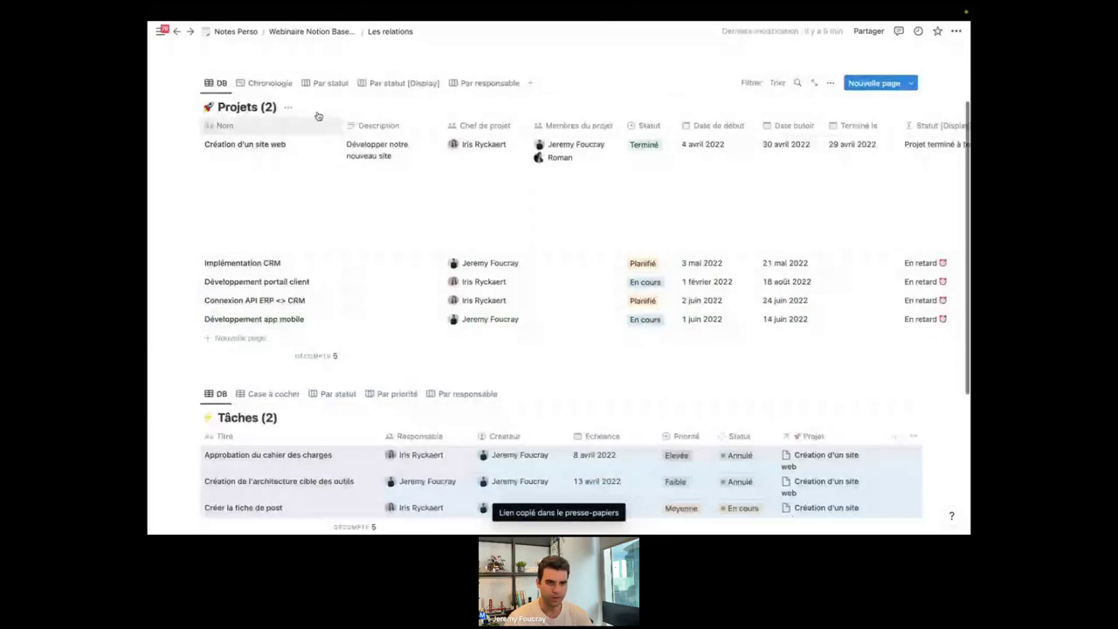
{"action": "scroll", "coordinate": [317, 111], "scroll_direction": "up", "scroll_amount": 2}
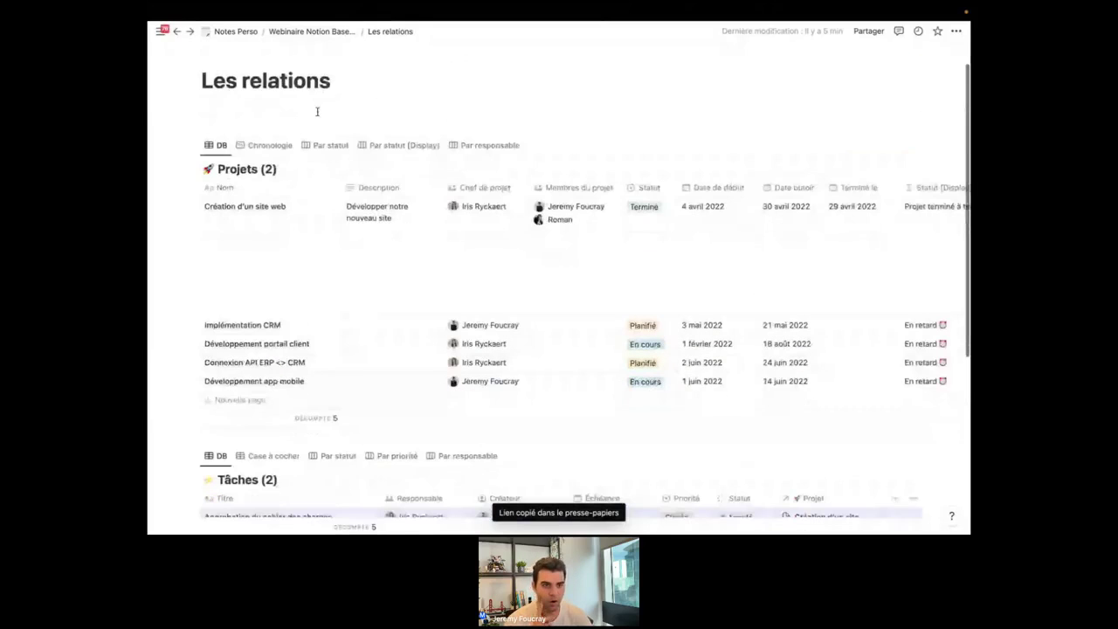
{"action": "scroll", "coordinate": [317, 112], "scroll_direction": "down", "scroll_amount": 2}
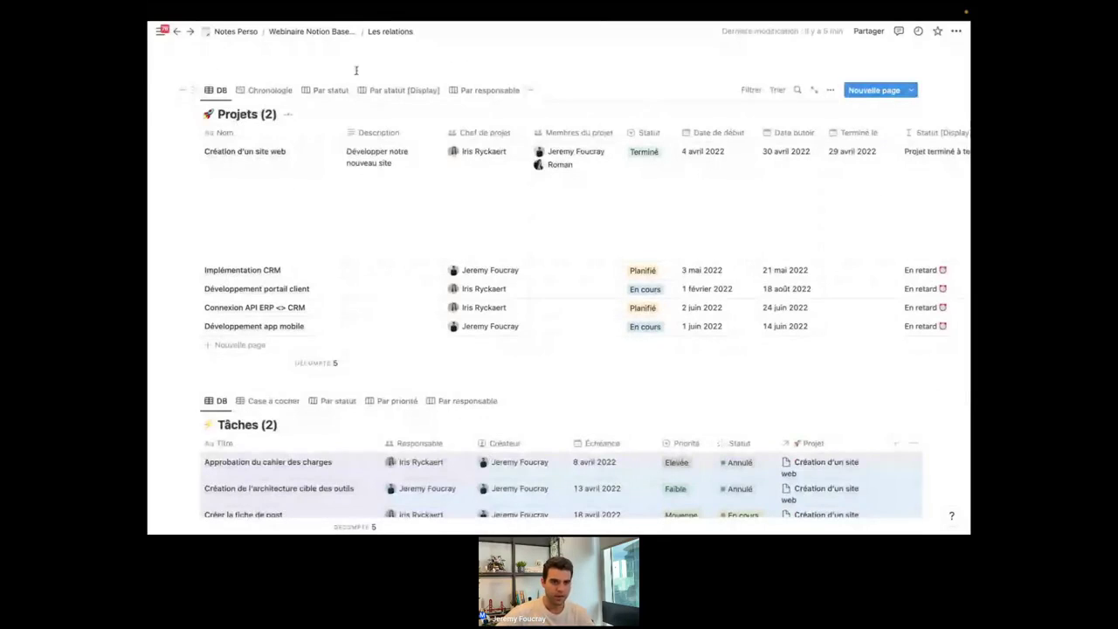
Show Projets in the Chronologie view with its side table, narrowed by dragging the divider.
{"action": "left_click", "coordinate": [262, 91]}
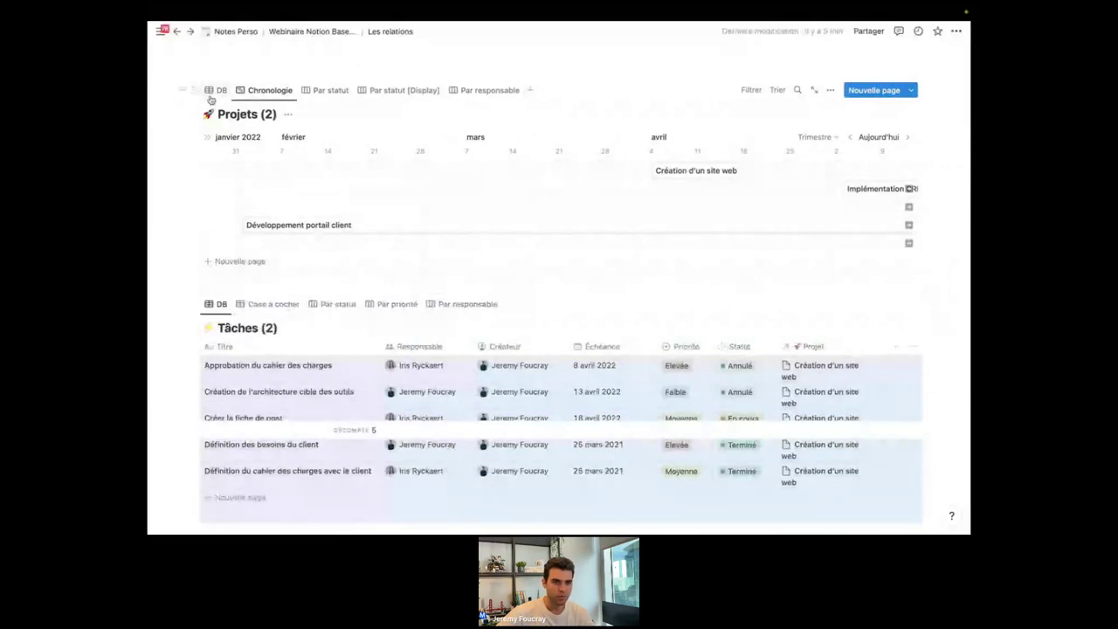
{"action": "left_click", "coordinate": [212, 93]}
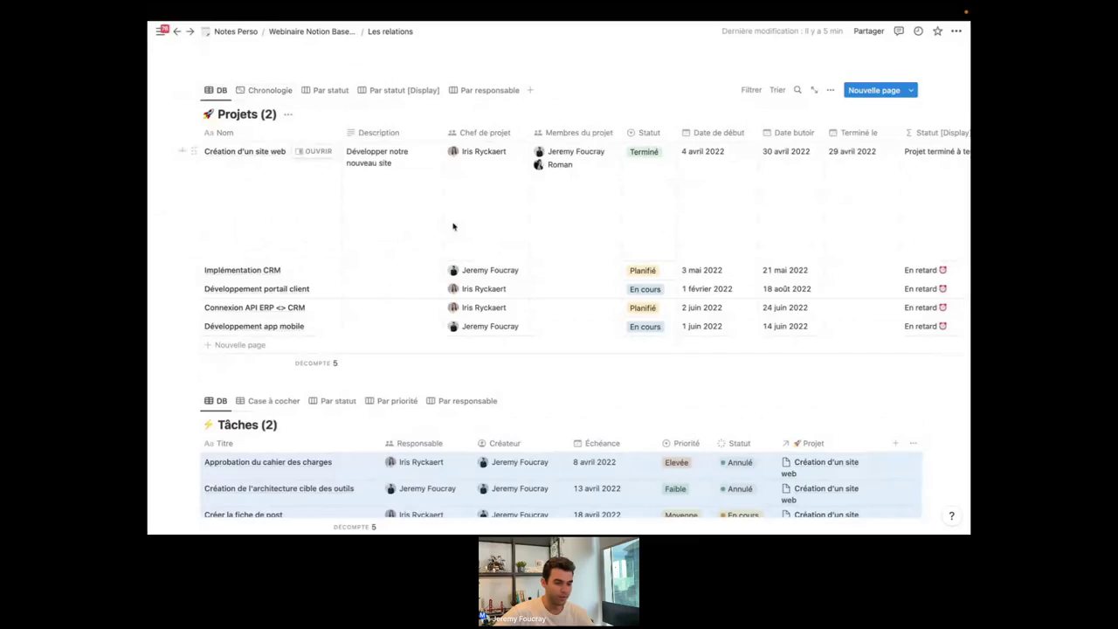
{"action": "left_click", "coordinate": [267, 92]}
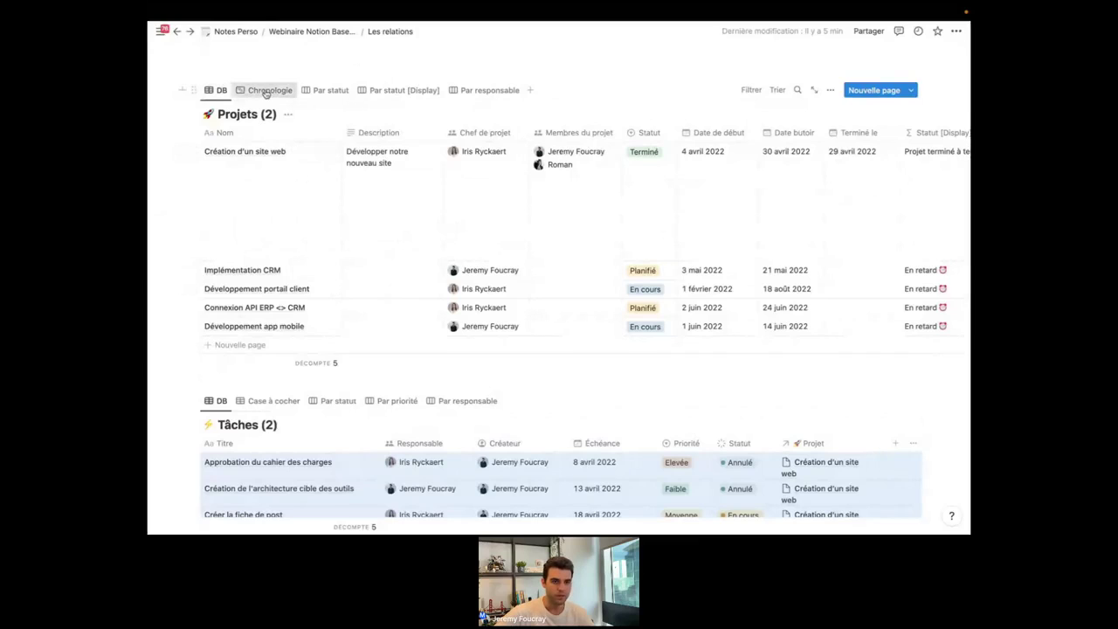
{"action": "scroll", "coordinate": [492, 200], "scroll_direction": "right", "scroll_amount": 3}
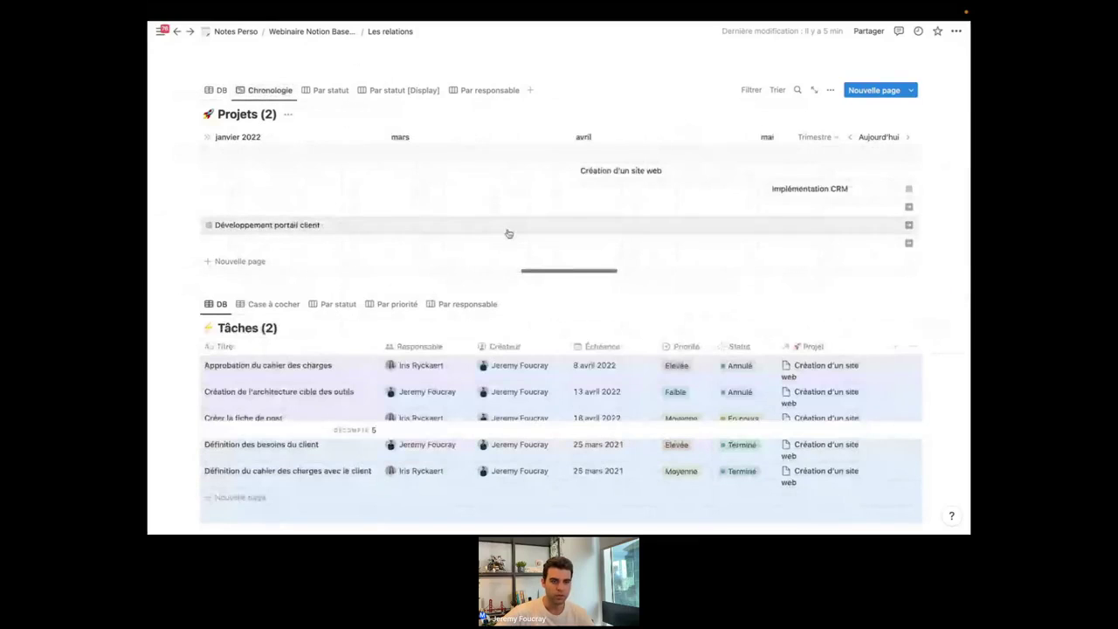
{"action": "scroll", "coordinate": [489, 218], "scroll_direction": "left", "scroll_amount": 3}
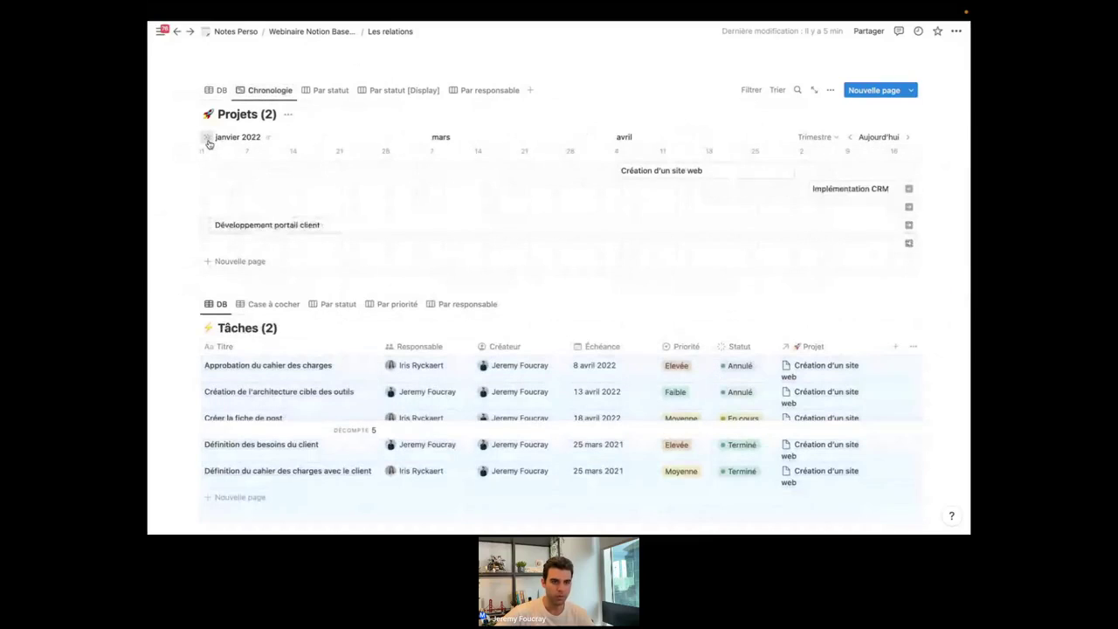
{"action": "left_click", "coordinate": [208, 140]}
{"action": "scroll", "coordinate": [687, 242], "scroll_direction": "left", "scroll_amount": 3}
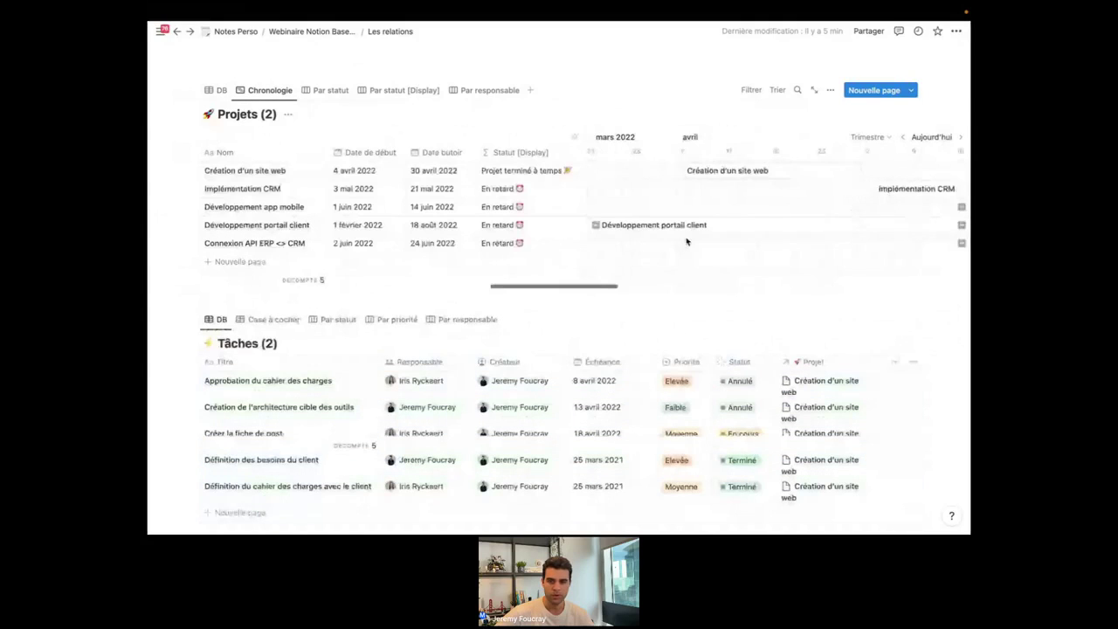
{"action": "scroll", "coordinate": [686, 242], "scroll_direction": "right", "scroll_amount": 2}
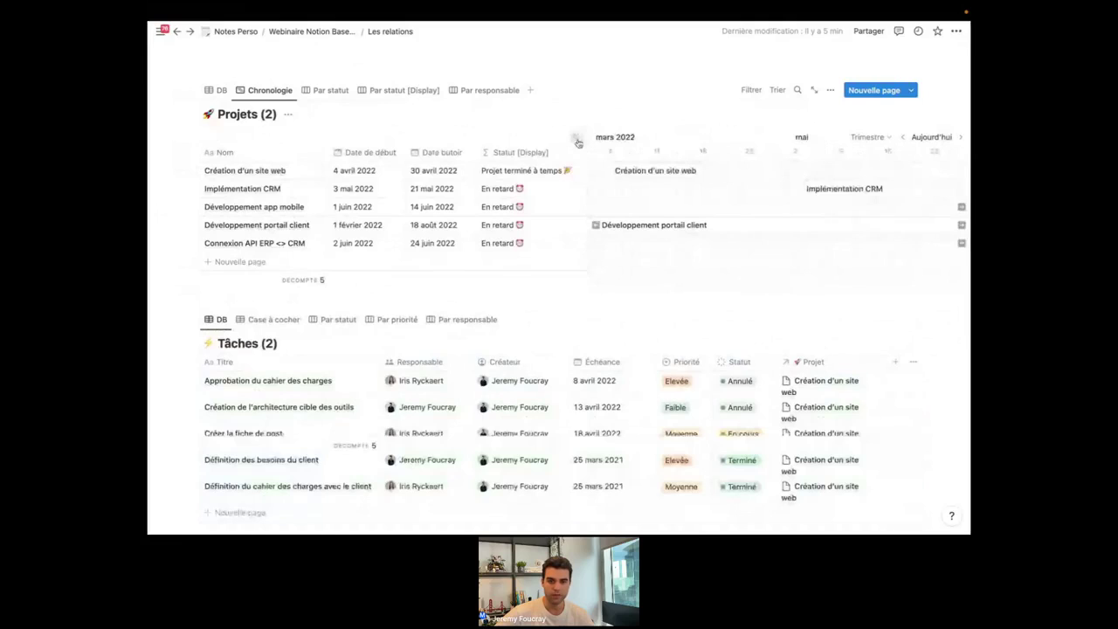
{"action": "left_click_drag", "start_coordinate": [583, 142], "coordinate": [532, 142]}
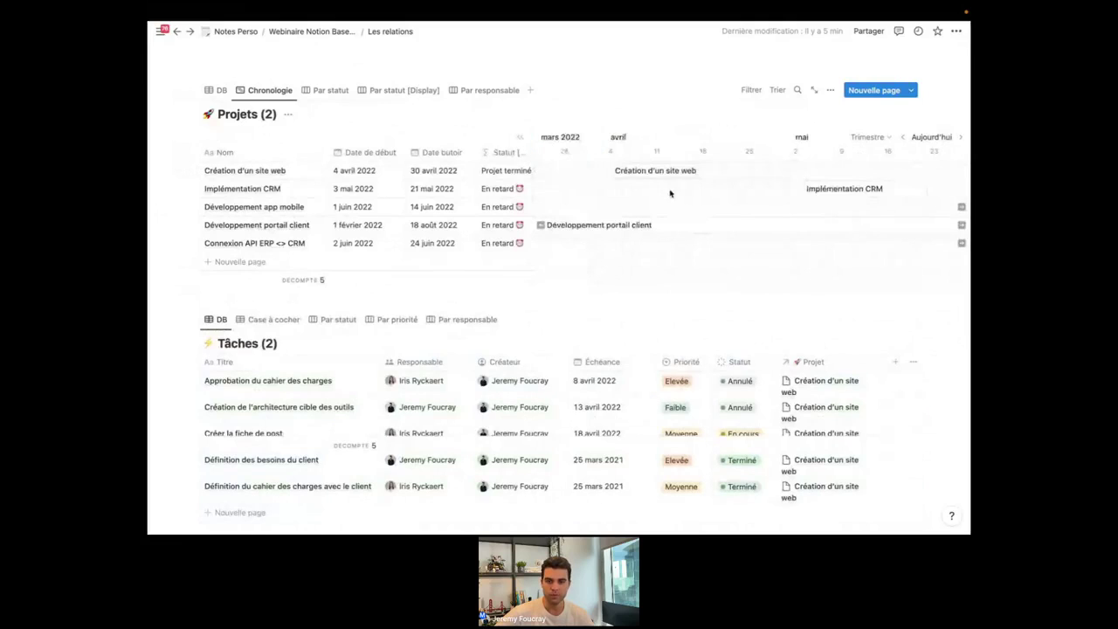
{"action": "scroll", "coordinate": [669, 191], "scroll_direction": "right", "scroll_amount": 3}
{"action": "scroll", "coordinate": [716, 213], "scroll_direction": "right", "scroll_amount": 3}
{"action": "scroll", "coordinate": [717, 212], "scroll_direction": "left", "scroll_amount": 6}
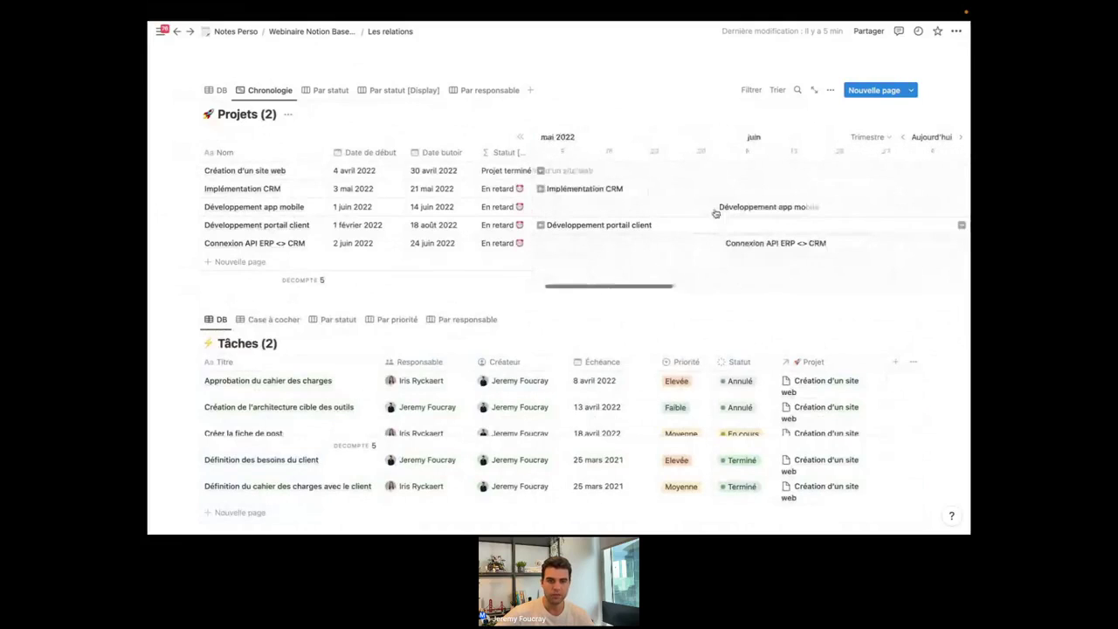
{"action": "scroll", "coordinate": [715, 212], "scroll_direction": "left", "scroll_amount": 2}
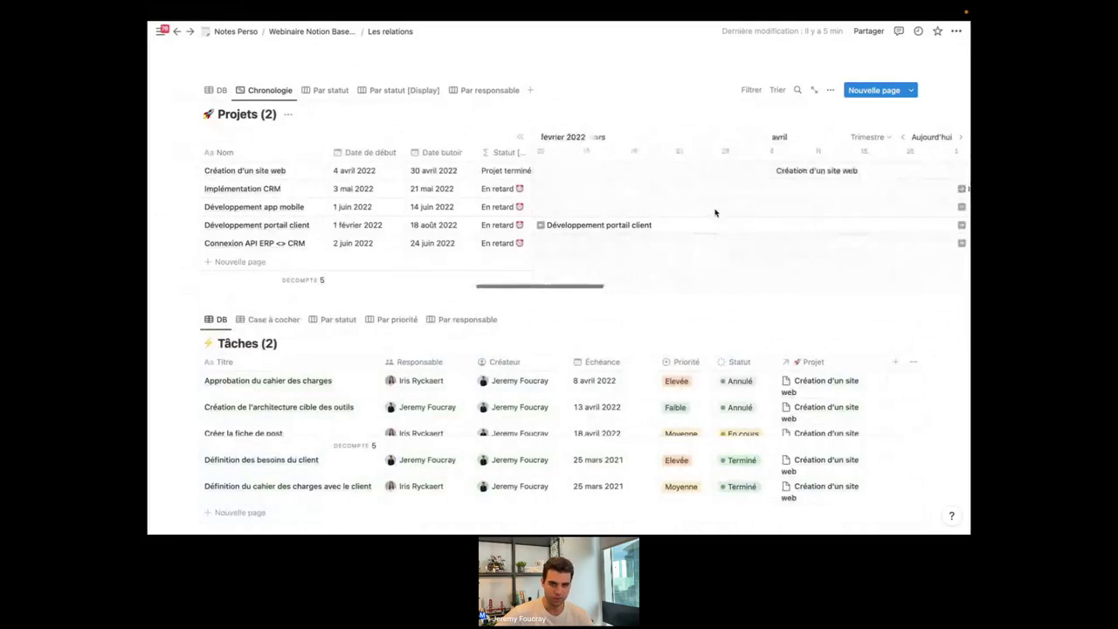
Cycle through the Par statut, Par statut [Display] and Par responsable boards, then return to DB.
{"action": "left_click", "coordinate": [329, 91]}
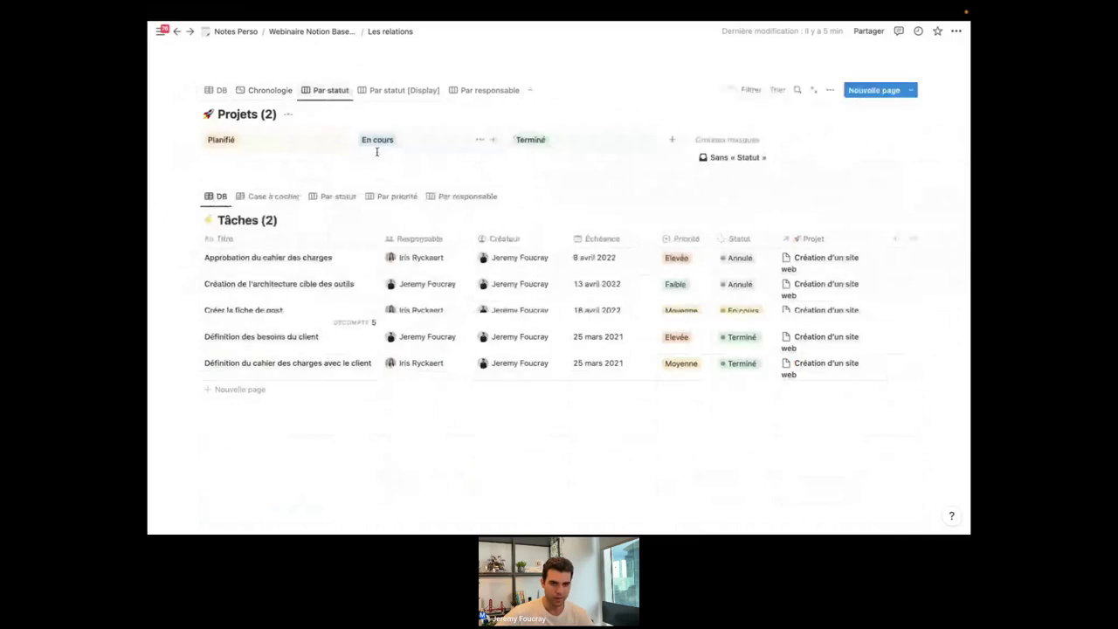
{"action": "left_click", "coordinate": [382, 92]}
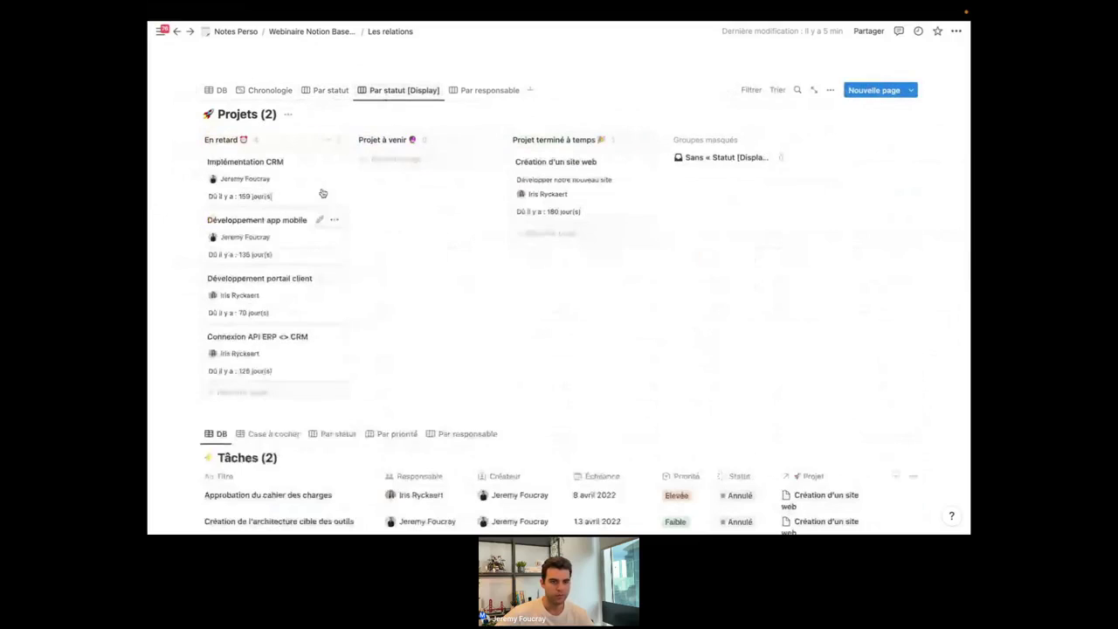
{"action": "left_click", "coordinate": [479, 91]}
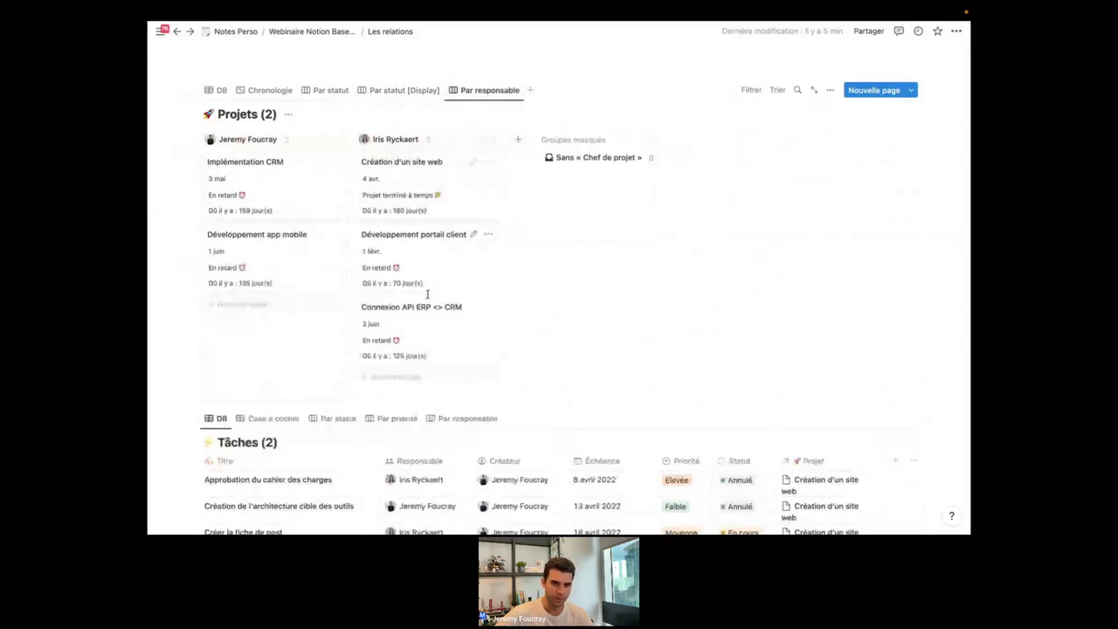
{"action": "left_click", "coordinate": [221, 91]}
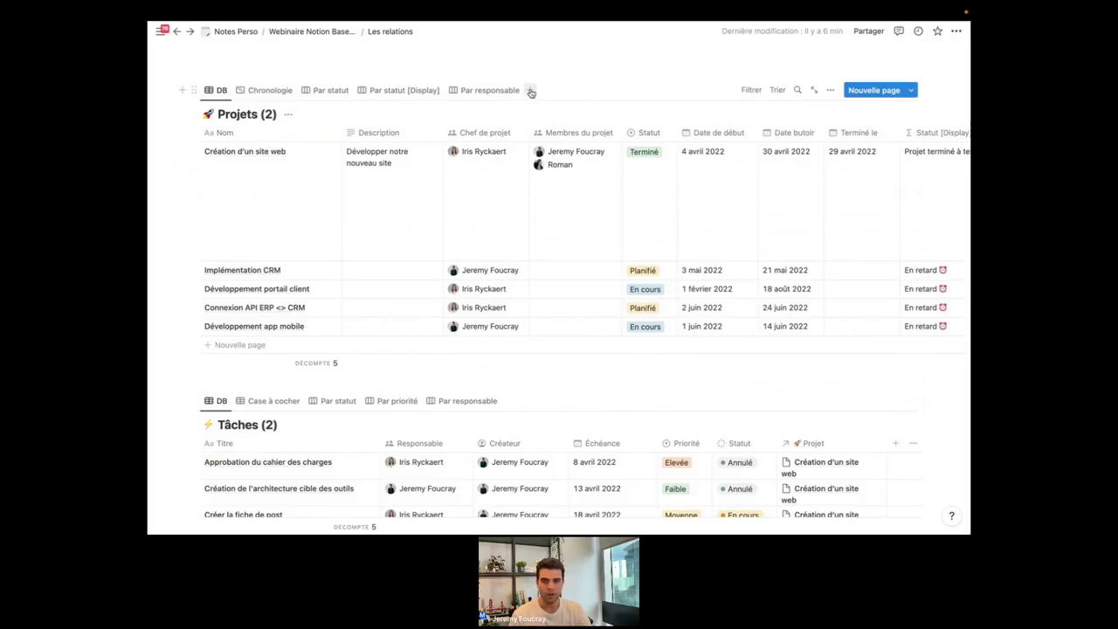
Add a Tableau kanban view to Projets after previewing Calendrier, Liste, Galerie and Chronologie.
{"action": "left_click", "coordinate": [530, 92]}
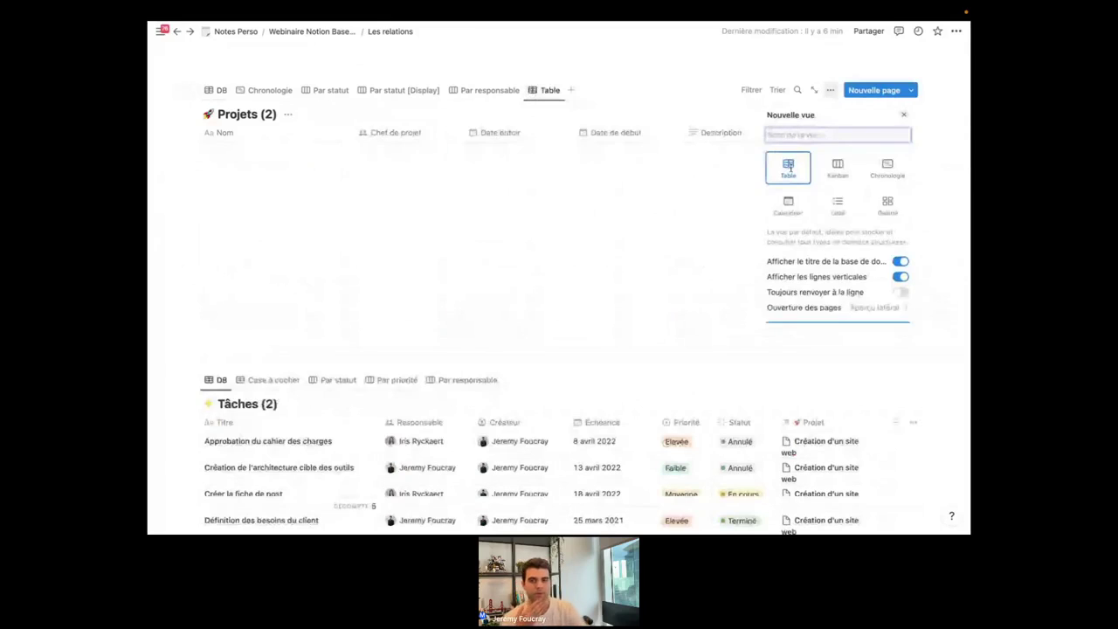
{"action": "left_click", "coordinate": [792, 204]}
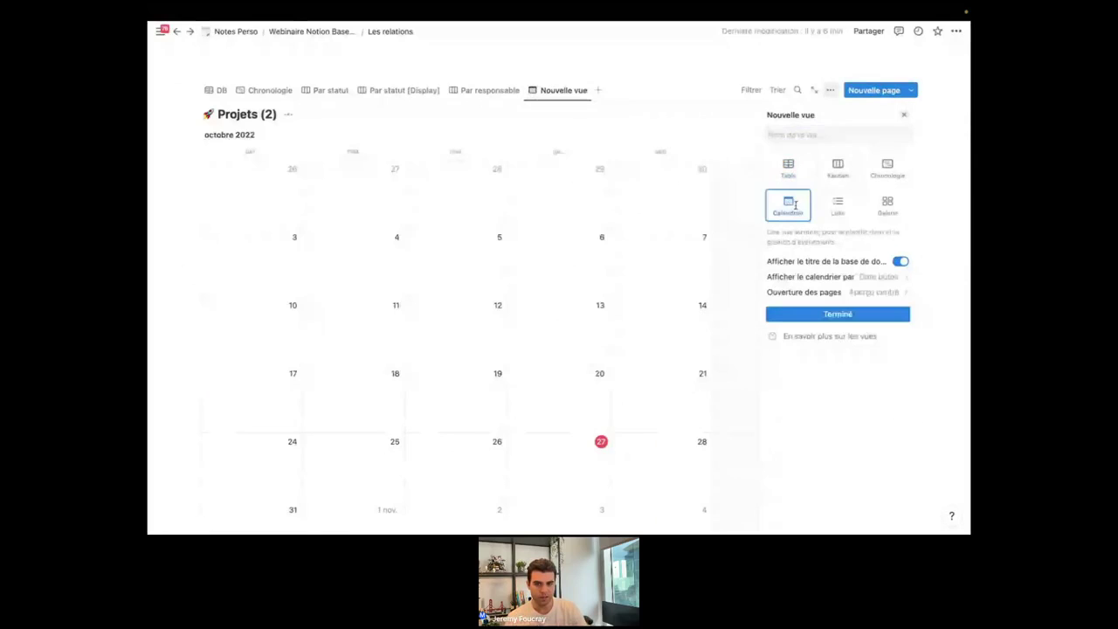
{"action": "left_click", "coordinate": [838, 210]}
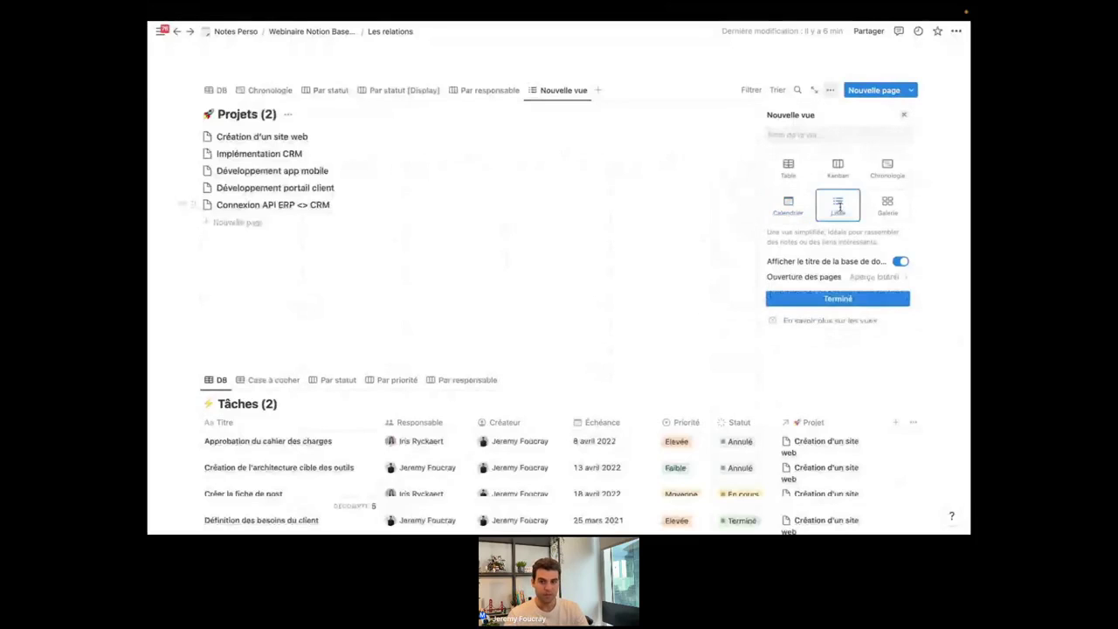
{"action": "left_click", "coordinate": [890, 204]}
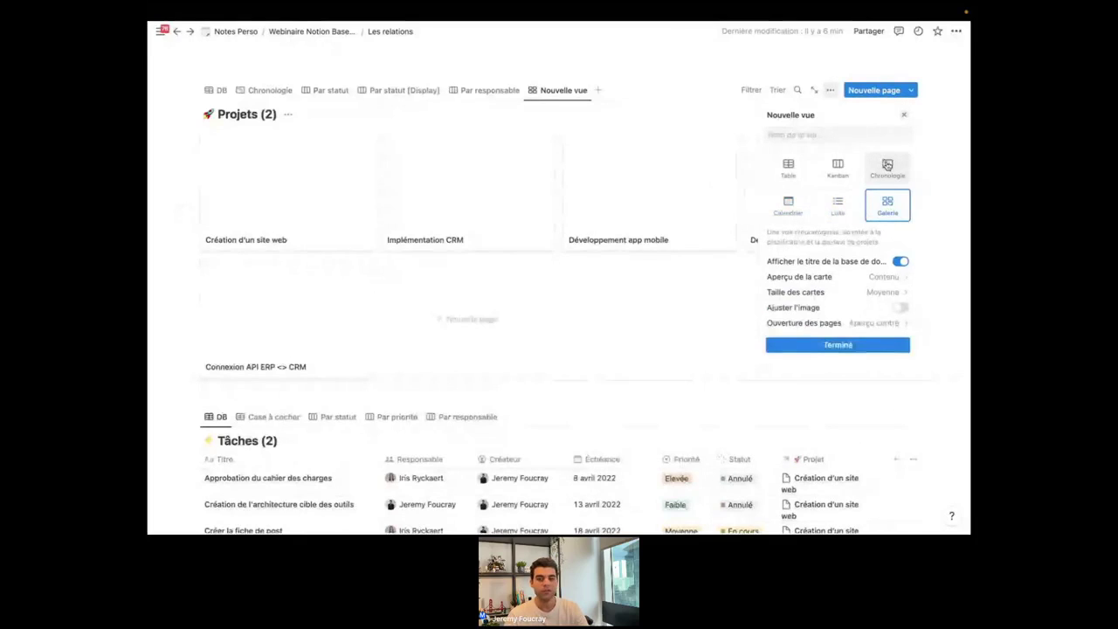
{"action": "left_click", "coordinate": [887, 166]}
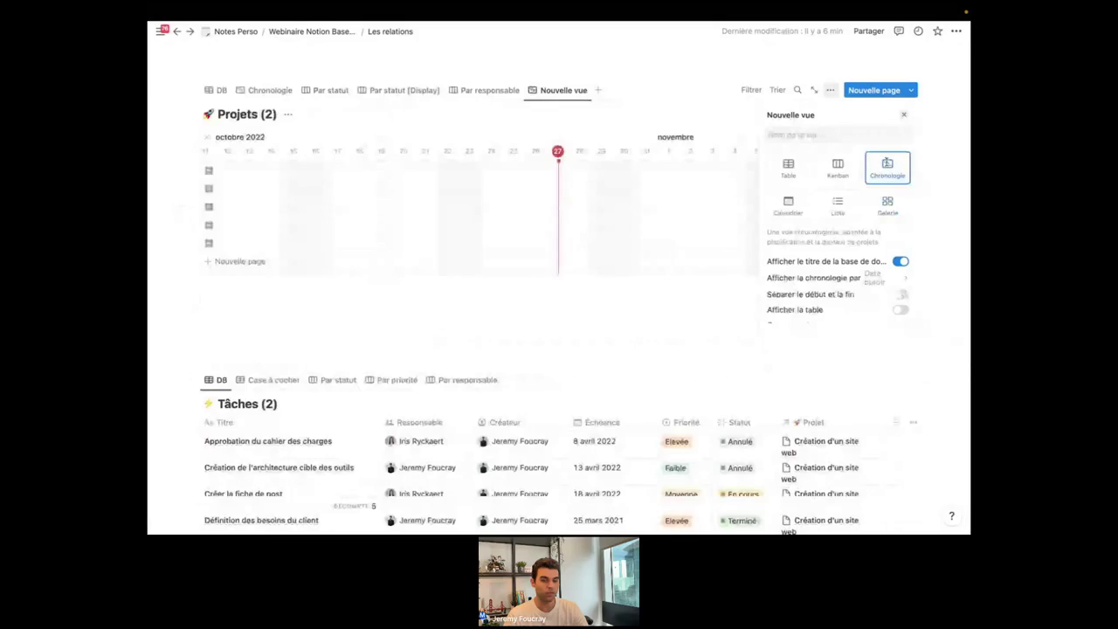
{"action": "left_click", "coordinate": [839, 169]}
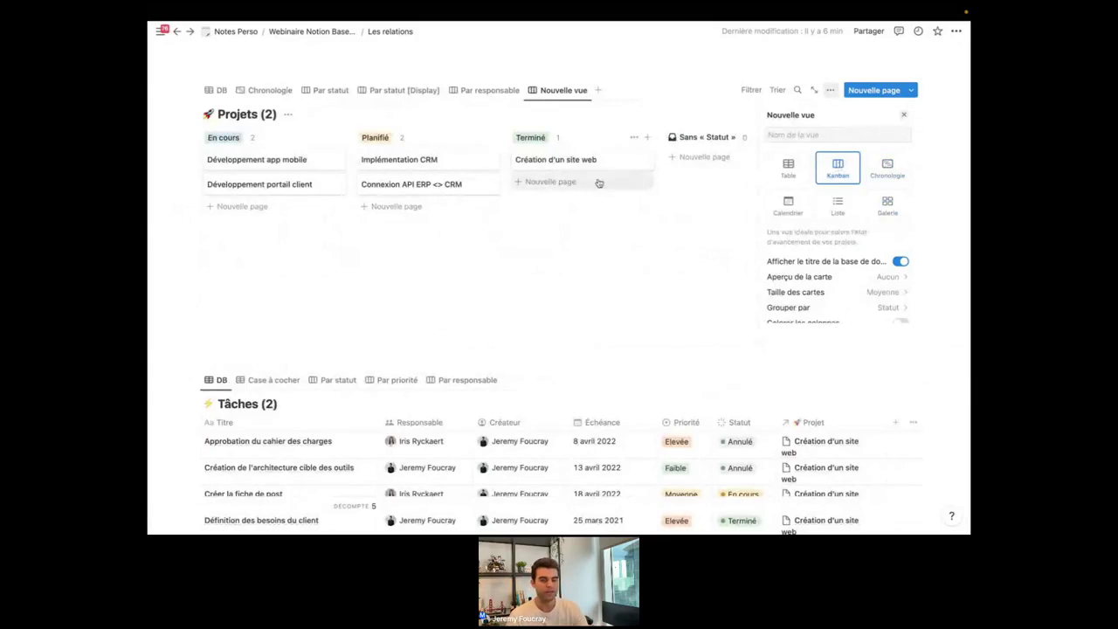
{"action": "left_click", "coordinate": [532, 138]}
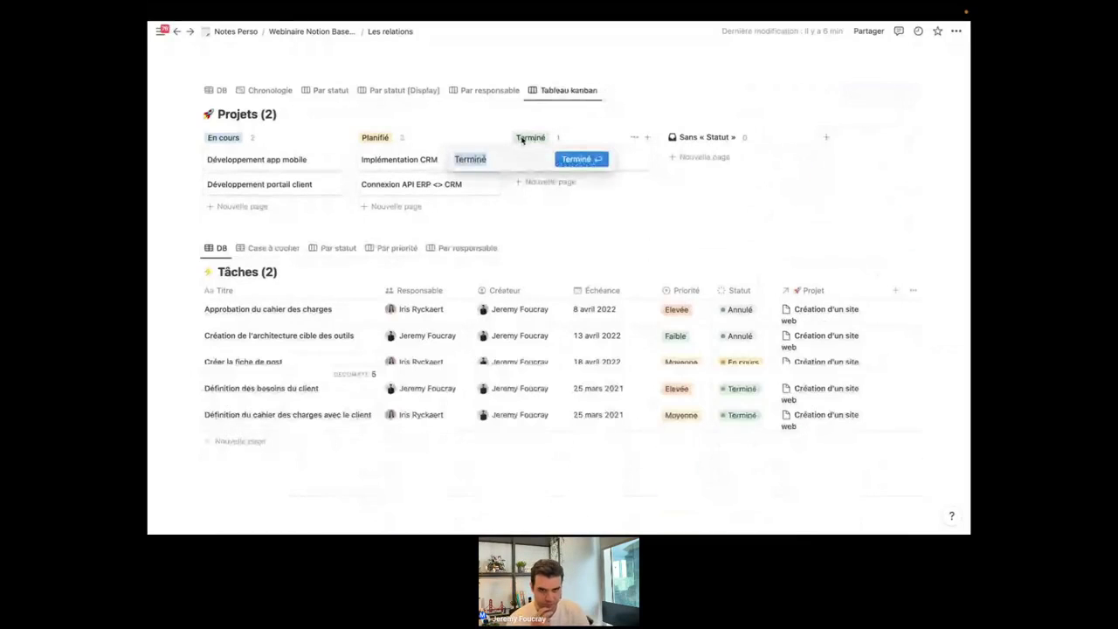
{"action": "key", "text": "Escape"}
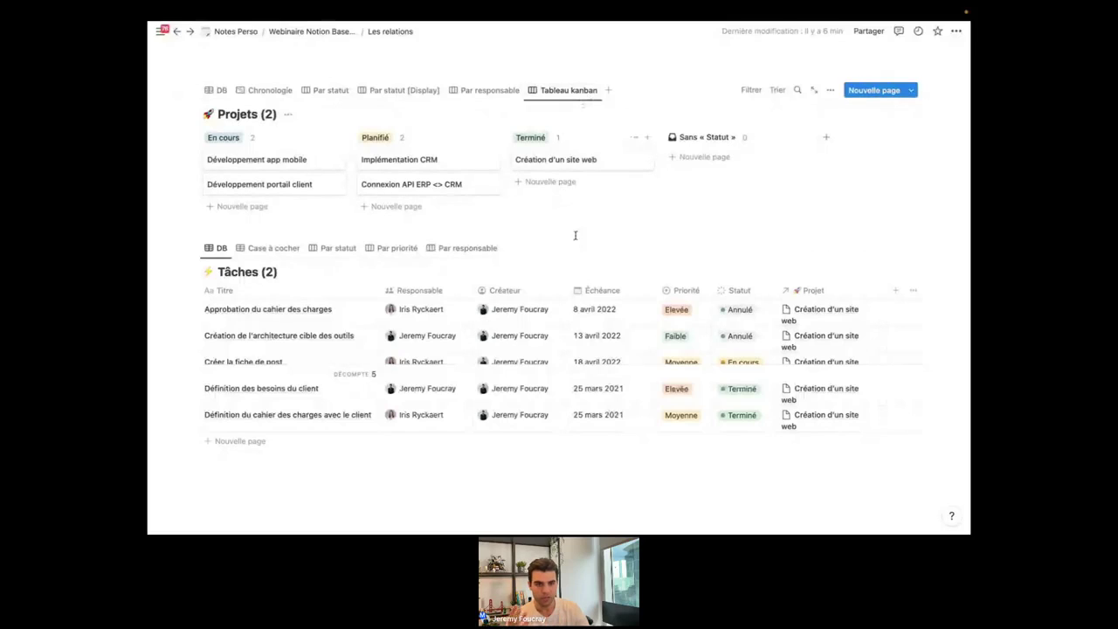
Switch the Projets database back to its Chronologie timeline view.
{"action": "scroll", "coordinate": [602, 271], "scroll_direction": "down", "scroll_amount": 1}
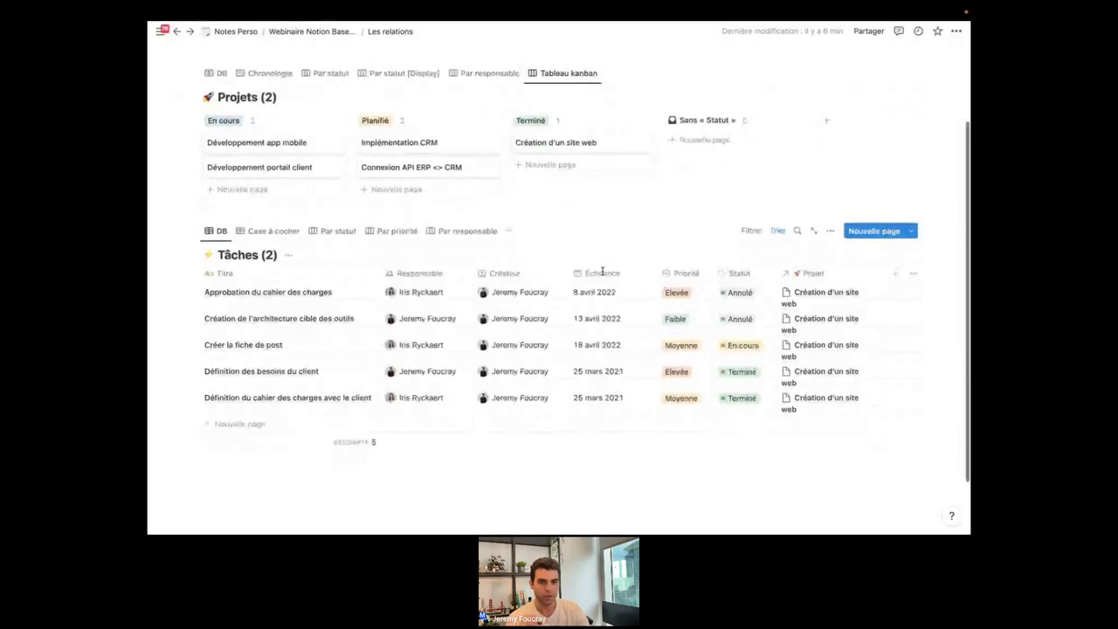
{"action": "scroll", "coordinate": [602, 271], "scroll_direction": "up", "scroll_amount": 1}
{"action": "left_click_drag", "start_coordinate": [519, 227], "coordinate": [312, 99]}
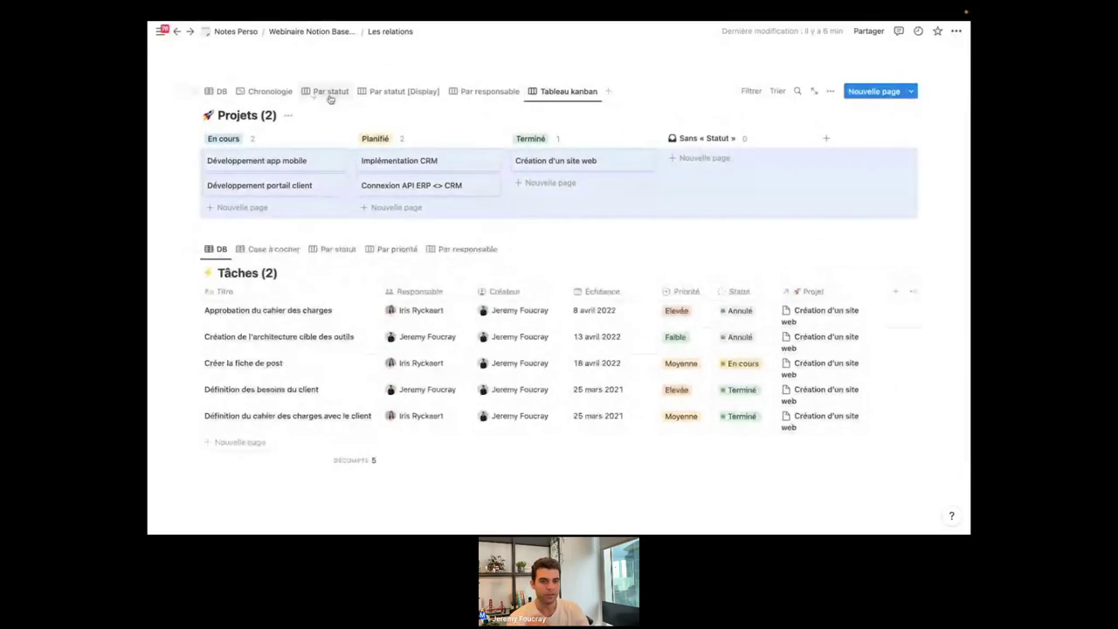
{"action": "left_click", "coordinate": [270, 91]}
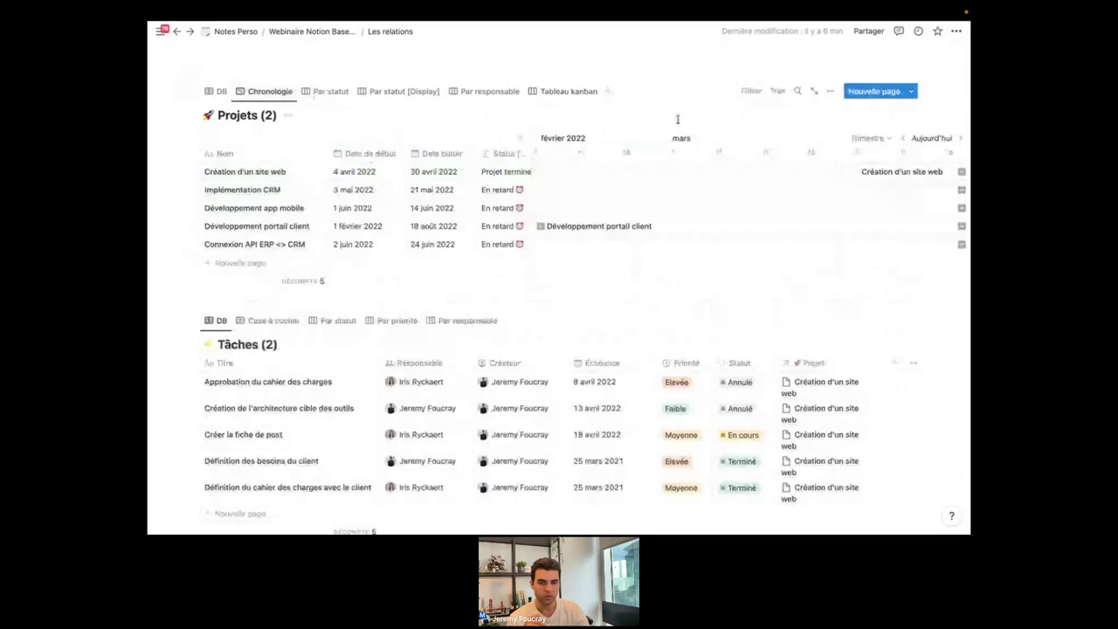
Show Tâches in its Case à cocher view and start adding a new view to it.
{"action": "scroll", "coordinate": [620, 215], "scroll_direction": "left", "scroll_amount": 5}
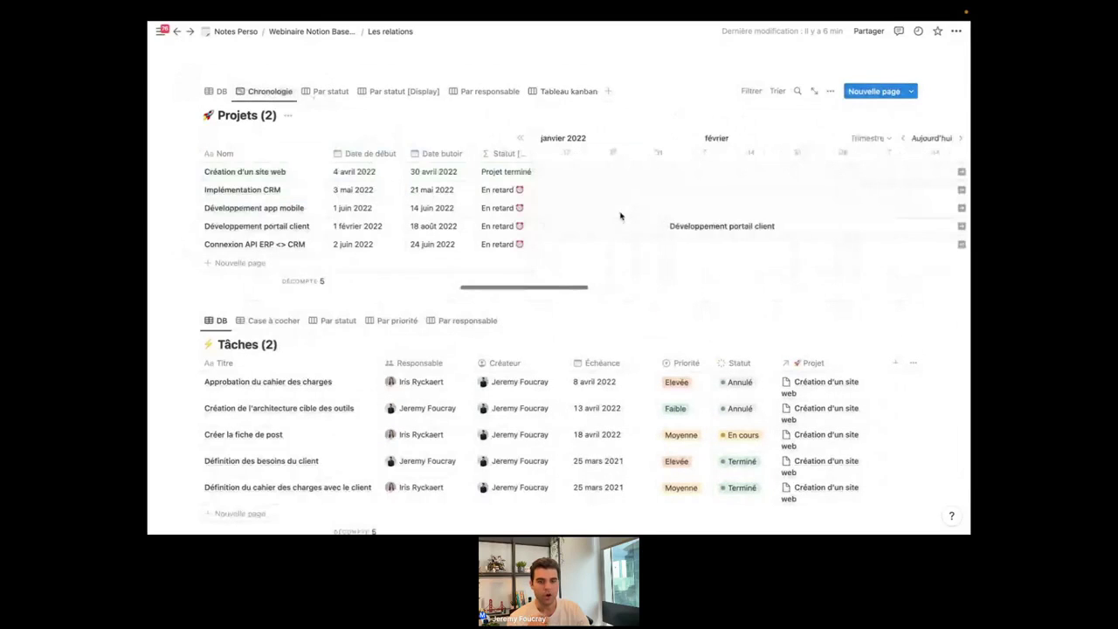
{"action": "scroll", "coordinate": [621, 216], "scroll_direction": "down", "scroll_amount": 4}
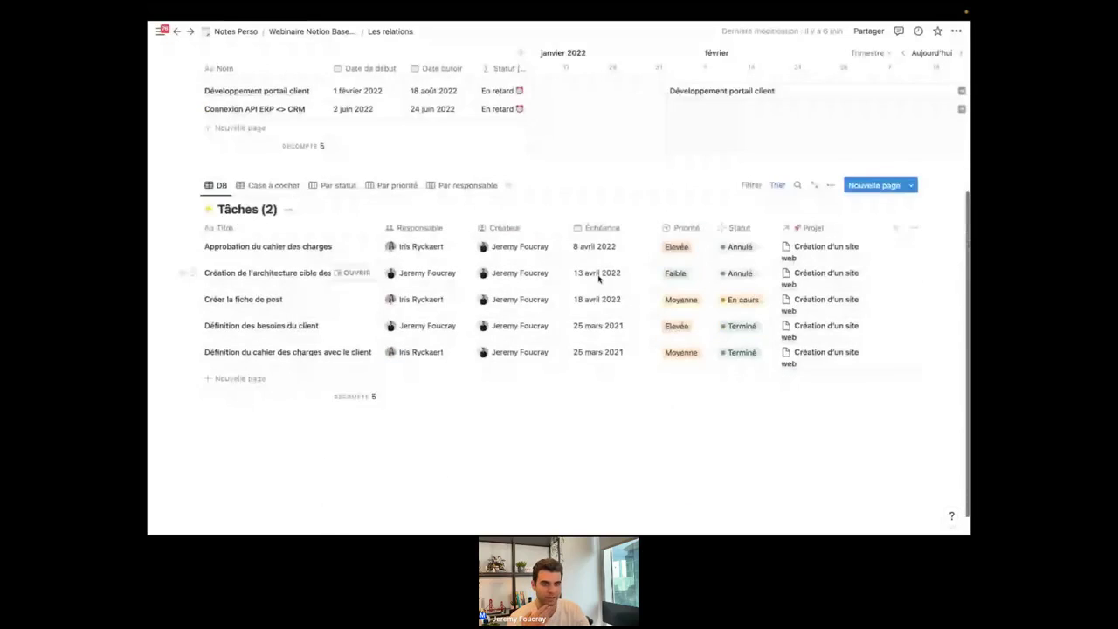
{"action": "left_click", "coordinate": [272, 162]}
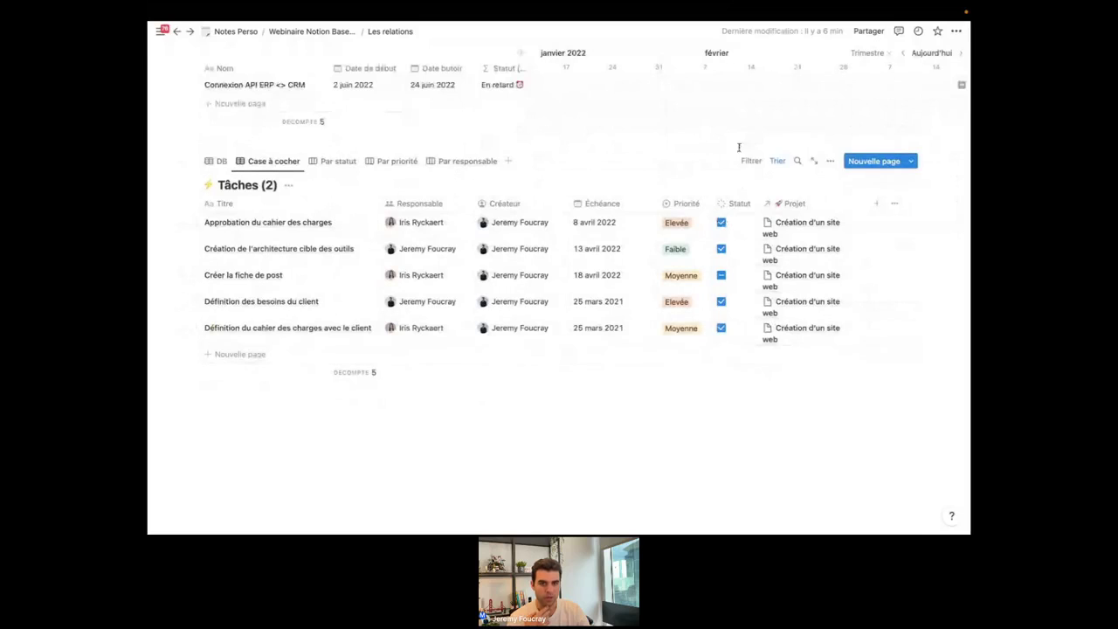
{"action": "left_click", "coordinate": [510, 163]}
Create a Liste view of Tâches showing each task's creator and Statut beside its title.
{"action": "left_click", "coordinate": [838, 276]}
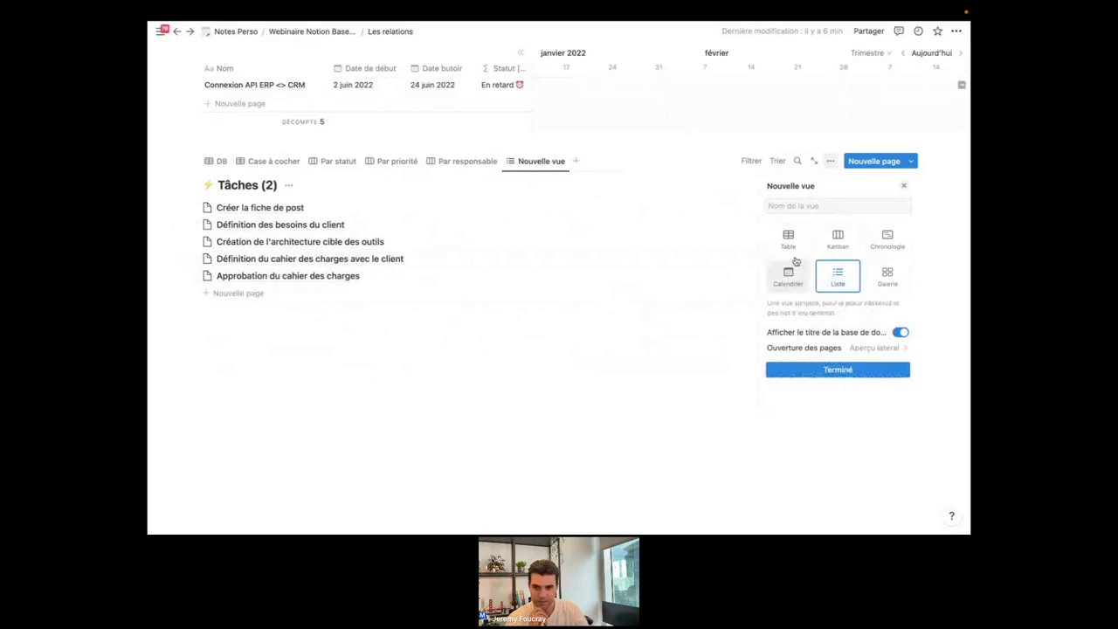
{"action": "left_click", "coordinate": [831, 370]}
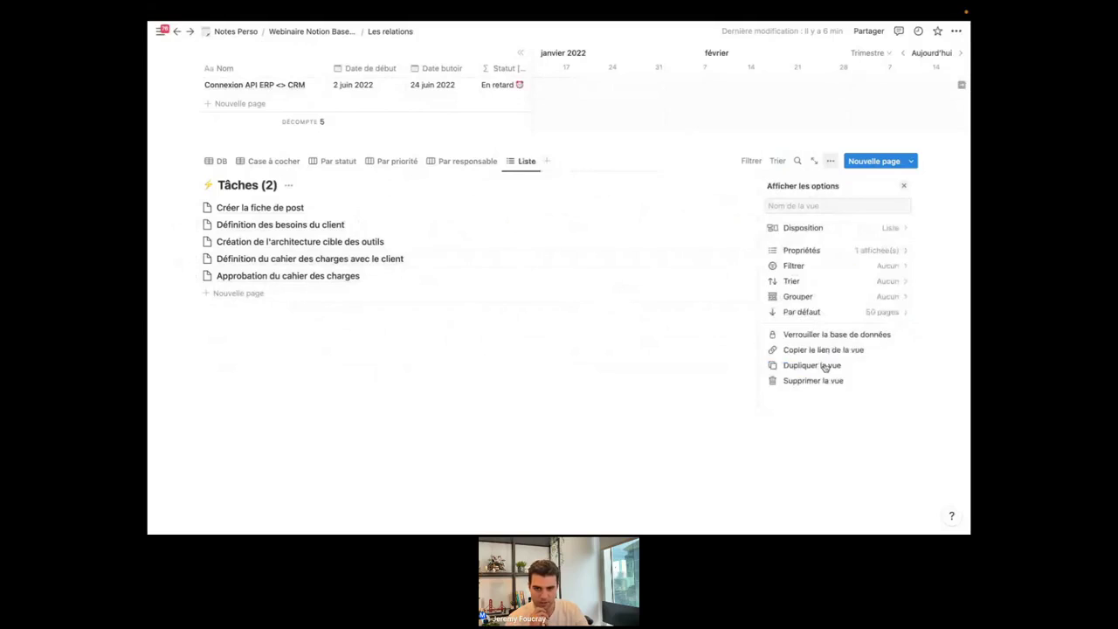
{"action": "left_click", "coordinate": [801, 251]}
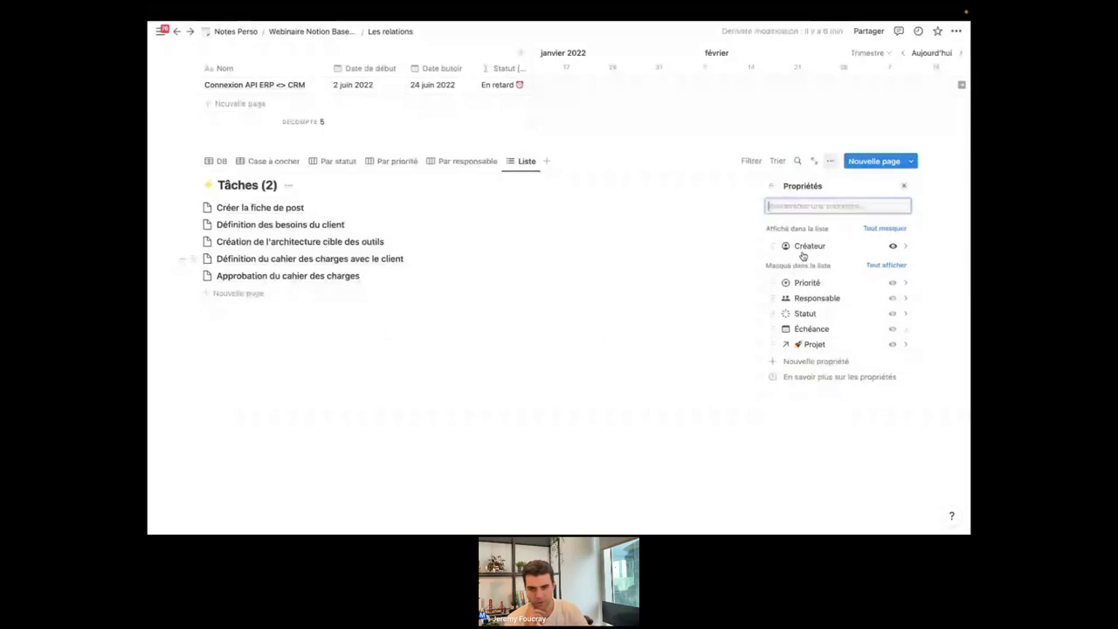
{"action": "scroll", "coordinate": [851, 309], "scroll_direction": "down", "scroll_amount": 1}
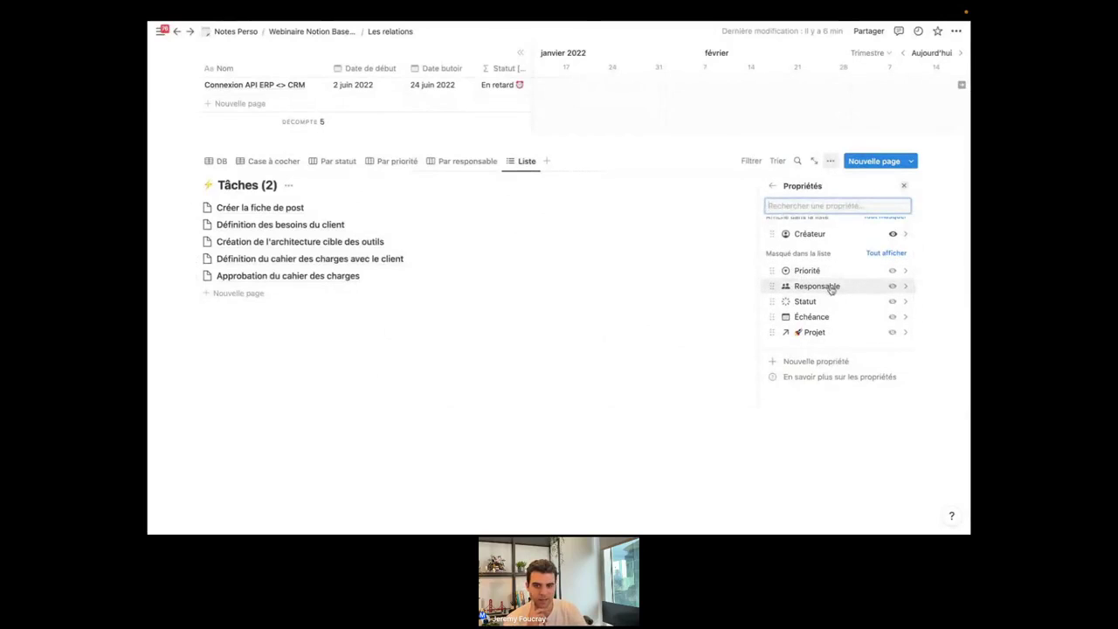
{"action": "left_click", "coordinate": [893, 302]}
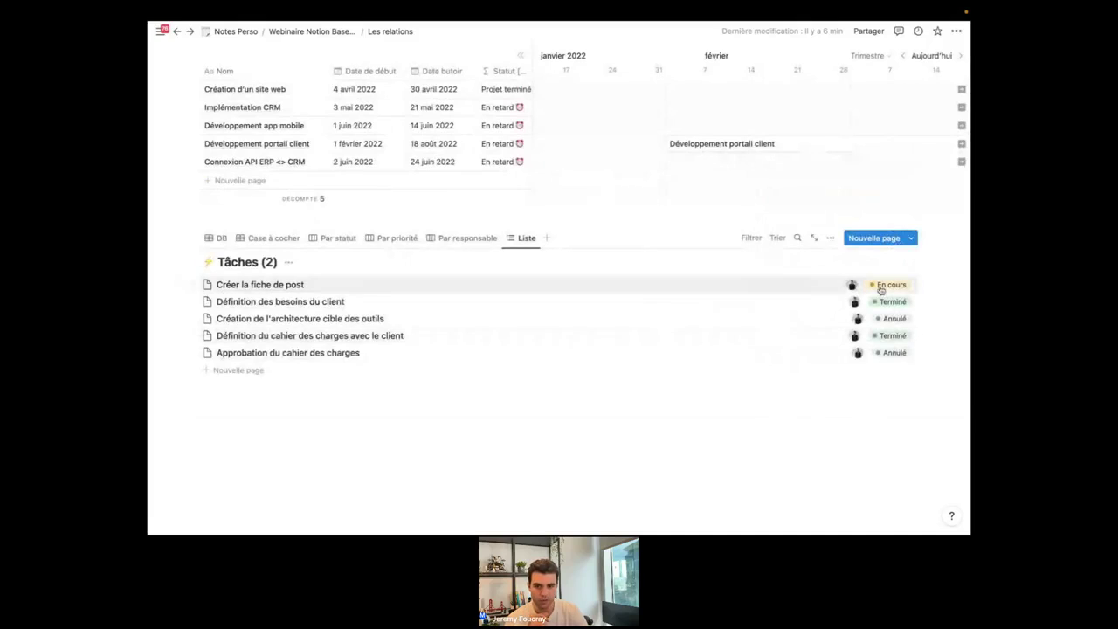
In the Liste view, display Statut as Case à cocher, show Responsable and hide Créateur.
{"action": "left_click", "coordinate": [830, 238]}
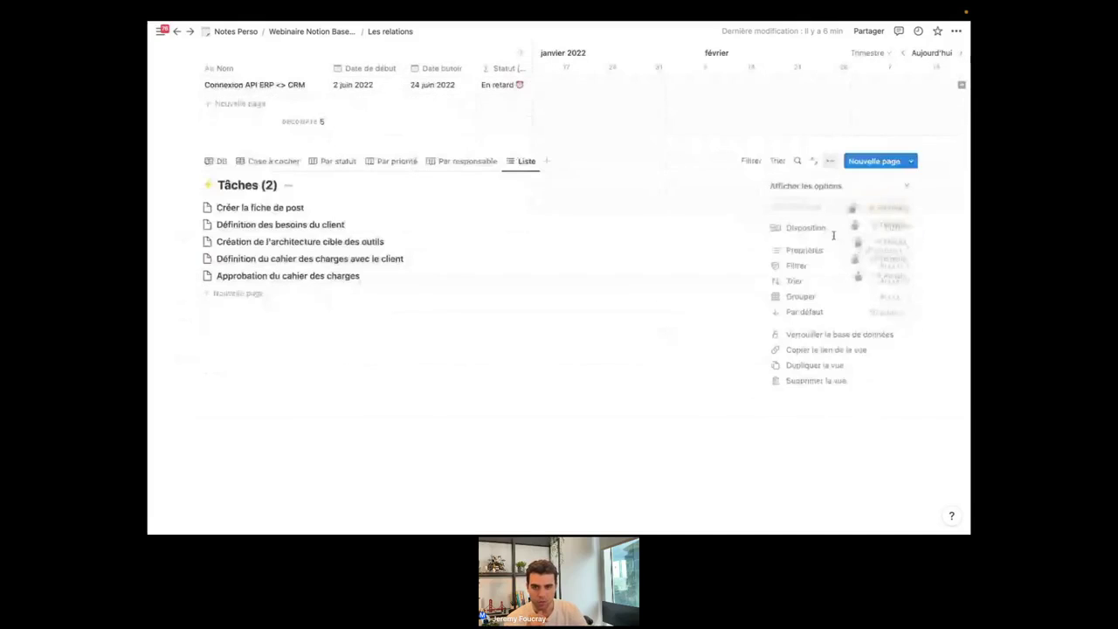
{"action": "left_click", "coordinate": [837, 251]}
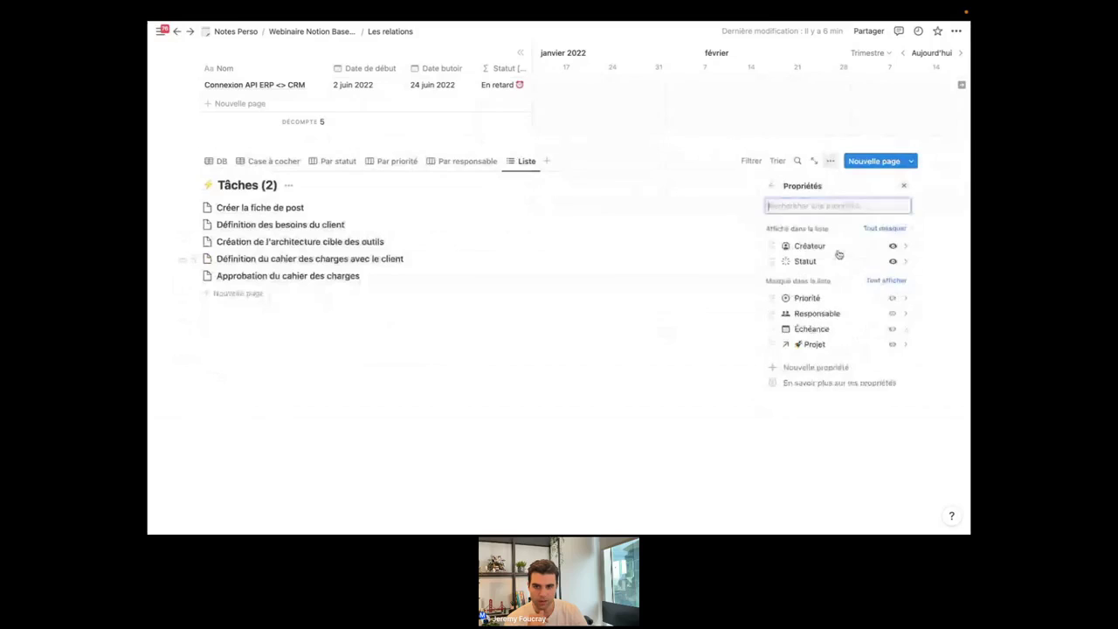
{"action": "left_click", "coordinate": [905, 262]}
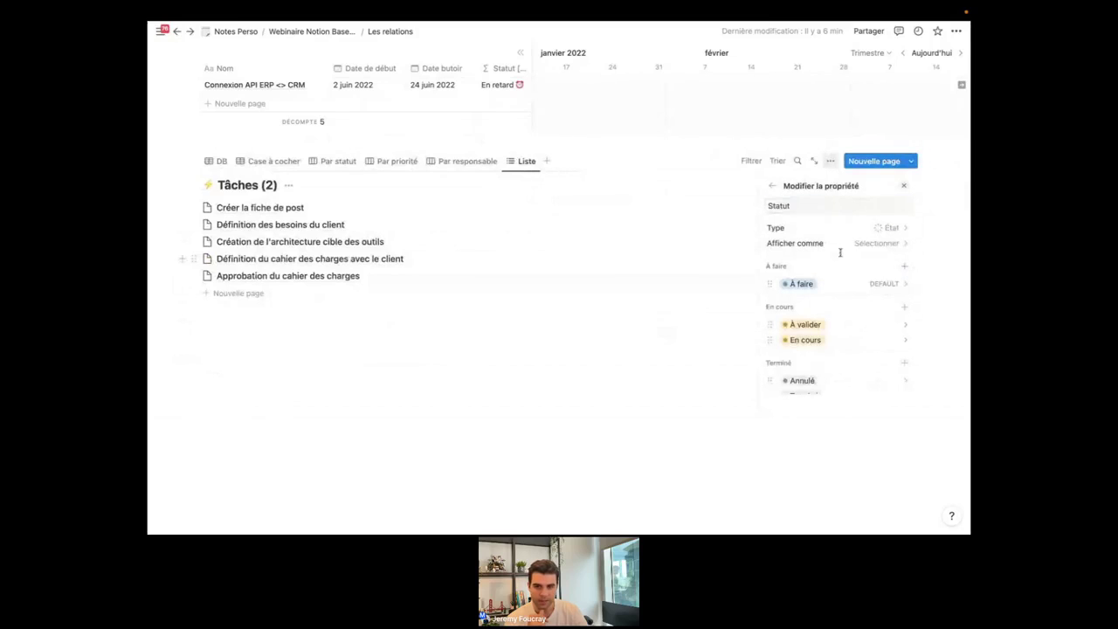
{"action": "left_click", "coordinate": [880, 245]}
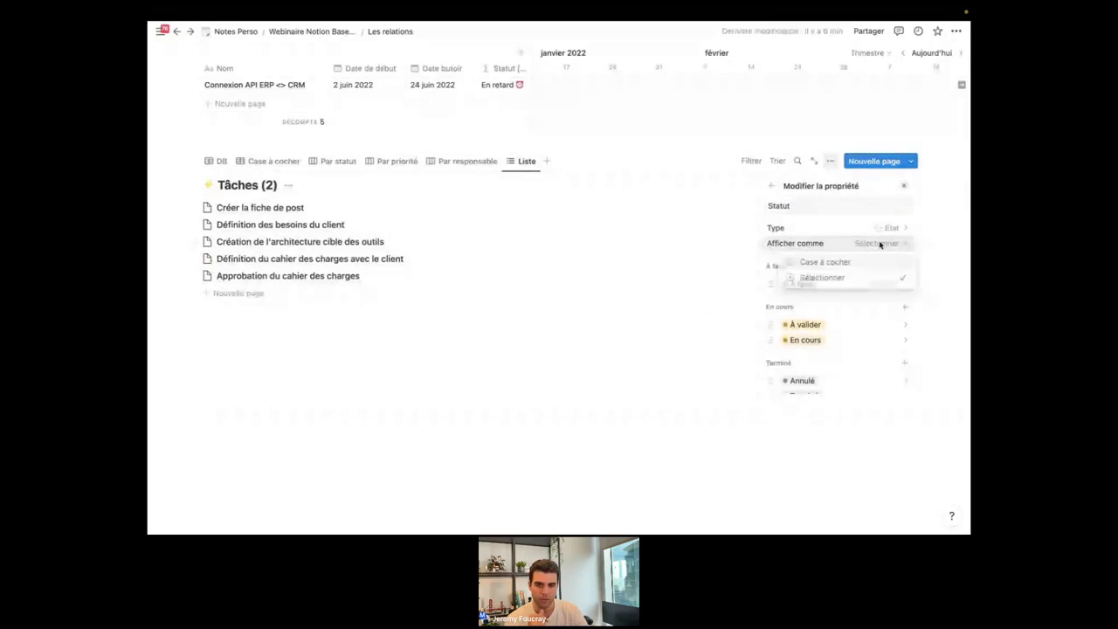
{"action": "left_click", "coordinate": [835, 262]}
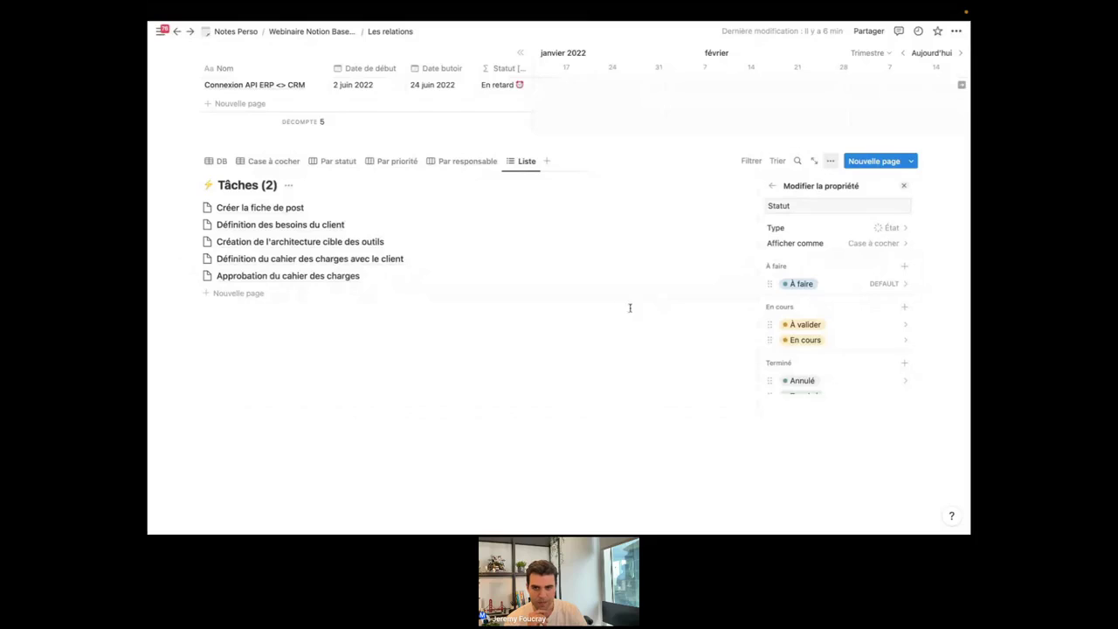
{"action": "left_click", "coordinate": [773, 188]}
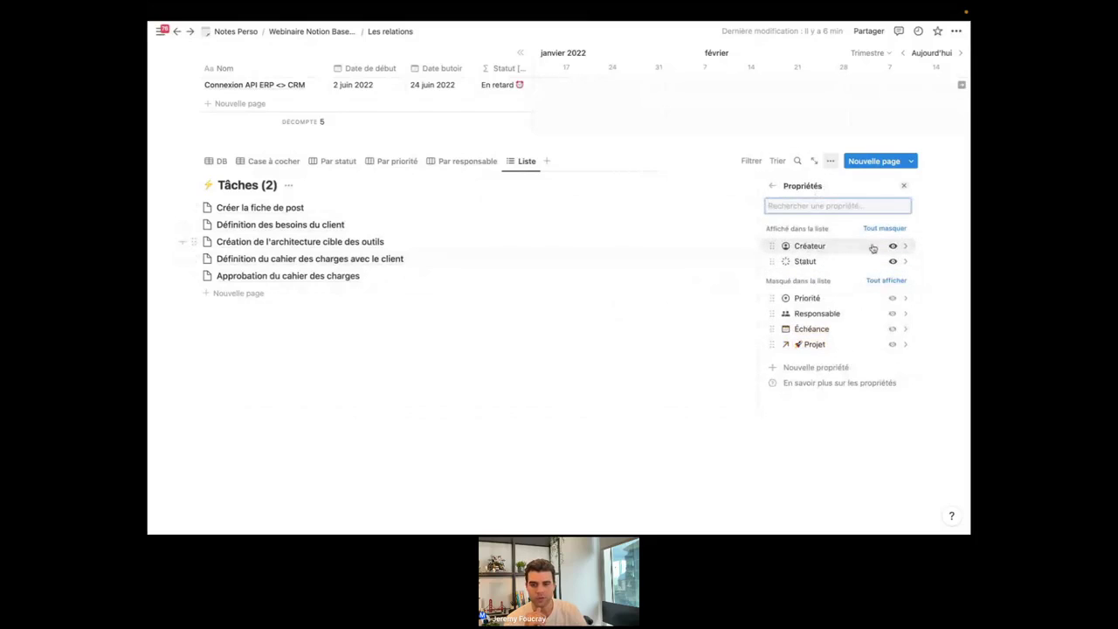
{"action": "left_click", "coordinate": [890, 313]}
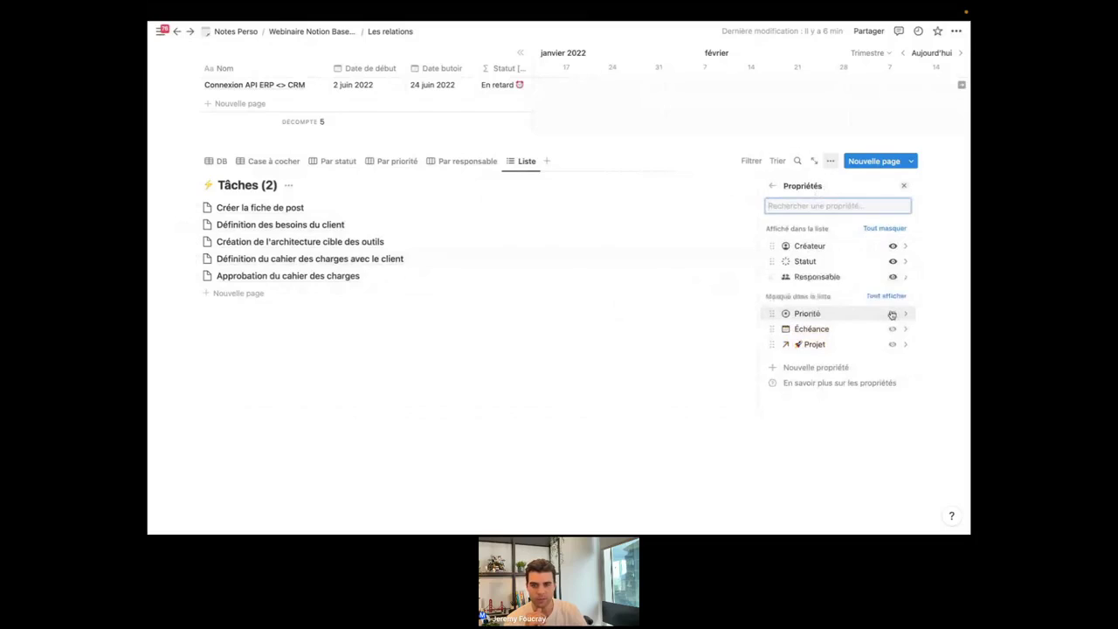
{"action": "left_click", "coordinate": [893, 247]}
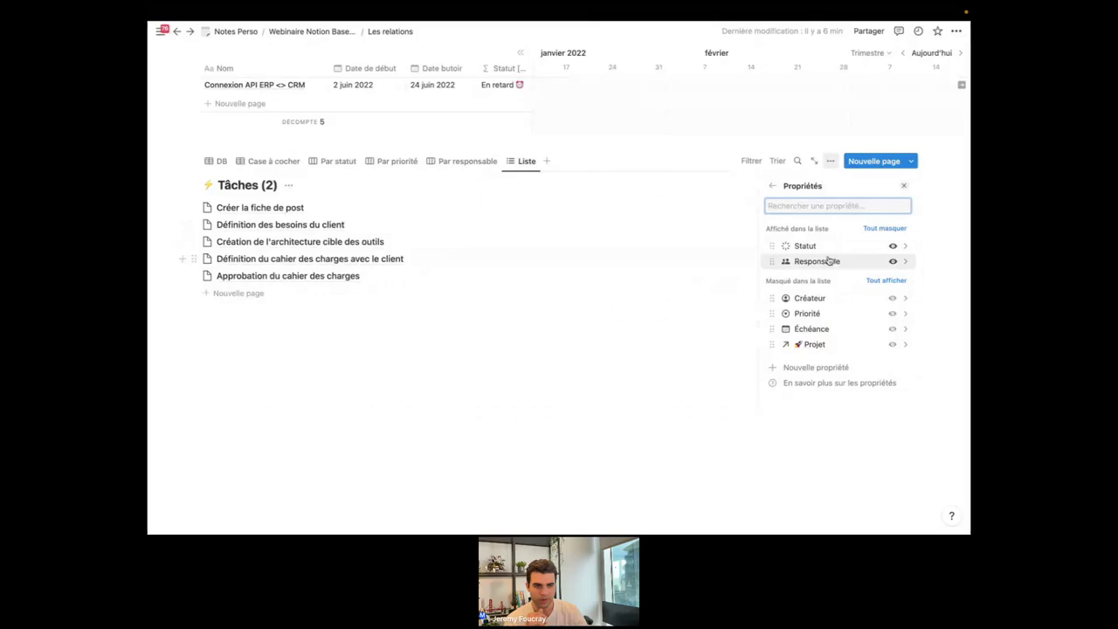
{"action": "left_click", "coordinate": [622, 355]}
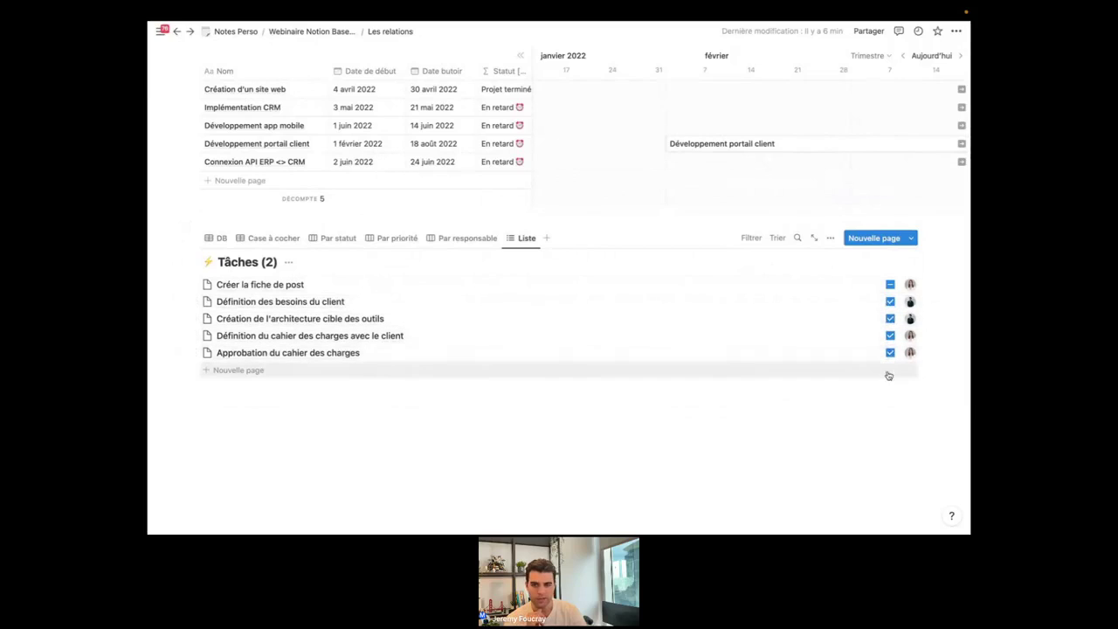
Tick Approbation du cahier des charges as done, then show Projets as the Par statut board.
{"action": "left_click", "coordinate": [889, 352]}
{"action": "left_click", "coordinate": [889, 352]}
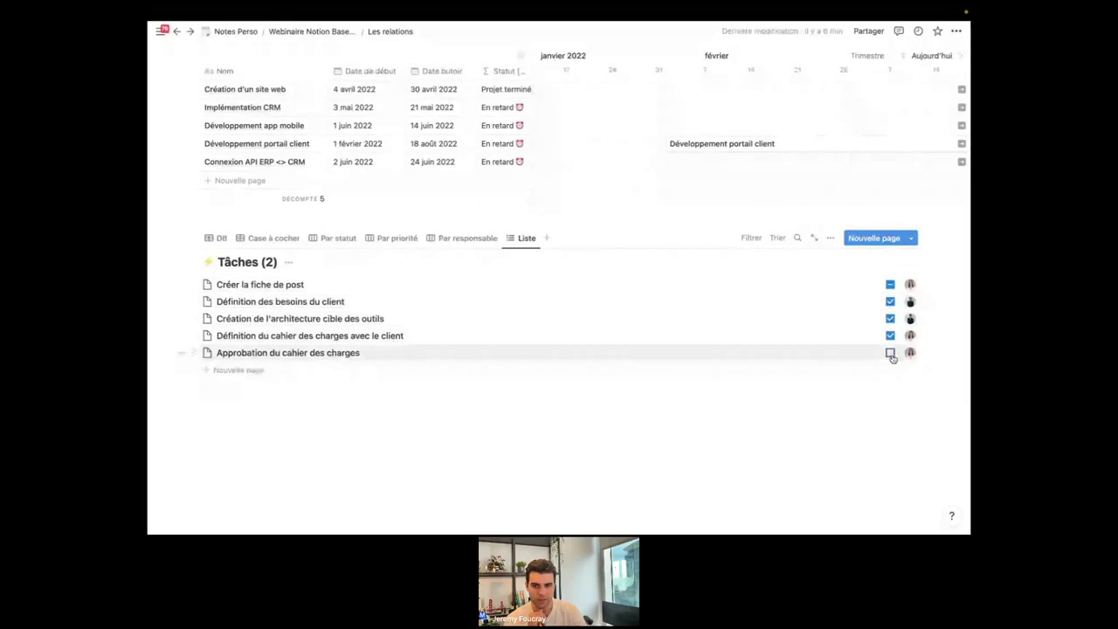
{"action": "left_click", "coordinate": [890, 353]}
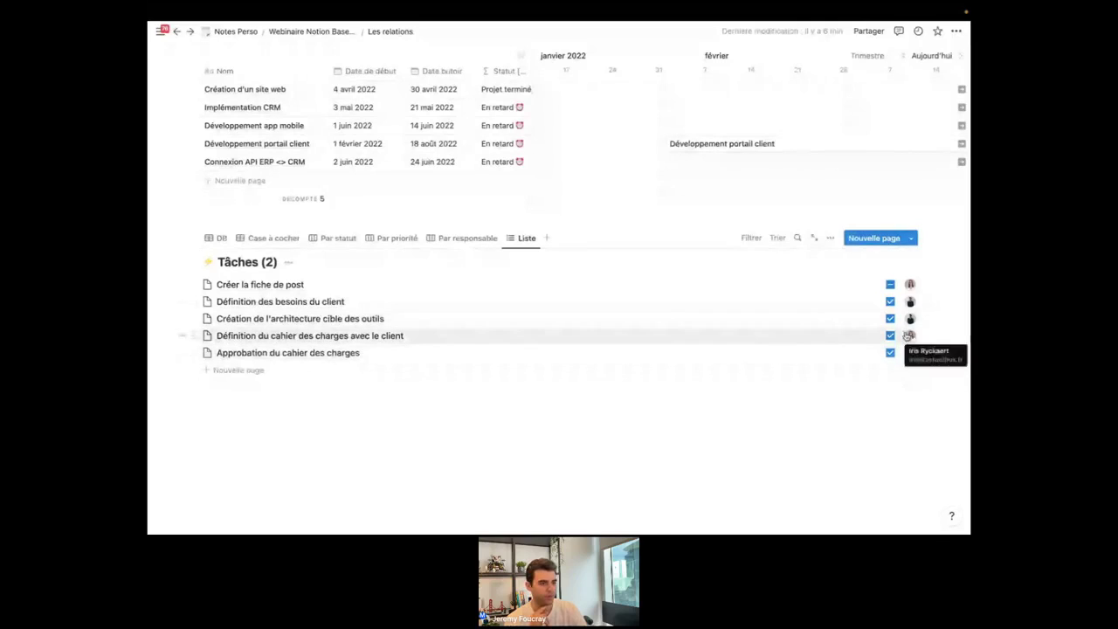
{"action": "scroll", "coordinate": [769, 324], "scroll_direction": "up", "scroll_amount": 1}
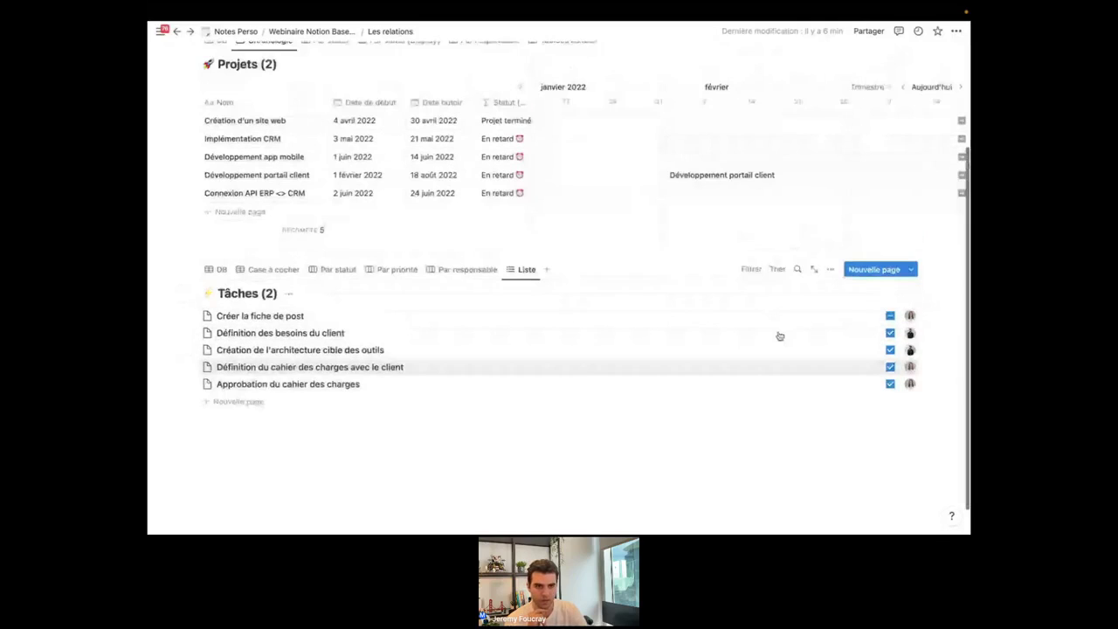
{"action": "scroll", "coordinate": [780, 337], "scroll_direction": "up", "scroll_amount": 3}
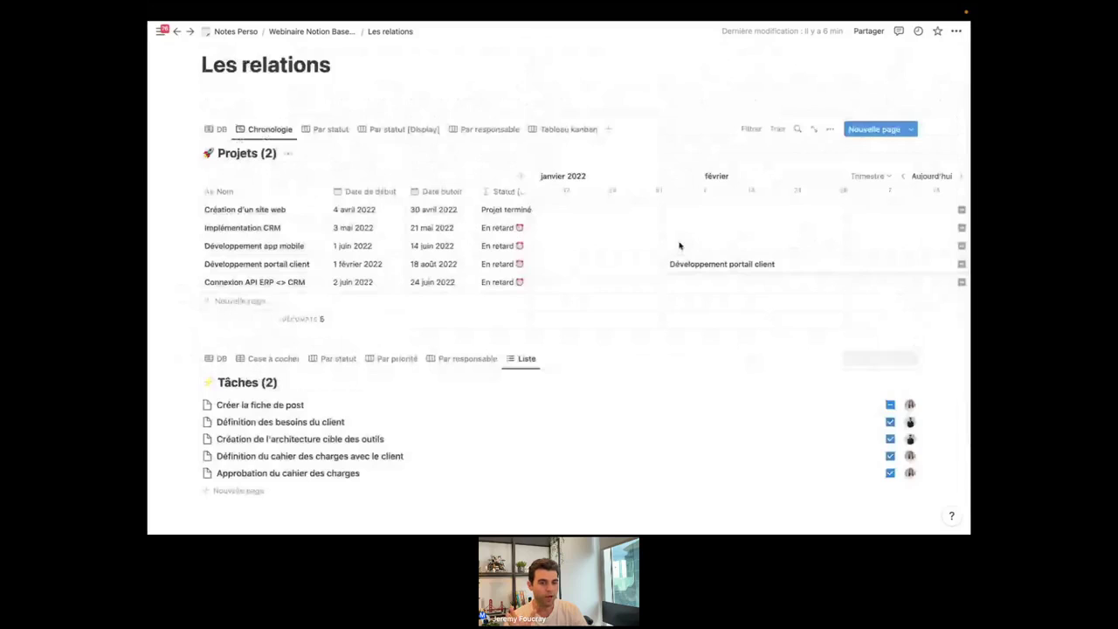
{"action": "scroll", "coordinate": [576, 253], "scroll_direction": "down", "scroll_amount": 1}
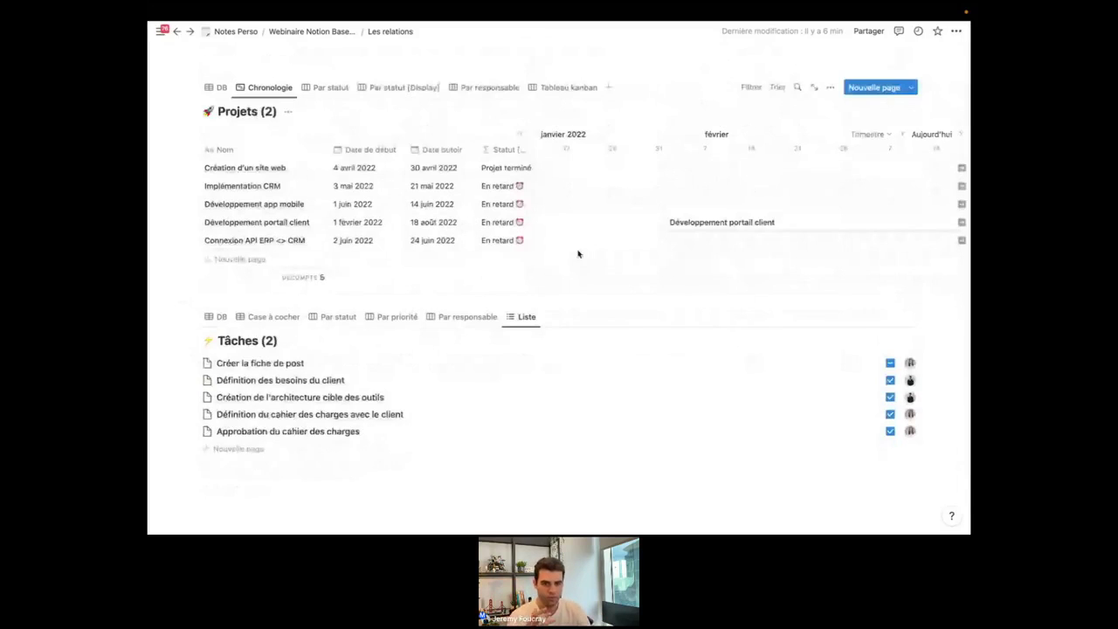
{"action": "left_click", "coordinate": [331, 87]}
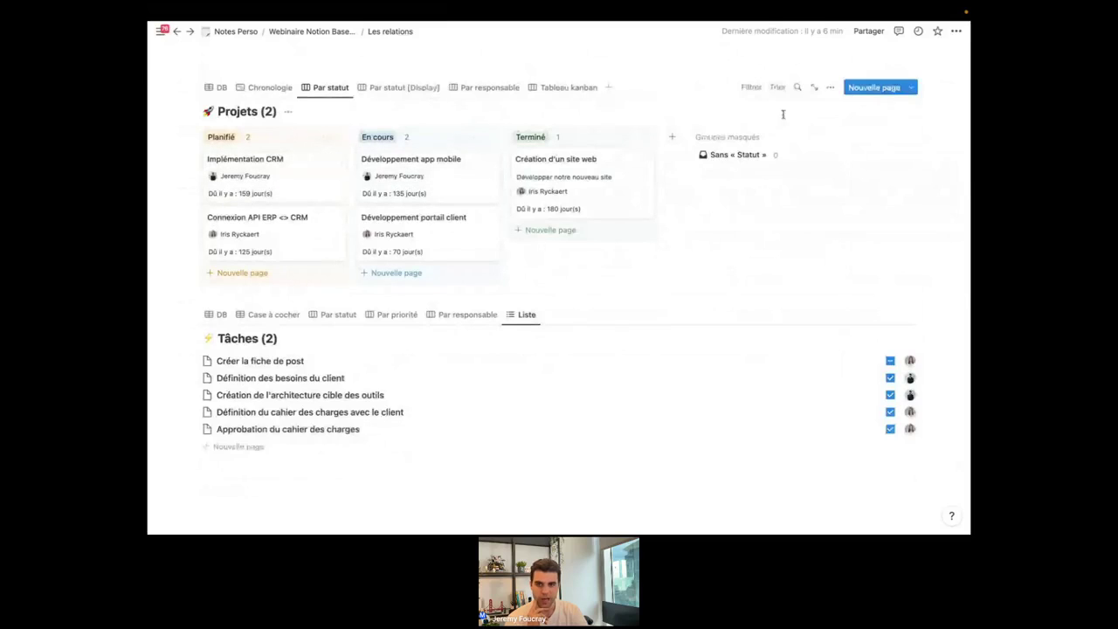
{"action": "left_click", "coordinate": [830, 89]}
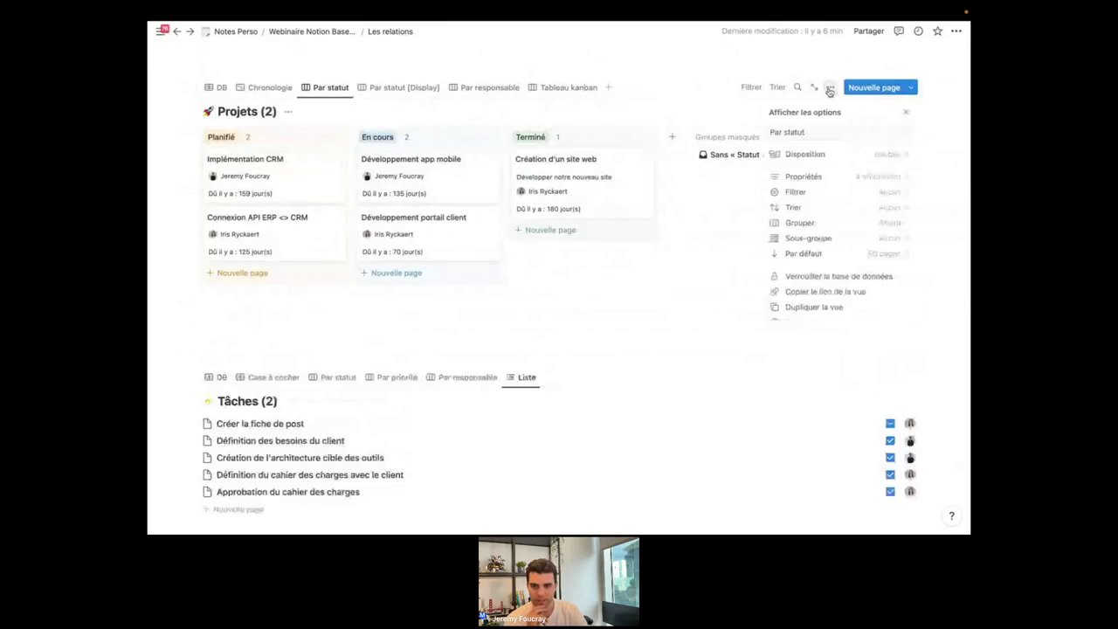
{"action": "left_click", "coordinate": [839, 177]}
{"action": "scroll", "coordinate": [846, 251], "scroll_direction": "down", "scroll_amount": 3}
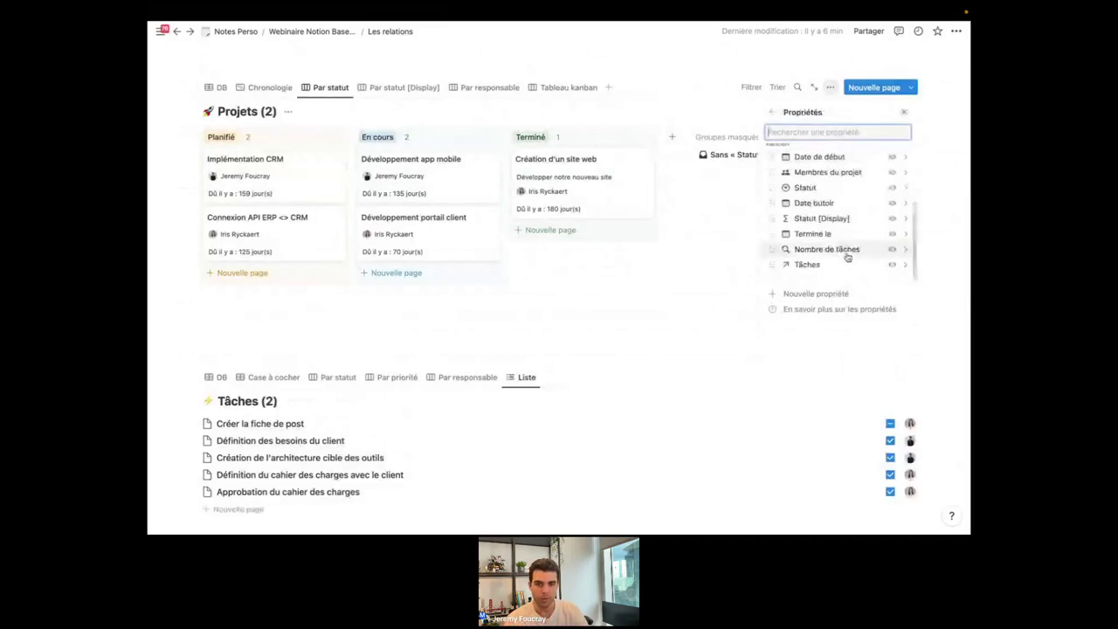
{"action": "scroll", "coordinate": [831, 179], "scroll_direction": "up", "scroll_amount": 2}
{"action": "scroll", "coordinate": [831, 179], "scroll_direction": "up", "scroll_amount": 3}
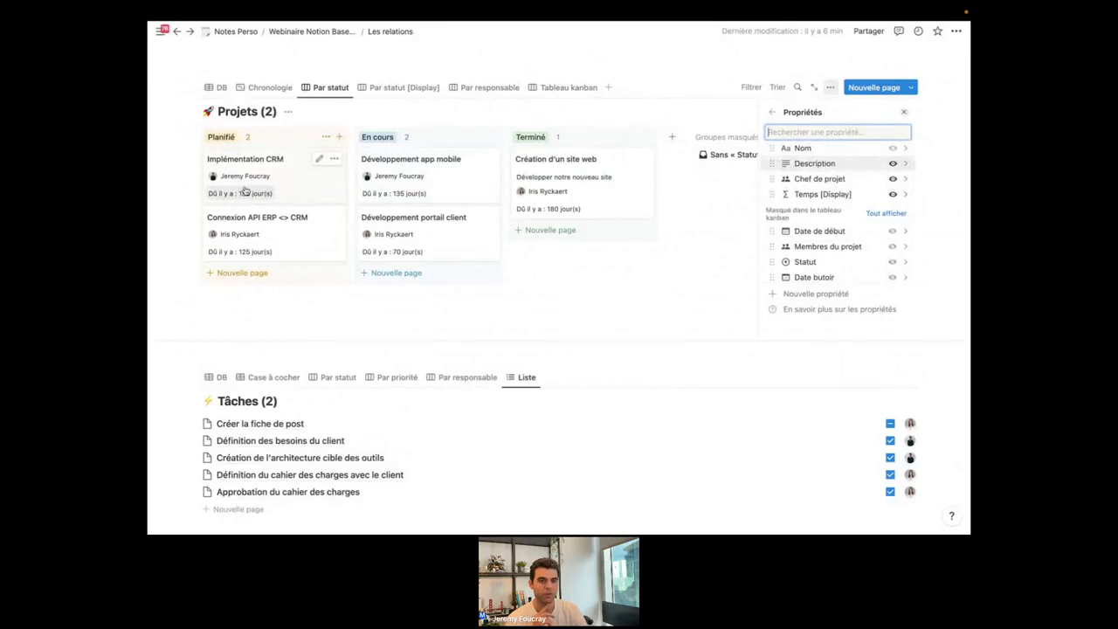
{"action": "mouse_move", "coordinate": [243, 185]}
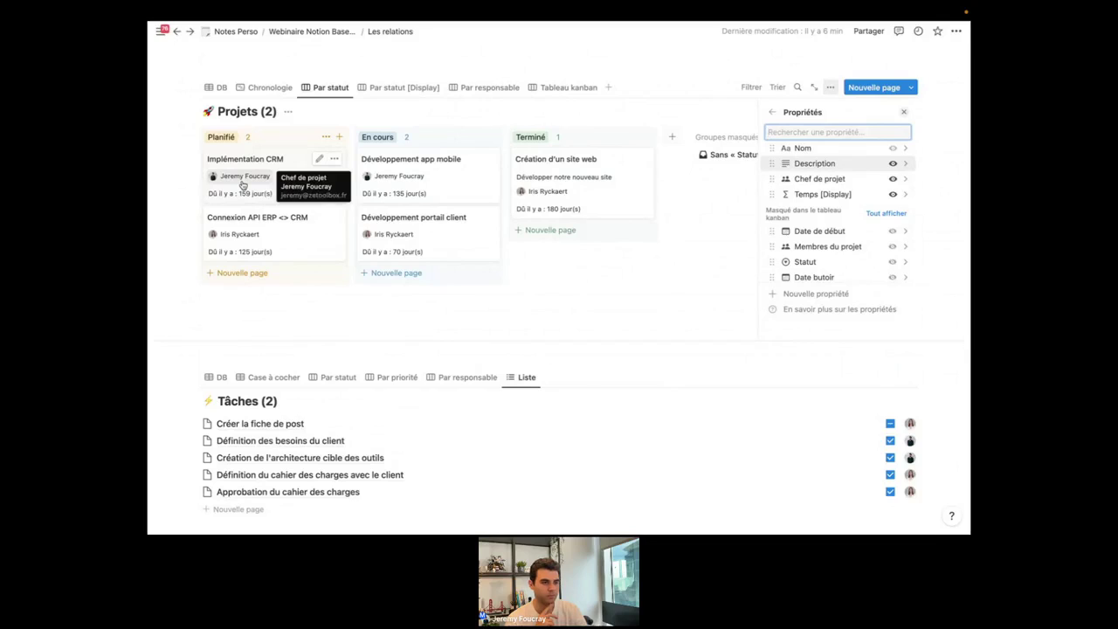
{"action": "left_click", "coordinate": [893, 163]}
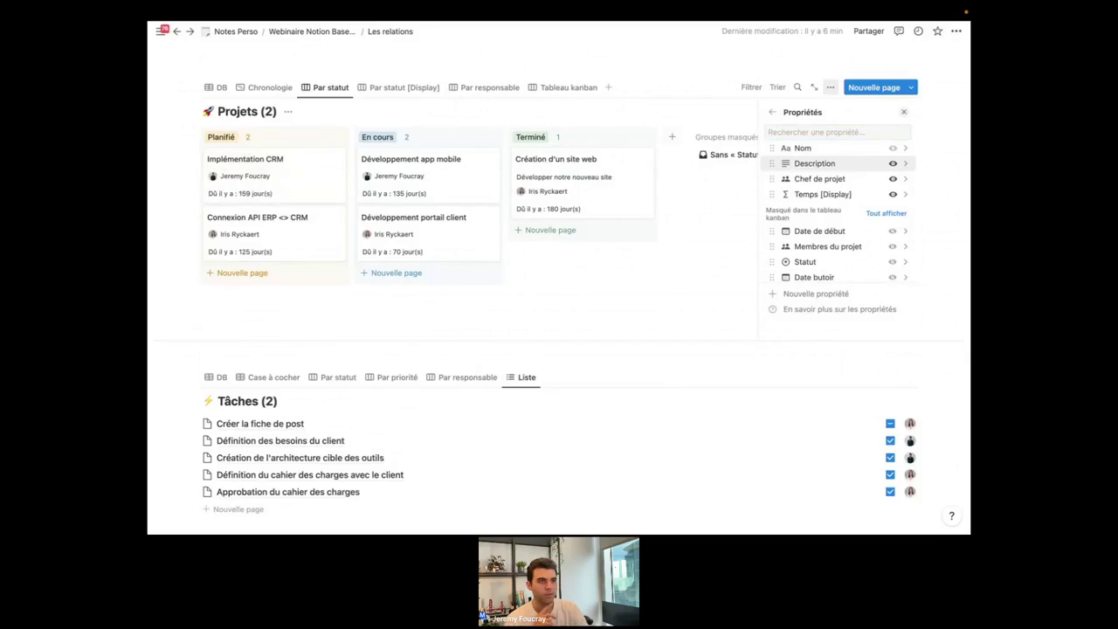
{"action": "left_click", "coordinate": [474, 304]}
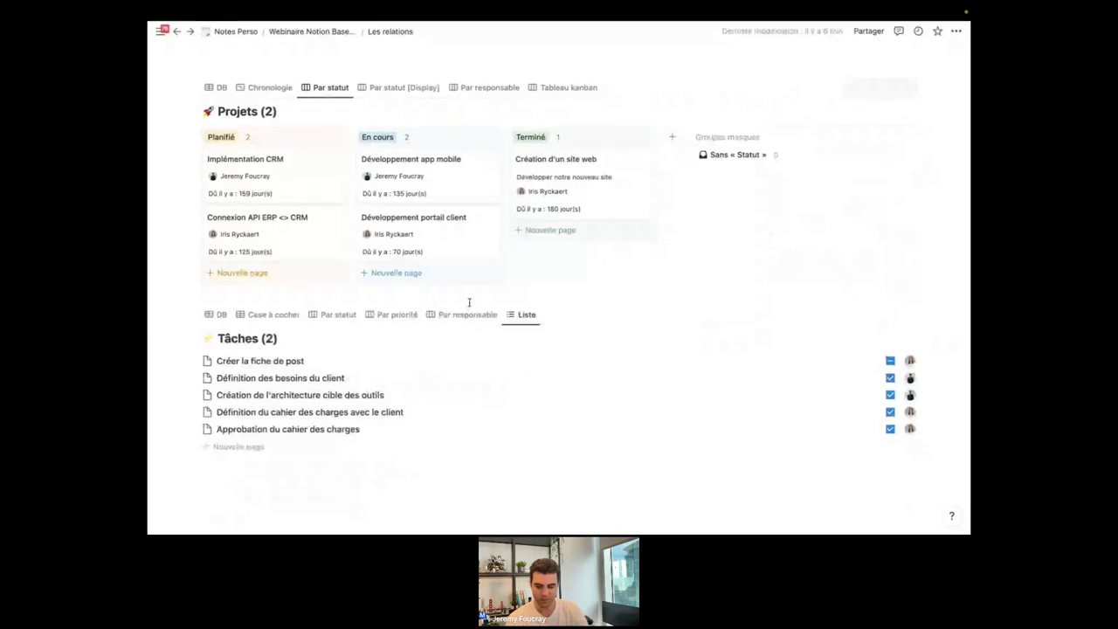
Add an empty block below the Projets board.
{"action": "left_click", "coordinate": [273, 298]}
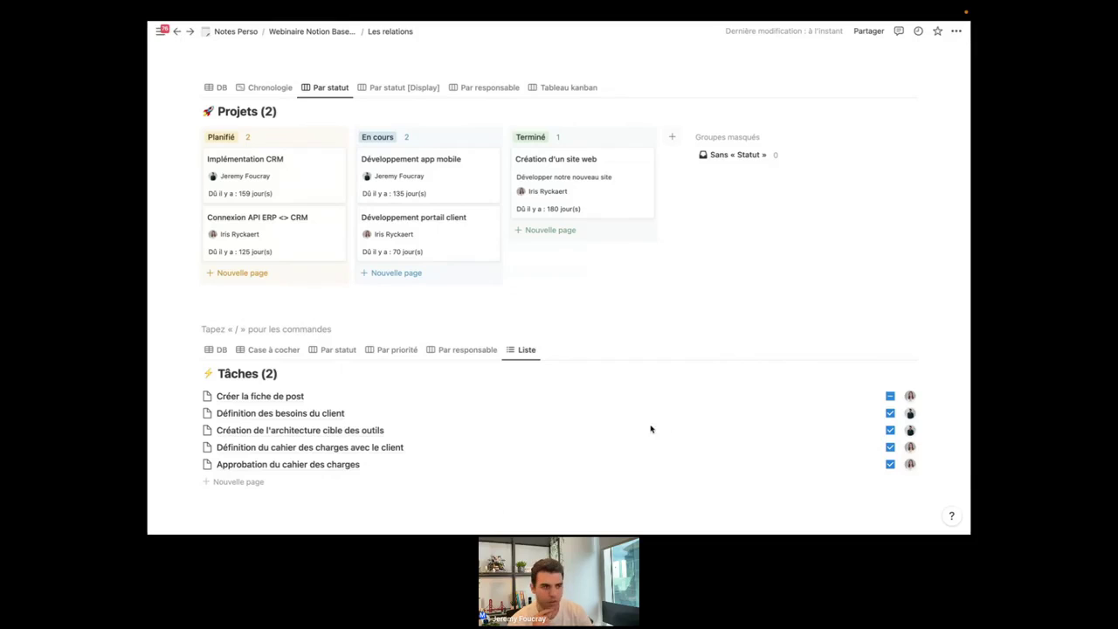
{"action": "scroll", "coordinate": [652, 429], "scroll_direction": "down", "scroll_amount": 3}
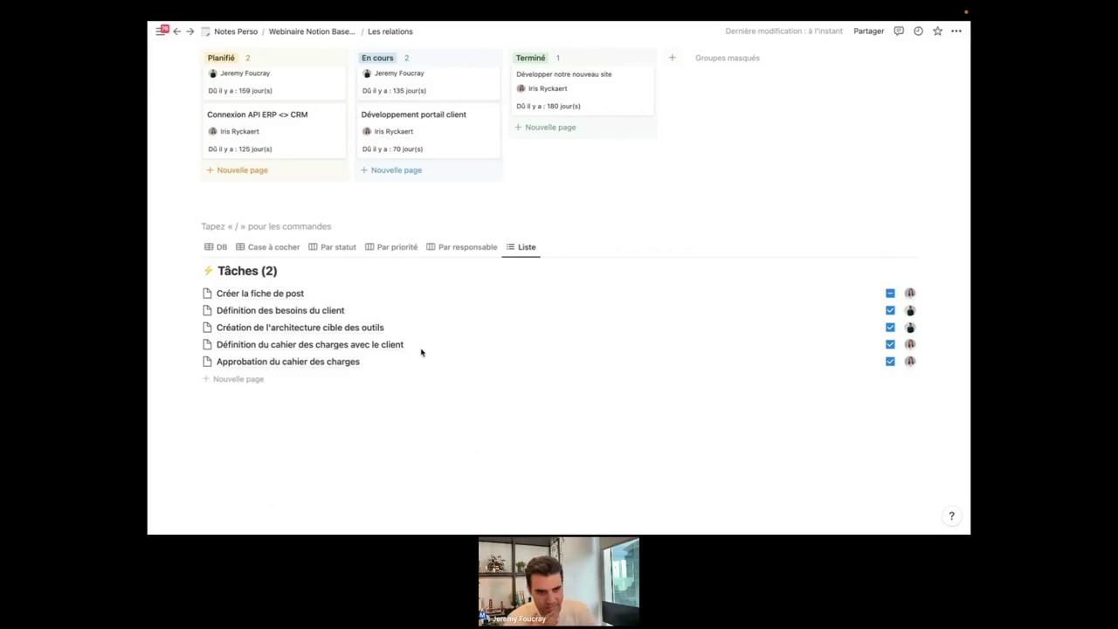
{"action": "scroll", "coordinate": [452, 361], "scroll_direction": "up", "scroll_amount": 1}
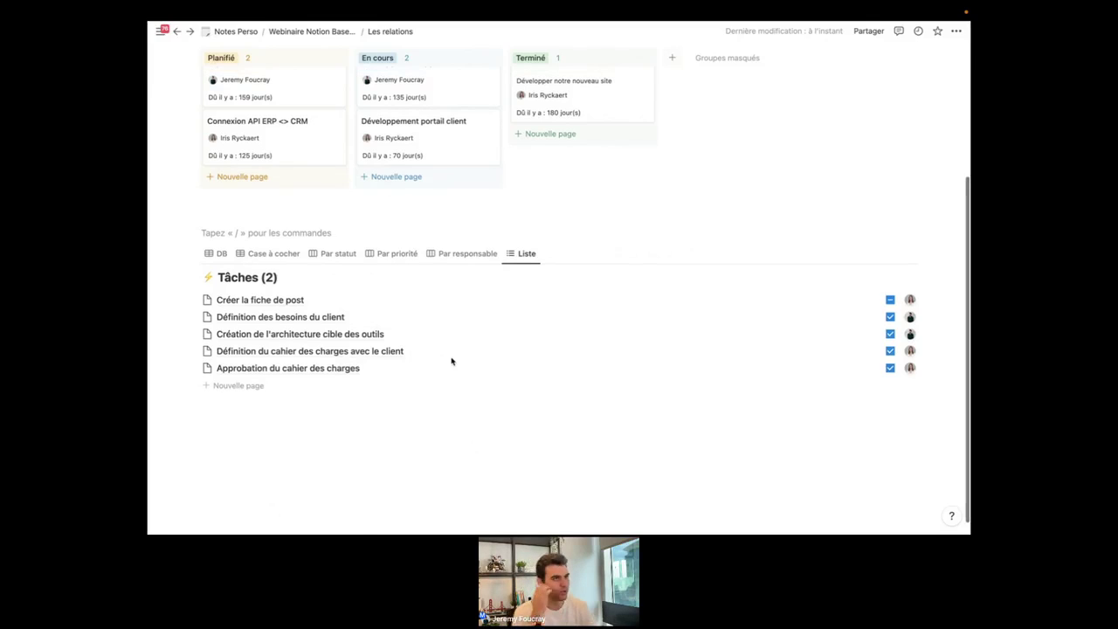
{"action": "scroll", "coordinate": [452, 361], "scroll_direction": "up", "scroll_amount": 2}
{"action": "scroll", "coordinate": [452, 360], "scroll_direction": "down", "scroll_amount": 2}
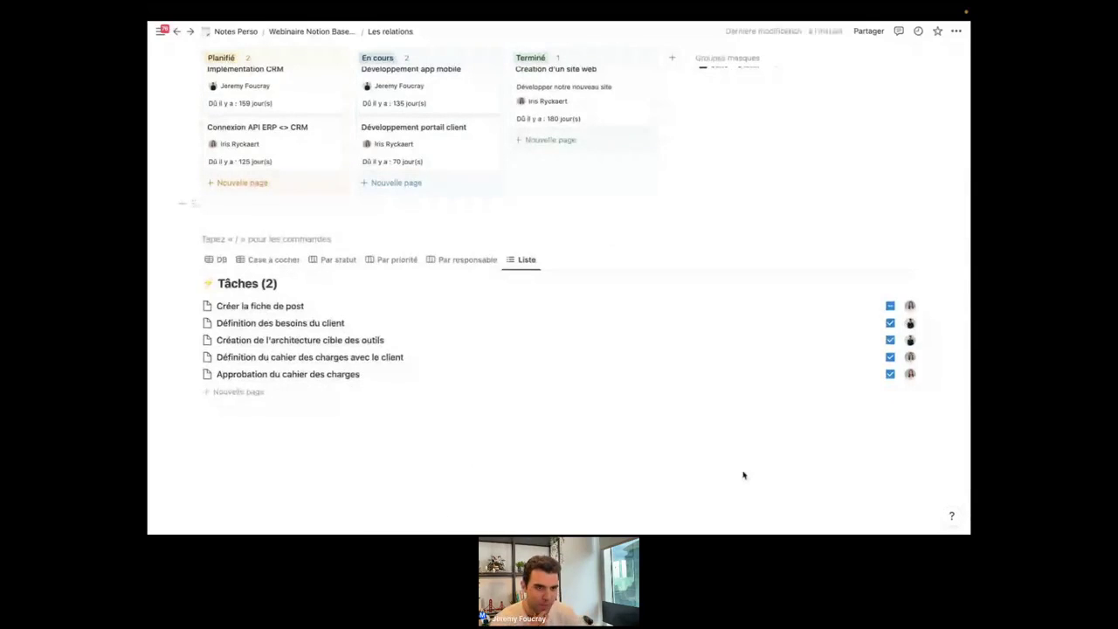
Return to the Webinaire Notion Bases de données parent page via the breadcrumb.
{"action": "scroll", "coordinate": [675, 415], "scroll_direction": "up", "scroll_amount": 2}
{"action": "scroll", "coordinate": [674, 414], "scroll_direction": "up", "scroll_amount": 3}
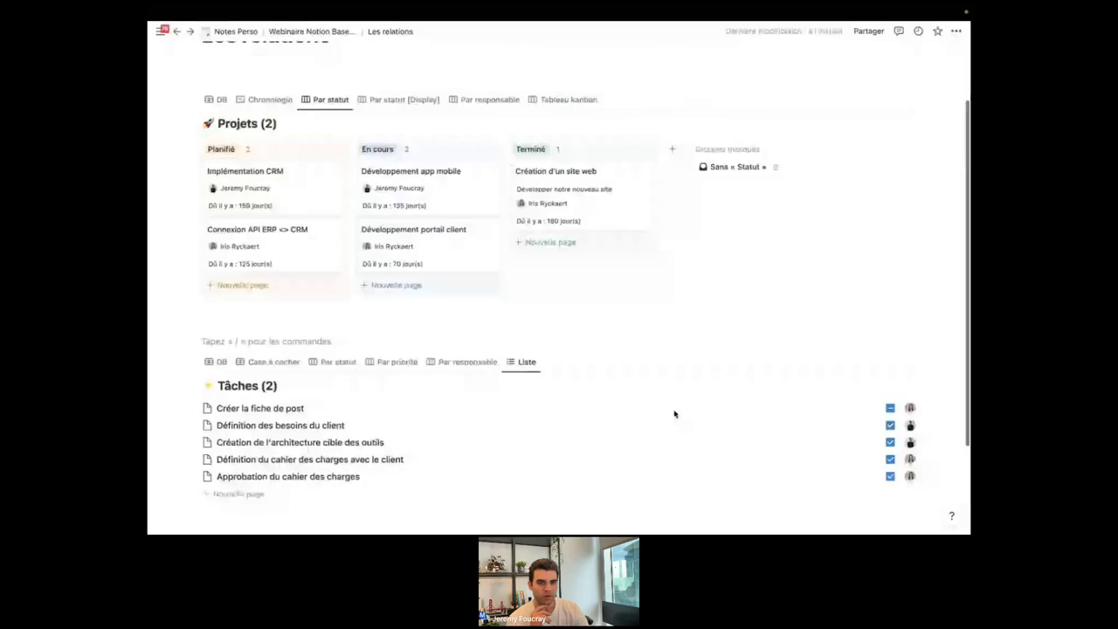
{"action": "scroll", "coordinate": [556, 291], "scroll_direction": "down", "scroll_amount": 1}
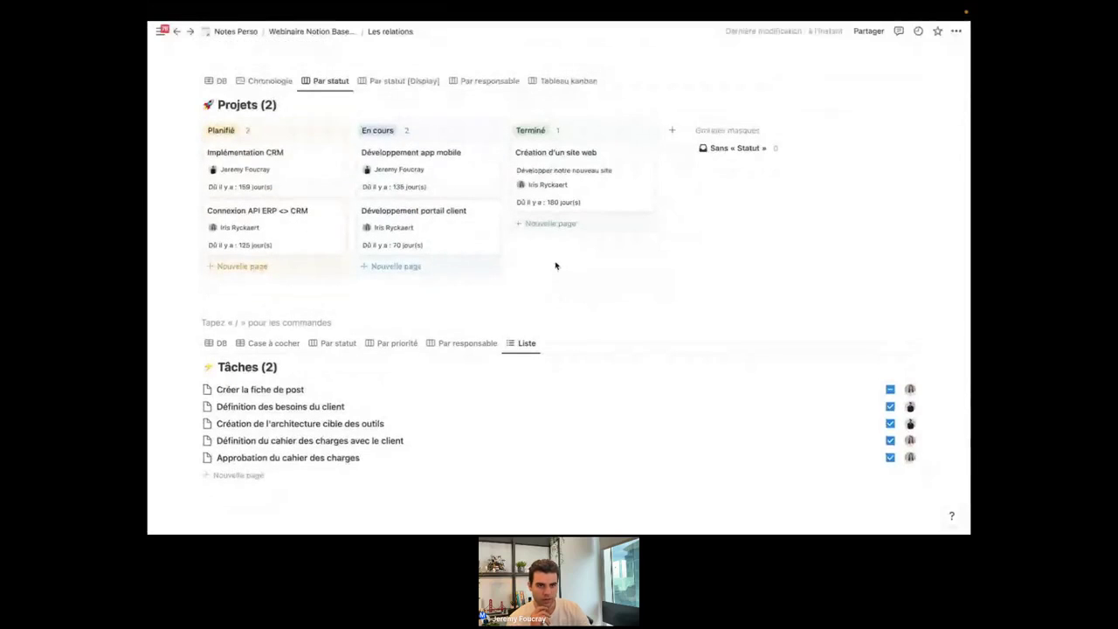
{"action": "scroll", "coordinate": [436, 167], "scroll_direction": "up", "scroll_amount": 1}
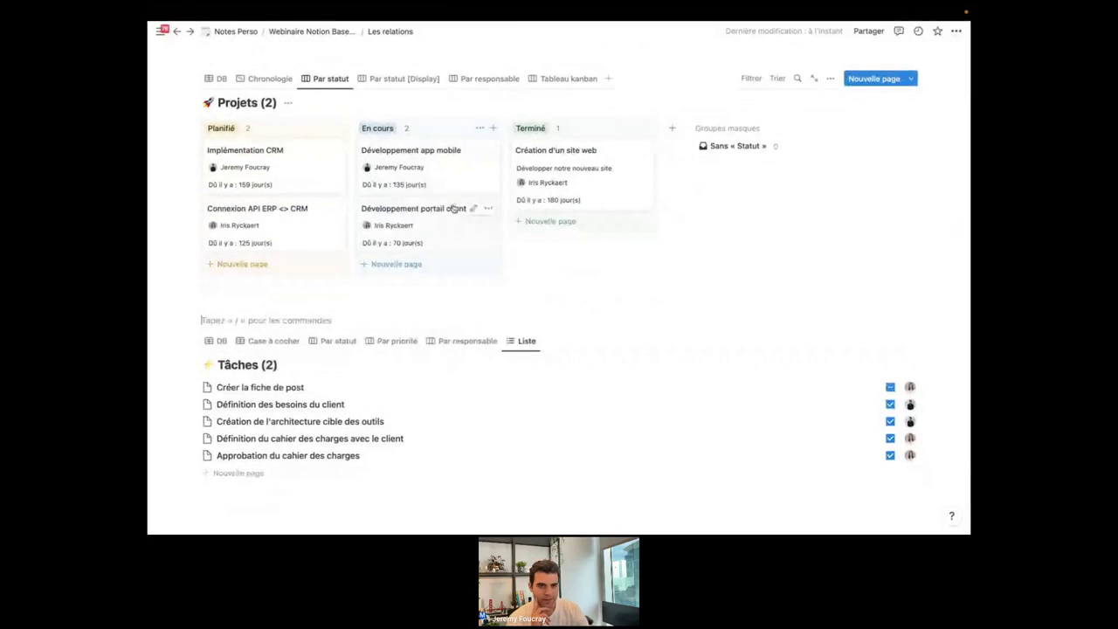
{"action": "left_click", "coordinate": [307, 30]}
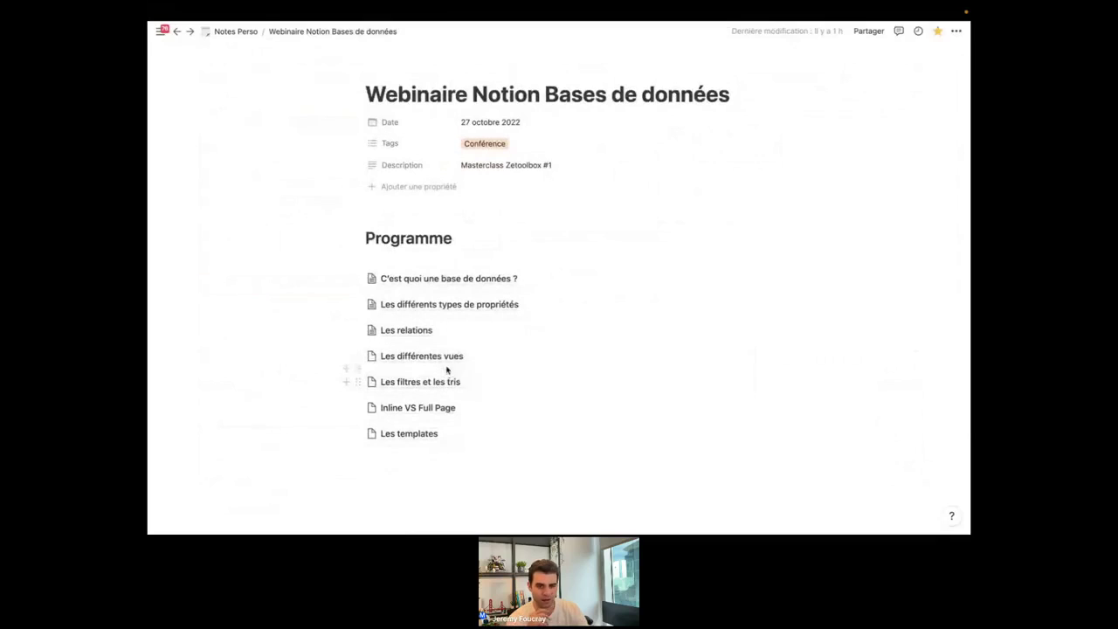
Open the Les relations page from the parent page.
{"action": "left_click", "coordinate": [420, 337]}
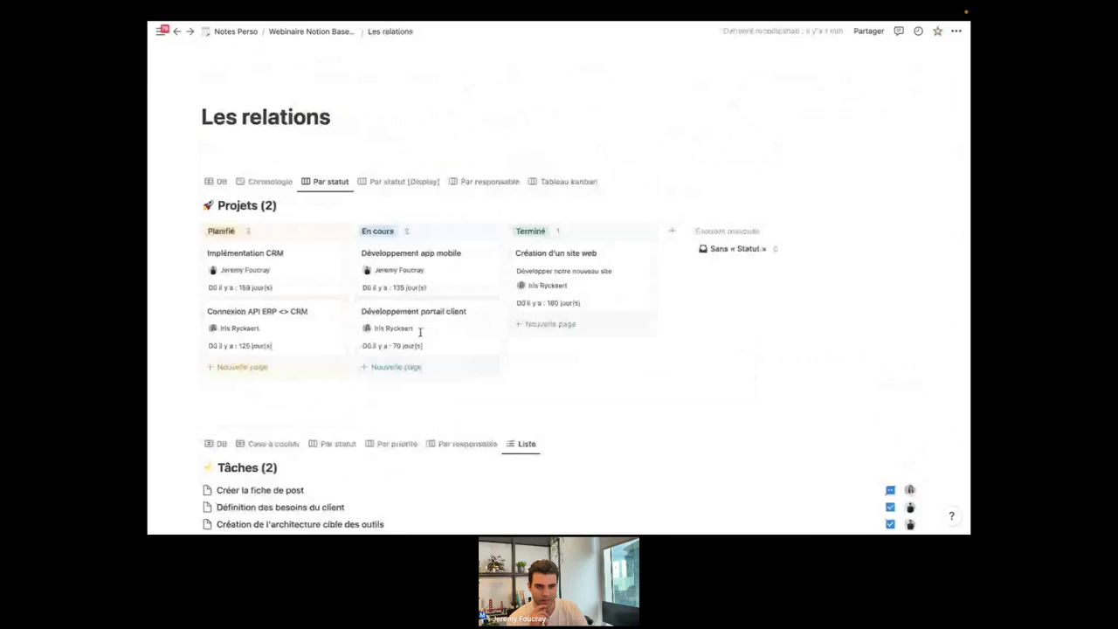
{"action": "scroll", "coordinate": [560, 384], "scroll_direction": "down", "scroll_amount": 3}
{"action": "scroll", "coordinate": [561, 389], "scroll_direction": "up", "scroll_amount": 1}
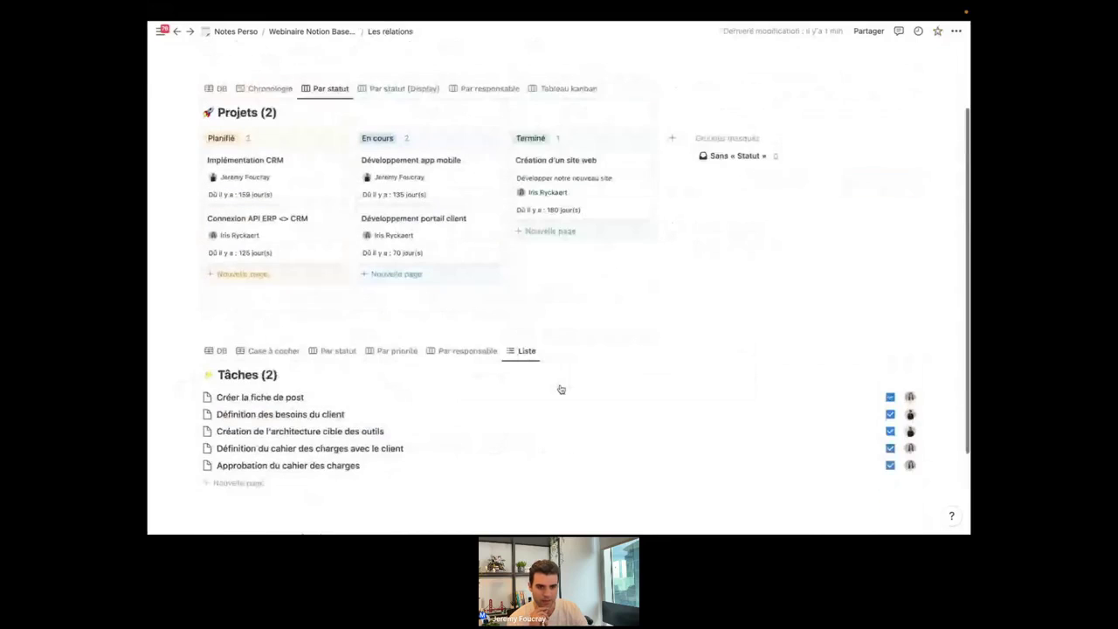
{"action": "scroll", "coordinate": [561, 389], "scroll_direction": "down", "scroll_amount": 1}
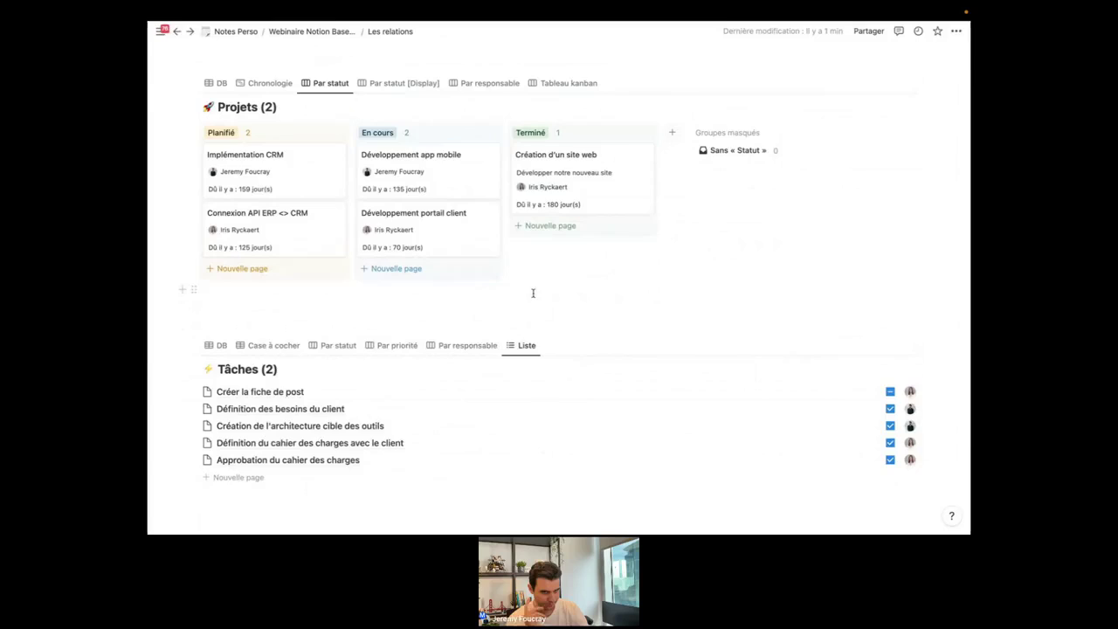
{"action": "scroll", "coordinate": [535, 301], "scroll_direction": "up", "scroll_amount": 1}
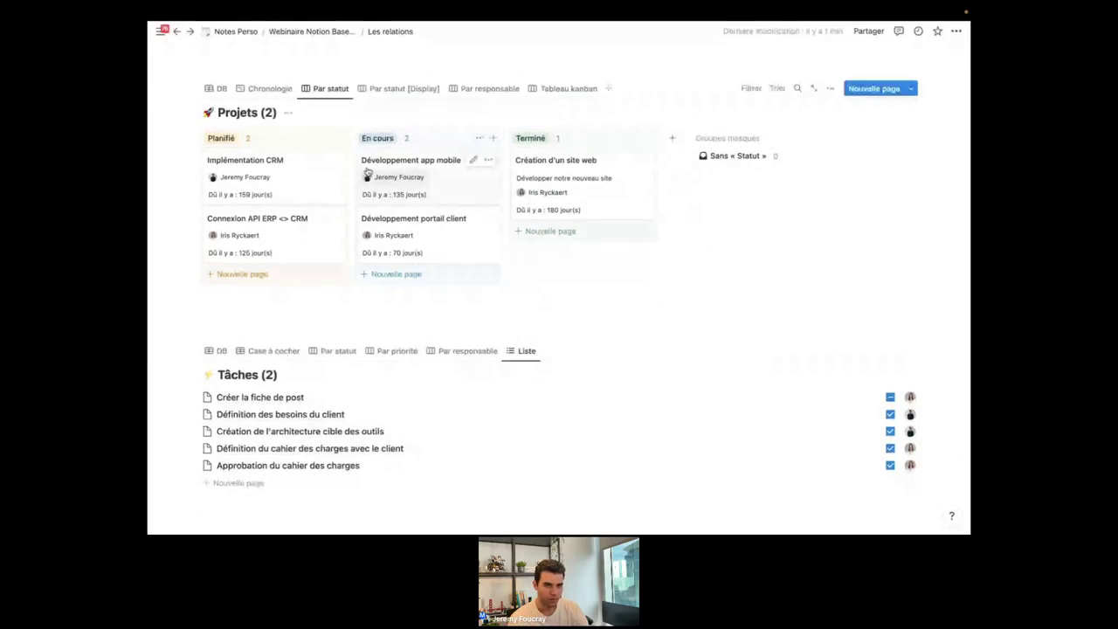
Compare Projets' DB, Chronologie and Par statut views, settling on the DB table.
{"action": "left_click", "coordinate": [217, 88]}
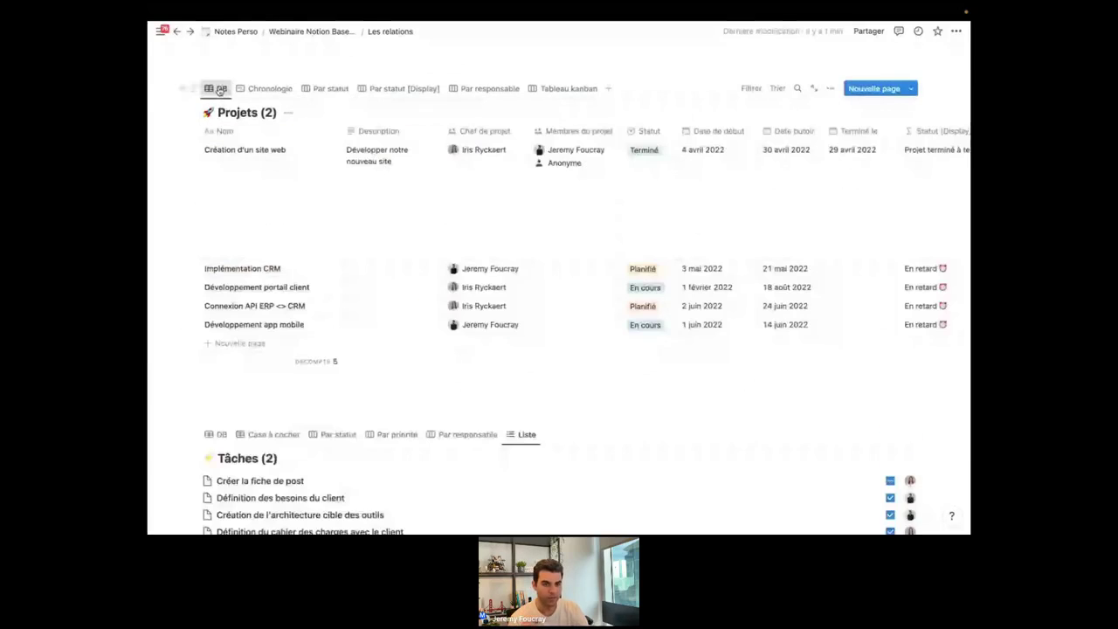
{"action": "left_click", "coordinate": [266, 88]}
{"action": "left_click", "coordinate": [328, 88]}
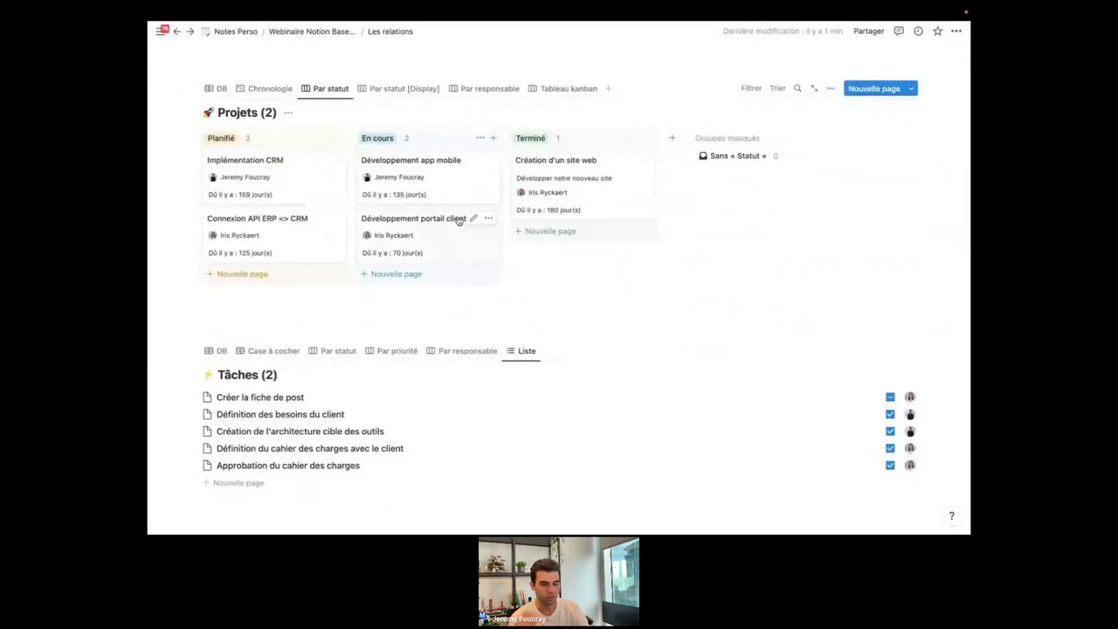
{"action": "left_click", "coordinate": [216, 89]}
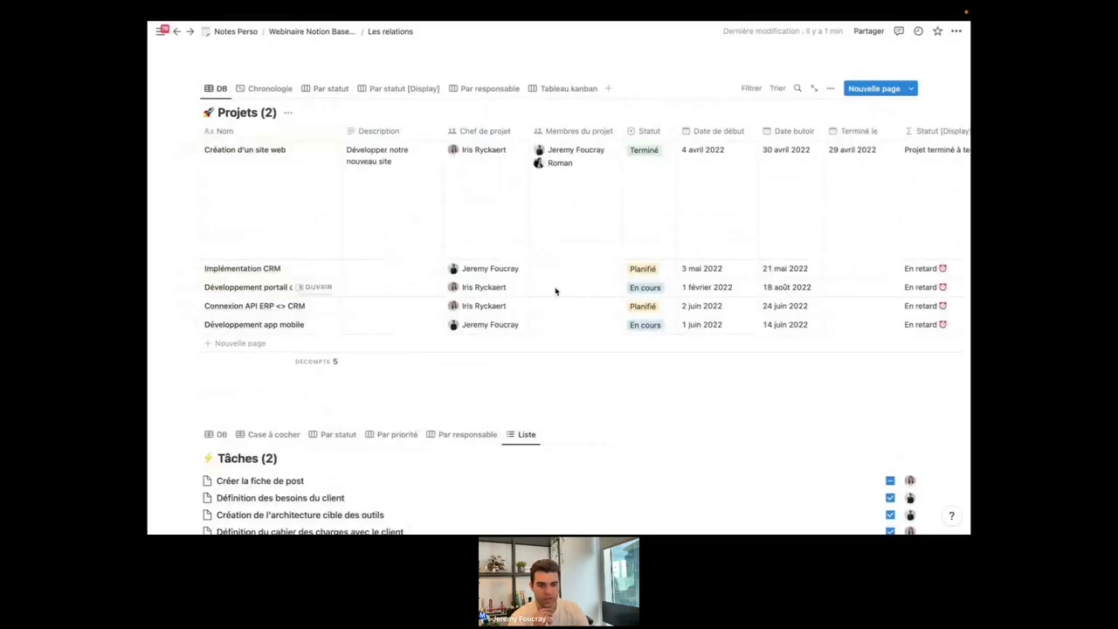
{"action": "scroll", "coordinate": [554, 289], "scroll_direction": "down", "scroll_amount": 1}
{"action": "scroll", "coordinate": [555, 291], "scroll_direction": "down", "scroll_amount": 5}
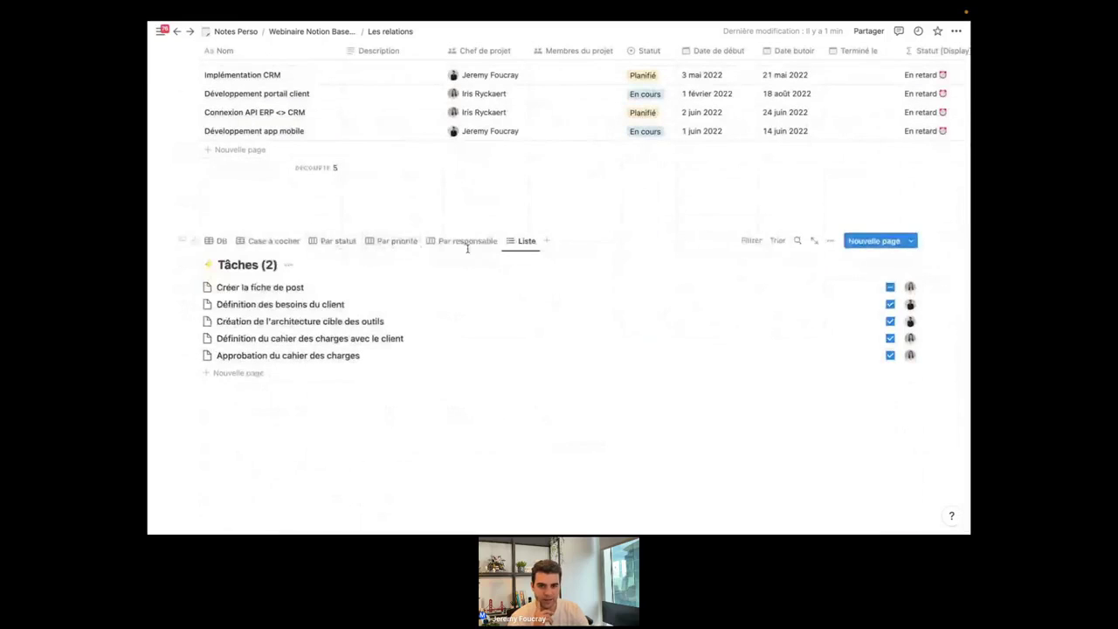
Filter the Tâches list to one Responsable and untick Création de l'architecture cible des outils.
{"action": "left_click", "coordinate": [755, 242]}
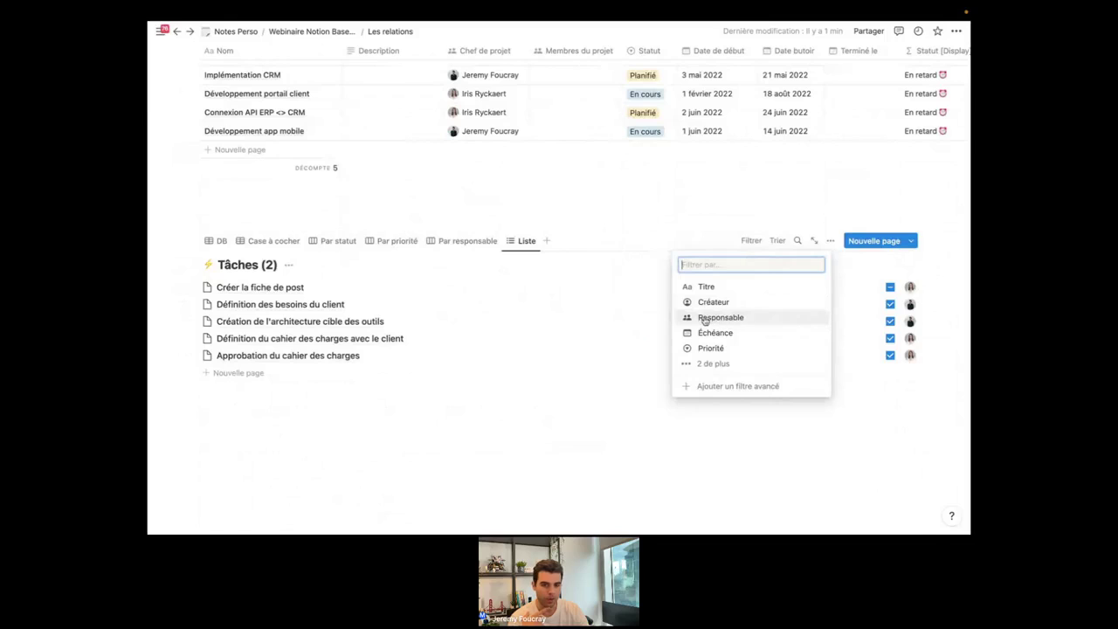
{"action": "left_click", "coordinate": [709, 320]}
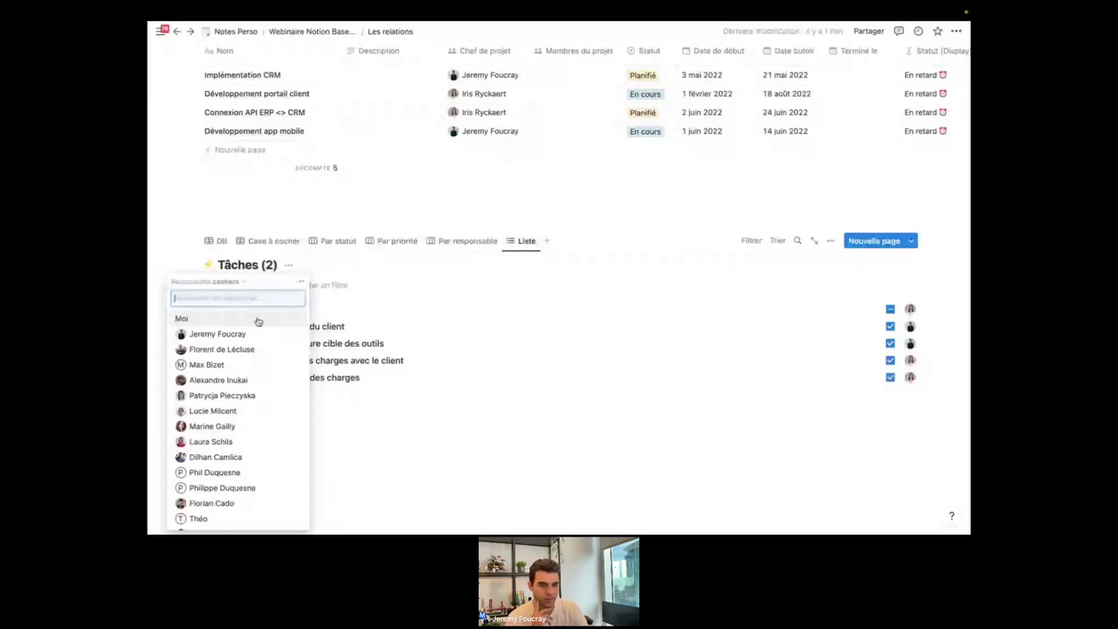
{"action": "left_click", "coordinate": [221, 335]}
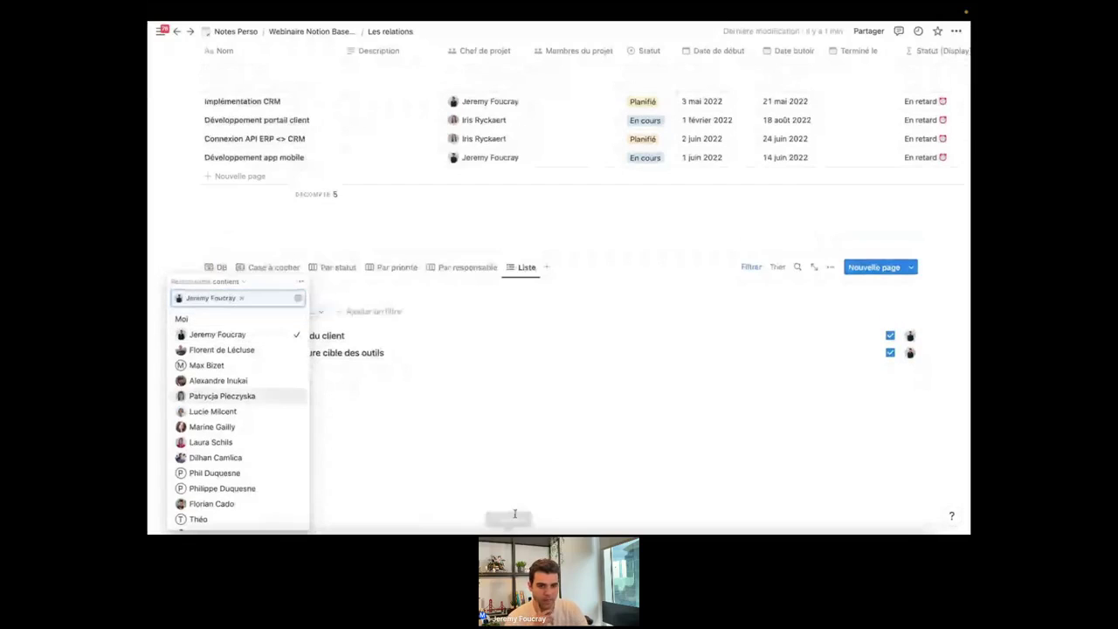
{"action": "left_click", "coordinate": [417, 402]}
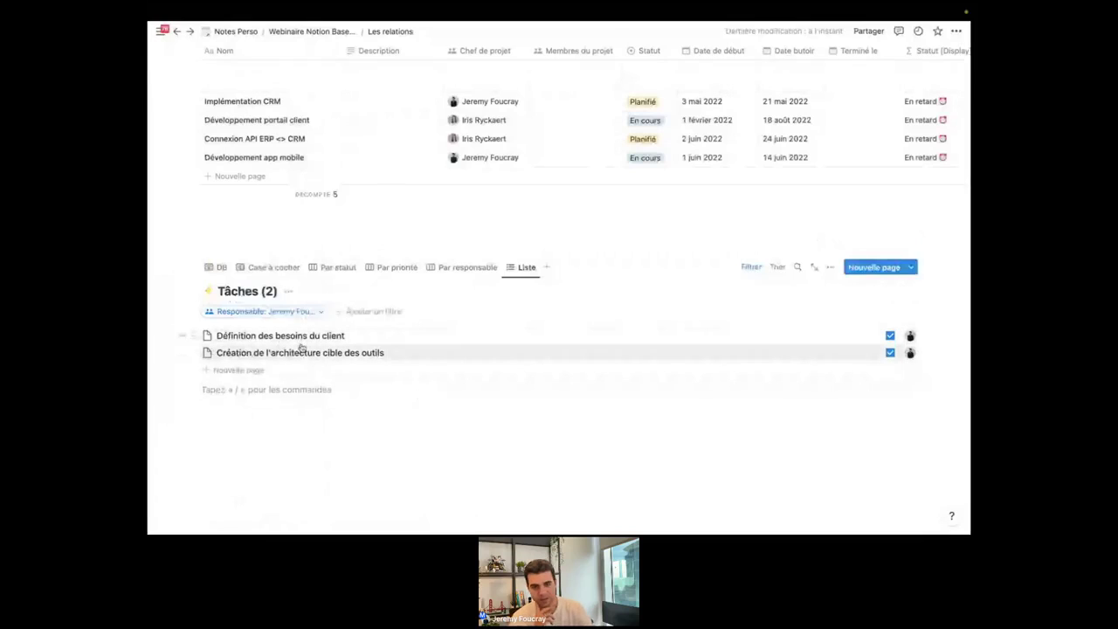
{"action": "left_click", "coordinate": [890, 353]}
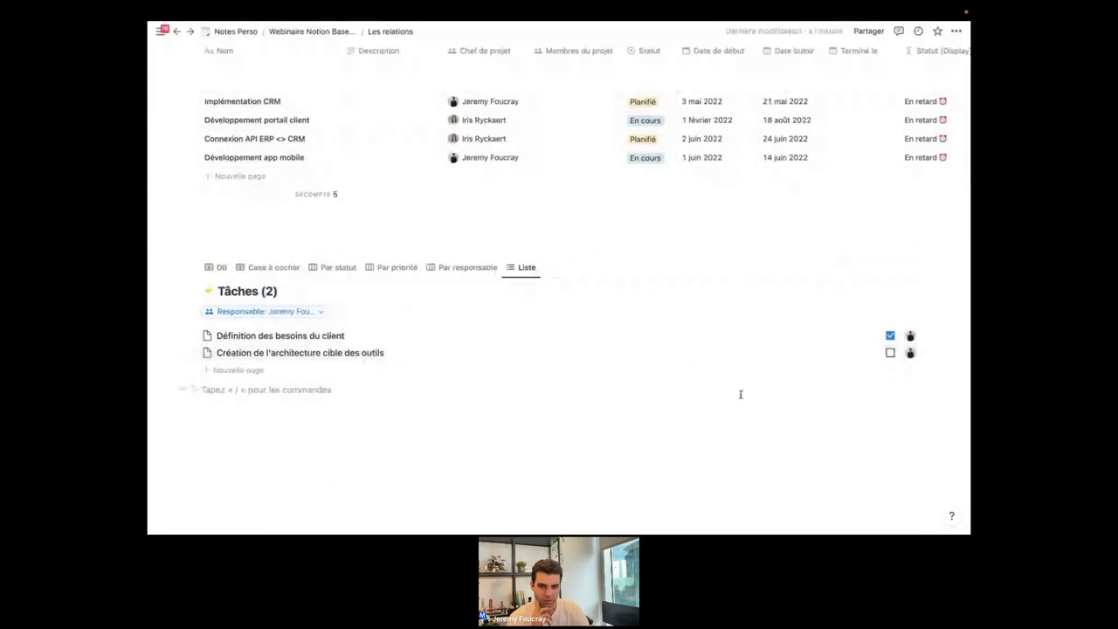
{"action": "left_click", "coordinate": [671, 387]}
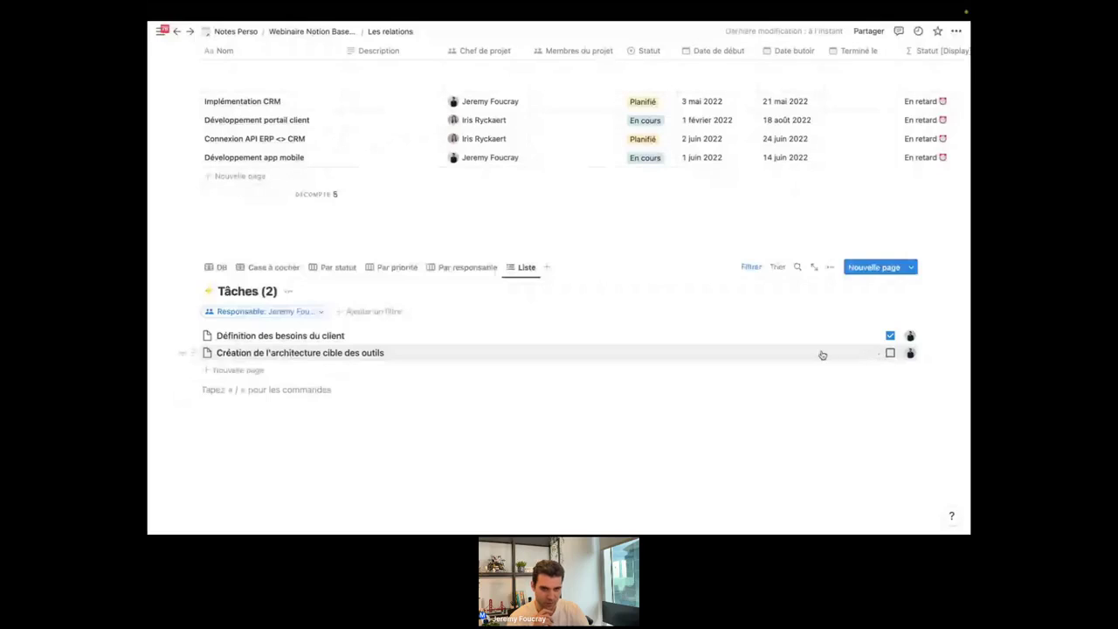
Add a Statut filter keeping only À faire and En cours tasks.
{"action": "left_click", "coordinate": [379, 313]}
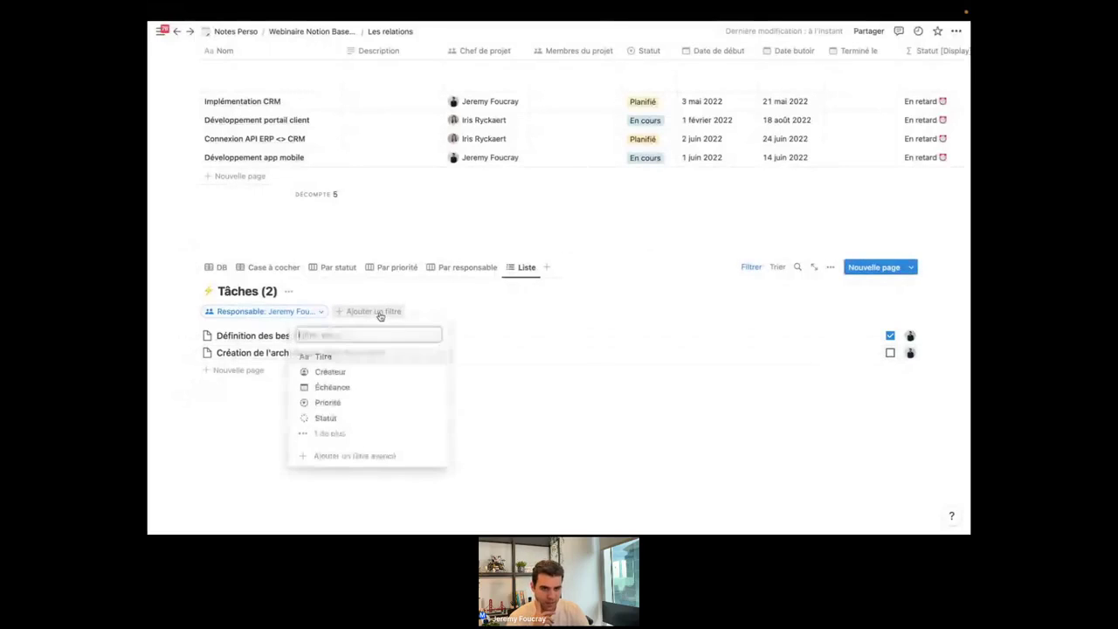
{"action": "left_click", "coordinate": [367, 417]}
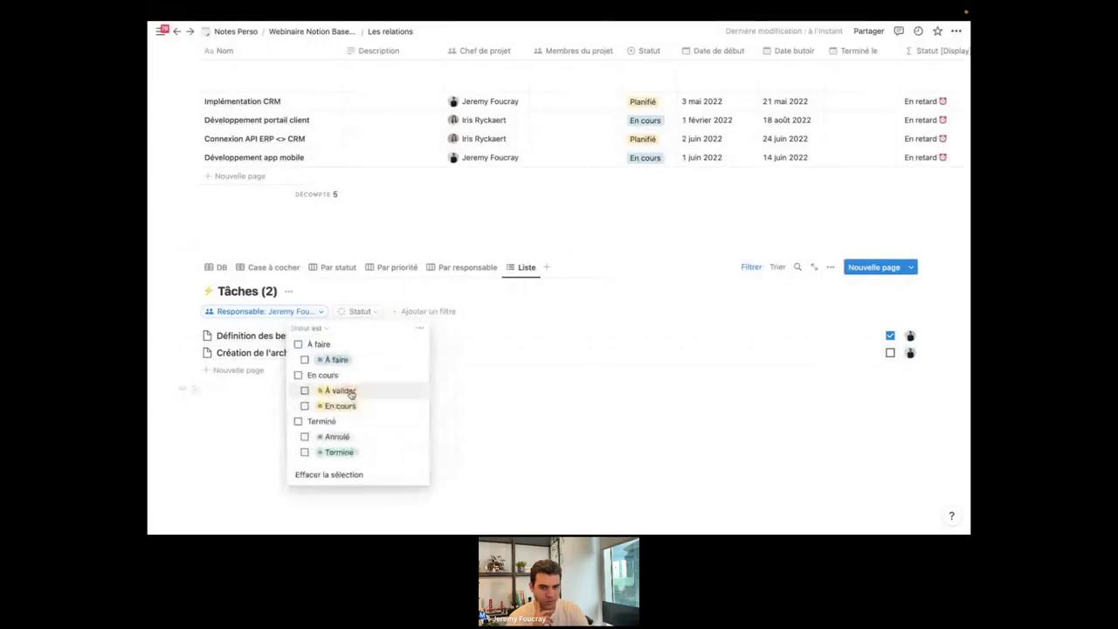
{"action": "left_click", "coordinate": [298, 345]}
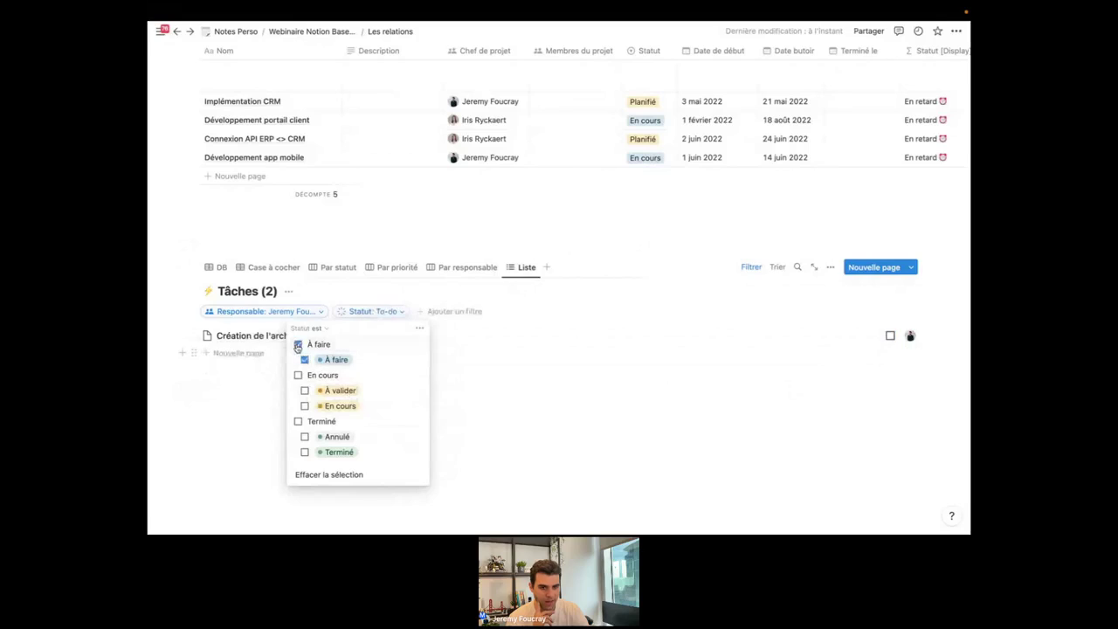
{"action": "left_click", "coordinate": [298, 375]}
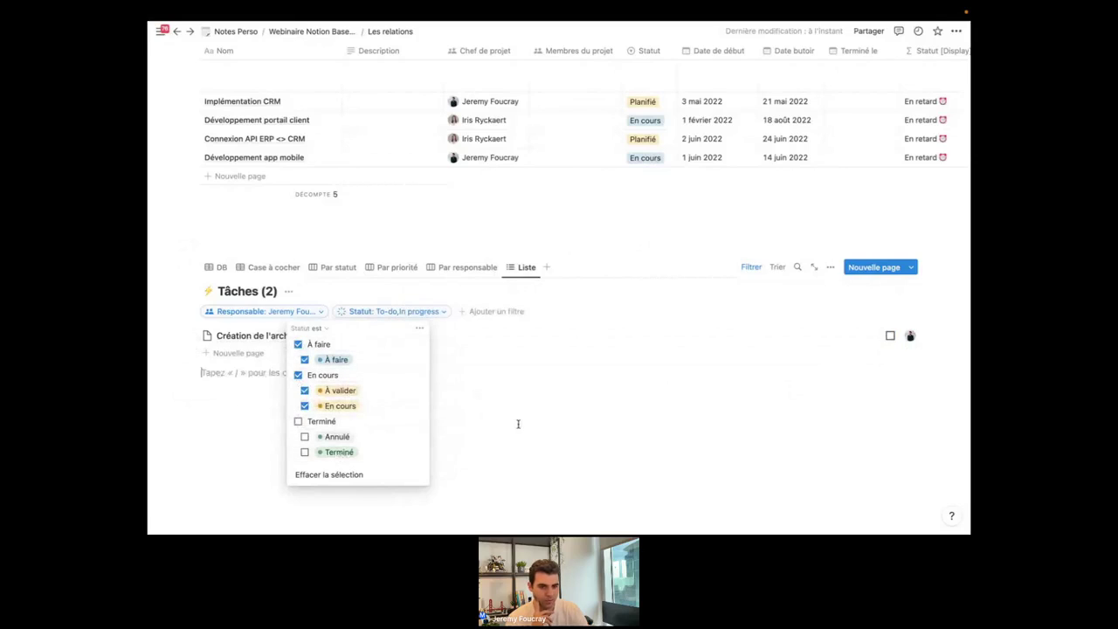
{"action": "left_click", "coordinate": [518, 424]}
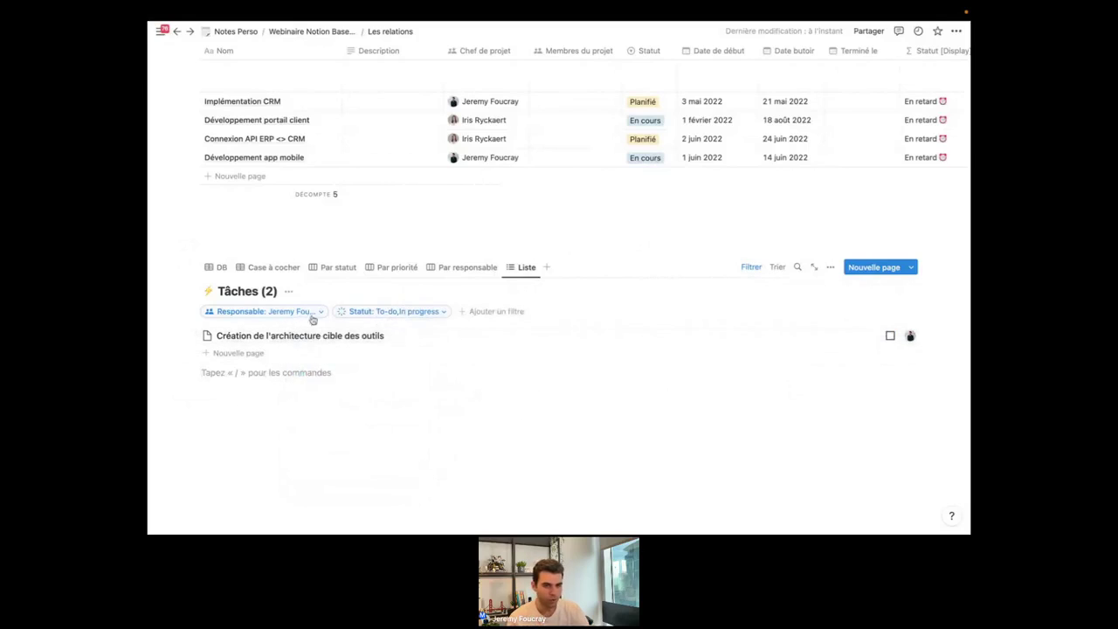
Rename the Tâches list view to 'Mes tâches à faire'.
{"action": "left_click", "coordinate": [527, 268]}
{"action": "left_click", "coordinate": [546, 303]}
{"action": "type", "text": "Mes tâches à faire"}
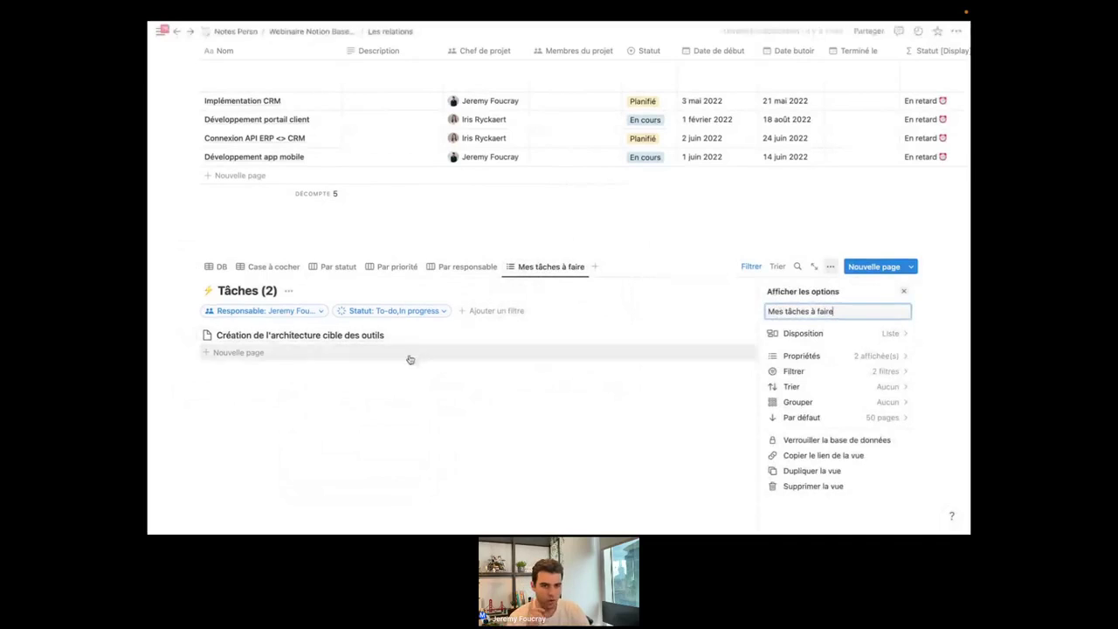
{"action": "left_click", "coordinate": [425, 397]}
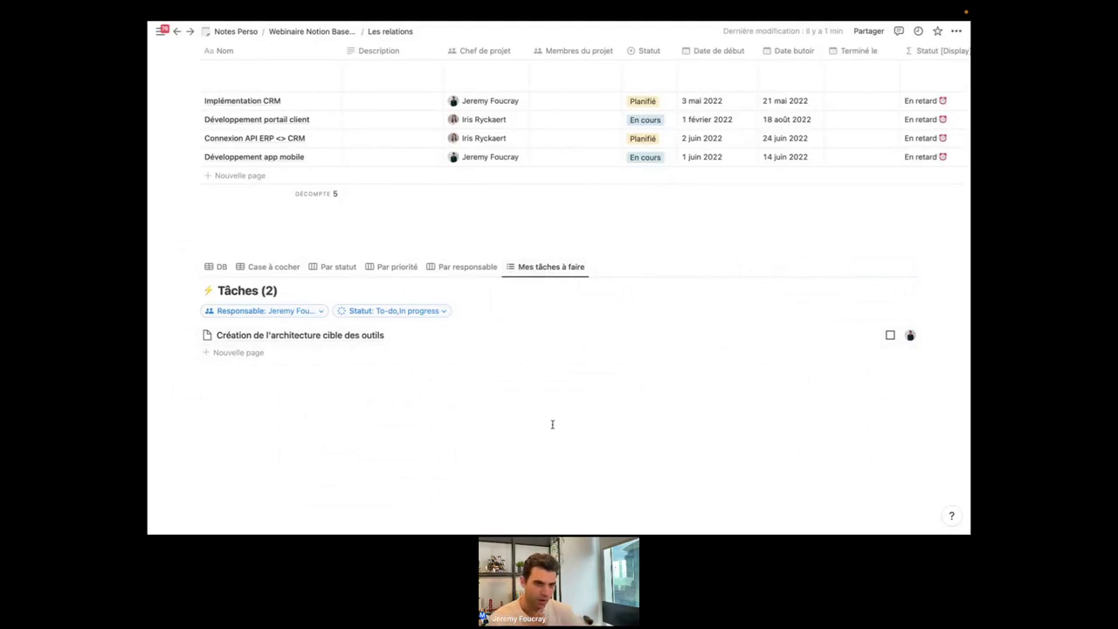
{"action": "scroll", "coordinate": [569, 363], "scroll_direction": "up", "scroll_amount": 1}
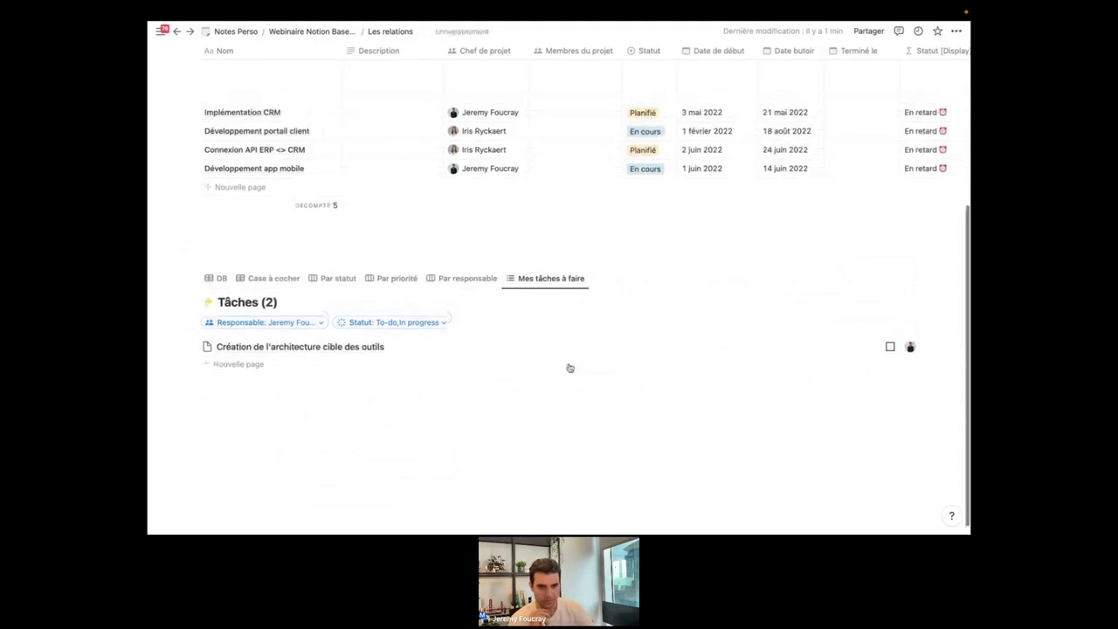
{"action": "scroll", "coordinate": [611, 361], "scroll_direction": "up", "scroll_amount": 2}
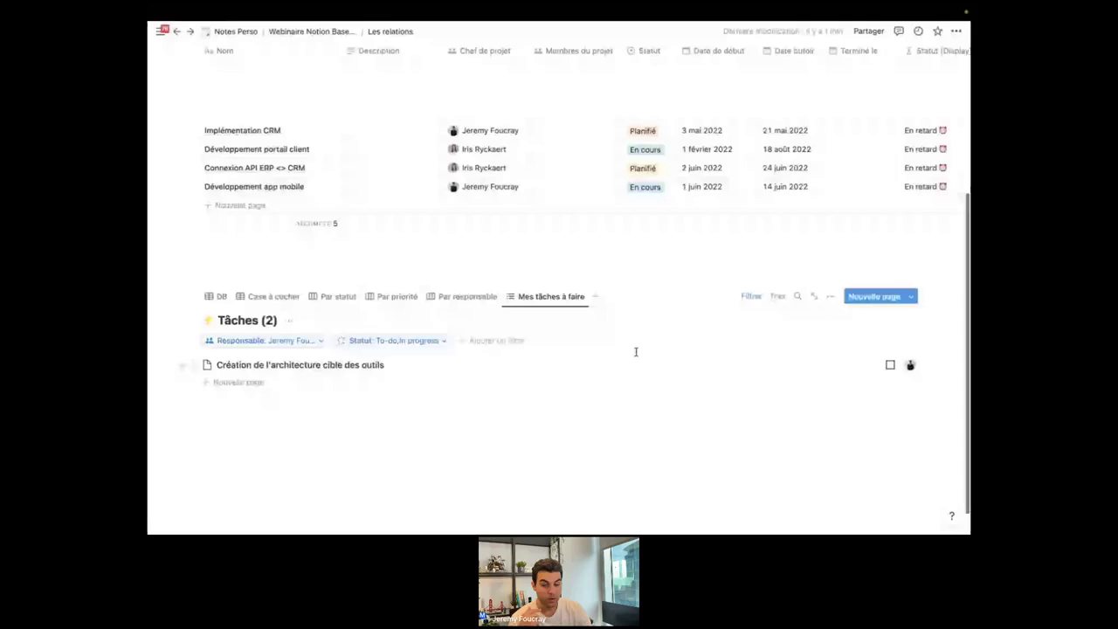
{"action": "scroll", "coordinate": [611, 332], "scroll_direction": "down", "scroll_amount": 1}
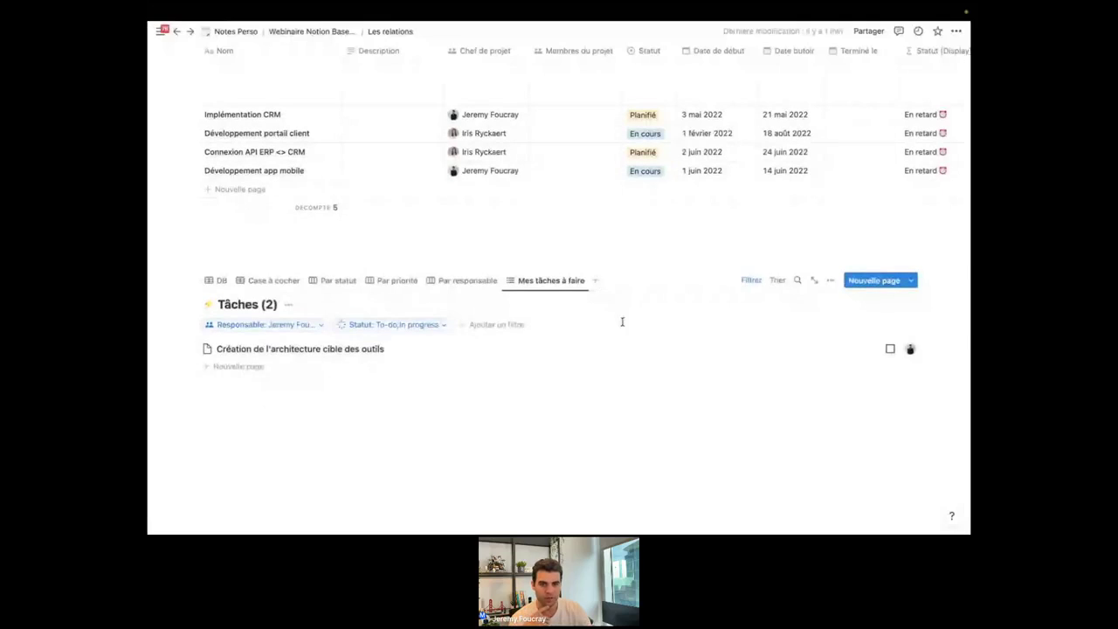
{"action": "scroll", "coordinate": [612, 315], "scroll_direction": "up", "scroll_amount": 5}
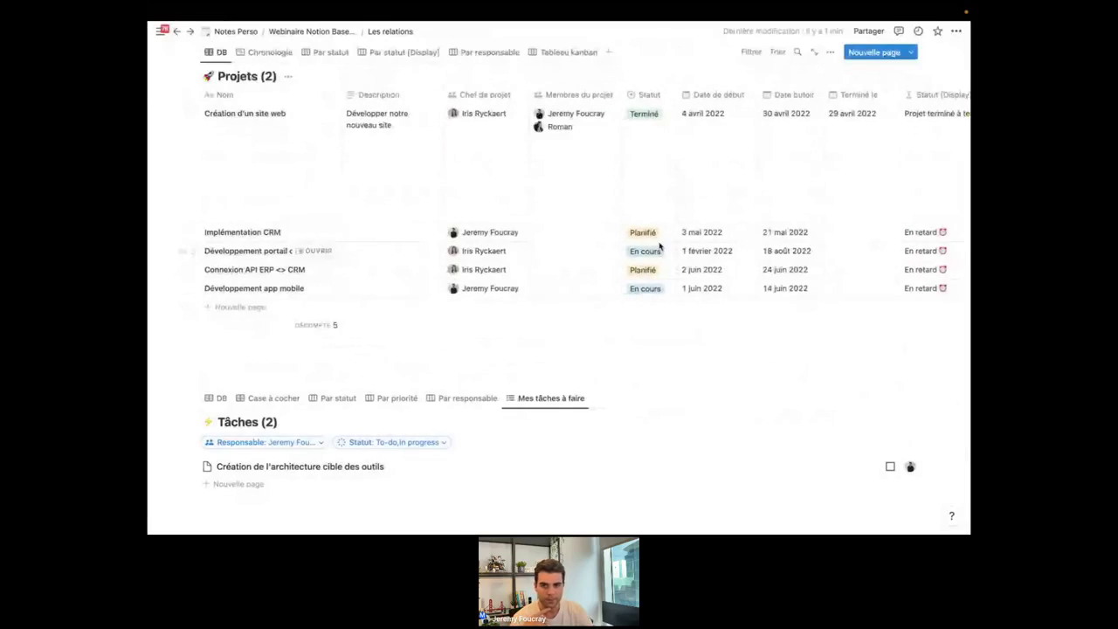
{"action": "scroll", "coordinate": [660, 248], "scroll_direction": "right", "scroll_amount": 2}
{"action": "scroll", "coordinate": [659, 246], "scroll_direction": "right", "scroll_amount": 5}
{"action": "scroll", "coordinate": [612, 227], "scroll_direction": "left", "scroll_amount": 6}
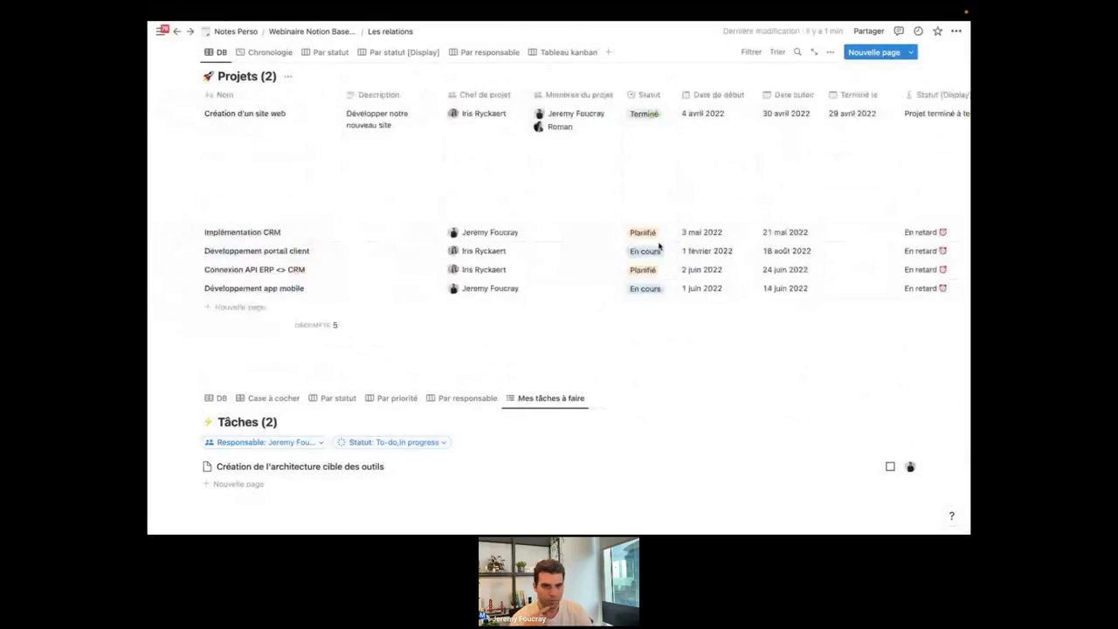
{"action": "scroll", "coordinate": [507, 182], "scroll_direction": "down", "scroll_amount": 2}
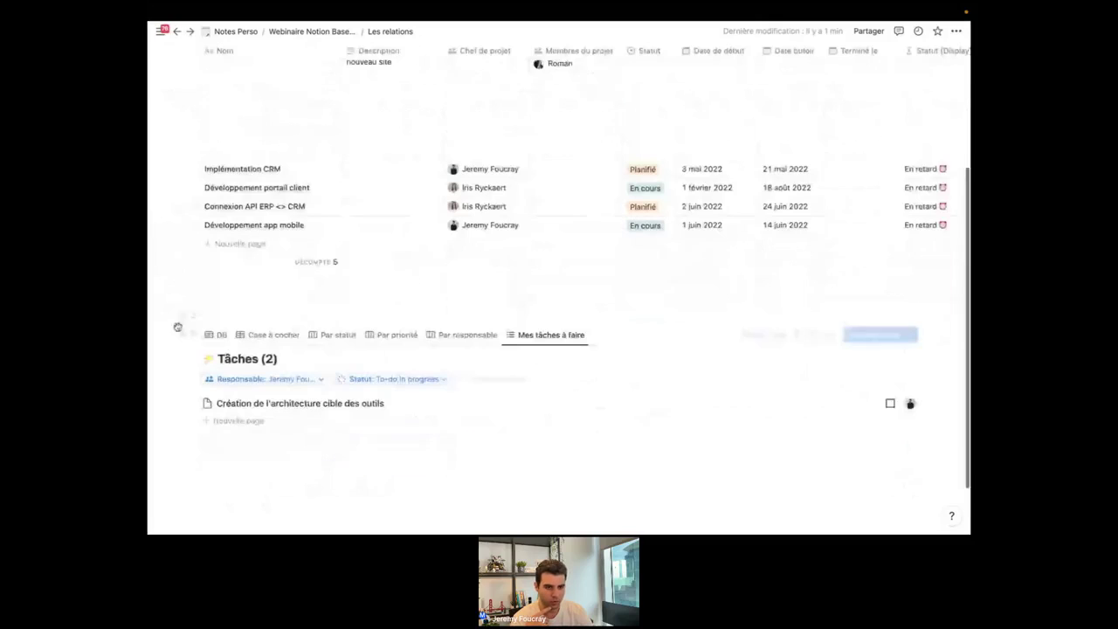
In the Tâches table, set Créer la fiche de post to À faire and add a second assignee.
{"action": "left_click", "coordinate": [215, 335]}
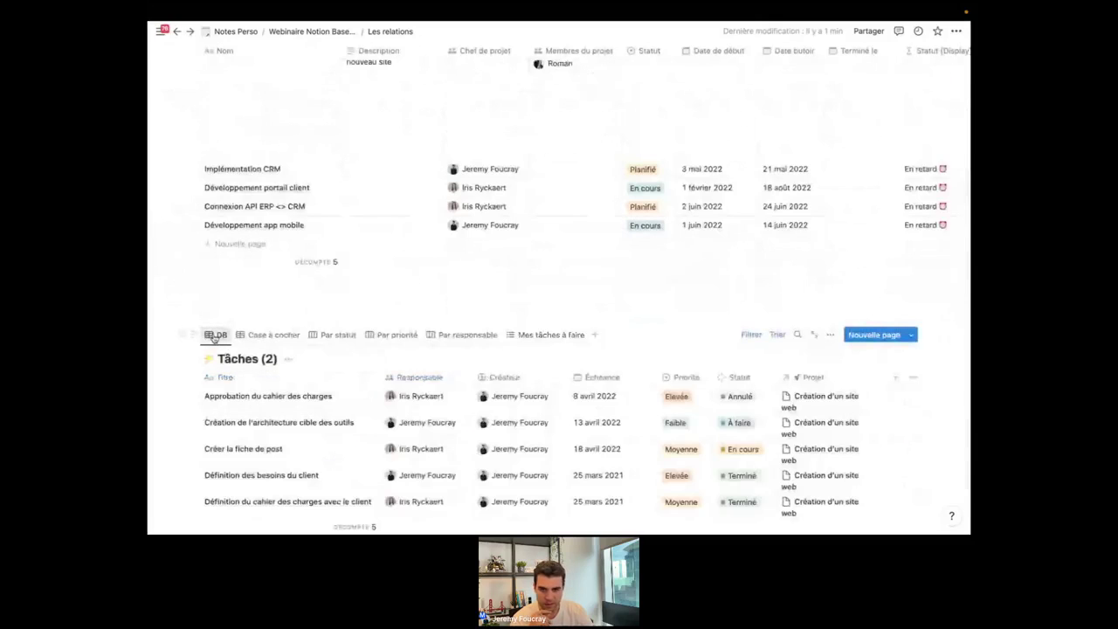
{"action": "scroll", "coordinate": [376, 376], "scroll_direction": "down", "scroll_amount": 3}
{"action": "left_click", "coordinate": [744, 337]}
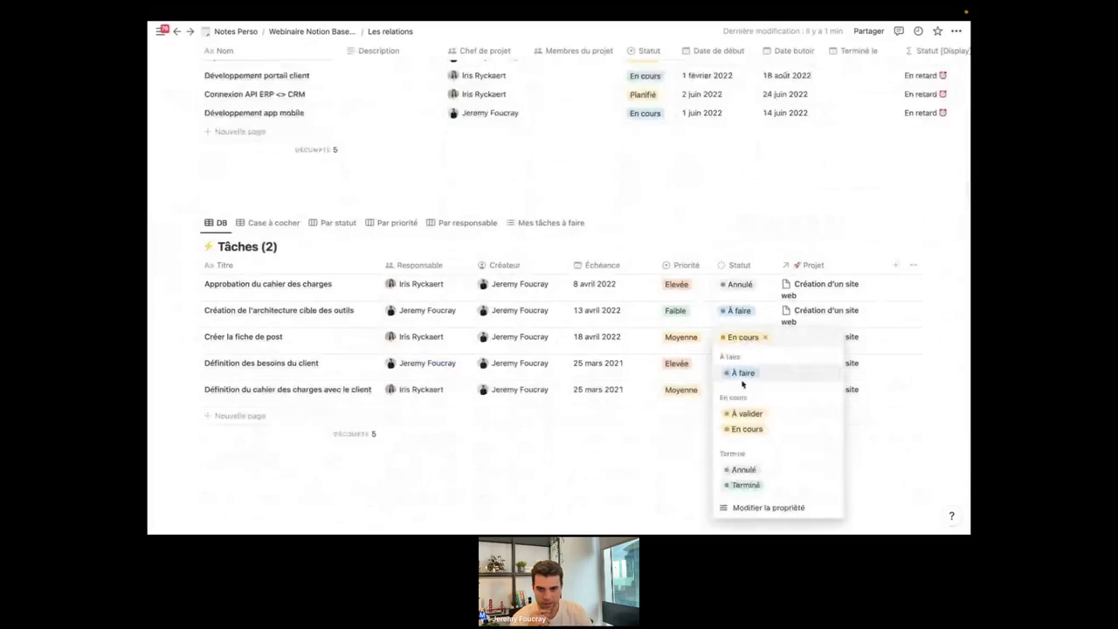
{"action": "left_click", "coordinate": [743, 373]}
{"action": "left_click", "coordinate": [434, 345]}
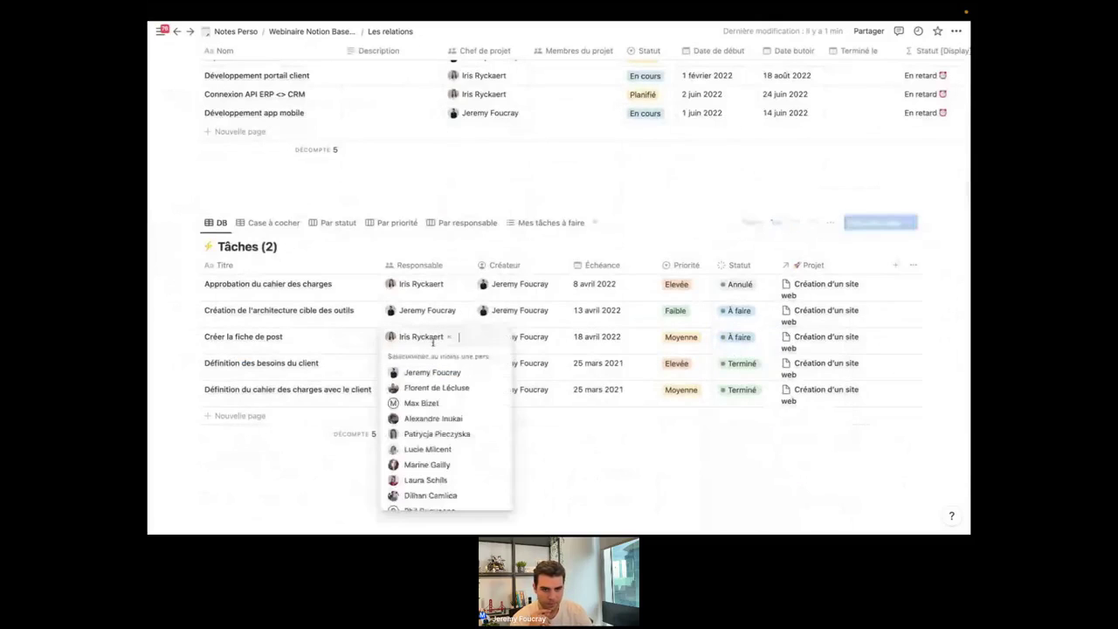
{"action": "left_click", "coordinate": [432, 372]}
{"action": "left_click", "coordinate": [305, 335]}
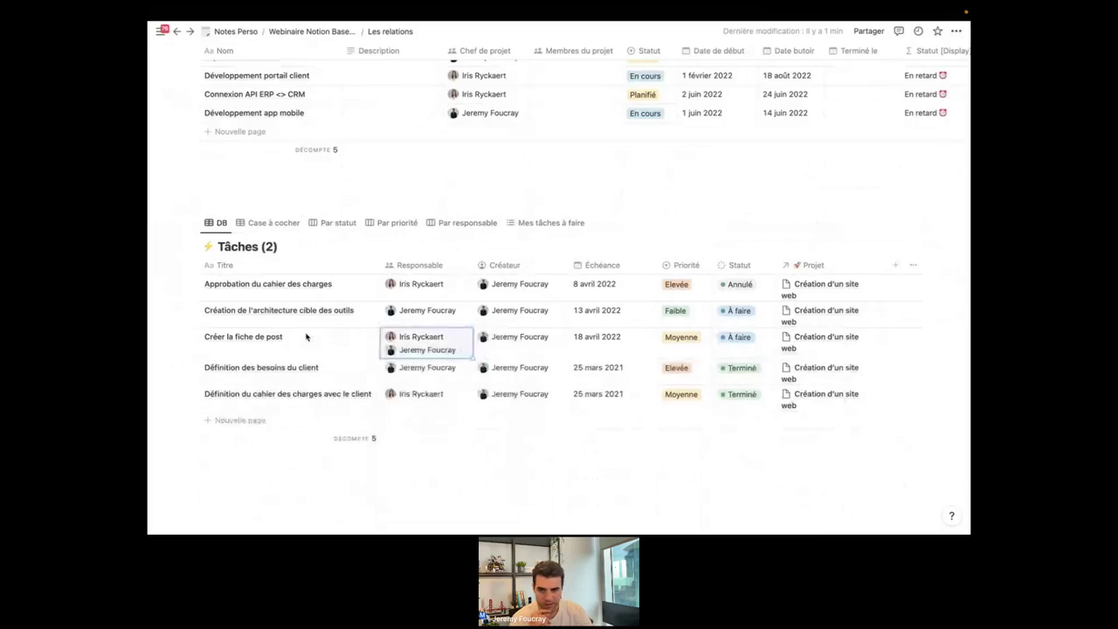
Relink Créer la fiche de post from Création d'un site web to Développement app mobile, then show Mes tâches à faire.
{"action": "left_click", "coordinate": [846, 341]}
{"action": "left_click", "coordinate": [818, 373]}
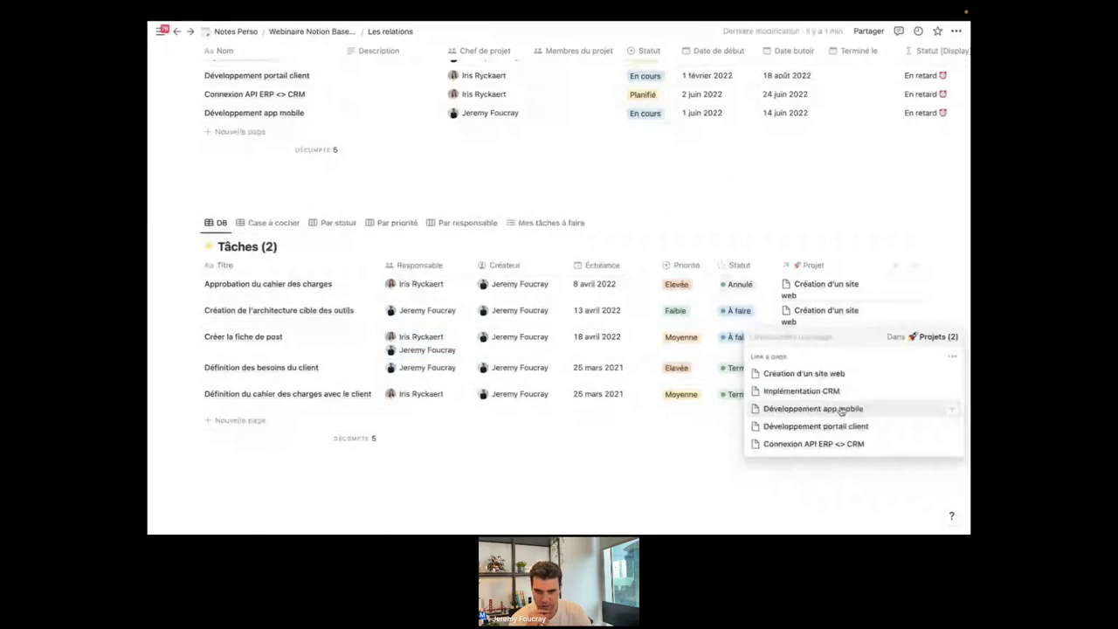
{"action": "left_click", "coordinate": [841, 410]}
{"action": "key", "text": "Escape"}
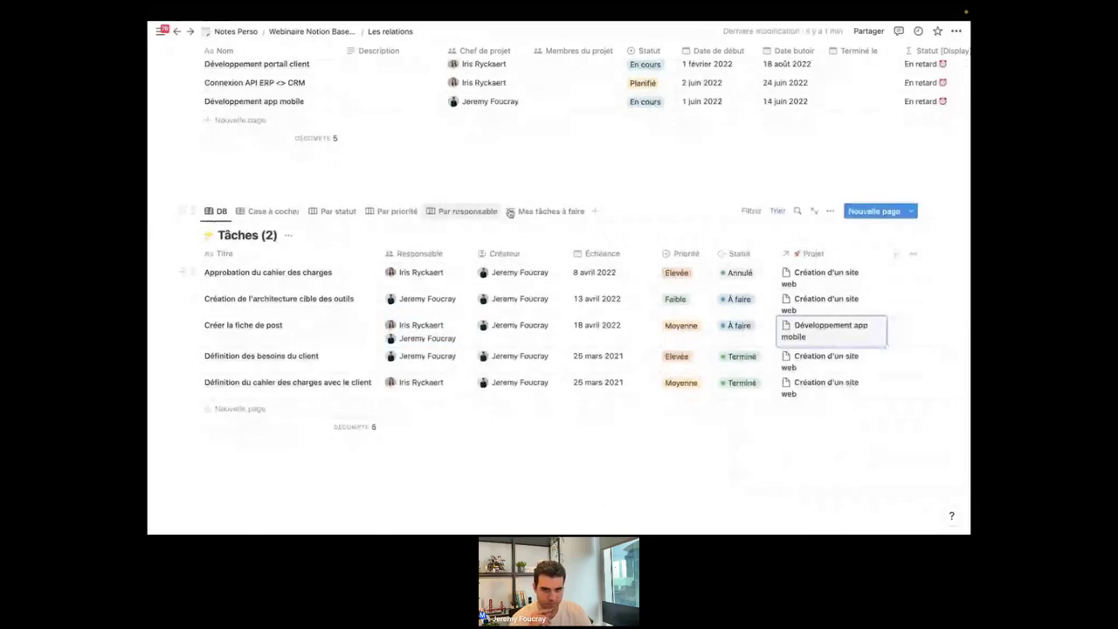
{"action": "left_click", "coordinate": [555, 213]}
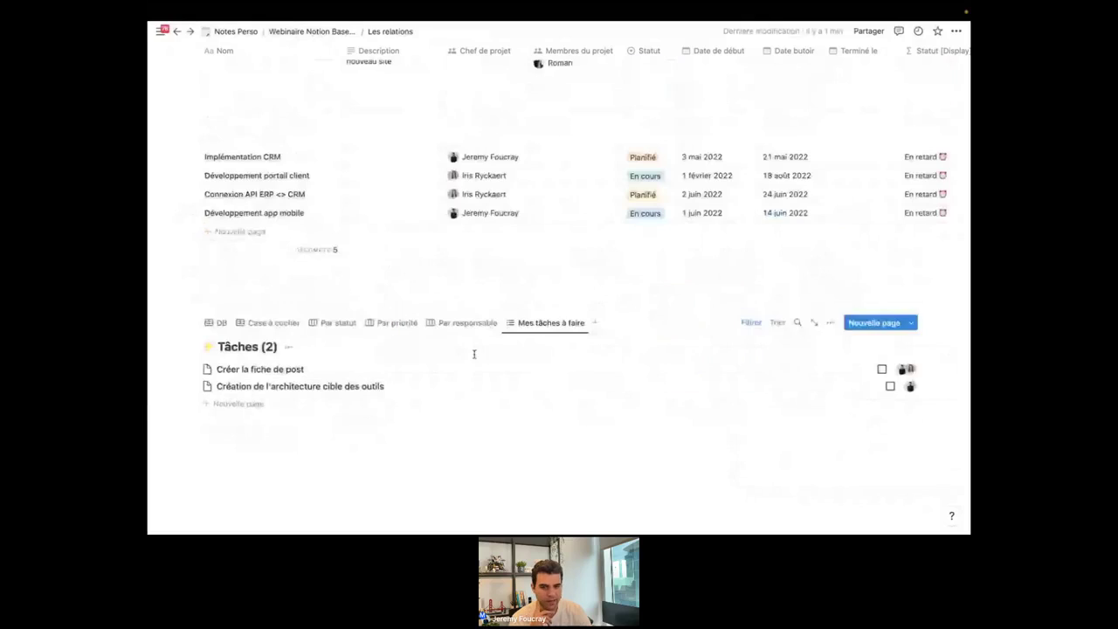
Remove the original assignee from Créer la fiche de post through its side peek.
{"action": "left_click", "coordinate": [911, 370]}
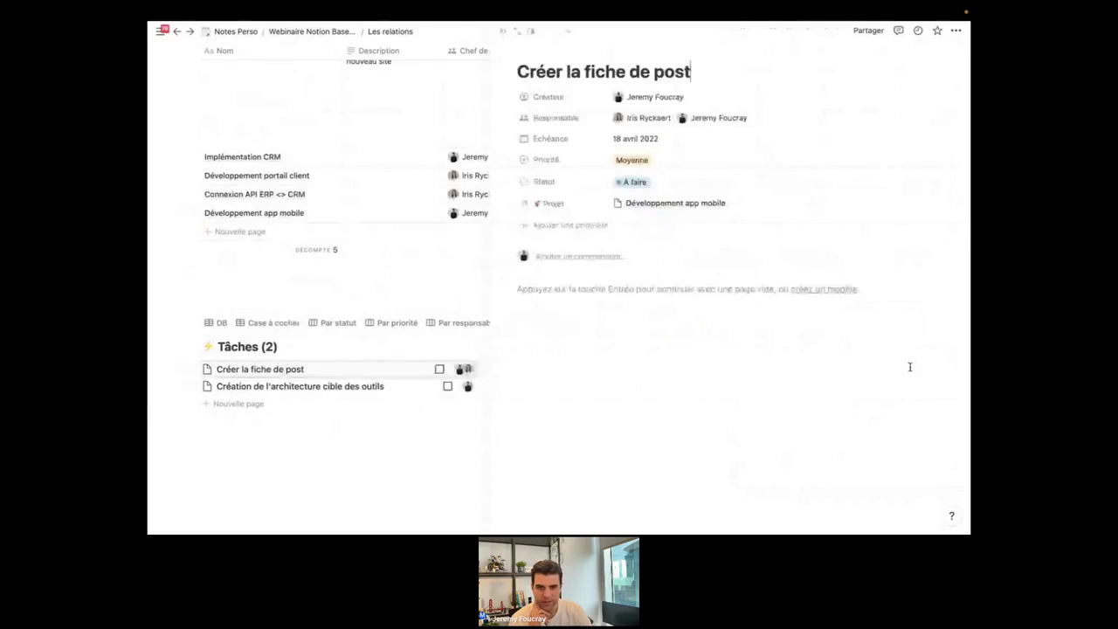
{"action": "left_click", "coordinate": [650, 115]}
{"action": "left_click", "coordinate": [678, 118]}
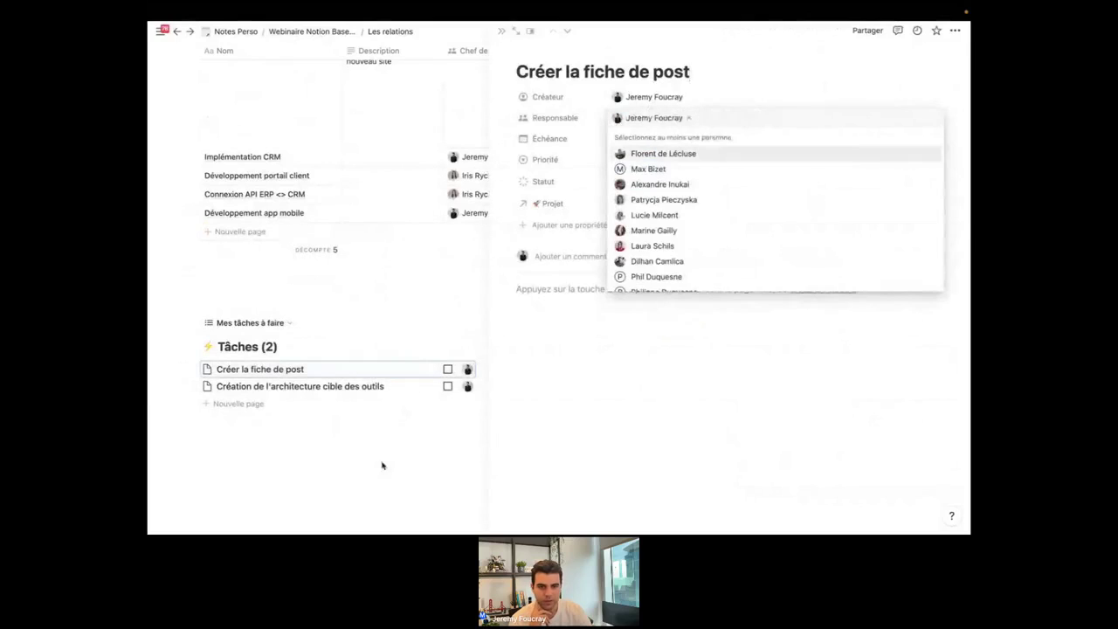
{"action": "left_click", "coordinate": [382, 462]}
{"action": "left_click", "coordinate": [382, 462]}
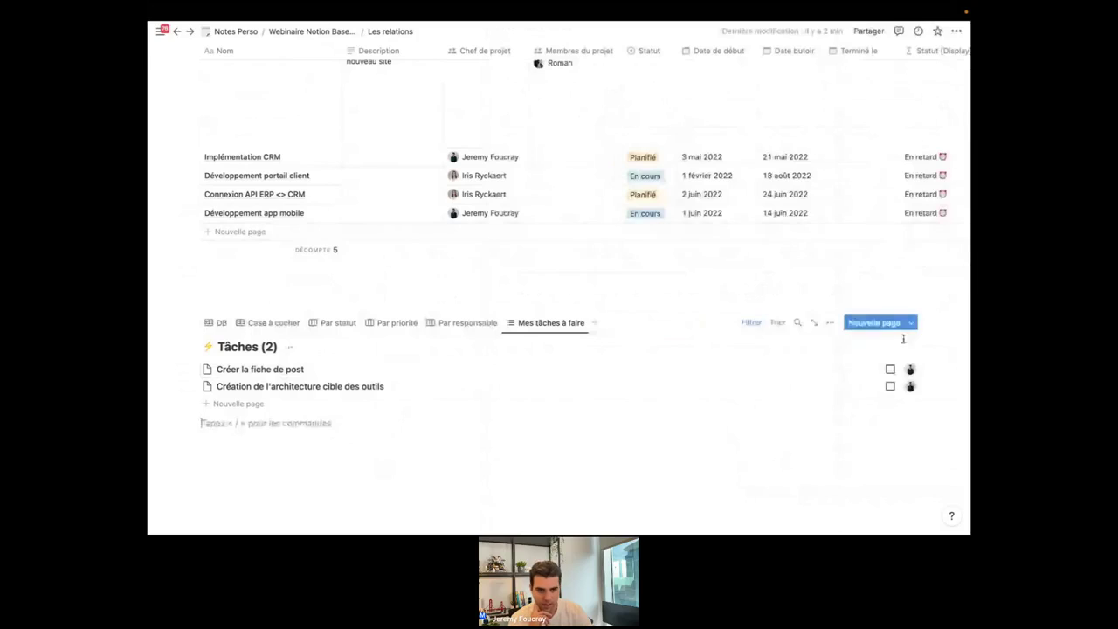
{"action": "scroll", "coordinate": [887, 397], "scroll_direction": "down", "scroll_amount": 1}
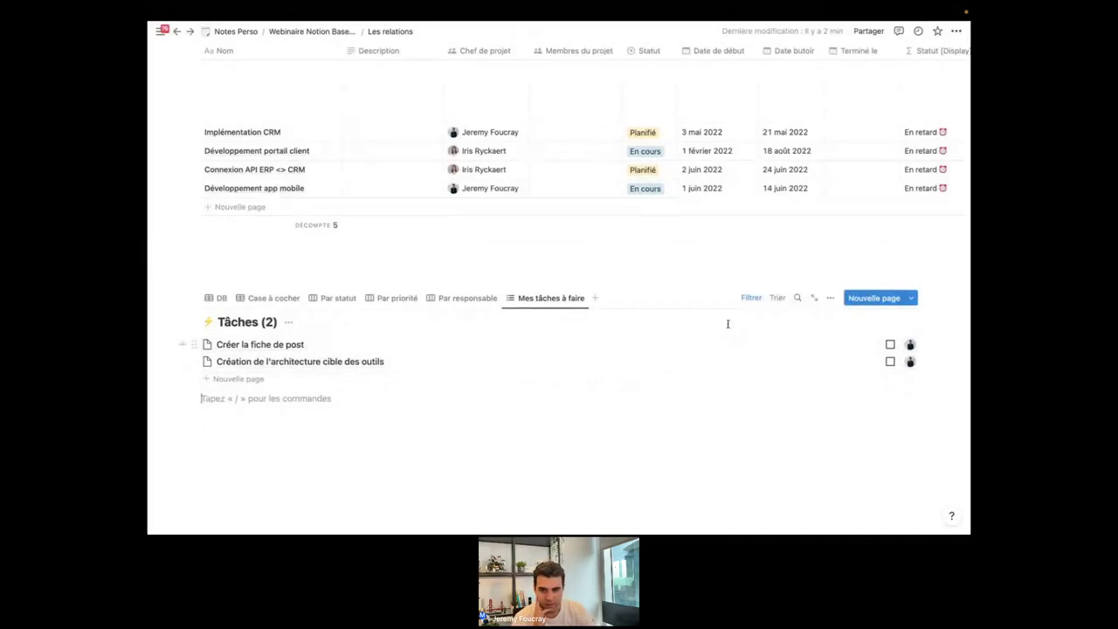
Group Mes tâches à faire by Projet, hiding empty groups and ordering groups Manuel.
{"action": "left_click", "coordinate": [830, 300]}
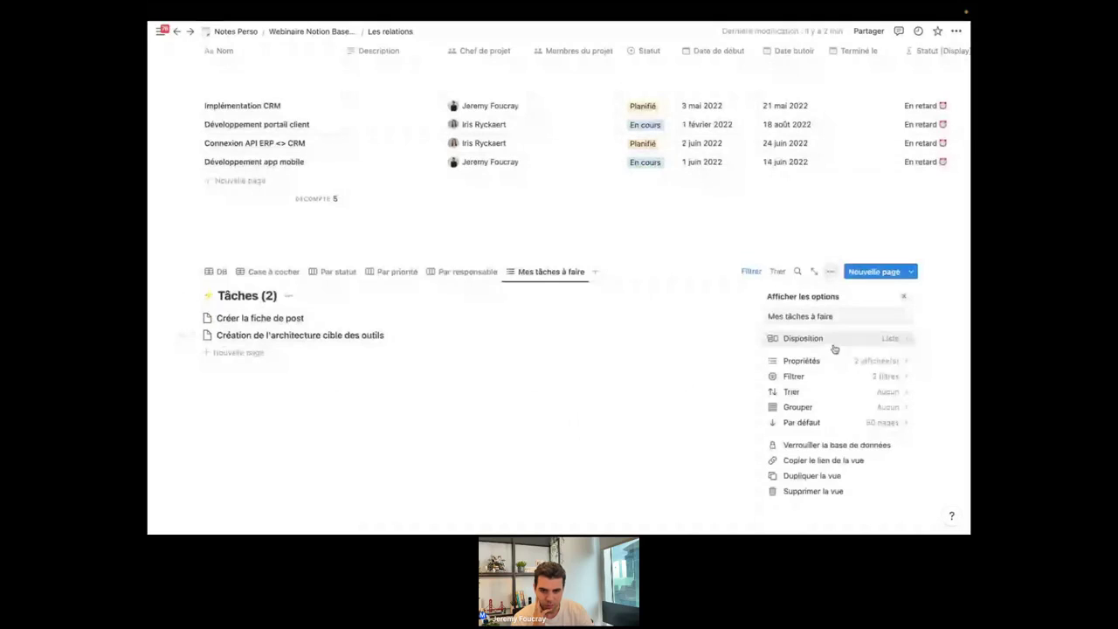
{"action": "left_click", "coordinate": [833, 410]}
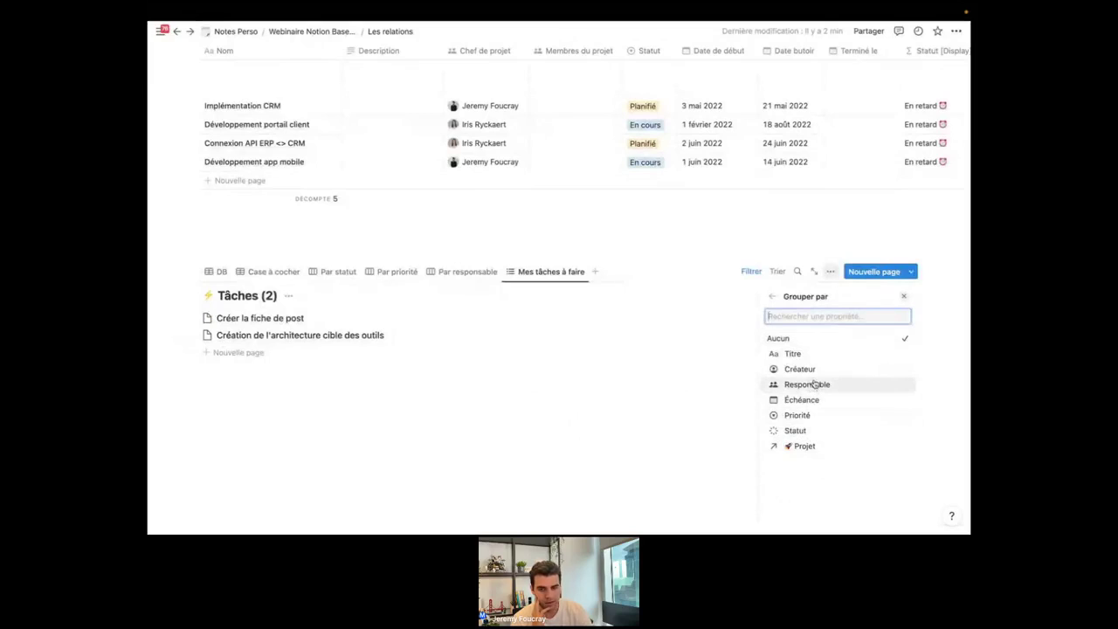
{"action": "left_click", "coordinate": [808, 447]}
{"action": "left_click", "coordinate": [900, 347]}
{"action": "left_click", "coordinate": [863, 332]}
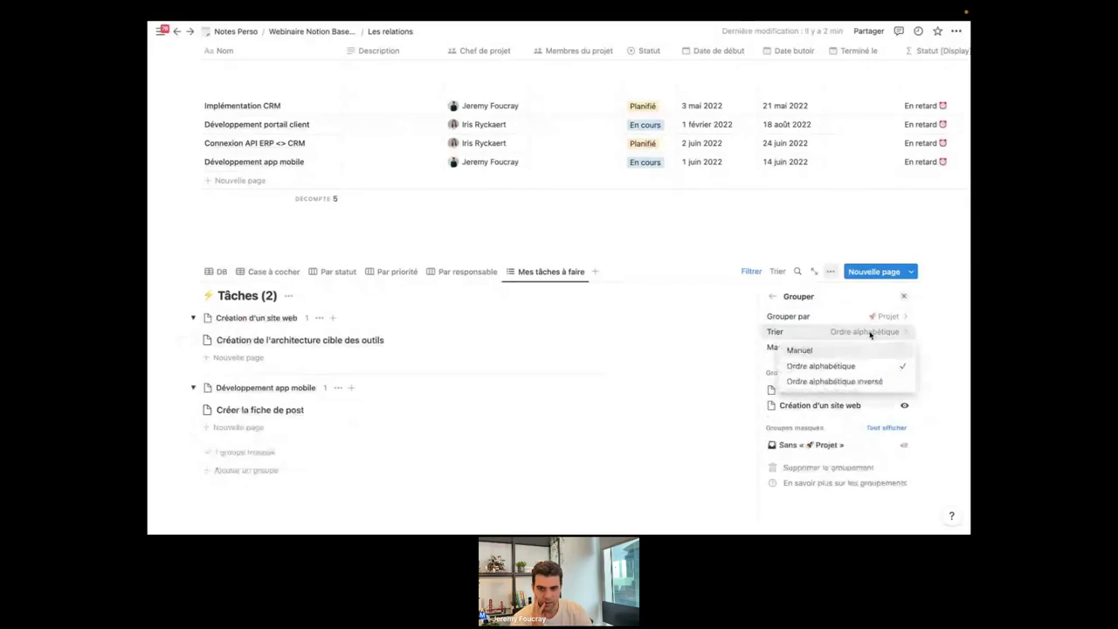
{"action": "left_click", "coordinate": [832, 350]}
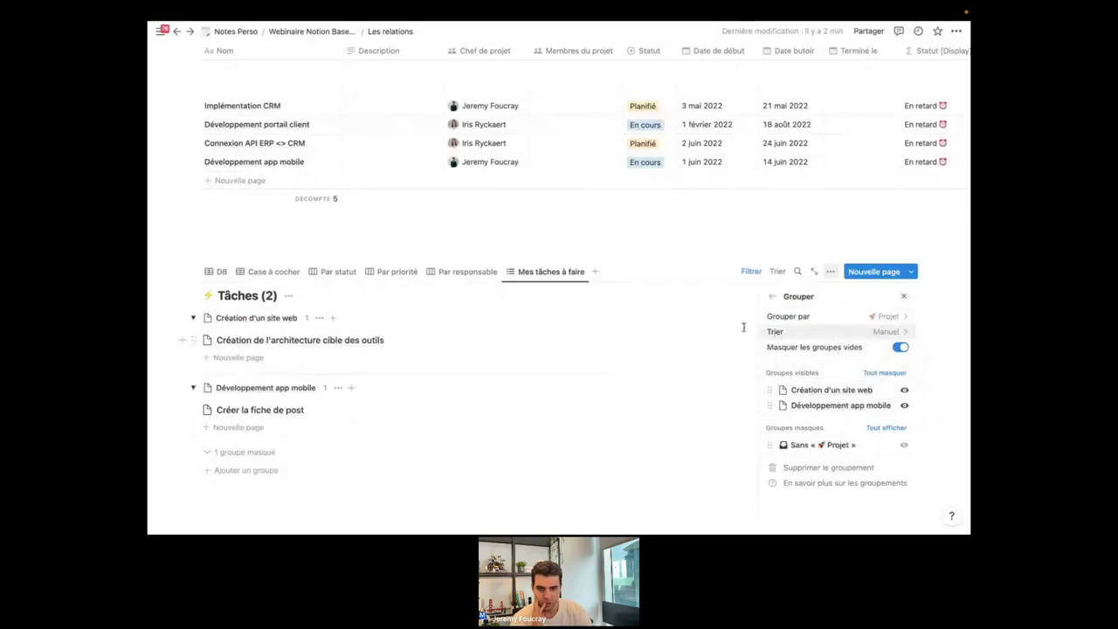
{"action": "left_click", "coordinate": [481, 493]}
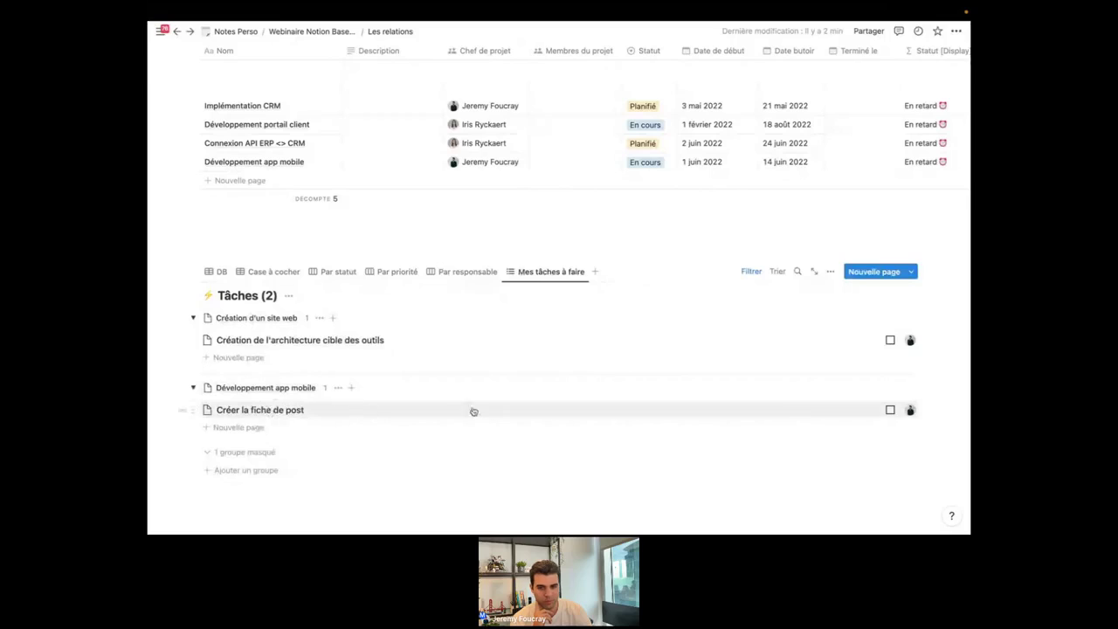
Tick Créer la fiche de post as done, leaving only the Création d'un site web group.
{"action": "scroll", "coordinate": [921, 434], "scroll_direction": "up", "scroll_amount": 1}
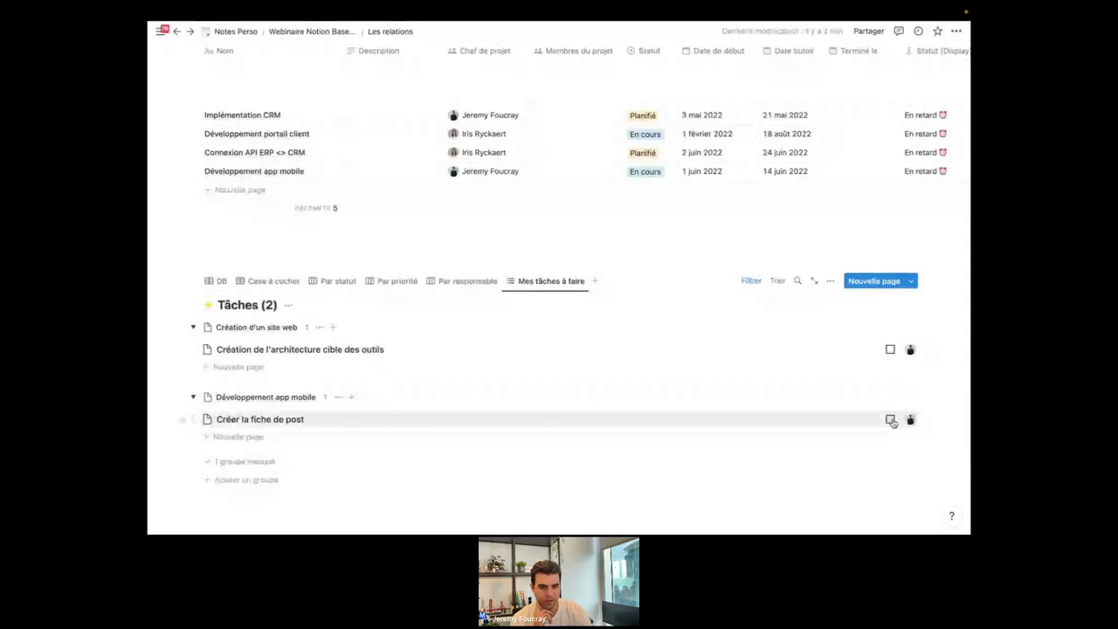
{"action": "left_click", "coordinate": [891, 421]}
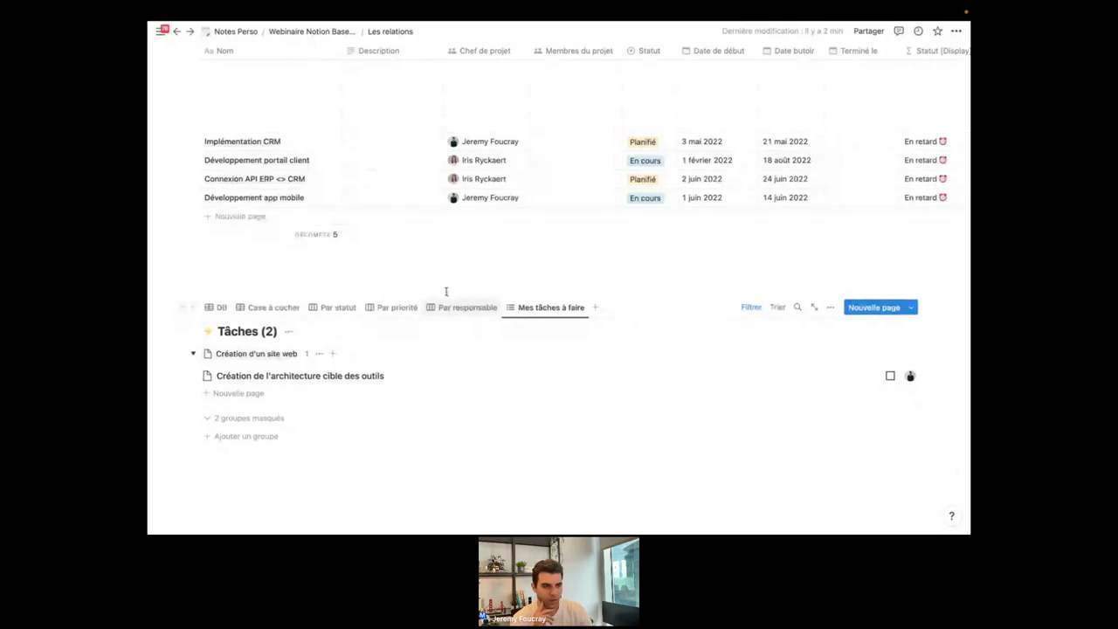
{"action": "scroll", "coordinate": [637, 376], "scroll_direction": "down", "scroll_amount": 1}
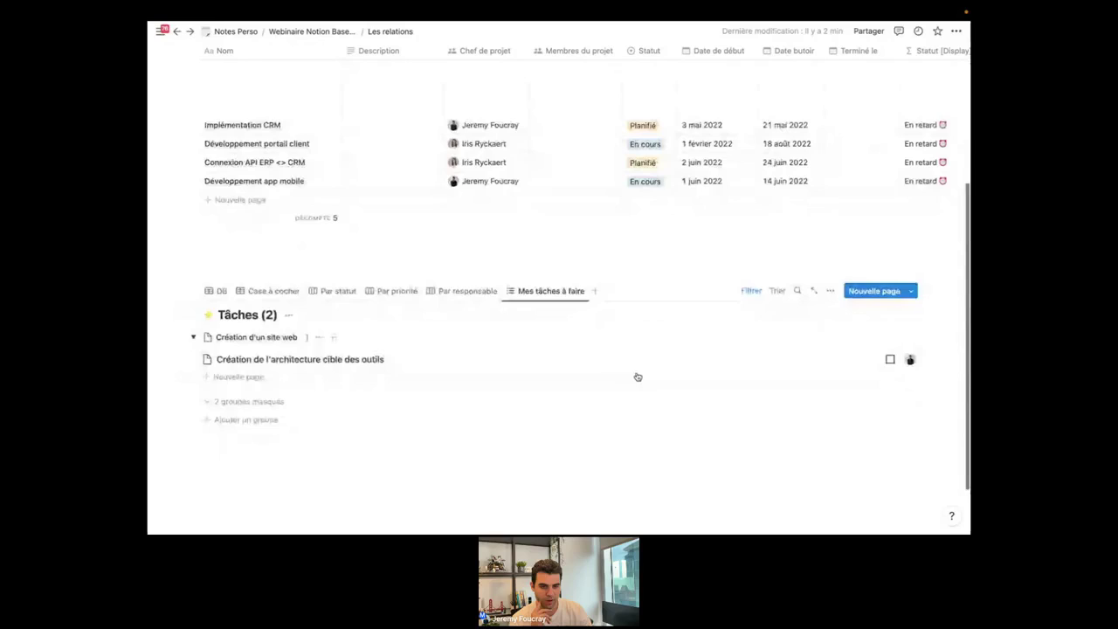
{"action": "scroll", "coordinate": [638, 377], "scroll_direction": "up", "scroll_amount": 1}
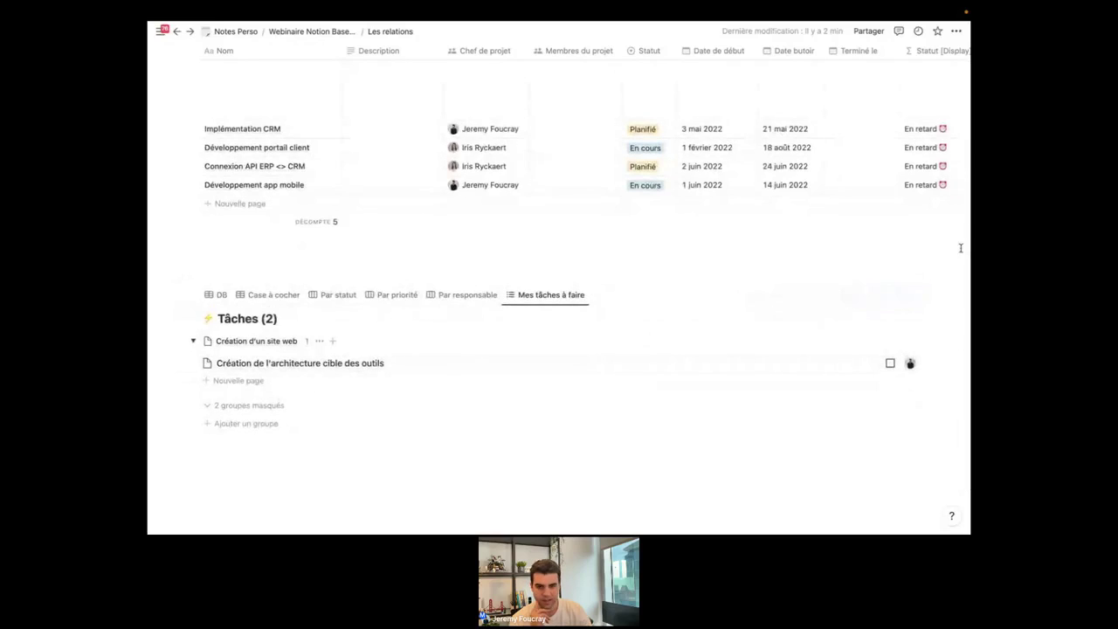
{"action": "scroll", "coordinate": [649, 332], "scroll_direction": "up", "scroll_amount": 3}
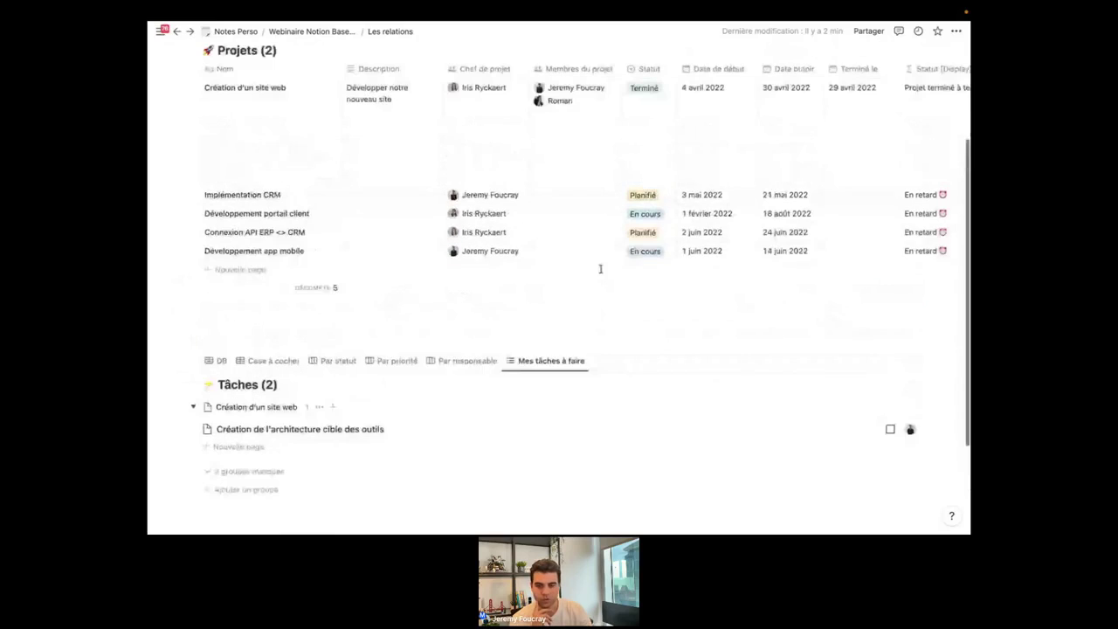
{"action": "scroll", "coordinate": [600, 269], "scroll_direction": "up", "scroll_amount": 1}
{"action": "scroll", "coordinate": [601, 272], "scroll_direction": "down", "scroll_amount": 3}
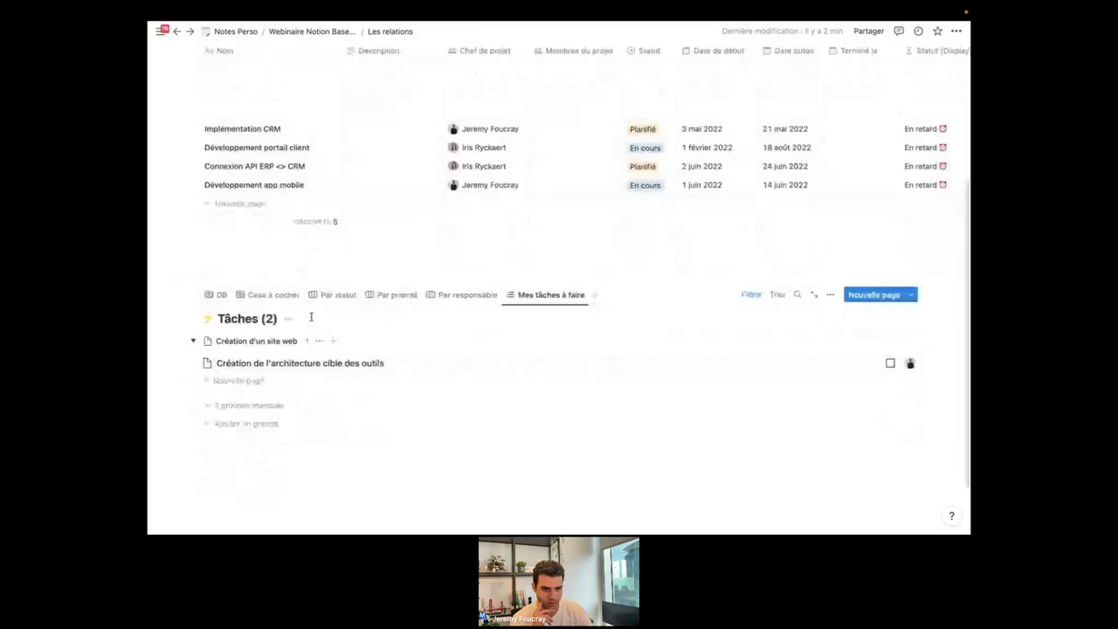
In the DB table, replace the first task's assignee with a different person.
{"action": "left_click", "coordinate": [213, 297]}
{"action": "scroll", "coordinate": [466, 406], "scroll_direction": "down", "scroll_amount": 2}
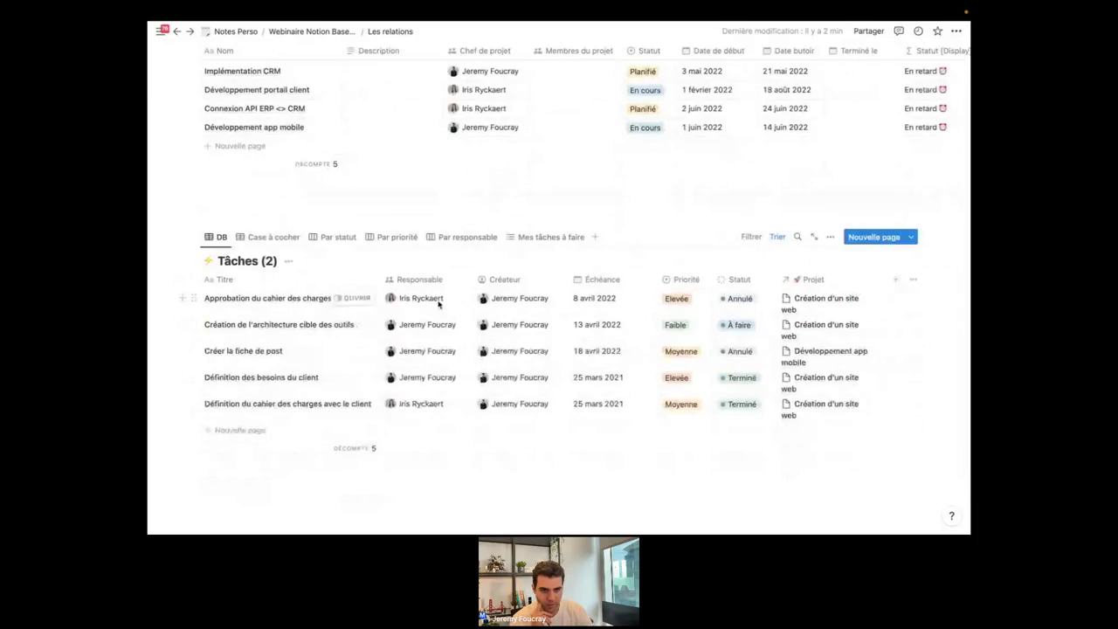
{"action": "left_click", "coordinate": [428, 298]}
{"action": "left_click", "coordinate": [424, 329]}
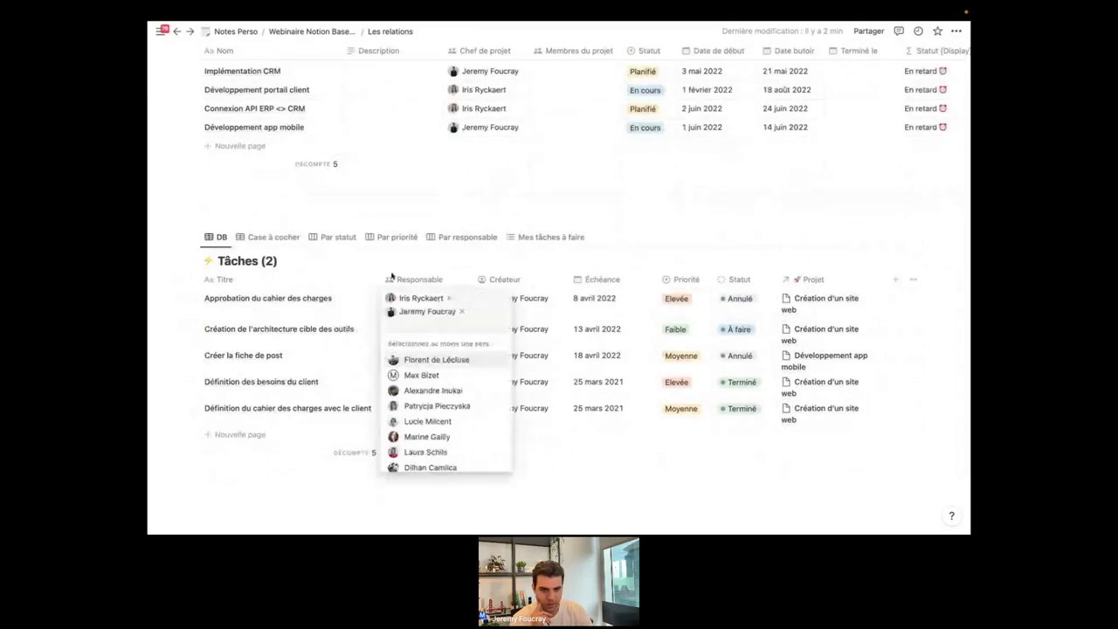
{"action": "left_click", "coordinate": [449, 298]}
{"action": "key", "text": "Escape"}
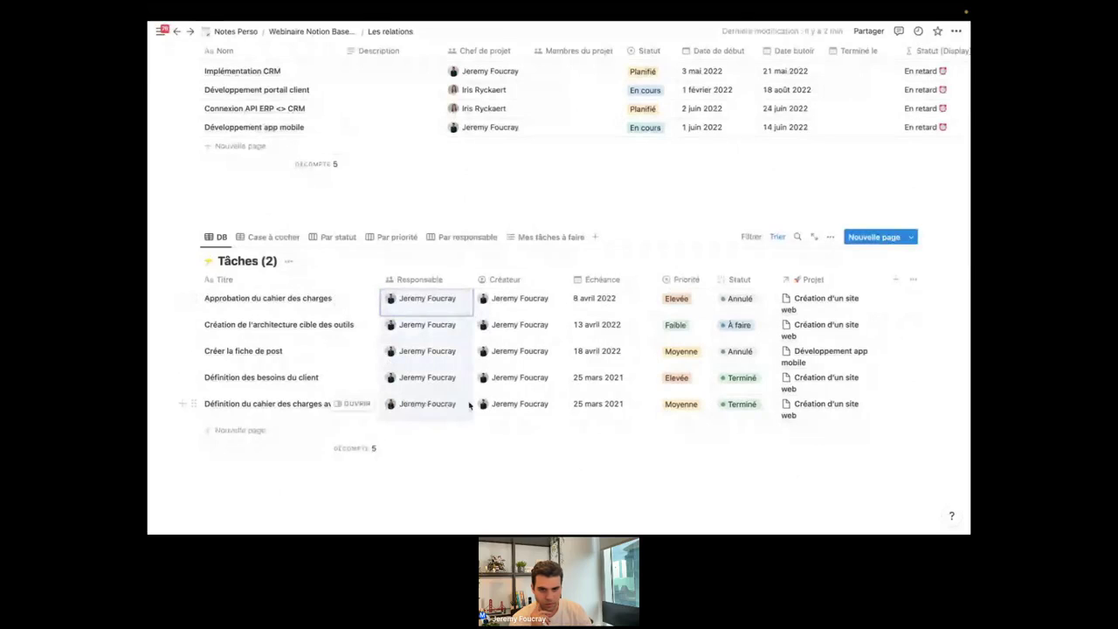
Also link Définition des besoins du client to the Développement portail client project.
{"action": "left_click", "coordinate": [844, 387]}
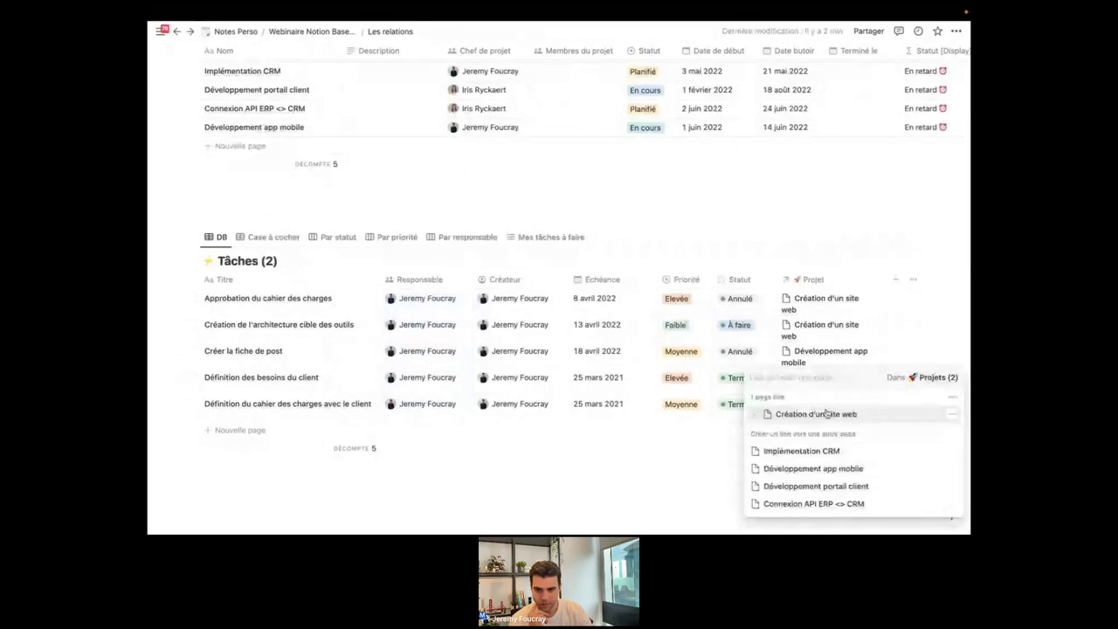
{"action": "left_click", "coordinate": [812, 484]}
{"action": "key", "text": "Escape"}
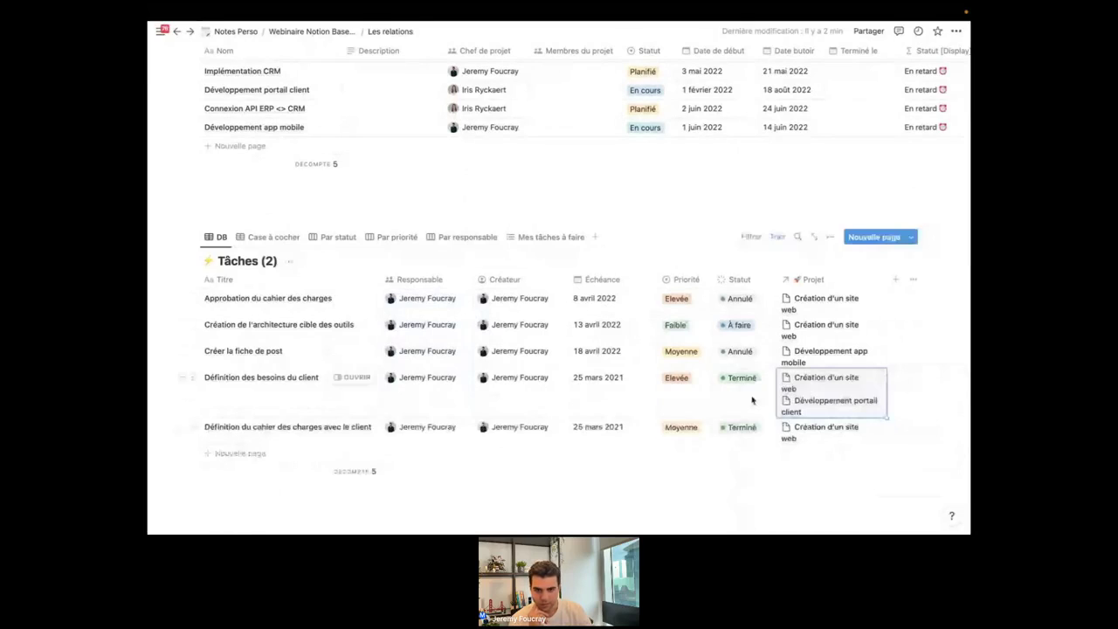
Set the first task's Statut to À faire and fill it down to all tasks.
{"action": "left_click", "coordinate": [743, 299]}
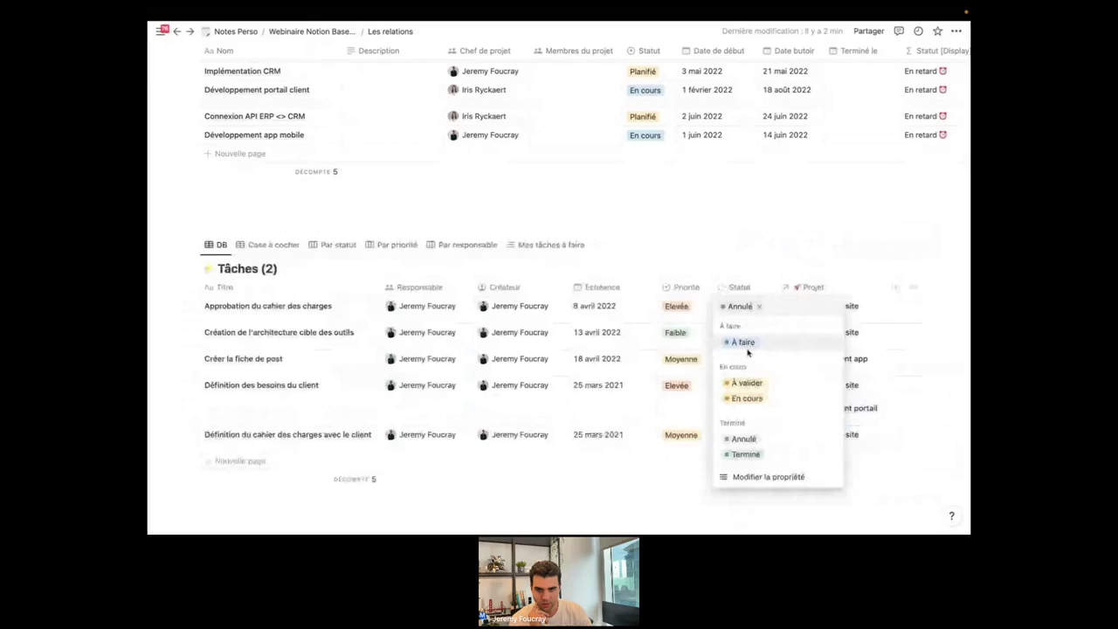
{"action": "left_click", "coordinate": [745, 344]}
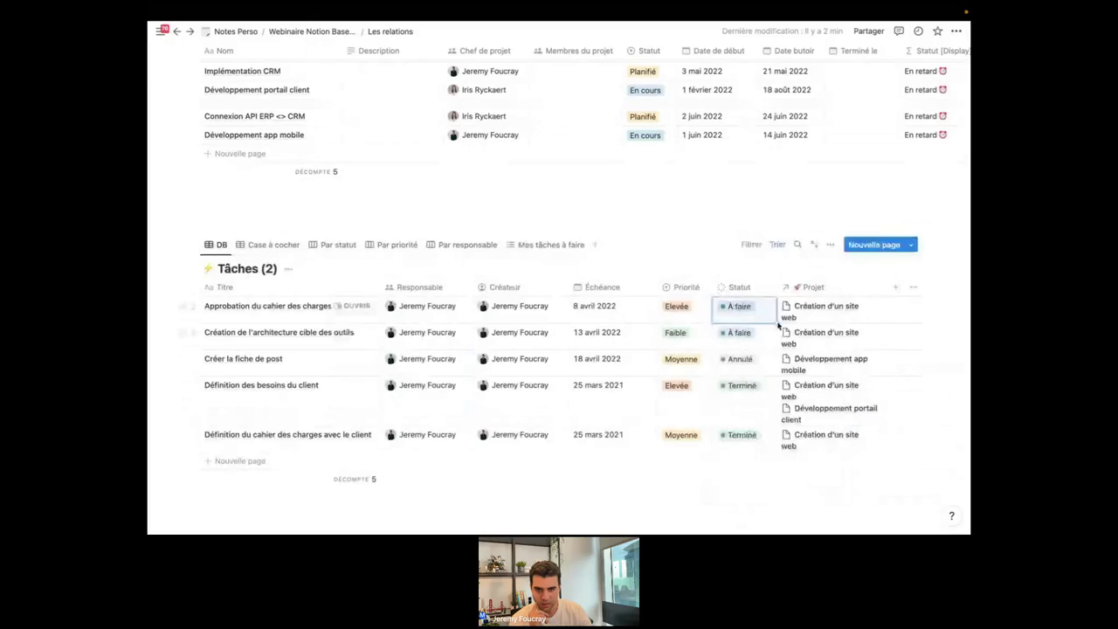
{"action": "left_click_drag", "start_coordinate": [777, 322], "coordinate": [769, 430]}
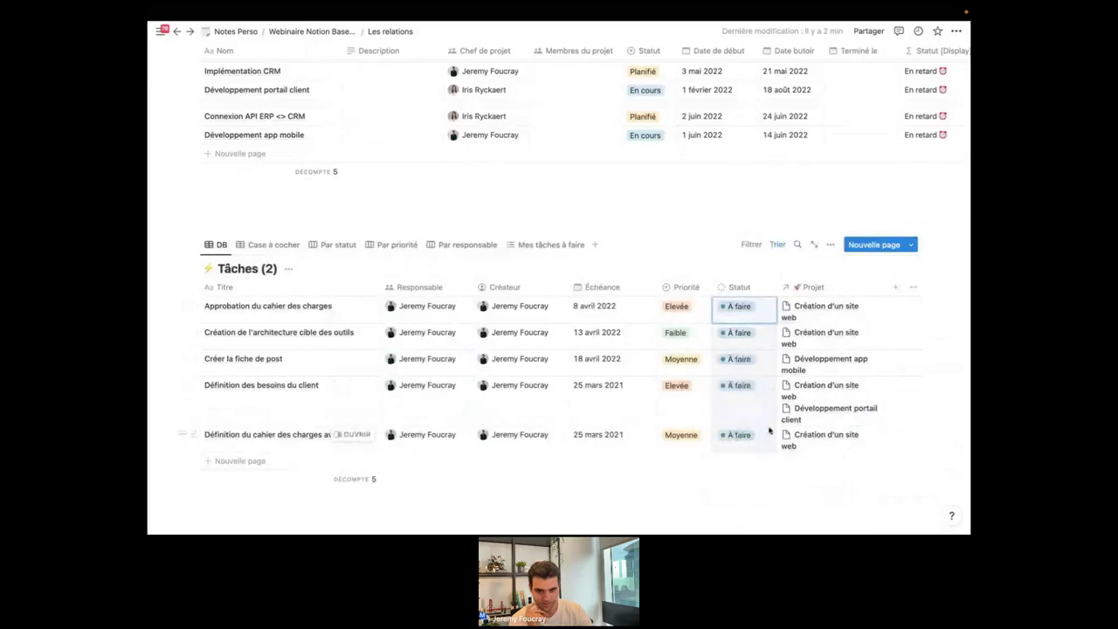
Switch between the DB table and Mes tâches à faire, then open the list's view options.
{"action": "left_click", "coordinate": [540, 243]}
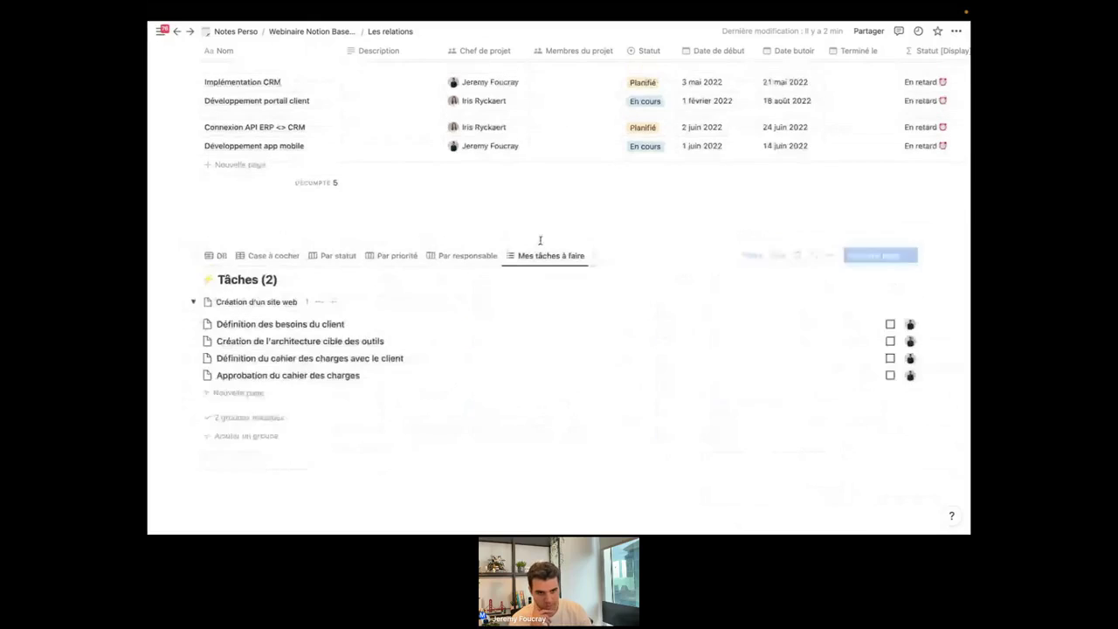
{"action": "scroll", "coordinate": [566, 408], "scroll_direction": "down", "scroll_amount": 3}
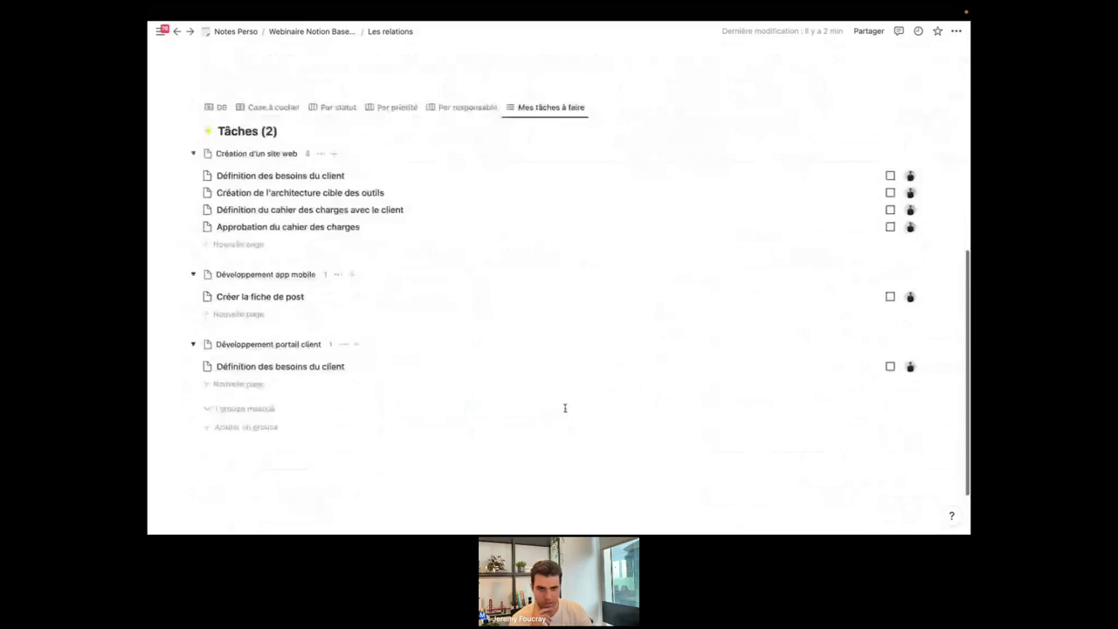
{"action": "scroll", "coordinate": [564, 407], "scroll_direction": "up", "scroll_amount": 2}
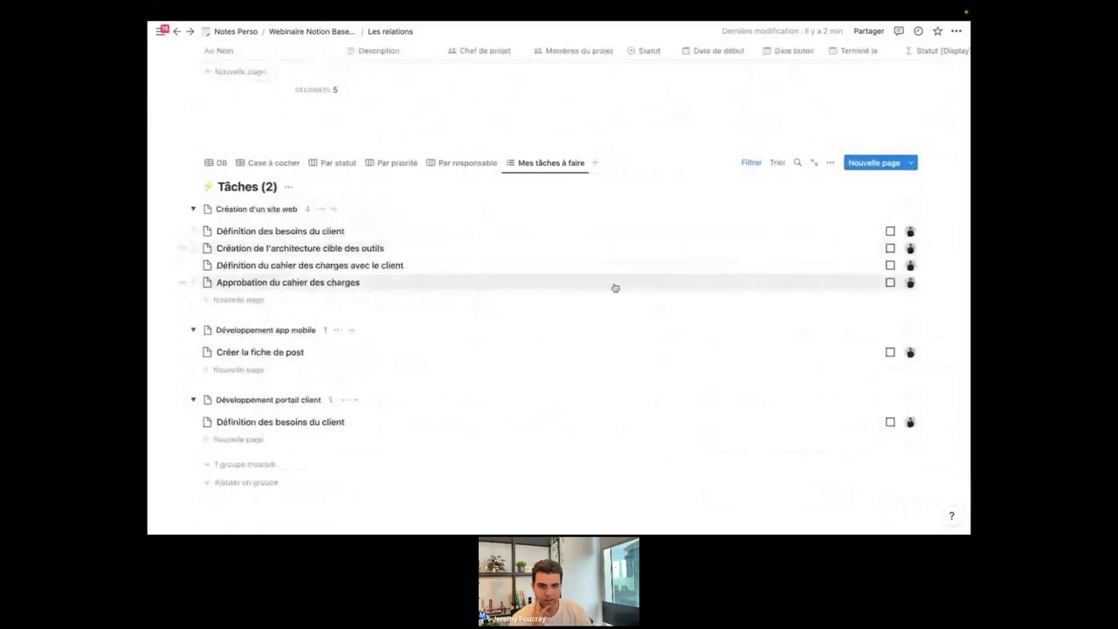
{"action": "left_click", "coordinate": [215, 164]}
{"action": "scroll", "coordinate": [521, 361], "scroll_direction": "up", "scroll_amount": 2}
{"action": "scroll", "coordinate": [520, 361], "scroll_direction": "down", "scroll_amount": 1}
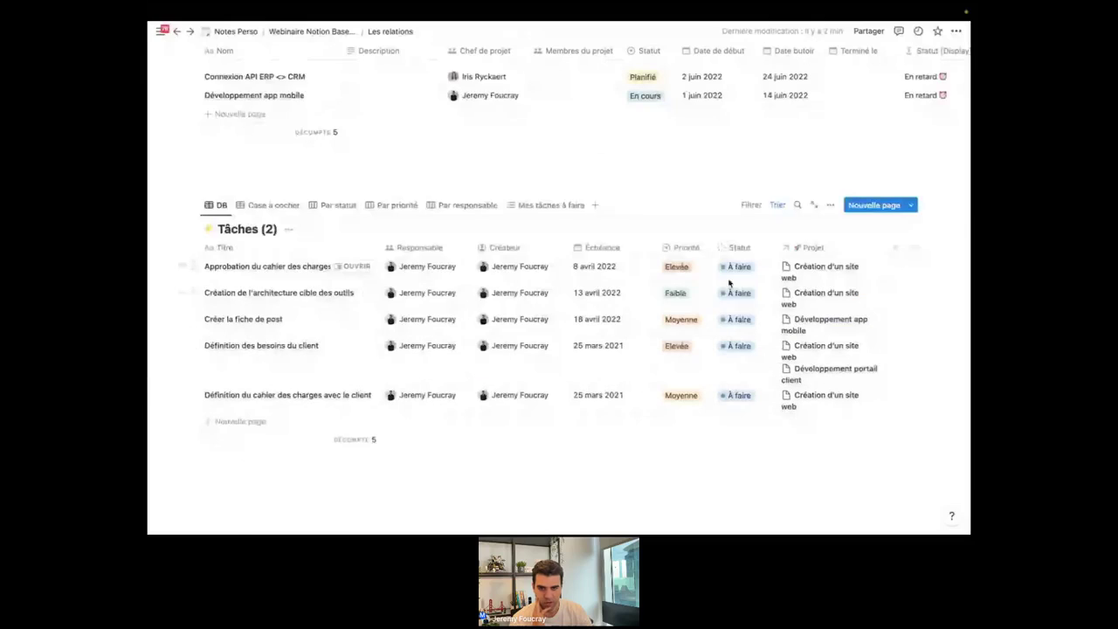
{"action": "left_click", "coordinate": [531, 206]}
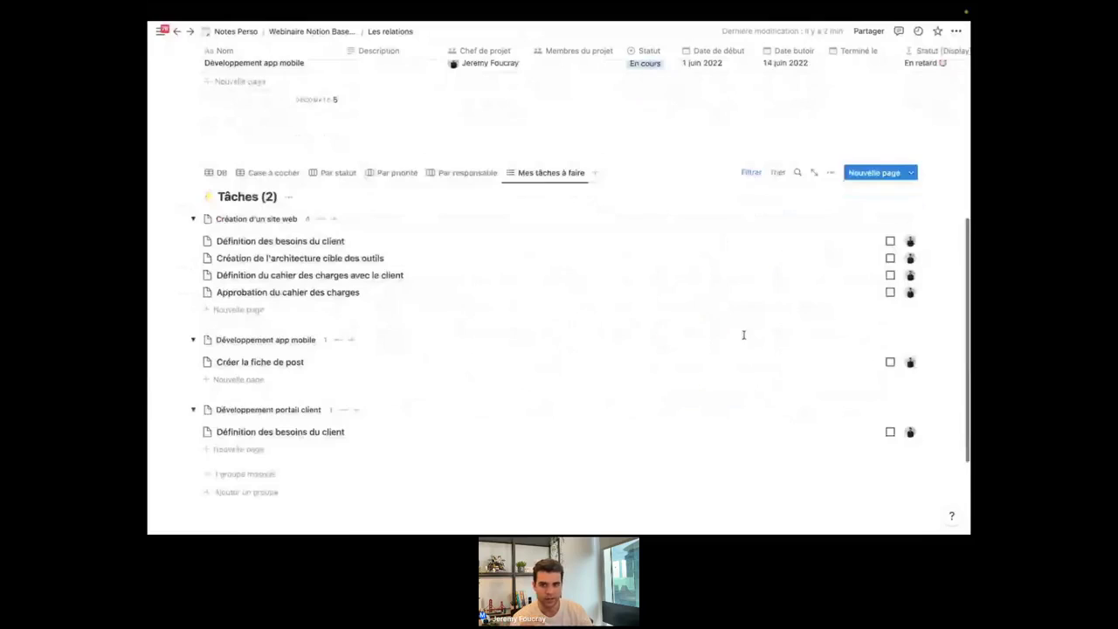
{"action": "scroll", "coordinate": [842, 207], "scroll_direction": "down", "scroll_amount": 1}
{"action": "left_click", "coordinate": [831, 160]}
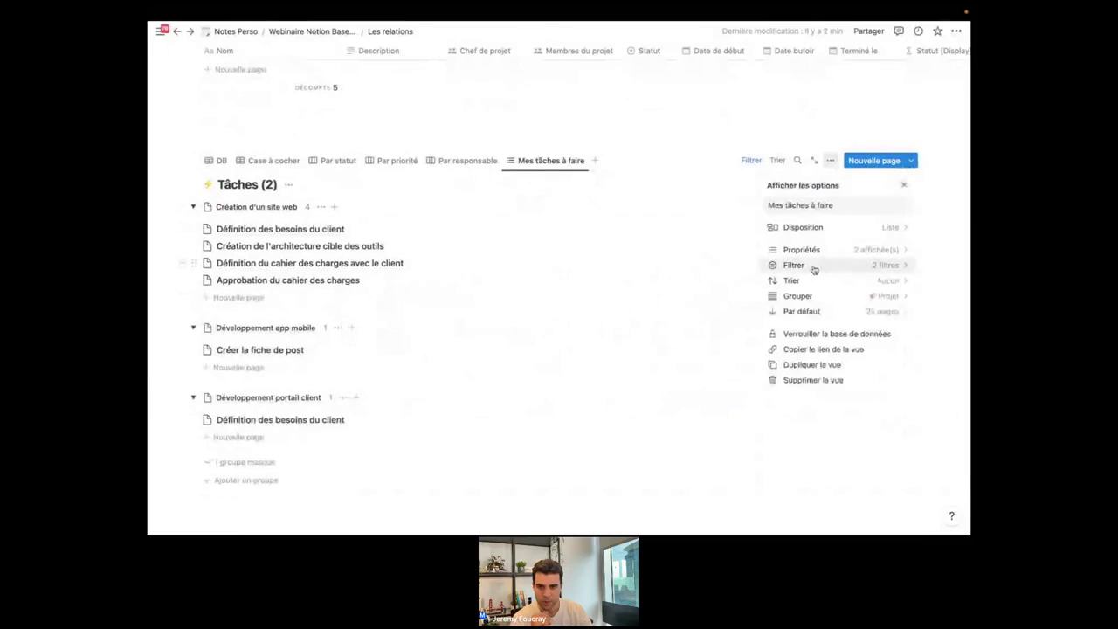
Show the Échéance property in the list and move it above Responsable.
{"action": "left_click", "coordinate": [838, 254]}
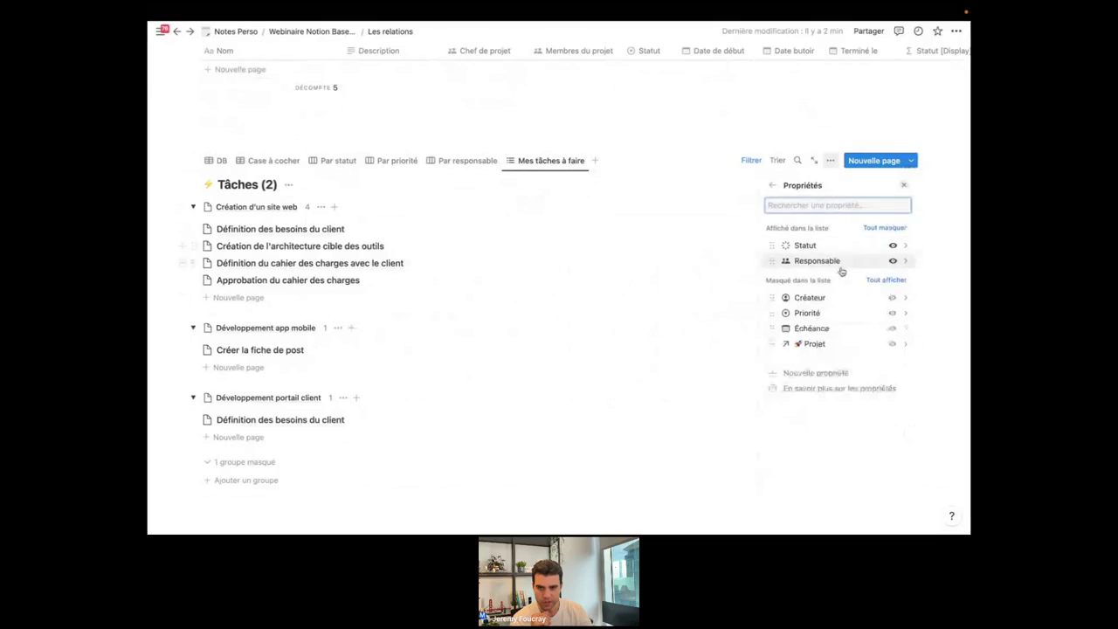
{"action": "left_click", "coordinate": [892, 329]}
{"action": "mouse_move", "coordinate": [772, 276]}
{"action": "left_mouse_down"}
{"action": "mouse_move", "coordinate": [773, 245]}
{"action": "mouse_move", "coordinate": [772, 276]}
{"action": "mouse_move", "coordinate": [774, 261]}
{"action": "left_mouse_up"}
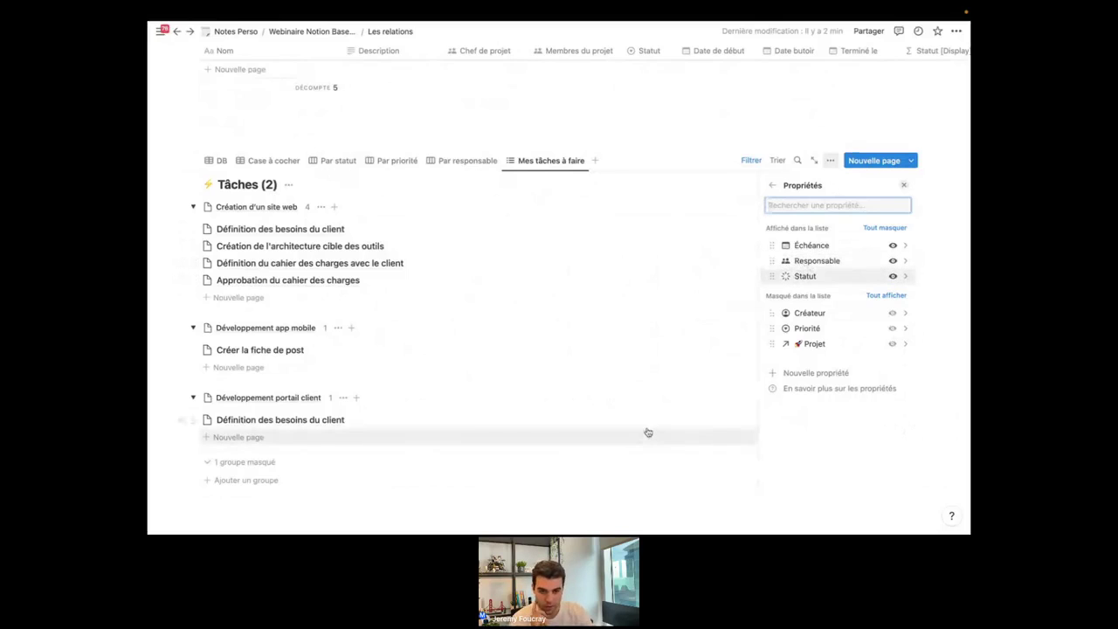
{"action": "left_click", "coordinate": [711, 105]}
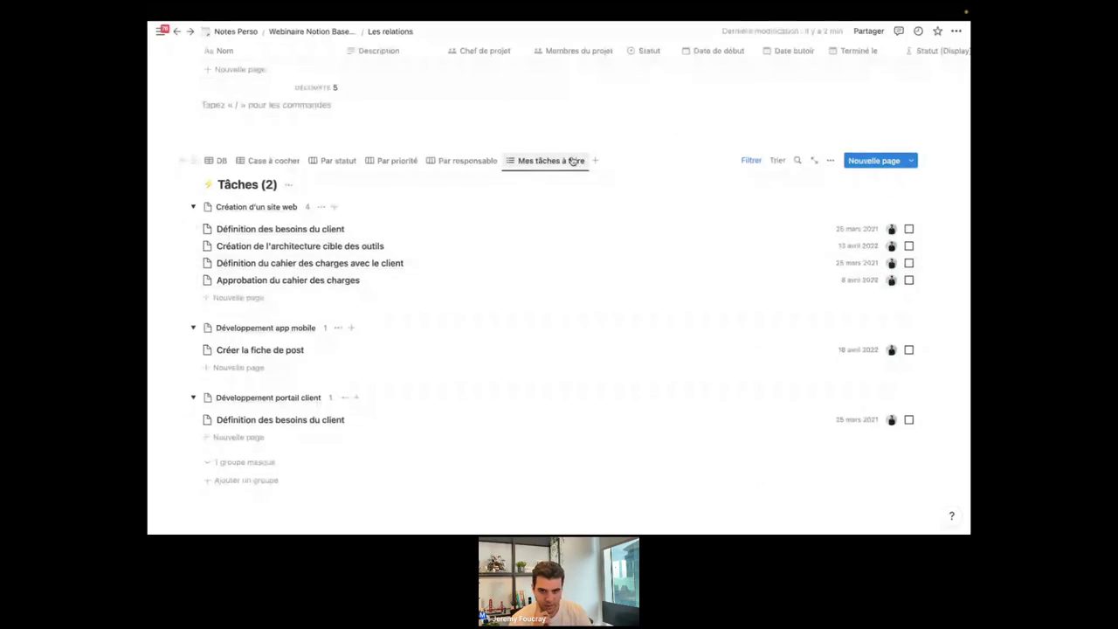
Sort Mes tâches à faire by Échéance in ascending order.
{"action": "left_click", "coordinate": [778, 160]}
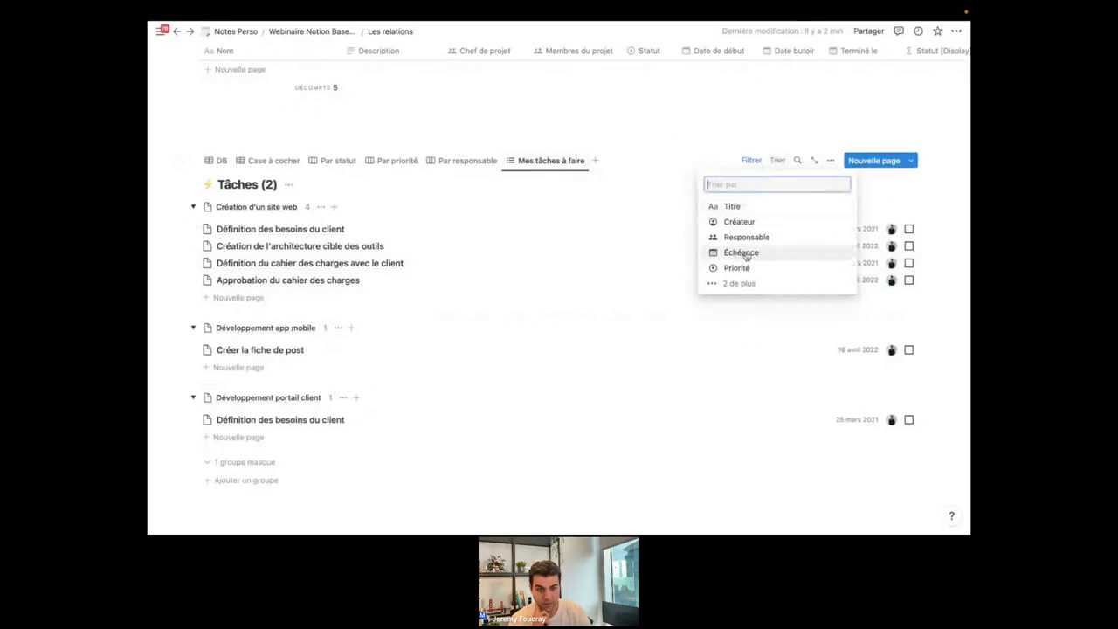
{"action": "left_click", "coordinate": [743, 253]}
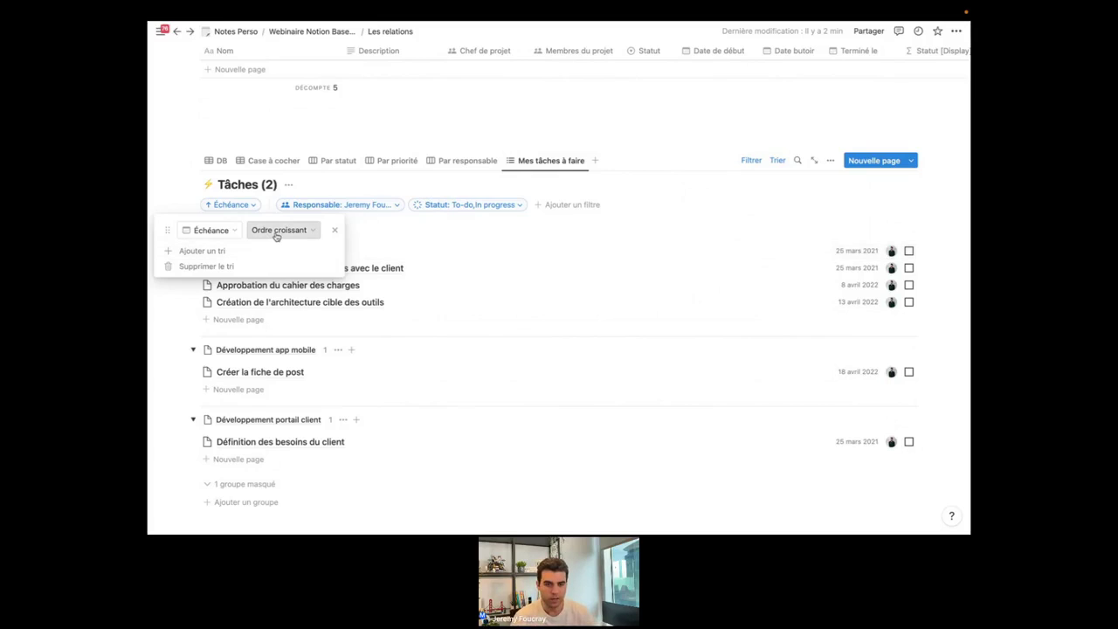
{"action": "left_click", "coordinate": [934, 233]}
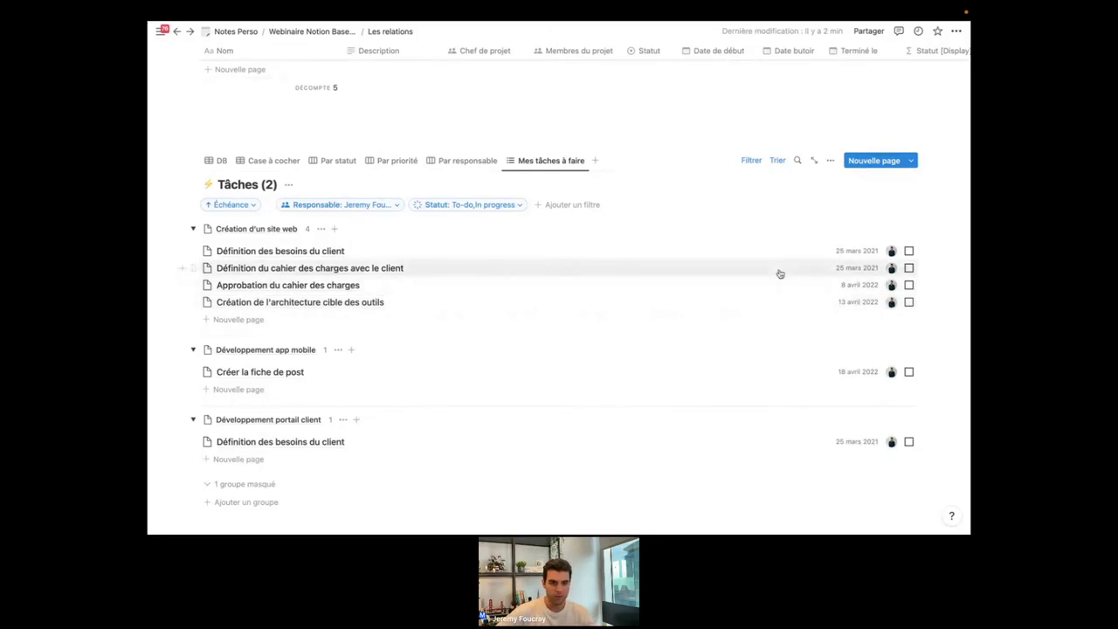
{"action": "scroll", "coordinate": [772, 270], "scroll_direction": "down", "scroll_amount": 1}
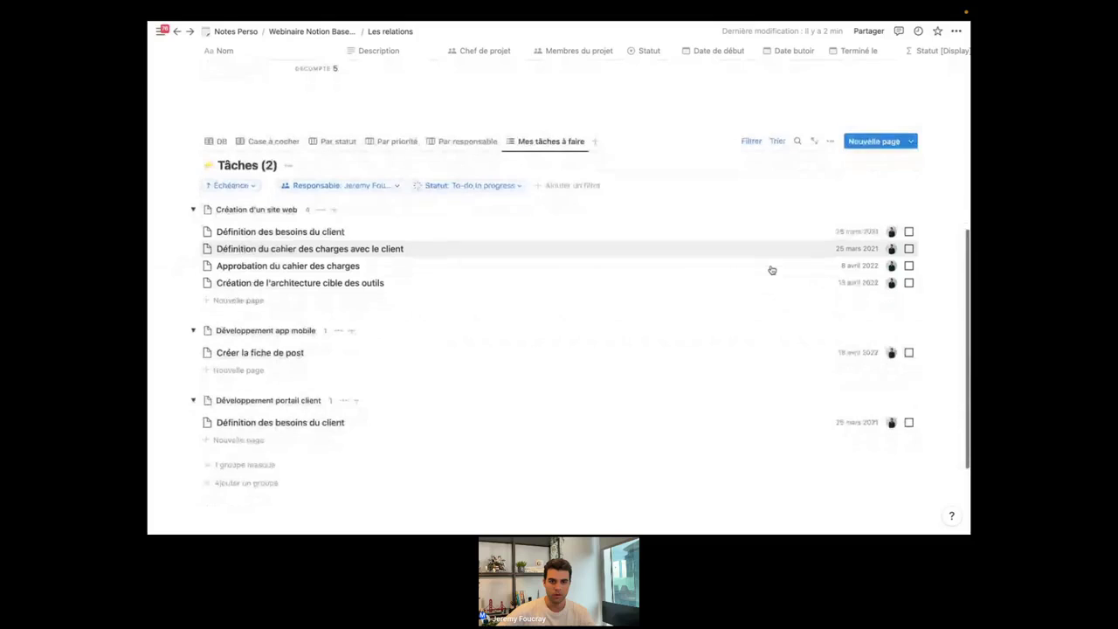
{"action": "scroll", "coordinate": [751, 261], "scroll_direction": "up", "scroll_amount": 1}
{"action": "scroll", "coordinate": [728, 251], "scroll_direction": "up", "scroll_amount": 2}
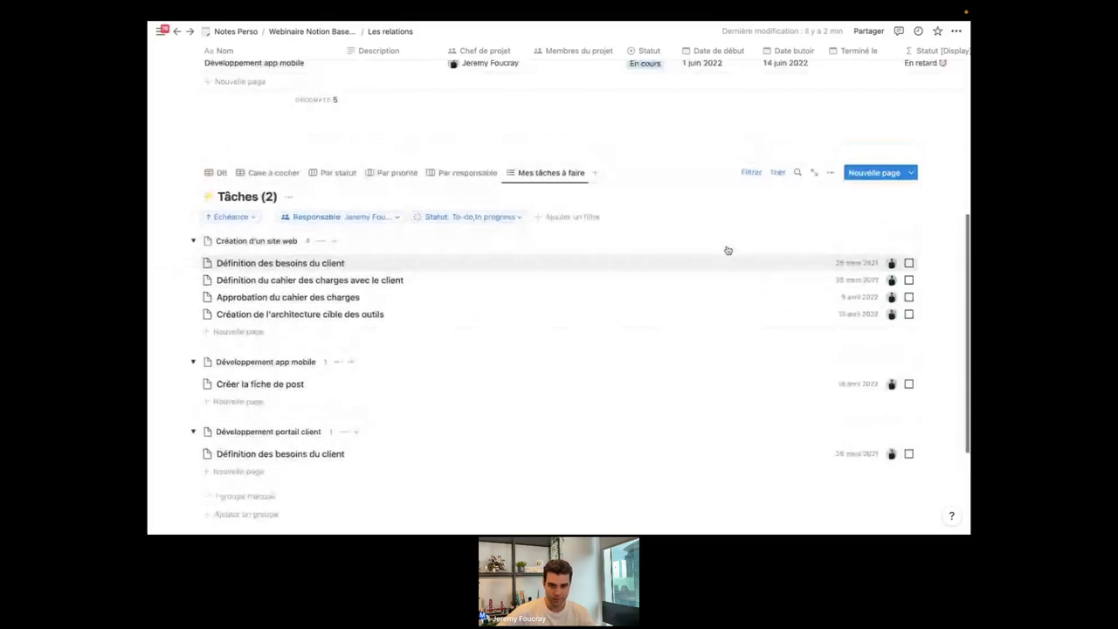
{"action": "scroll", "coordinate": [726, 245], "scroll_direction": "down", "scroll_amount": 2}
{"action": "scroll", "coordinate": [726, 246], "scroll_direction": "up", "scroll_amount": 1}
{"action": "scroll", "coordinate": [728, 251], "scroll_direction": "up", "scroll_amount": 2}
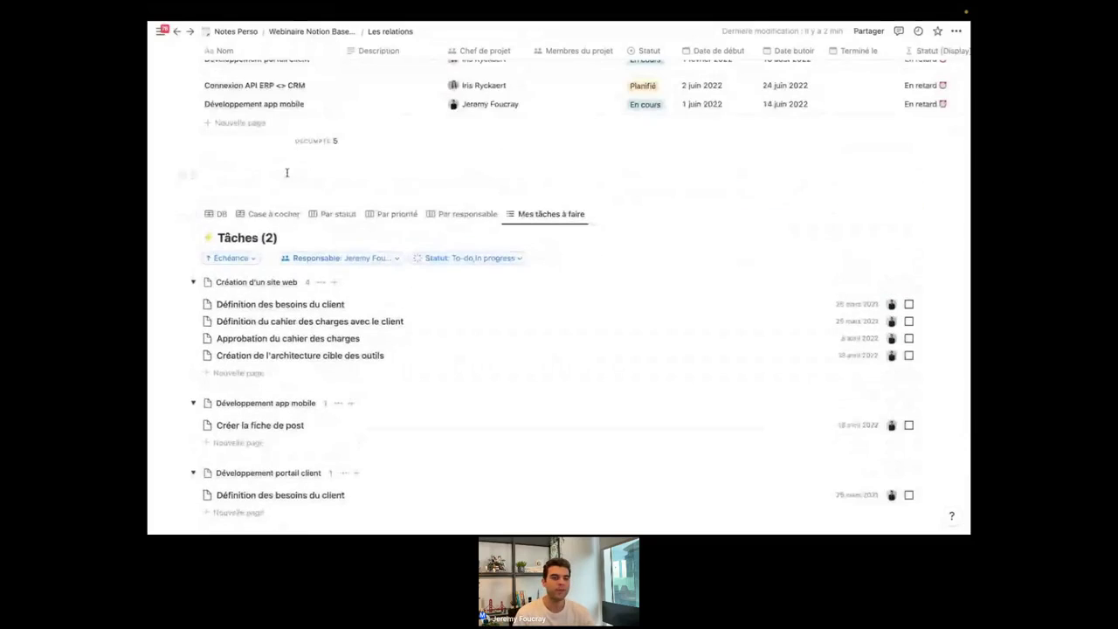
{"action": "mouse_move", "coordinate": [160, 32]}
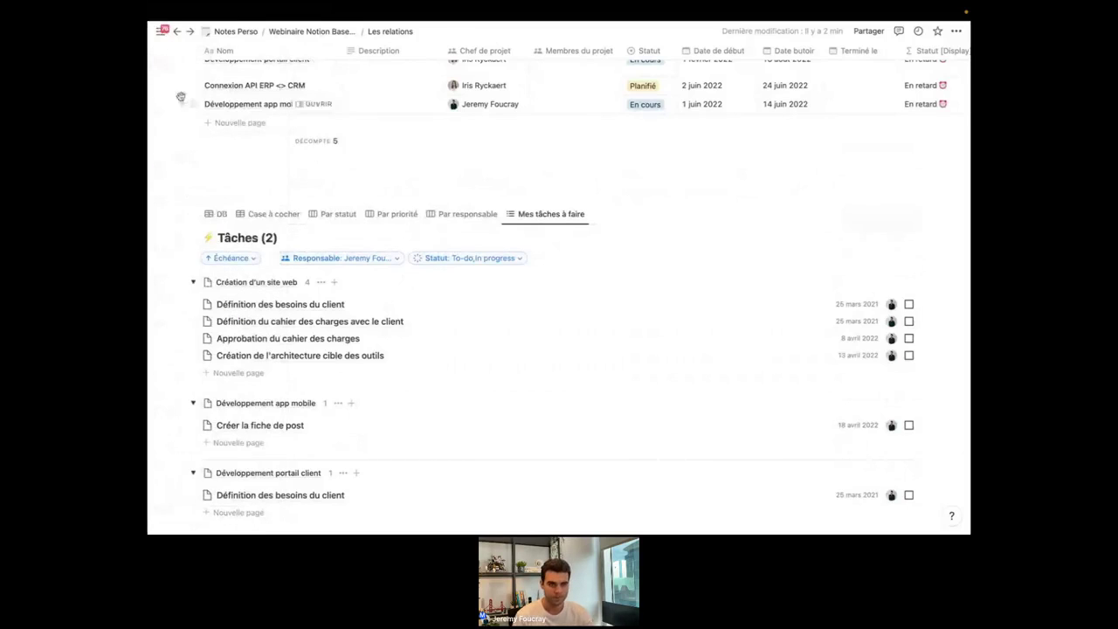
{"action": "left_click", "coordinate": [211, 129]}
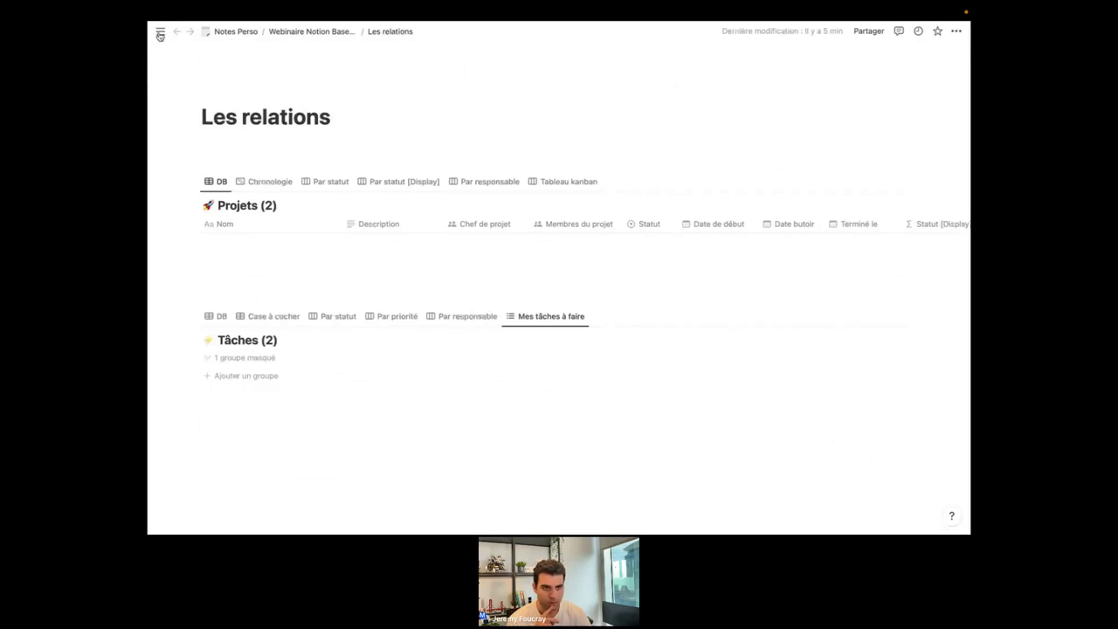
Pin the sidebar, switch to the Notion for Business workspace and scroll the Gestion de projets client page.
{"action": "left_click", "coordinate": [160, 33]}
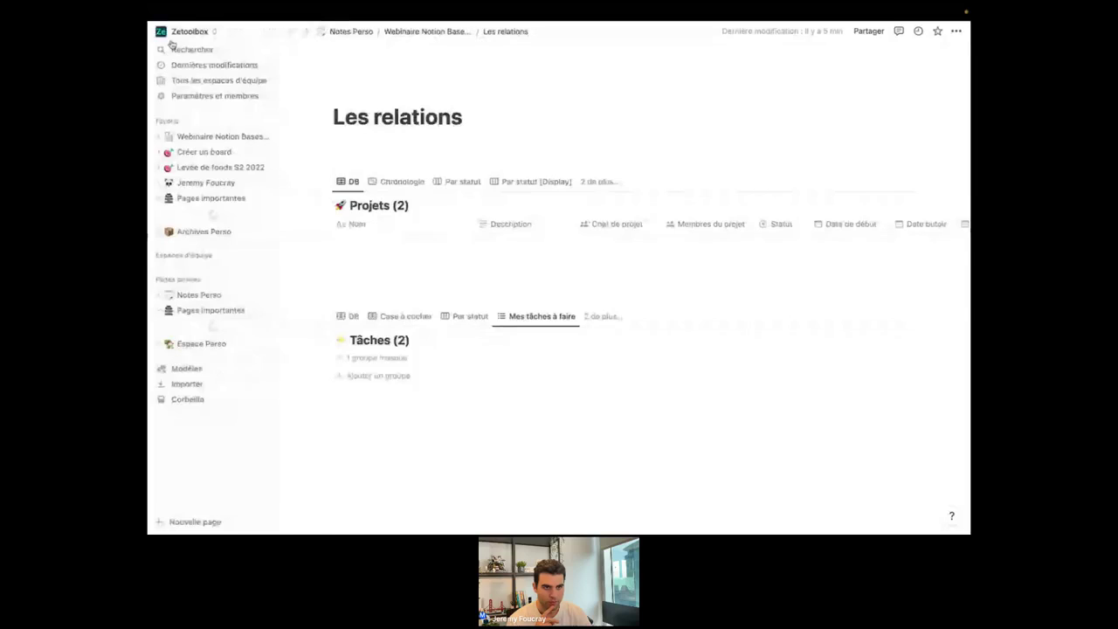
{"action": "left_click", "coordinate": [185, 35]}
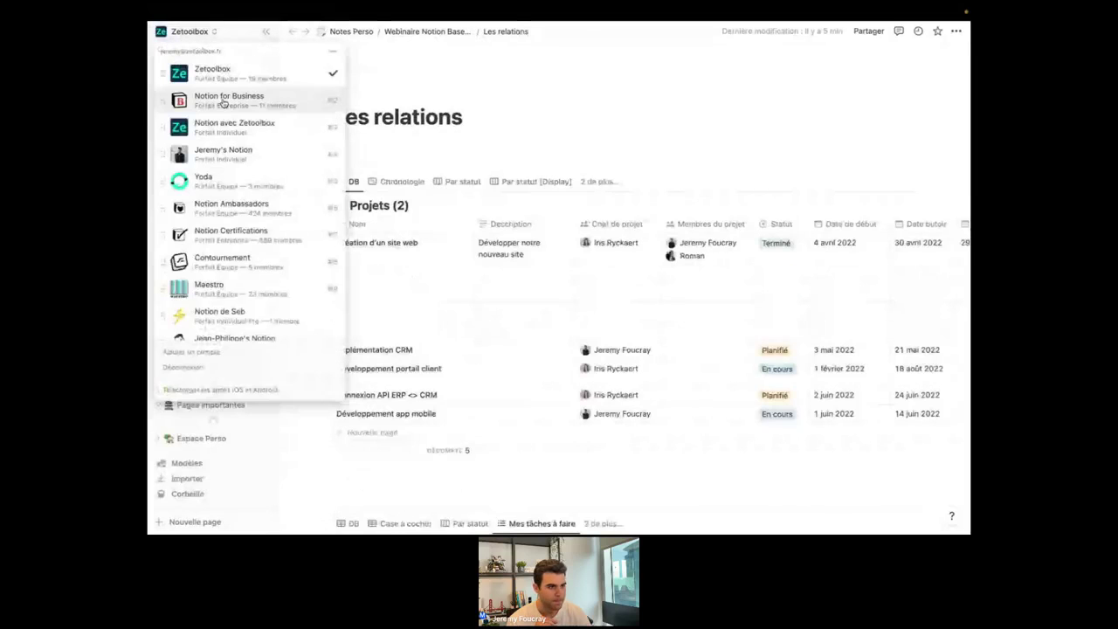
{"action": "left_click", "coordinate": [203, 97]}
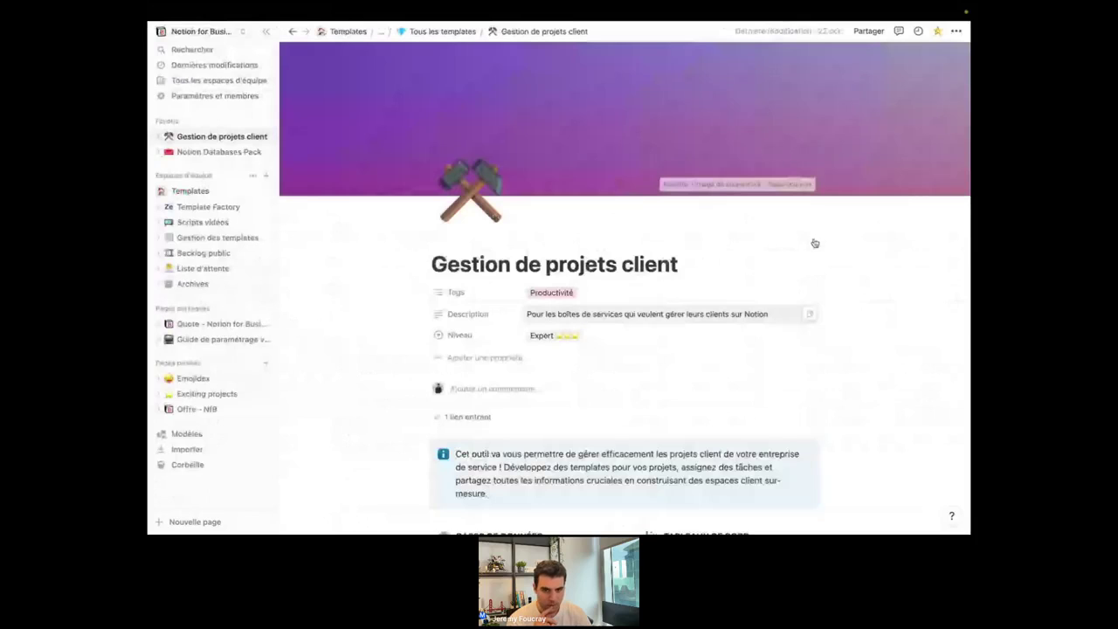
{"action": "scroll", "coordinate": [677, 336], "scroll_direction": "down", "scroll_amount": 4}
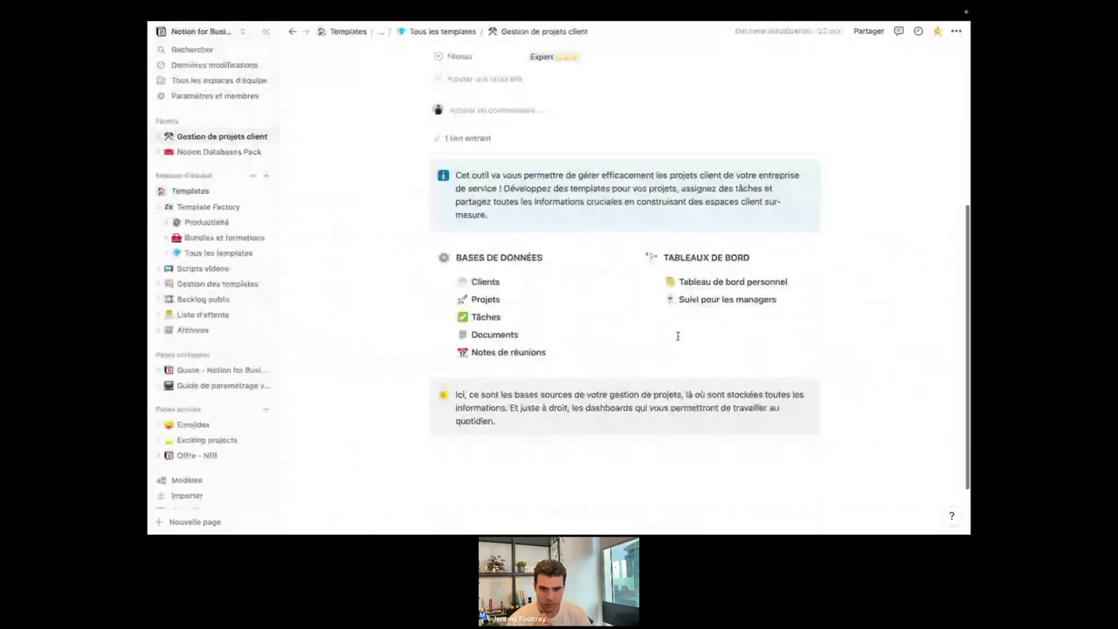
Open the Clients database and display the Freshfields record as a full page.
{"action": "left_click", "coordinate": [485, 280]}
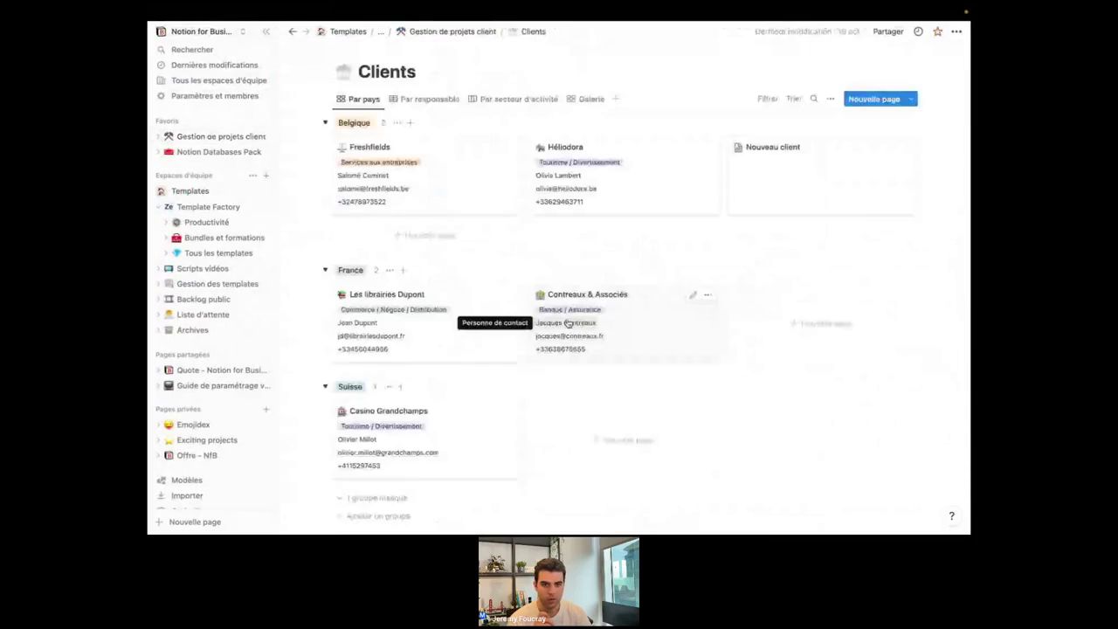
{"action": "left_click", "coordinate": [428, 175]}
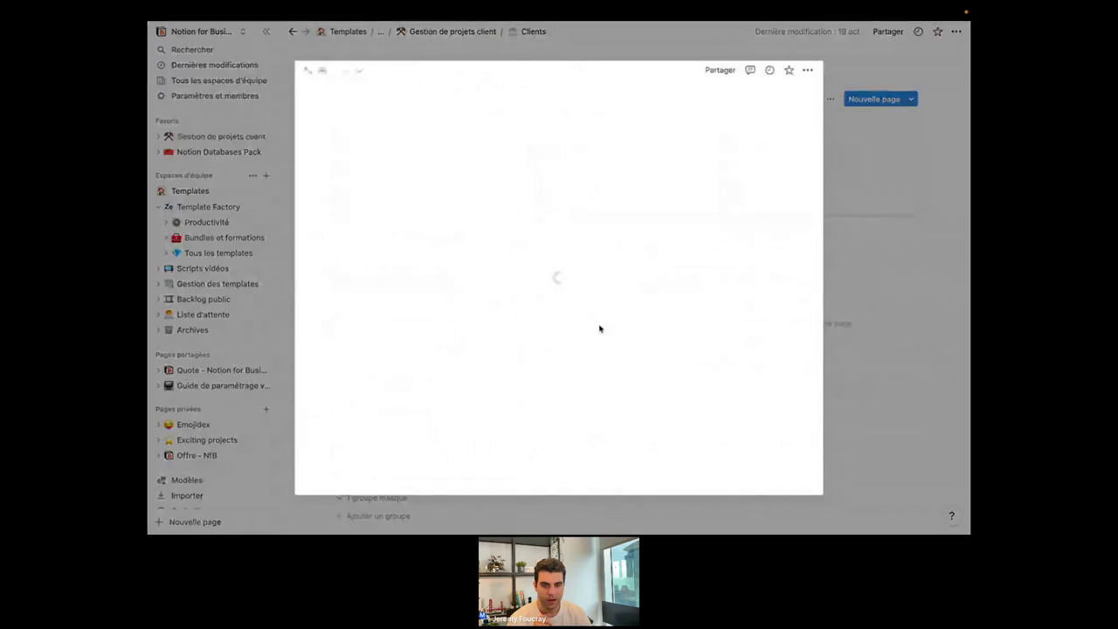
{"action": "scroll", "coordinate": [599, 325], "scroll_direction": "down", "scroll_amount": 5}
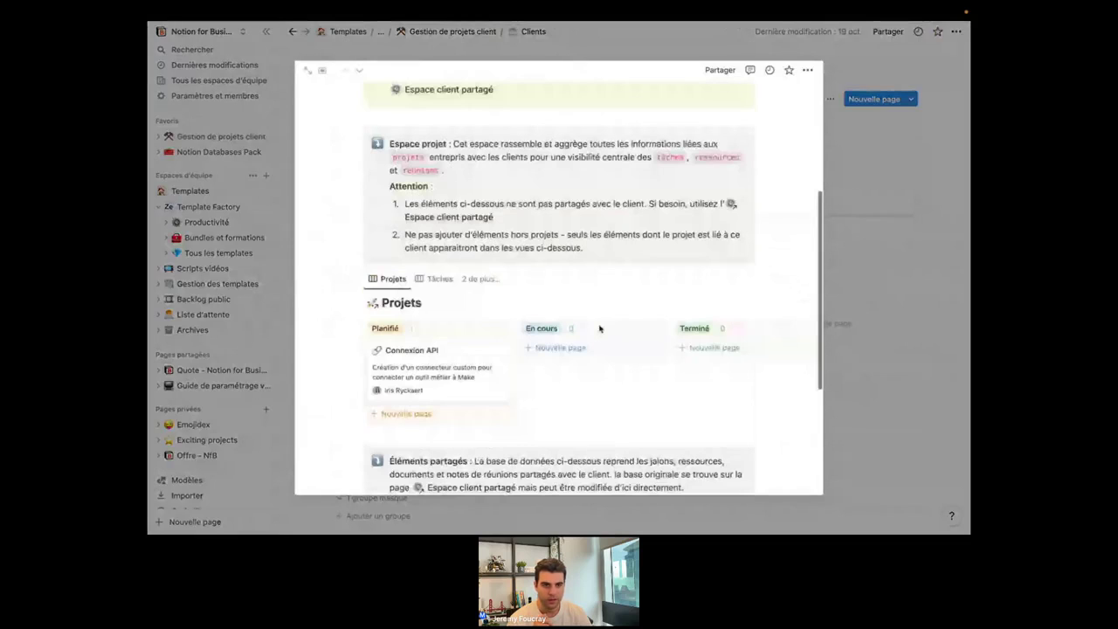
{"action": "scroll", "coordinate": [599, 329], "scroll_direction": "down", "scroll_amount": 1}
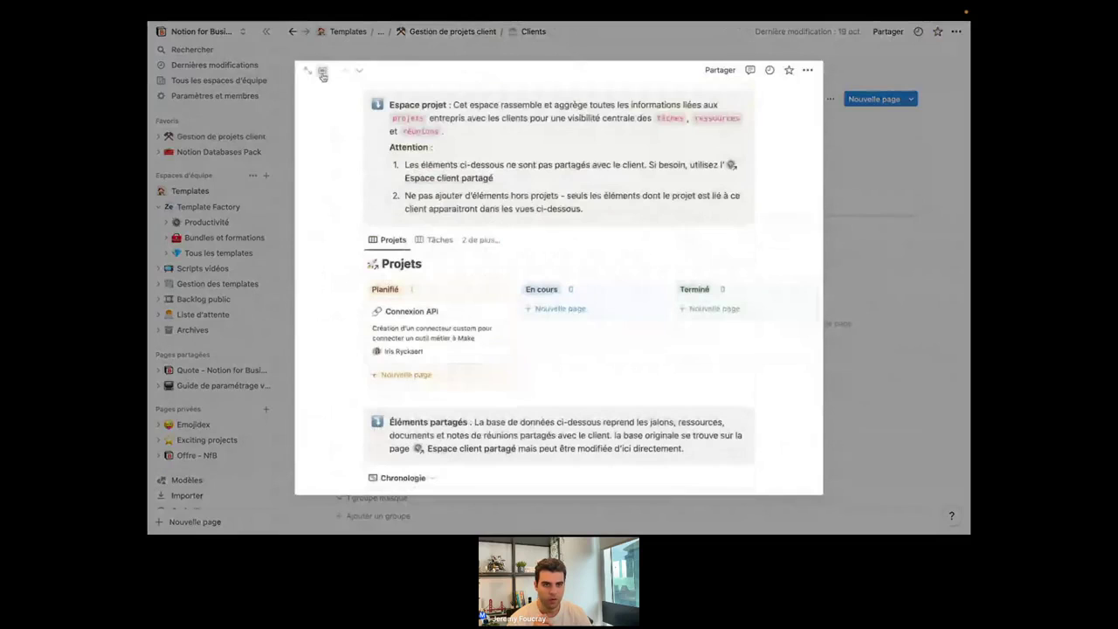
{"action": "left_click", "coordinate": [321, 70]}
{"action": "left_click", "coordinate": [320, 121]}
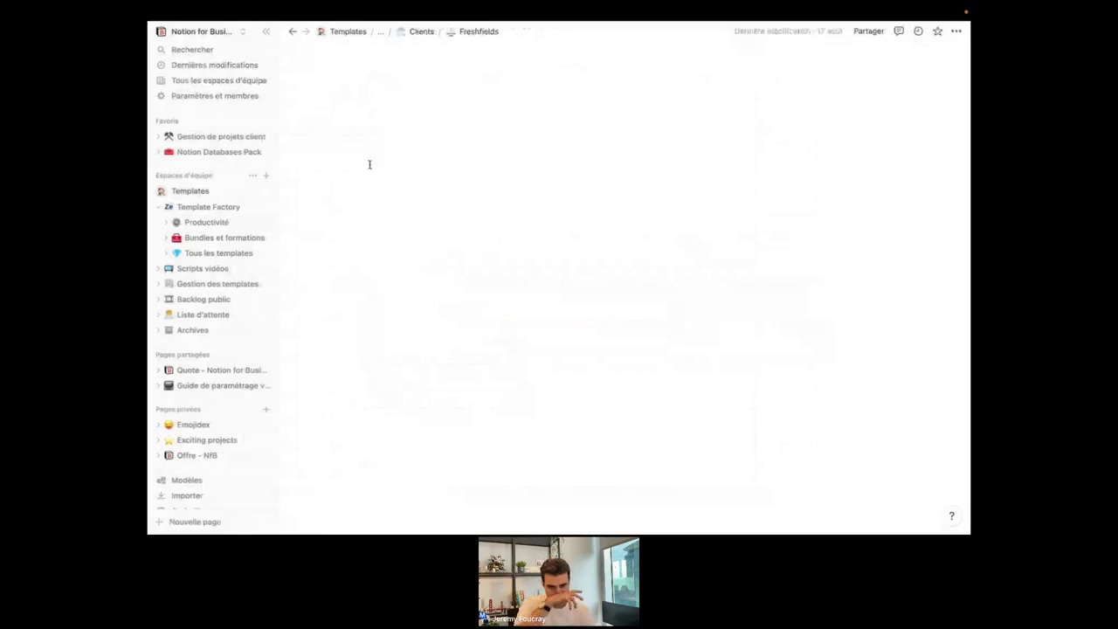
View Freshfields' Tâches board, then return to the Clients database grouped by country.
{"action": "scroll", "coordinate": [518, 195], "scroll_direction": "down", "scroll_amount": 4}
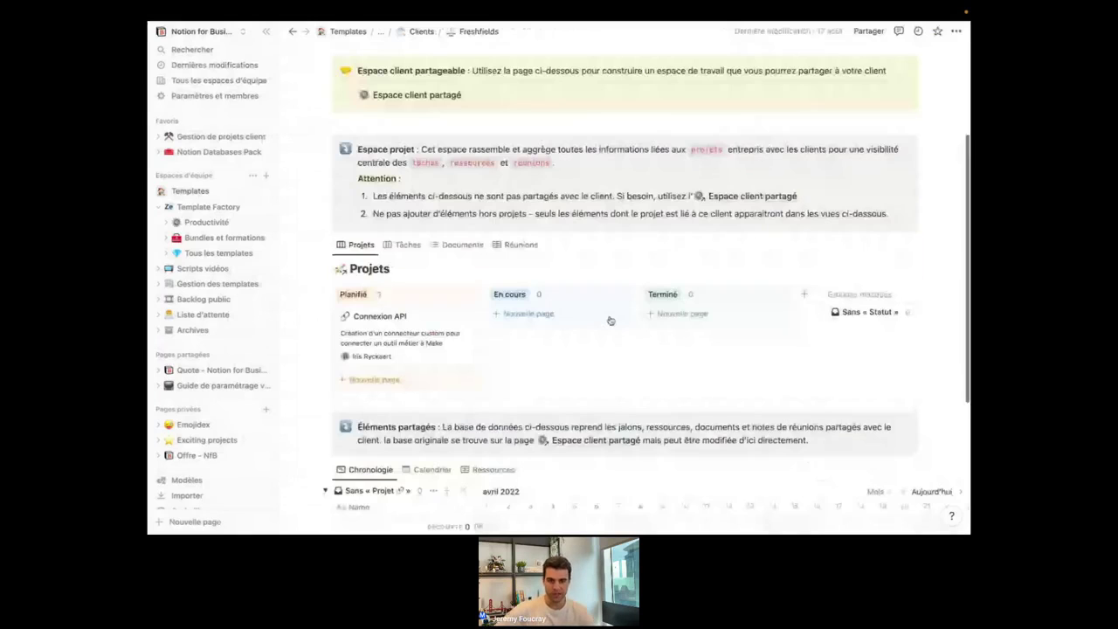
{"action": "scroll", "coordinate": [617, 199], "scroll_direction": "up", "scroll_amount": 2}
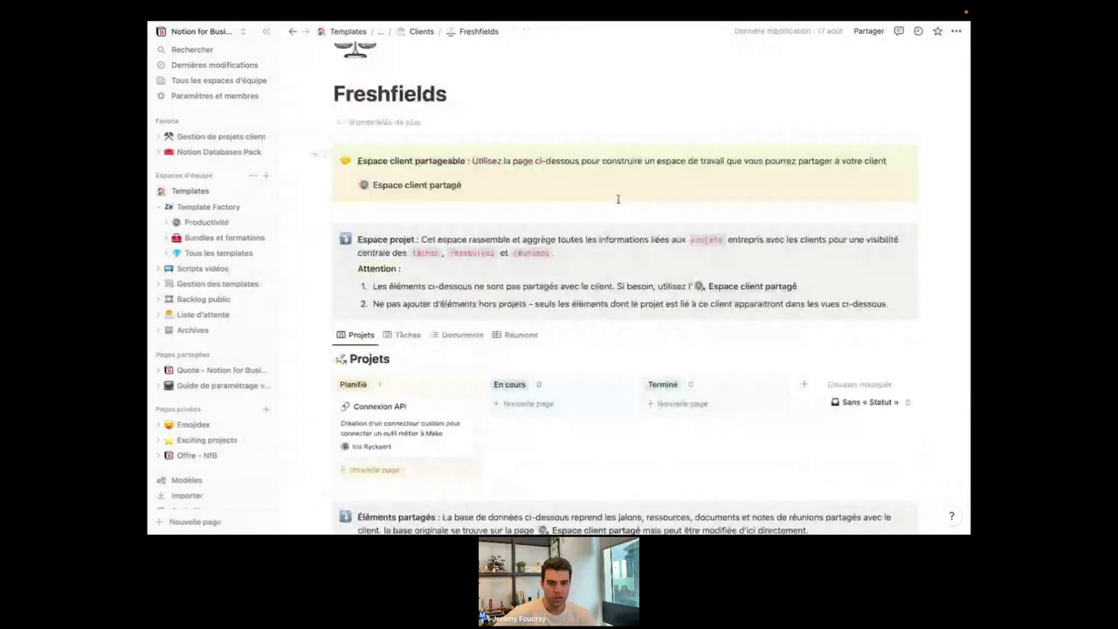
{"action": "scroll", "coordinate": [617, 199], "scroll_direction": "down", "scroll_amount": 2}
{"action": "scroll", "coordinate": [618, 199], "scroll_direction": "down", "scroll_amount": 1}
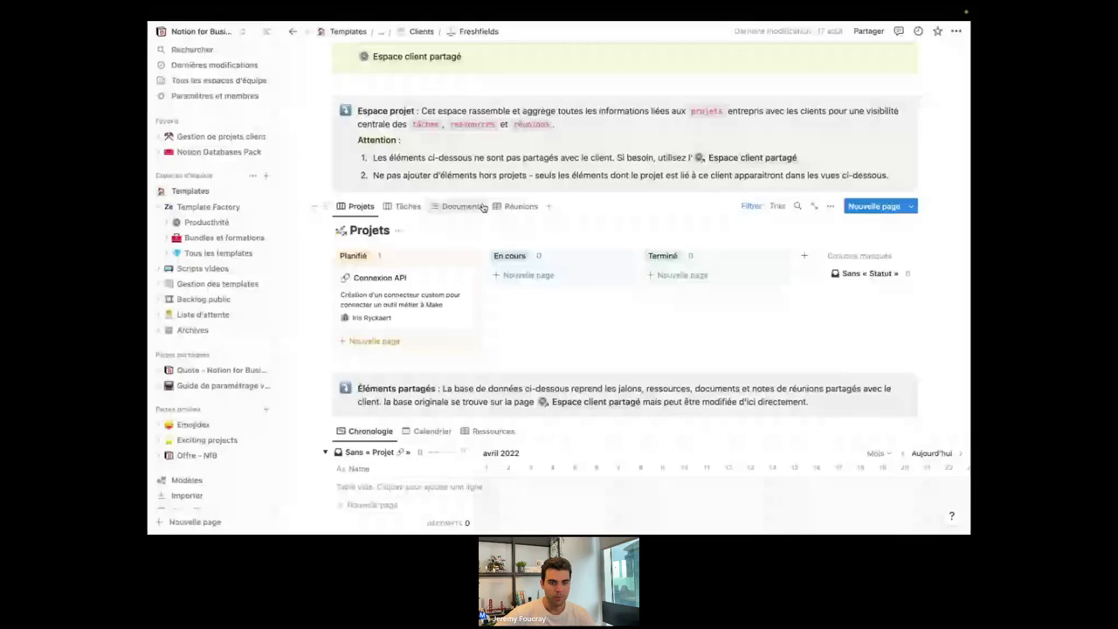
{"action": "scroll", "coordinate": [470, 237], "scroll_direction": "up", "scroll_amount": 1}
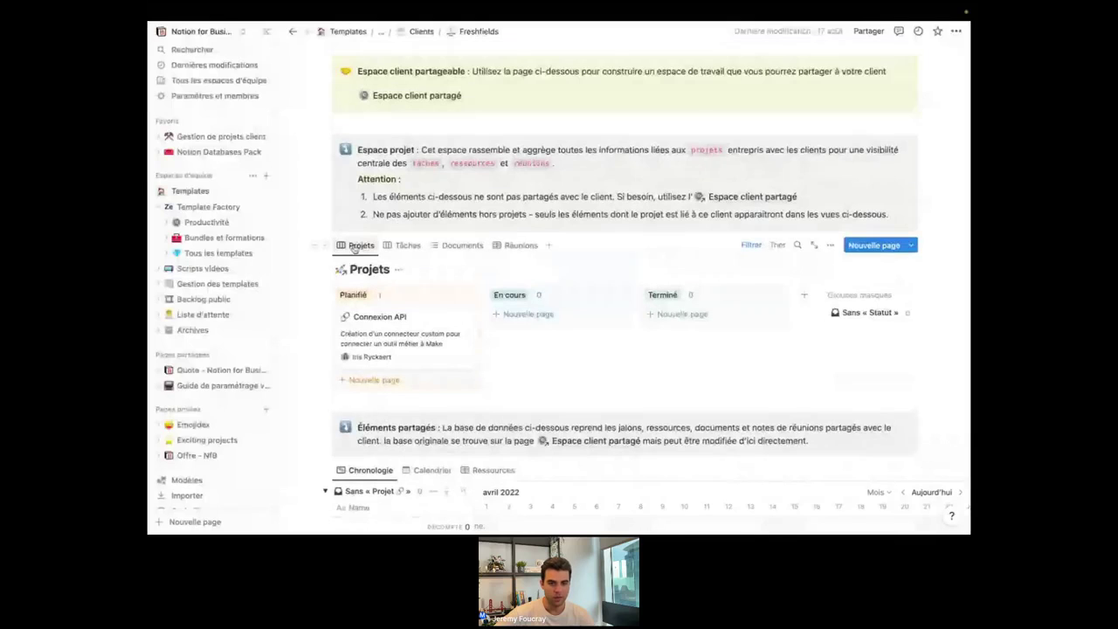
{"action": "scroll", "coordinate": [550, 377], "scroll_direction": "down", "scroll_amount": 1}
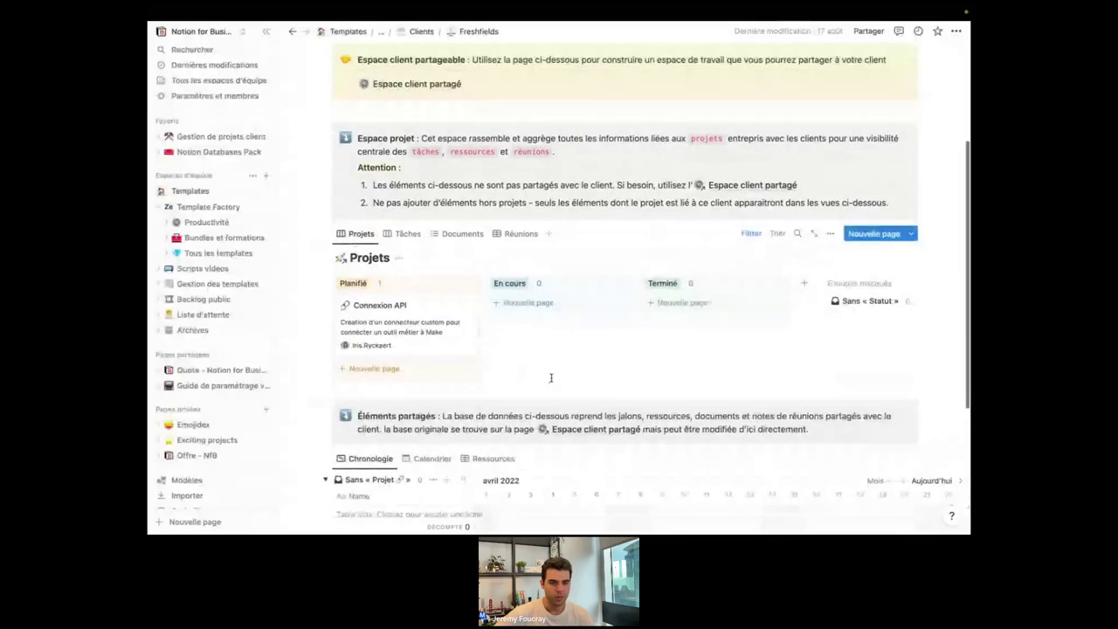
{"action": "scroll", "coordinate": [551, 378], "scroll_direction": "up", "scroll_amount": 1}
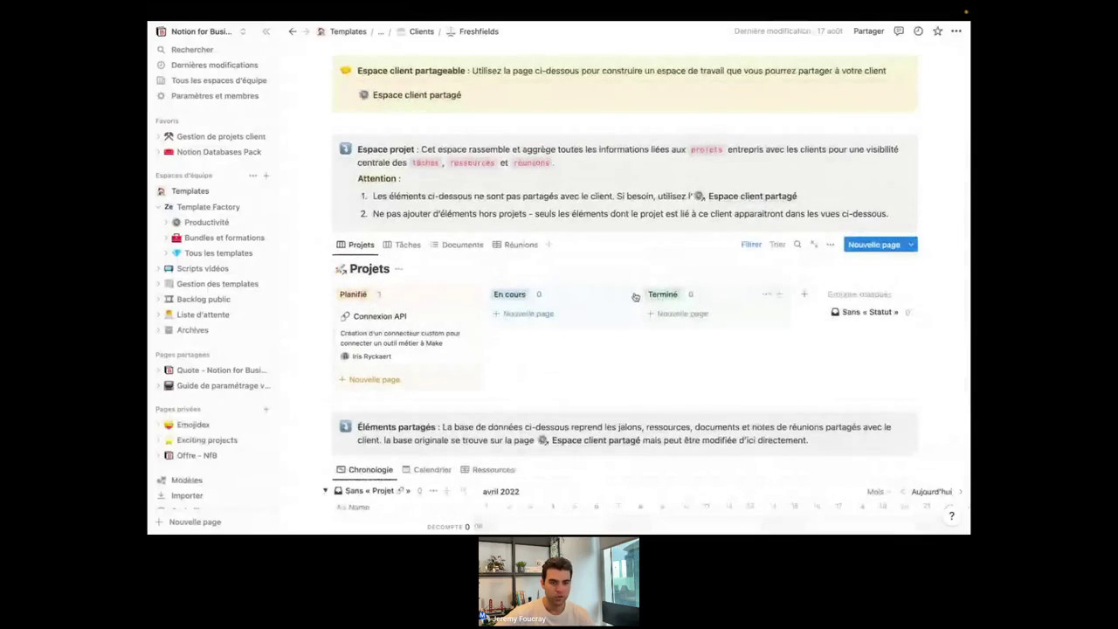
{"action": "left_click", "coordinate": [405, 245]}
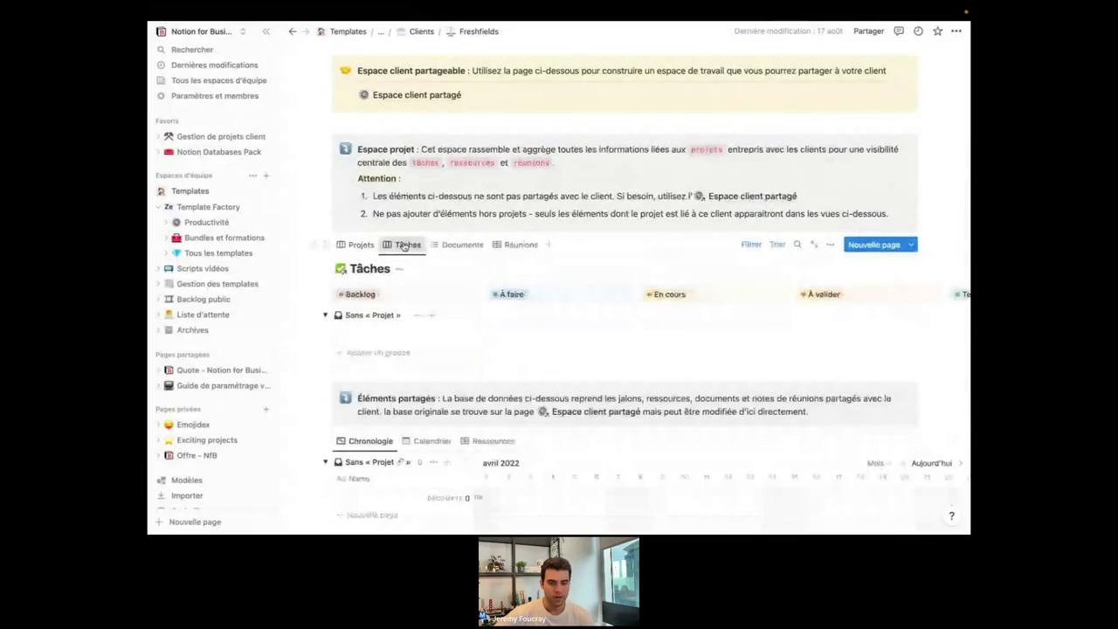
{"action": "scroll", "coordinate": [489, 279], "scroll_direction": "down", "scroll_amount": 2}
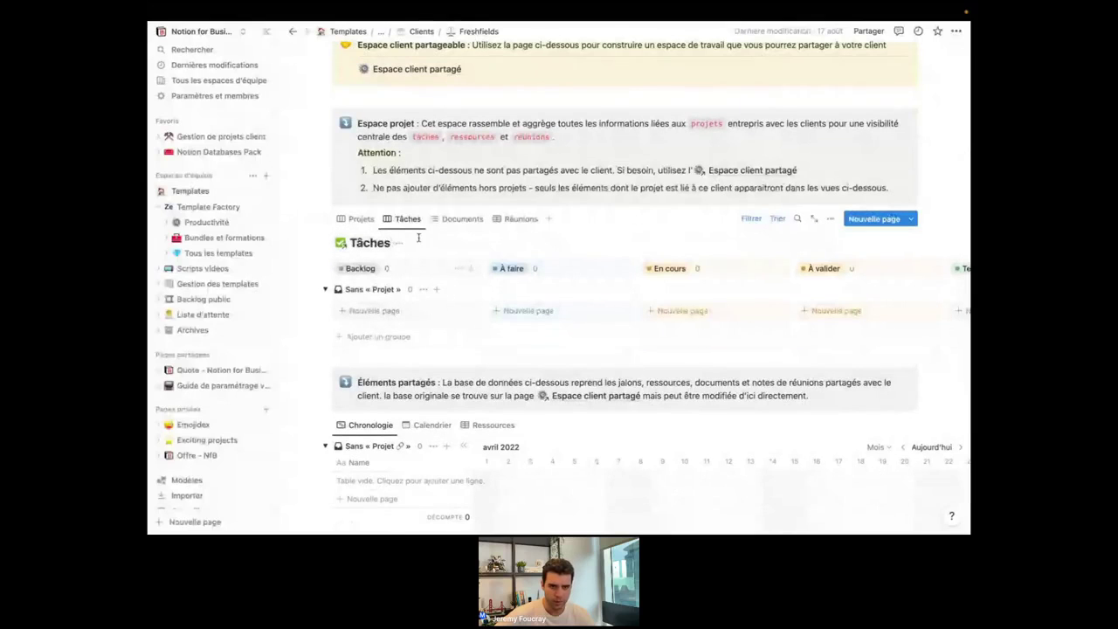
{"action": "scroll", "coordinate": [418, 237], "scroll_direction": "up", "scroll_amount": 1}
{"action": "left_click", "coordinate": [421, 33]}
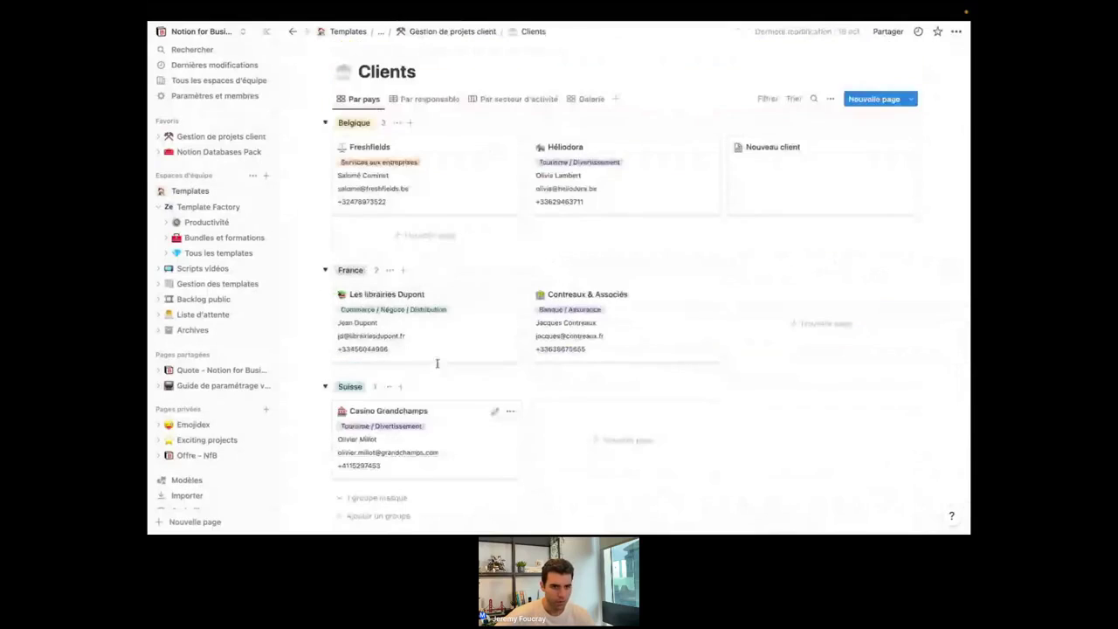
From Gestion de projets client, open the Projets database and preview CRM sur mesure.
{"action": "left_click", "coordinate": [435, 34]}
{"action": "scroll", "coordinate": [501, 401], "scroll_direction": "down", "scroll_amount": 3}
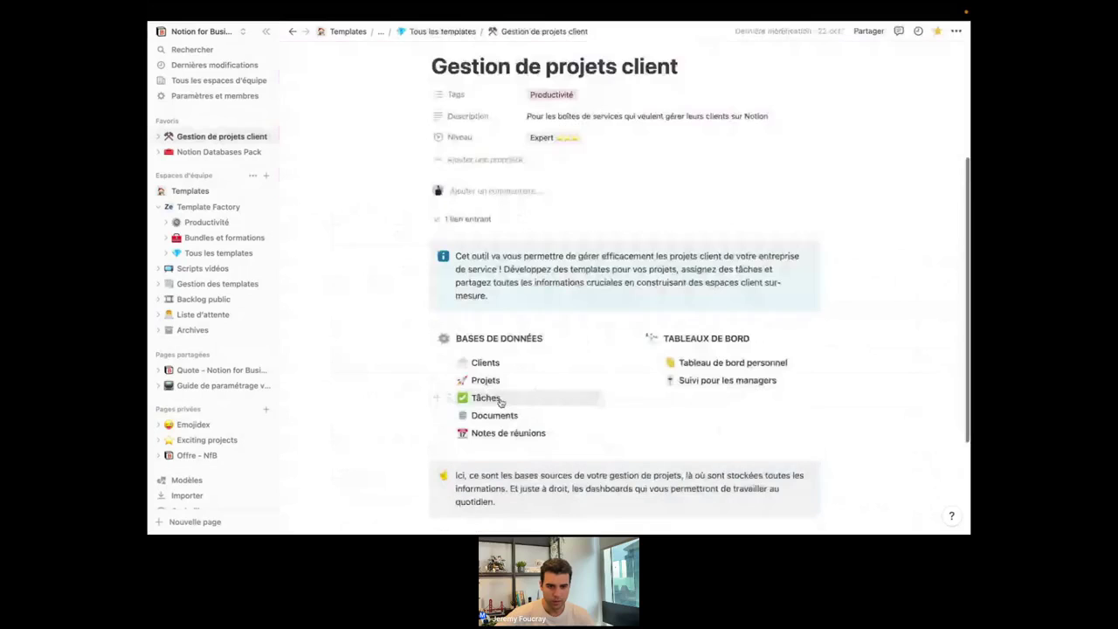
{"action": "left_click", "coordinate": [485, 380]}
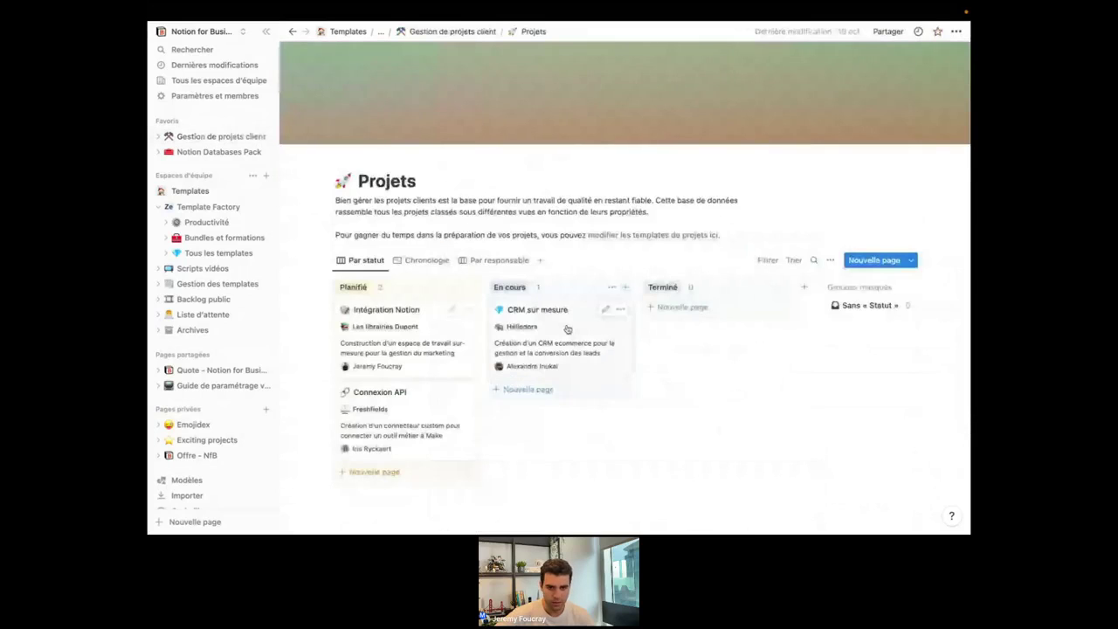
{"action": "left_click", "coordinate": [568, 329]}
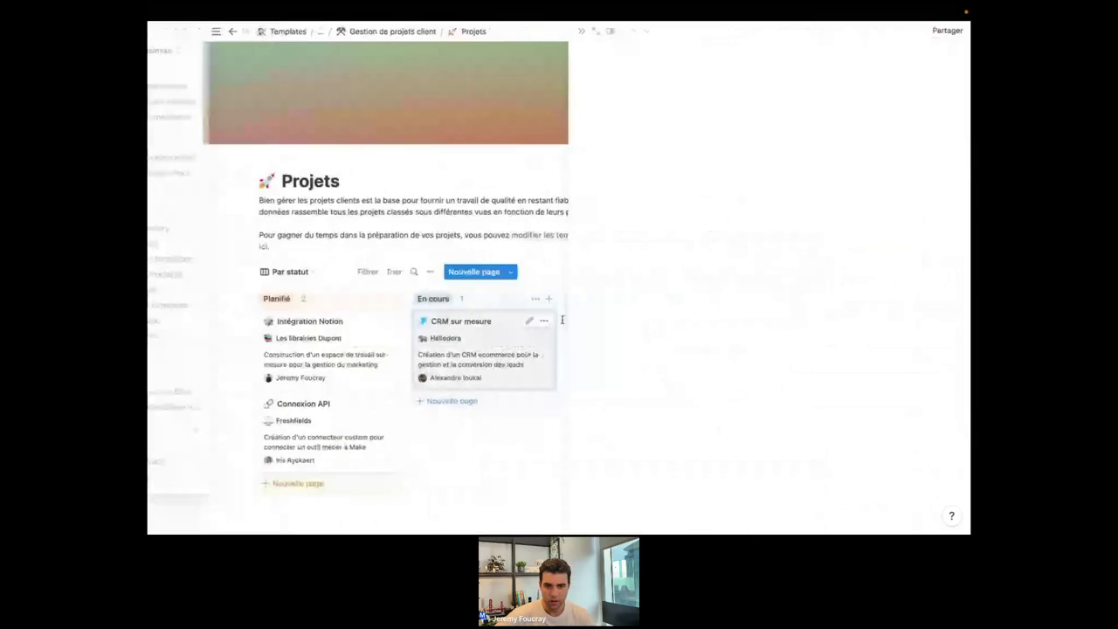
{"action": "scroll", "coordinate": [636, 360], "scroll_direction": "down", "scroll_amount": 3}
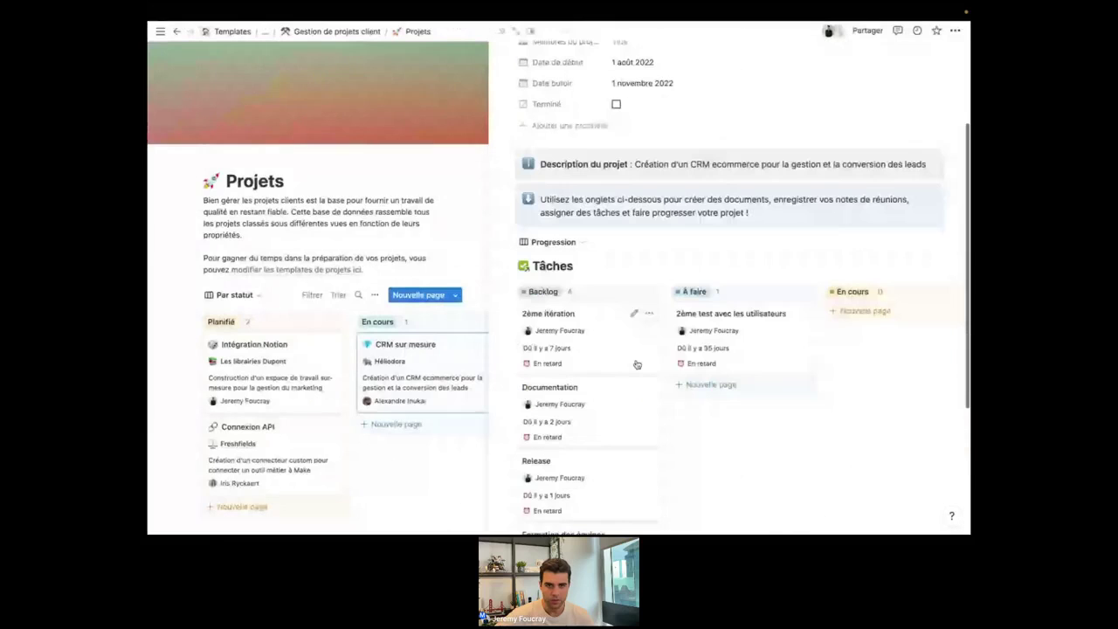
{"action": "scroll", "coordinate": [637, 364], "scroll_direction": "up", "scroll_amount": 3}
Open the Héliodora client as a full page and browse its Tâches board.
{"action": "left_click", "coordinate": [456, 278]}
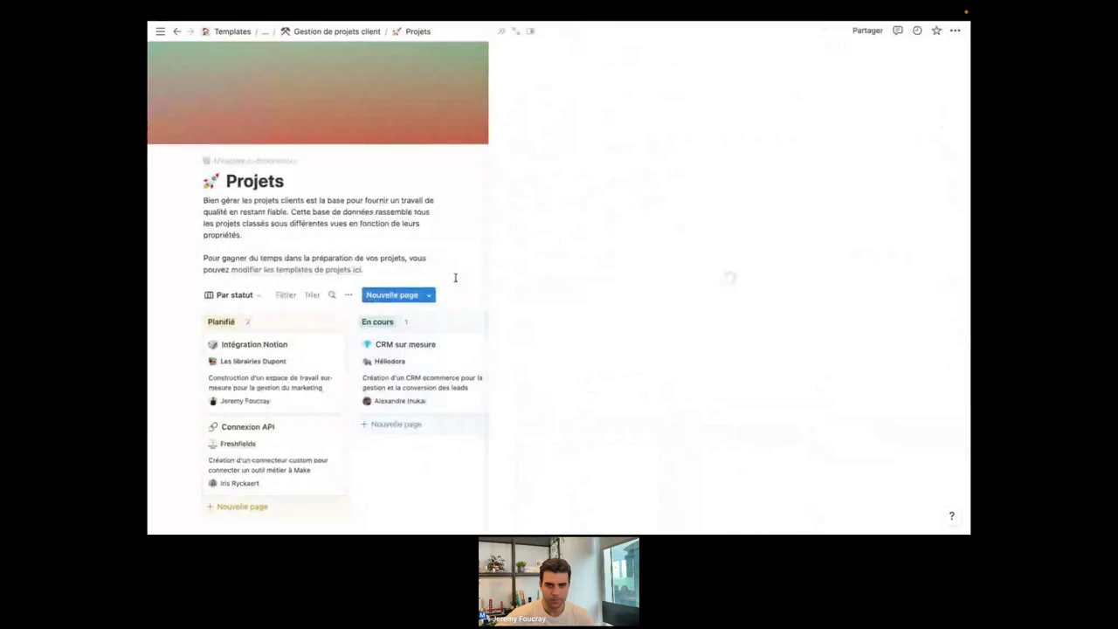
{"action": "left_click", "coordinate": [517, 32]}
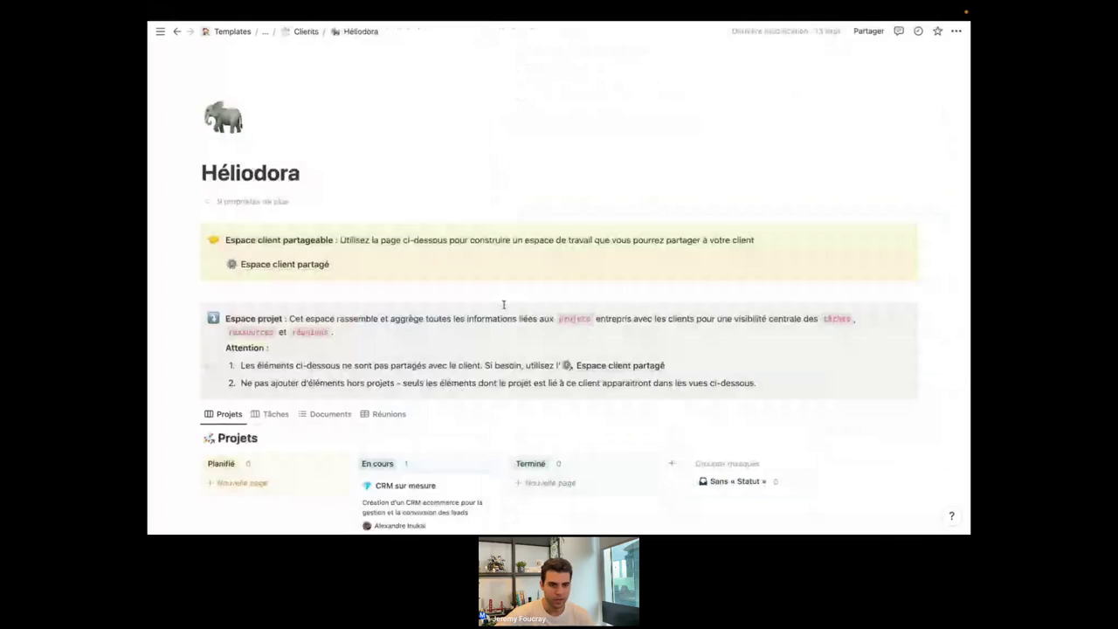
{"action": "scroll", "coordinate": [503, 304], "scroll_direction": "down", "scroll_amount": 3}
{"action": "scroll", "coordinate": [504, 304], "scroll_direction": "down", "scroll_amount": 1}
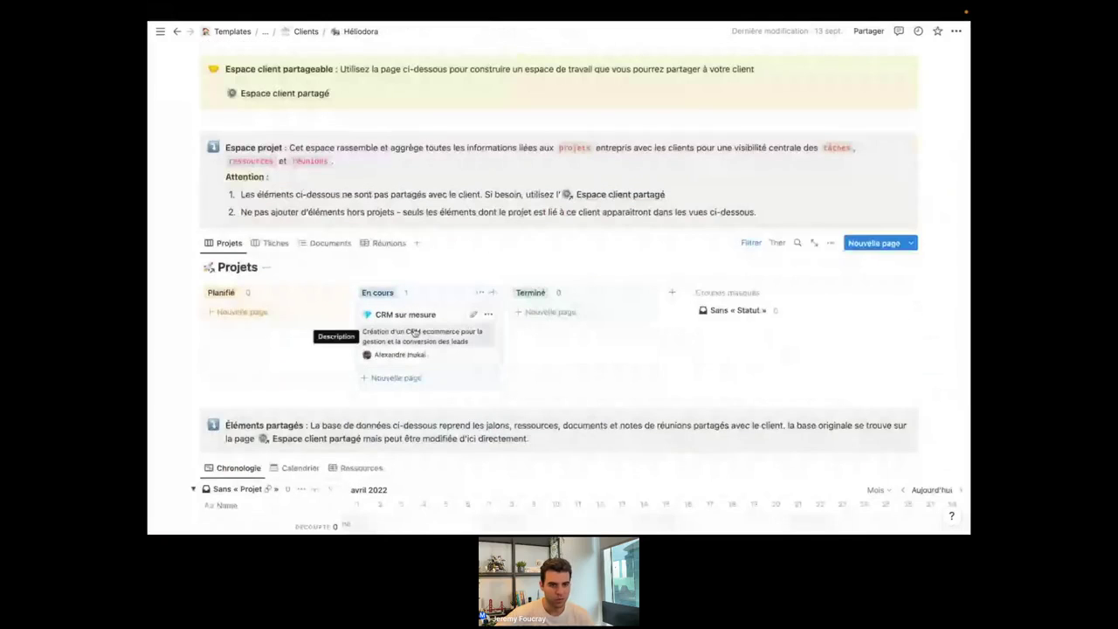
{"action": "left_click", "coordinate": [273, 245]}
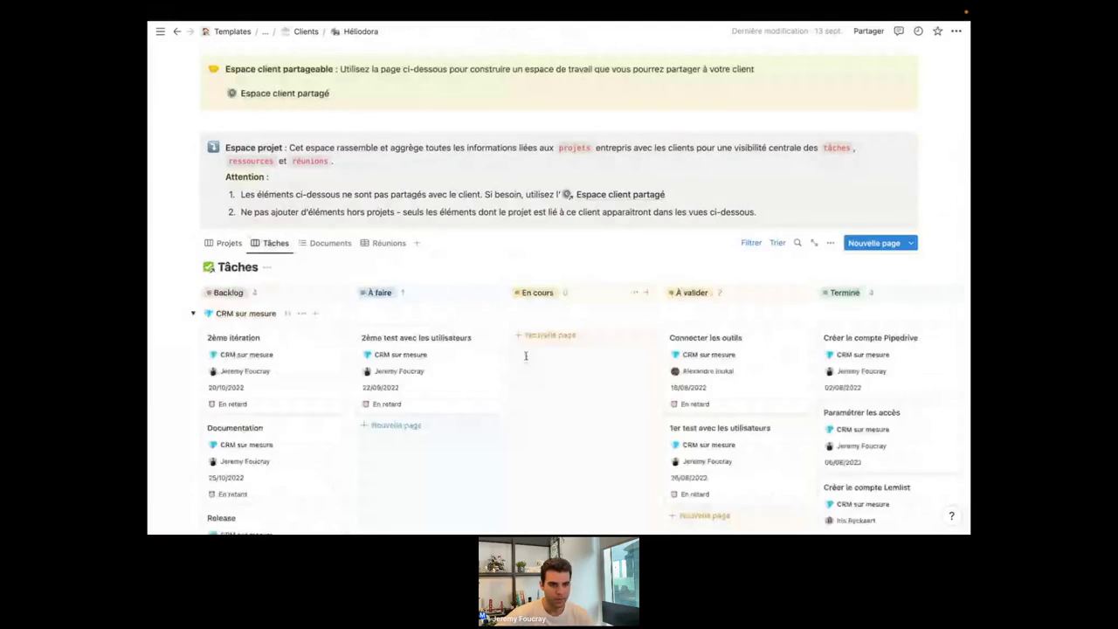
{"action": "scroll", "coordinate": [526, 356], "scroll_direction": "down", "scroll_amount": 3}
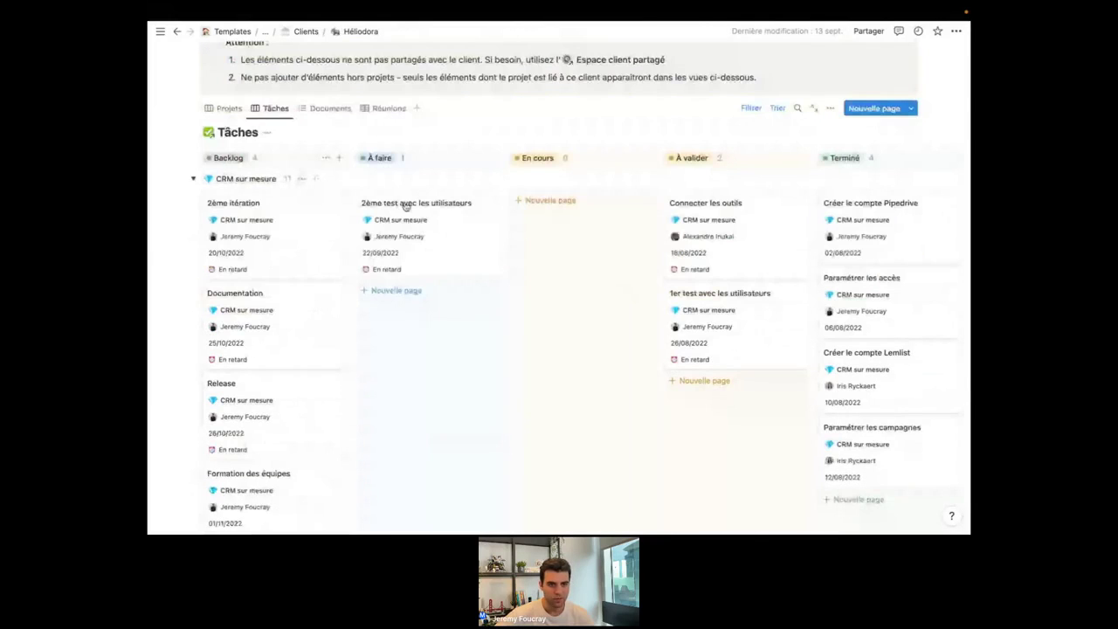
{"action": "scroll", "coordinate": [350, 205], "scroll_direction": "down", "scroll_amount": 1}
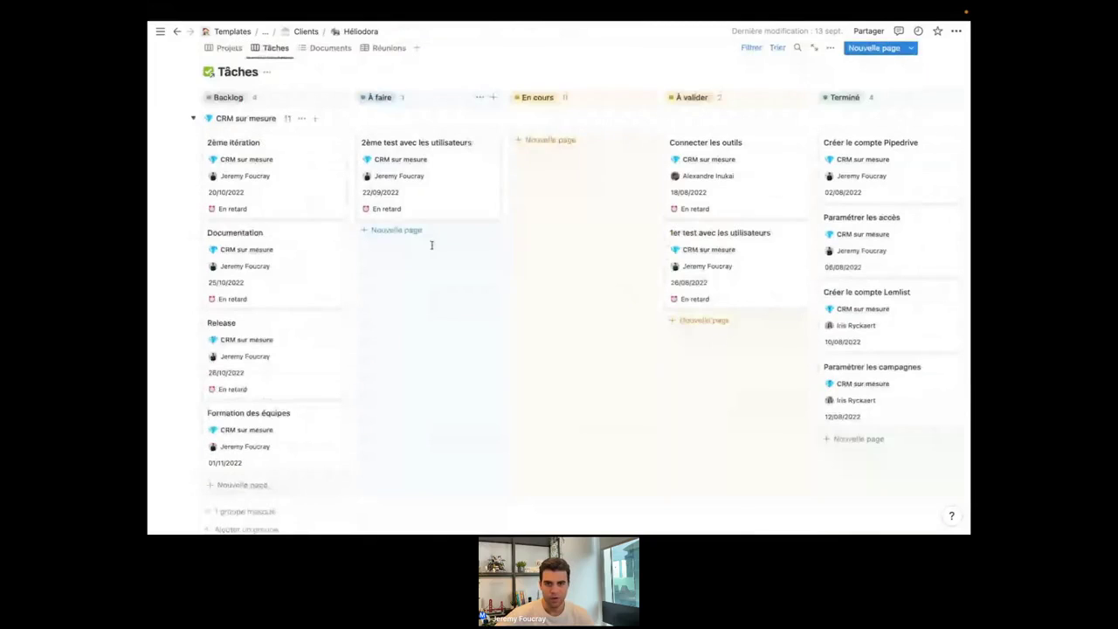
{"action": "scroll", "coordinate": [725, 287], "scroll_direction": "down", "scroll_amount": 1}
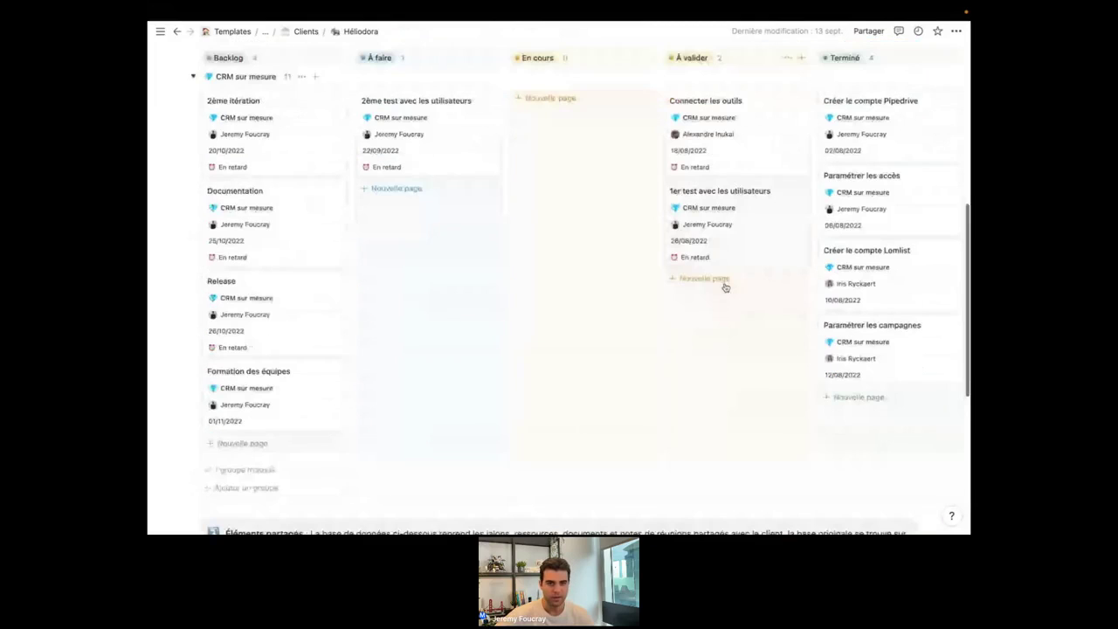
{"action": "scroll", "coordinate": [501, 159], "scroll_direction": "up", "scroll_amount": 1}
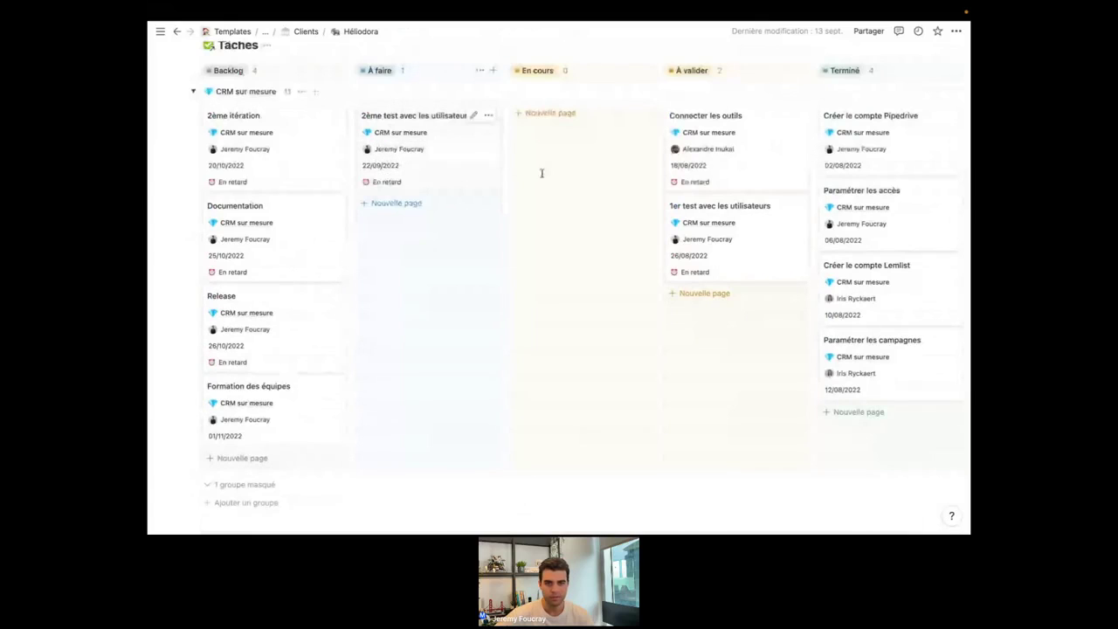
{"action": "scroll", "coordinate": [415, 269], "scroll_direction": "up", "scroll_amount": 1}
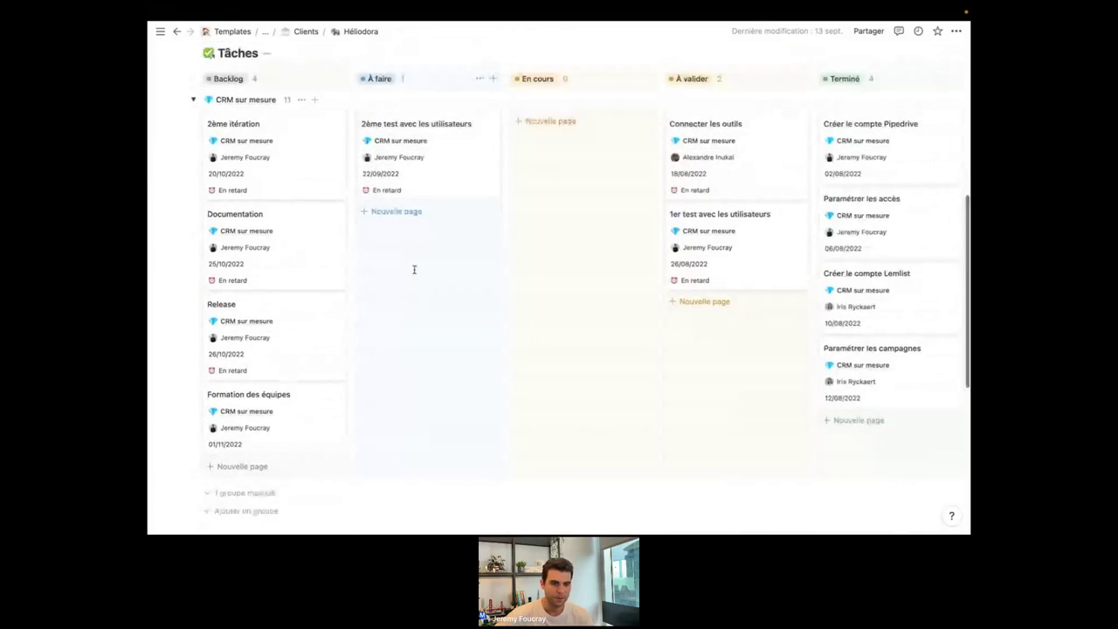
{"action": "scroll", "coordinate": [414, 269], "scroll_direction": "up", "scroll_amount": 2}
{"action": "scroll", "coordinate": [414, 269], "scroll_direction": "up", "scroll_amount": 2}
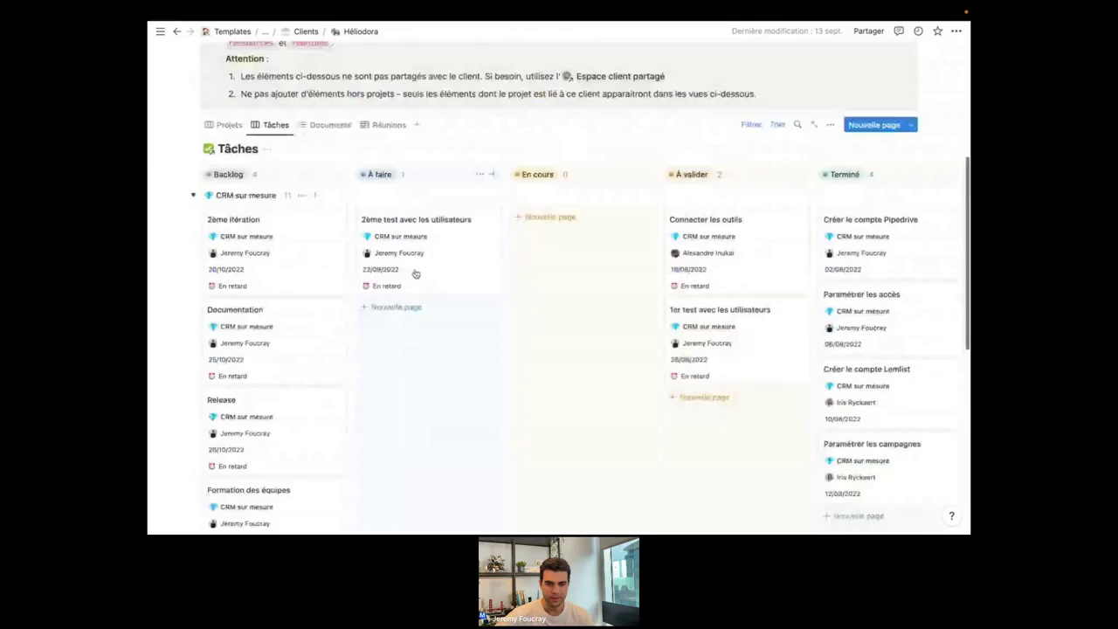
{"action": "scroll", "coordinate": [487, 308], "scroll_direction": "down", "scroll_amount": 3}
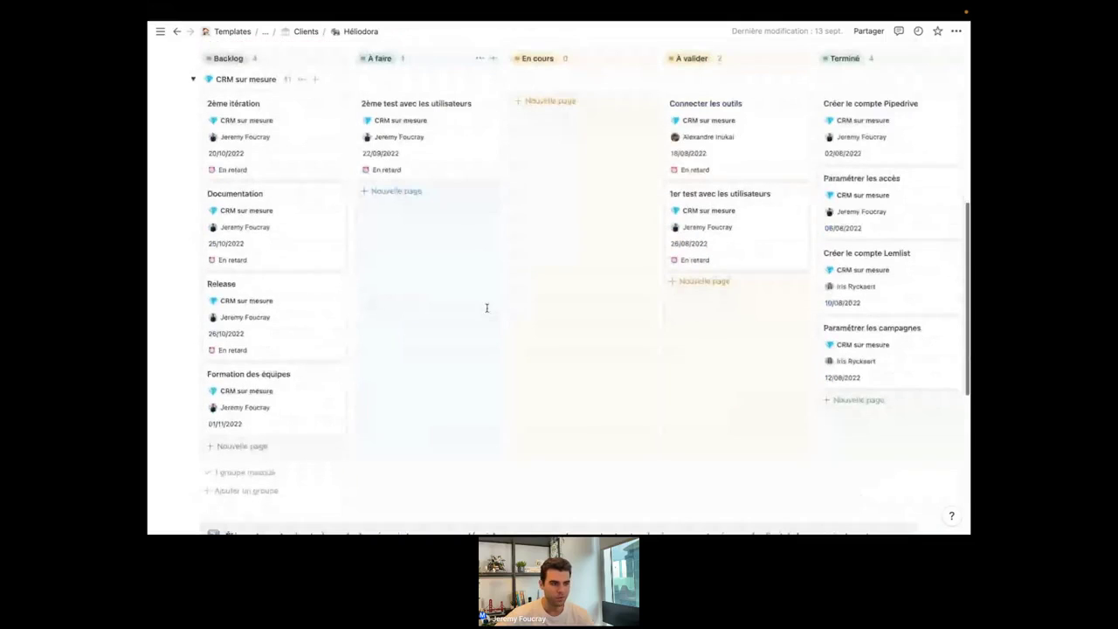
{"action": "scroll", "coordinate": [487, 307], "scroll_direction": "up", "scroll_amount": 1}
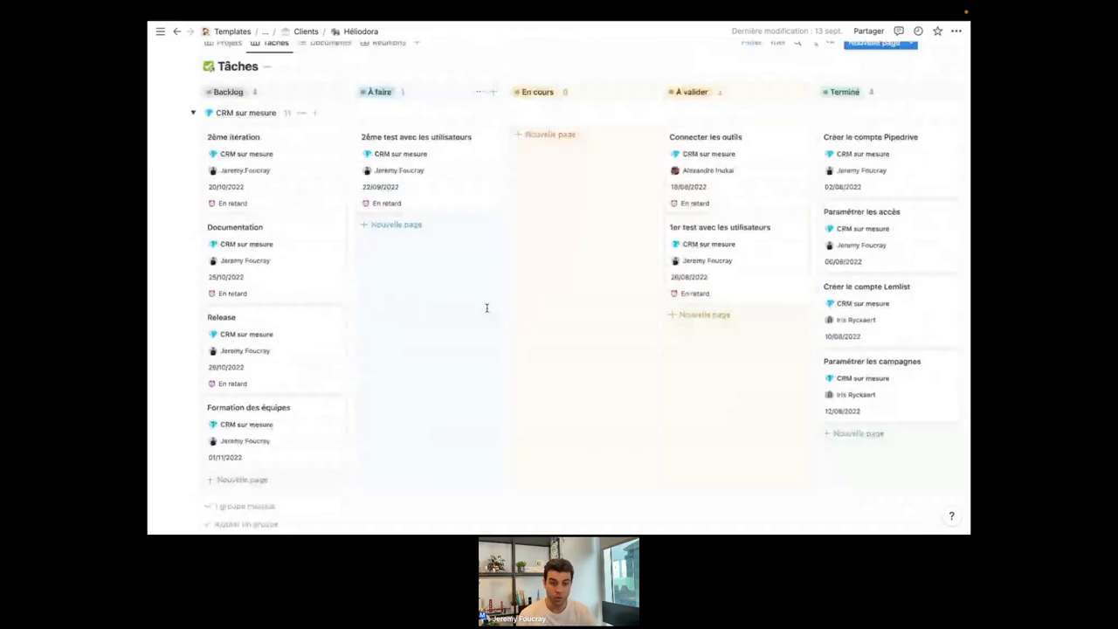
{"action": "scroll", "coordinate": [487, 308], "scroll_direction": "up", "scroll_amount": 2}
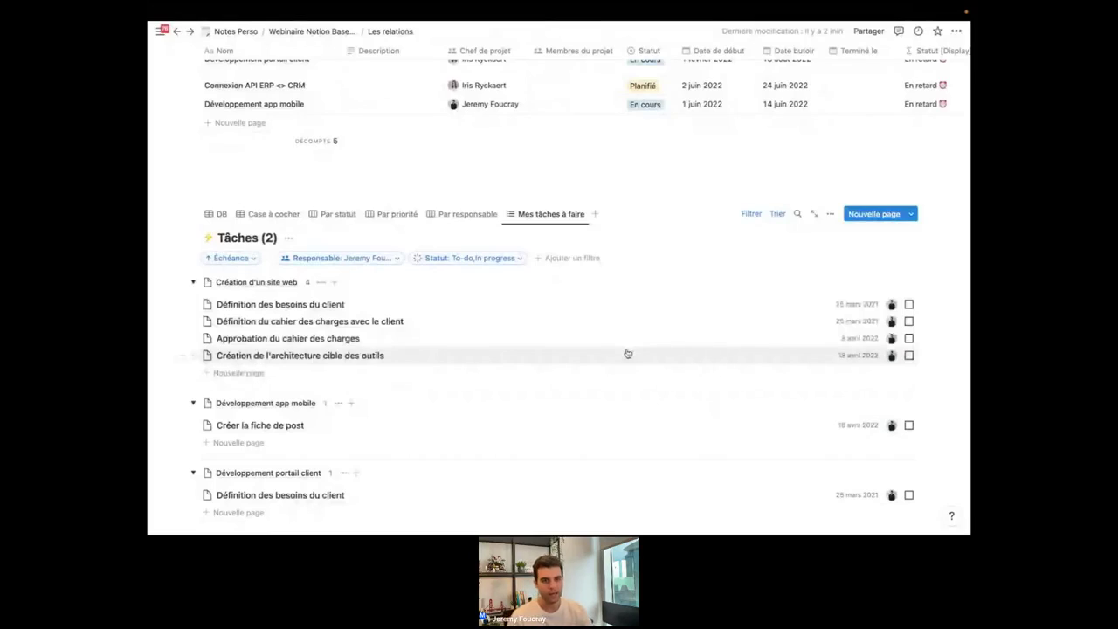
Go back to Webinaire Notion Bases de données and open the Les relations page.
{"action": "scroll", "coordinate": [628, 353], "scroll_direction": "up", "scroll_amount": 3}
{"action": "scroll", "coordinate": [627, 353], "scroll_direction": "up", "scroll_amount": 5}
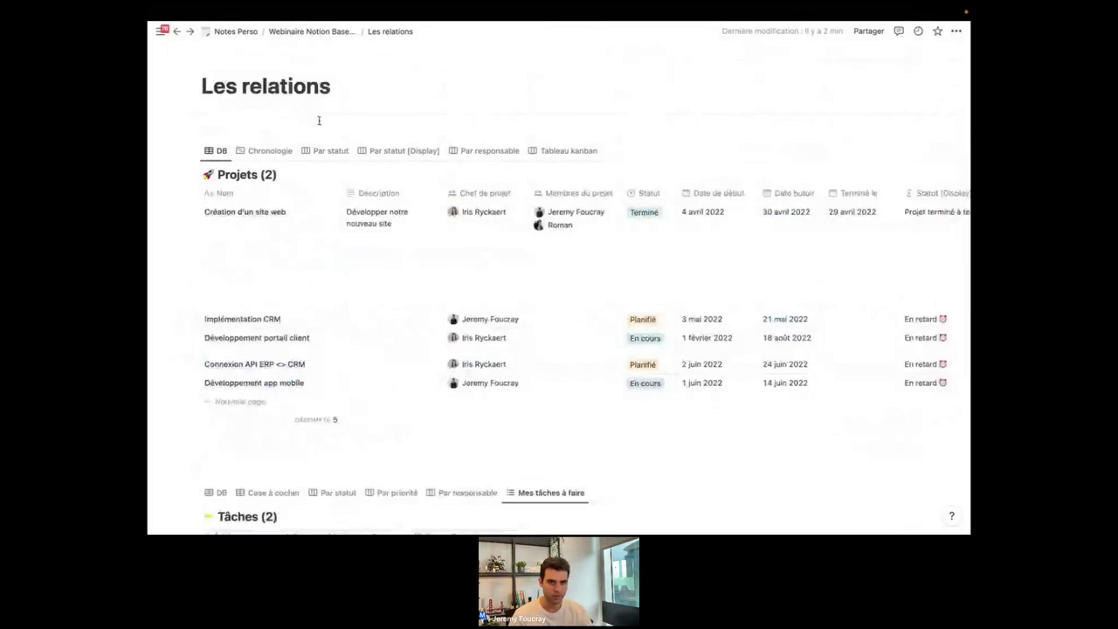
{"action": "left_click", "coordinate": [313, 32]}
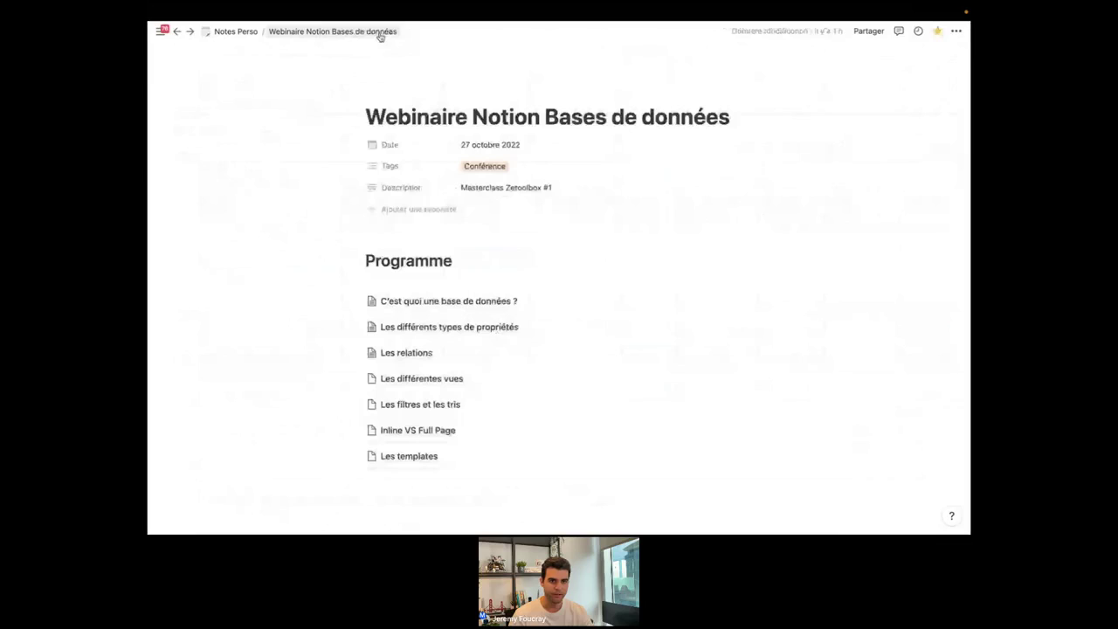
{"action": "left_click", "coordinate": [412, 353]}
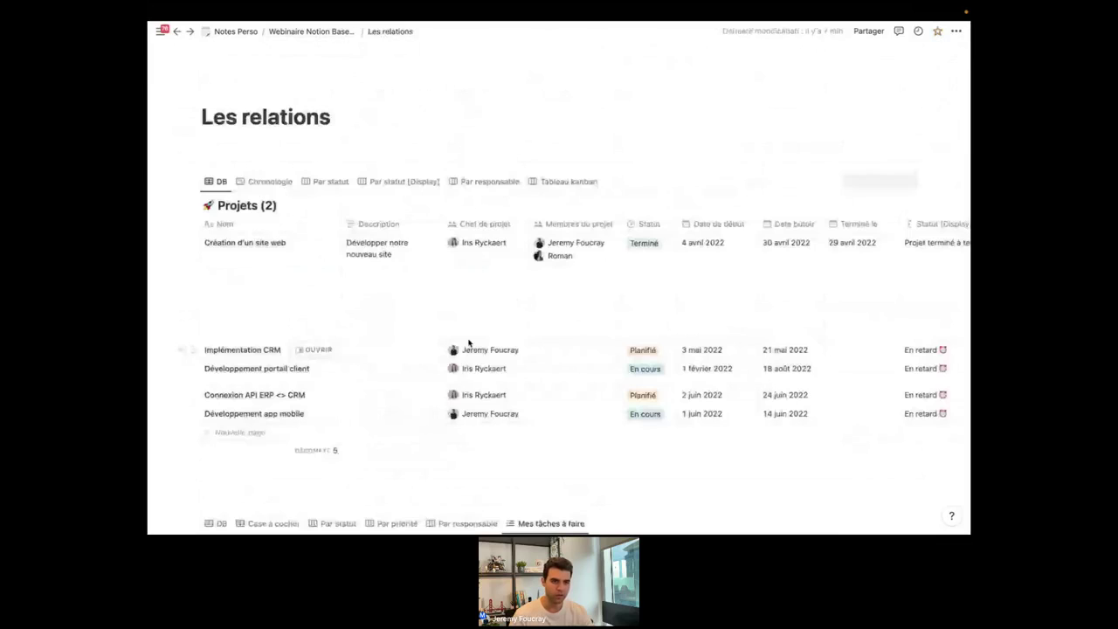
{"action": "scroll", "coordinate": [529, 337], "scroll_direction": "down", "scroll_amount": 2}
{"action": "scroll", "coordinate": [528, 337], "scroll_direction": "up", "scroll_amount": 1}
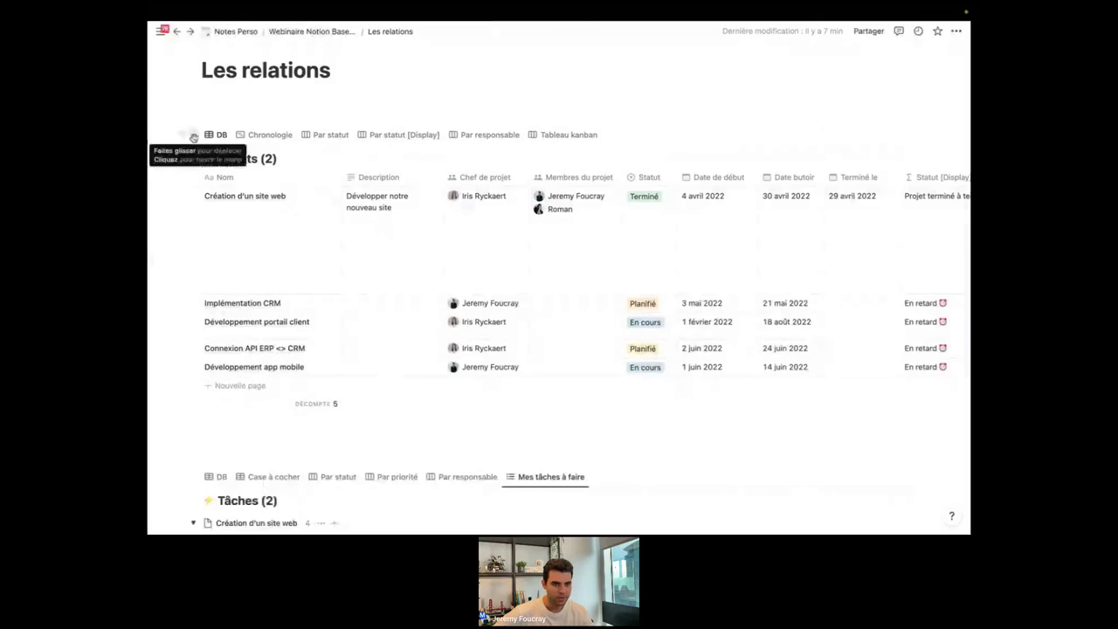
Copy a link to the Projets database and return to the Webinaire page.
{"action": "left_click", "coordinate": [193, 138]}
{"action": "left_click", "coordinate": [203, 97]}
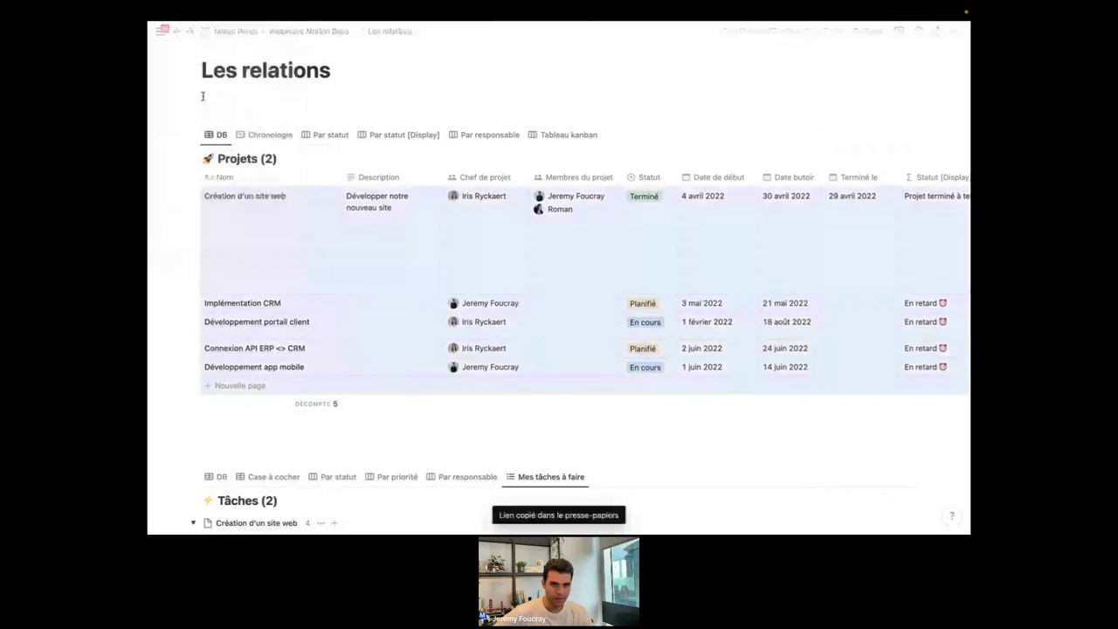
{"action": "left_click", "coordinate": [312, 32]}
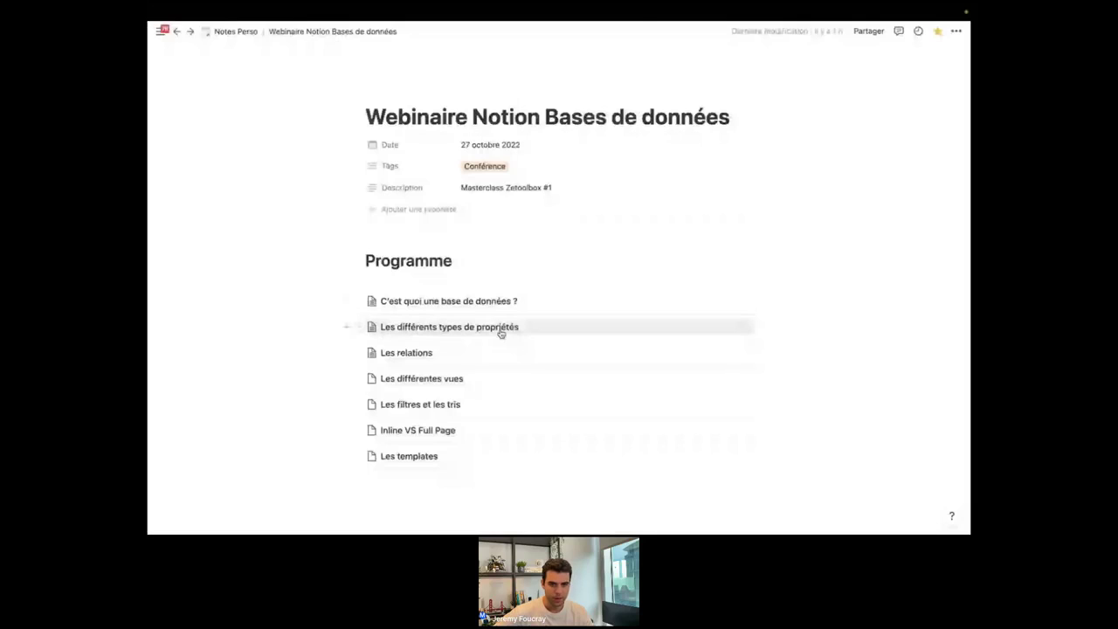
{"action": "scroll", "coordinate": [501, 333], "scroll_direction": "down", "scroll_amount": 2}
On Les différentes vues, paste the Projets link as a linked view copying the DB view.
{"action": "left_click", "coordinate": [423, 267]}
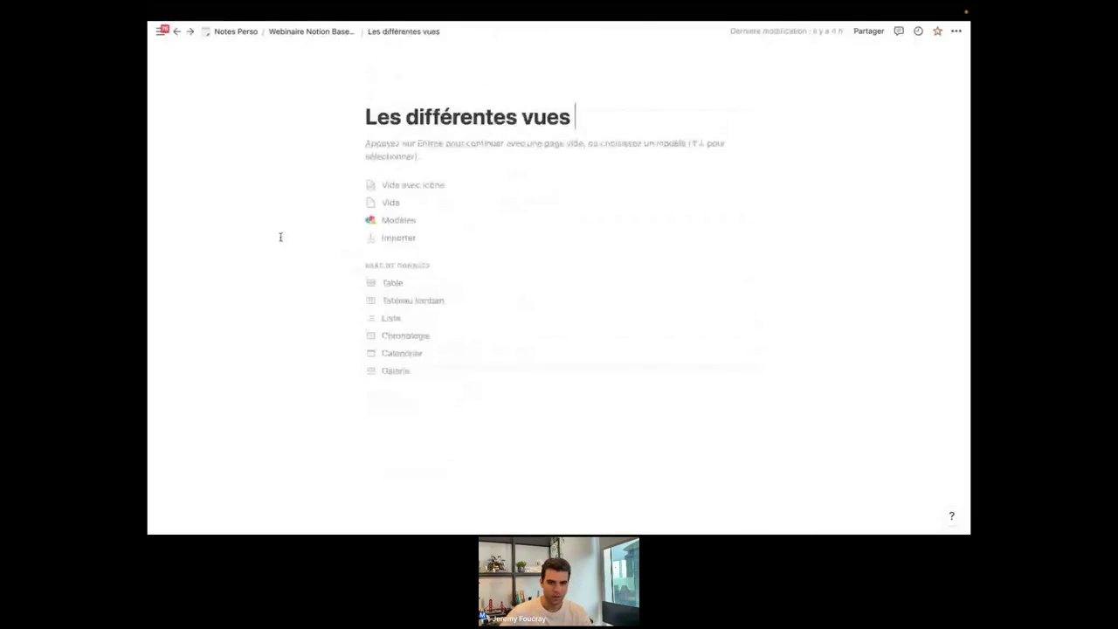
{"action": "key", "text": "Return"}
{"action": "key", "text": "Return"}
{"action": "key", "text": "Return"}
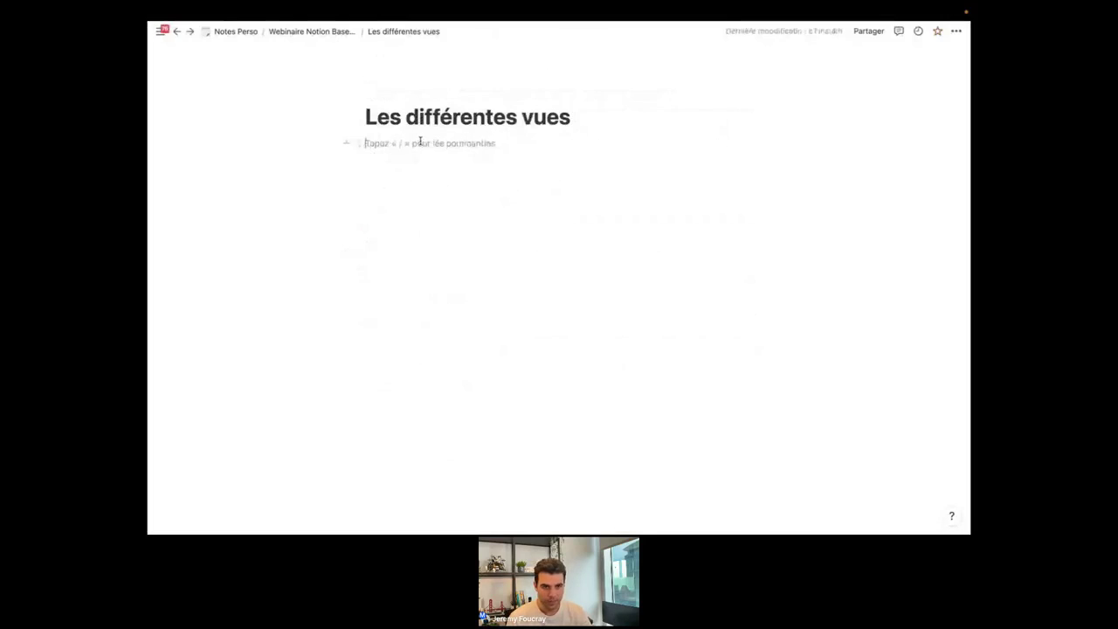
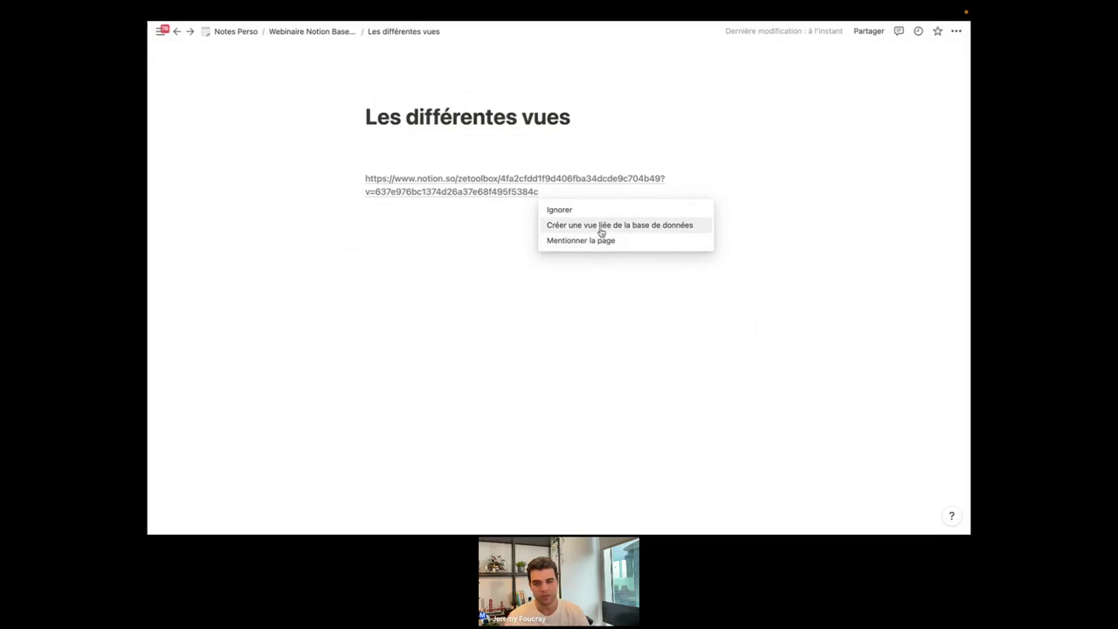
{"action": "left_click", "coordinate": [588, 229]}
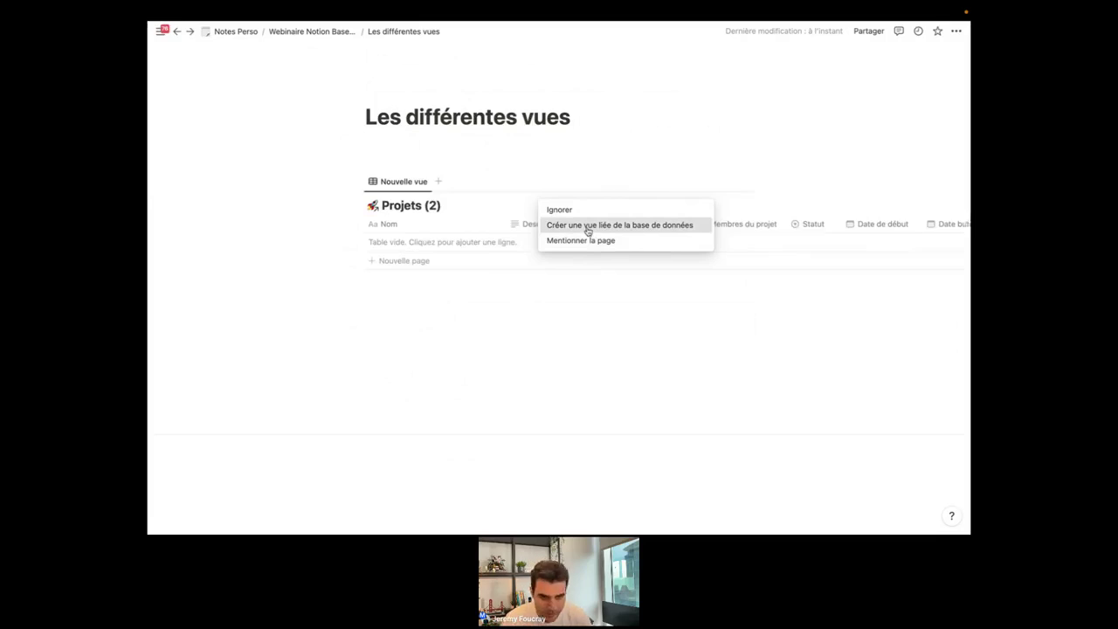
{"action": "mouse_move", "coordinate": [207, 297]}
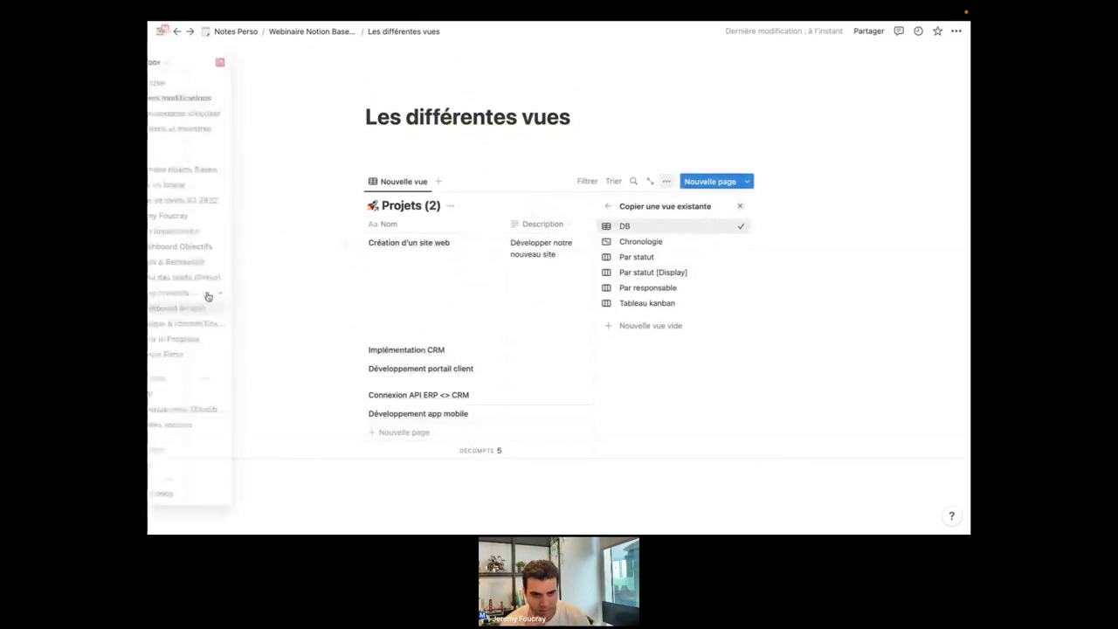
{"action": "left_click", "coordinate": [282, 225]}
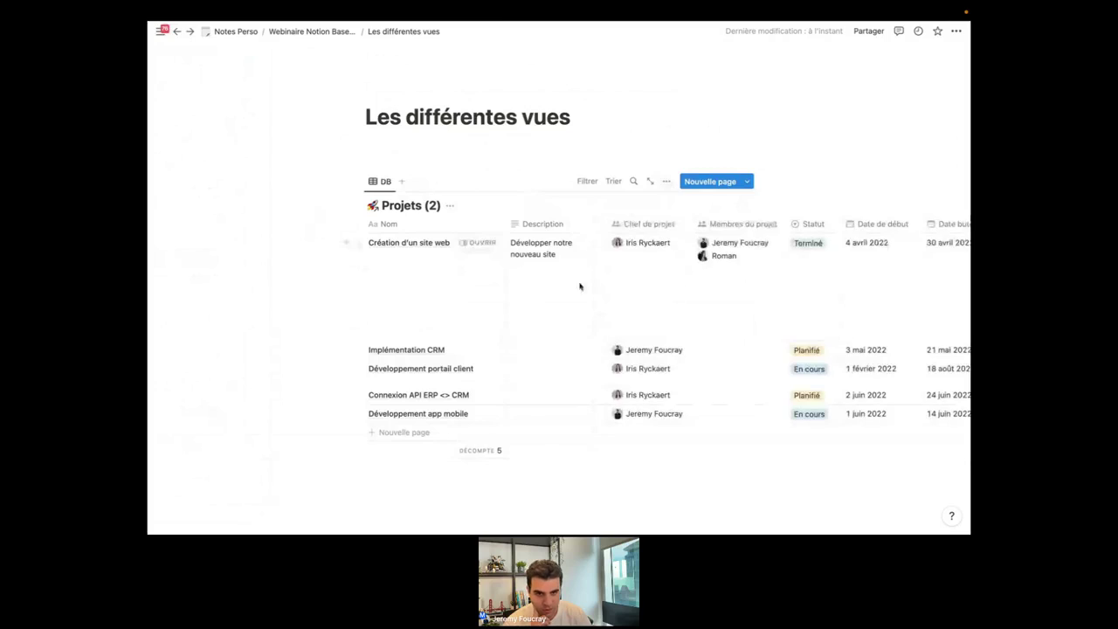
Open the source Projets database from the Projets (2) title, then return to Les différentes vues.
{"action": "scroll", "coordinate": [509, 251], "scroll_direction": "right", "scroll_amount": 2}
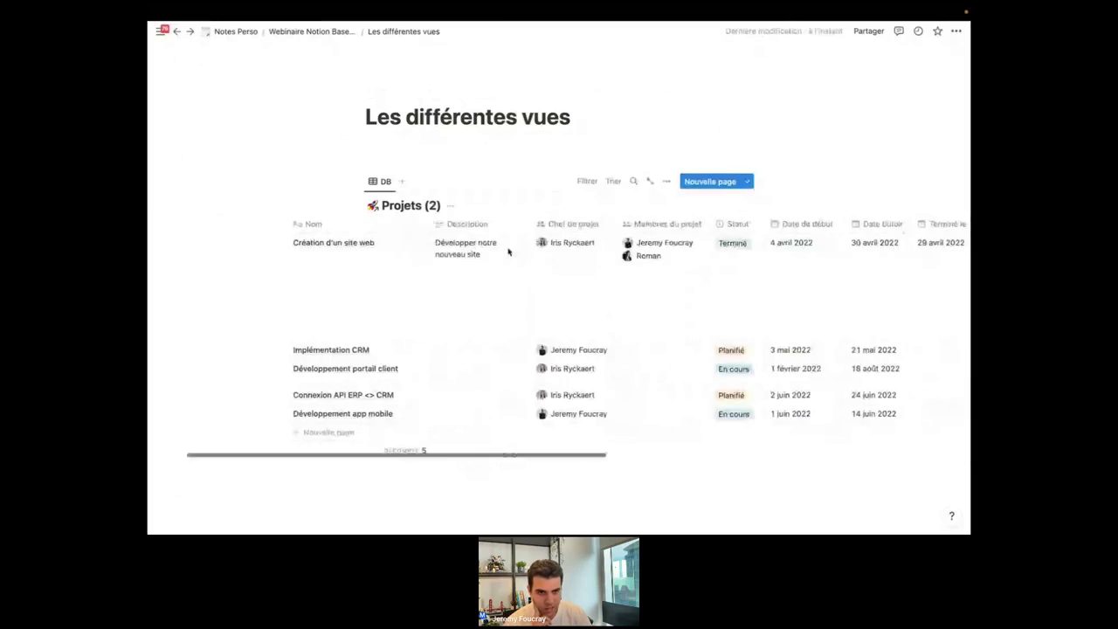
{"action": "scroll", "coordinate": [508, 252], "scroll_direction": "right", "scroll_amount": 1}
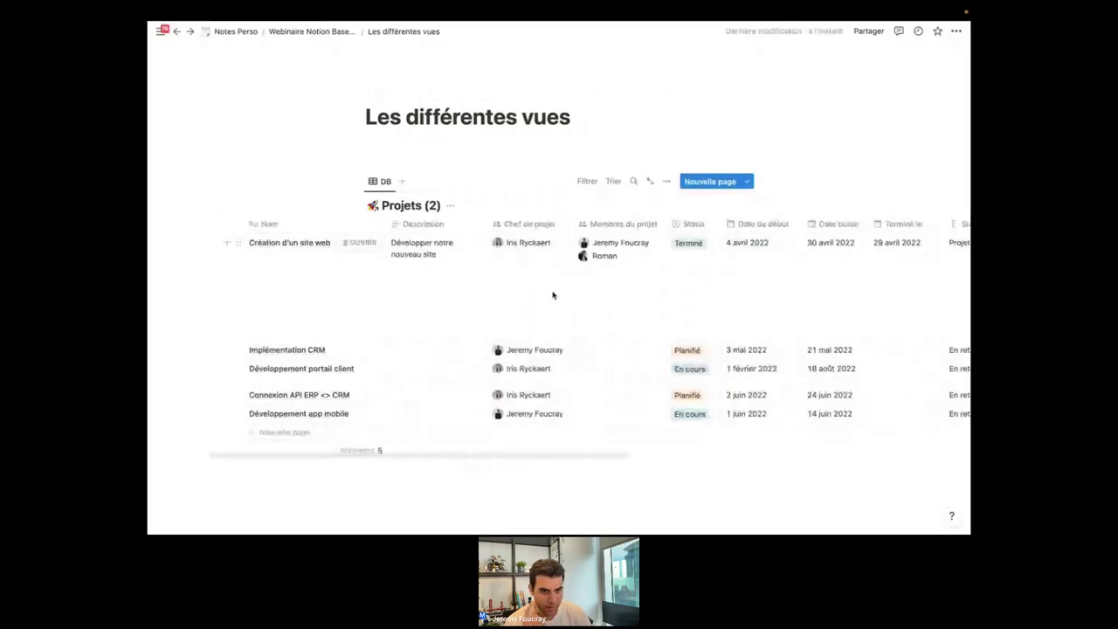
{"action": "left_click", "coordinate": [394, 206]}
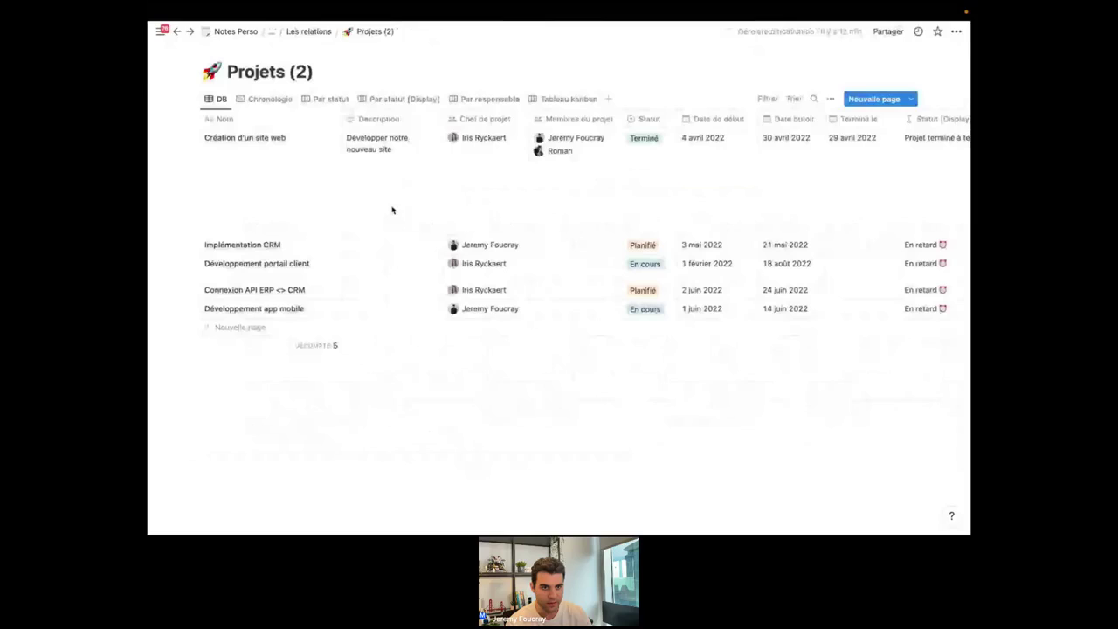
{"action": "left_click", "coordinate": [178, 33]}
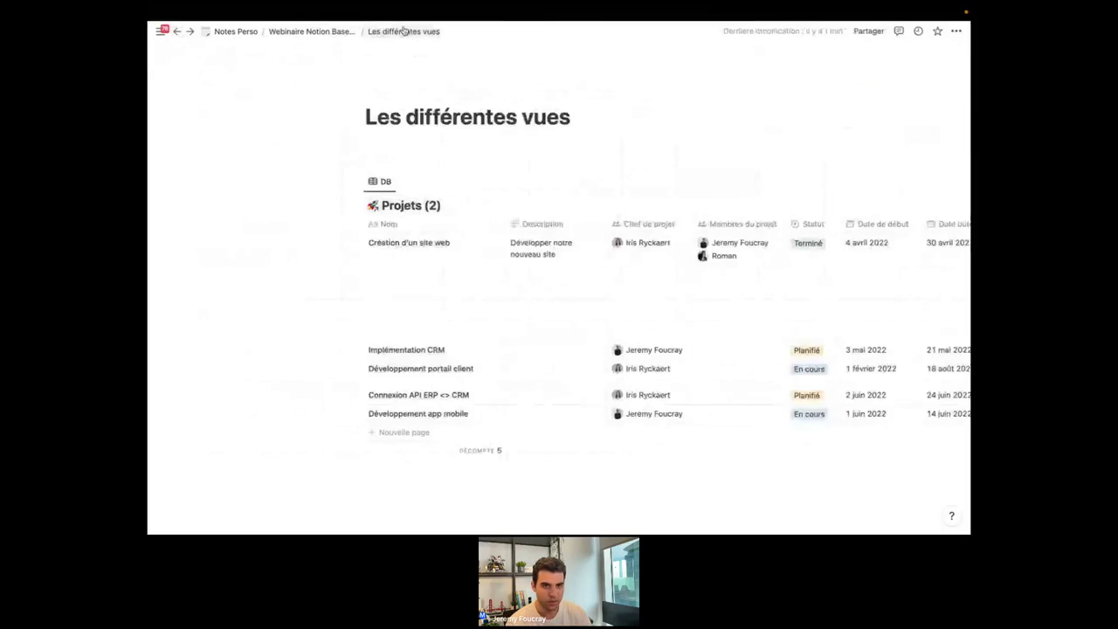
Bring up the options menu of the linked Projets (2) DB view.
{"action": "scroll", "coordinate": [478, 371], "scroll_direction": "right", "scroll_amount": 2}
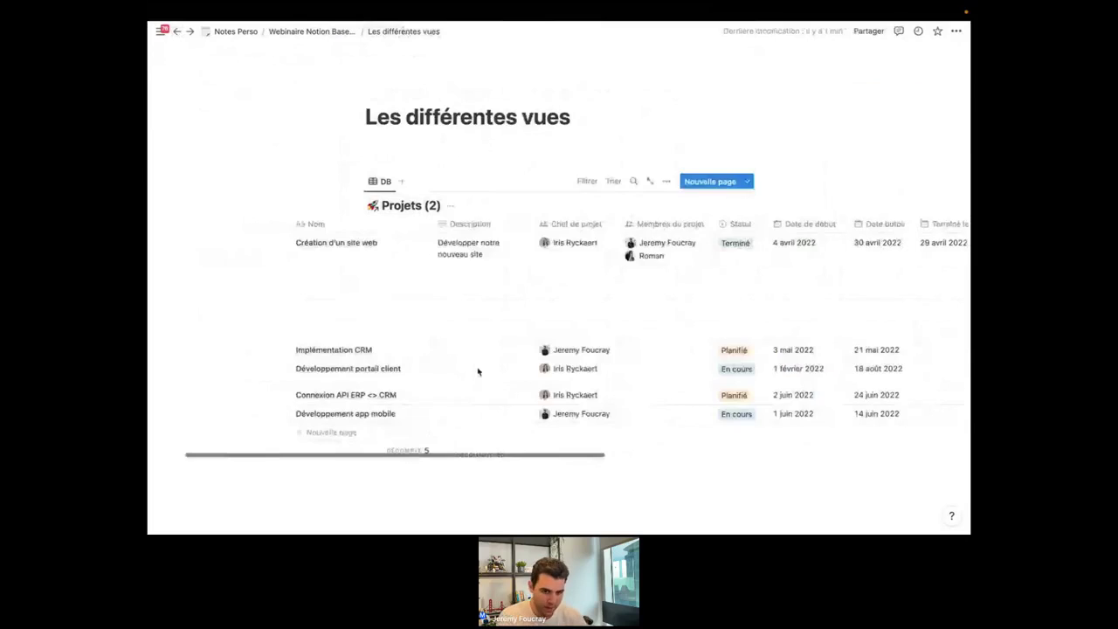
{"action": "scroll", "coordinate": [477, 372], "scroll_direction": "right", "scroll_amount": 2}
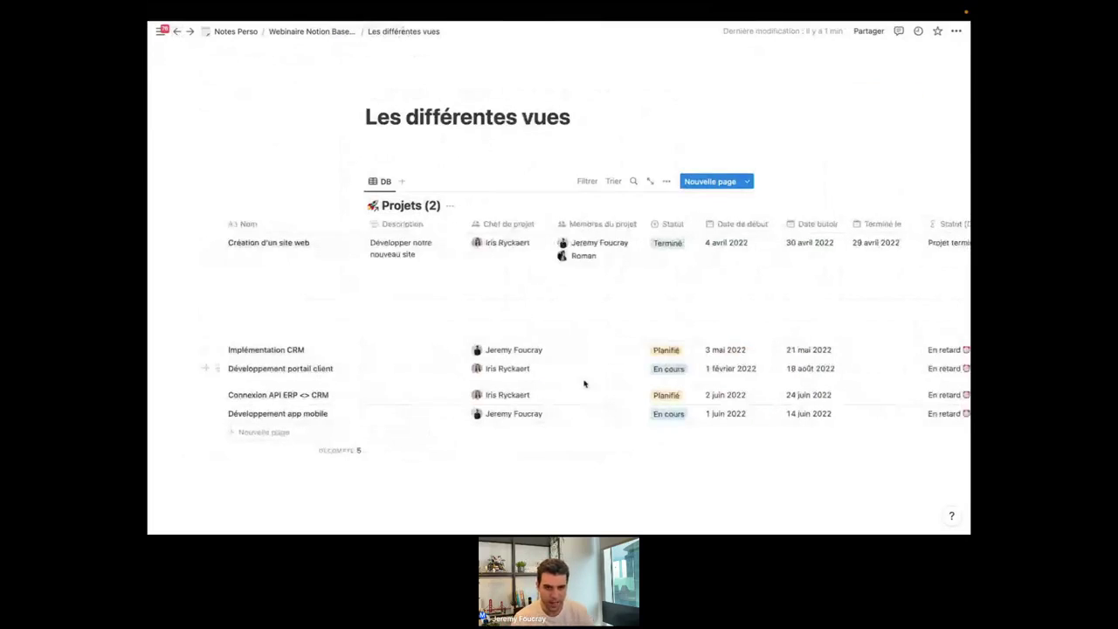
{"action": "scroll", "coordinate": [584, 382], "scroll_direction": "left", "scroll_amount": 1}
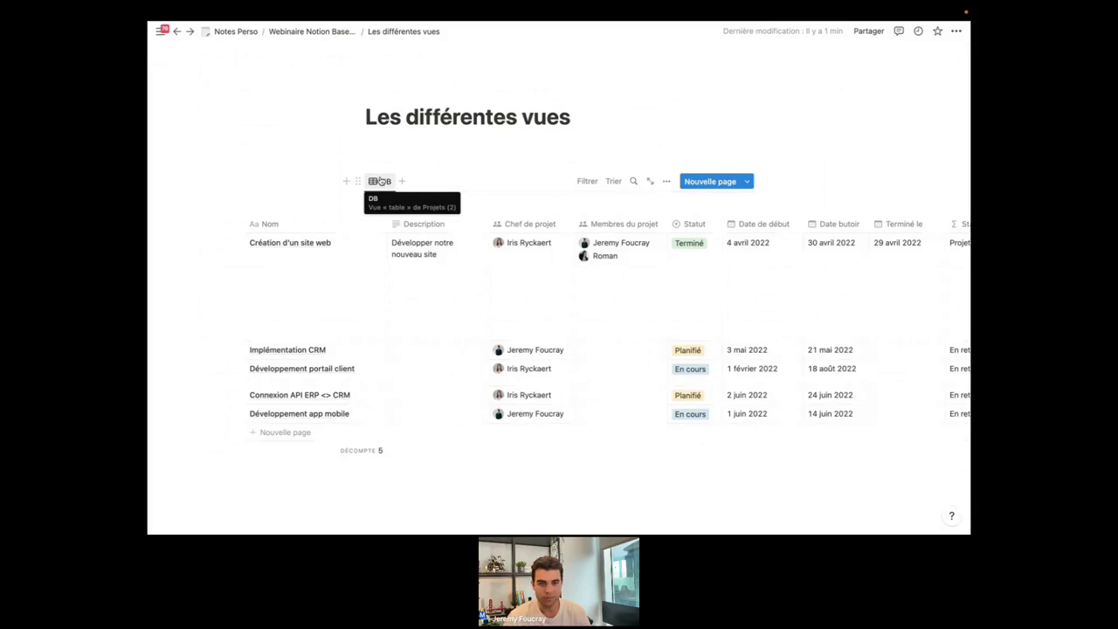
{"action": "left_click", "coordinate": [380, 181]}
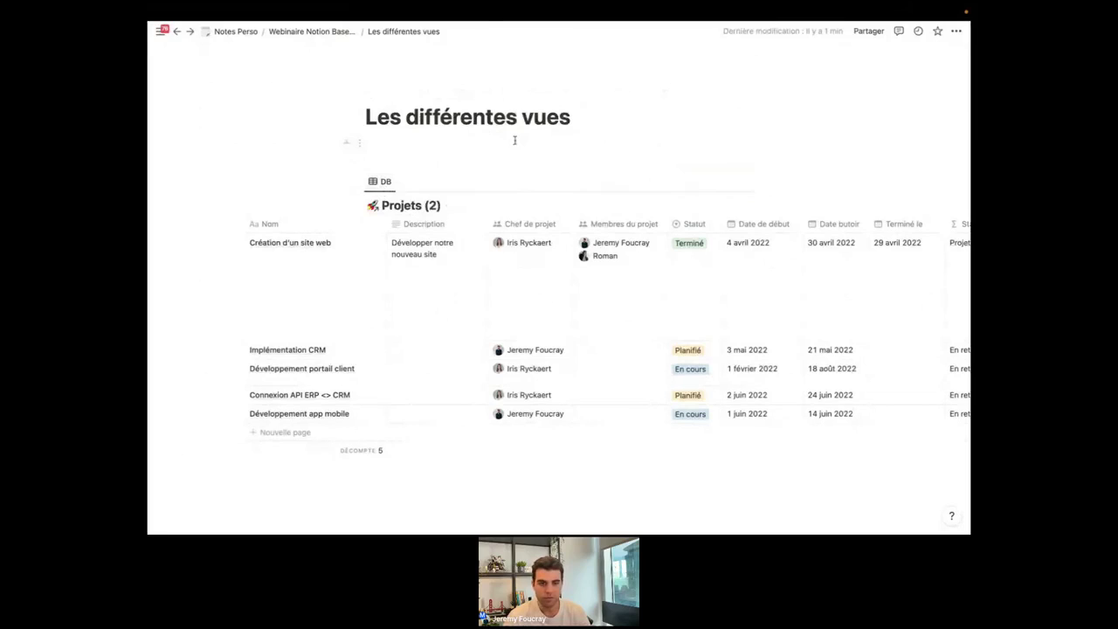
{"action": "left_click", "coordinate": [379, 183]}
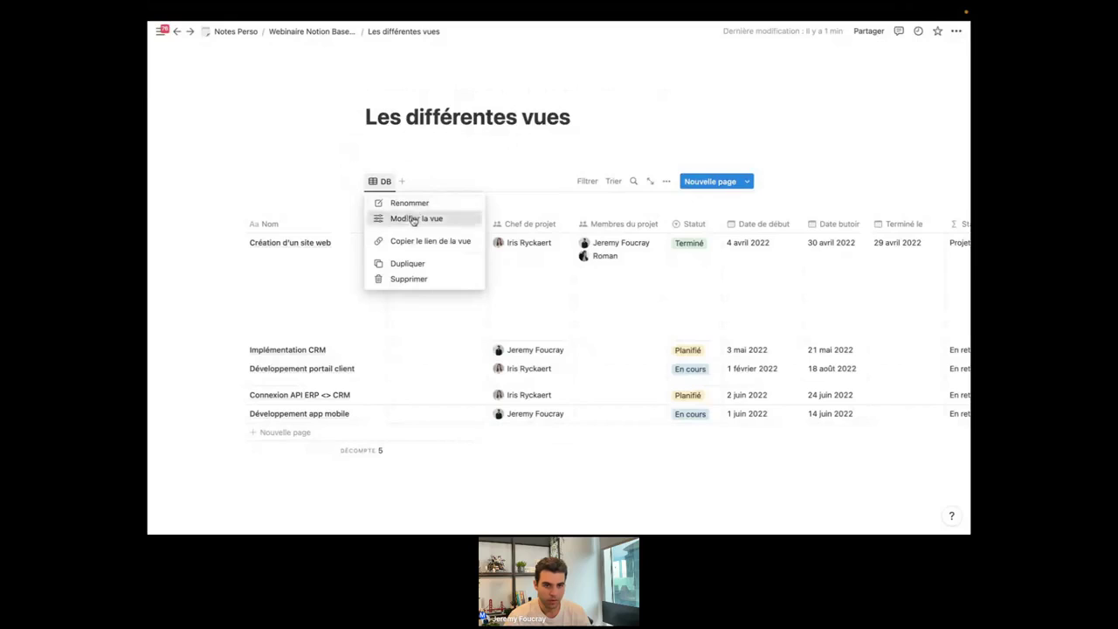
{"action": "left_click", "coordinate": [411, 218]}
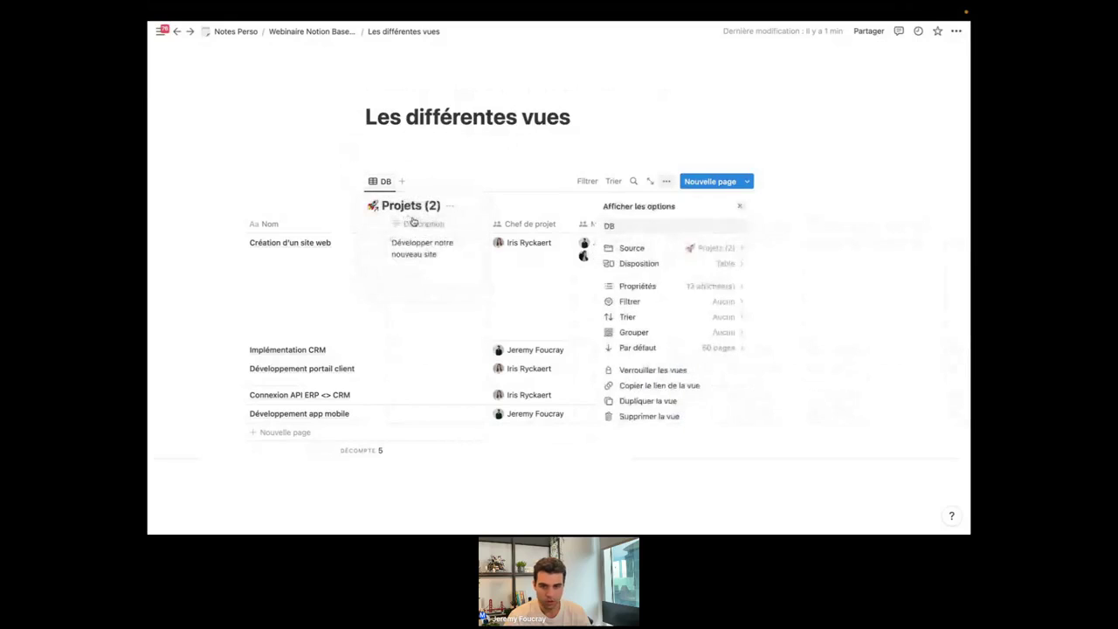
{"action": "left_click", "coordinate": [644, 287]}
{"action": "left_click", "coordinate": [609, 207]}
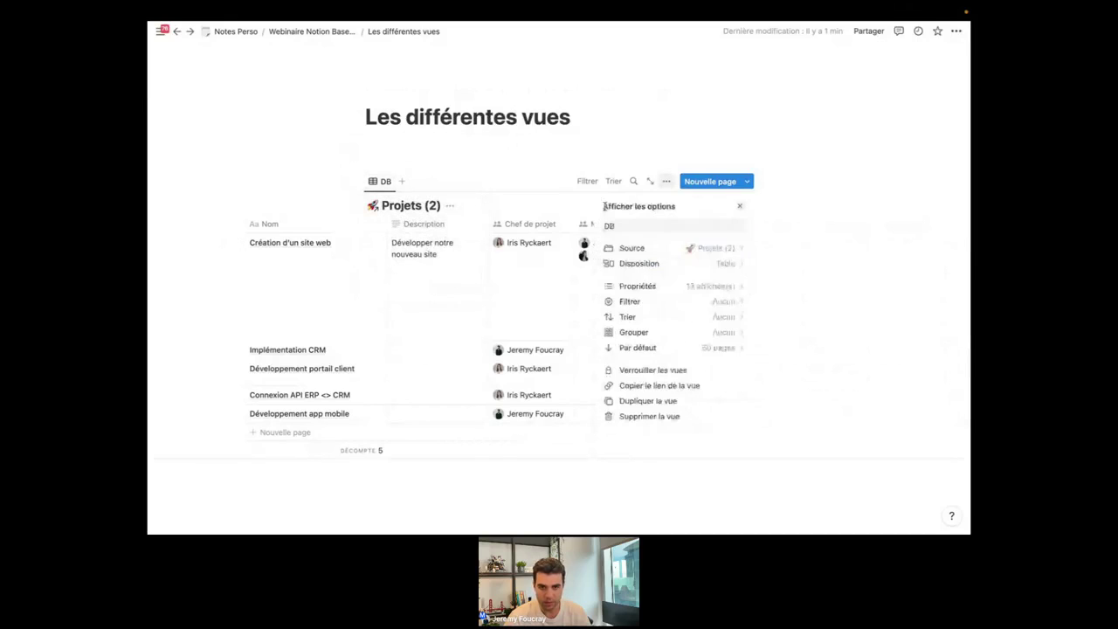
{"action": "left_click", "coordinate": [659, 264]}
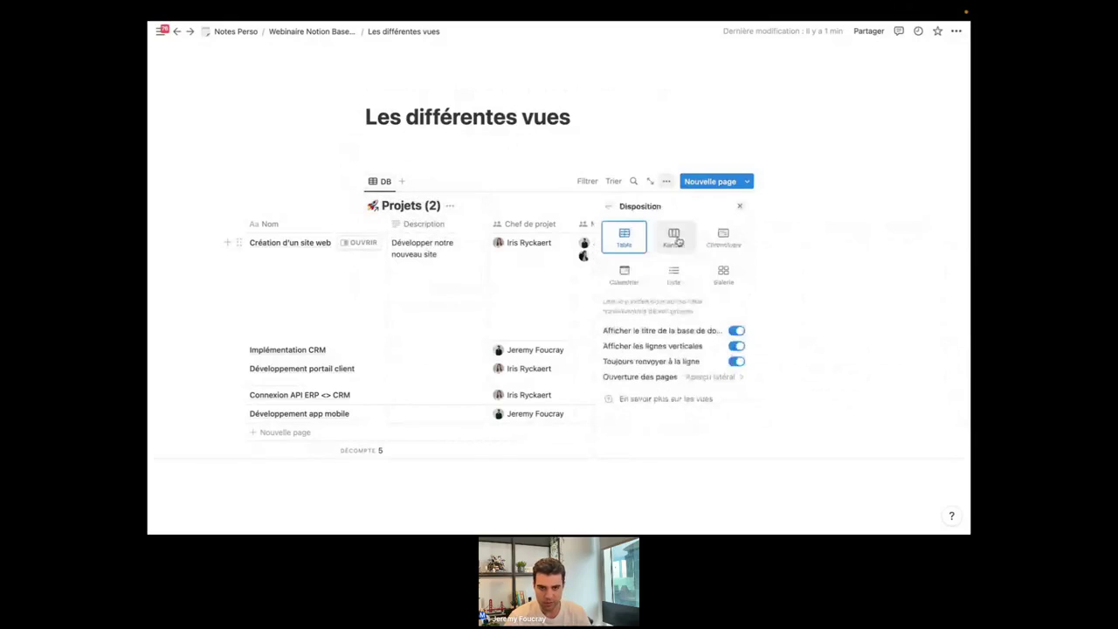
{"action": "left_click", "coordinate": [682, 244]}
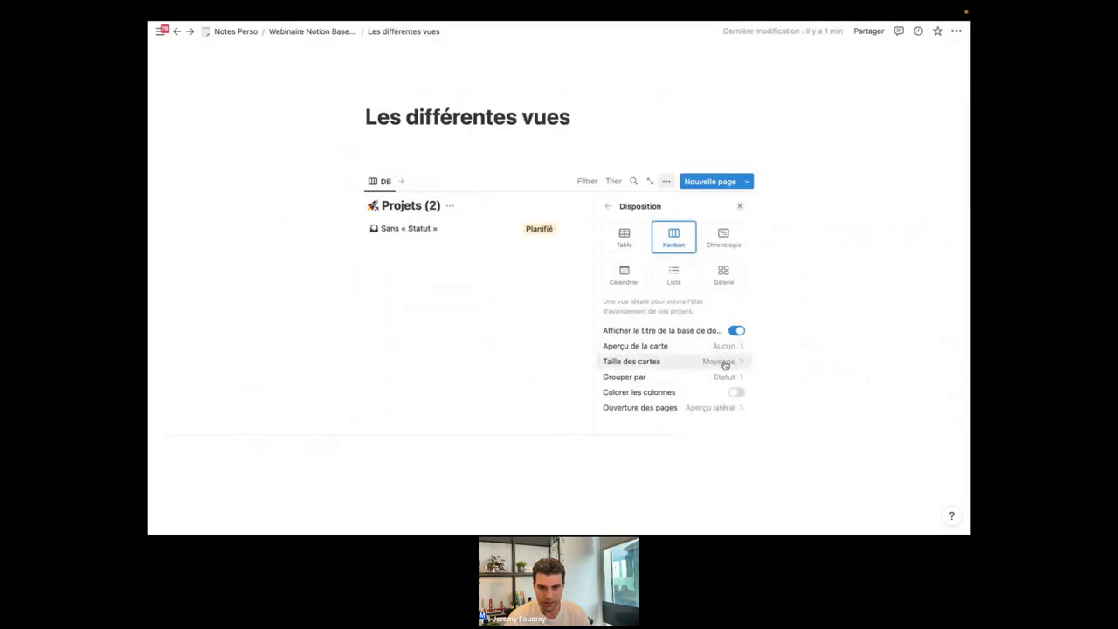
{"action": "left_click", "coordinate": [722, 362]}
{"action": "left_click", "coordinate": [709, 389]}
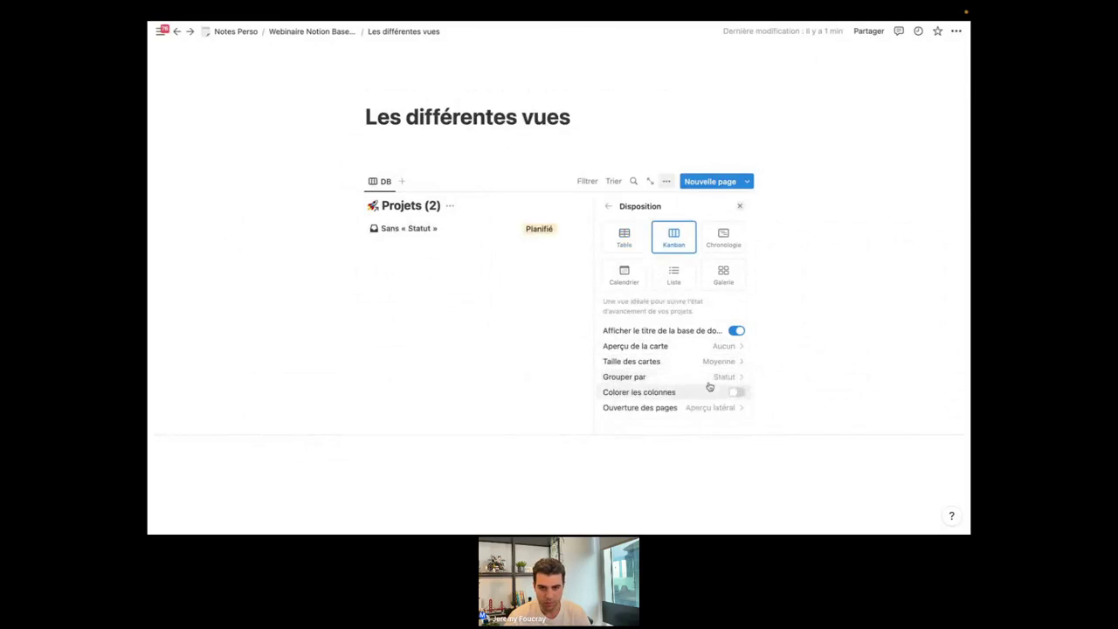
{"action": "left_click", "coordinate": [710, 377]}
{"action": "left_click", "coordinate": [716, 226]}
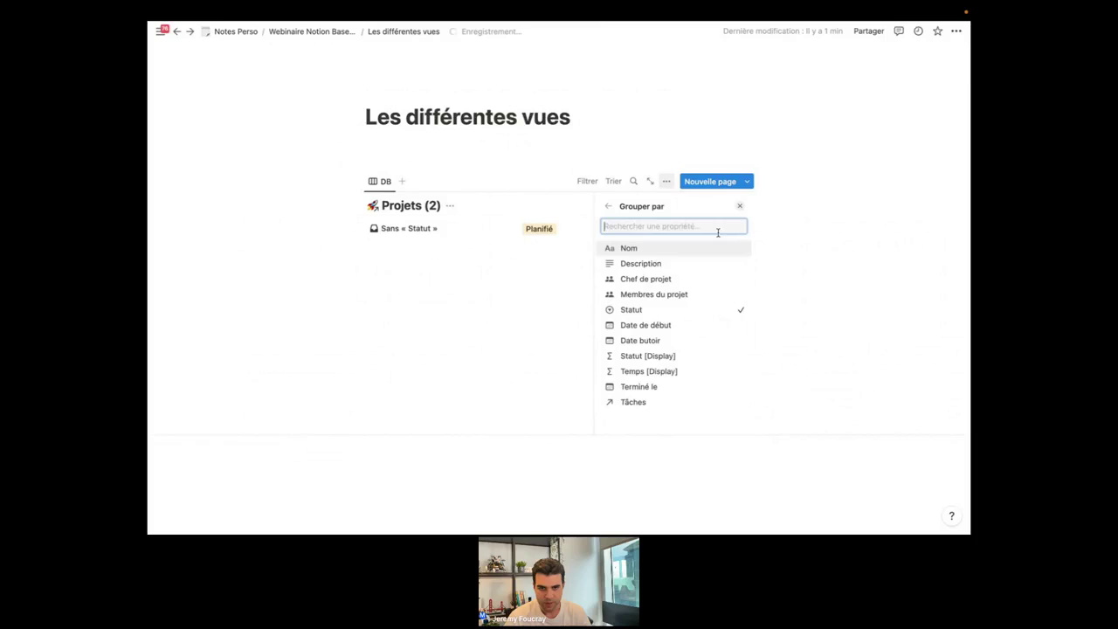
{"action": "left_click", "coordinate": [657, 279]}
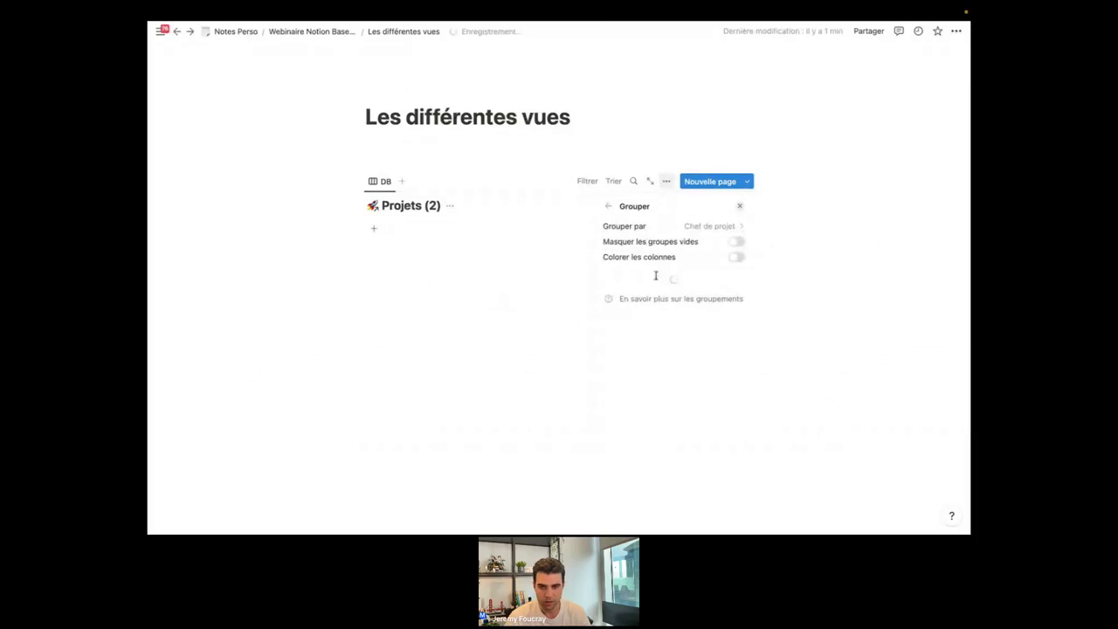
{"action": "left_click", "coordinate": [738, 257]}
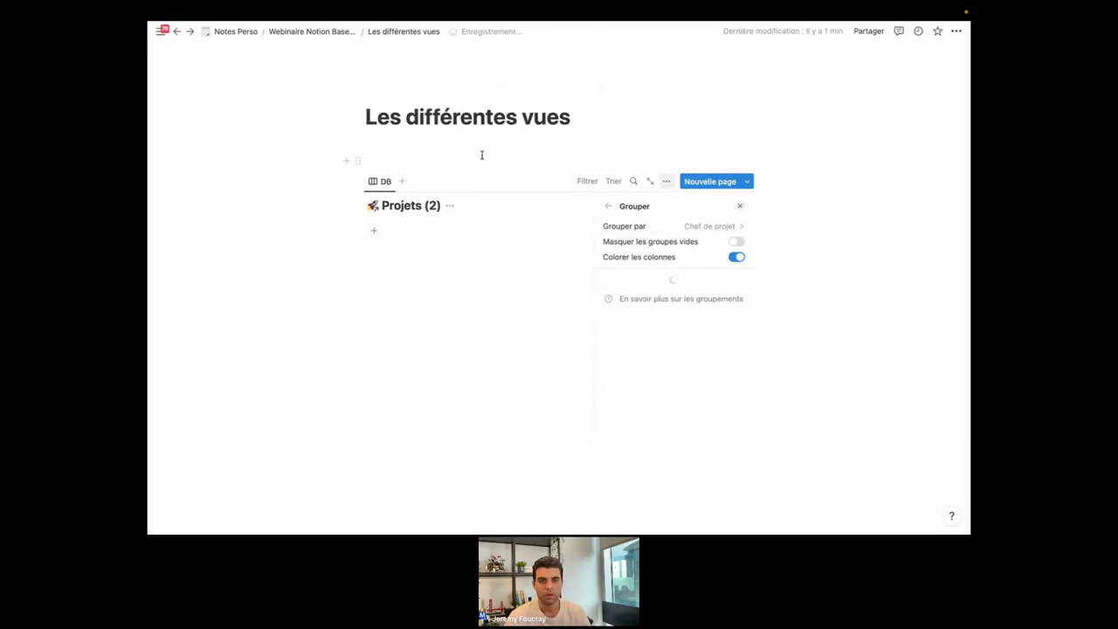
{"action": "left_click", "coordinate": [481, 157]}
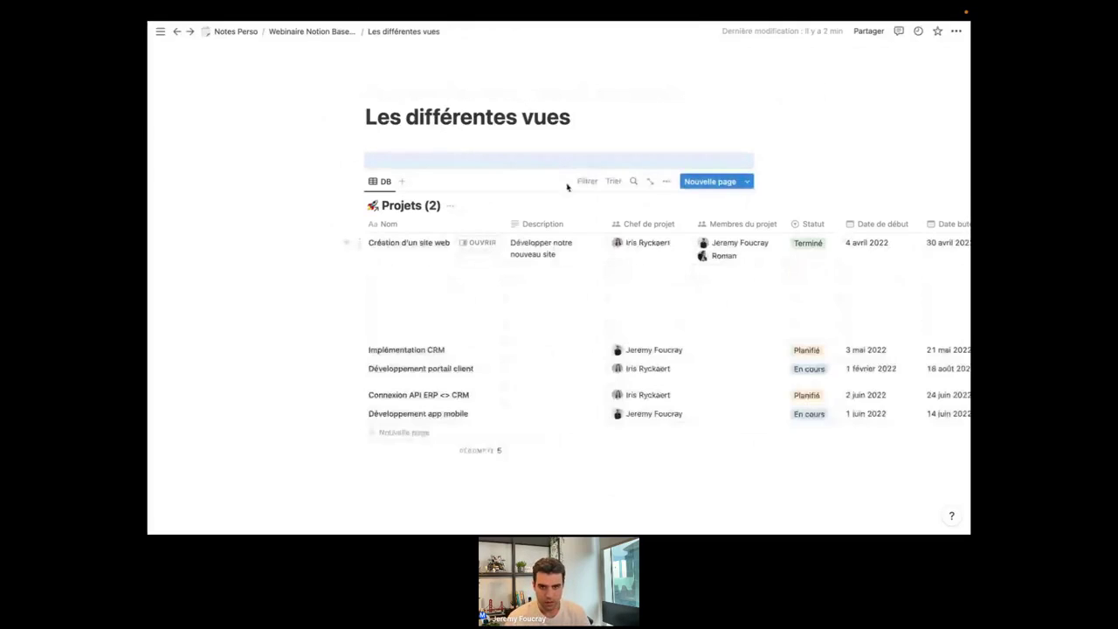
Switch the linked Projets view's layout to Kanban.
{"action": "left_click", "coordinate": [666, 183]}
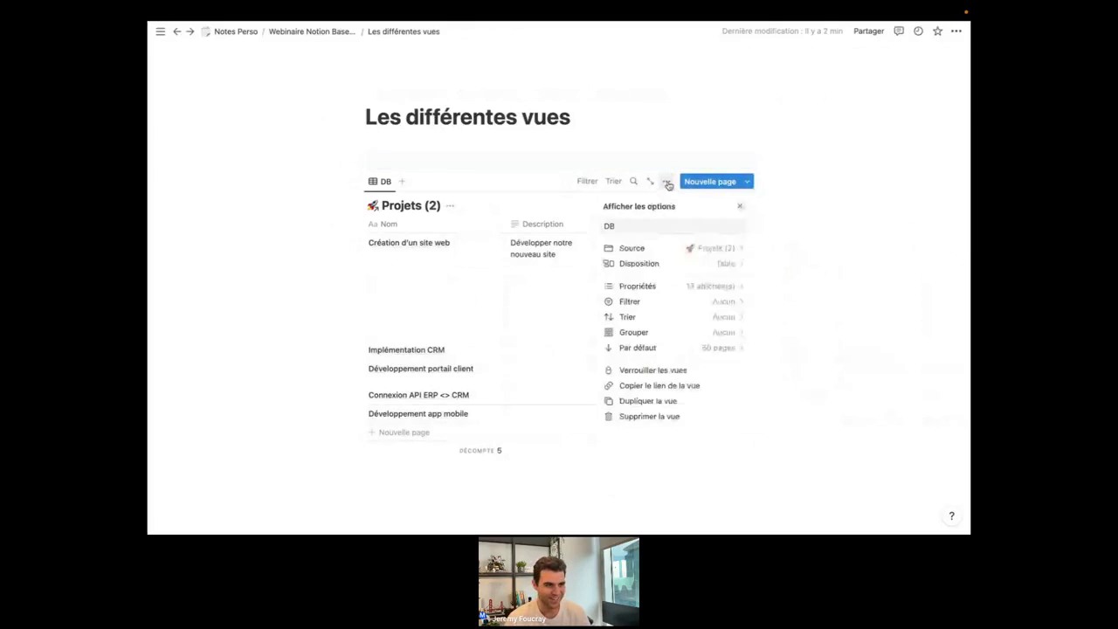
{"action": "left_click", "coordinate": [660, 262]}
{"action": "left_click", "coordinate": [680, 240]}
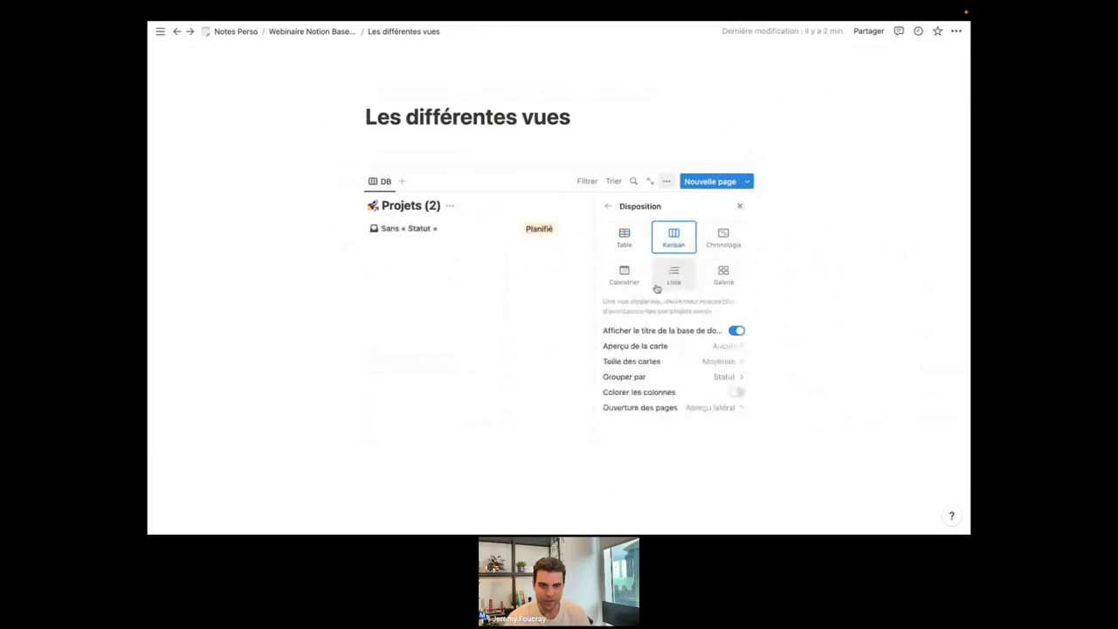
Group the Kanban board by Chef de projet and close the settings panel.
{"action": "left_click", "coordinate": [725, 376]}
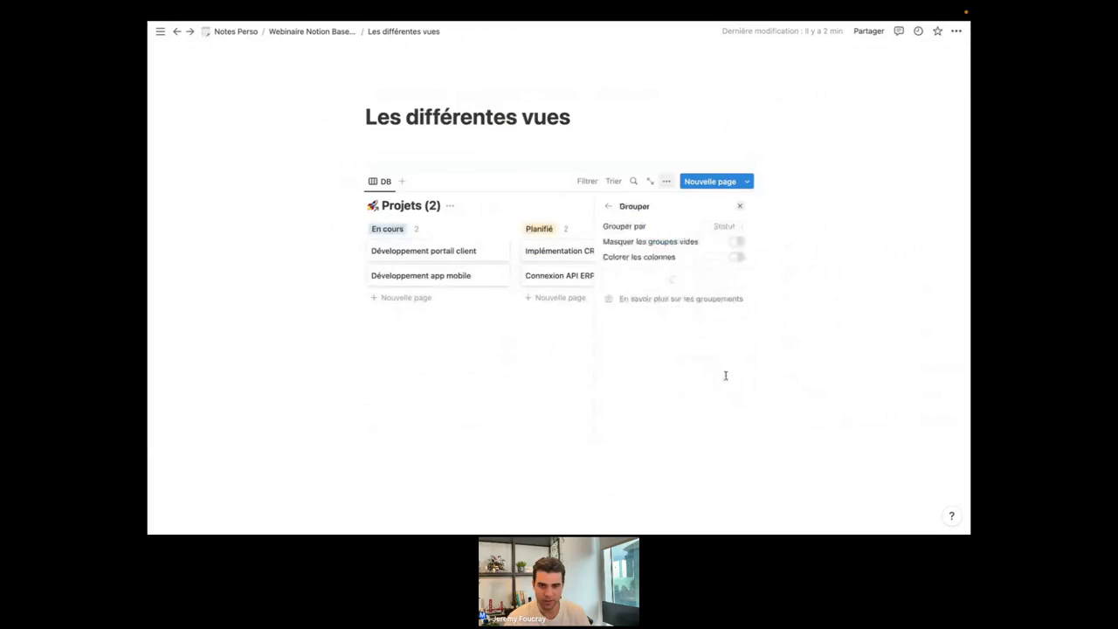
{"action": "left_click", "coordinate": [710, 228]}
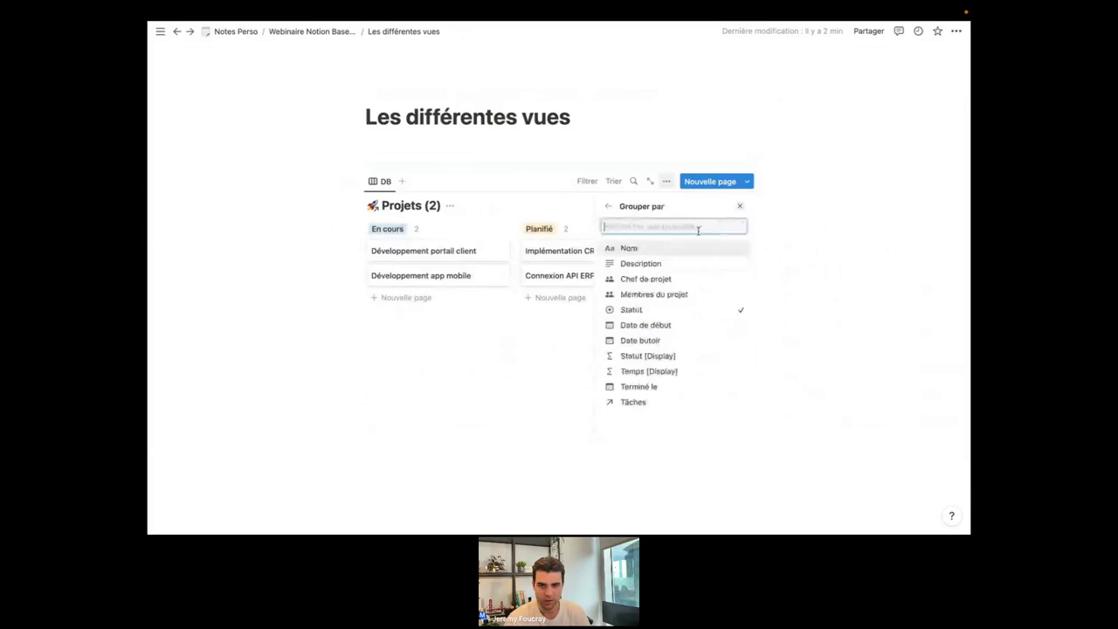
{"action": "left_click", "coordinate": [683, 279]}
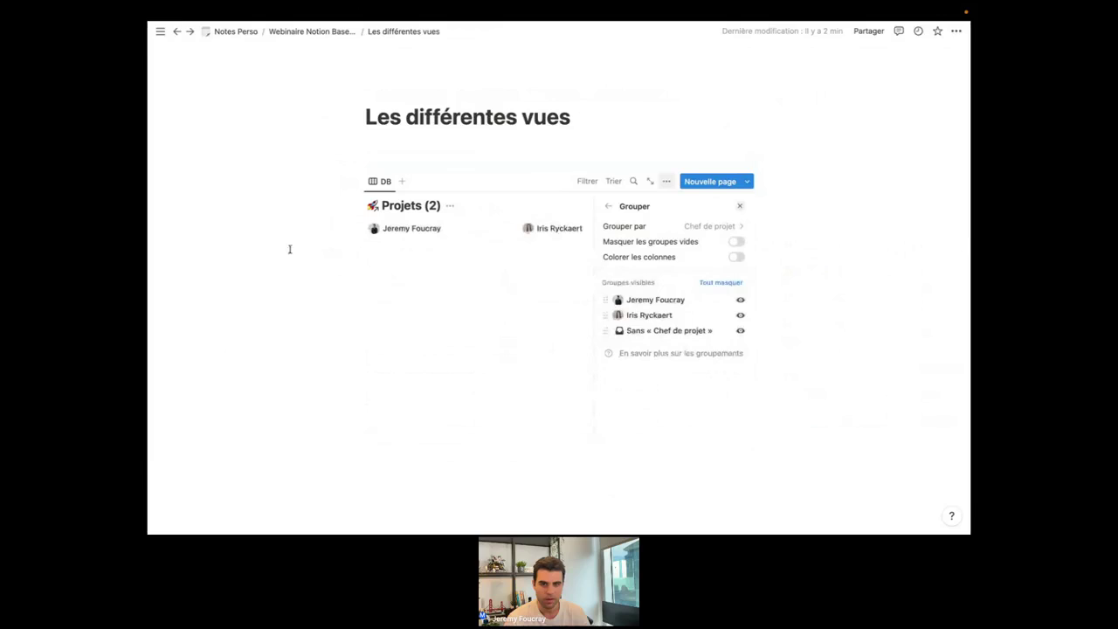
{"action": "left_click", "coordinate": [315, 245]}
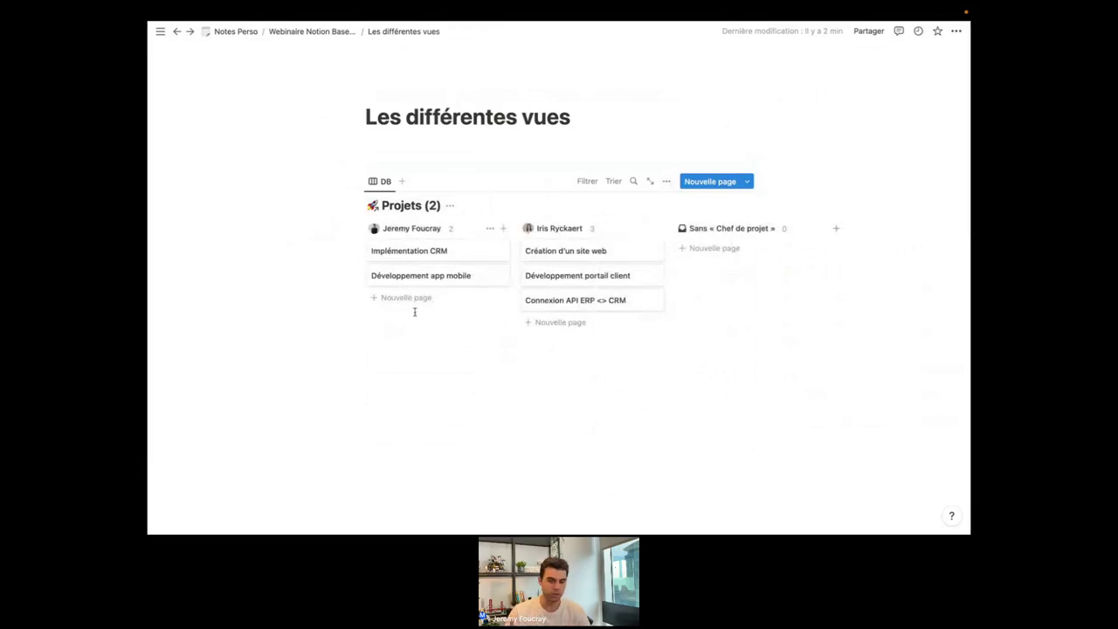
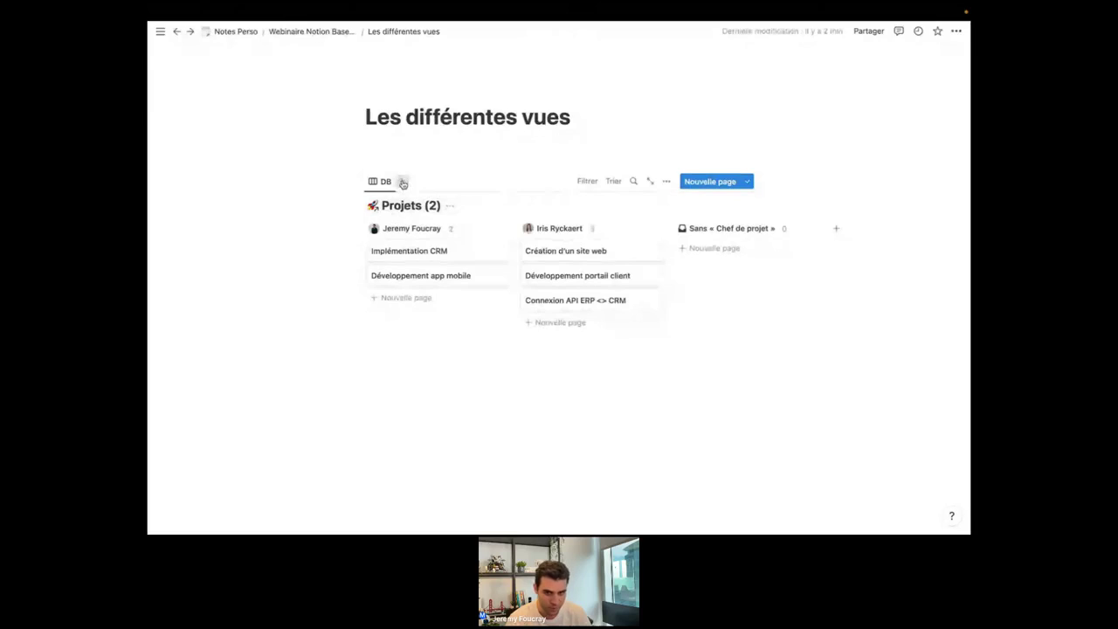
Add a new Table view to the linked database, sourced from the Tâches database.
{"action": "left_click", "coordinate": [403, 182]}
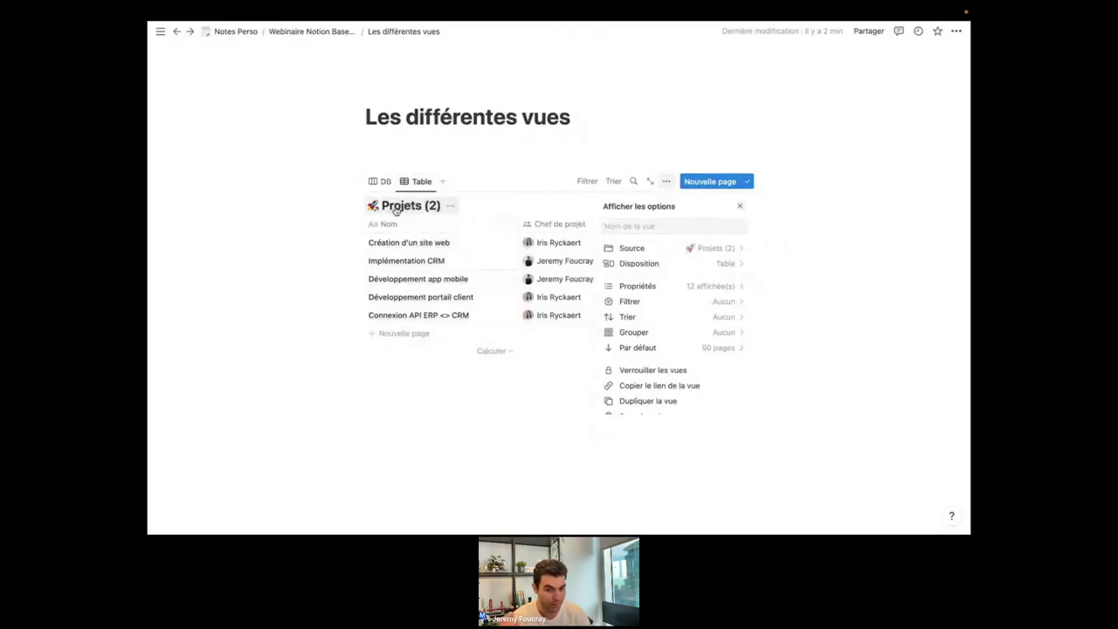
{"action": "left_click", "coordinate": [666, 249]}
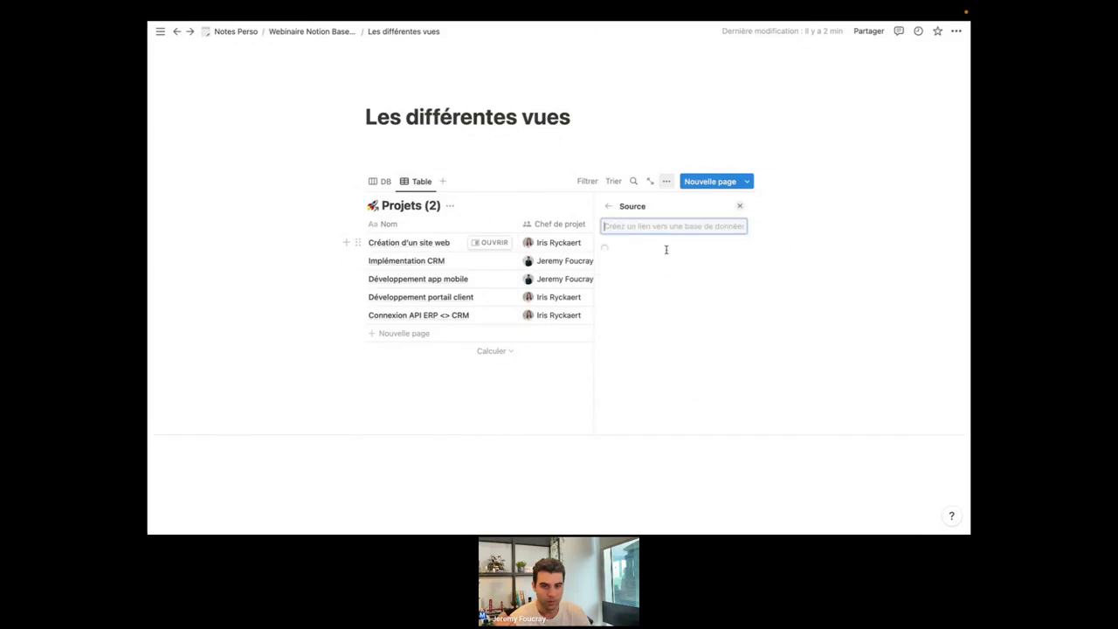
{"action": "left_click", "coordinate": [640, 272]}
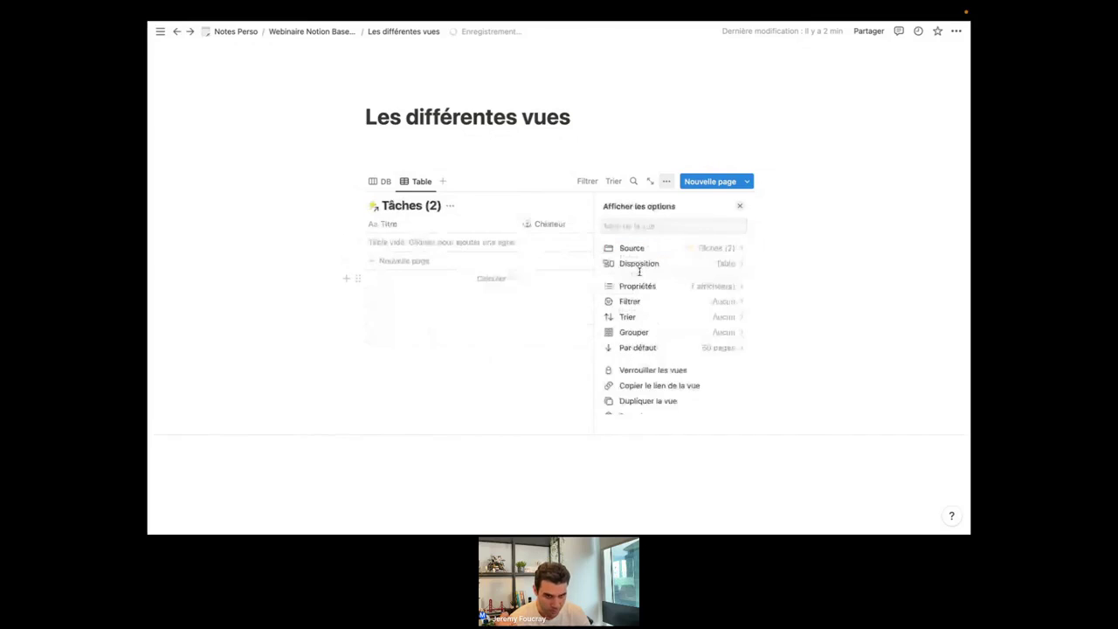
Return to the Projets board view and open Projets (2) as a full page.
{"action": "left_click", "coordinate": [289, 219]}
{"action": "left_click", "coordinate": [383, 181]}
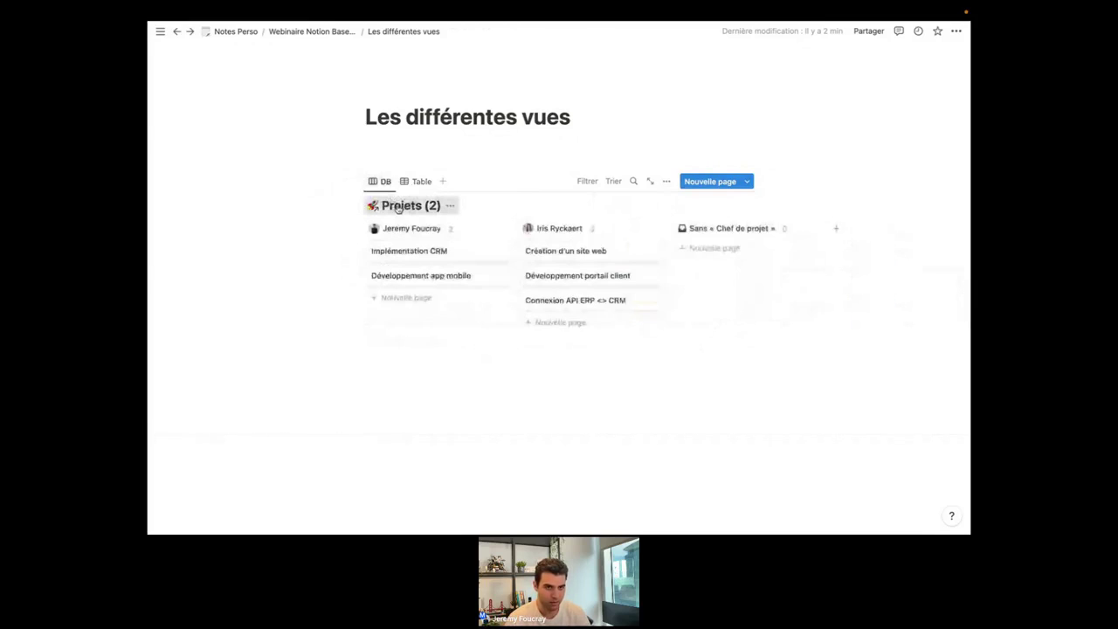
{"action": "left_click", "coordinate": [398, 207]}
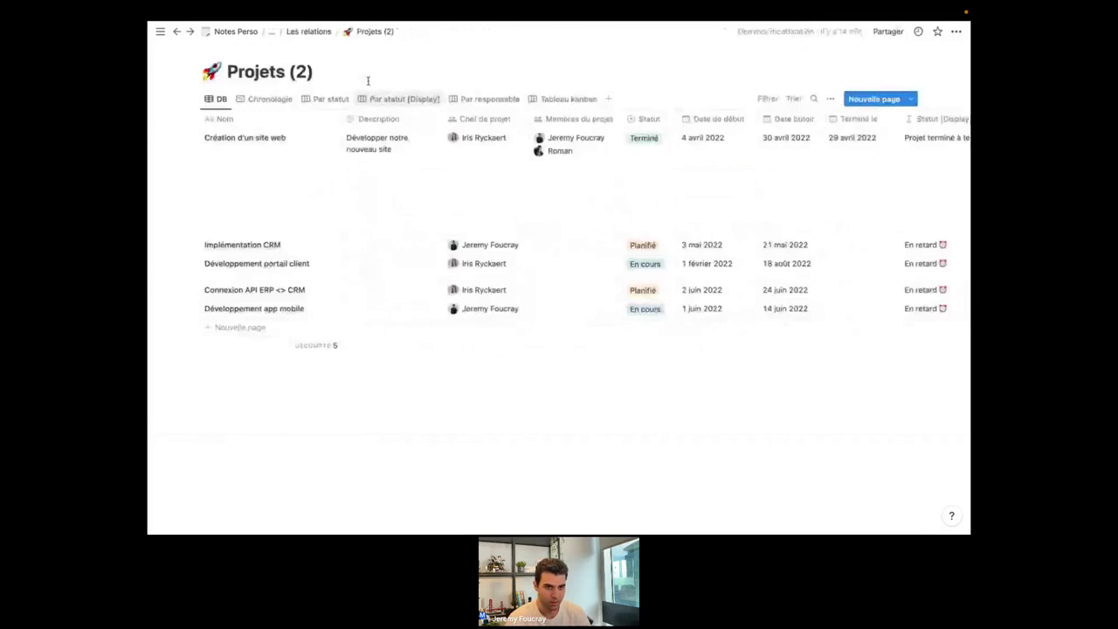
Go back to Les différentes vues, end on the Tâches table view, then switch to the Héliodora window.
{"action": "left_click", "coordinate": [177, 31]}
{"action": "left_click", "coordinate": [433, 182]}
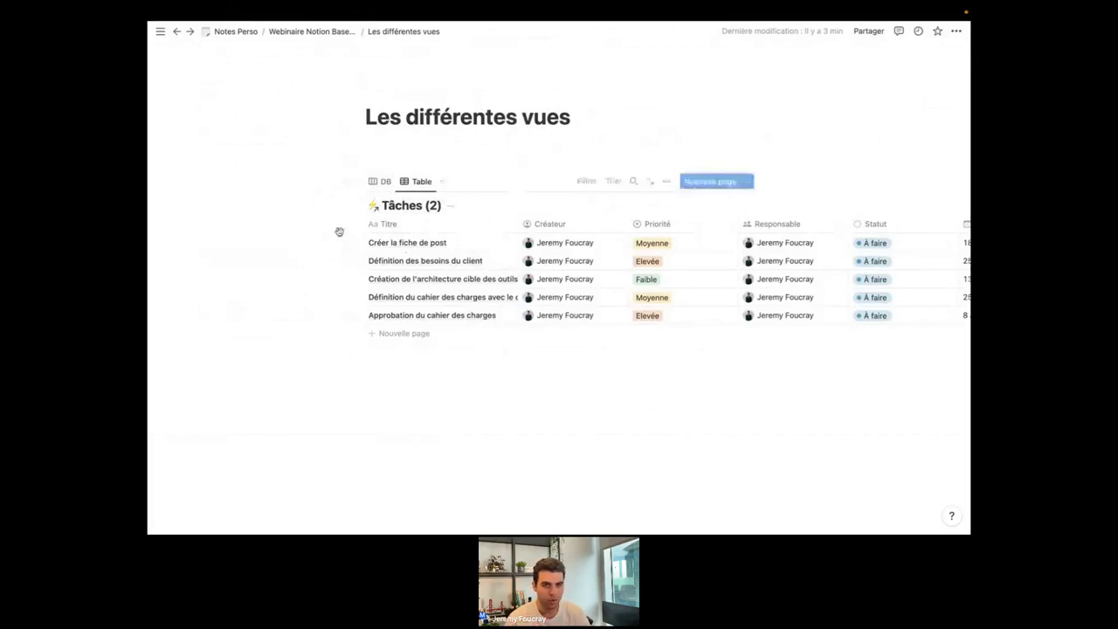
{"action": "left_click", "coordinate": [384, 181]}
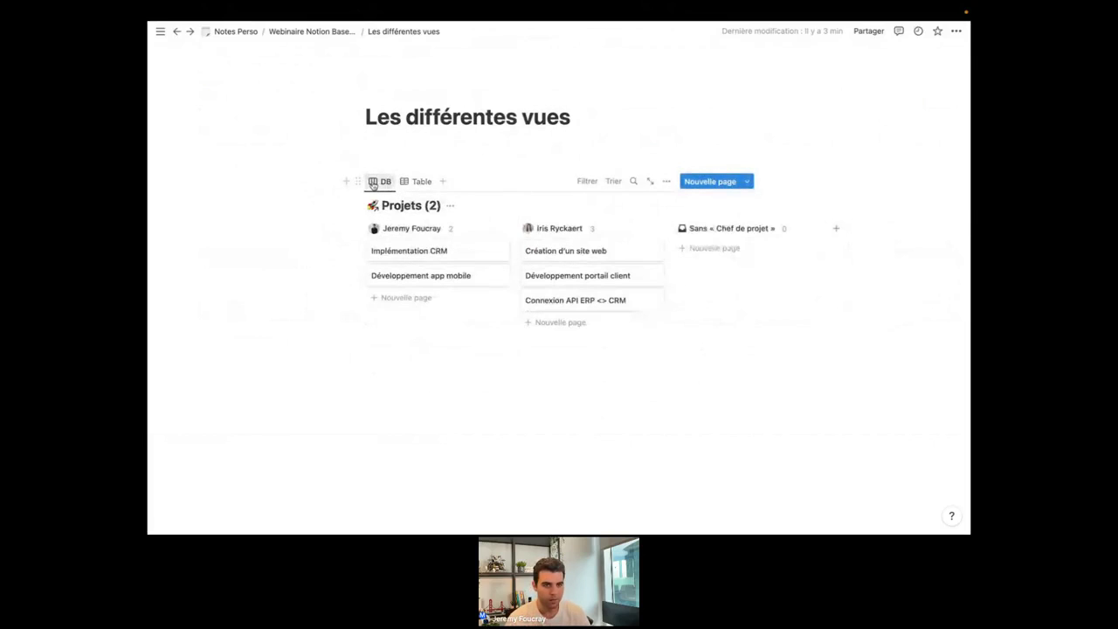
{"action": "left_click", "coordinate": [418, 182]}
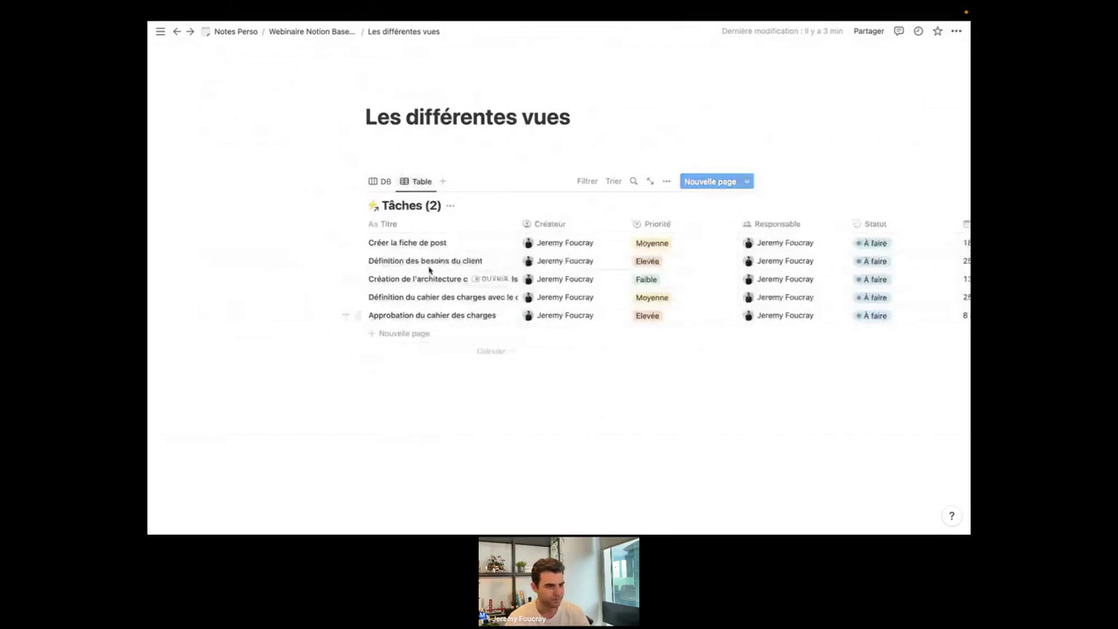
{"action": "key", "text": "ctrl+Right"}
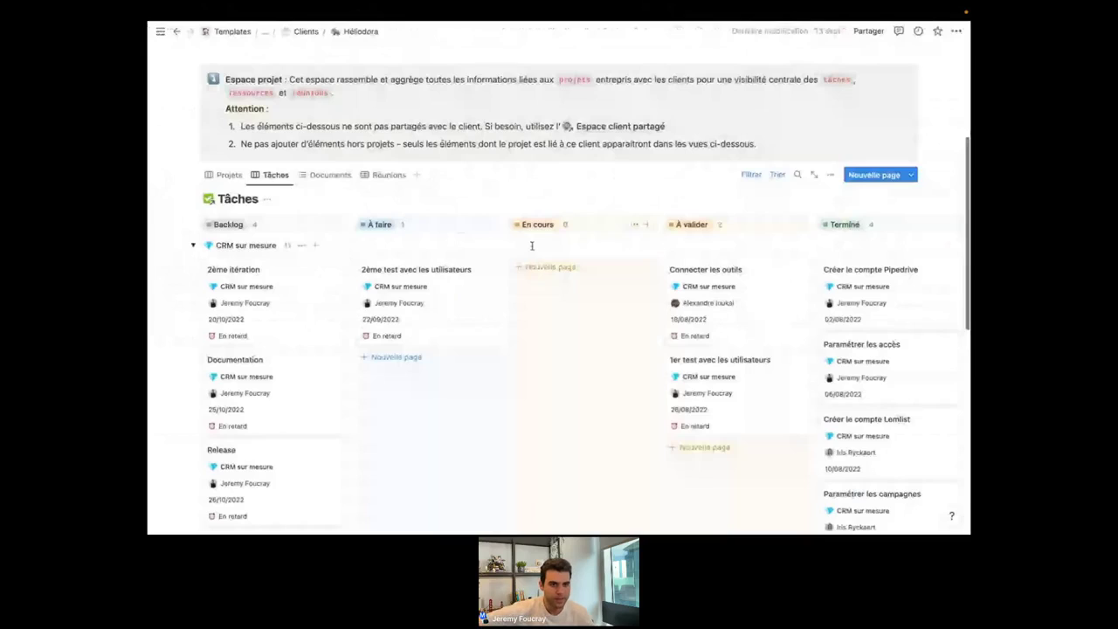
Show Héliodora's Projets view with its Client: Héliodora filter revealed.
{"action": "scroll", "coordinate": [394, 192], "scroll_direction": "up", "scroll_amount": 5}
{"action": "scroll", "coordinate": [485, 256], "scroll_direction": "down", "scroll_amount": 1}
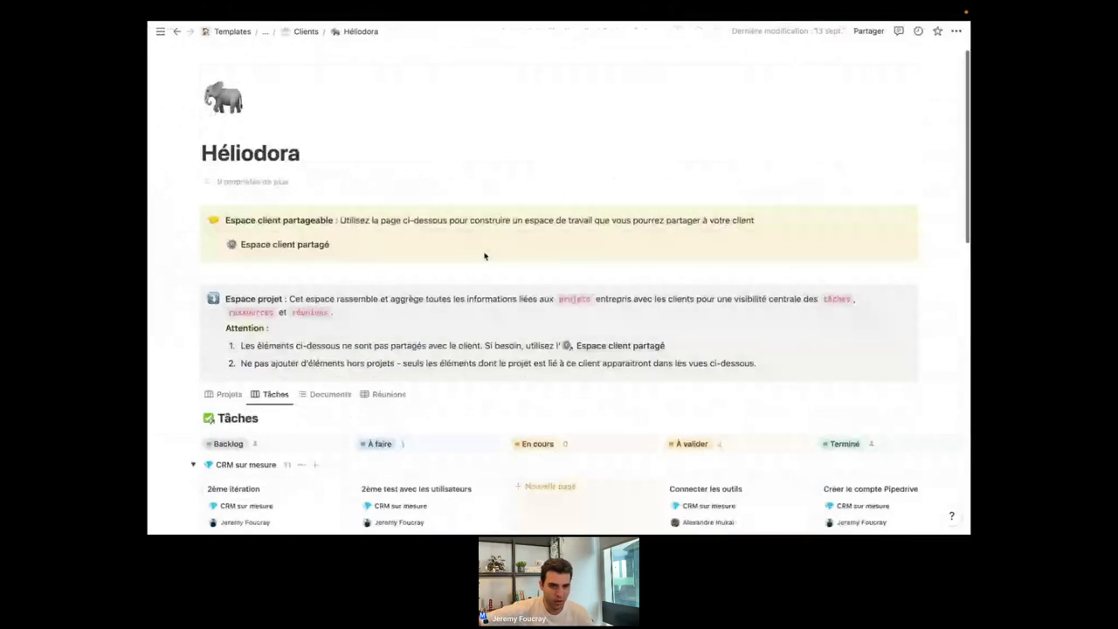
{"action": "scroll", "coordinate": [485, 256], "scroll_direction": "down", "scroll_amount": 5}
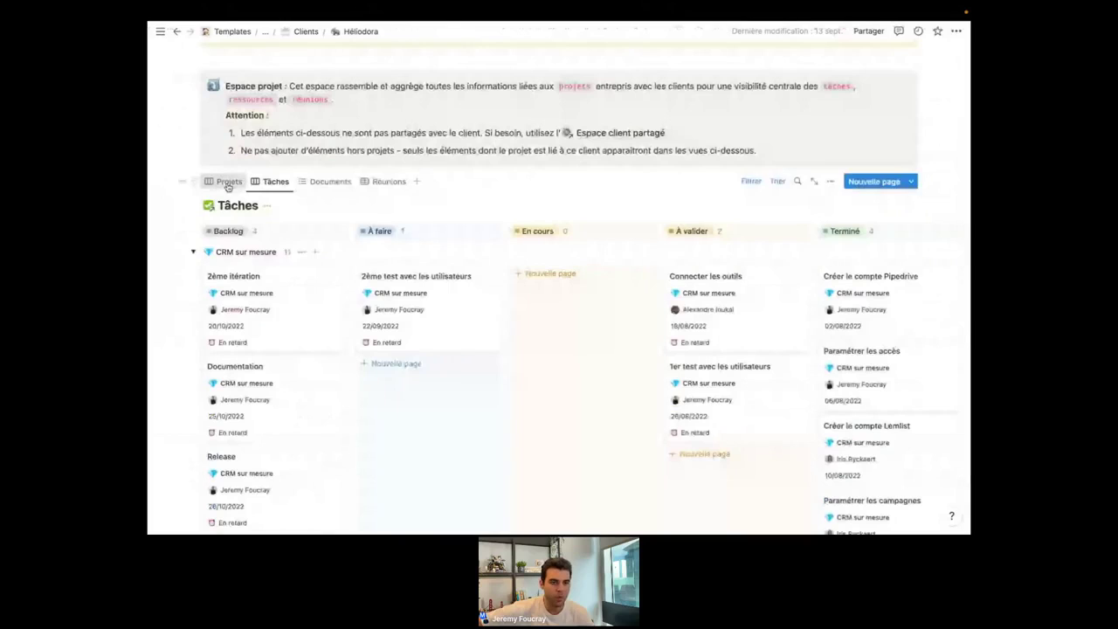
{"action": "double_click", "coordinate": [228, 184]}
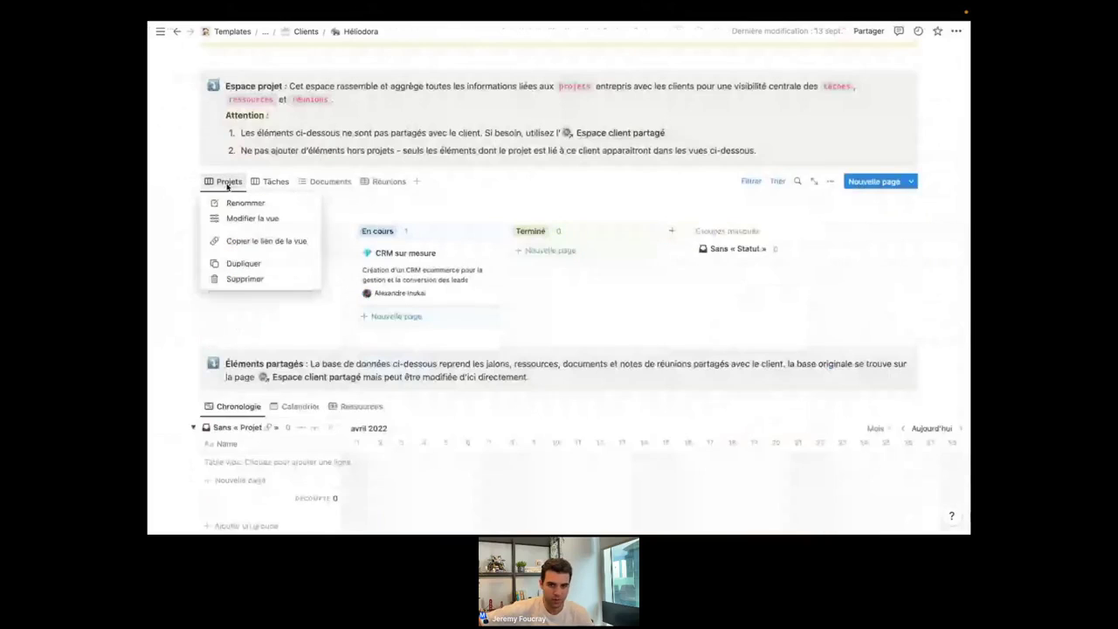
{"action": "left_click", "coordinate": [749, 185]}
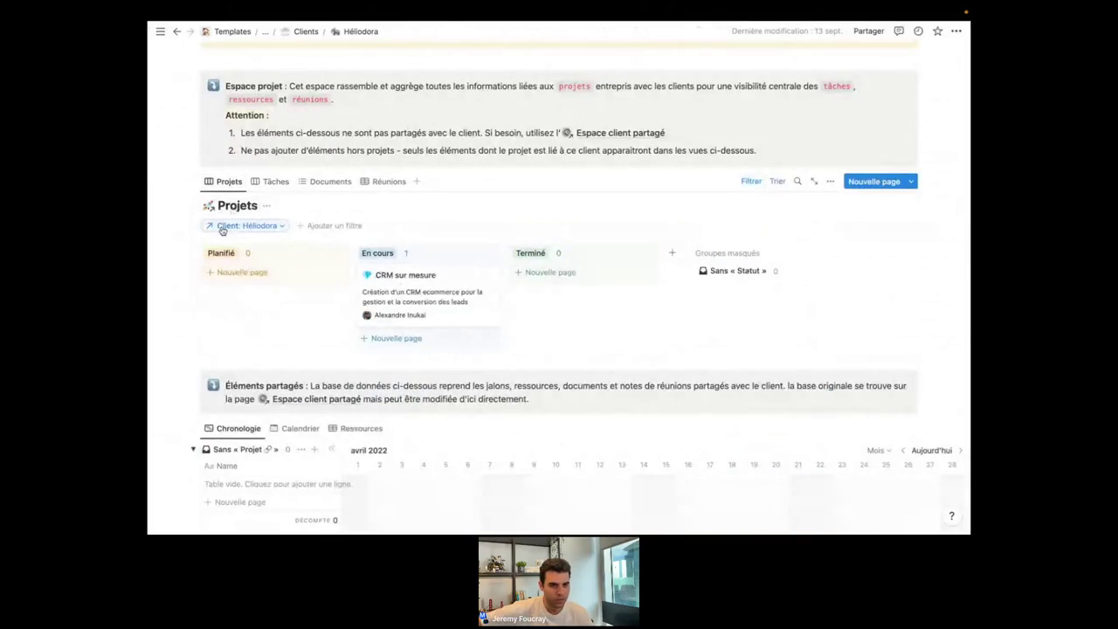
Reveal the filters on the Tâches board, Documents view and Réunions meeting notes in turn.
{"action": "left_click", "coordinate": [275, 182]}
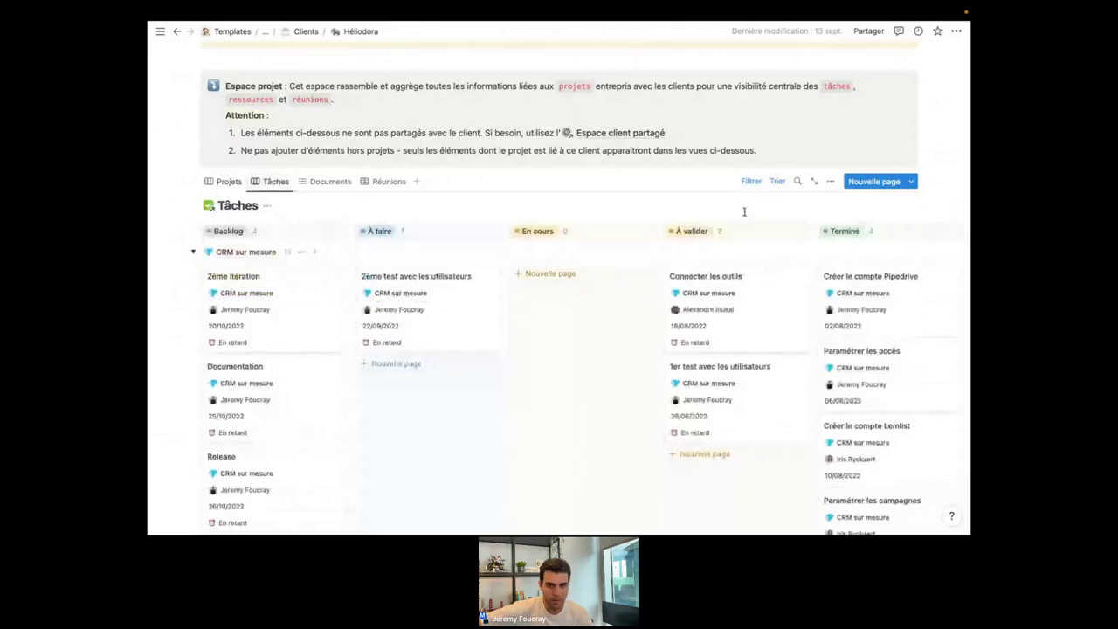
{"action": "left_click", "coordinate": [752, 182]}
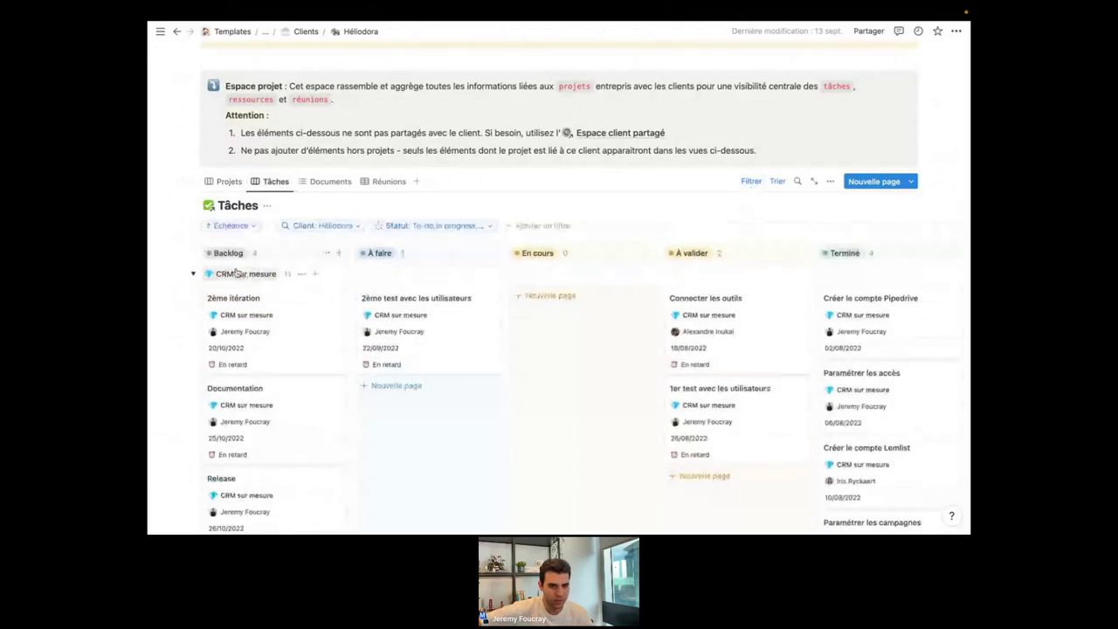
{"action": "left_click", "coordinate": [326, 182]}
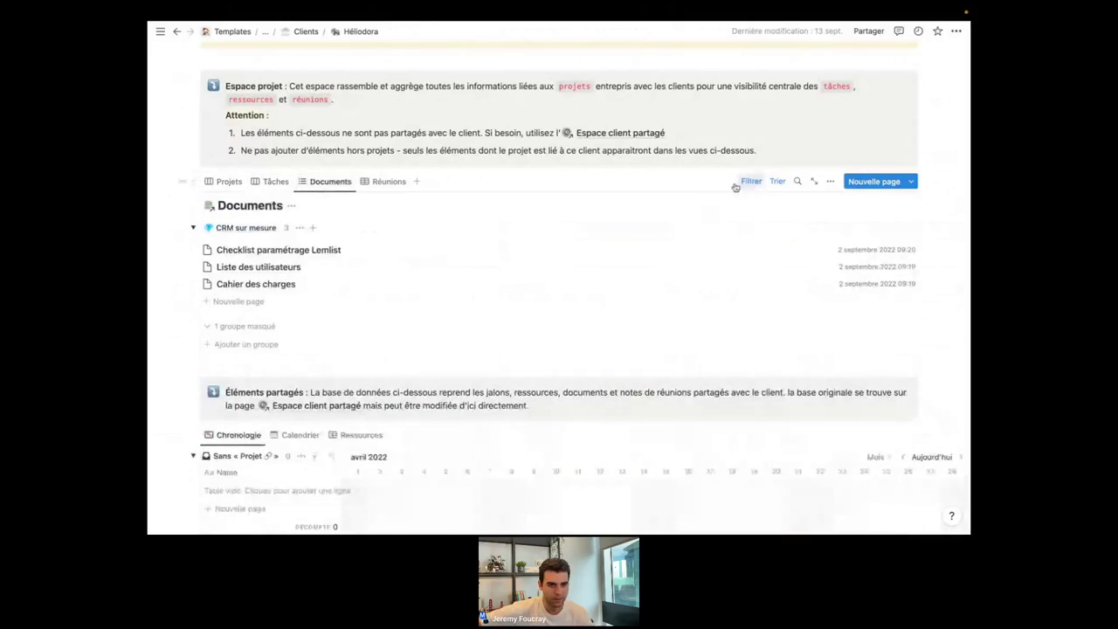
{"action": "left_click", "coordinate": [739, 183]}
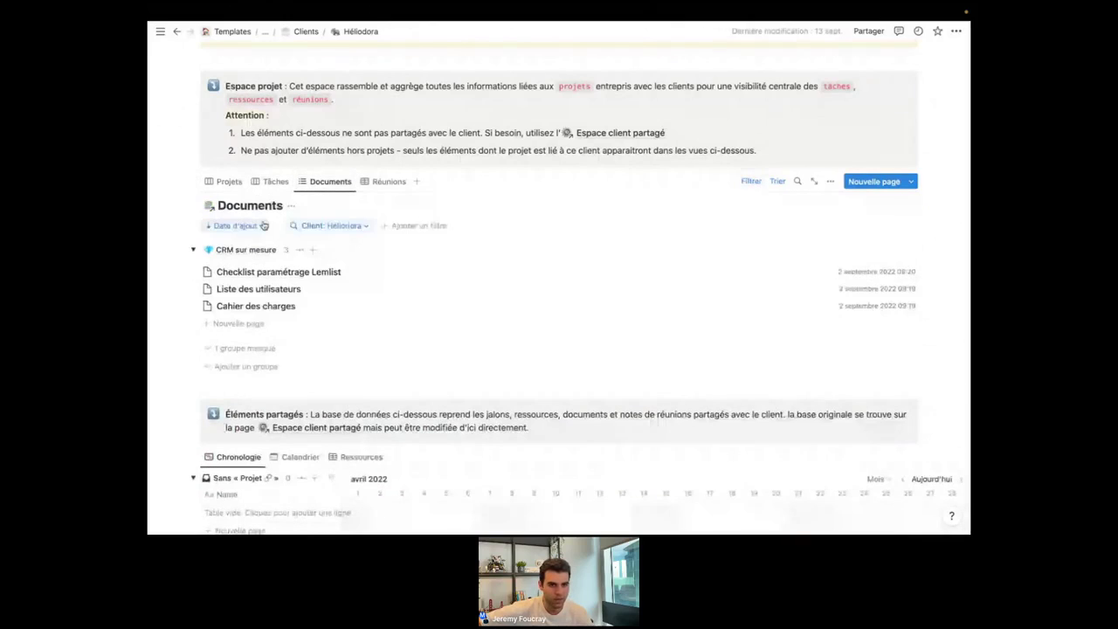
{"action": "left_click", "coordinate": [389, 183]}
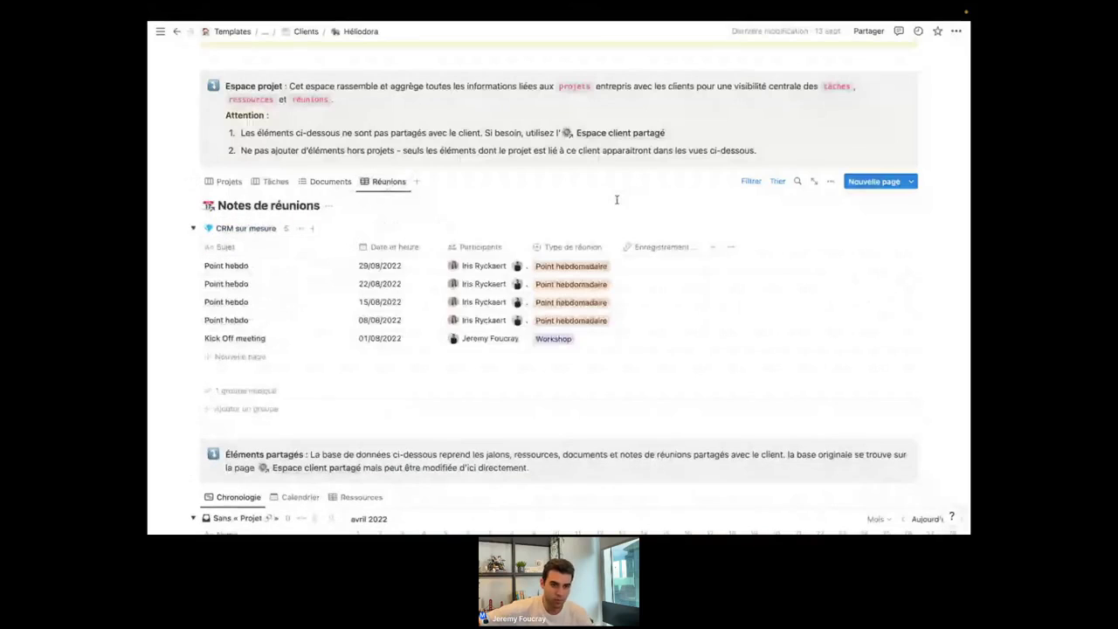
{"action": "left_click", "coordinate": [752, 181]}
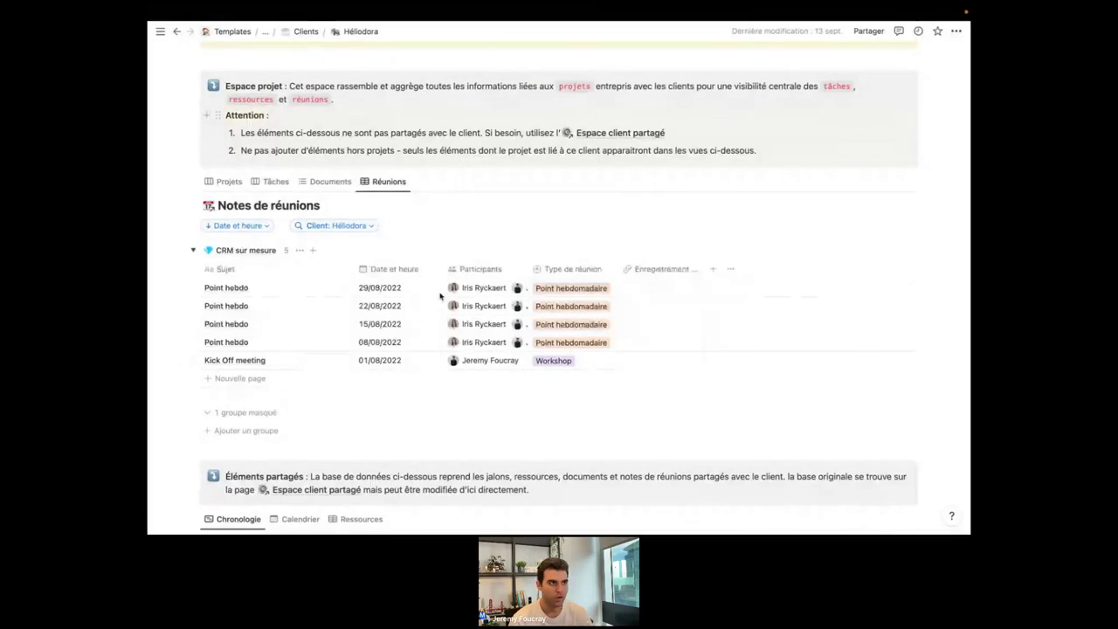
Scroll through the Héliodora page, then return to the Les différentes vues window.
{"action": "scroll", "coordinate": [440, 297], "scroll_direction": "up", "scroll_amount": 1}
{"action": "scroll", "coordinate": [441, 296], "scroll_direction": "down", "scroll_amount": 2}
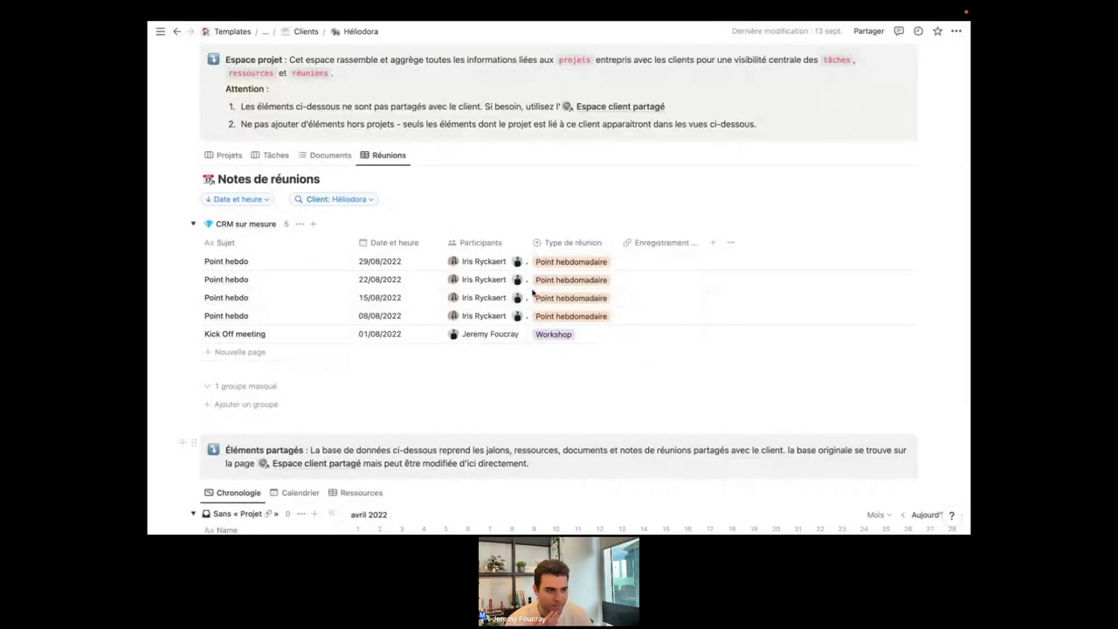
{"action": "scroll", "coordinate": [533, 293], "scroll_direction": "up", "scroll_amount": 1}
{"action": "scroll", "coordinate": [533, 293], "scroll_direction": "up", "scroll_amount": 1}
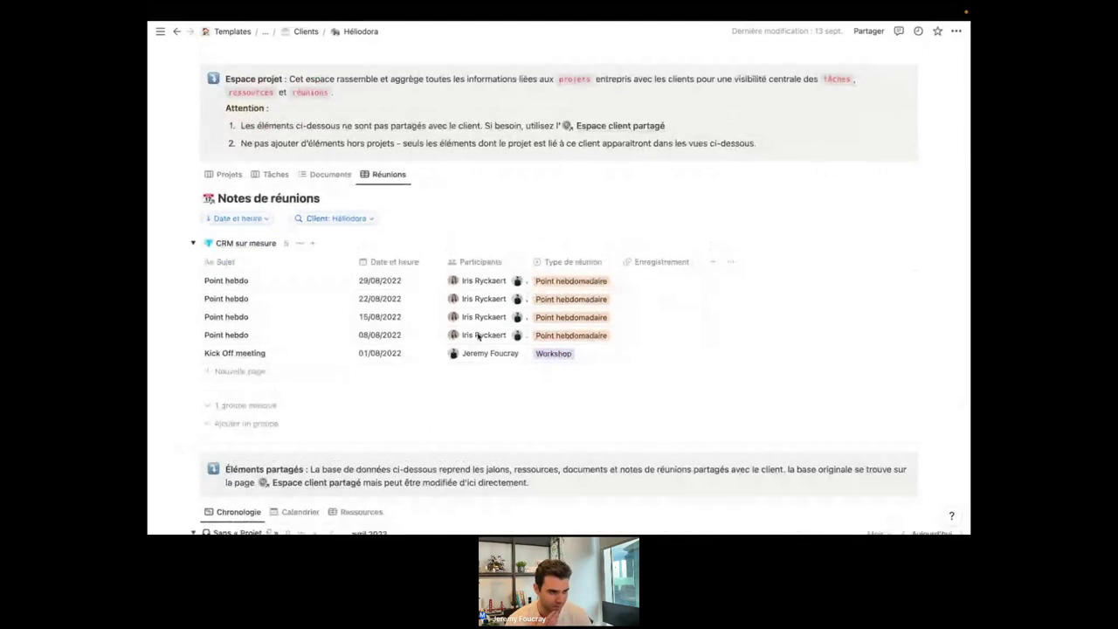
{"action": "scroll", "coordinate": [478, 336], "scroll_direction": "down", "scroll_amount": 1}
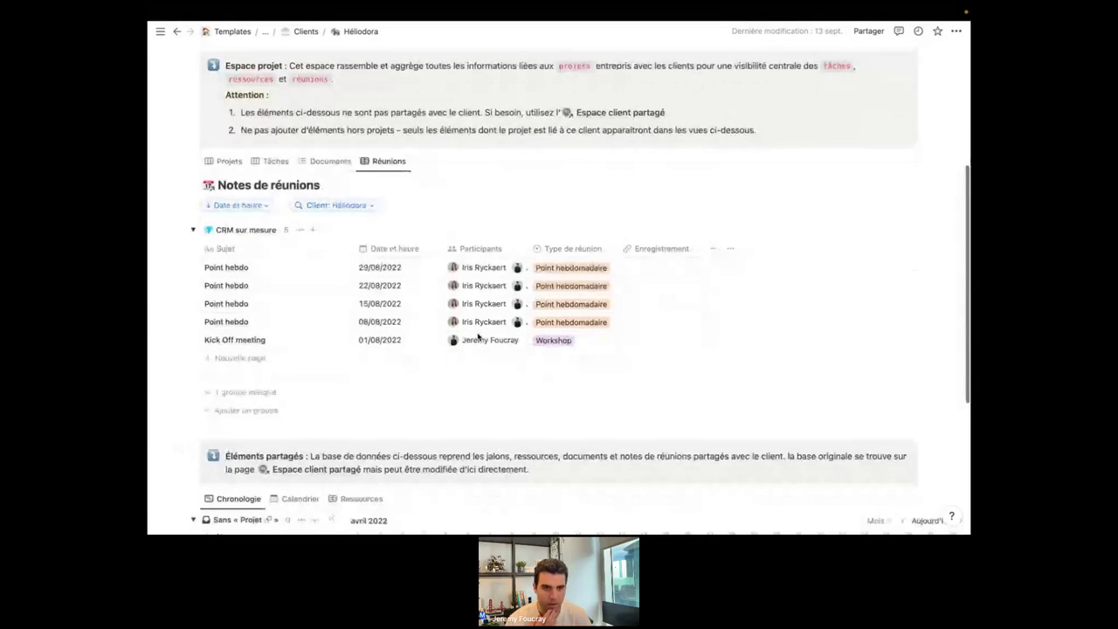
{"action": "scroll", "coordinate": [478, 336], "scroll_direction": "up", "scroll_amount": 2}
{"action": "scroll", "coordinate": [478, 337], "scroll_direction": "up", "scroll_amount": 3}
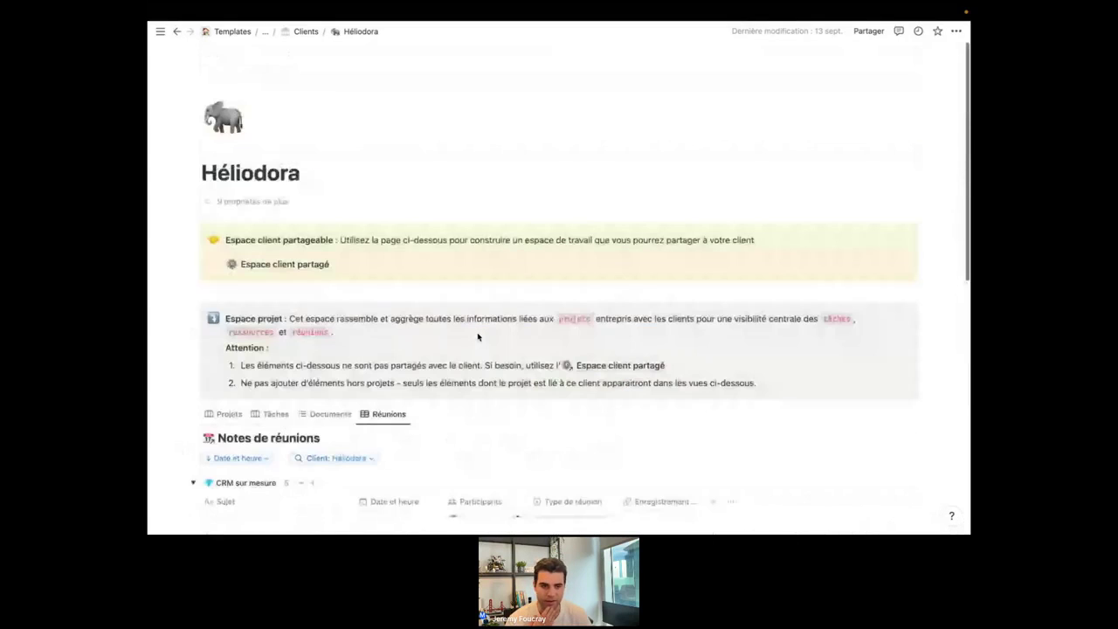
{"action": "scroll", "coordinate": [478, 336], "scroll_direction": "down", "scroll_amount": 4}
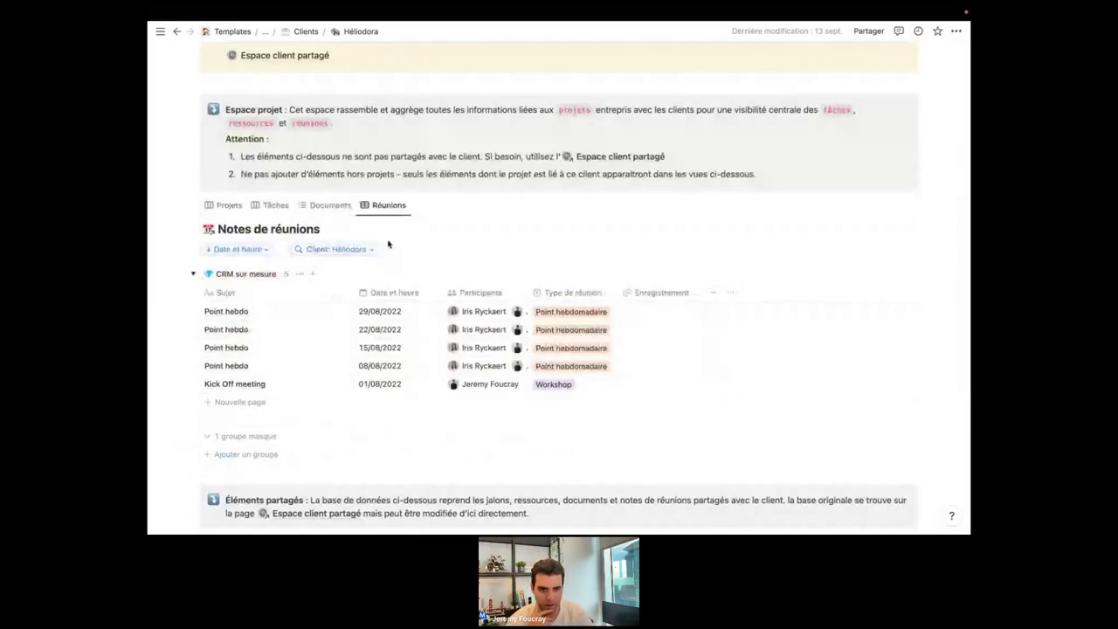
{"action": "scroll", "coordinate": [389, 244], "scroll_direction": "up", "scroll_amount": 1}
{"action": "scroll", "coordinate": [389, 244], "scroll_direction": "up", "scroll_amount": 2}
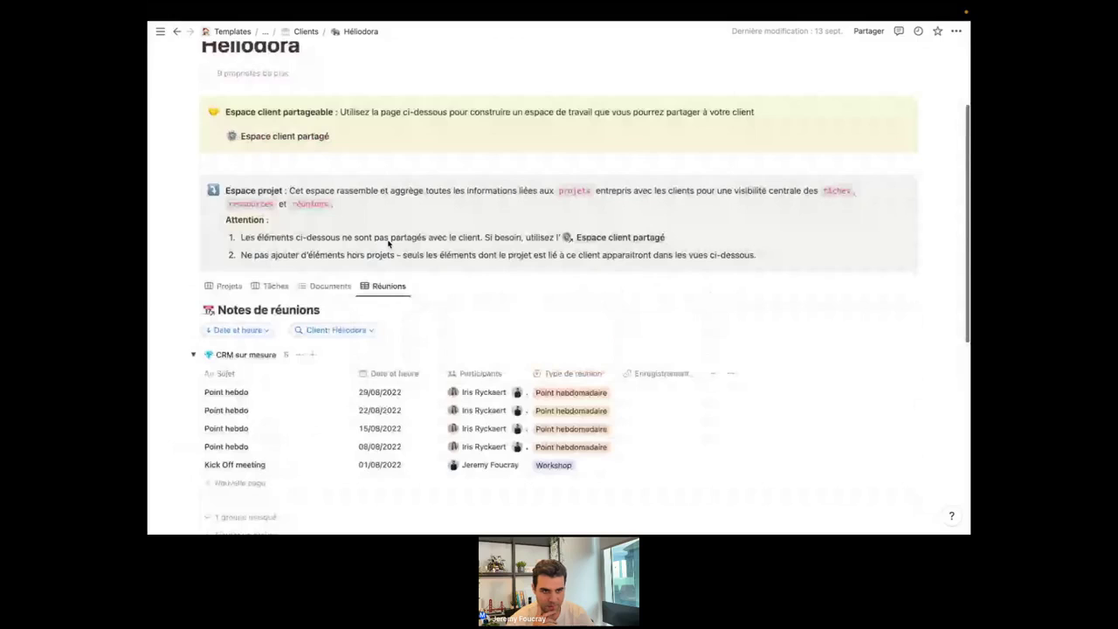
{"action": "scroll", "coordinate": [389, 244], "scroll_direction": "up", "scroll_amount": 1}
{"action": "key", "text": "super+Tab"}
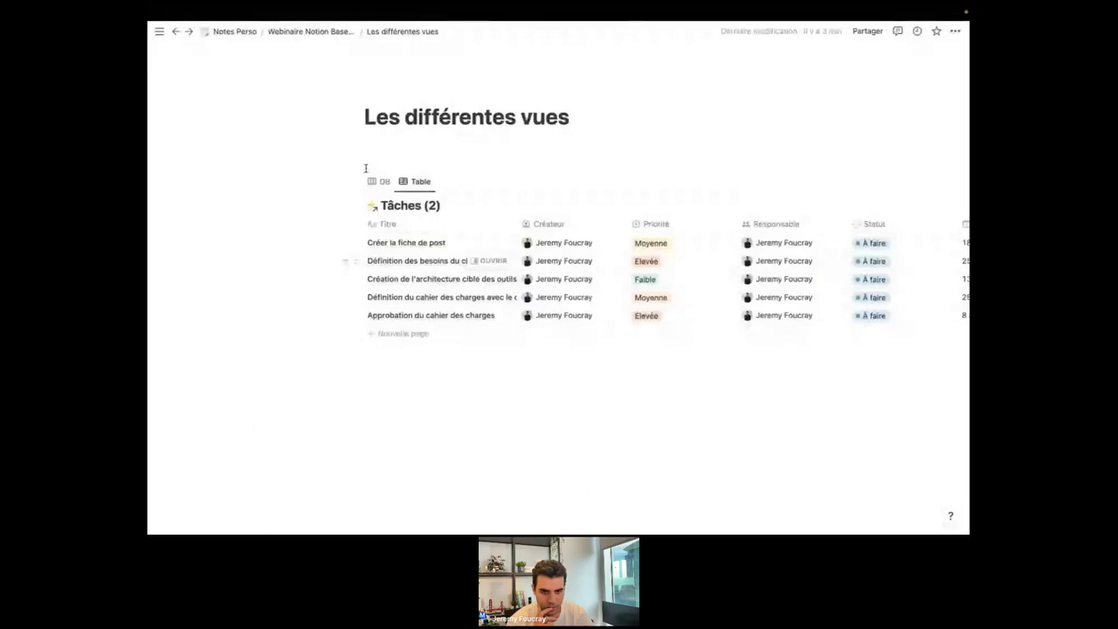
Go up to the Webinaire Notion Bases de données page and check the neighbouring desktop.
{"action": "left_click", "coordinate": [323, 33]}
{"action": "scroll", "coordinate": [507, 308], "scroll_direction": "down", "scroll_amount": 1}
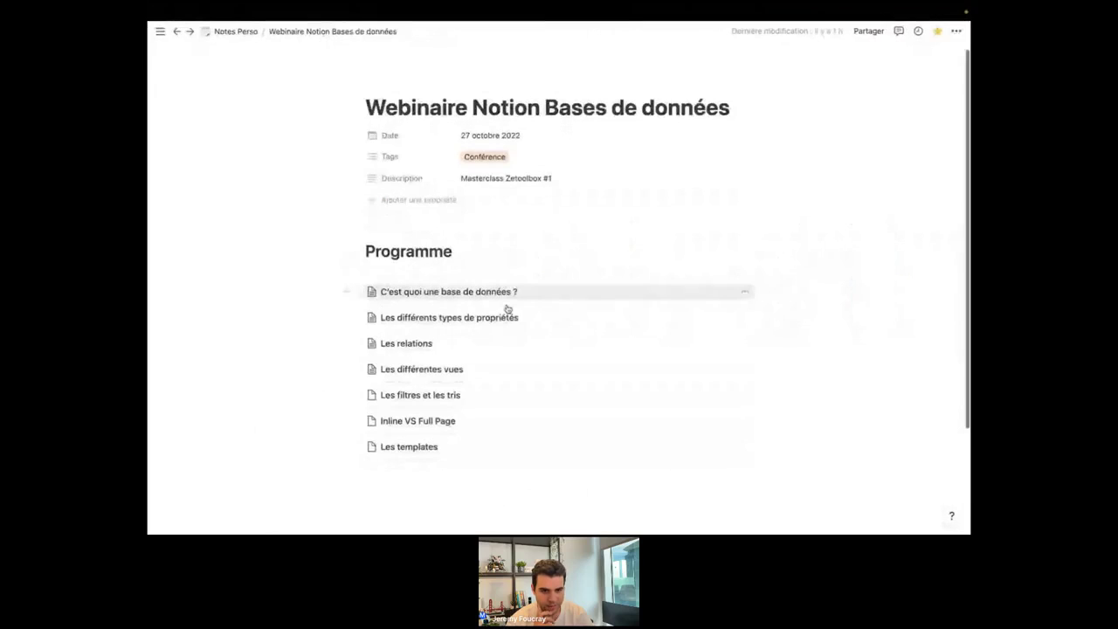
{"action": "scroll", "coordinate": [441, 388], "scroll_direction": "down", "scroll_amount": 2}
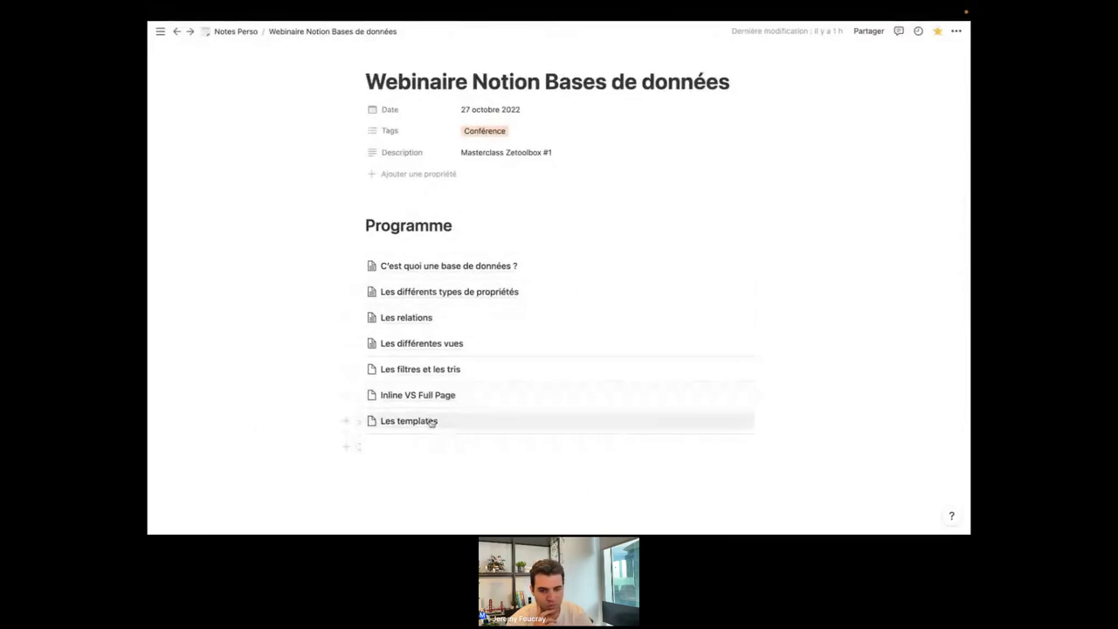
{"action": "scroll", "coordinate": [289, 39], "scroll_direction": "up", "scroll_amount": 3}
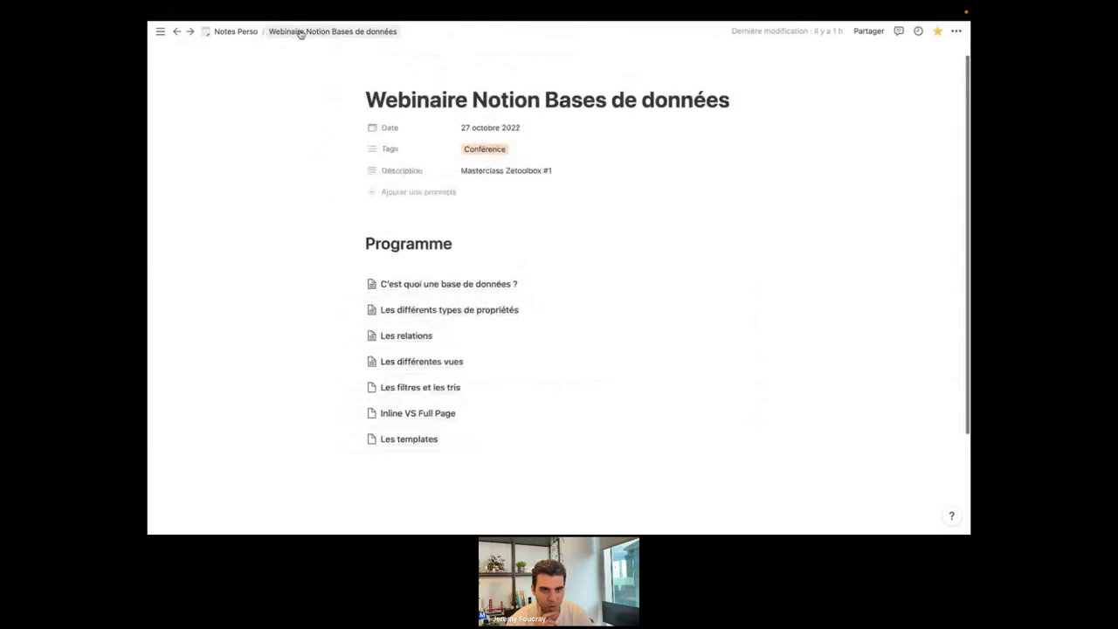
{"action": "key", "text": "ctrl+Right"}
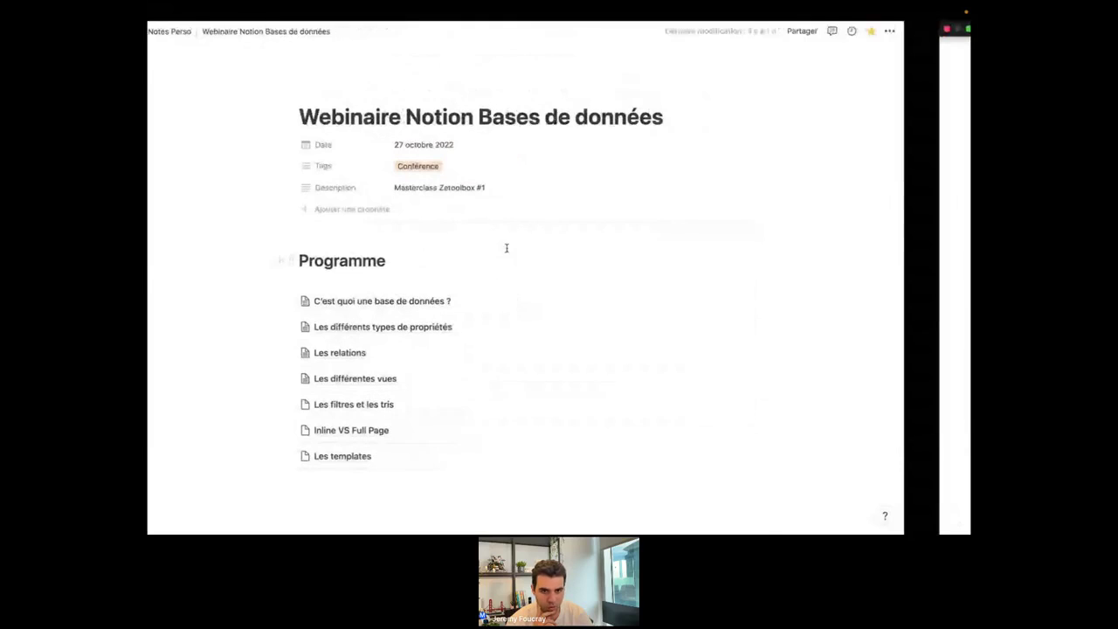
{"action": "key", "text": "ctrl+Left"}
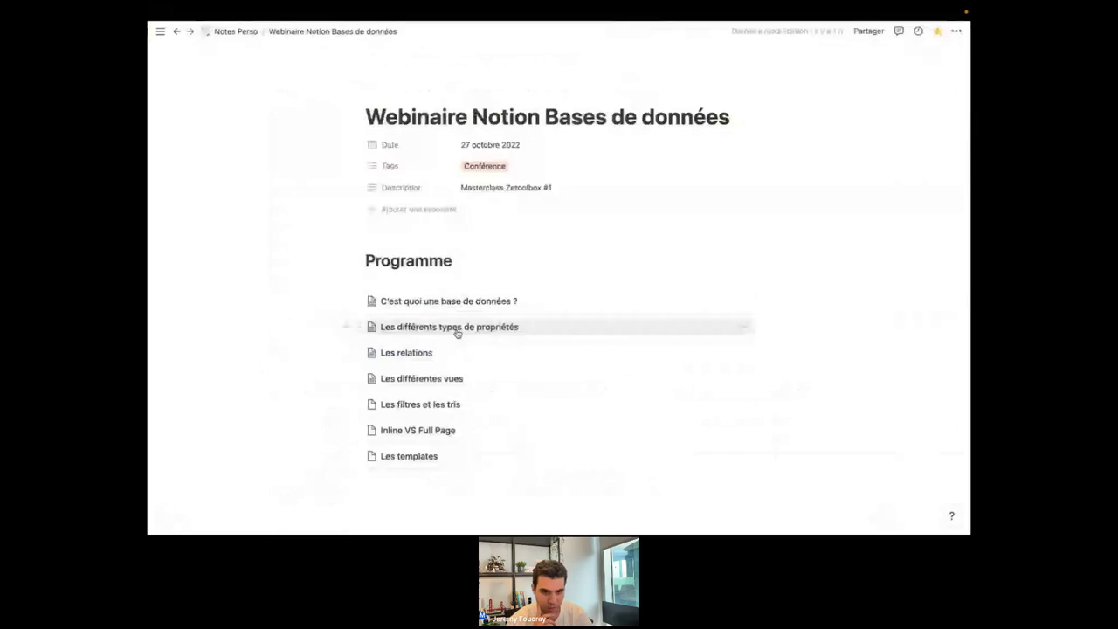
Visit the Les relations page, then return to the webinar and open Les différentes vues.
{"action": "left_click", "coordinate": [459, 352]}
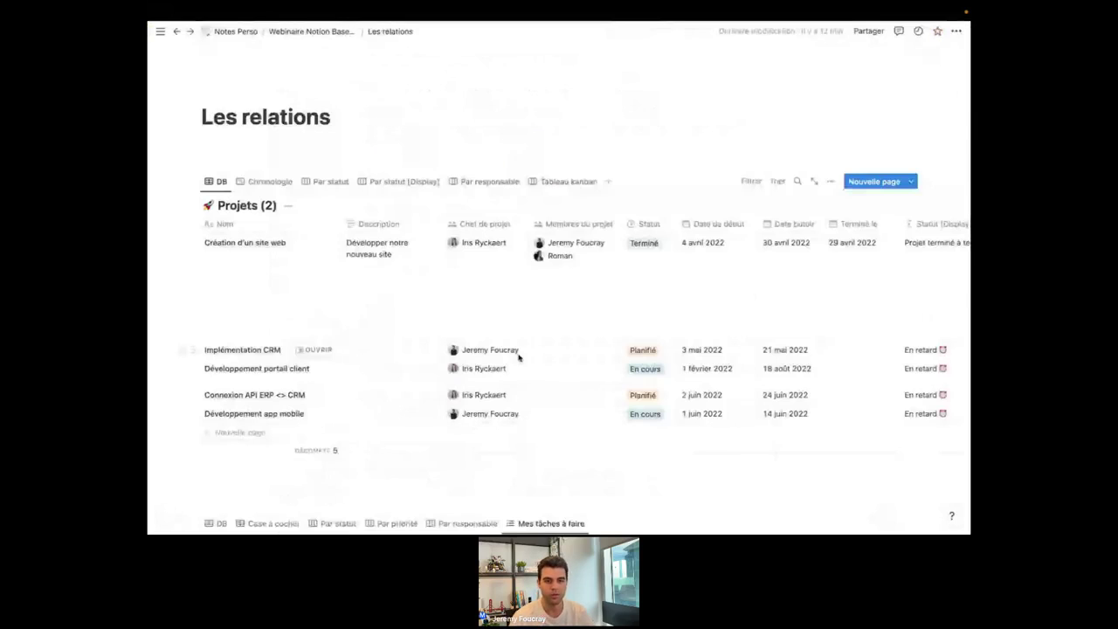
{"action": "scroll", "coordinate": [367, 153], "scroll_direction": "down", "scroll_amount": 1}
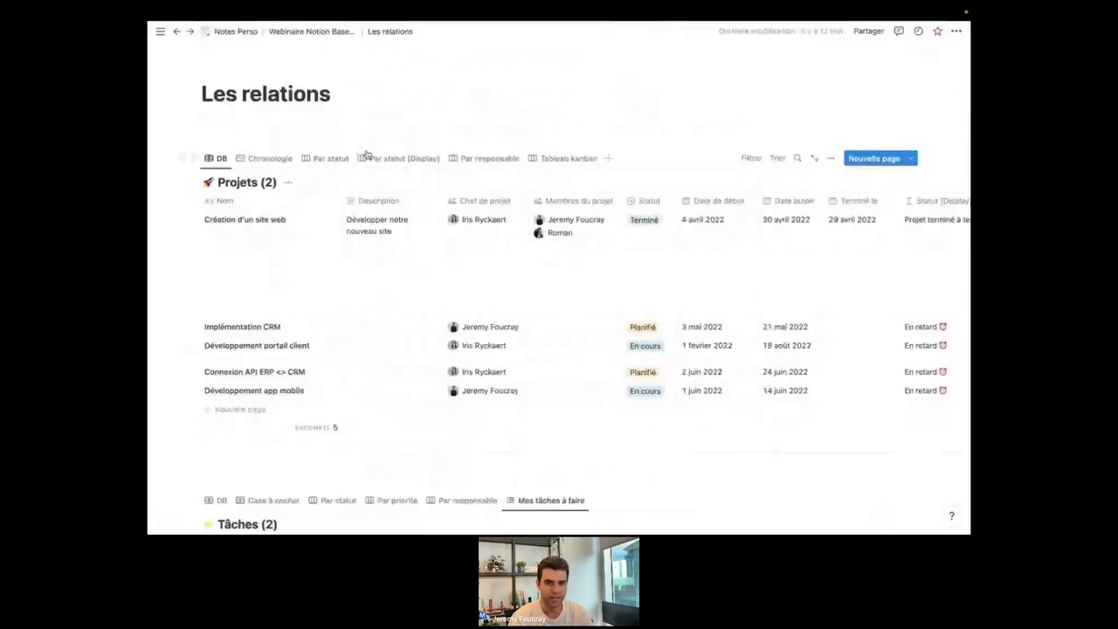
{"action": "left_click", "coordinate": [282, 112]}
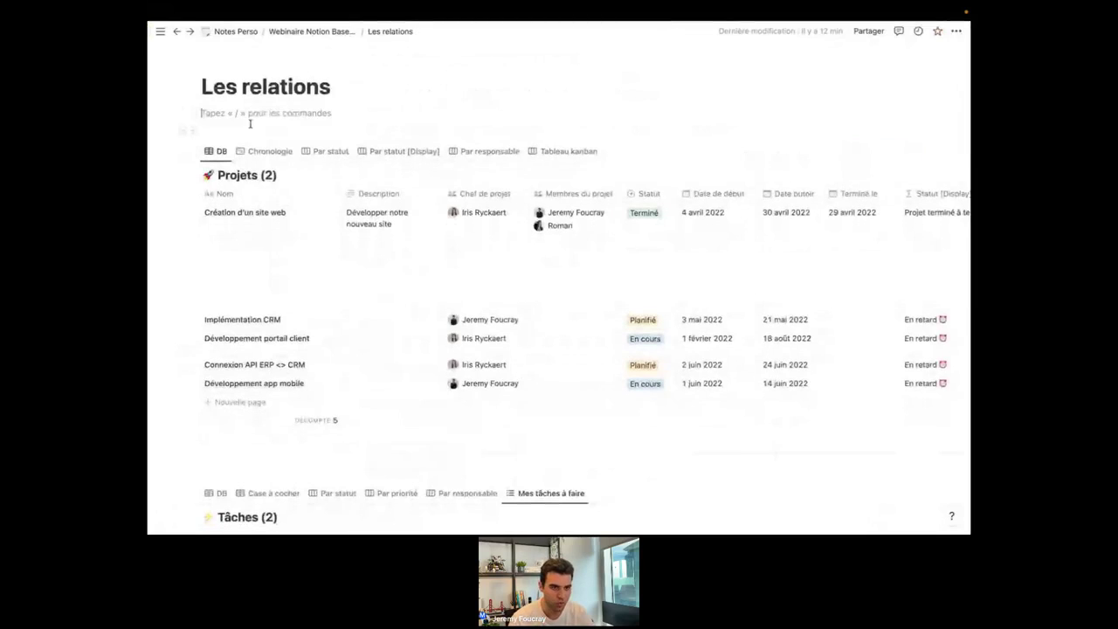
{"action": "scroll", "coordinate": [332, 268], "scroll_direction": "down", "scroll_amount": 1}
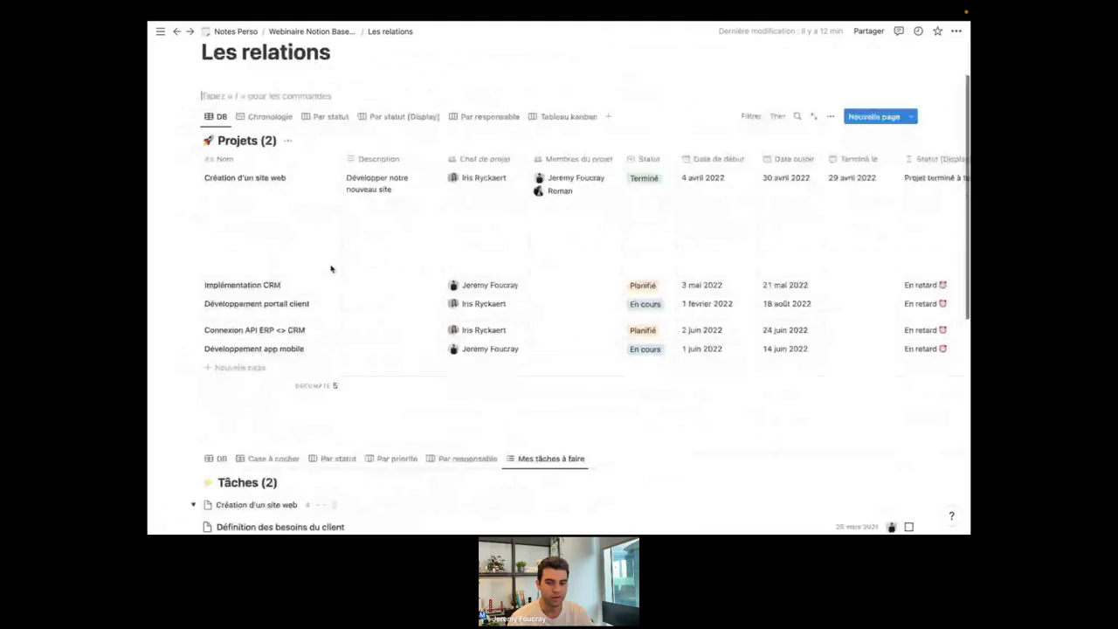
{"action": "scroll", "coordinate": [332, 268], "scroll_direction": "up", "scroll_amount": 1}
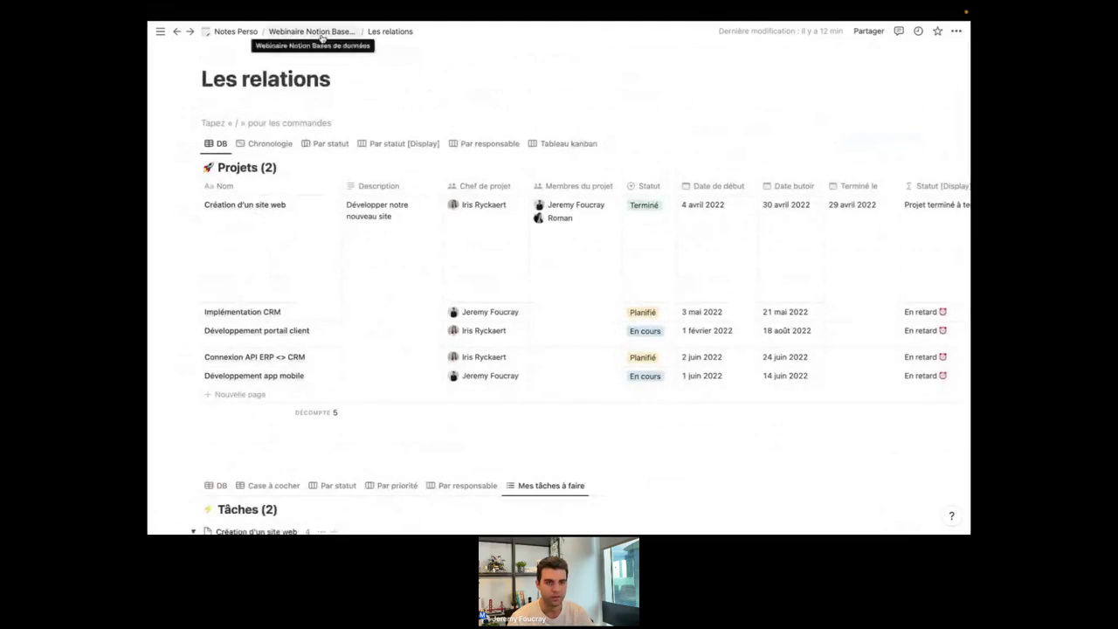
{"action": "left_click", "coordinate": [322, 35]}
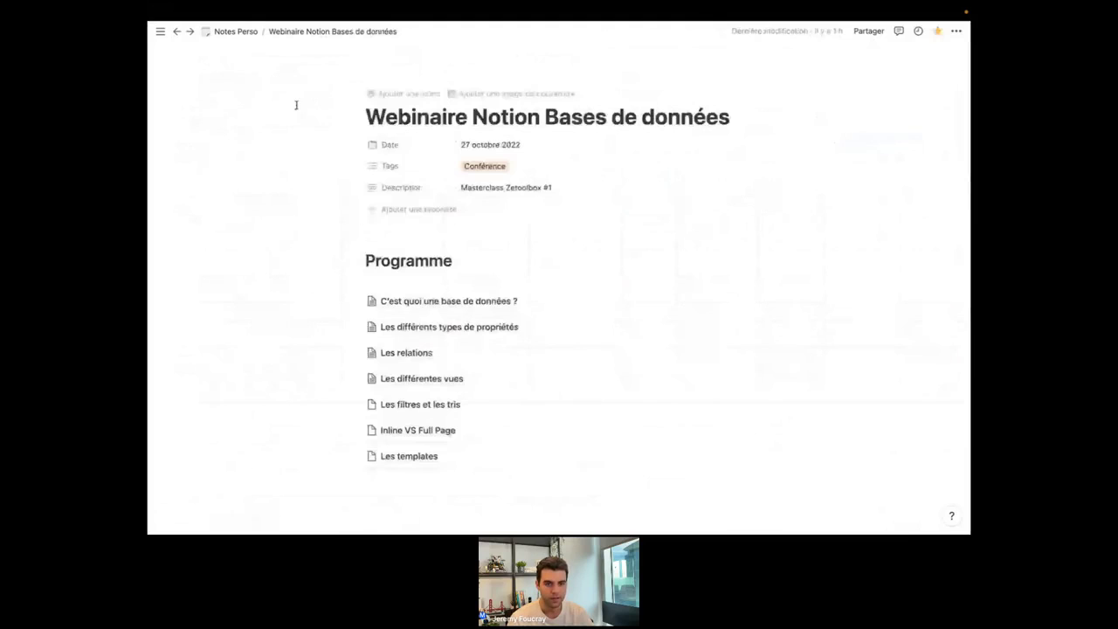
{"action": "left_click", "coordinate": [431, 381]}
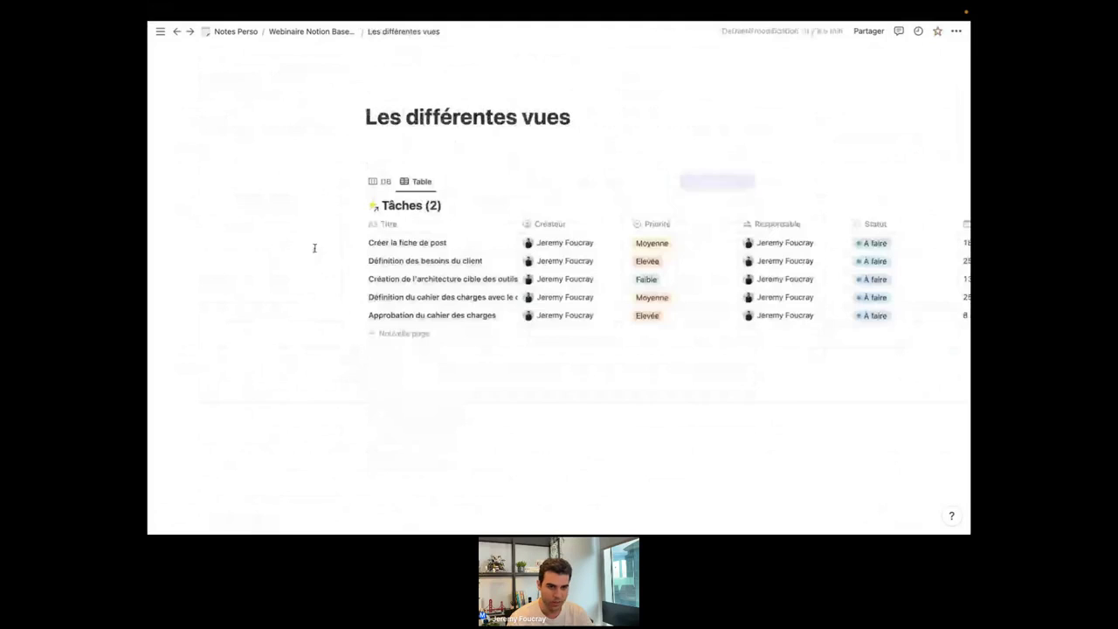
Open the Tâches (2) database as a page and rename it to Tâches.
{"action": "left_click", "coordinate": [395, 207]}
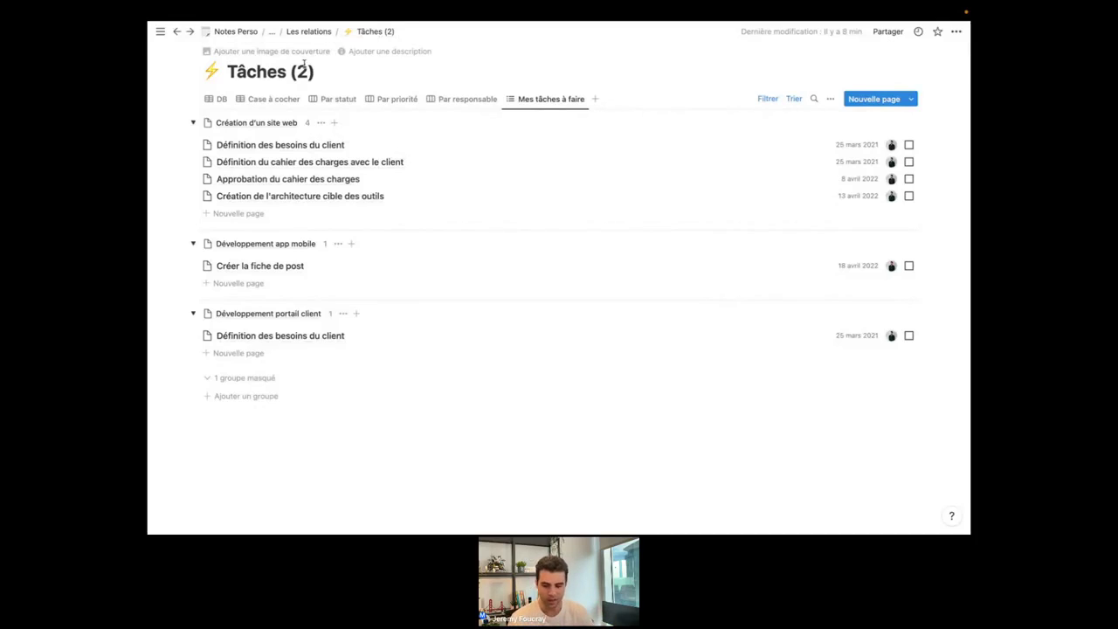
{"action": "left_click", "coordinate": [306, 74]}
{"action": "key", "text": "BackSpace"}
{"action": "key", "text": "BackSpace"}
{"action": "key", "text": "BackSpace"}
{"action": "key", "text": "BackSpace"}
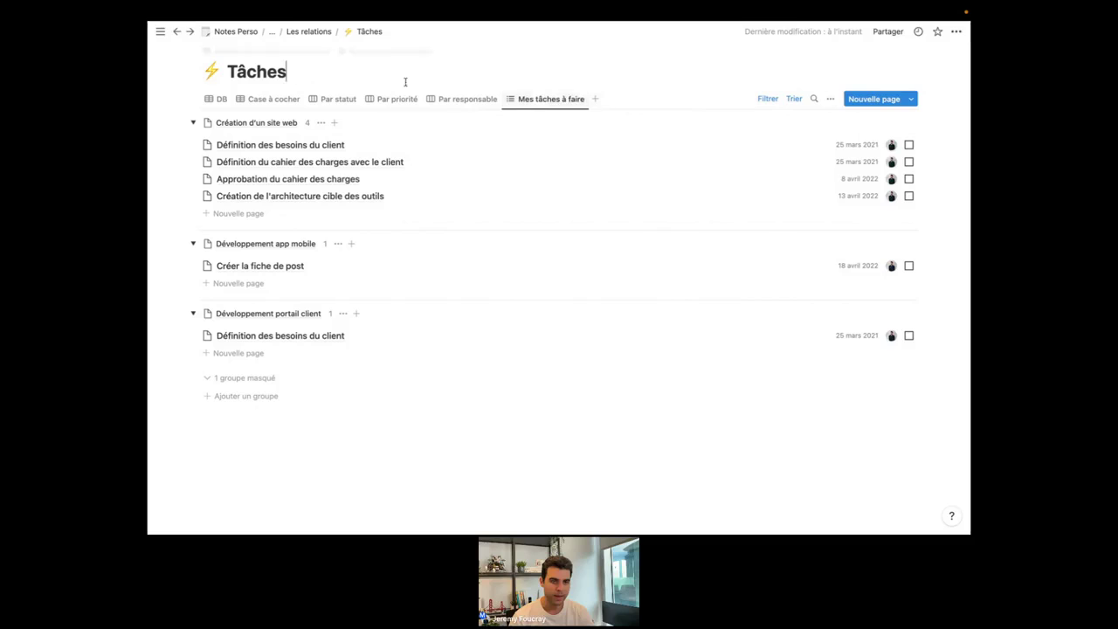
Add a new Table view to the Tâches database.
{"action": "left_click", "coordinate": [596, 100]}
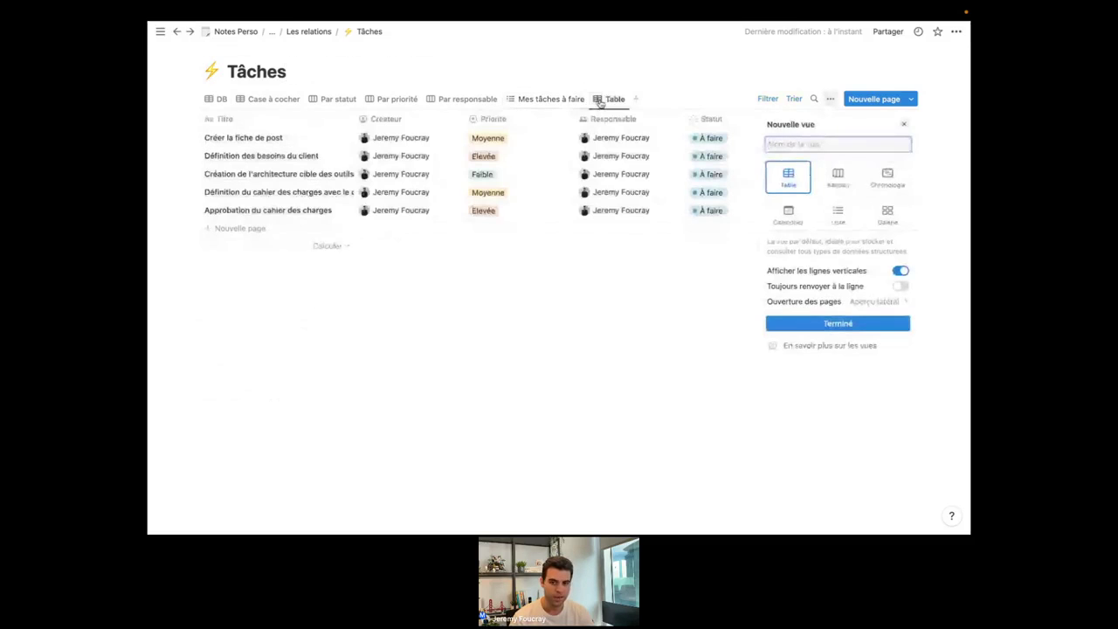
{"action": "left_click", "coordinate": [838, 325]}
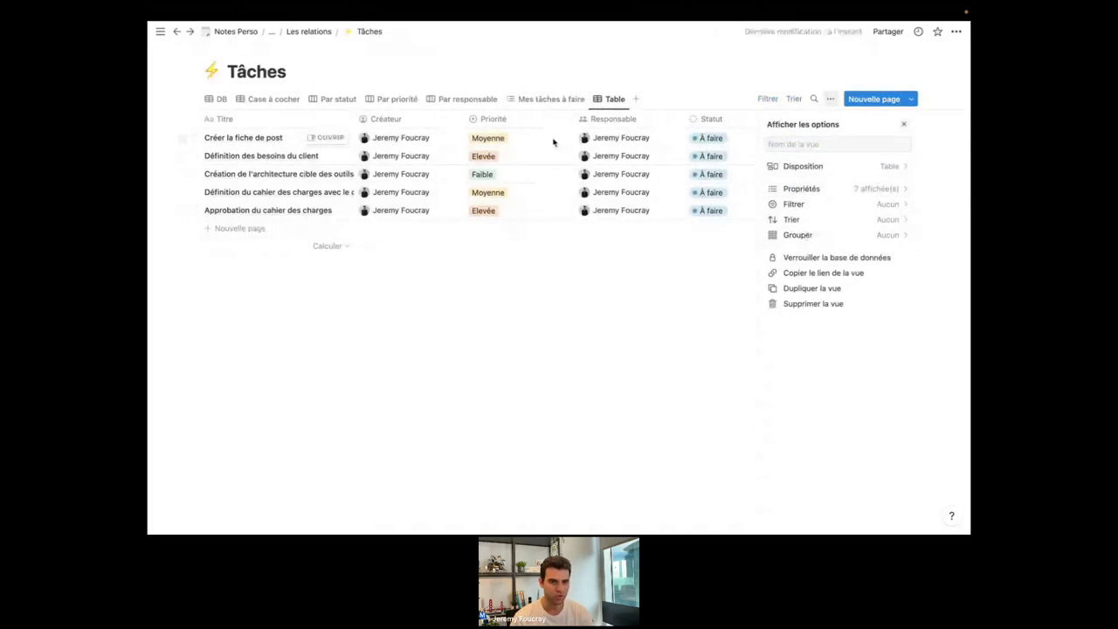
{"action": "key", "text": "Escape"}
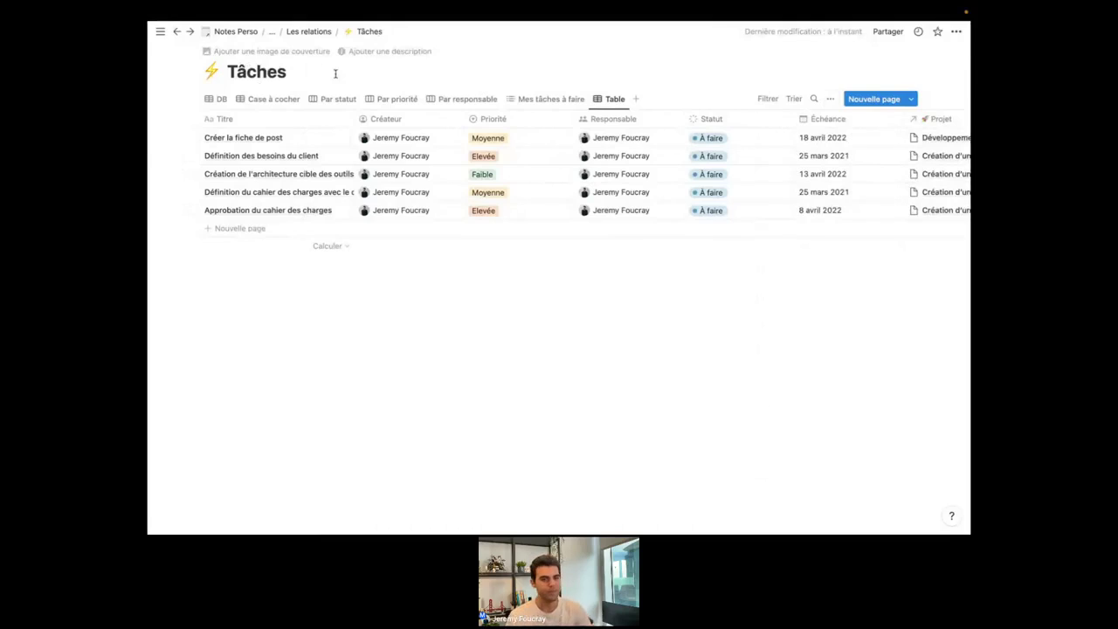
On Les relations, turn the inline Projets database into a page and open it.
{"action": "left_click", "coordinate": [329, 32]}
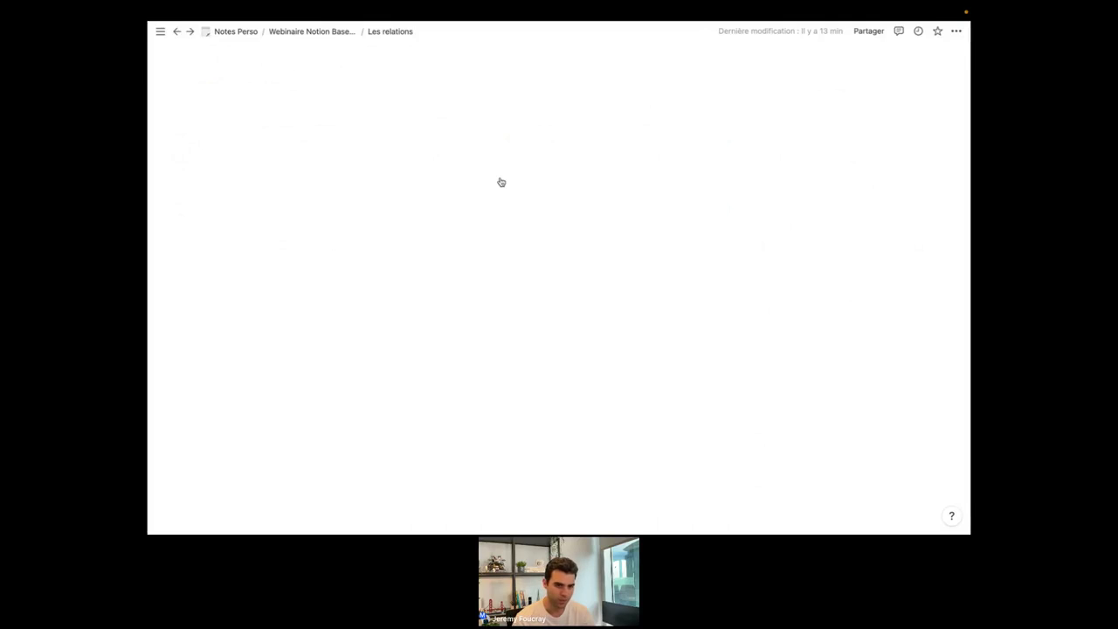
{"action": "scroll", "coordinate": [537, 258], "scroll_direction": "down", "scroll_amount": 1}
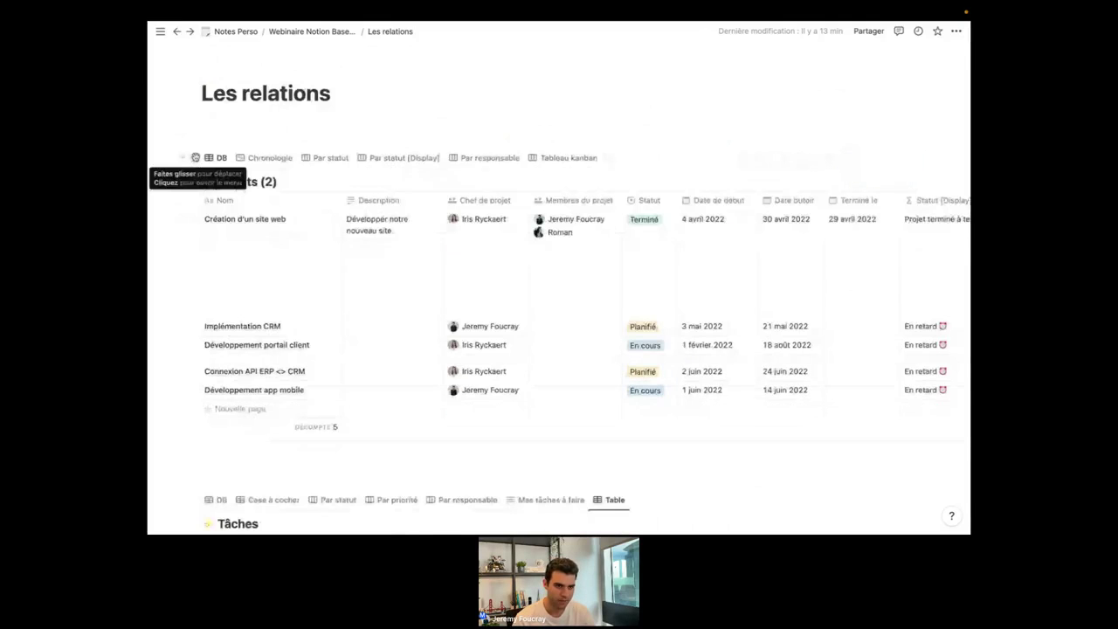
{"action": "left_click", "coordinate": [195, 158]}
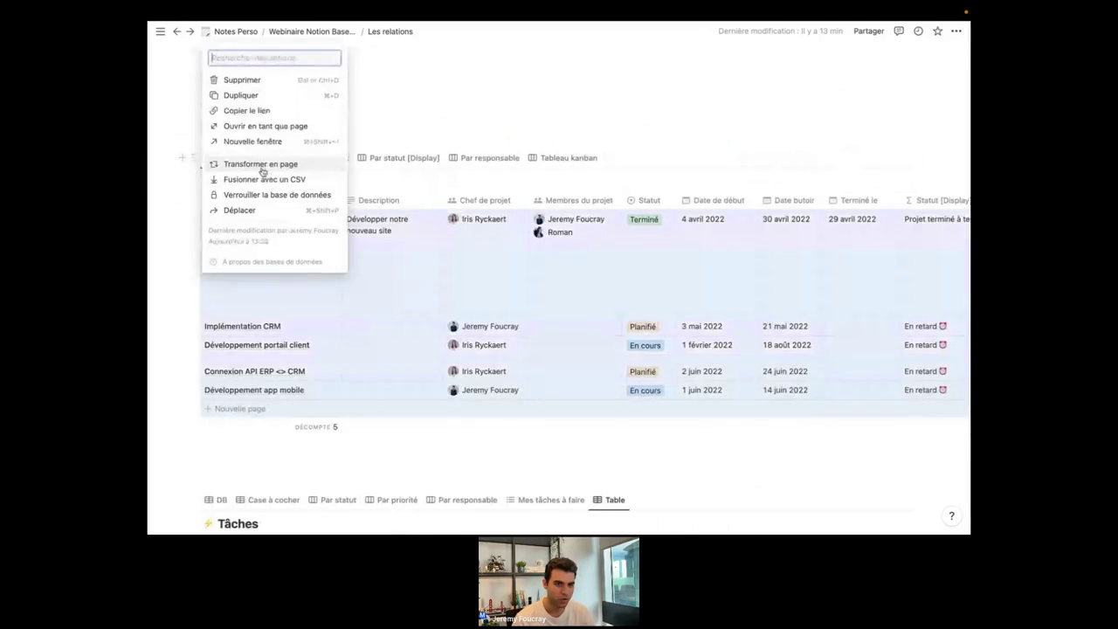
{"action": "left_click", "coordinate": [229, 164]}
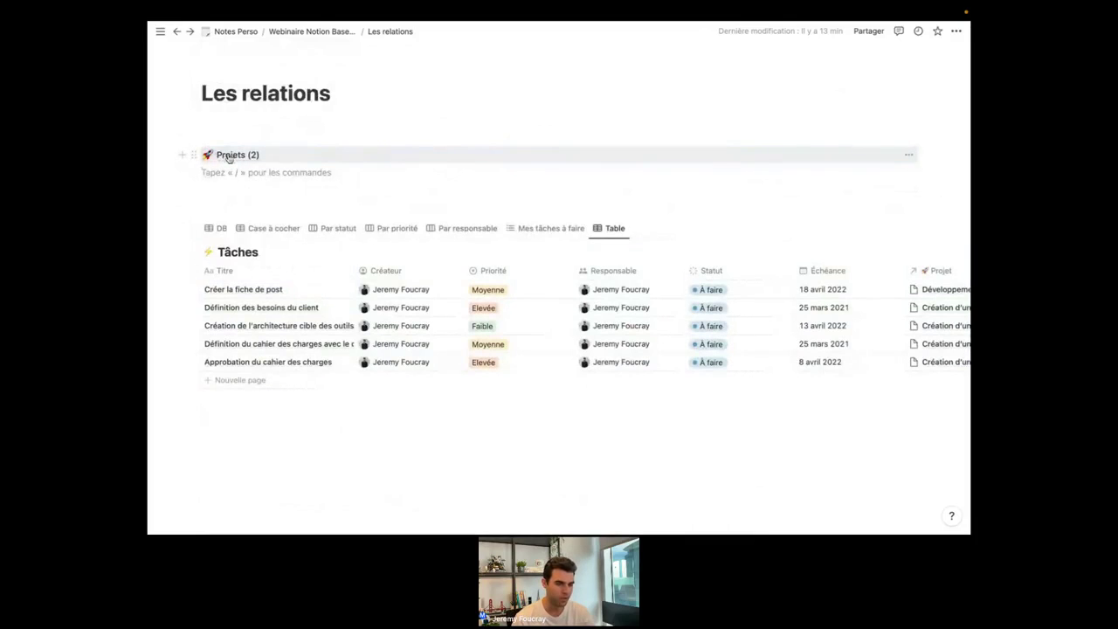
{"action": "left_click", "coordinate": [229, 155]}
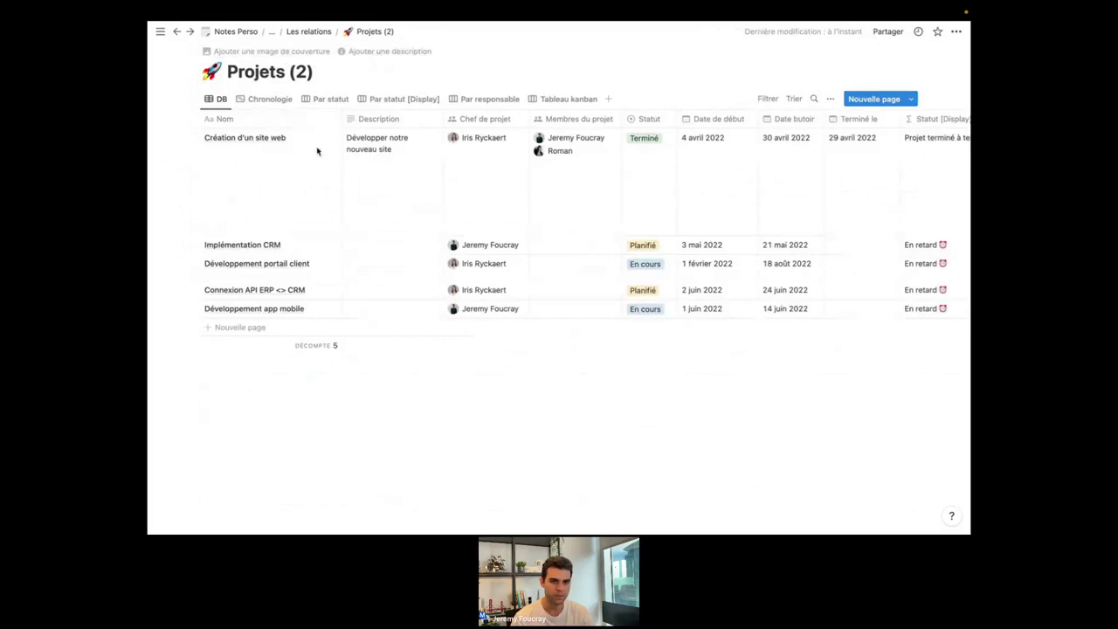
Back on Les relations, remove the stray empty line and embed Projets inline as a table.
{"action": "left_click", "coordinate": [313, 32]}
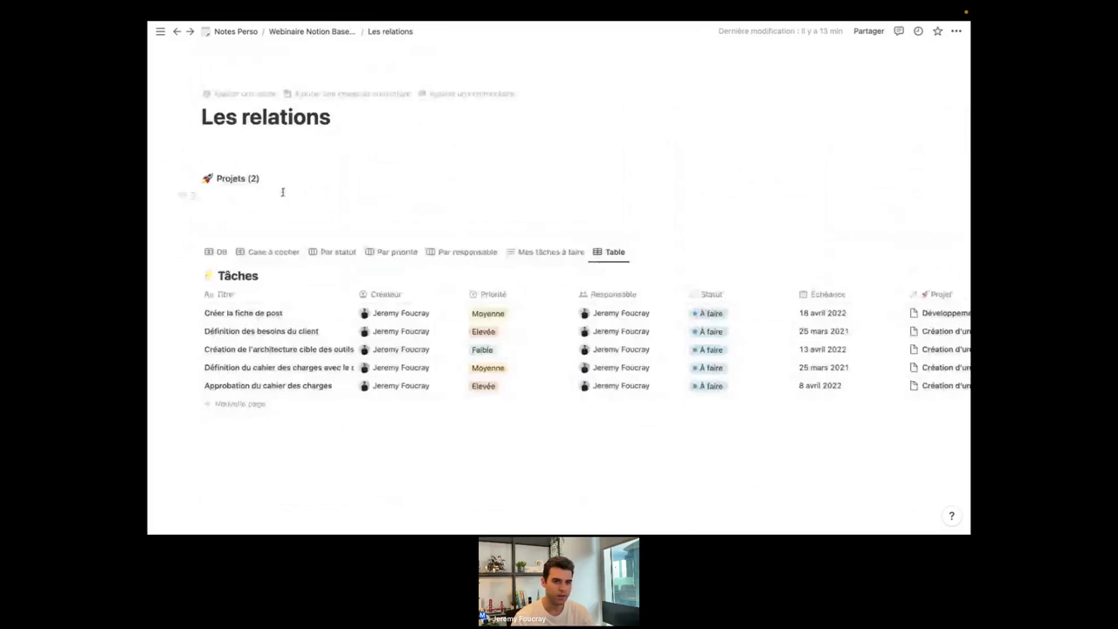
{"action": "left_click", "coordinate": [250, 145]}
{"action": "key", "text": "BackSpace"}
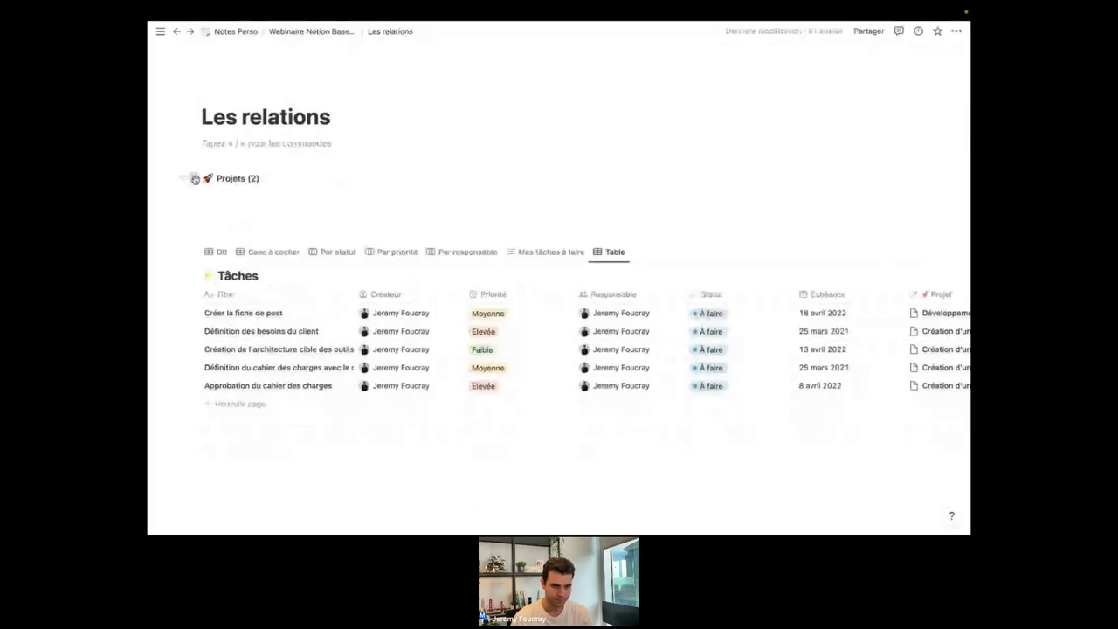
{"action": "left_click", "coordinate": [195, 179]}
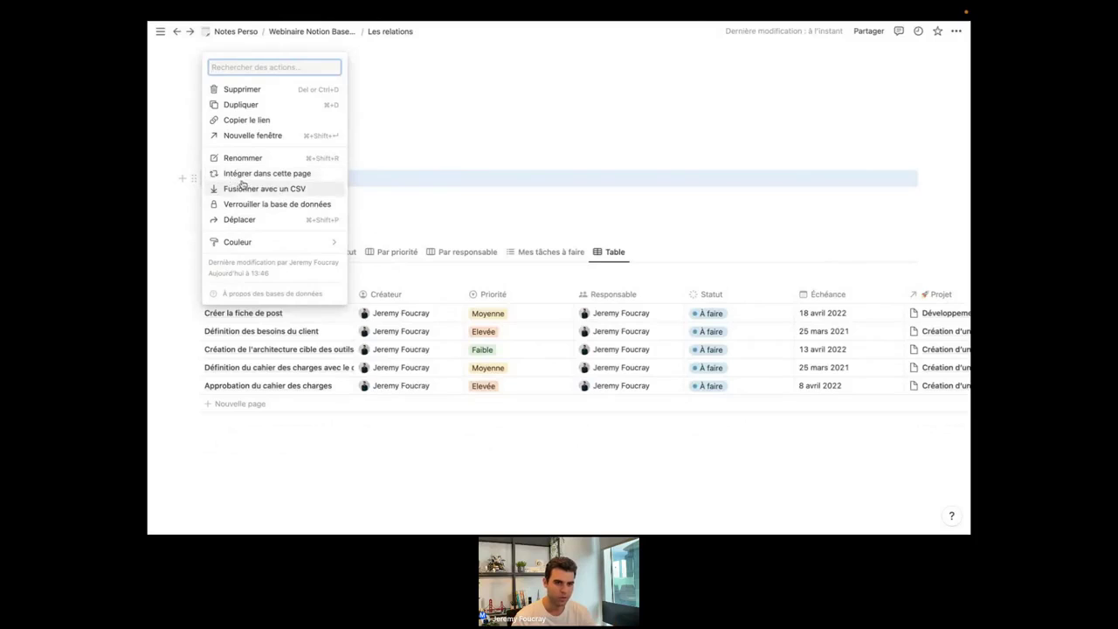
{"action": "left_click", "coordinate": [250, 174]}
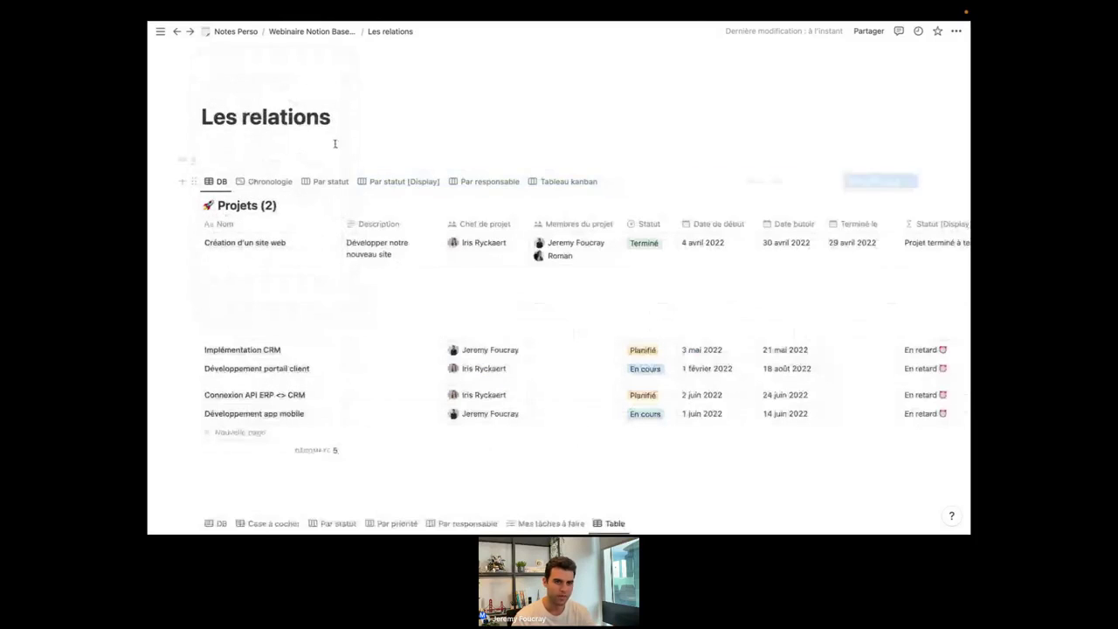
Add an empty line beneath the Projets table, above the Tâches database.
{"action": "scroll", "coordinate": [388, 160], "scroll_direction": "down", "scroll_amount": 1}
{"action": "scroll", "coordinate": [388, 160], "scroll_direction": "down", "scroll_amount": 3}
{"action": "left_click", "coordinate": [322, 385]}
{"action": "scroll", "coordinate": [322, 385], "scroll_direction": "up", "scroll_amount": 2}
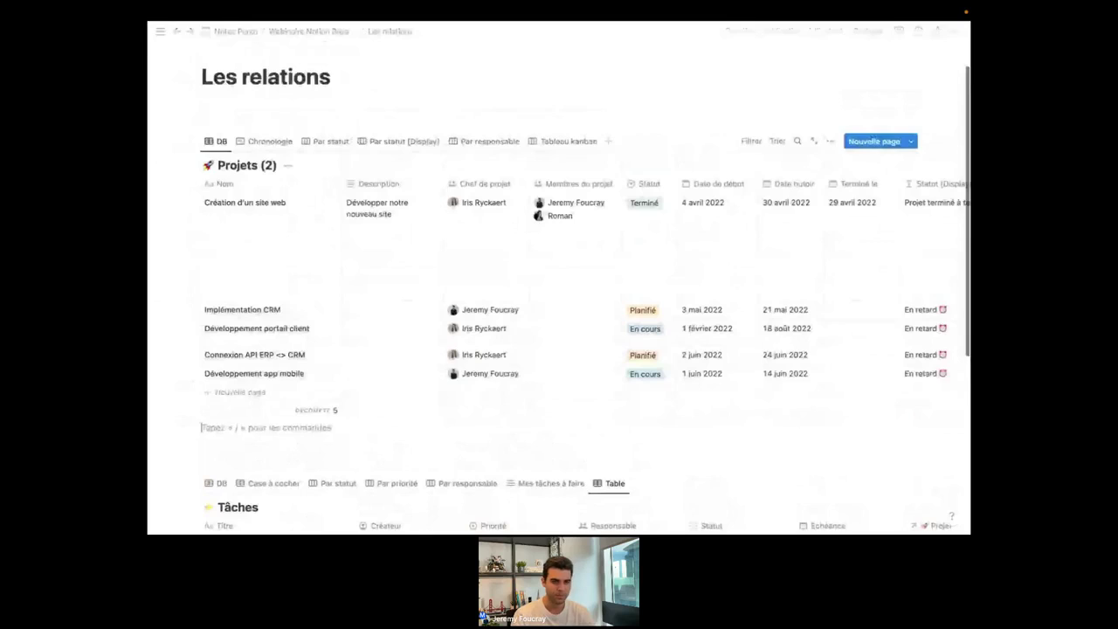
{"action": "scroll", "coordinate": [415, 255], "scroll_direction": "up", "scroll_amount": 1}
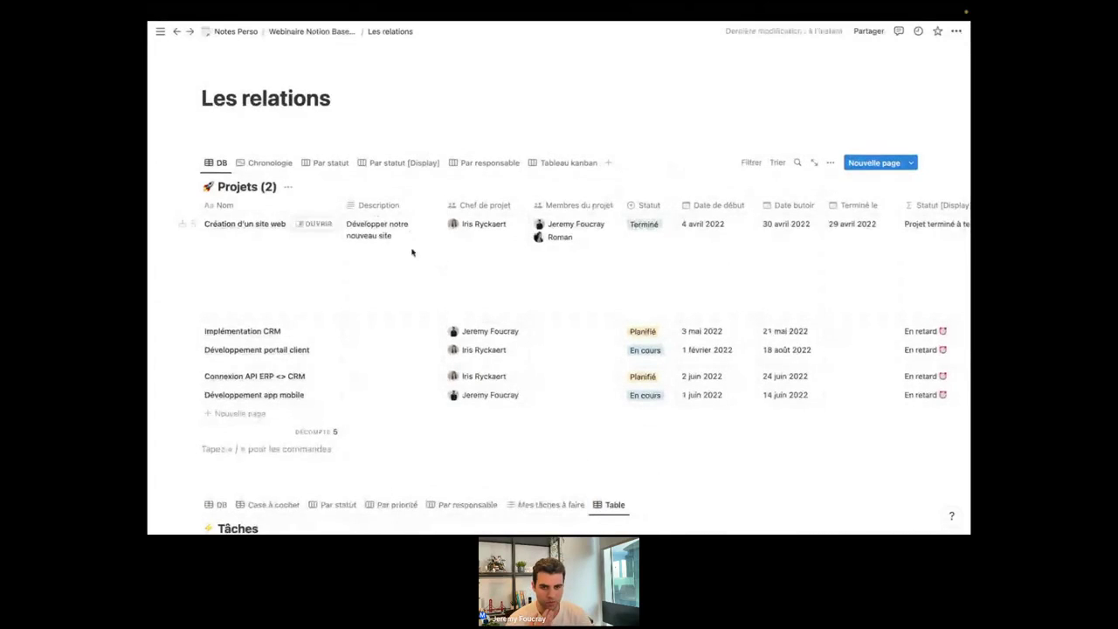
{"action": "scroll", "coordinate": [439, 332], "scroll_direction": "down", "scroll_amount": 2}
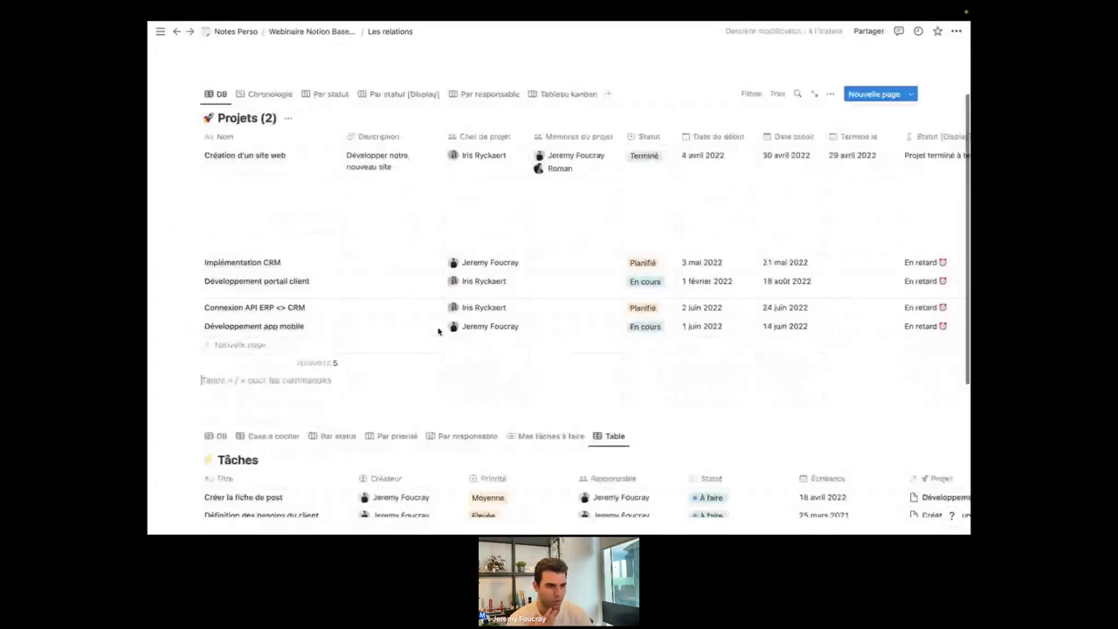
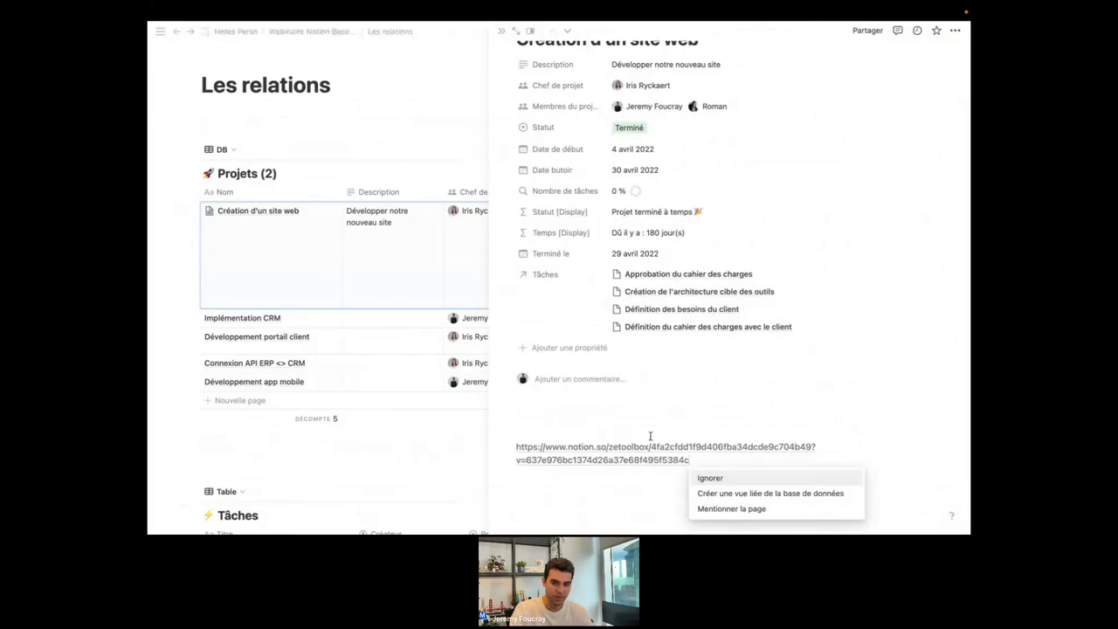
Turn the pasted link into a linked view and add a Table view sourced from Tâches.
{"action": "left_click", "coordinate": [730, 495]}
{"action": "key", "text": "Return"}
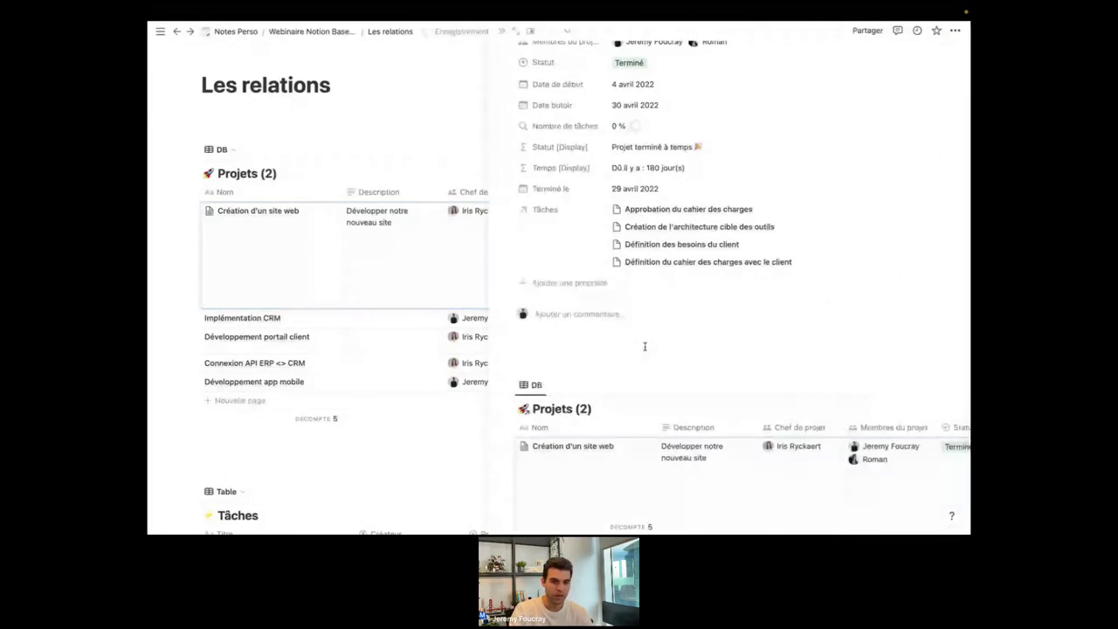
{"action": "scroll", "coordinate": [645, 347], "scroll_direction": "down", "scroll_amount": 3}
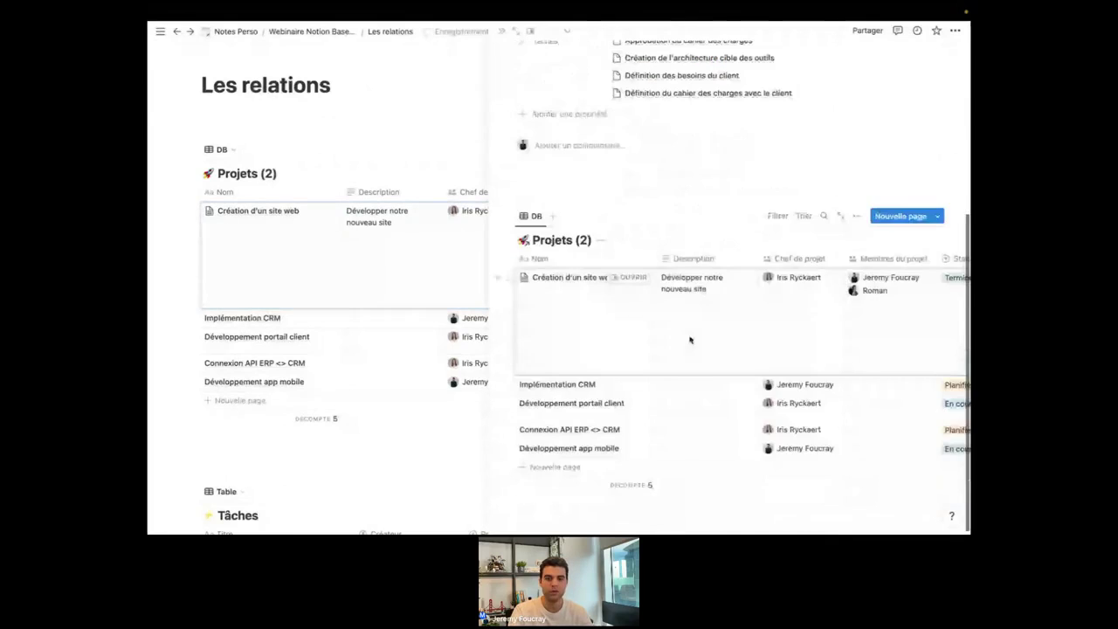
{"action": "left_click", "coordinate": [553, 216]}
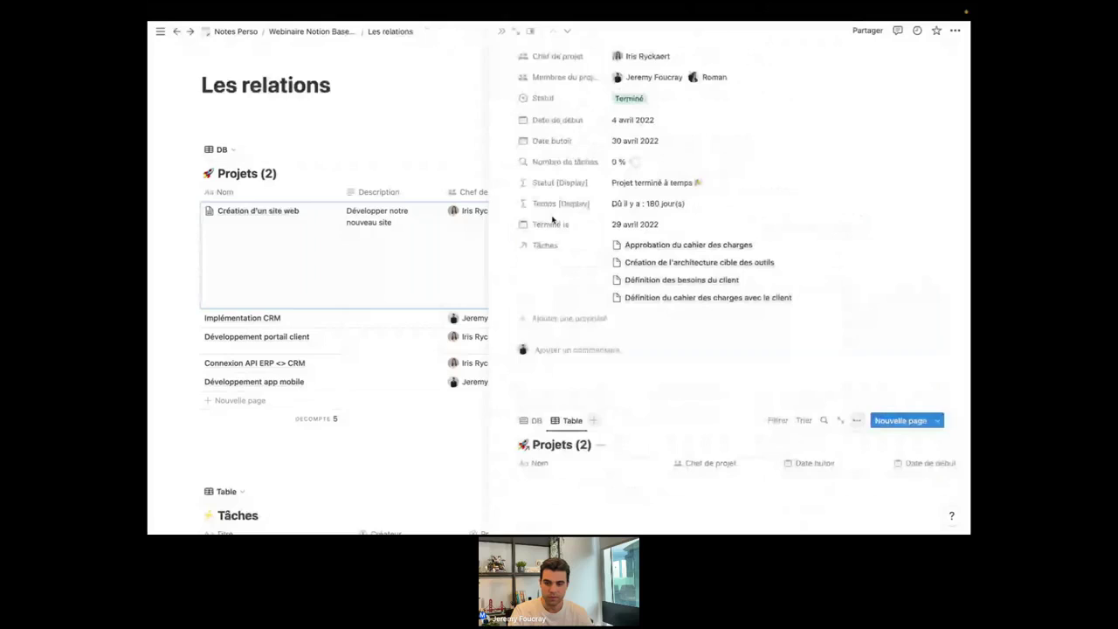
{"action": "left_click", "coordinate": [861, 349]}
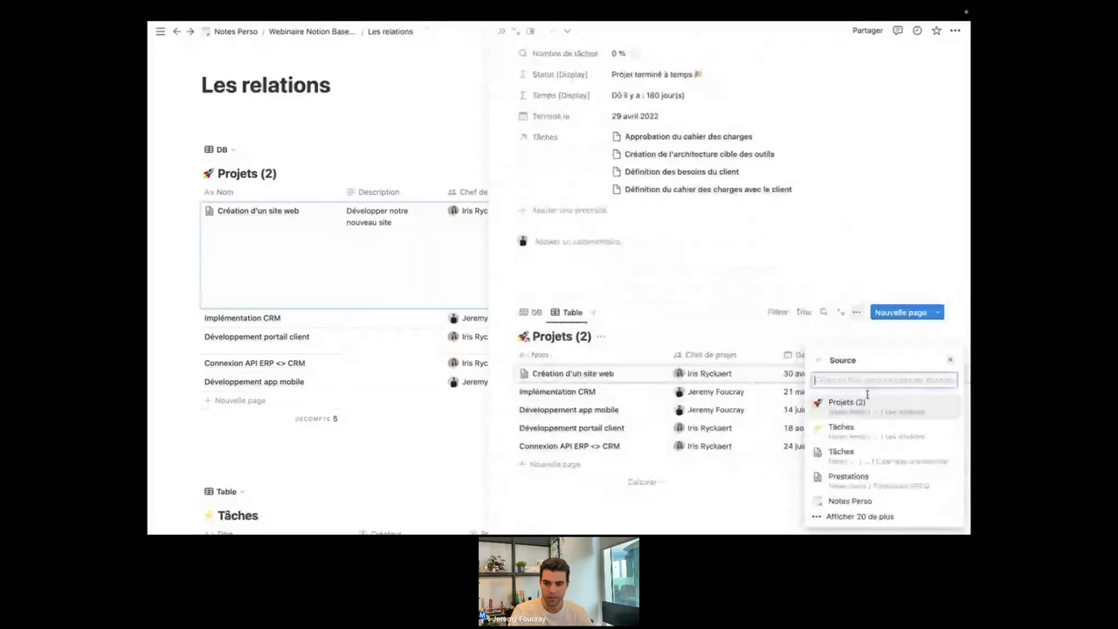
{"action": "left_click", "coordinate": [864, 426]}
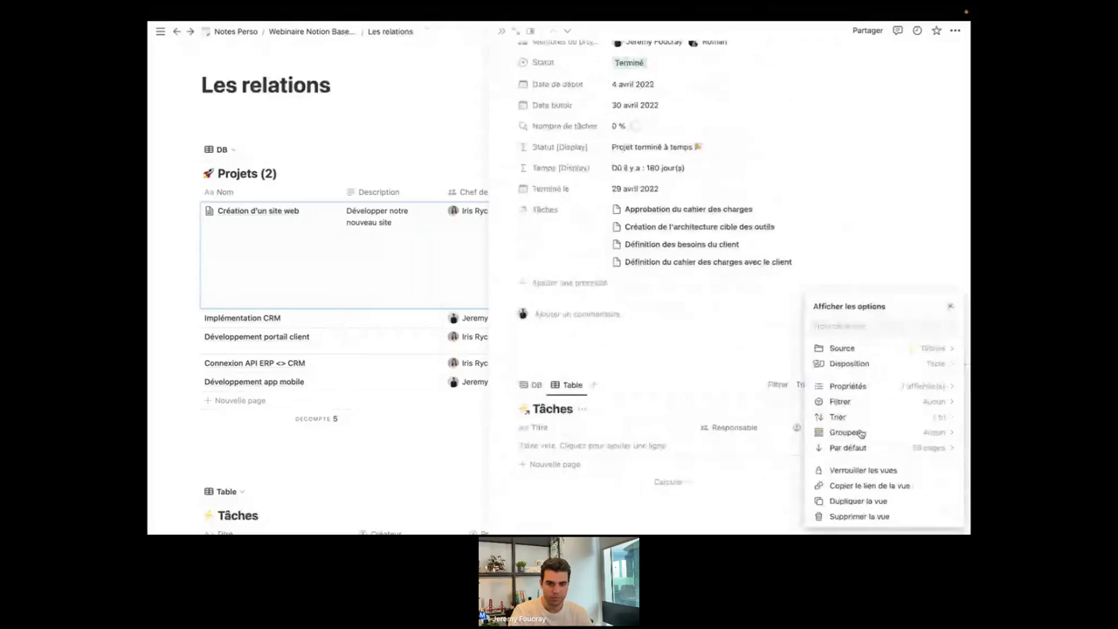
Delete the leftover Projets view from the linked database.
{"action": "left_click", "coordinate": [533, 312]}
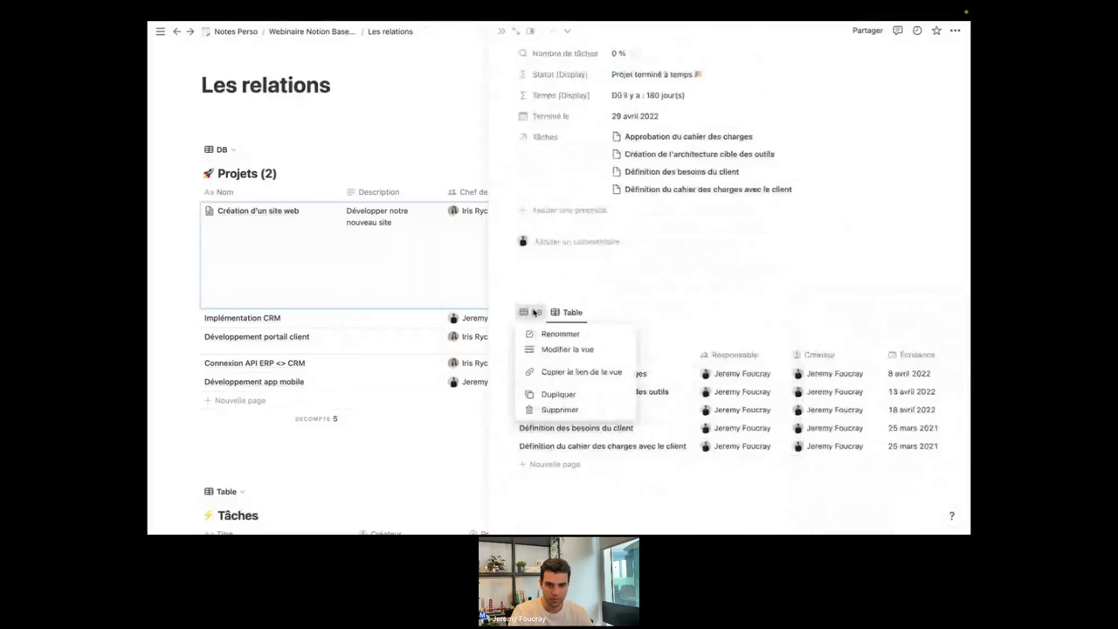
{"action": "left_click", "coordinate": [559, 410]}
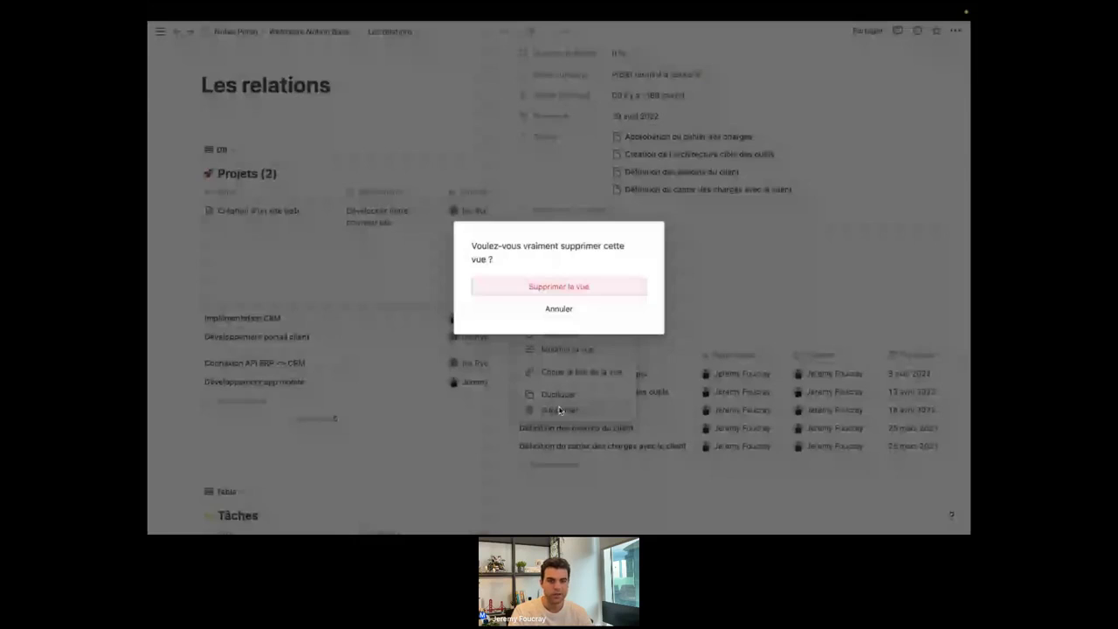
{"action": "key", "text": "Return"}
{"action": "scroll", "coordinate": [551, 250], "scroll_direction": "up", "scroll_amount": 2}
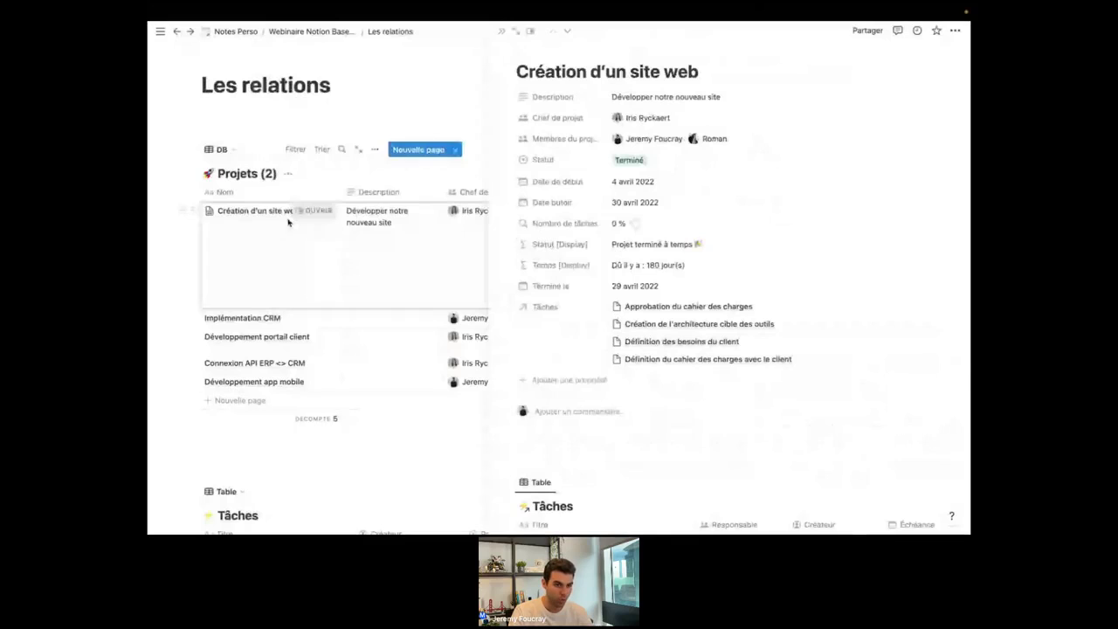
{"action": "scroll", "coordinate": [693, 331], "scroll_direction": "down", "scroll_amount": 1}
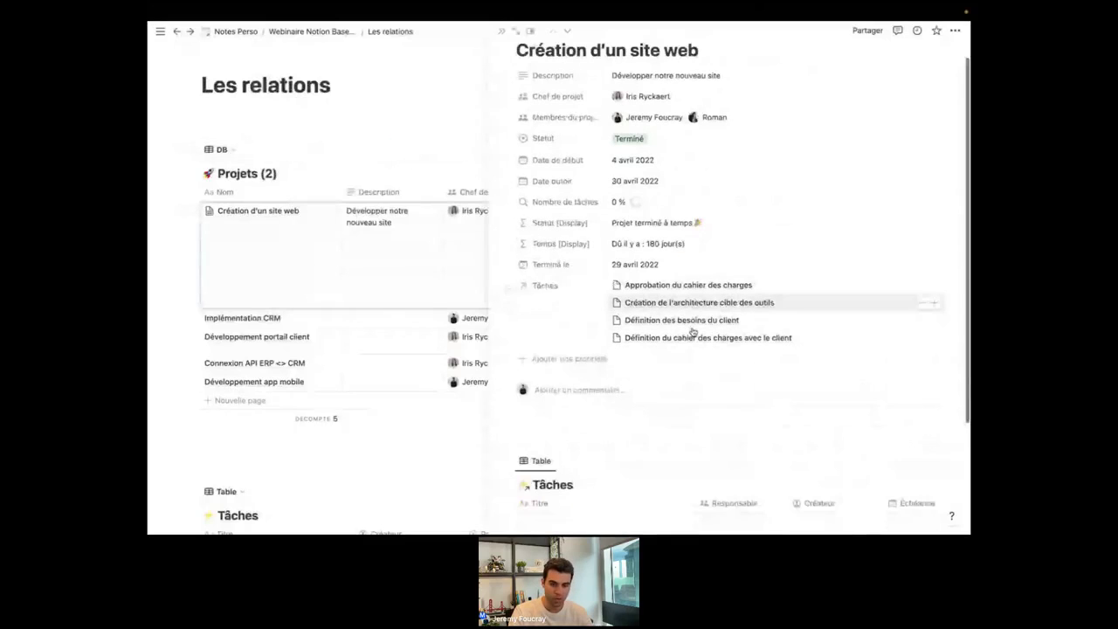
{"action": "scroll", "coordinate": [576, 293], "scroll_direction": "down", "scroll_amount": 3}
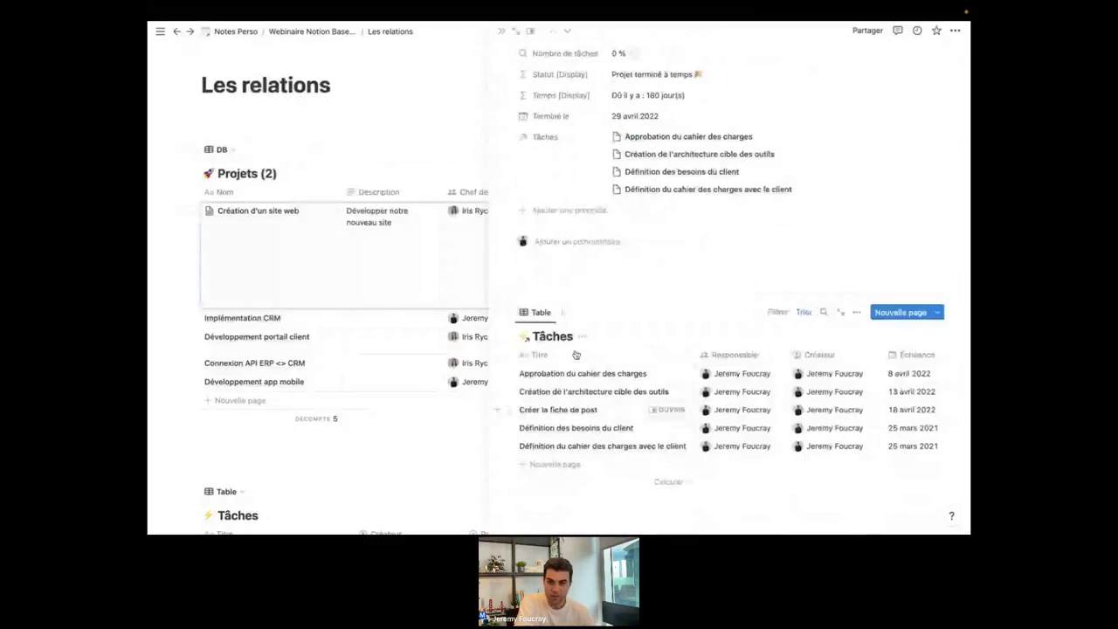
Filter the Tâches table on Projet: Création d'un site web.
{"action": "left_click", "coordinate": [774, 313]}
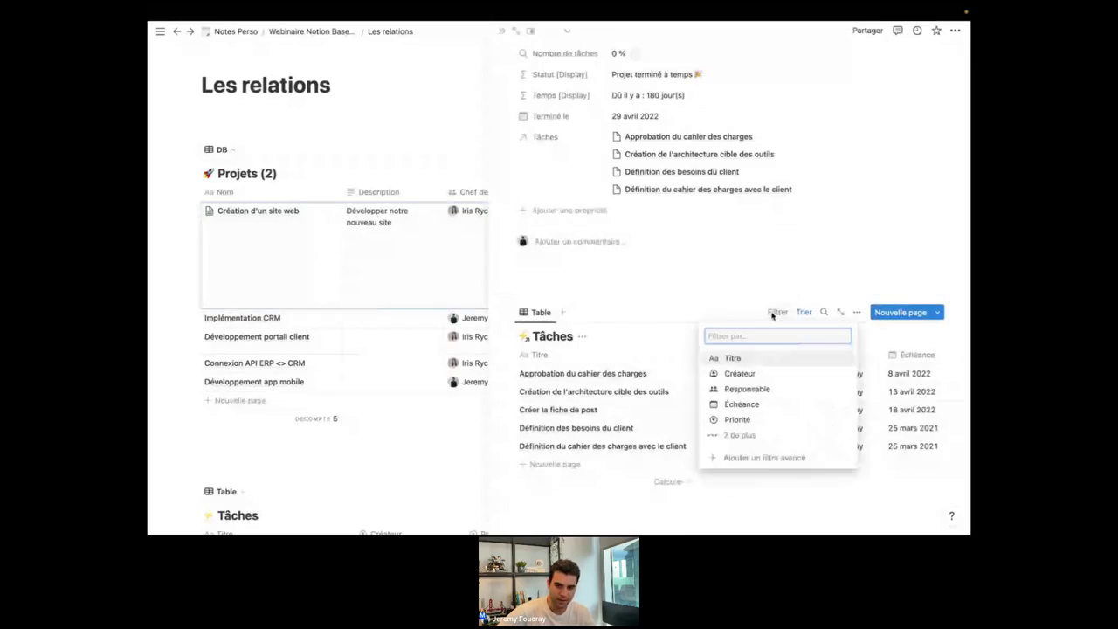
{"action": "left_click", "coordinate": [740, 436]}
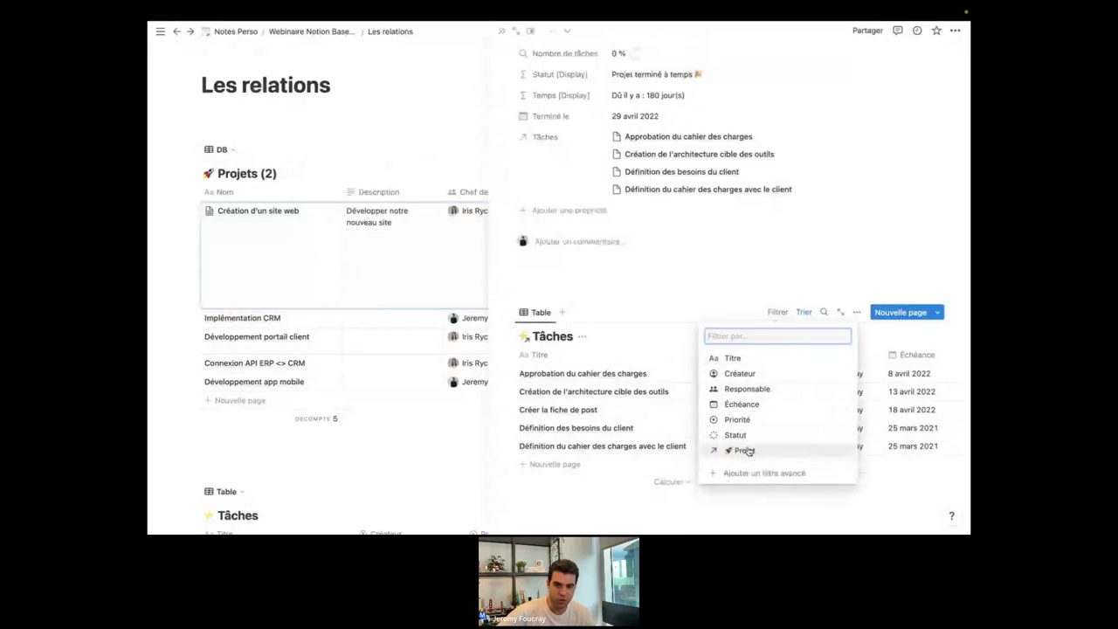
{"action": "left_click", "coordinate": [744, 451]}
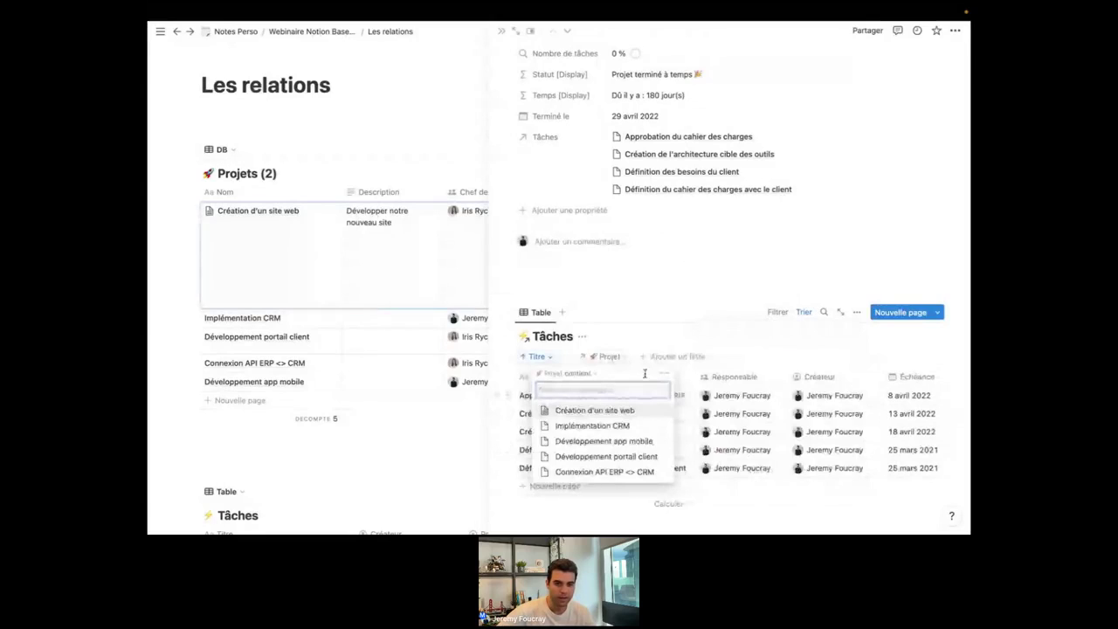
{"action": "left_click", "coordinate": [599, 414]}
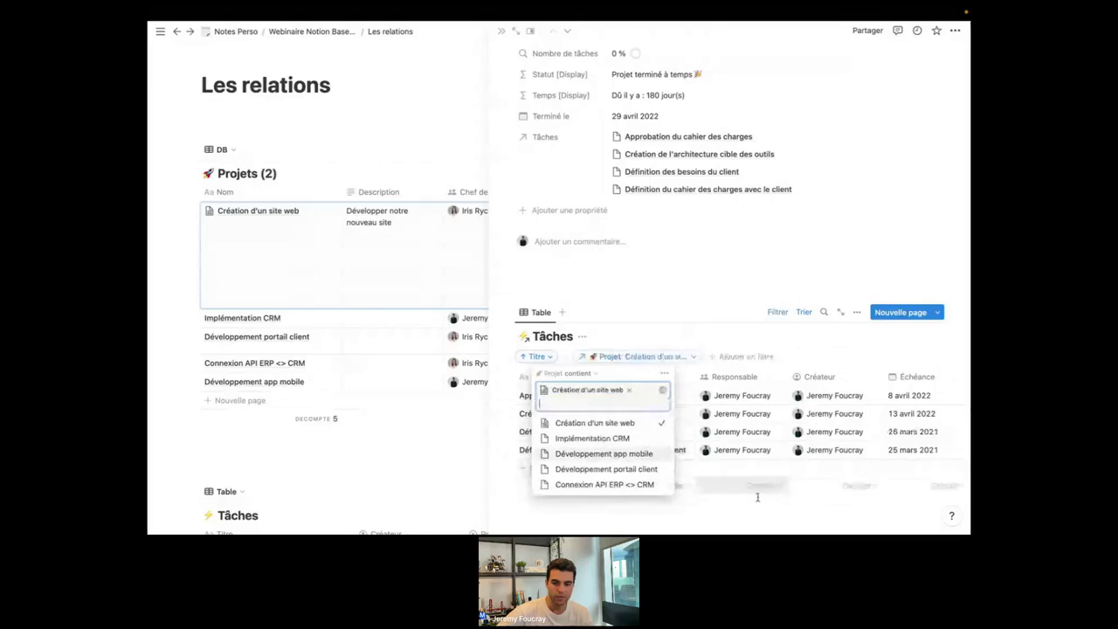
{"action": "key", "text": "Escape"}
{"action": "scroll", "coordinate": [634, 458], "scroll_direction": "down", "scroll_amount": 1}
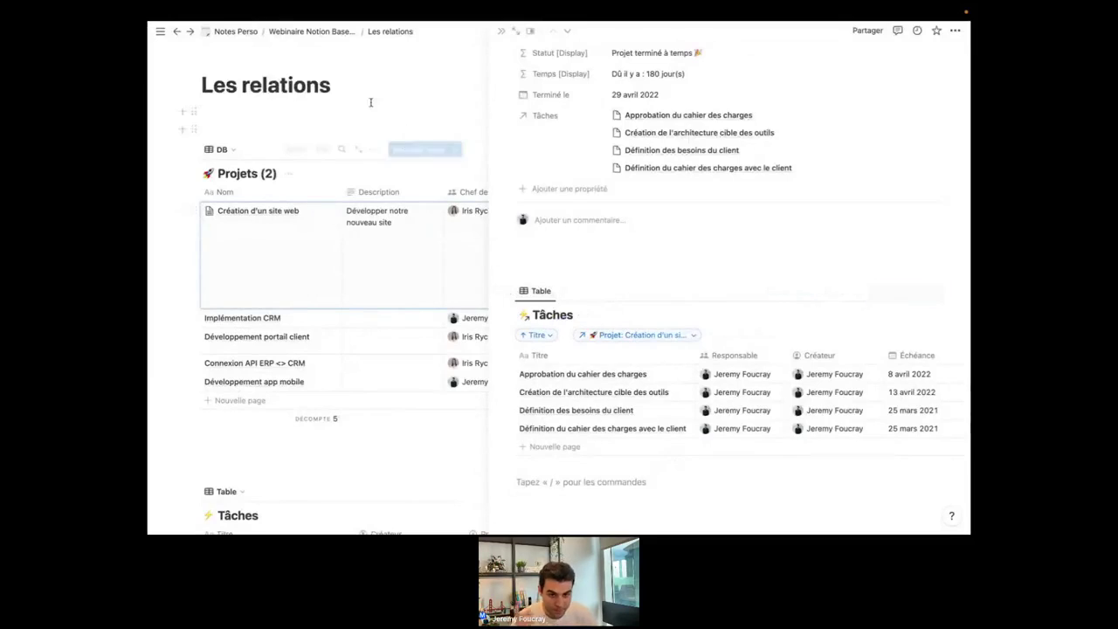
Copy the Tâches table's link and close the Création d'un site web page.
{"action": "left_click", "coordinate": [508, 293]}
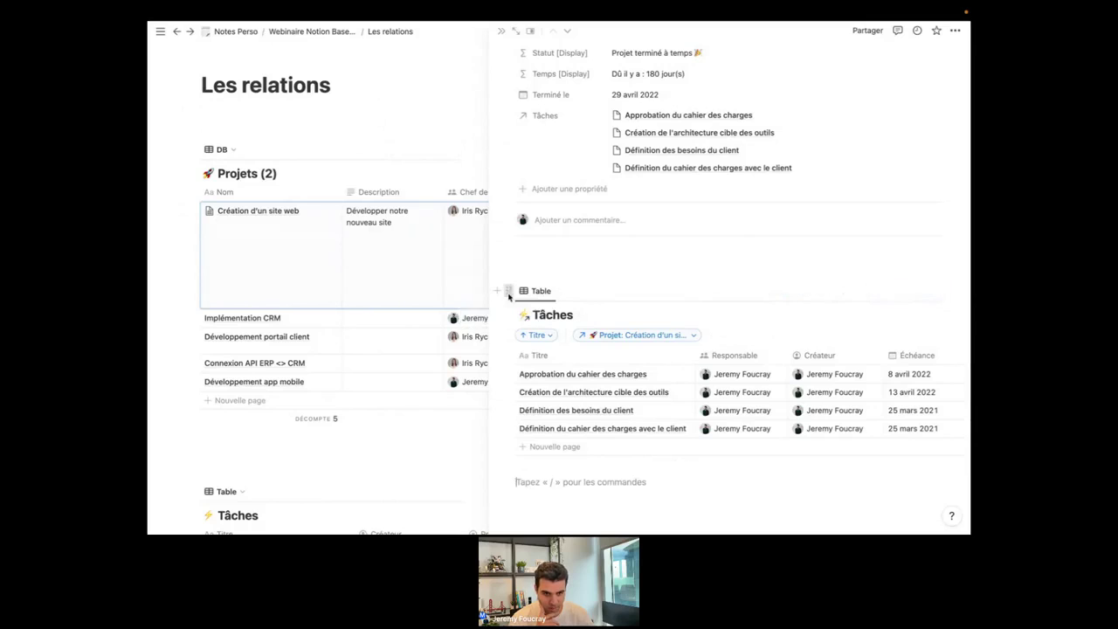
{"action": "left_click", "coordinate": [435, 245]}
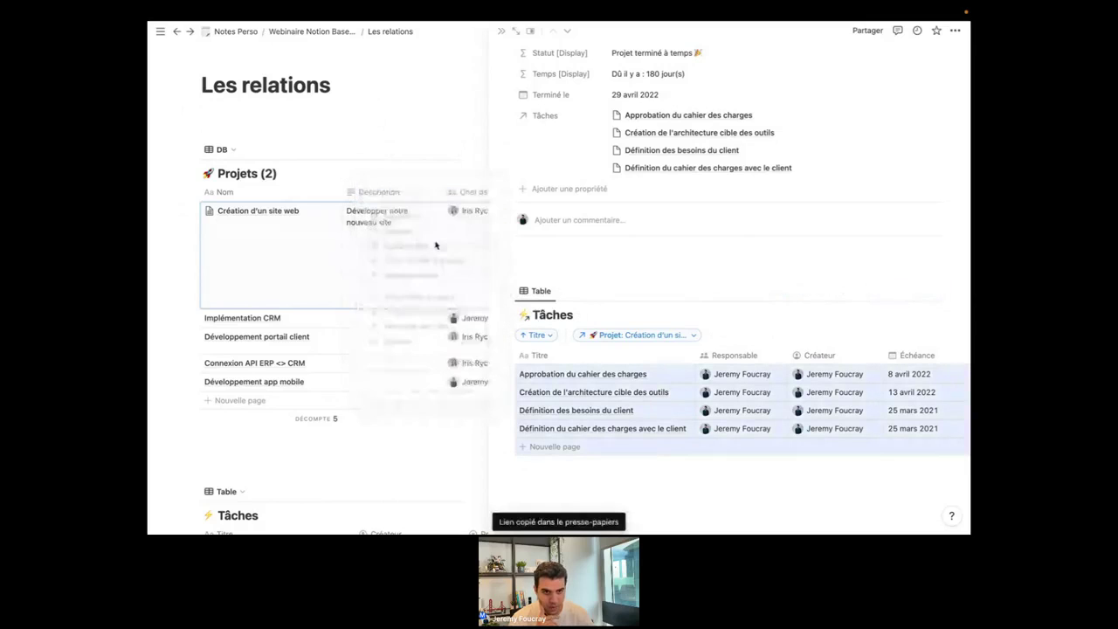
{"action": "left_click", "coordinate": [361, 113]}
{"action": "scroll", "coordinate": [361, 116], "scroll_direction": "down", "scroll_amount": 4}
{"action": "scroll", "coordinate": [361, 116], "scroll_direction": "up", "scroll_amount": 3}
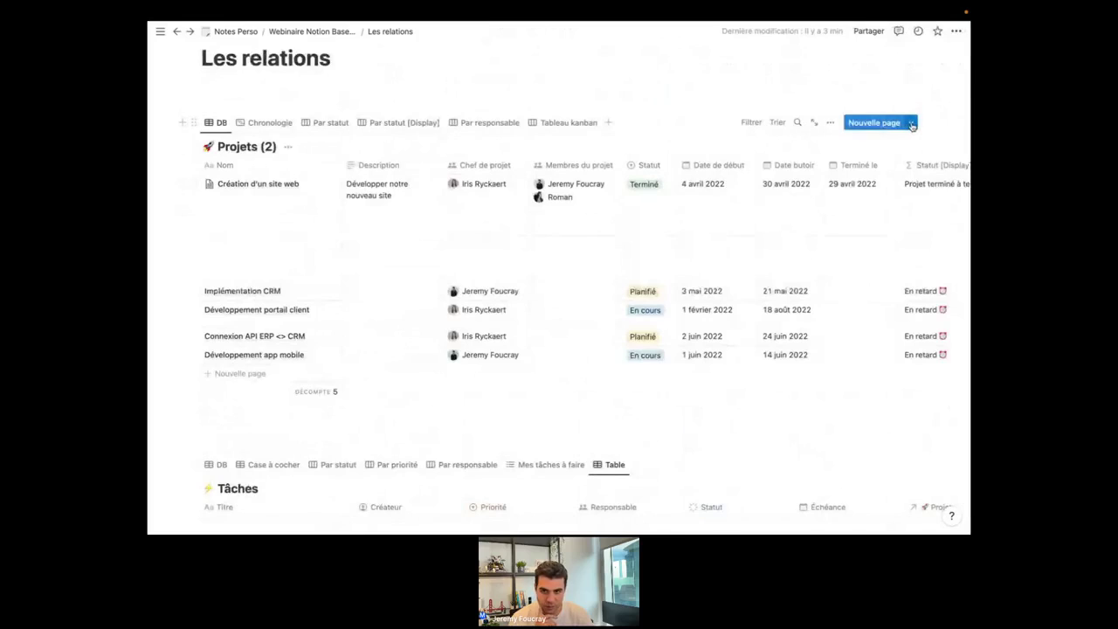
Create a new Projets template titled 'Nouveau projet'.
{"action": "left_click", "coordinate": [911, 124]}
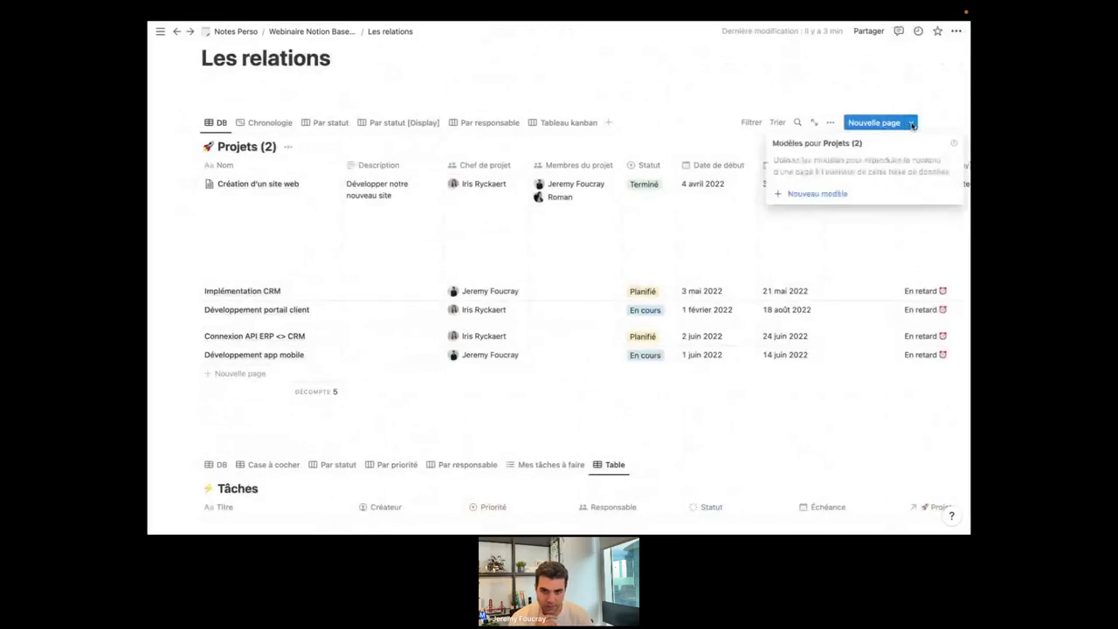
{"action": "left_click", "coordinate": [811, 195]}
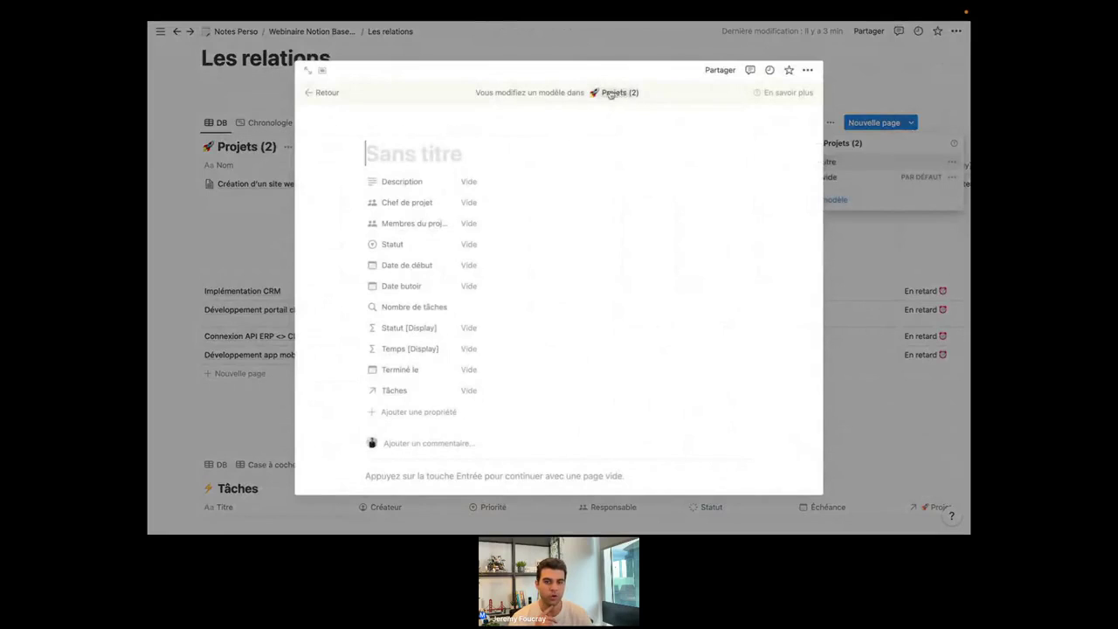
{"action": "scroll", "coordinate": [533, 355], "scroll_direction": "down", "scroll_amount": 1}
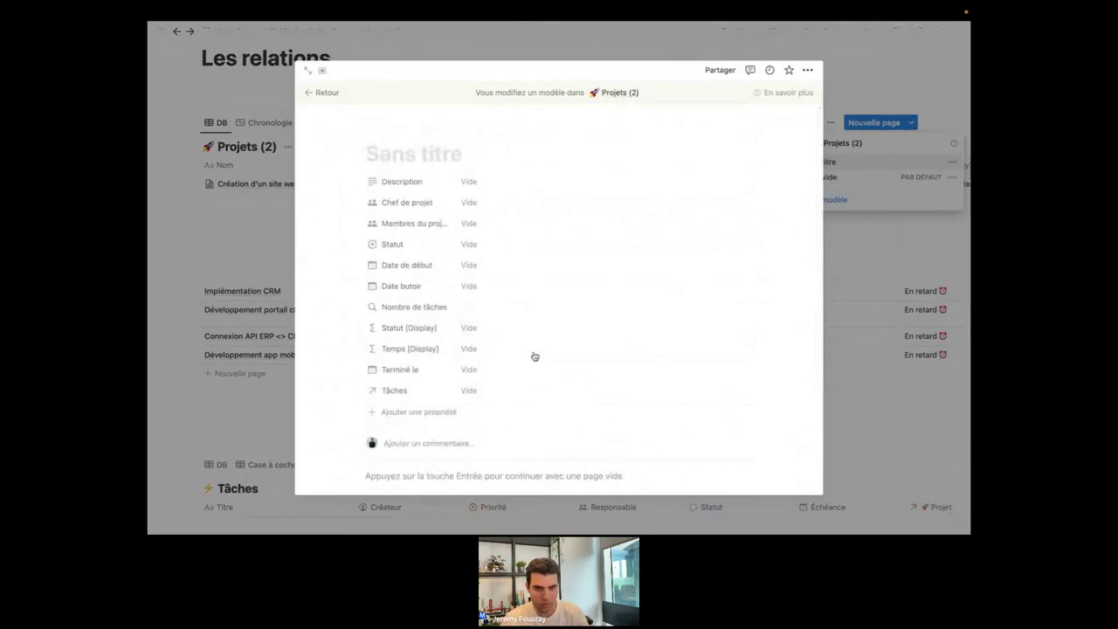
{"action": "type", "text": "T"}
{"action": "key", "text": "BackSpace"}
{"action": "type", "text": "Nov"}
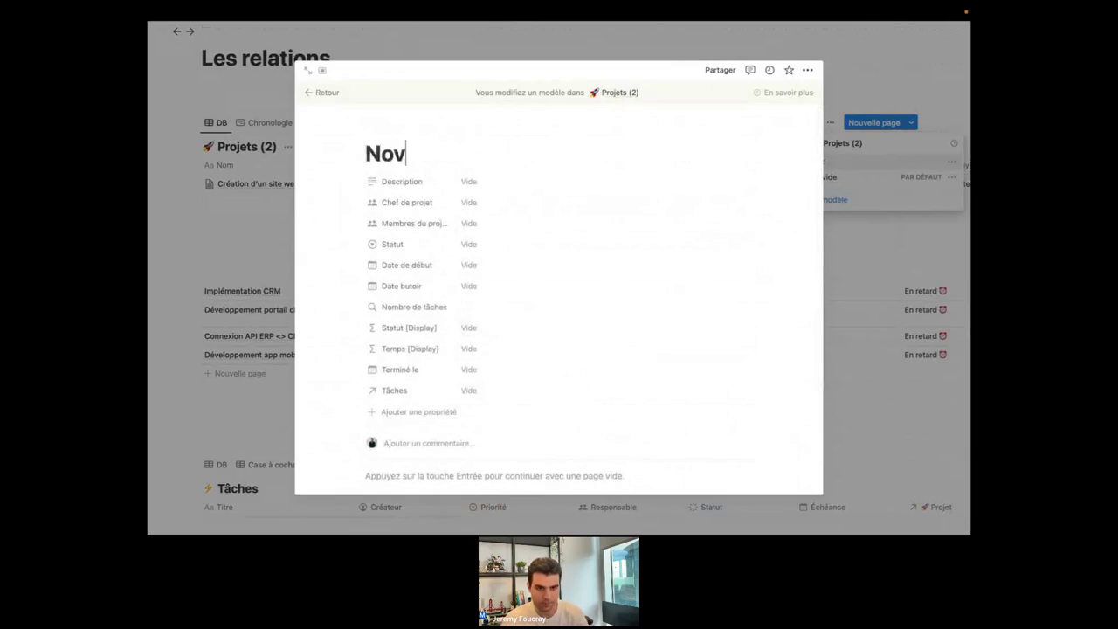
{"action": "key", "text": "BackSpace"}
{"action": "type", "text": "uveau "}
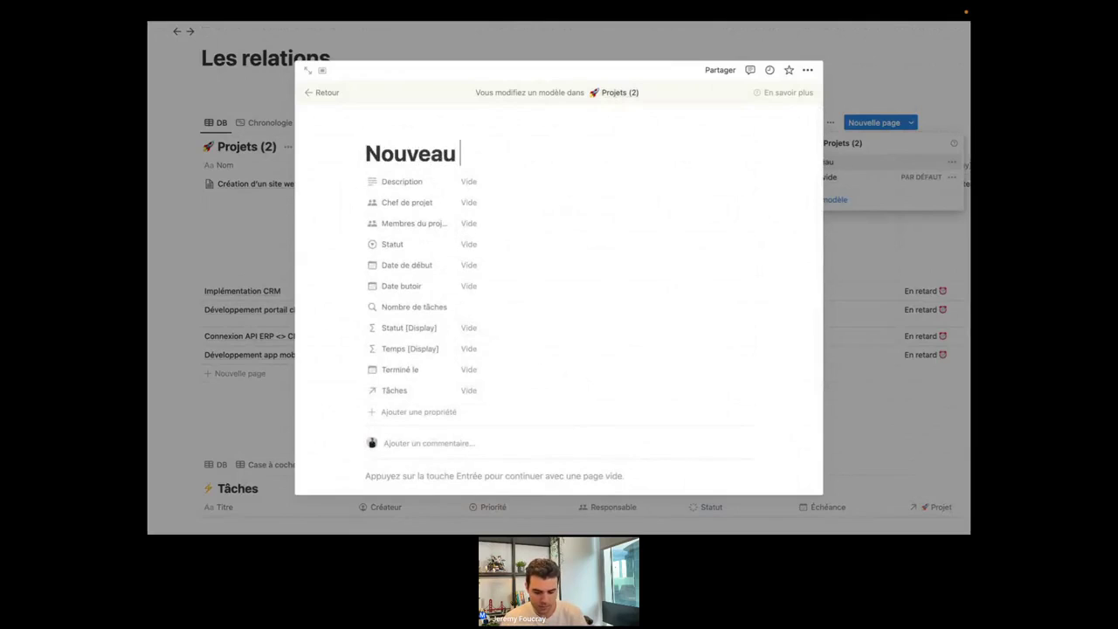
{"action": "type", "text": "projet"}
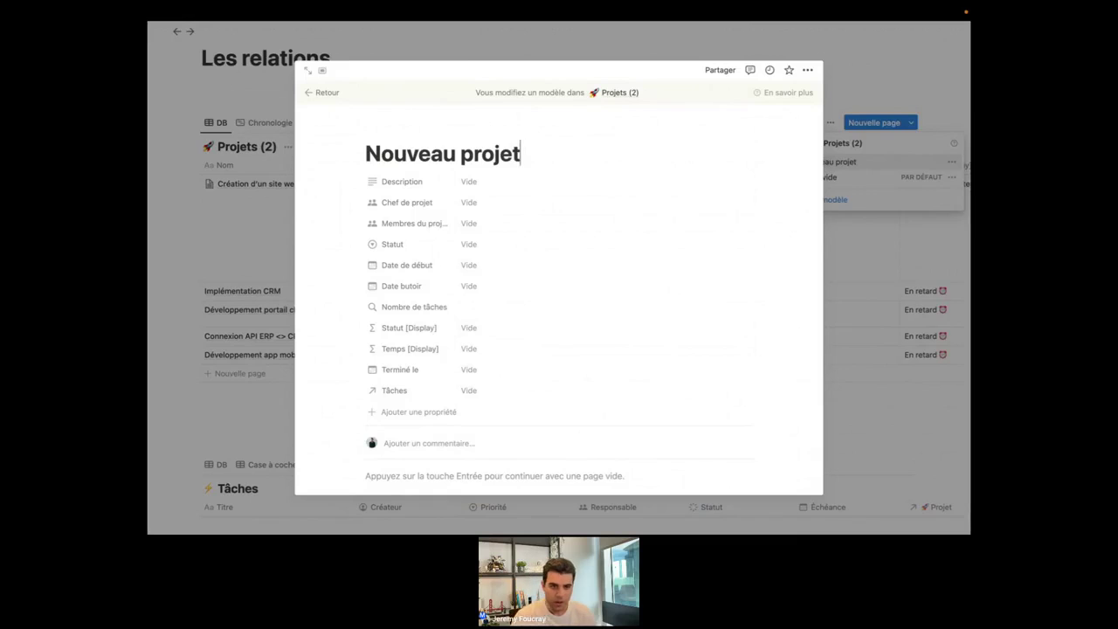
{"action": "scroll", "coordinate": [552, 414], "scroll_direction": "down", "scroll_amount": 3}
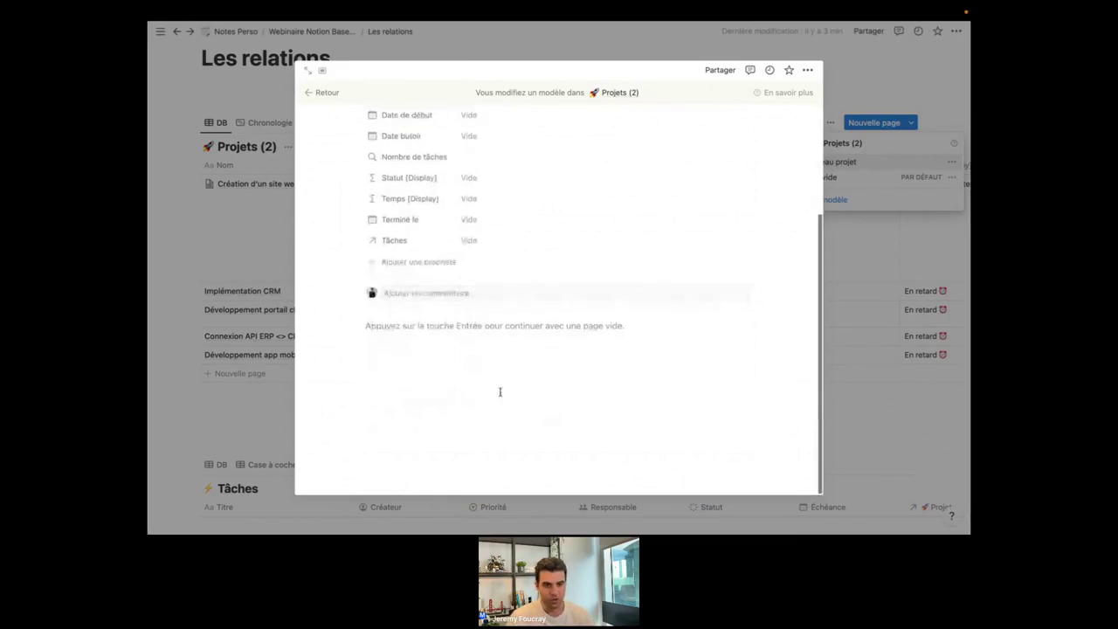
{"action": "scroll", "coordinate": [489, 358], "scroll_direction": "up", "scroll_amount": 4}
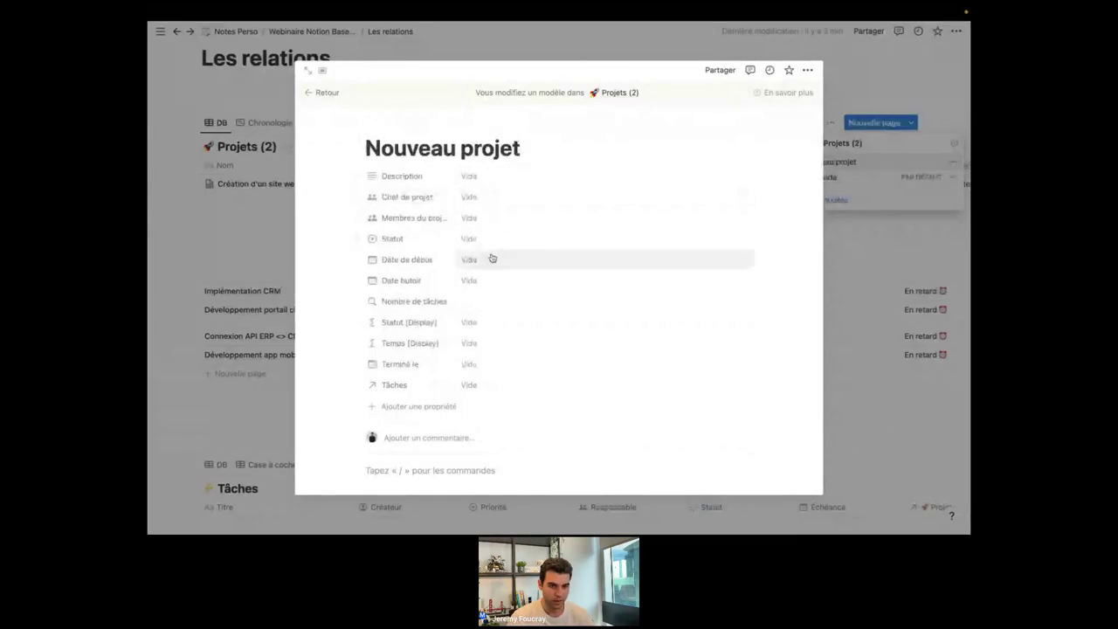
{"action": "scroll", "coordinate": [486, 271], "scroll_direction": "down", "scroll_amount": 1}
Preset the template's Statut to Planifié.
{"action": "left_click", "coordinate": [483, 225]}
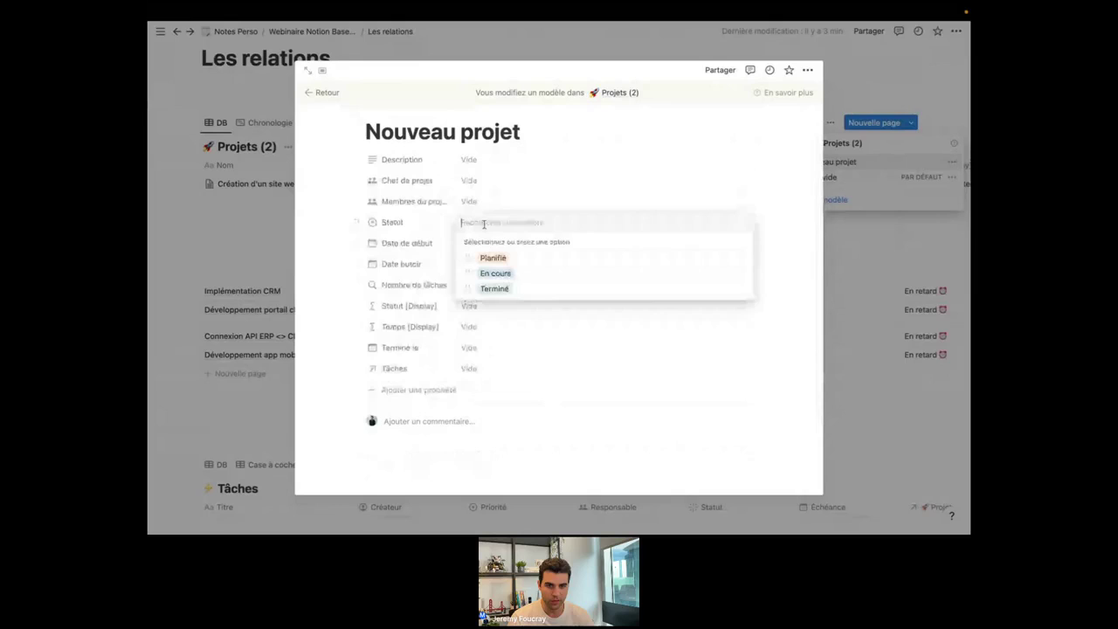
{"action": "left_click", "coordinate": [511, 258]}
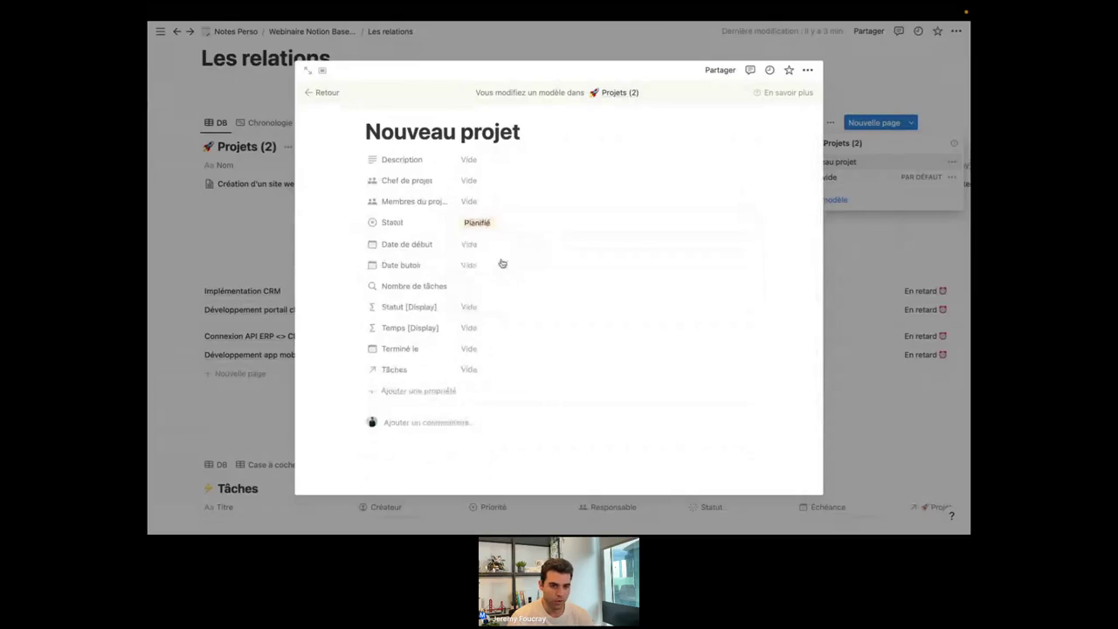
{"action": "scroll", "coordinate": [500, 269], "scroll_direction": "down", "scroll_amount": 1}
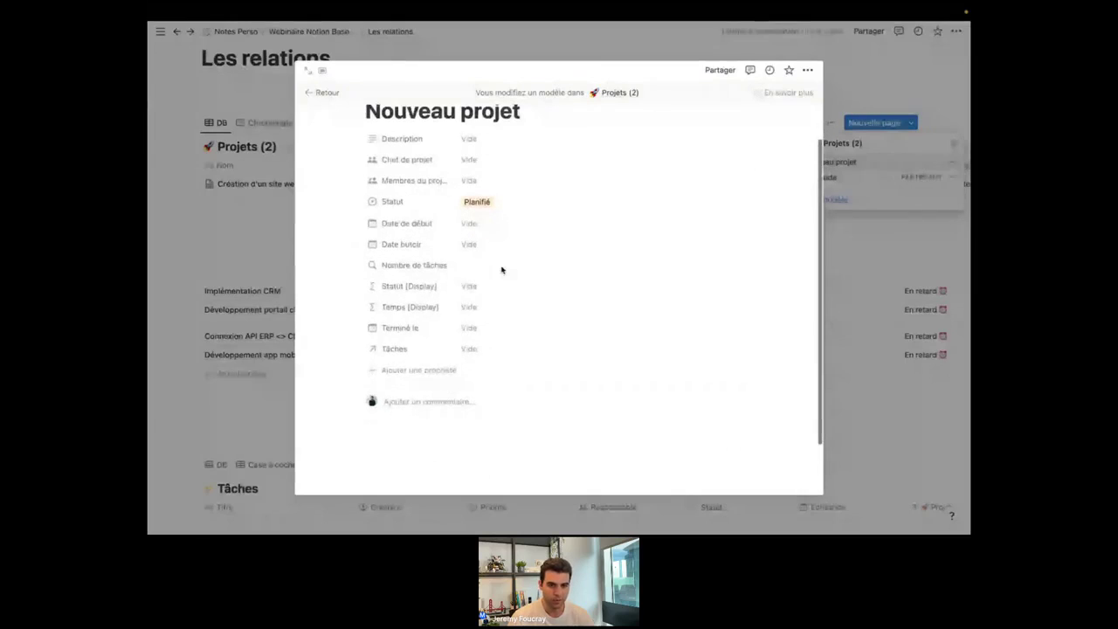
{"action": "scroll", "coordinate": [502, 270], "scroll_direction": "down", "scroll_amount": 3}
{"action": "left_click", "coordinate": [437, 391]}
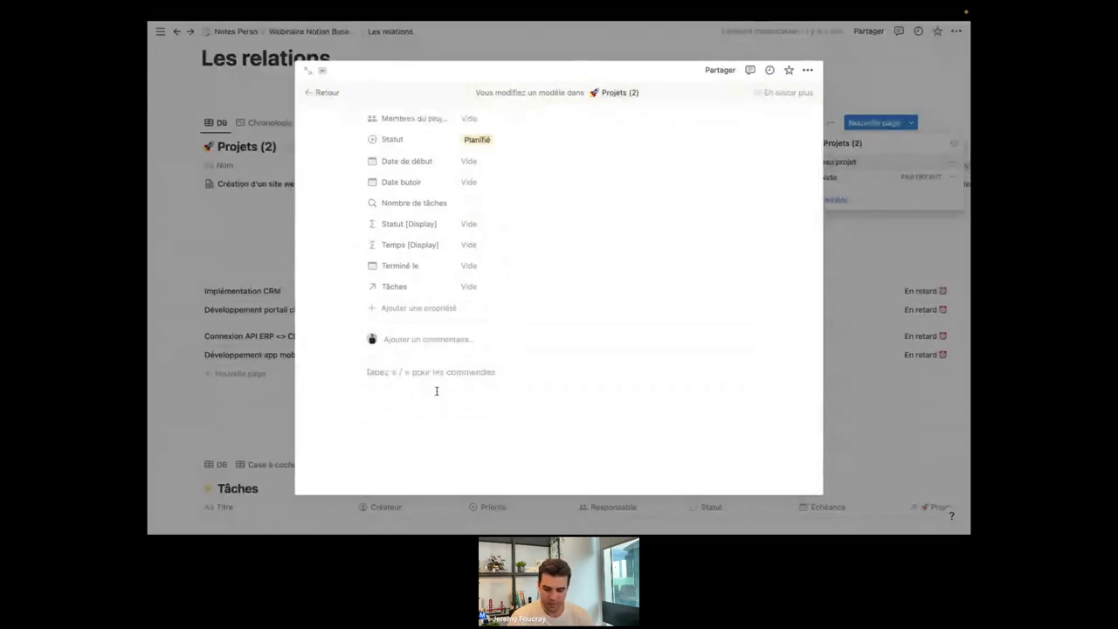
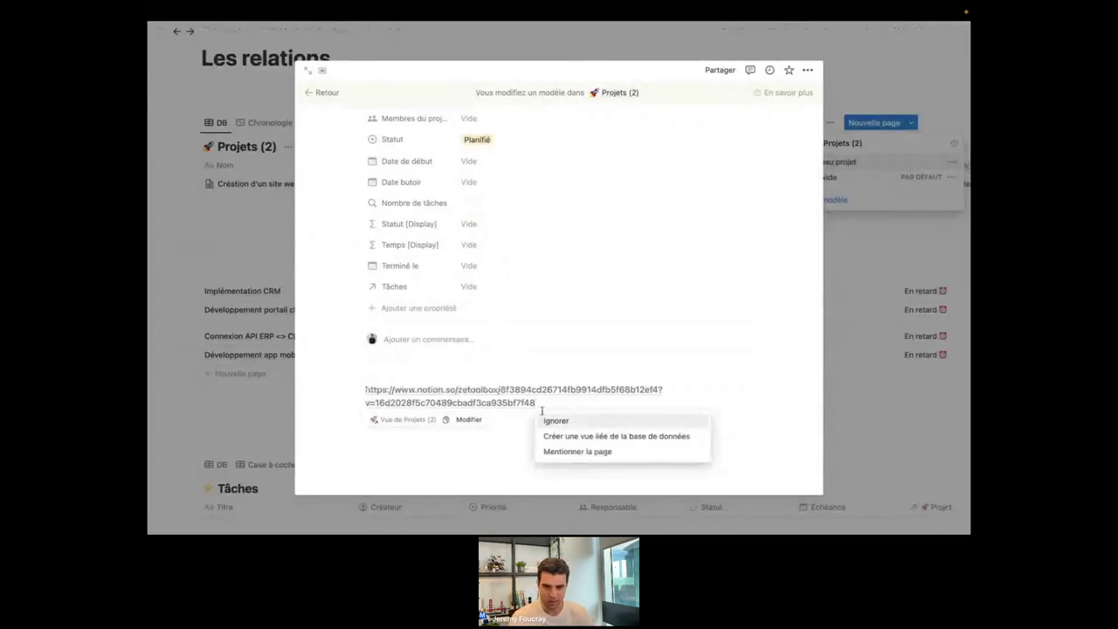
Paste the Tâches link into the template body as a linked copy of its Table view.
{"action": "left_click", "coordinate": [575, 436]}
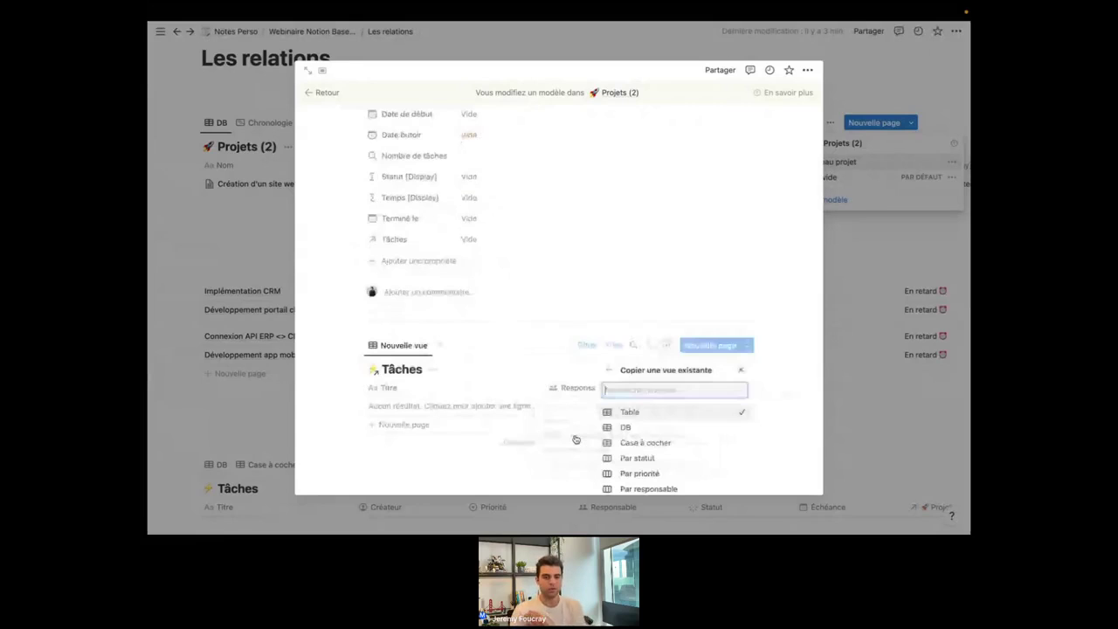
{"action": "left_click", "coordinate": [495, 323]}
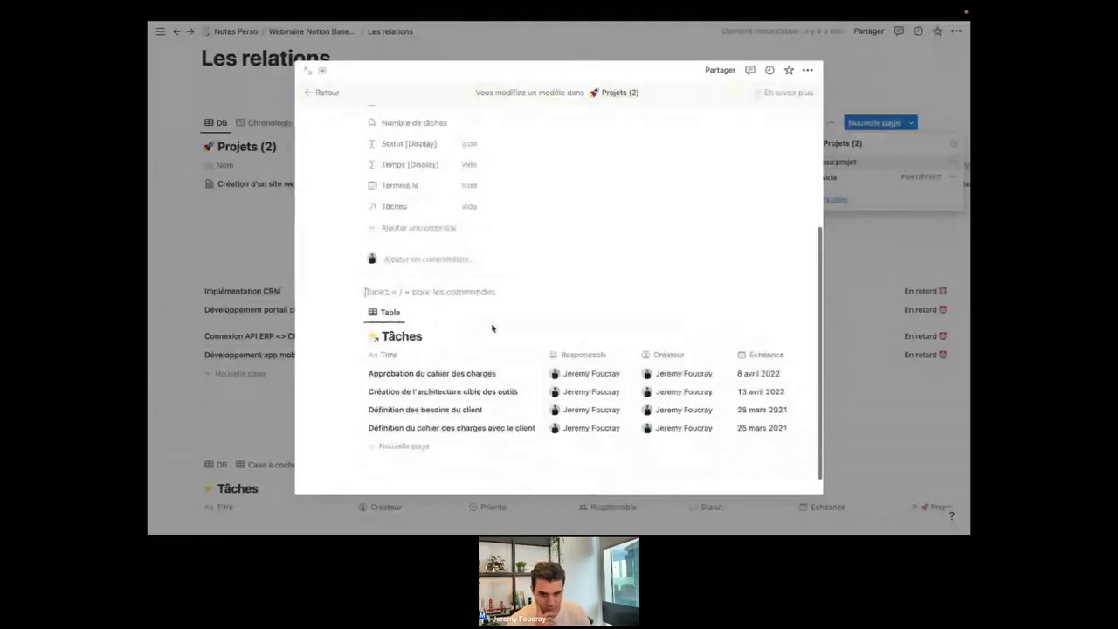
{"action": "scroll", "coordinate": [533, 321], "scroll_direction": "down", "scroll_amount": 1}
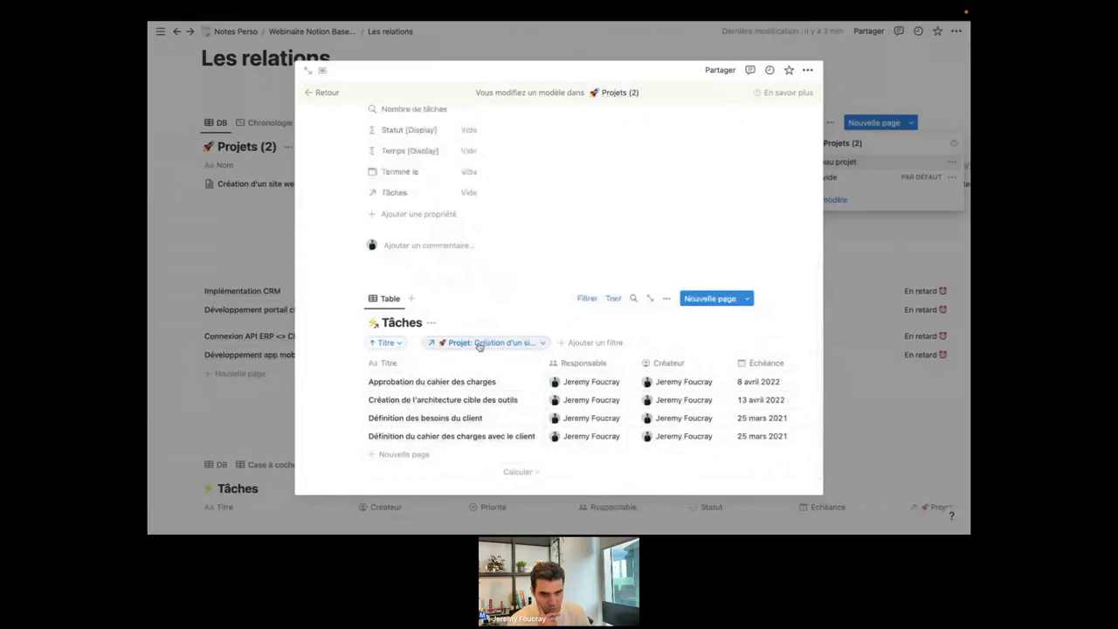
Remove Création d'un site web from the table's Projet filter.
{"action": "left_click", "coordinate": [485, 342]}
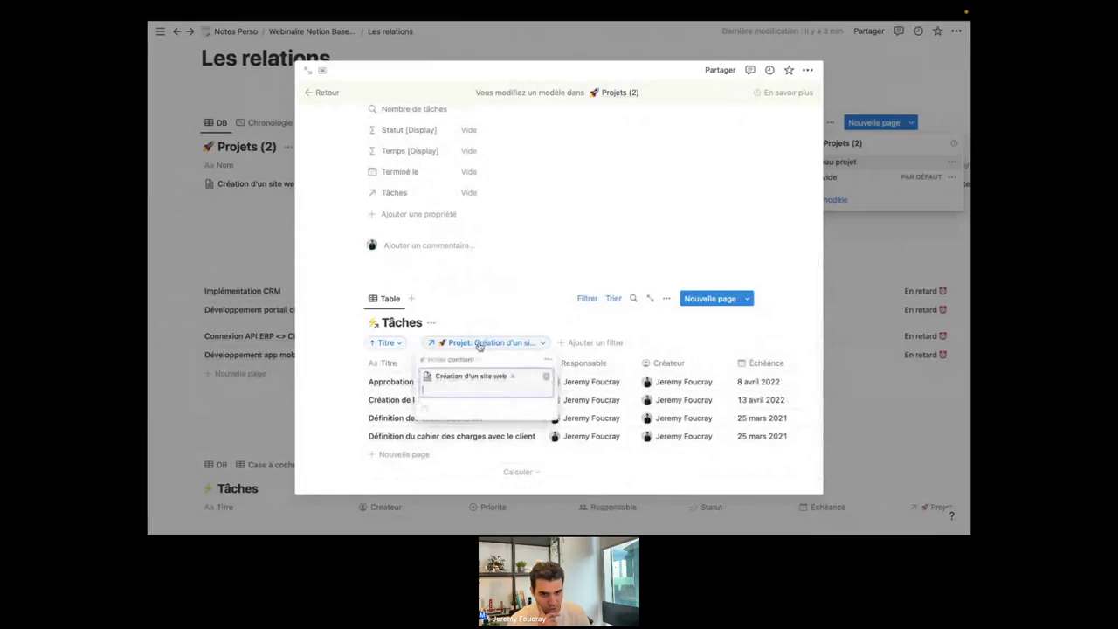
{"action": "left_click", "coordinate": [512, 378]}
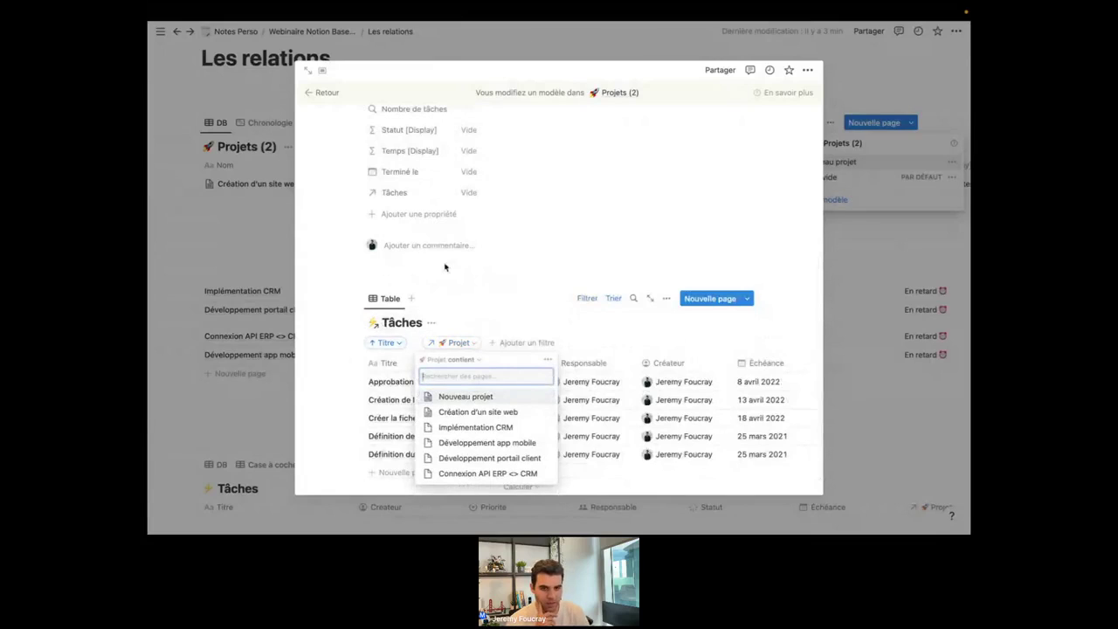
{"action": "scroll", "coordinate": [445, 267], "scroll_direction": "up", "scroll_amount": 5}
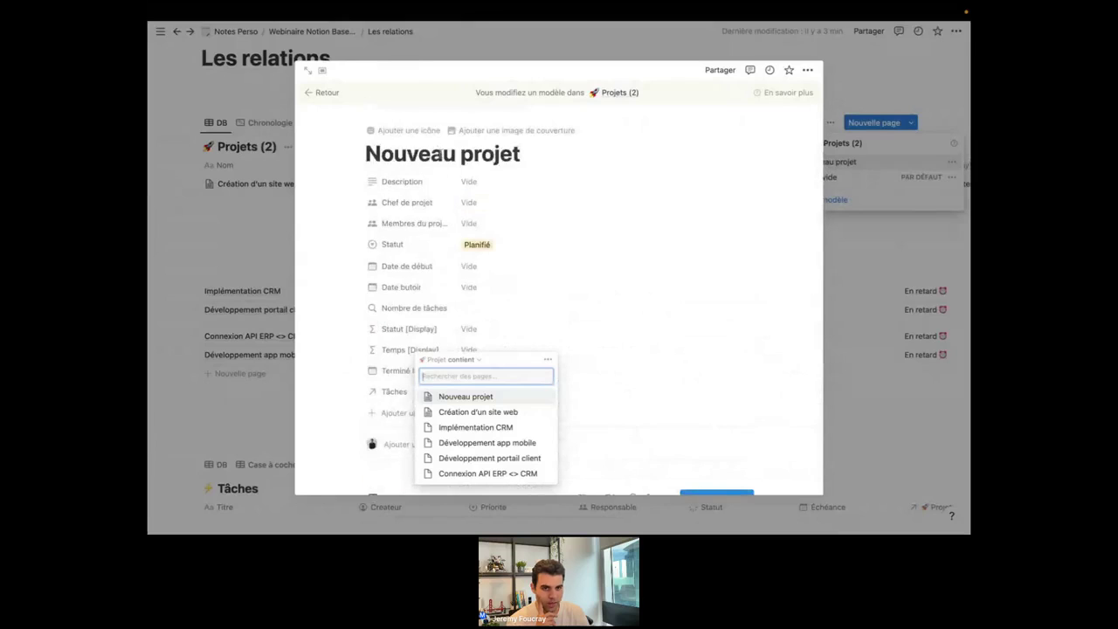
{"action": "scroll", "coordinate": [440, 154], "scroll_direction": "down", "scroll_amount": 5}
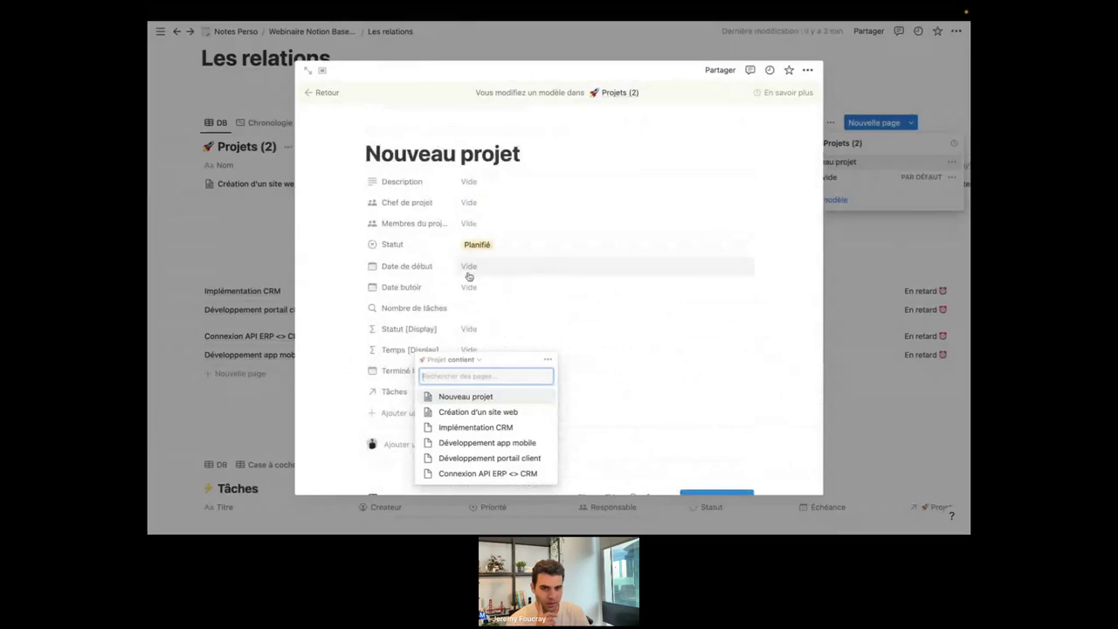
Set the Projet filter to Nouveau projet.
{"action": "left_click", "coordinate": [466, 398]}
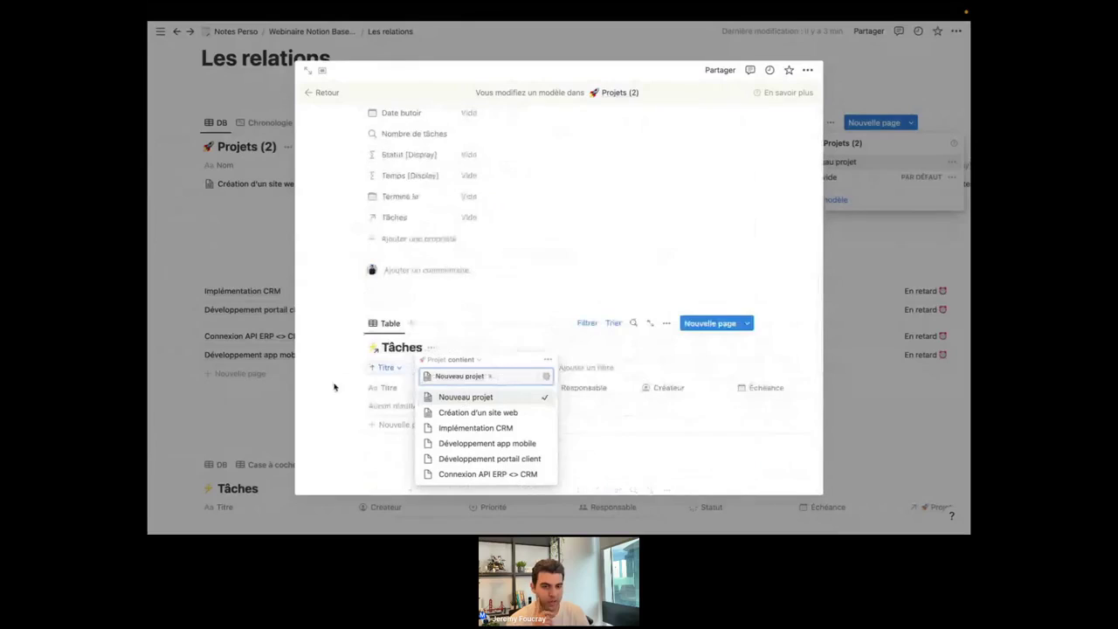
{"action": "left_click", "coordinate": [333, 387]}
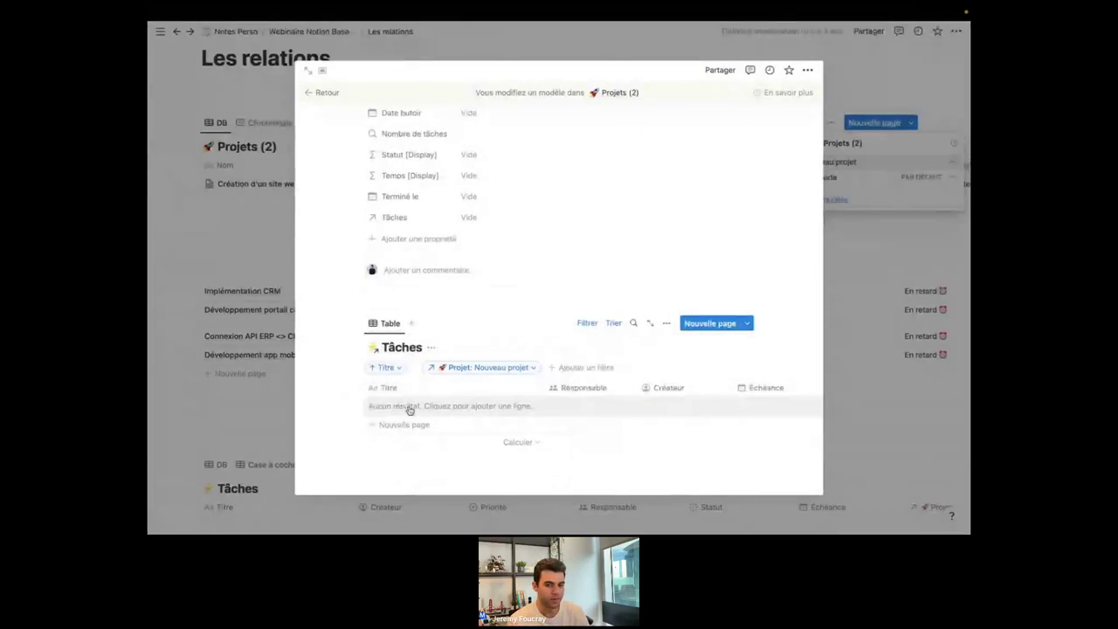
{"action": "scroll", "coordinate": [532, 429], "scroll_direction": "right", "scroll_amount": 2}
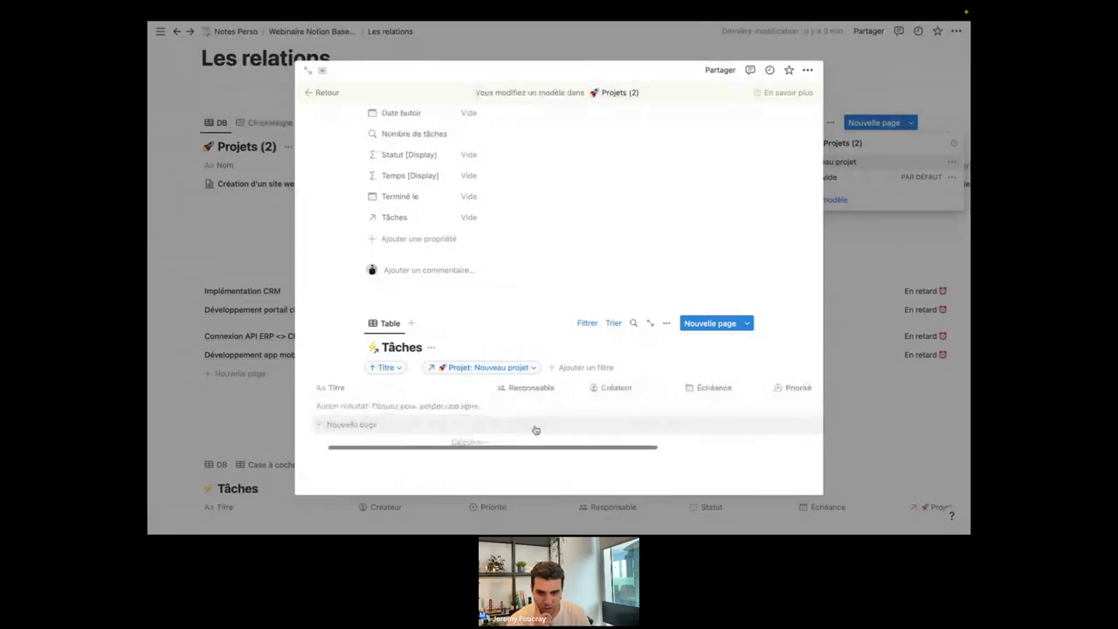
{"action": "scroll", "coordinate": [535, 428], "scroll_direction": "left", "scroll_amount": 2}
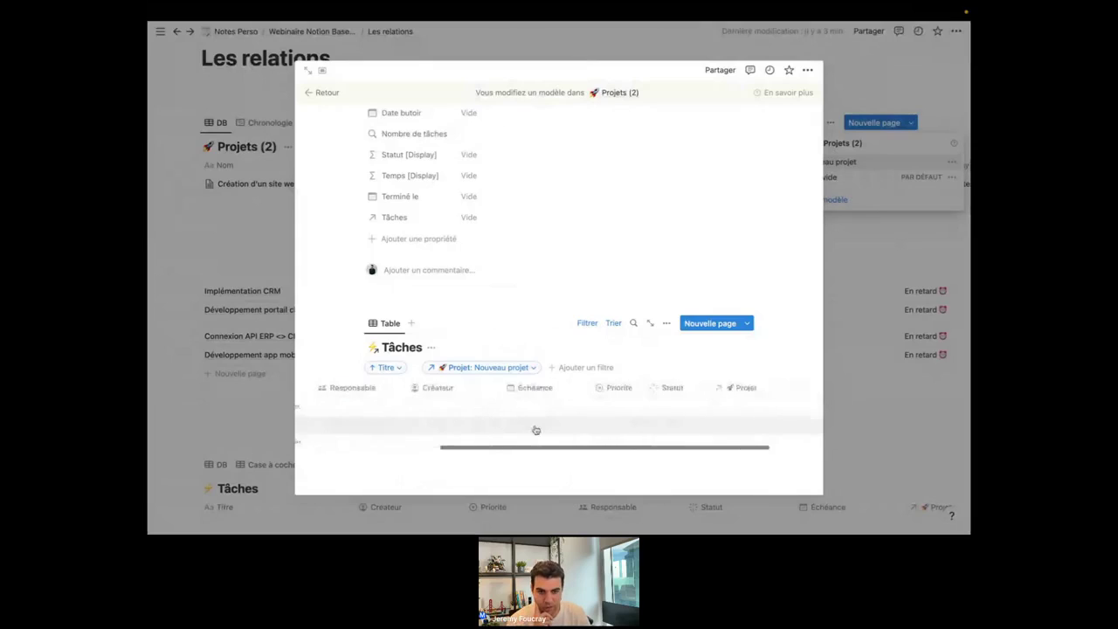
Review the table's property list, then add an empty block below the Tâches table.
{"action": "left_click", "coordinate": [667, 323]}
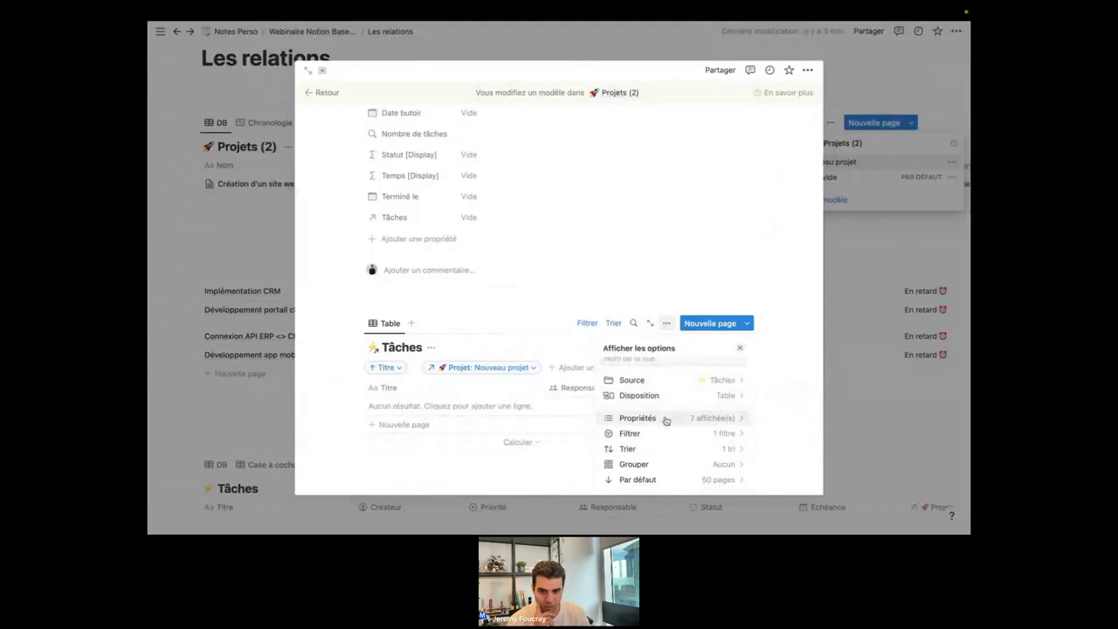
{"action": "left_click", "coordinate": [666, 420]}
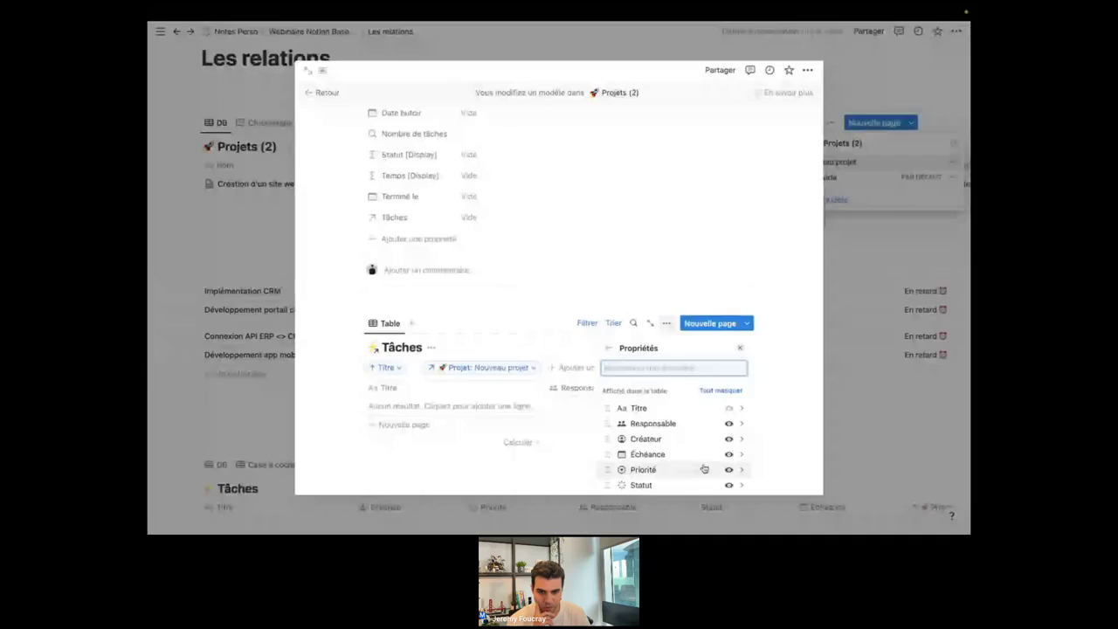
{"action": "left_click", "coordinate": [328, 419]}
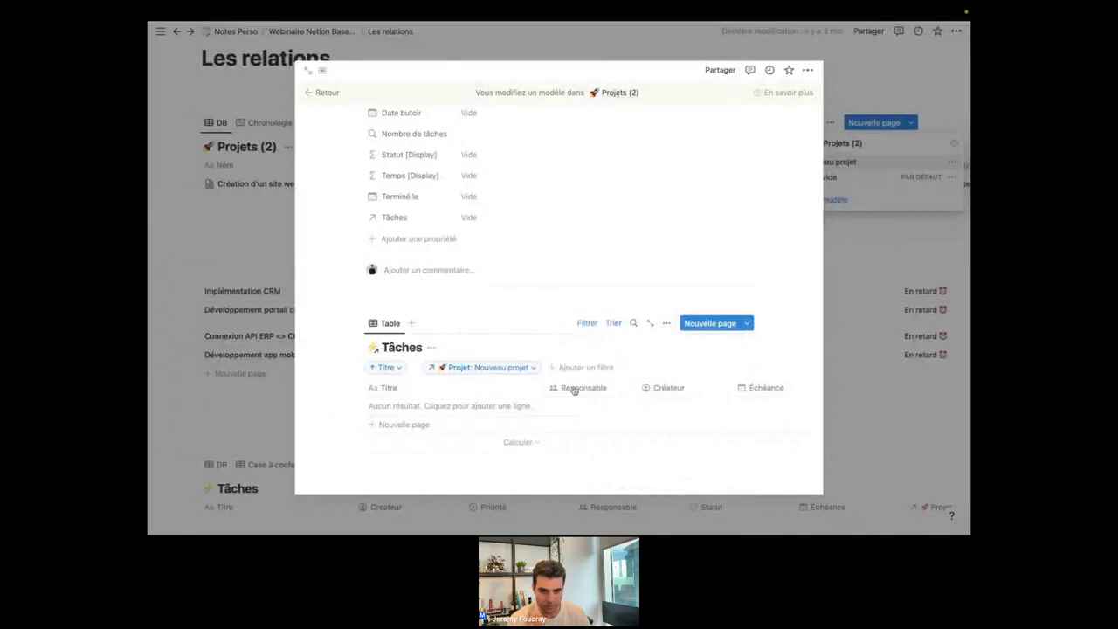
{"action": "left_click", "coordinate": [422, 480]}
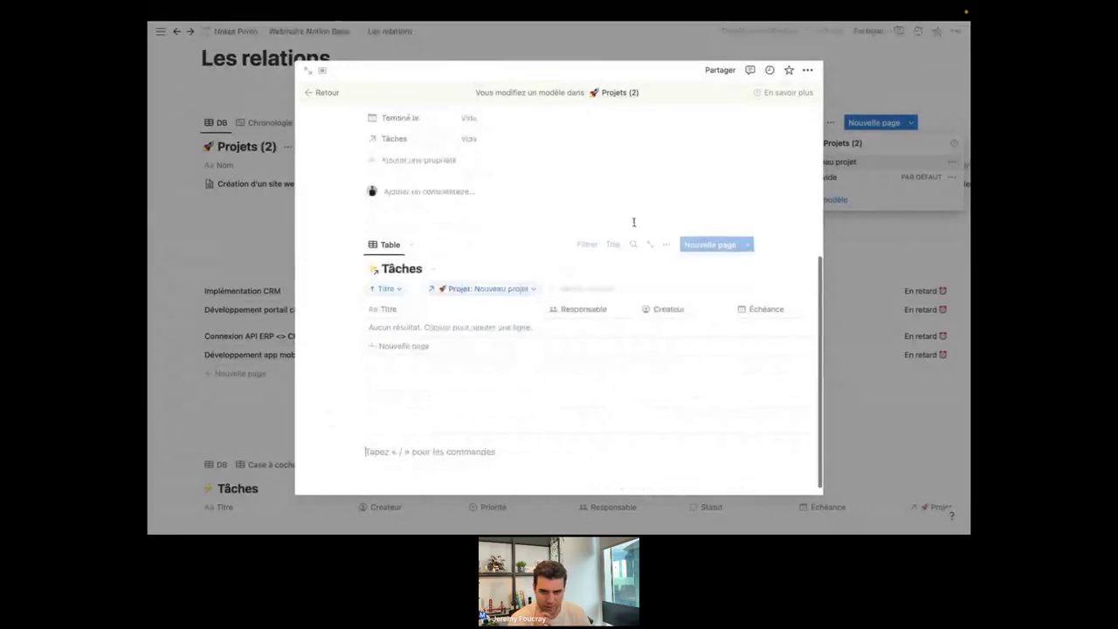
Hide Projet, Priorité and Créateur, keeping Responsable, Échéance and Statut visible.
{"action": "left_click", "coordinate": [666, 235]}
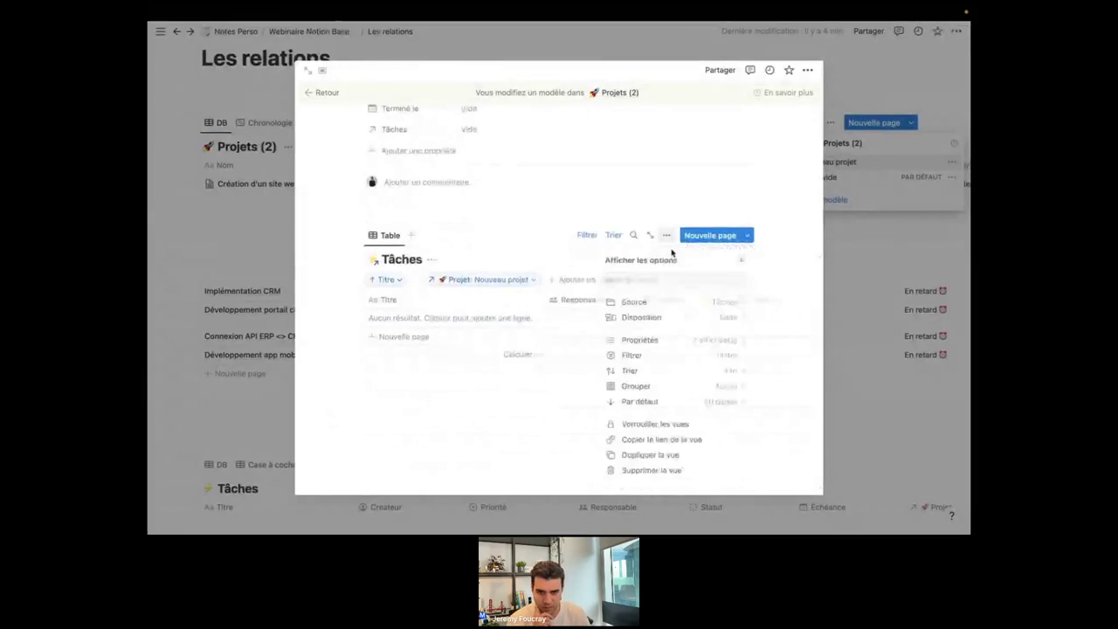
{"action": "left_click", "coordinate": [662, 342]}
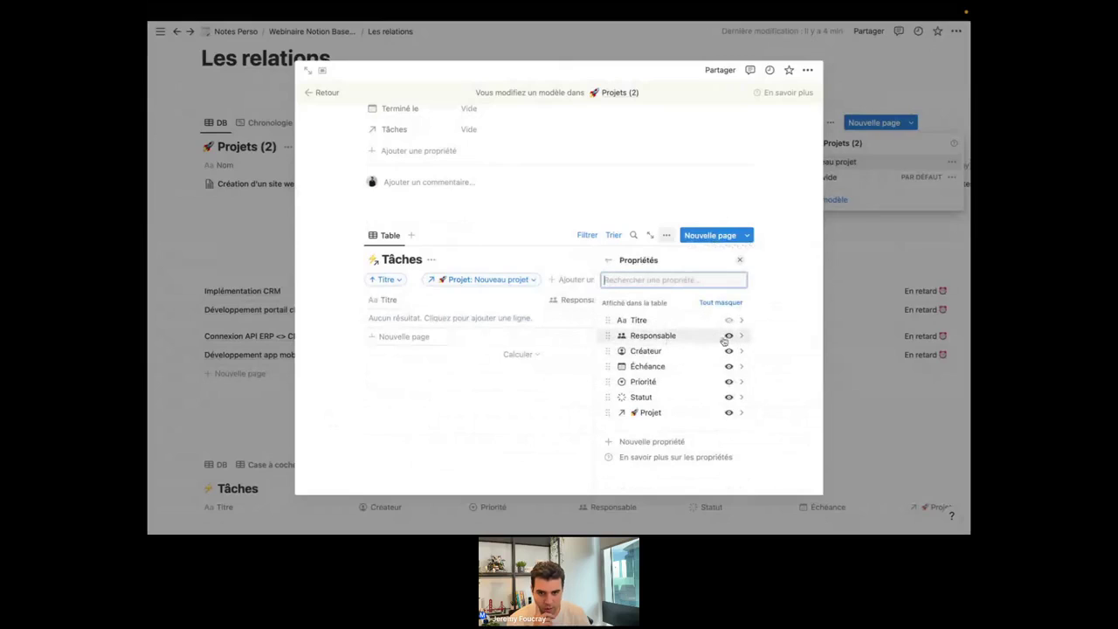
{"action": "left_click", "coordinate": [728, 336]}
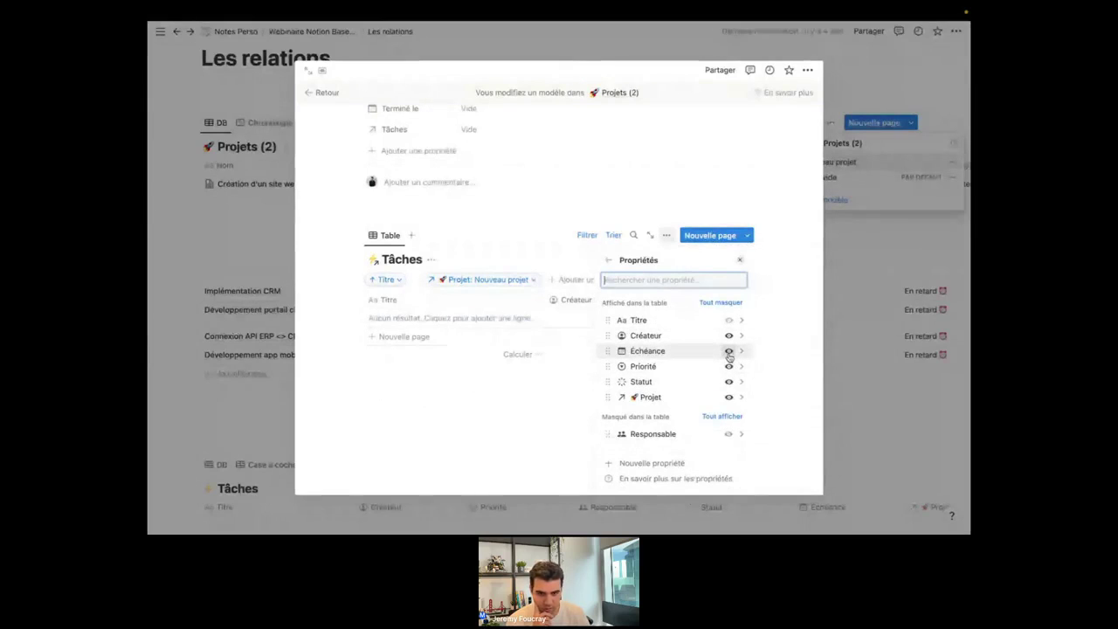
{"action": "left_click", "coordinate": [728, 350]}
{"action": "left_click", "coordinate": [730, 366]}
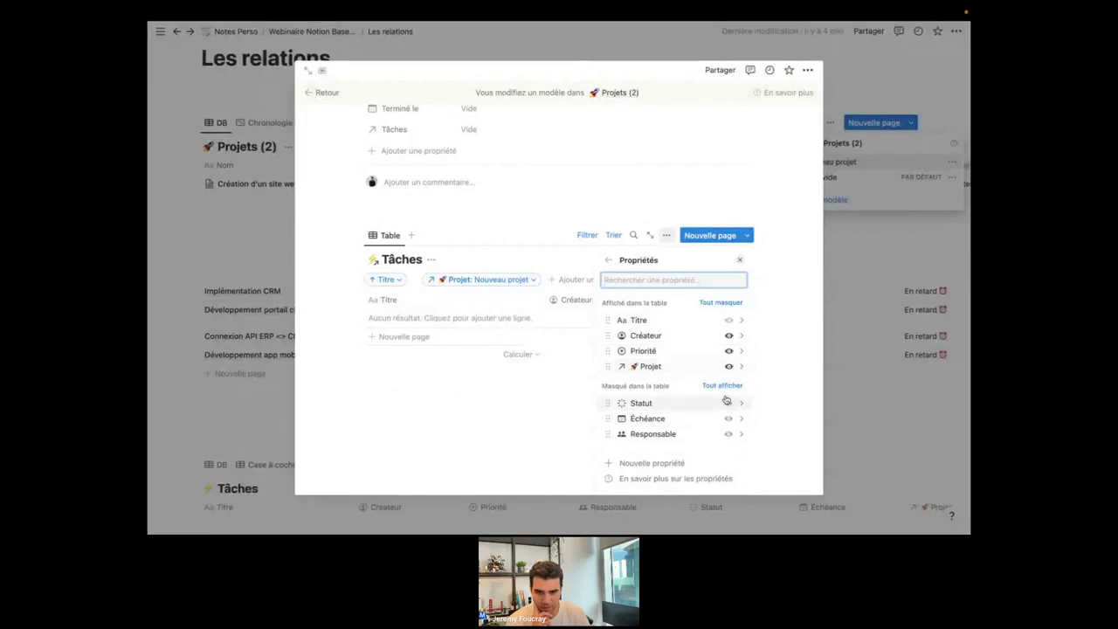
{"action": "left_click", "coordinate": [729, 405]}
{"action": "left_click", "coordinate": [729, 419]}
{"action": "left_click", "coordinate": [728, 435]}
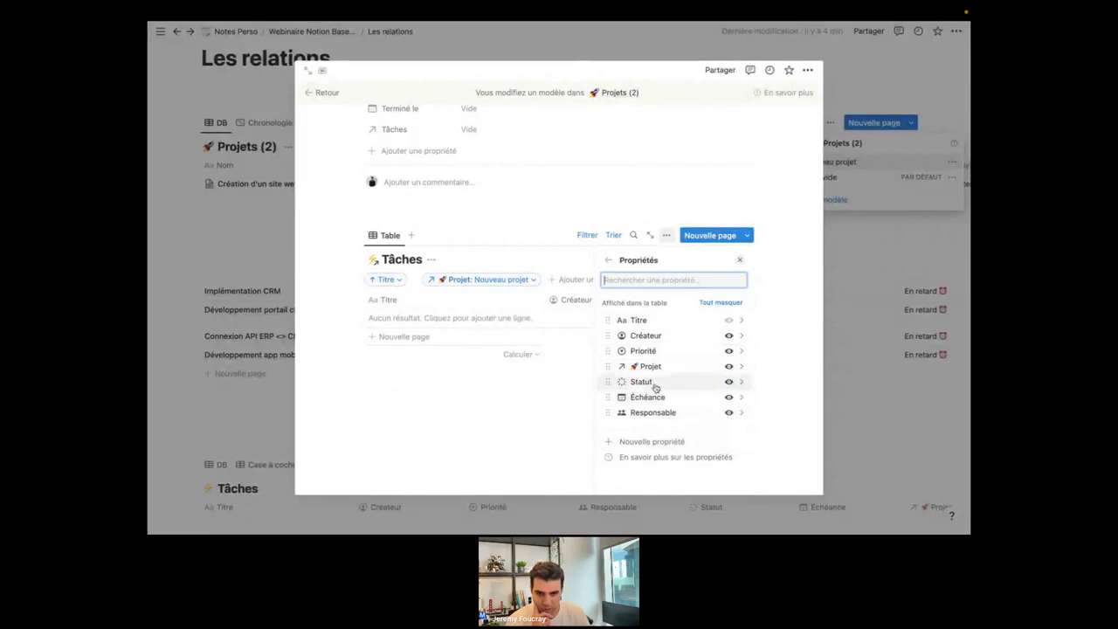
{"action": "left_click", "coordinate": [730, 367]}
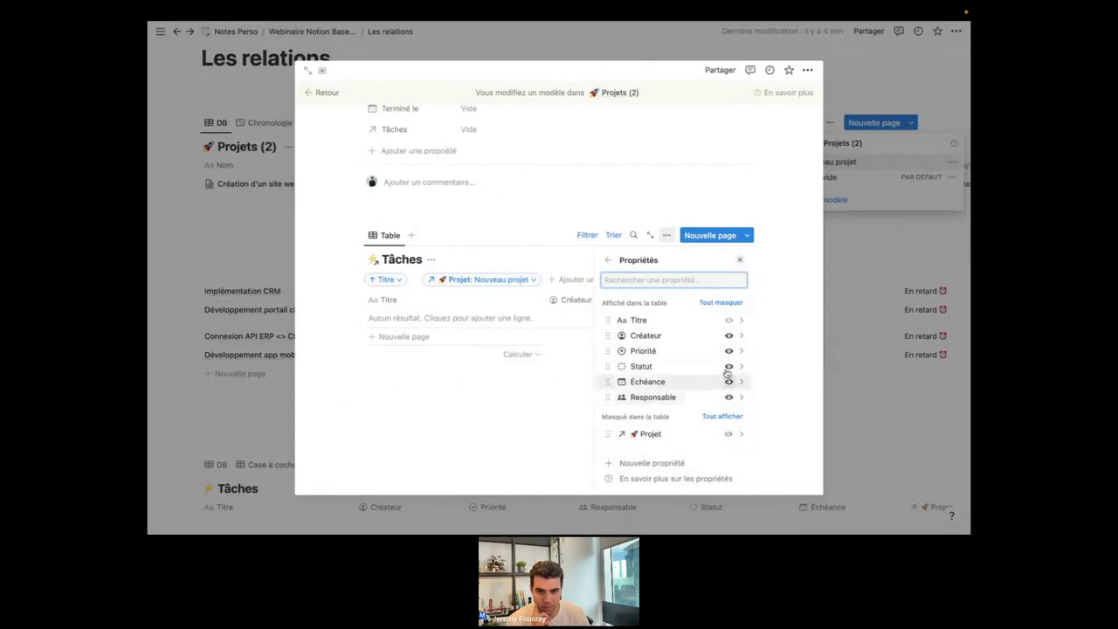
{"action": "left_click", "coordinate": [730, 352]}
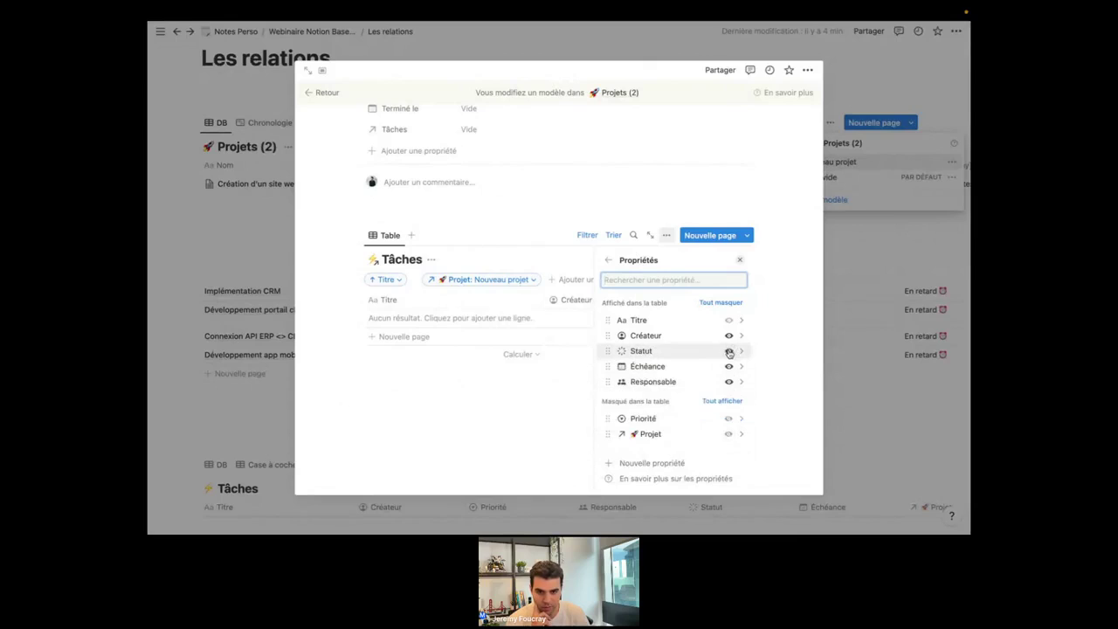
{"action": "left_click", "coordinate": [730, 335]}
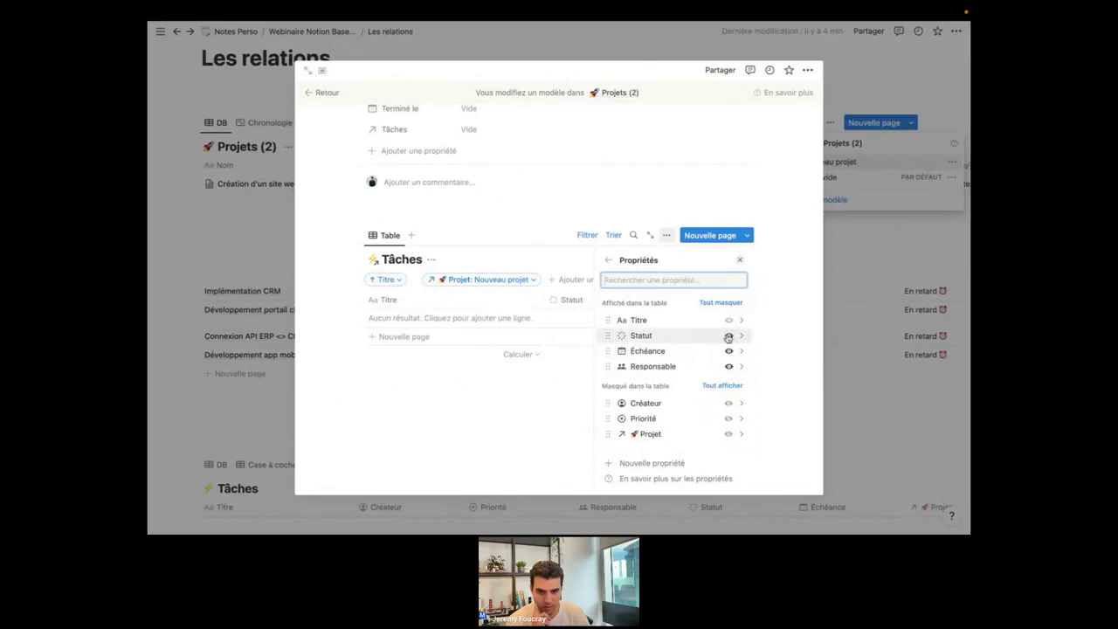
{"action": "left_click", "coordinate": [421, 425]}
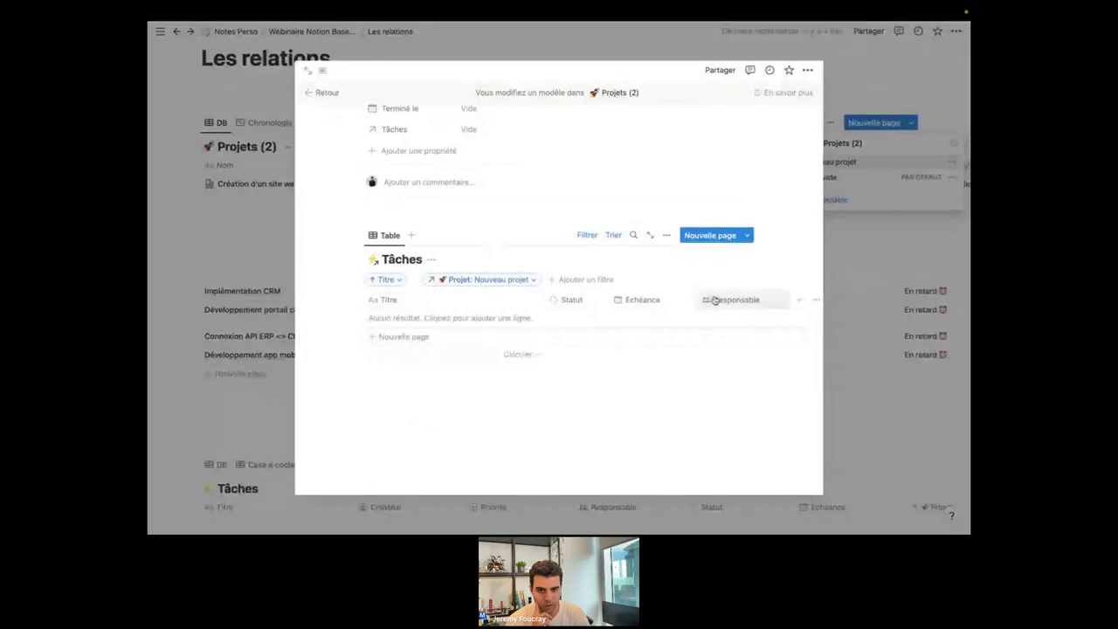
Reorder the columns to Titre, Responsable, Échéance, Statut.
{"action": "left_click_drag", "start_coordinate": [711, 301], "coordinate": [616, 304]}
{"action": "left_click_drag", "start_coordinate": [732, 300], "coordinate": [657, 316]}
{"action": "scroll", "coordinate": [599, 384], "scroll_direction": "up", "scroll_amount": 5}
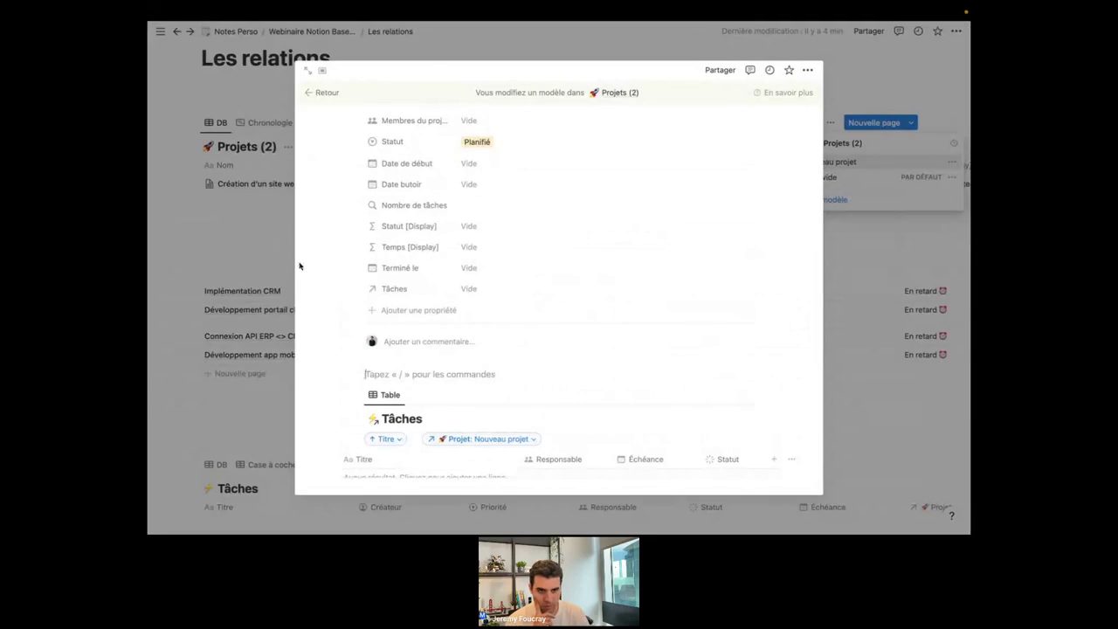
Close the template editor and add a Projets row named 'Nouveau projet'.
{"action": "left_click", "coordinate": [248, 233]}
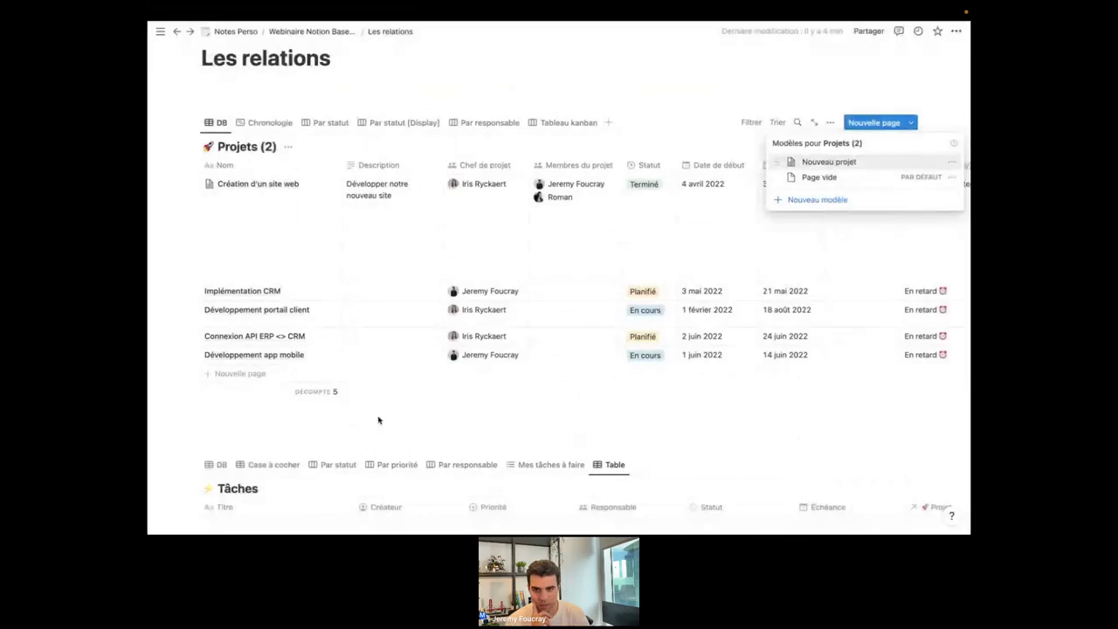
{"action": "left_click", "coordinate": [241, 396]}
{"action": "left_click", "coordinate": [245, 376]}
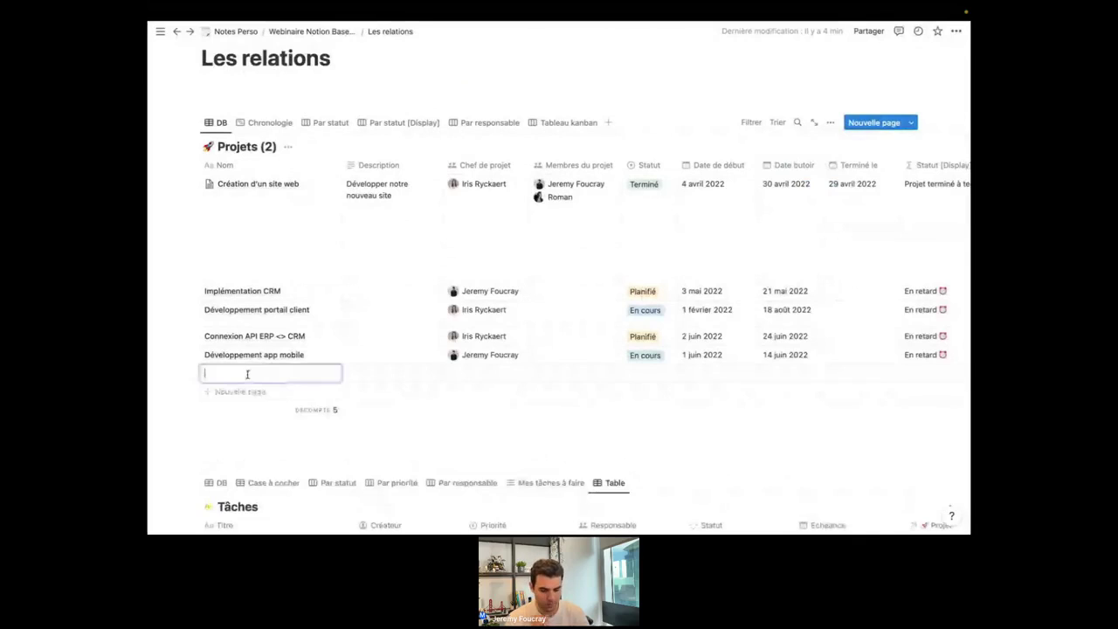
{"action": "type", "text": "No"}
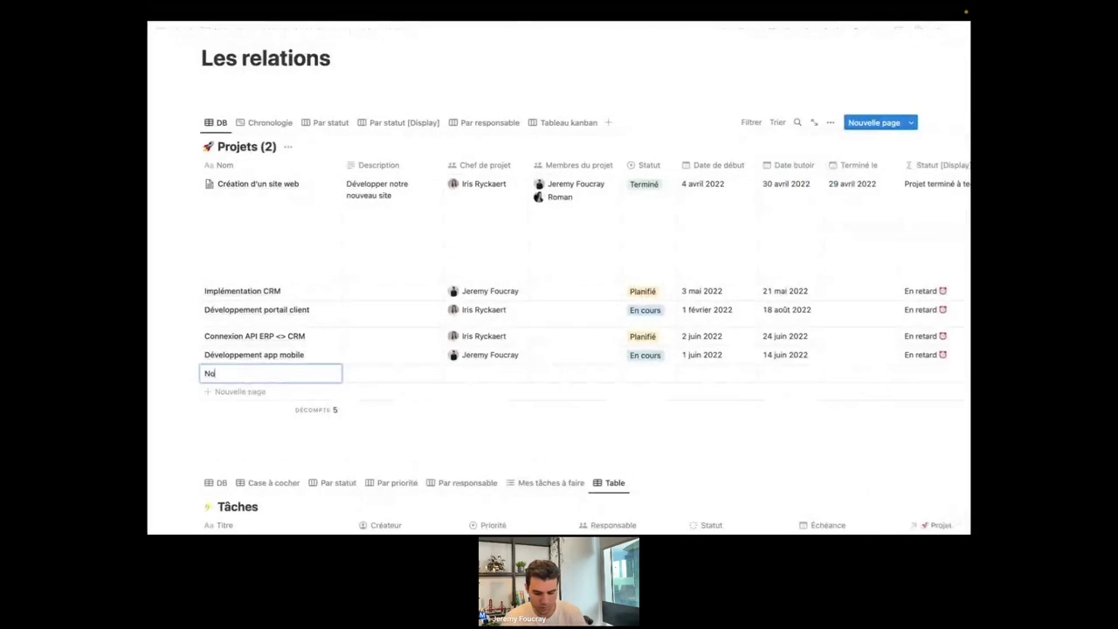
{"action": "type", "text": "uveau projet"}
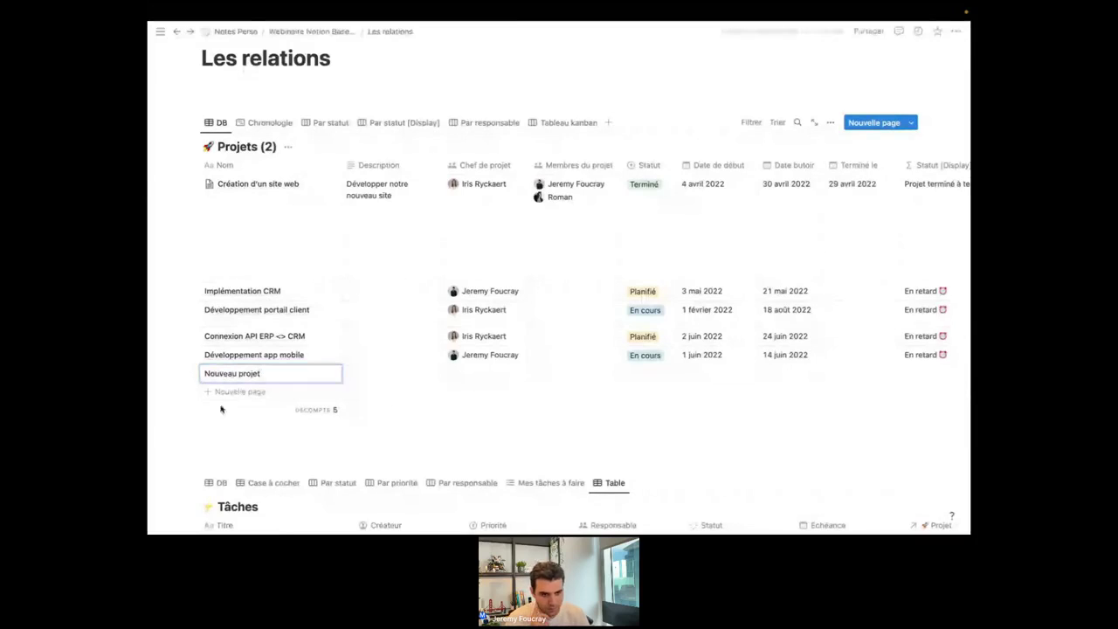
Open the Nouveau projet page and apply the Nouveau projet template.
{"action": "left_click", "coordinate": [316, 373]}
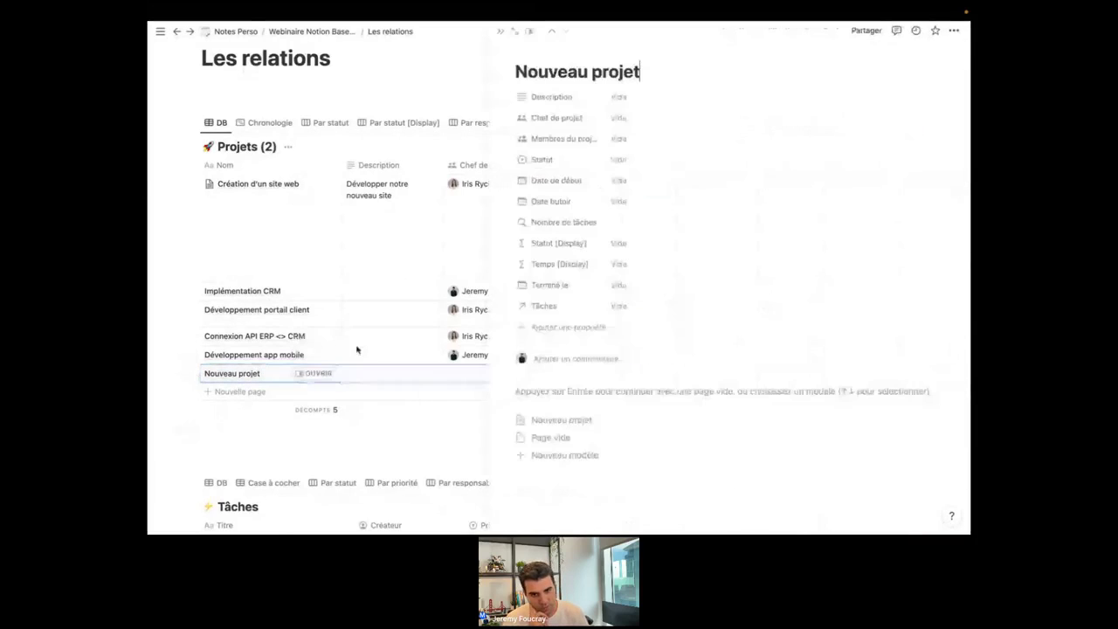
{"action": "scroll", "coordinate": [603, 362], "scroll_direction": "down", "scroll_amount": 1}
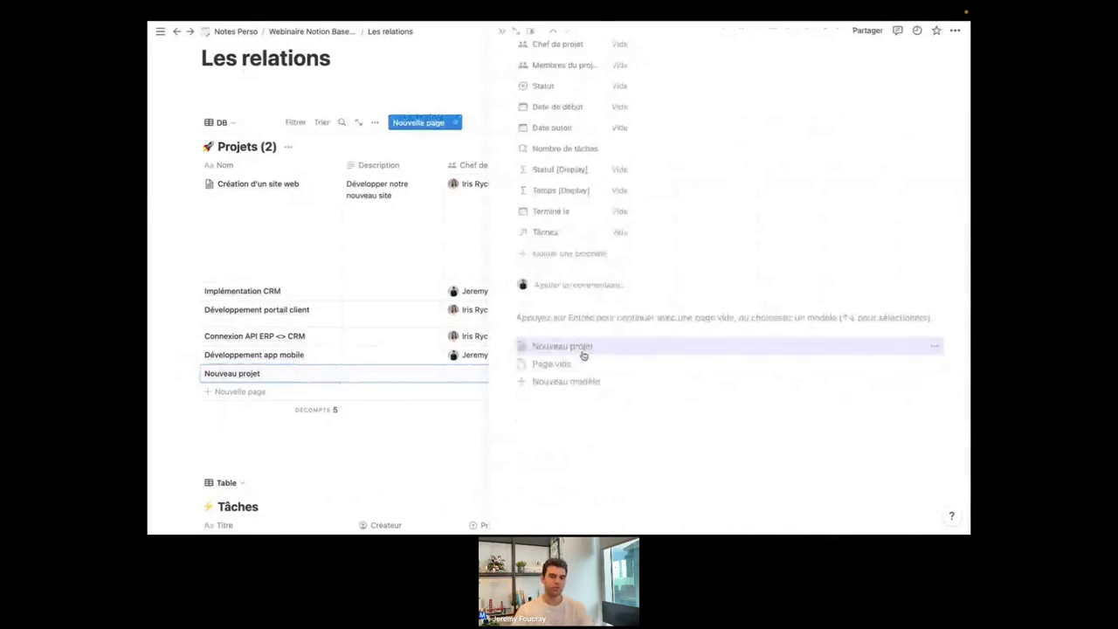
{"action": "left_click", "coordinate": [582, 352]}
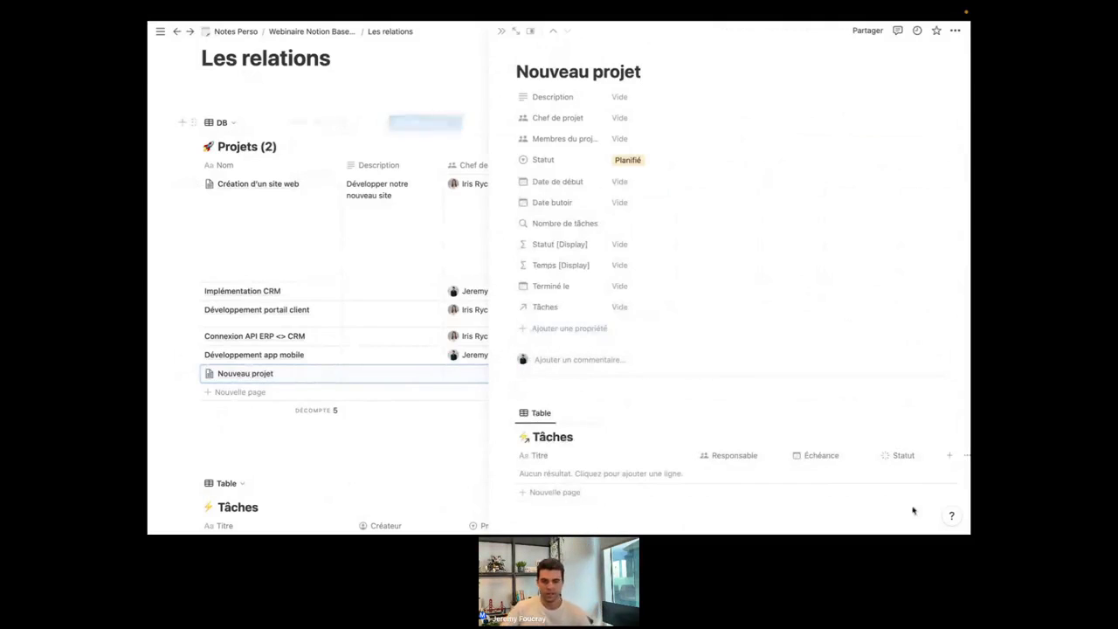
{"action": "scroll", "coordinate": [734, 420], "scroll_direction": "down", "scroll_amount": 1}
{"action": "scroll", "coordinate": [734, 420], "scroll_direction": "down", "scroll_amount": 3}
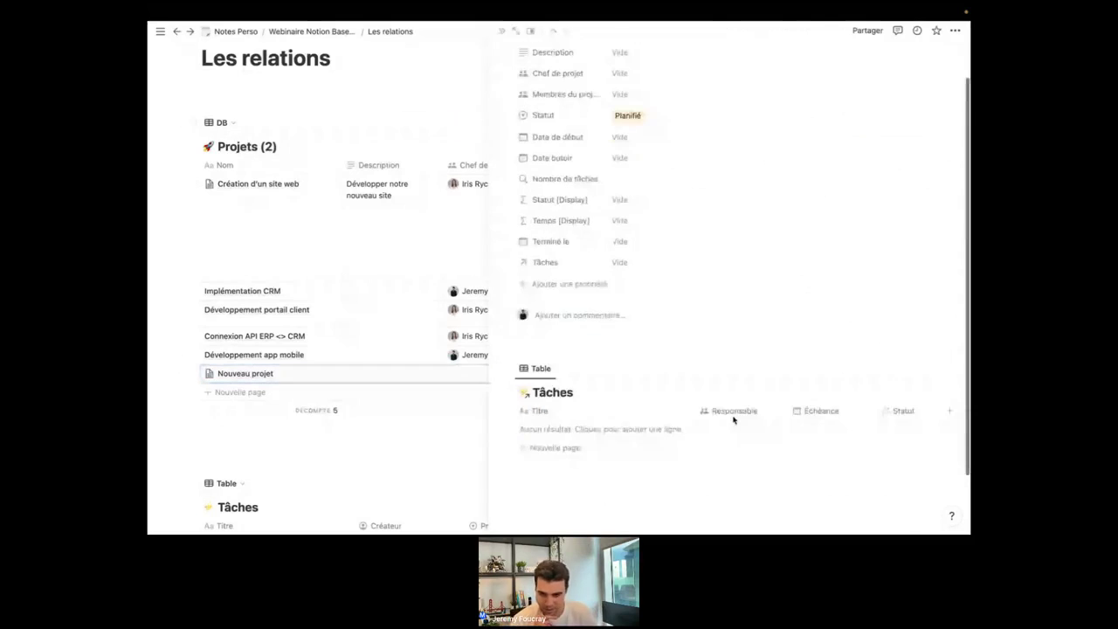
{"action": "scroll", "coordinate": [672, 424], "scroll_direction": "down", "scroll_amount": 1}
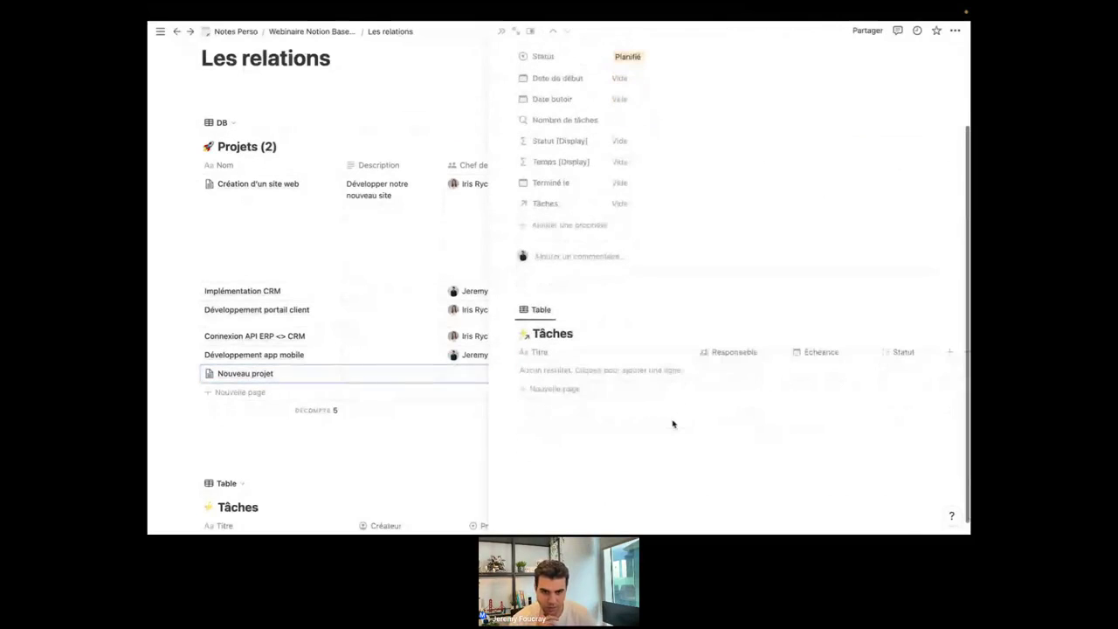
Add tasks 'Test 1' and 'Test2' to the page's Tâches table.
{"action": "left_click", "coordinate": [563, 371]}
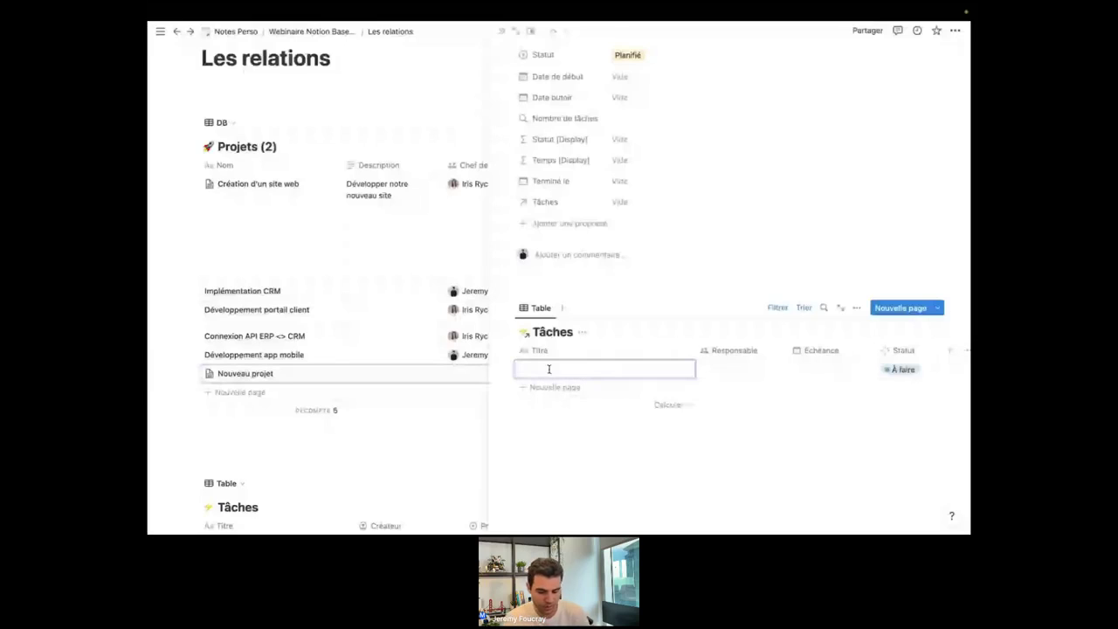
{"action": "type", "text": "Test 1"}
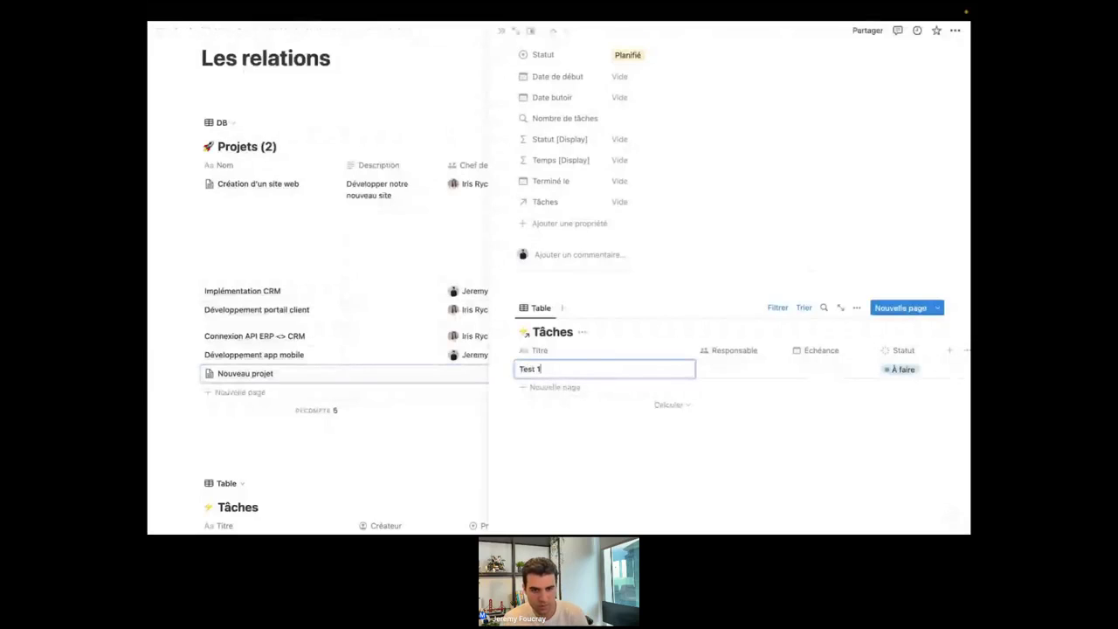
{"action": "key", "text": "Return"}
{"action": "type", "text": "Te"}
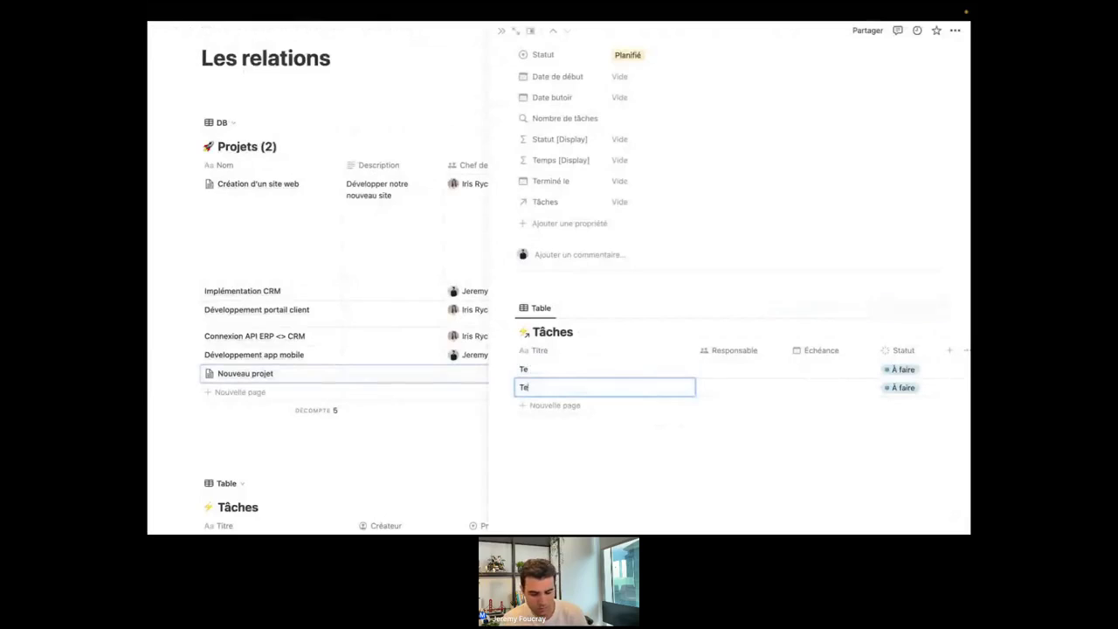
{"action": "type", "text": "st2"}
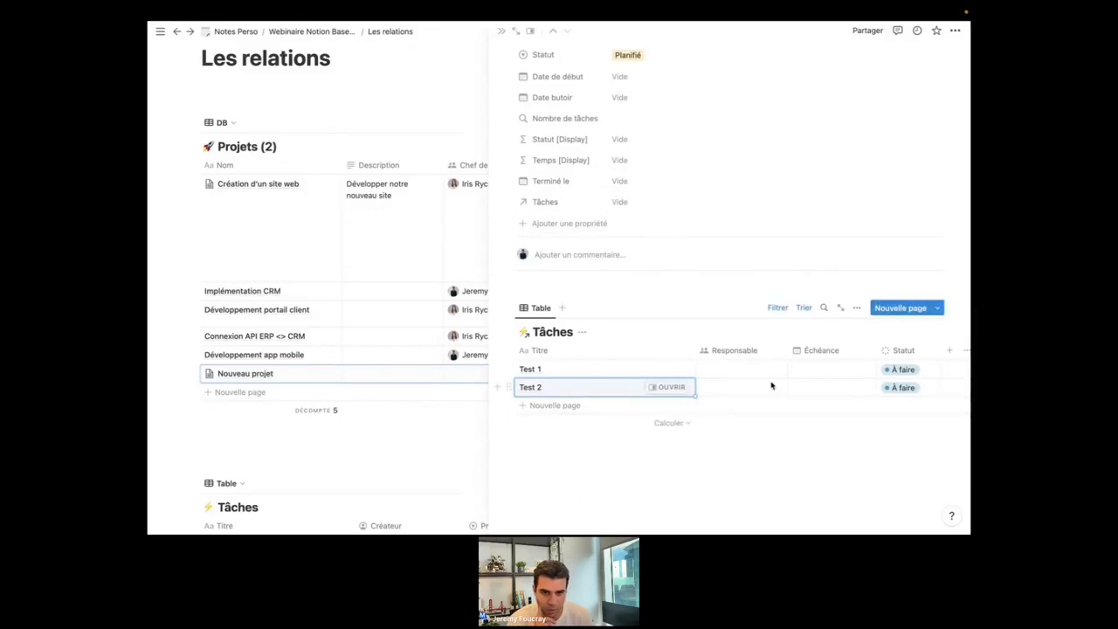
{"action": "scroll", "coordinate": [772, 385], "scroll_direction": "right", "scroll_amount": 1}
{"action": "scroll", "coordinate": [724, 385], "scroll_direction": "left", "scroll_amount": 1}
{"action": "scroll", "coordinate": [647, 297], "scroll_direction": "up", "scroll_amount": 3}
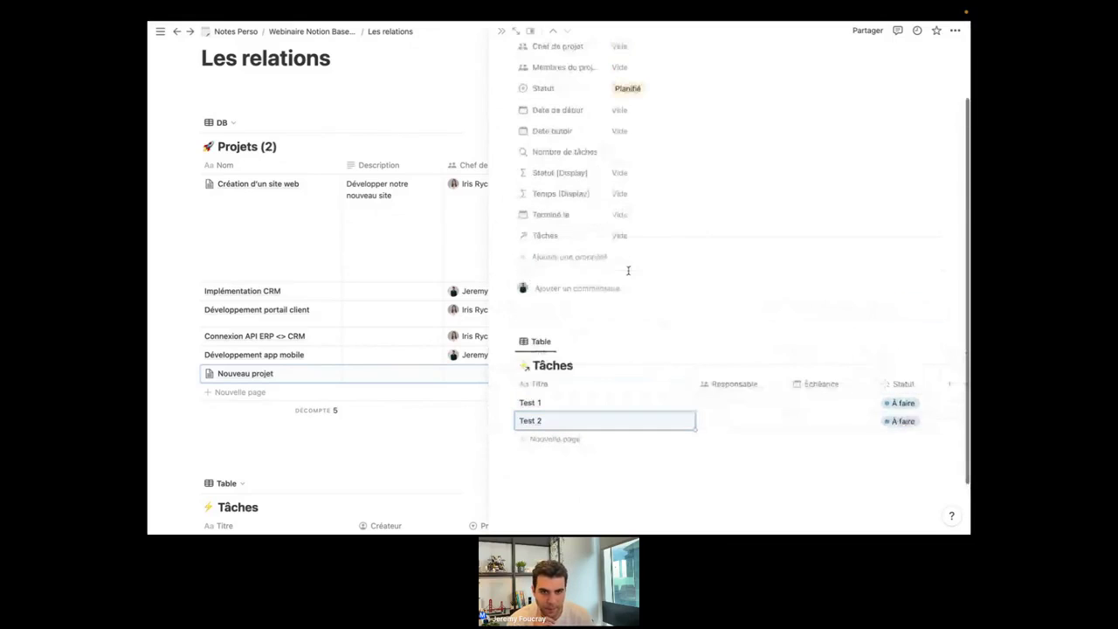
{"action": "scroll", "coordinate": [624, 330], "scroll_direction": "down", "scroll_amount": 3}
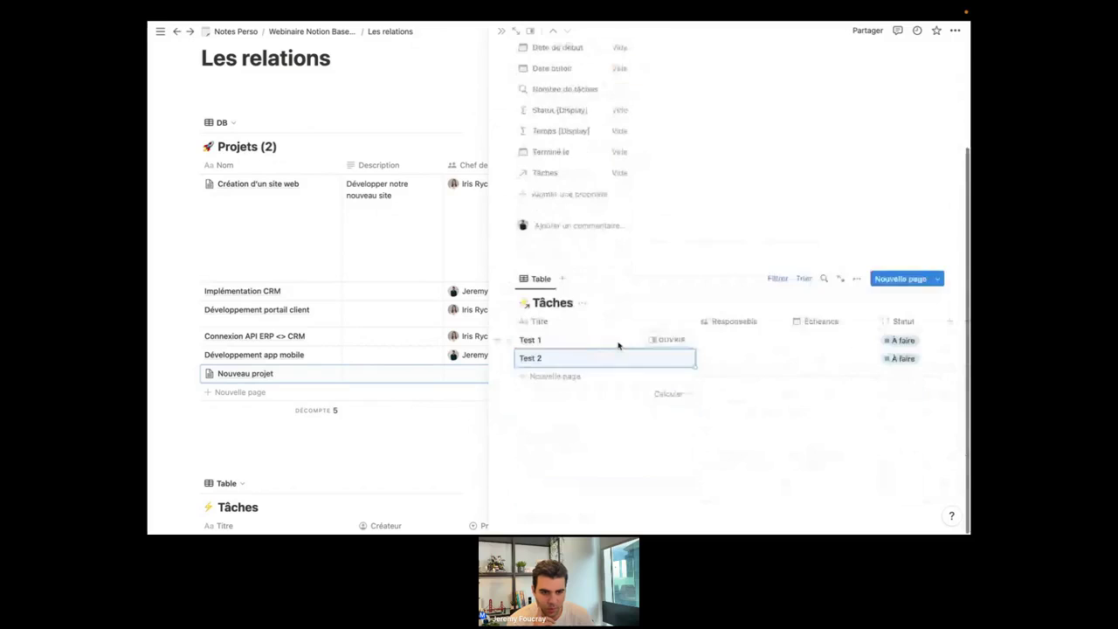
Close the Nouveau projet side view and check which project task Test2 links to.
{"action": "left_click", "coordinate": [428, 433]}
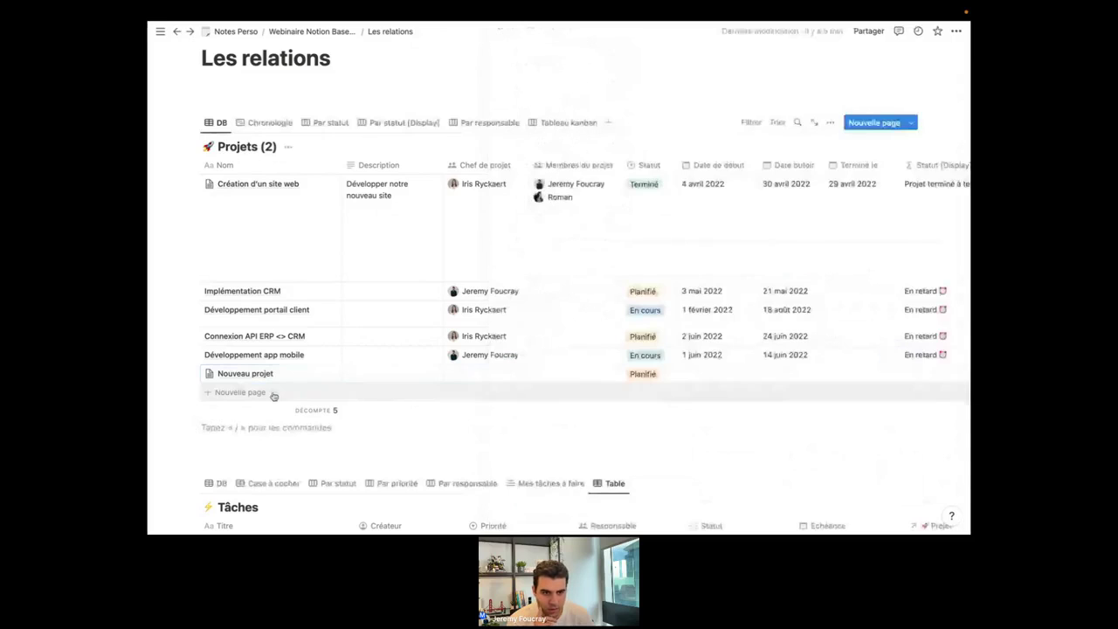
{"action": "scroll", "coordinate": [529, 381], "scroll_direction": "right", "scroll_amount": 2}
{"action": "scroll", "coordinate": [529, 380], "scroll_direction": "right", "scroll_amount": 2}
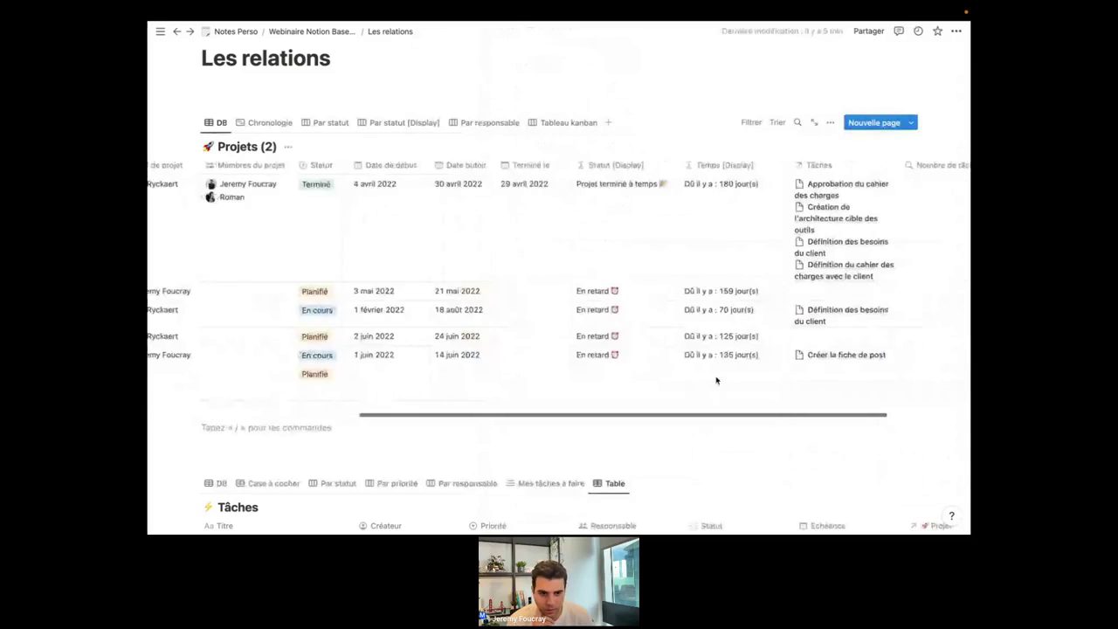
{"action": "scroll", "coordinate": [653, 372], "scroll_direction": "left", "scroll_amount": 4}
{"action": "scroll", "coordinate": [653, 372], "scroll_direction": "down", "scroll_amount": 3}
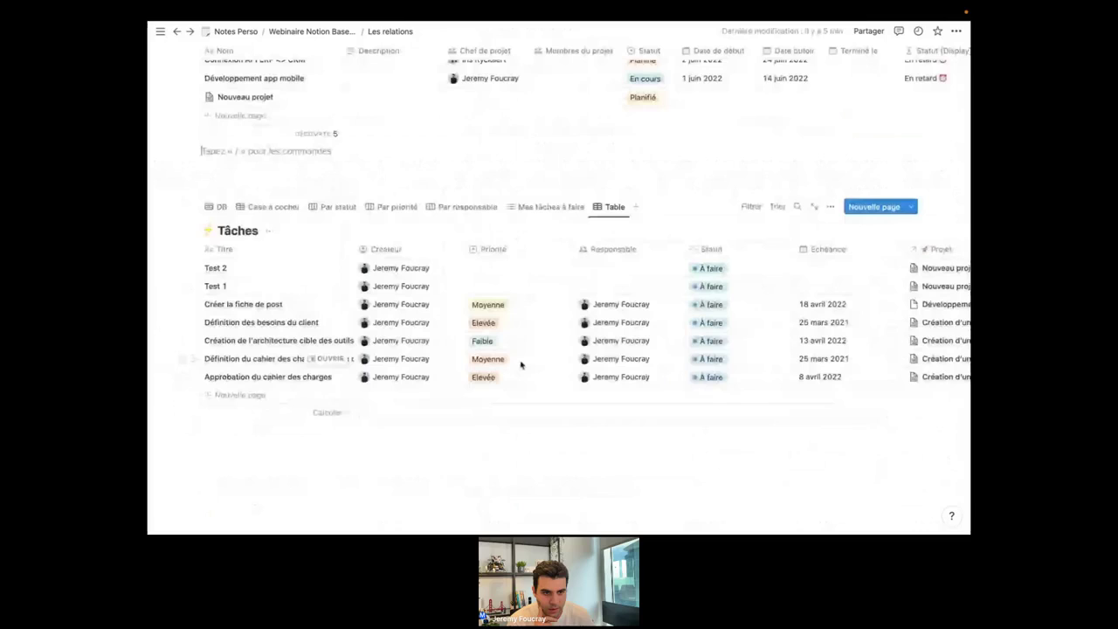
{"action": "scroll", "coordinate": [465, 294], "scroll_direction": "up", "scroll_amount": 2}
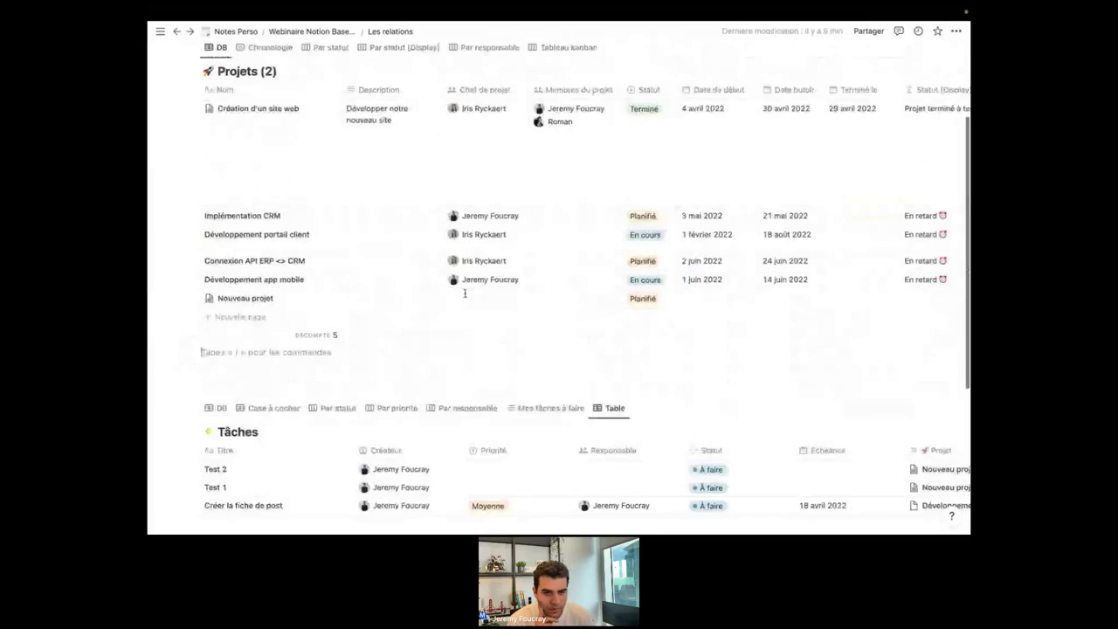
{"action": "scroll", "coordinate": [464, 295], "scroll_direction": "down", "scroll_amount": 1}
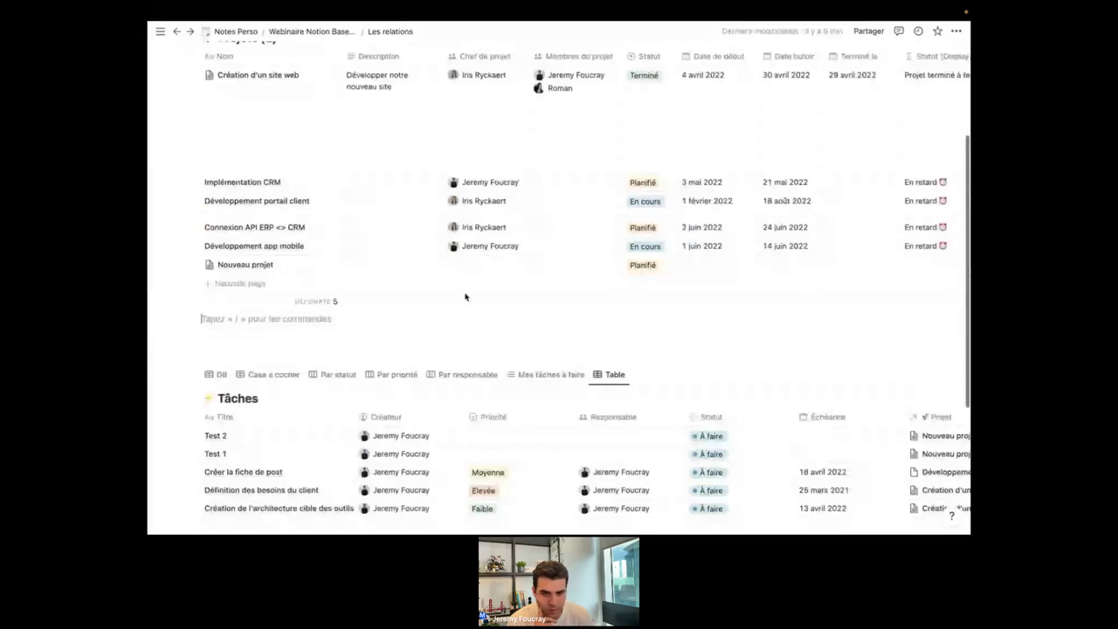
{"action": "scroll", "coordinate": [465, 297], "scroll_direction": "down", "scroll_amount": 2}
{"action": "scroll", "coordinate": [615, 376], "scroll_direction": "right", "scroll_amount": 2}
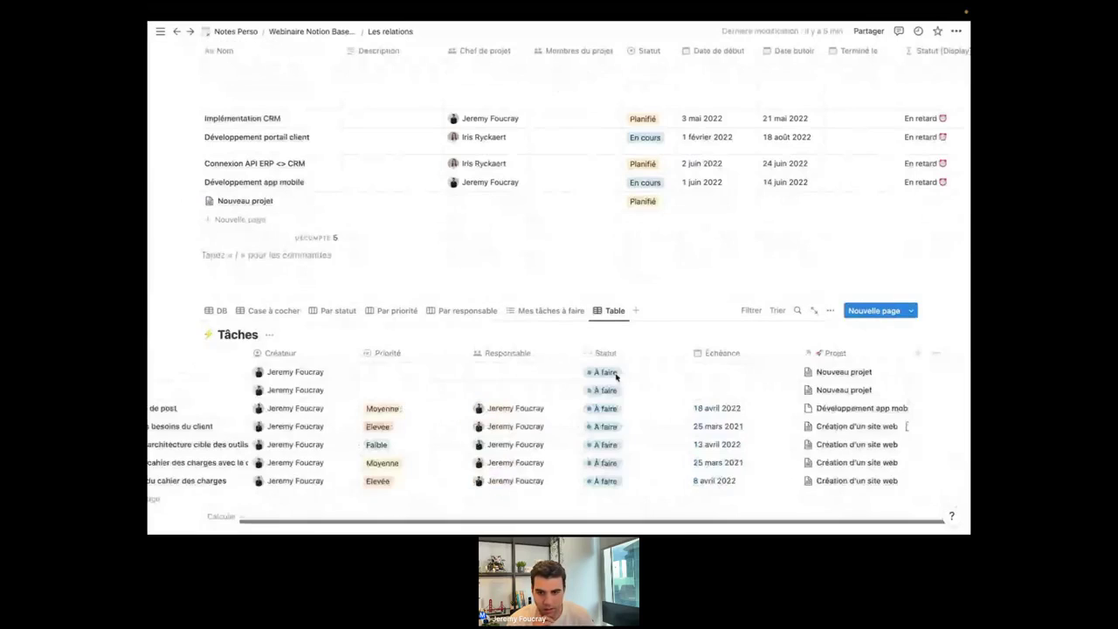
{"action": "scroll", "coordinate": [616, 376], "scroll_direction": "right", "scroll_amount": 1}
{"action": "left_click", "coordinate": [826, 378]}
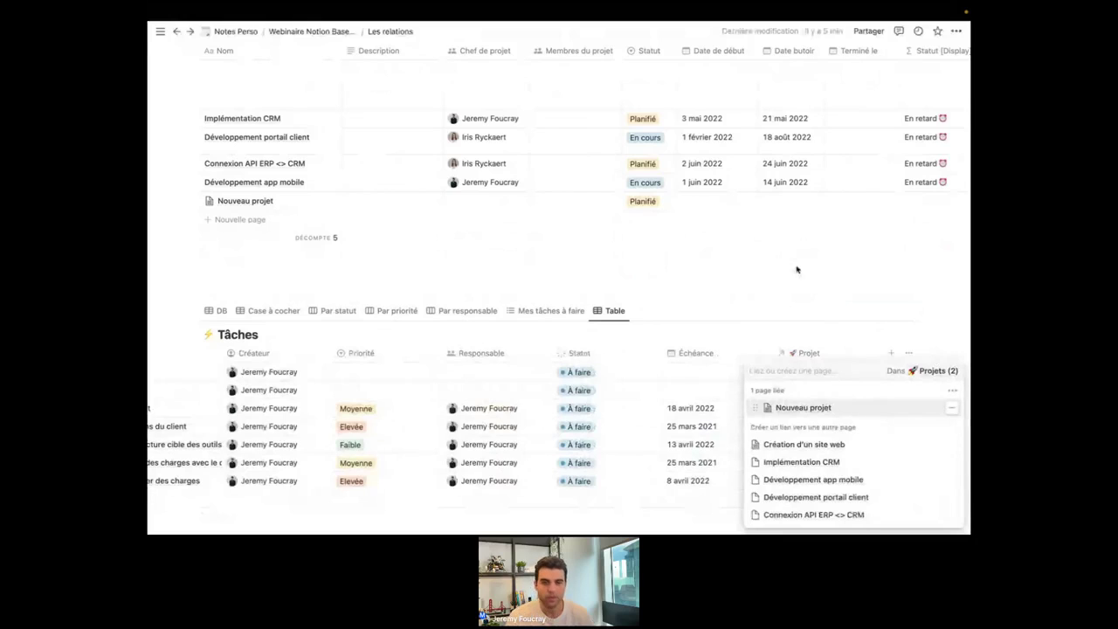
{"action": "scroll", "coordinate": [743, 250], "scroll_direction": "up", "scroll_amount": 1}
{"action": "scroll", "coordinate": [738, 248], "scroll_direction": "right", "scroll_amount": 5}
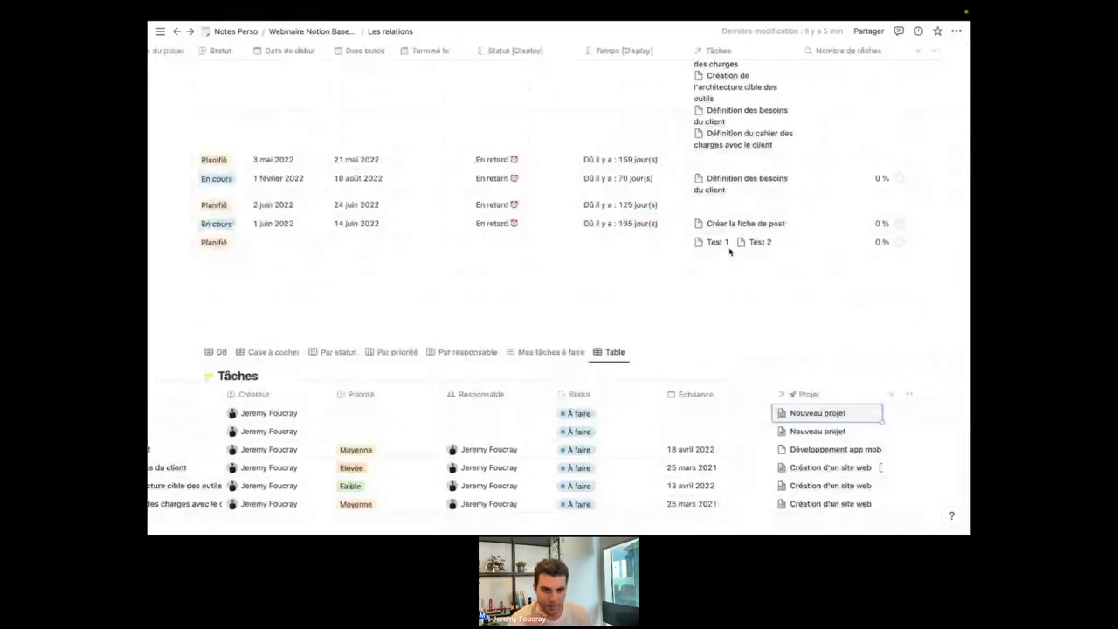
{"action": "scroll", "coordinate": [699, 247], "scroll_direction": "left", "scroll_amount": 5}
Open Nouveau projet and set task Test 1's Statut to Terminé.
{"action": "left_click", "coordinate": [315, 242]}
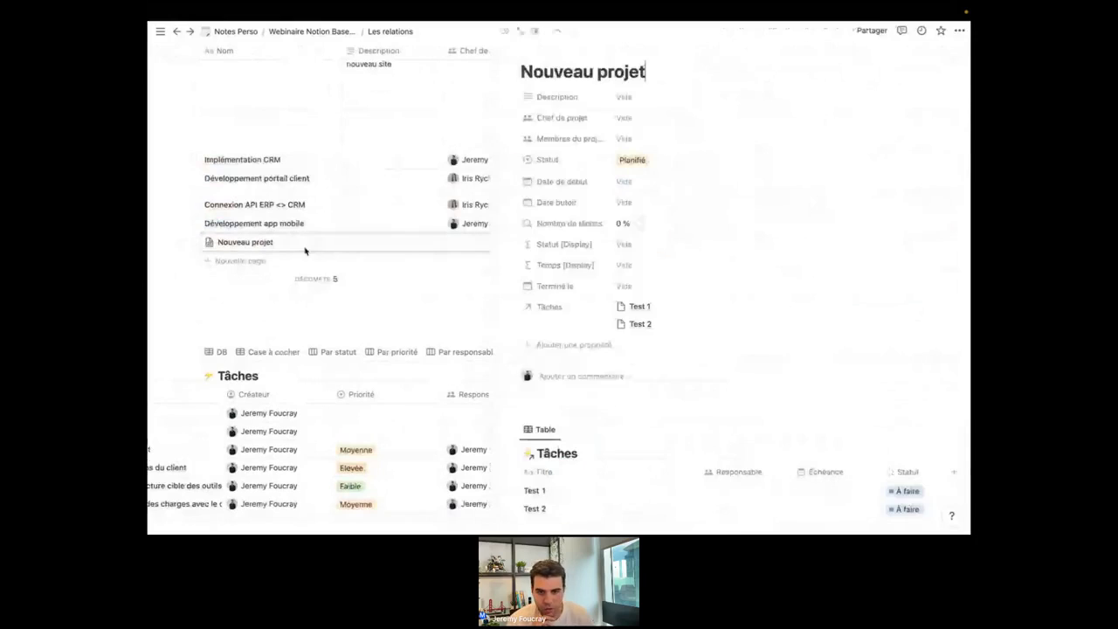
{"action": "scroll", "coordinate": [542, 229], "scroll_direction": "down", "scroll_amount": 3}
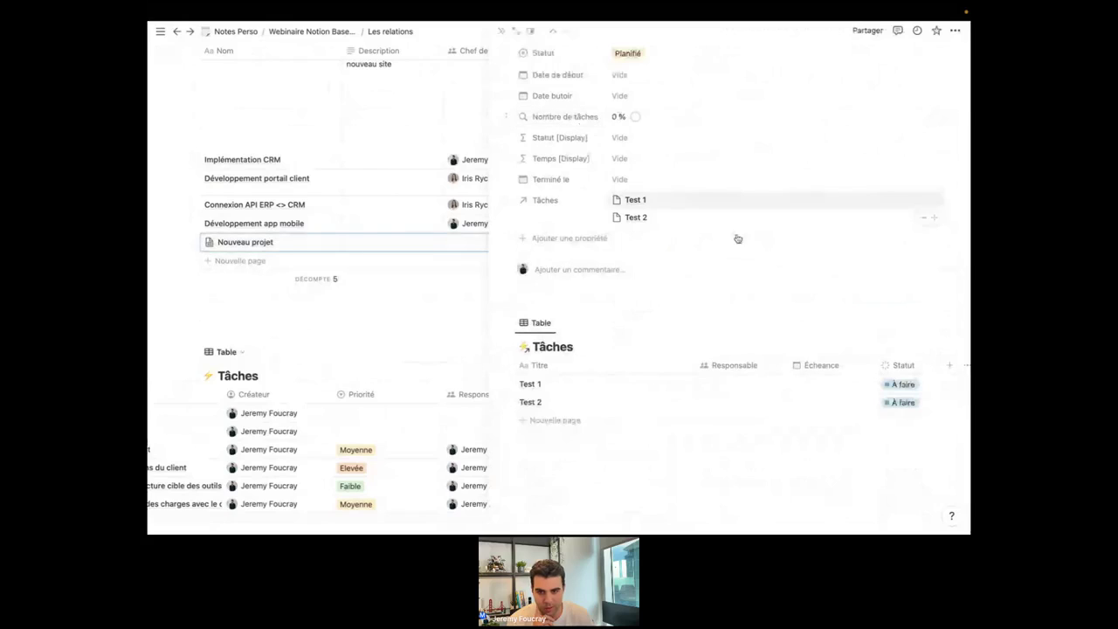
{"action": "left_click", "coordinate": [911, 387]}
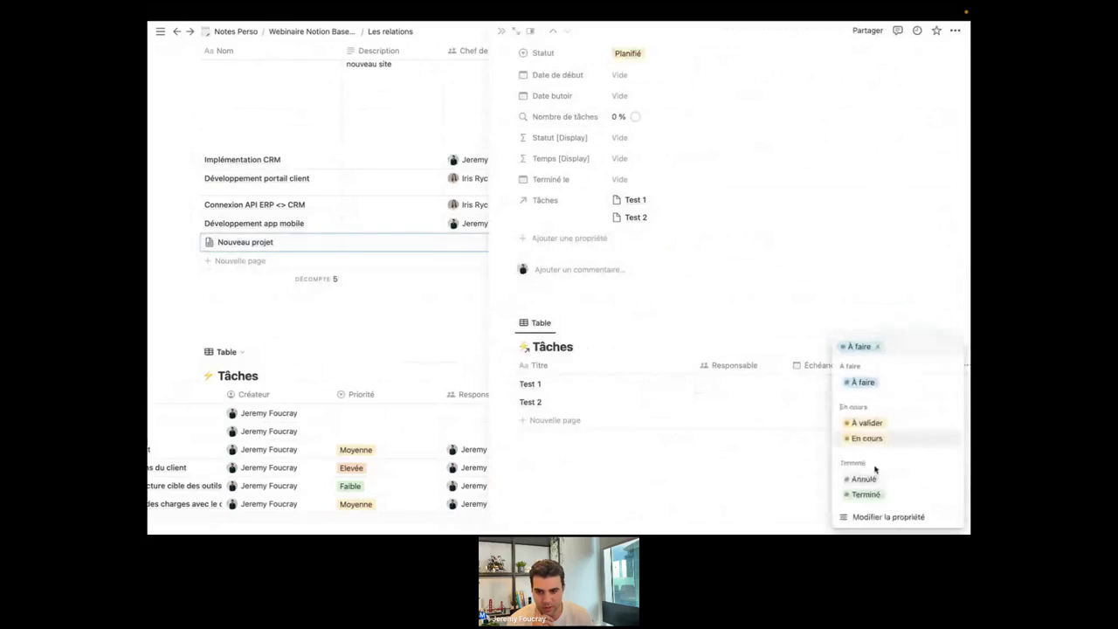
{"action": "left_click", "coordinate": [878, 495]}
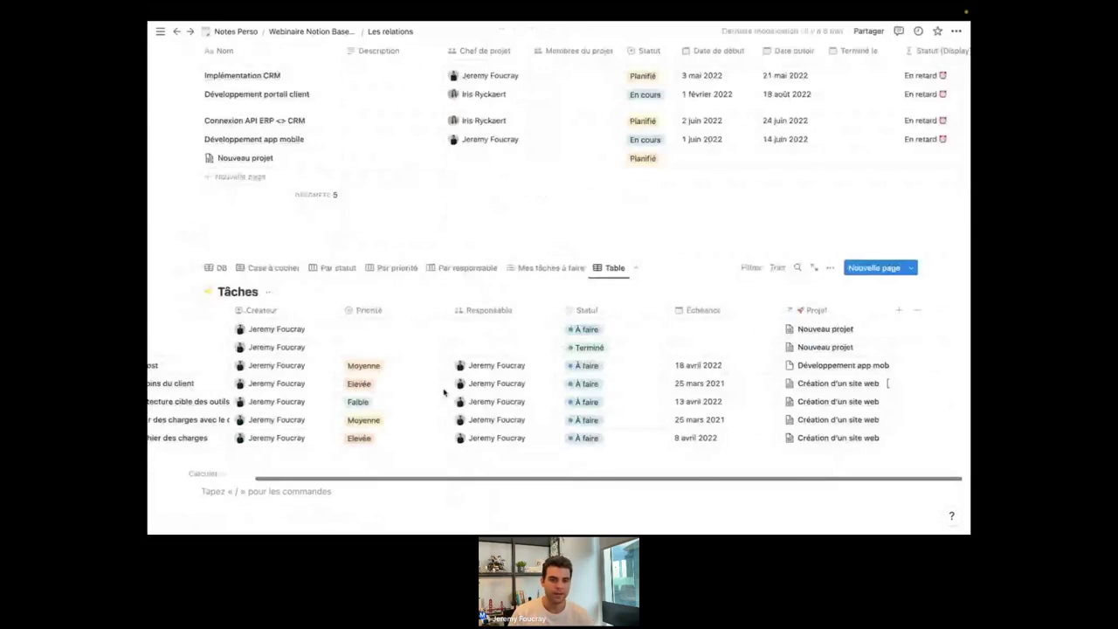
{"action": "scroll", "coordinate": [444, 393], "scroll_direction": "up", "scroll_amount": 3}
{"action": "scroll", "coordinate": [444, 393], "scroll_direction": "left", "scroll_amount": 3}
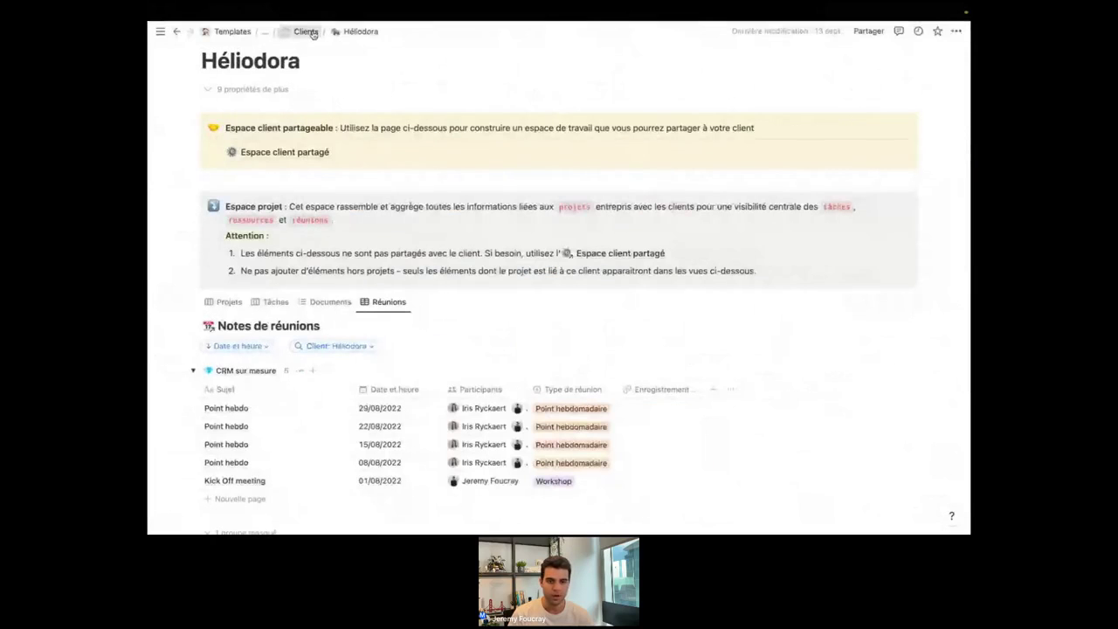
Delete the Nouveau client card from the Clients board.
{"action": "left_click", "coordinate": [312, 32]}
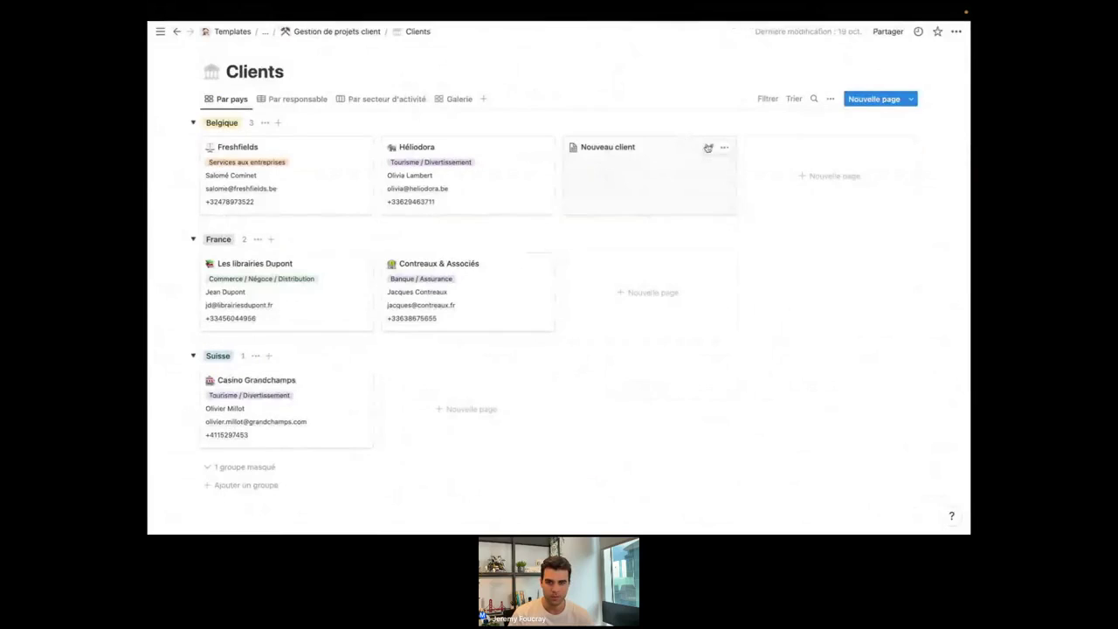
{"action": "left_click", "coordinate": [724, 148]}
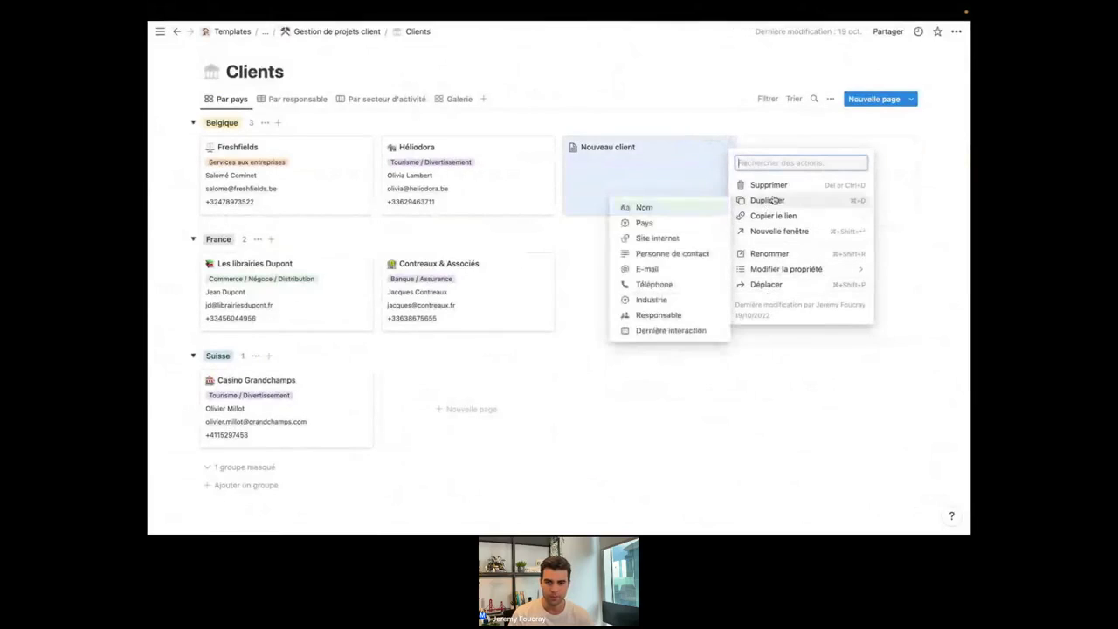
{"action": "left_click", "coordinate": [768, 184]}
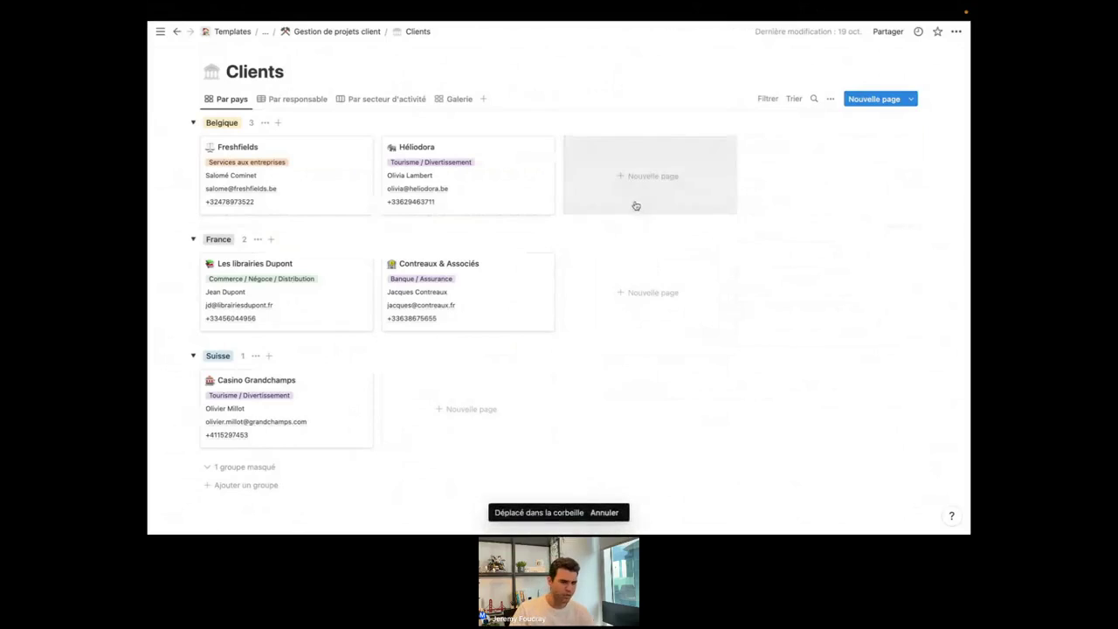
Look over the Clients templates list, including the Nouveau client template's options.
{"action": "left_click", "coordinate": [914, 100]}
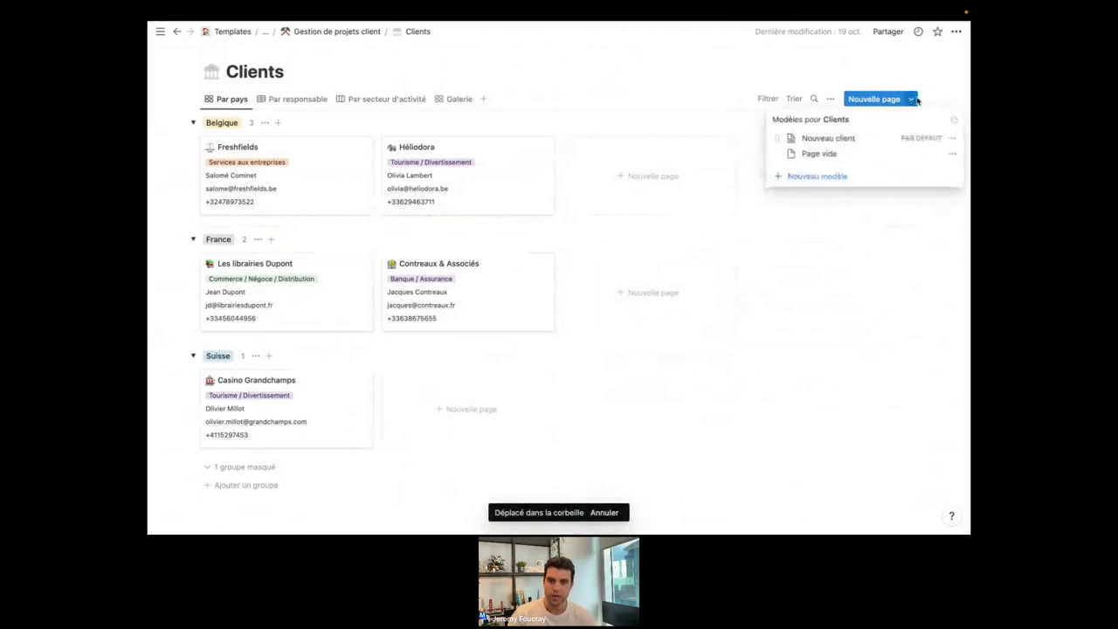
{"action": "left_click", "coordinate": [951, 139]}
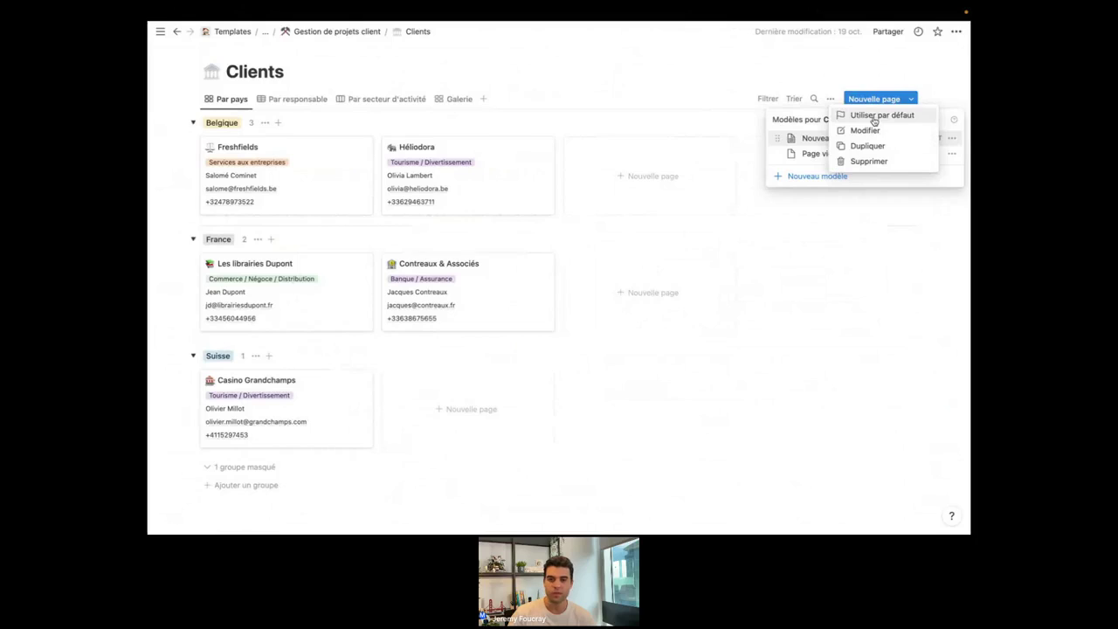
{"action": "left_click", "coordinate": [664, 130]}
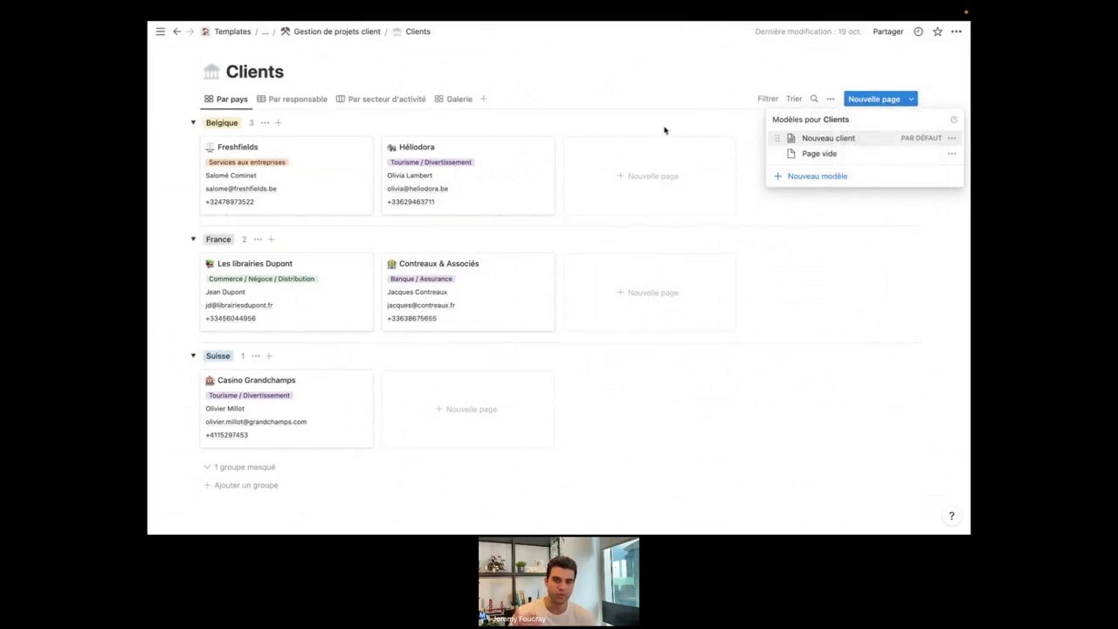
{"action": "left_click", "coordinate": [664, 130]}
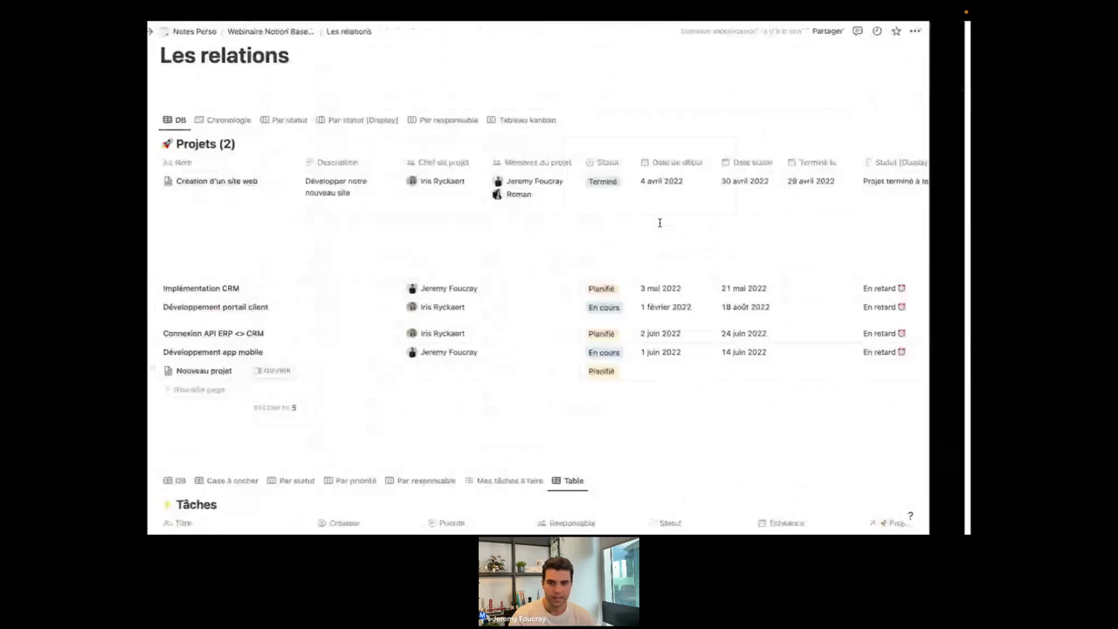
Make the Nouveau projet template the default for new Projets pages.
{"action": "left_click", "coordinate": [911, 123]}
{"action": "left_click", "coordinate": [951, 159]}
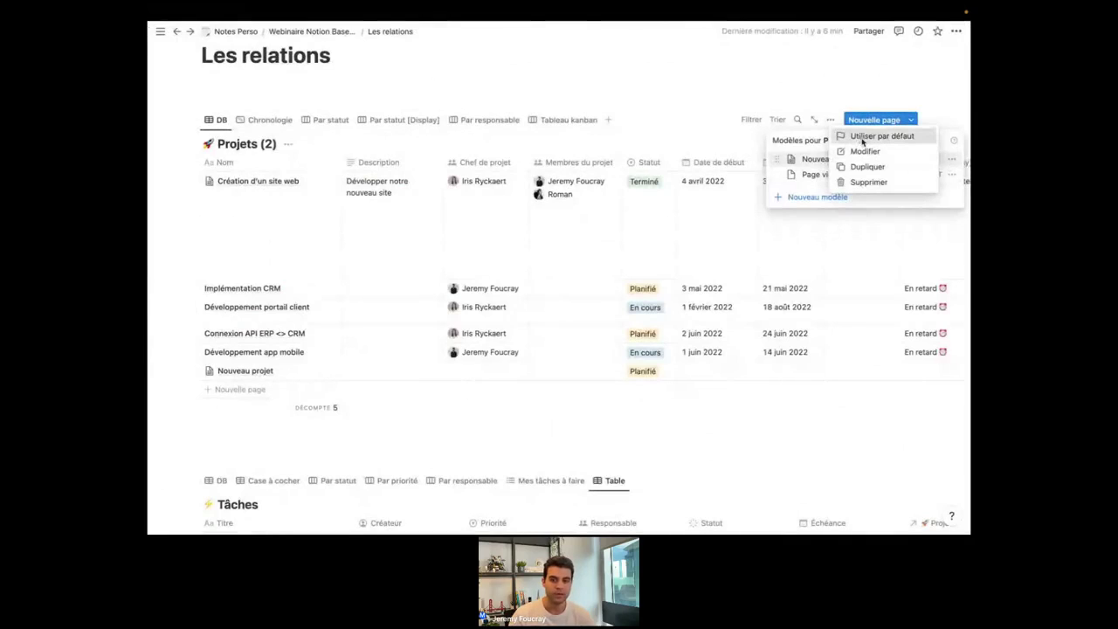
{"action": "left_click", "coordinate": [863, 142]}
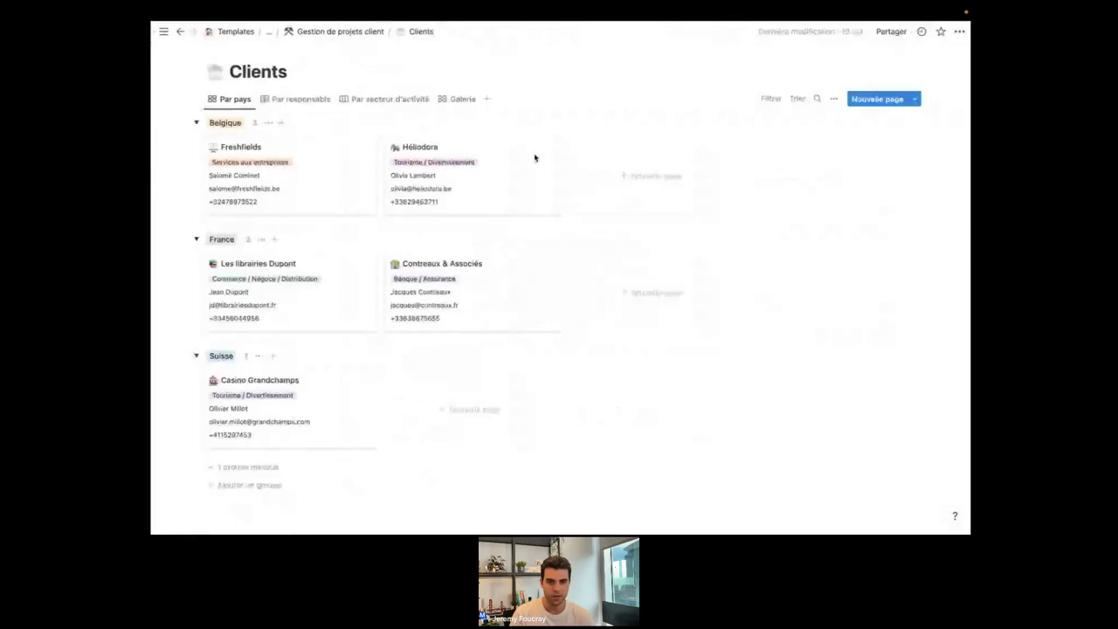
Create a new client page in the Belgique group and look over its preview.
{"action": "left_click", "coordinate": [649, 183]}
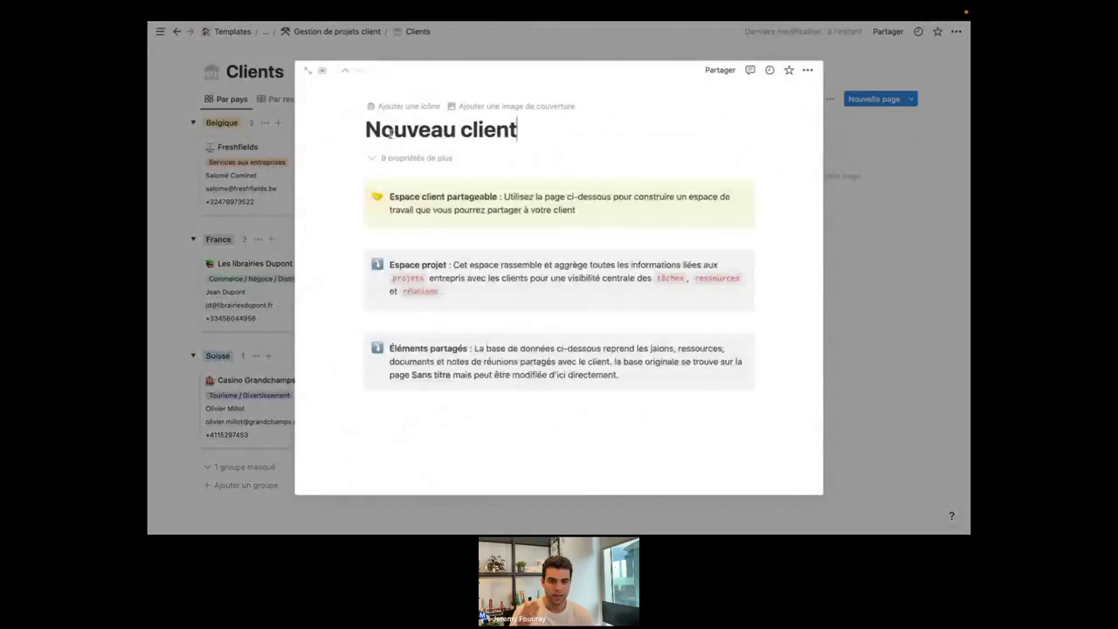
{"action": "scroll", "coordinate": [503, 344], "scroll_direction": "down", "scroll_amount": 2}
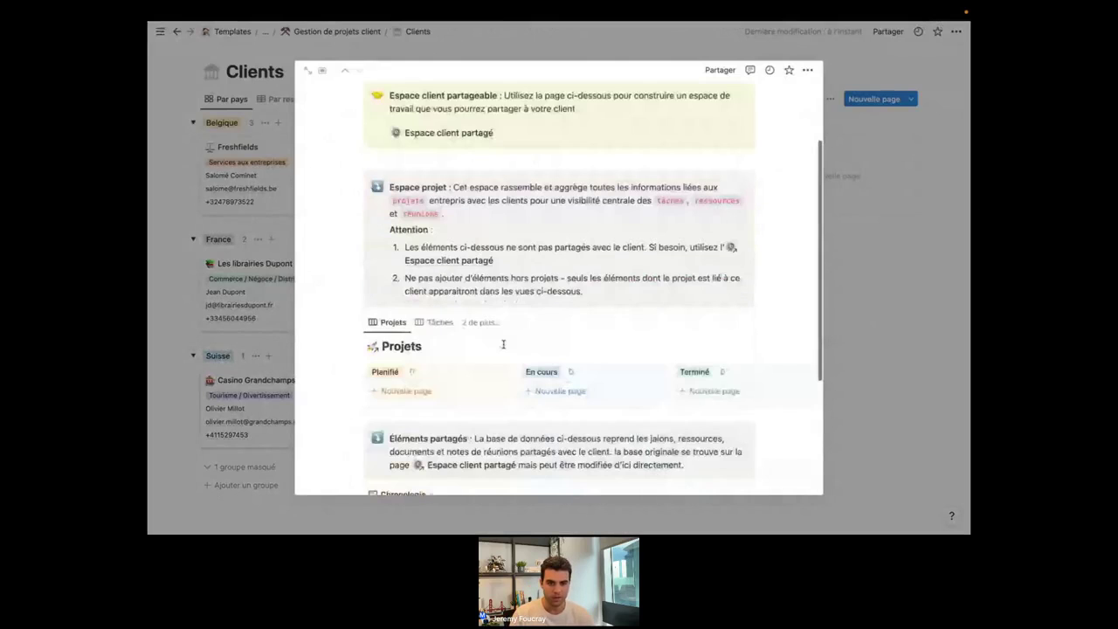
{"action": "scroll", "coordinate": [503, 344], "scroll_direction": "up", "scroll_amount": 1}
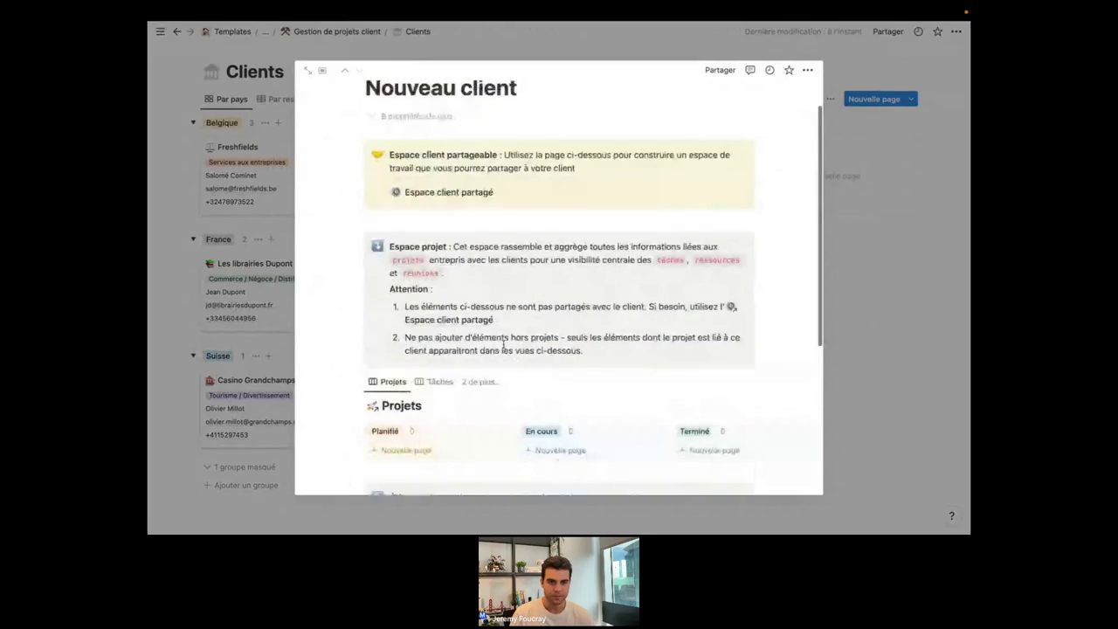
{"action": "scroll", "coordinate": [503, 344], "scroll_direction": "down", "scroll_amount": 2}
{"action": "scroll", "coordinate": [503, 348], "scroll_direction": "up", "scroll_amount": 1}
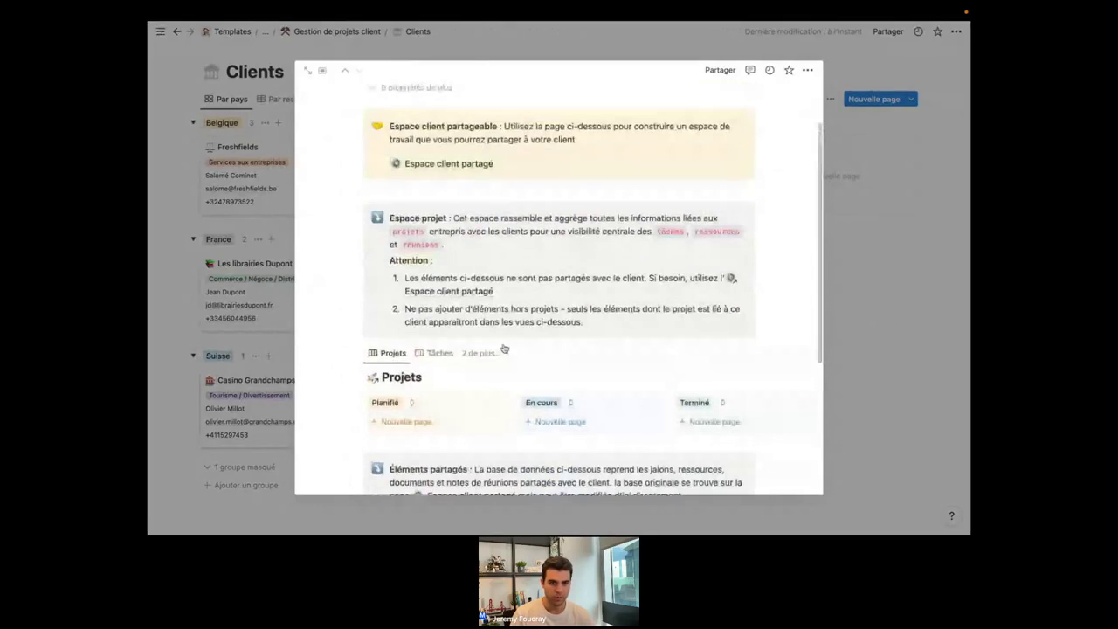
{"action": "scroll", "coordinate": [504, 348], "scroll_direction": "down", "scroll_amount": 1}
Switch the Nouveau client page from centred preview to Pleine page view.
{"action": "left_click", "coordinate": [322, 70]}
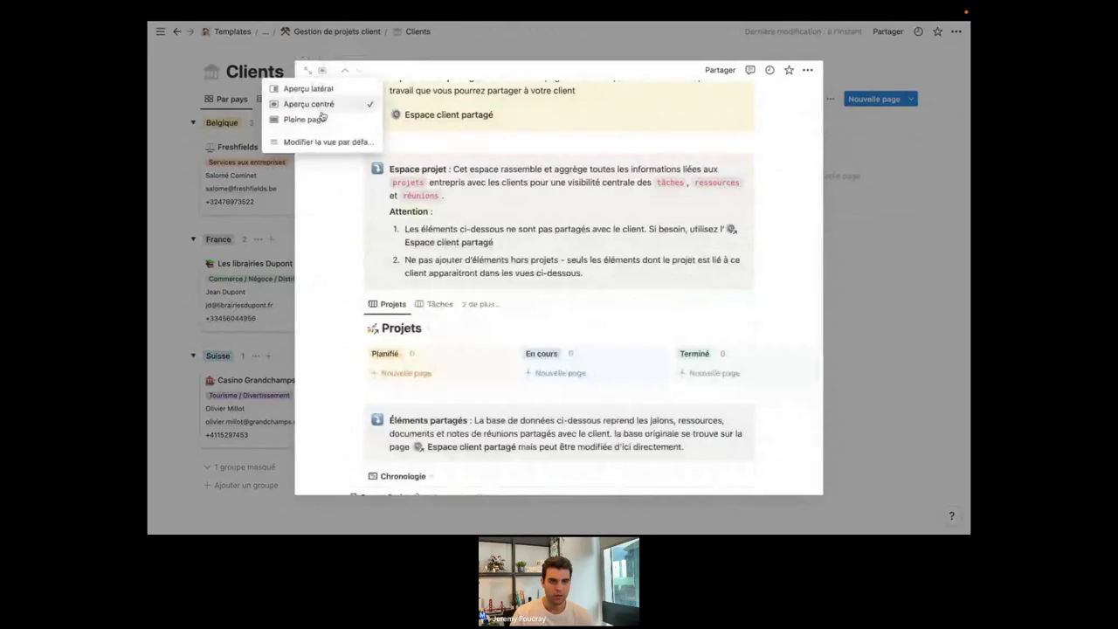
{"action": "left_click", "coordinate": [304, 119]}
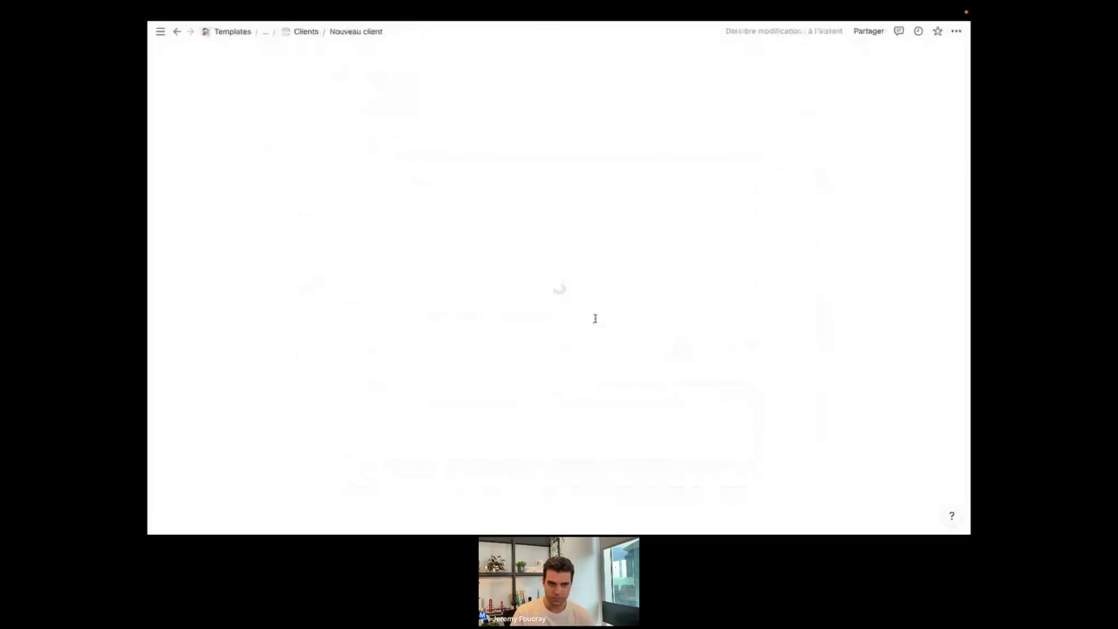
{"action": "scroll", "coordinate": [545, 328], "scroll_direction": "down", "scroll_amount": 3}
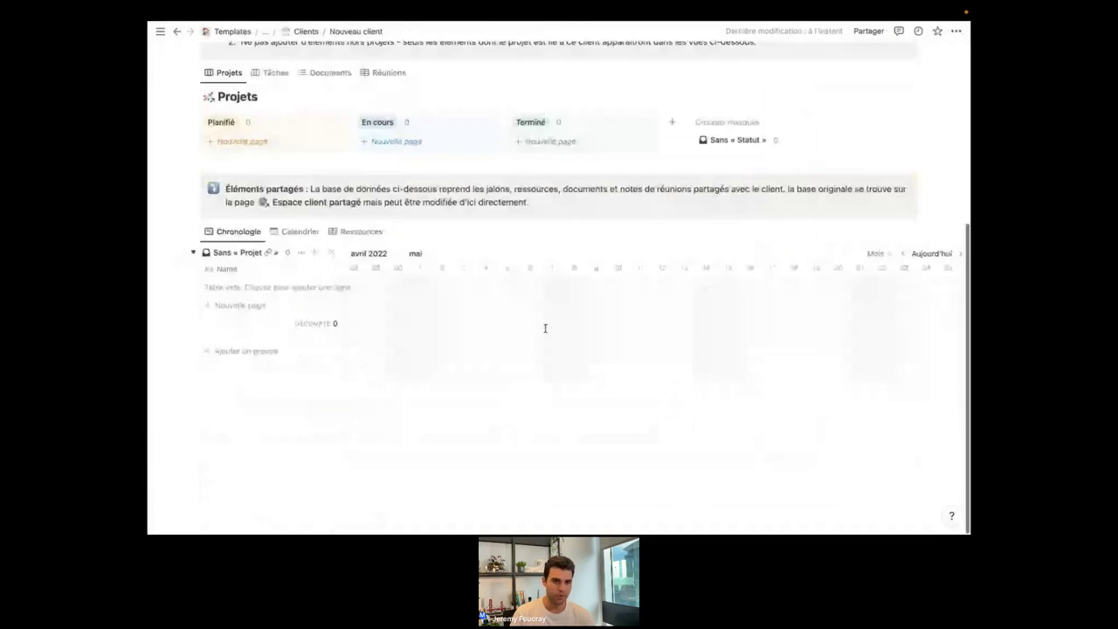
{"action": "scroll", "coordinate": [238, 233], "scroll_direction": "up", "scroll_amount": 1}
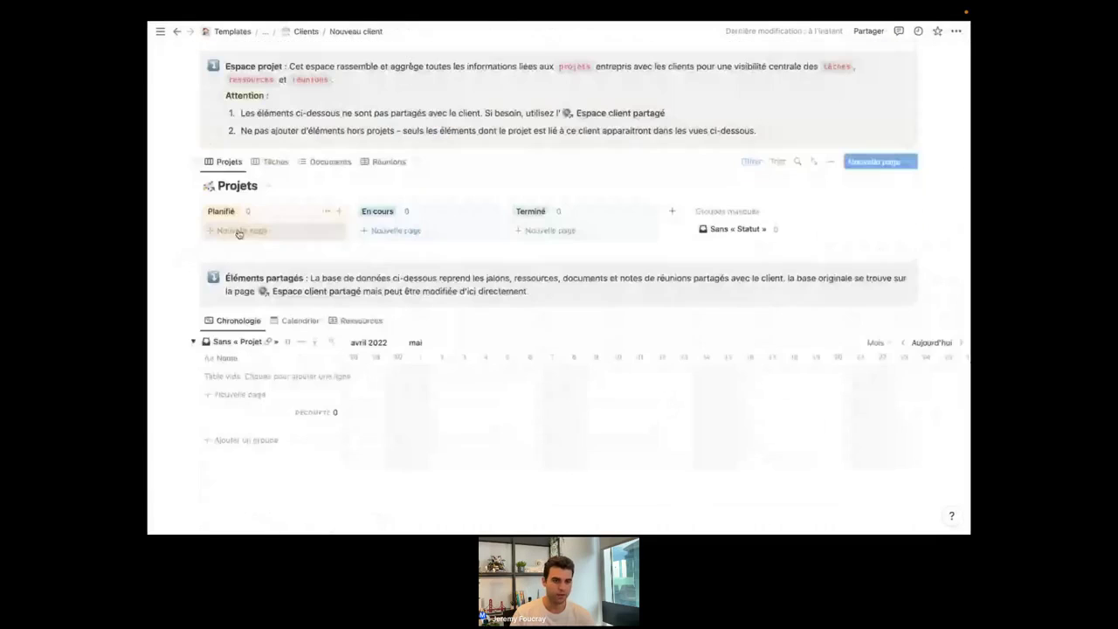
Check the Tâches view, then add a 'Nouveau projet' card under Planifié on the Projets board.
{"action": "left_click", "coordinate": [276, 162]}
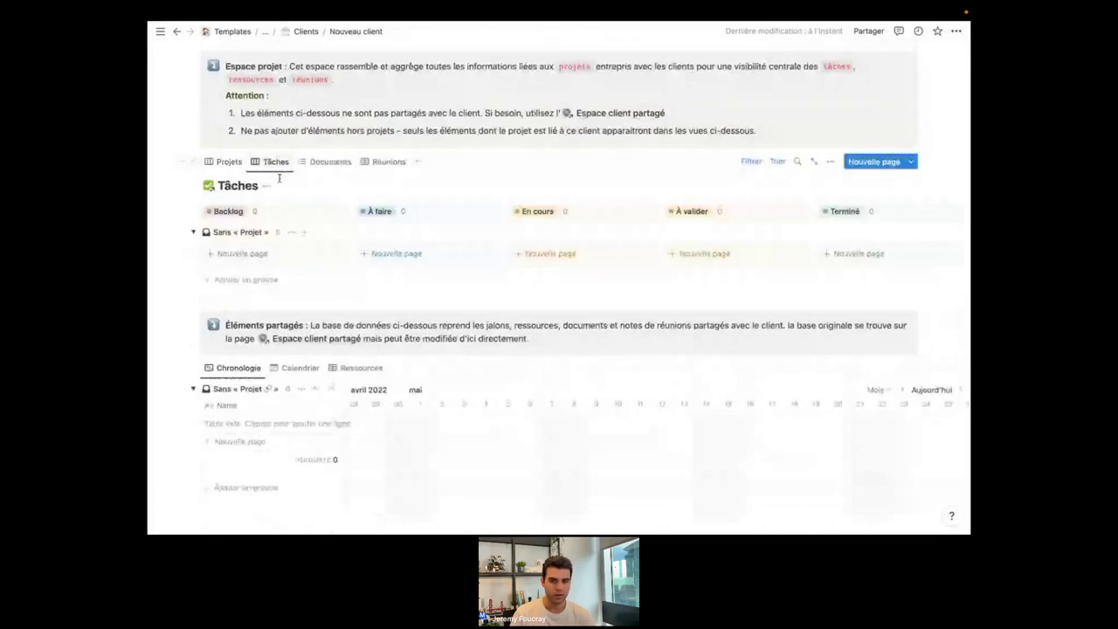
{"action": "left_click", "coordinate": [228, 165]}
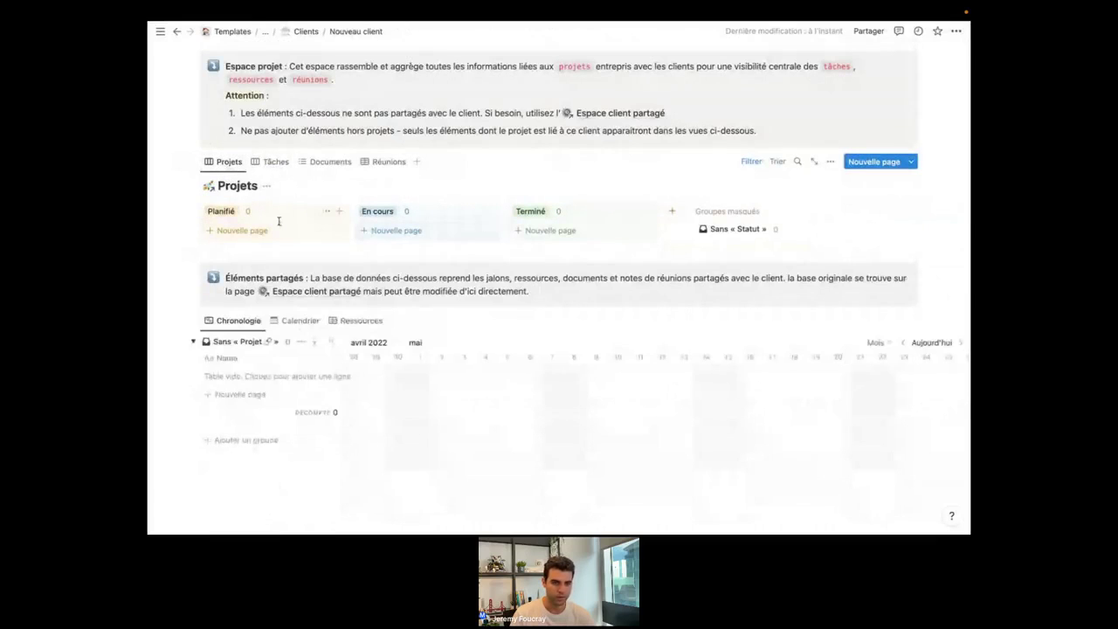
{"action": "left_click", "coordinate": [240, 229]}
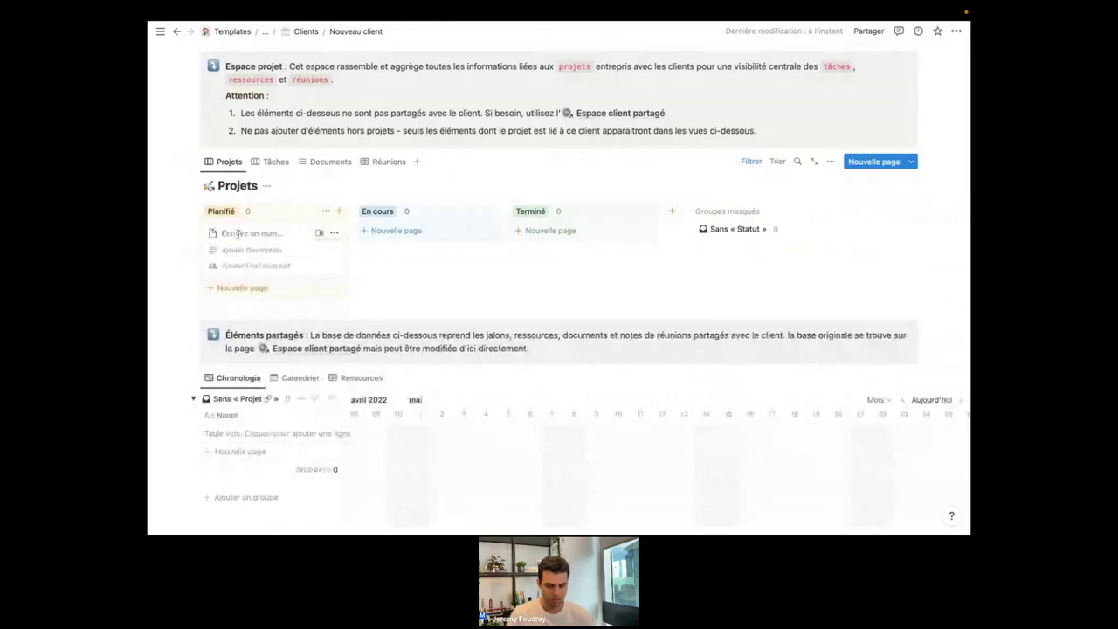
{"action": "type", "text": "NOuveau"}
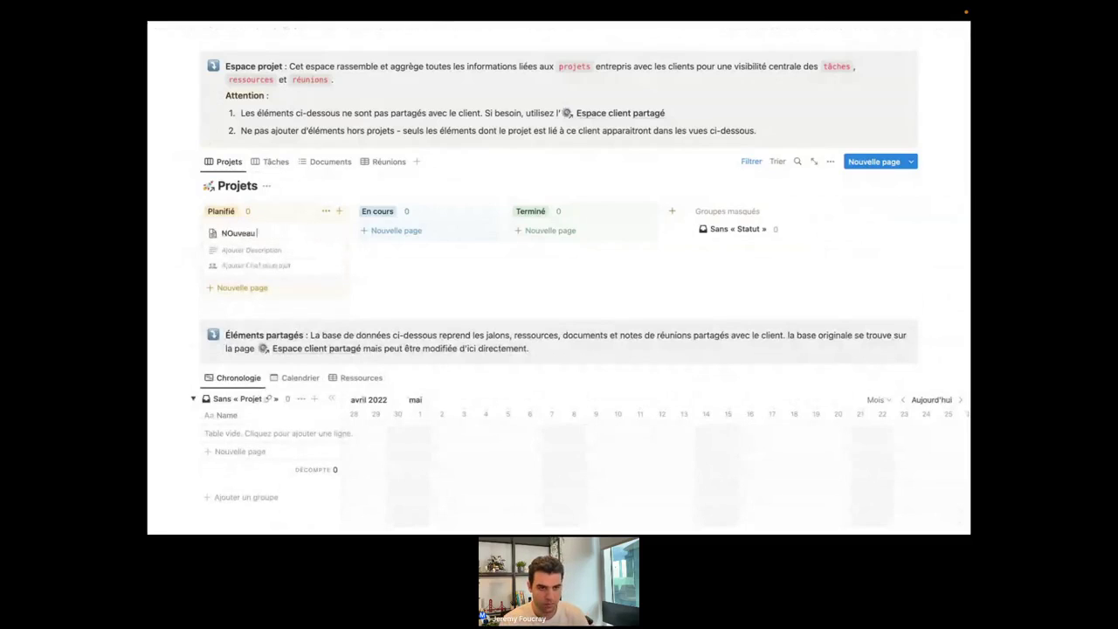
{"action": "key", "text": "BackSpace"}
{"action": "key", "text": "BackSpace"}
{"action": "key", "text": "BackSpace"}
{"action": "key", "text": "BackSpace"}
{"action": "key", "text": "BackSpace"}
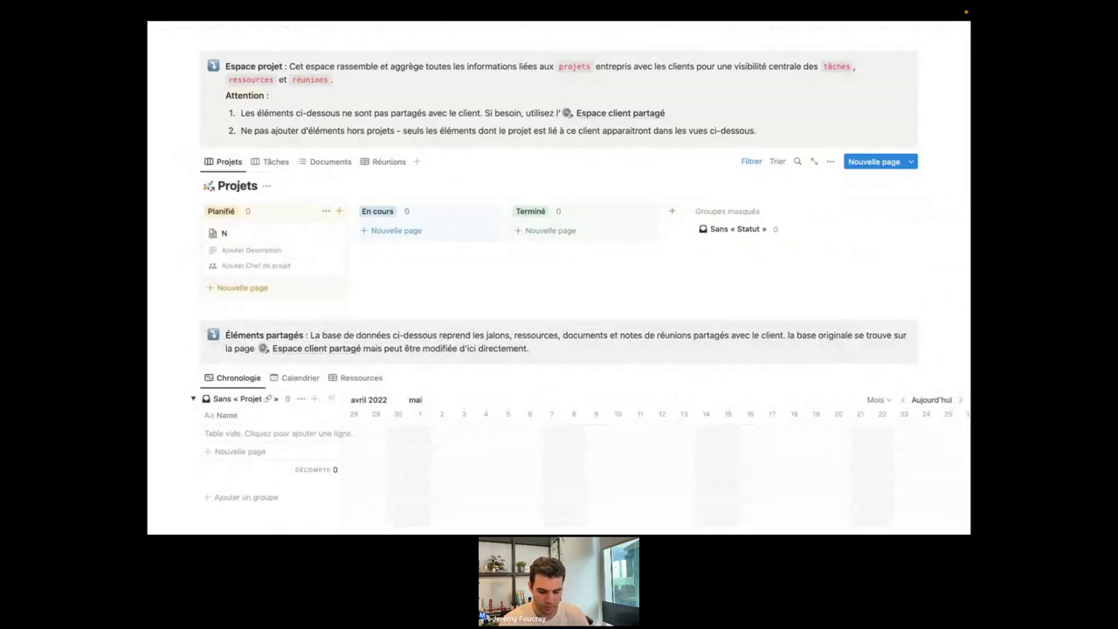
{"action": "type", "text": "ouveau proj"}
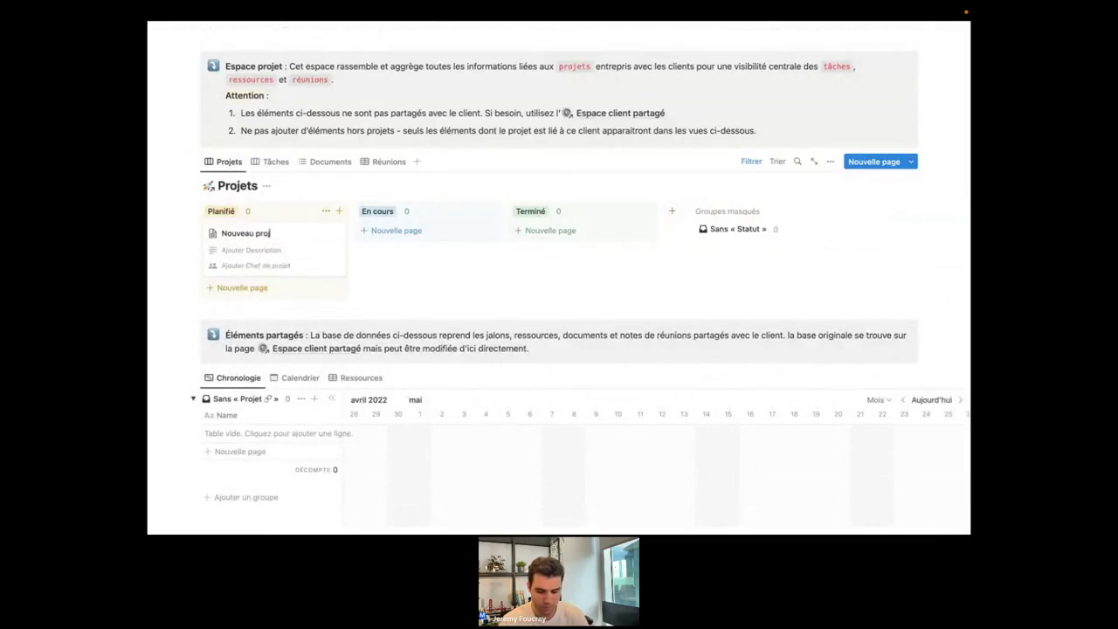
{"action": "type", "text": "et"}
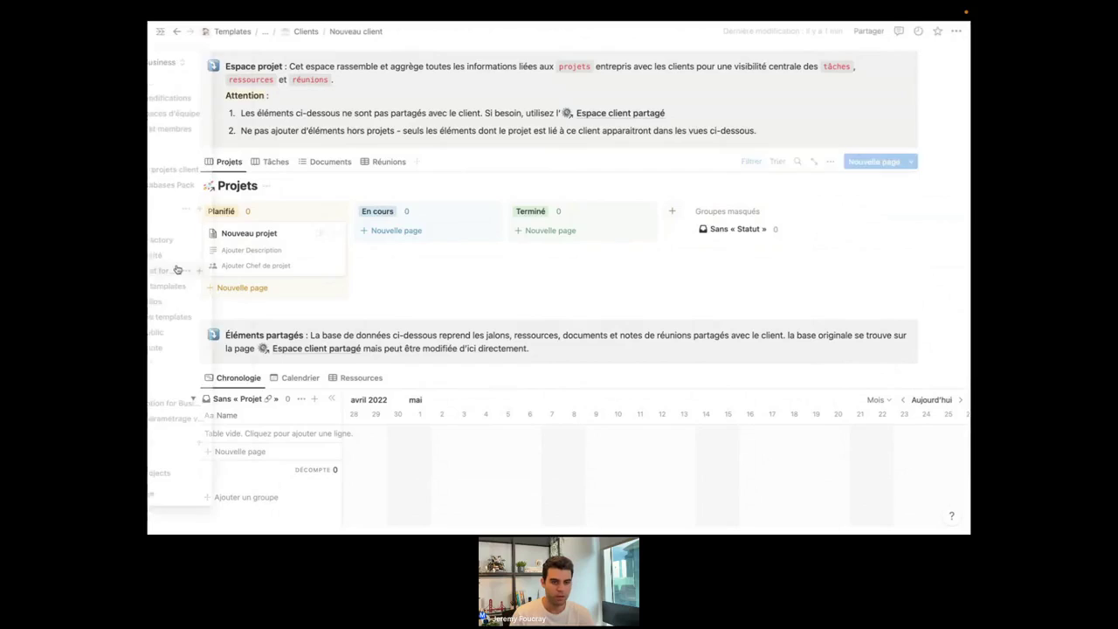
Visit the Bundles et formations page, then come back to the Nouveau client page.
{"action": "left_click", "coordinate": [192, 268]}
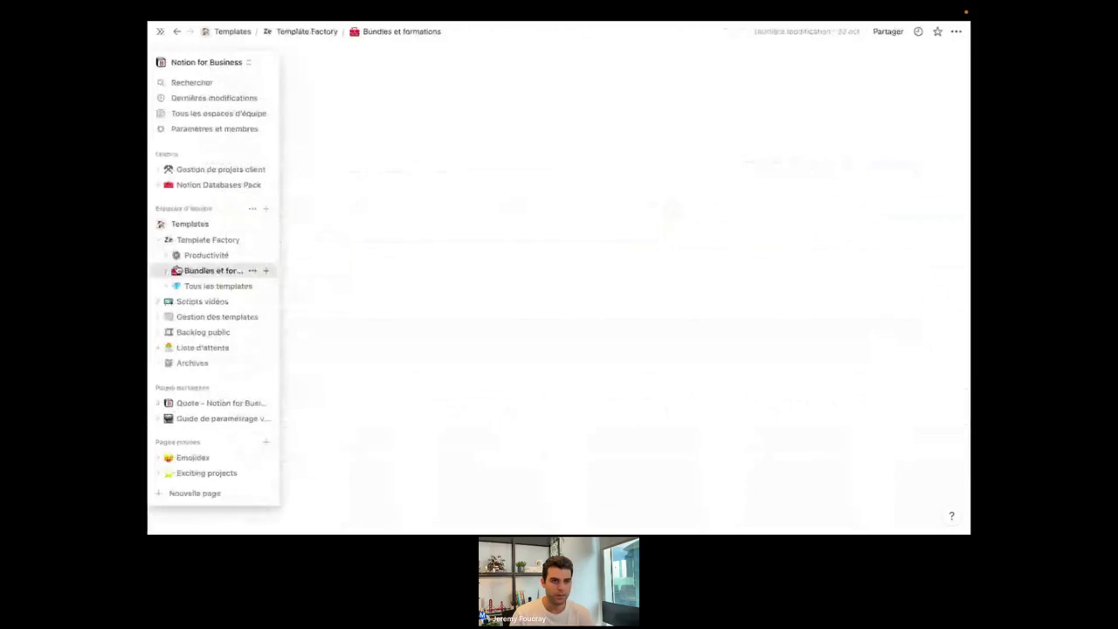
{"action": "left_click", "coordinate": [176, 33]}
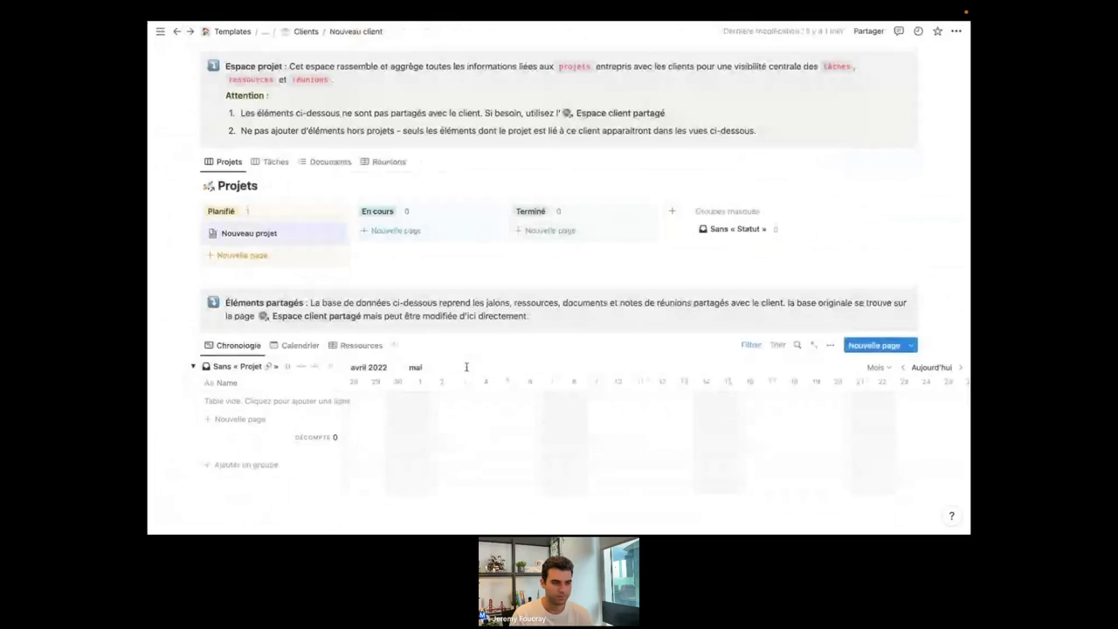
{"action": "scroll", "coordinate": [467, 367], "scroll_direction": "down", "scroll_amount": 1}
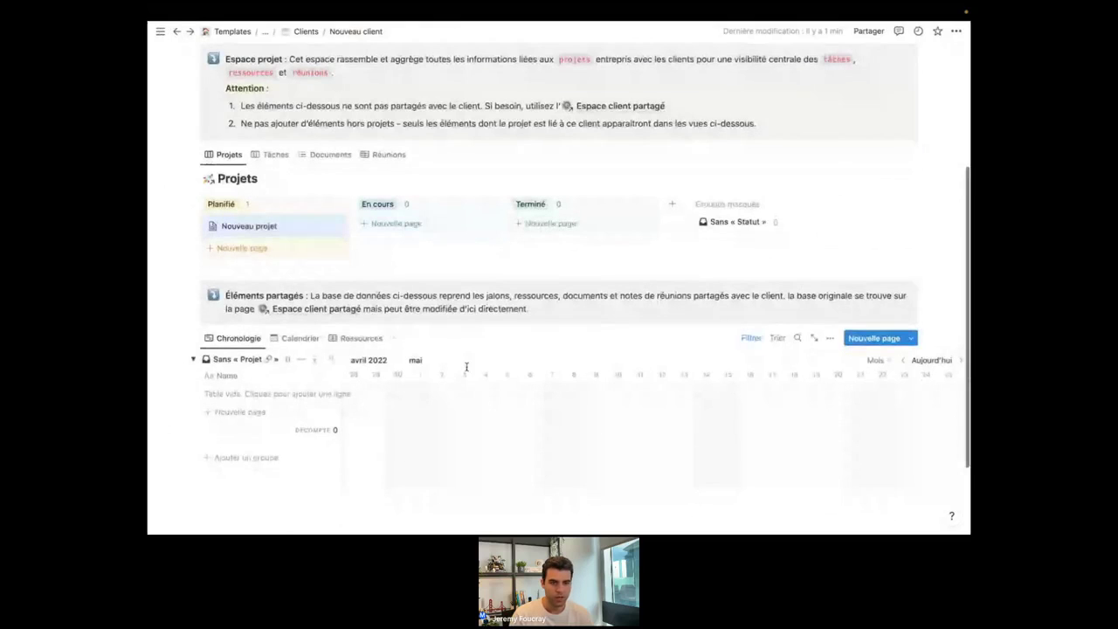
{"action": "scroll", "coordinate": [291, 231], "scroll_direction": "up", "scroll_amount": 1}
Open the Nouveau projet card in side peek and look through its page.
{"action": "left_click", "coordinate": [291, 231]}
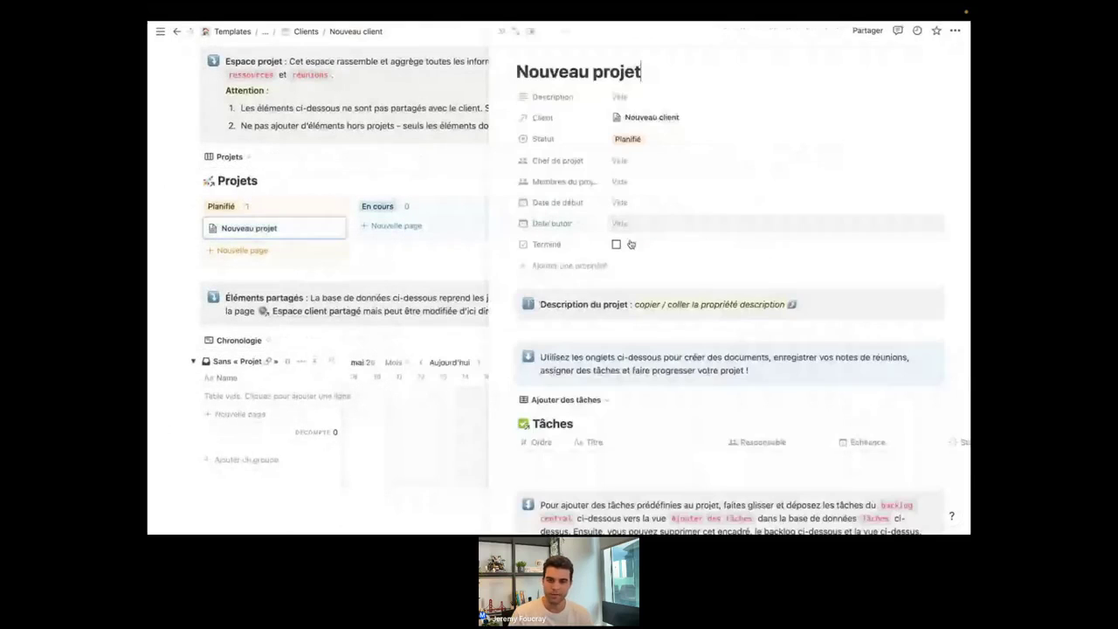
{"action": "scroll", "coordinate": [662, 369], "scroll_direction": "down", "scroll_amount": 2}
{"action": "scroll", "coordinate": [662, 369], "scroll_direction": "down", "scroll_amount": 3}
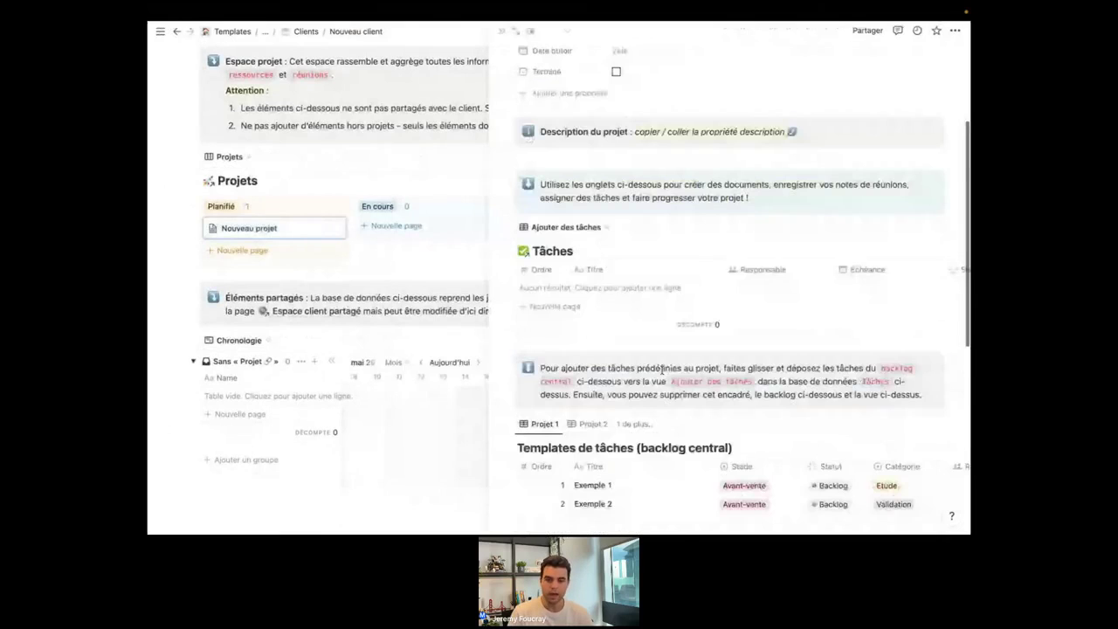
{"action": "scroll", "coordinate": [662, 370], "scroll_direction": "up", "scroll_amount": 3}
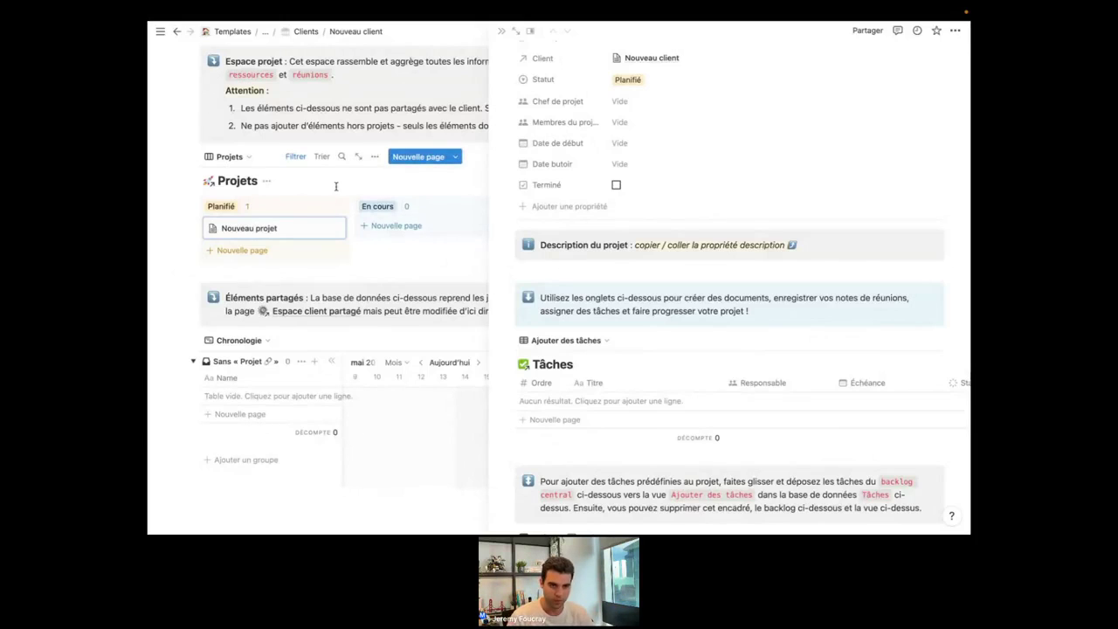
Close the side panel and remove the Nouveau projet card from Planifié.
{"action": "left_click", "coordinate": [188, 197]}
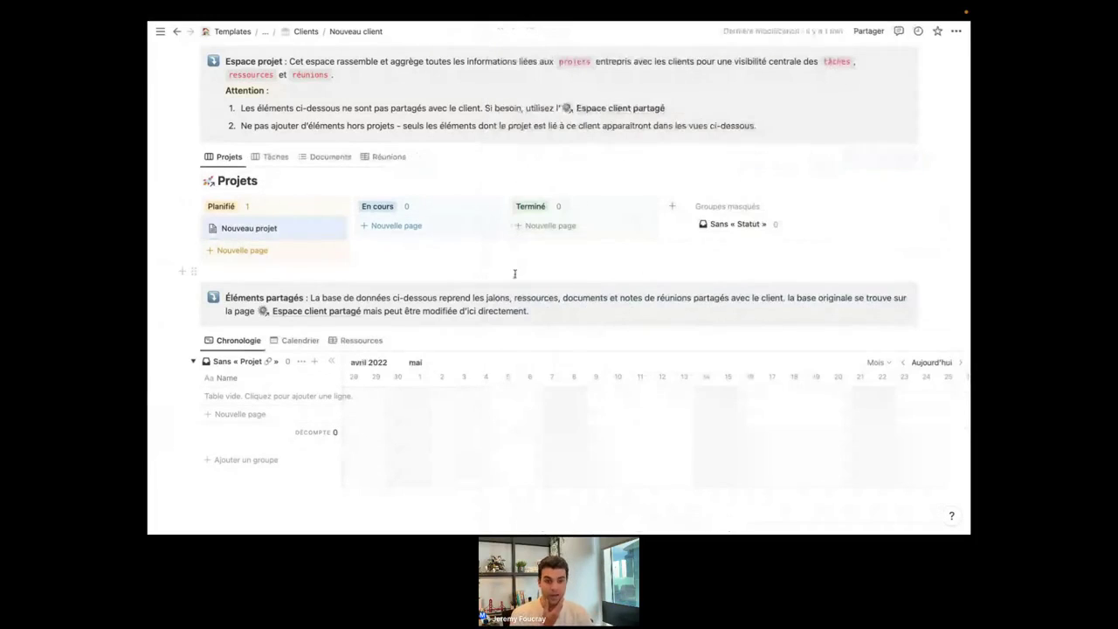
{"action": "scroll", "coordinate": [515, 274], "scroll_direction": "up", "scroll_amount": 1}
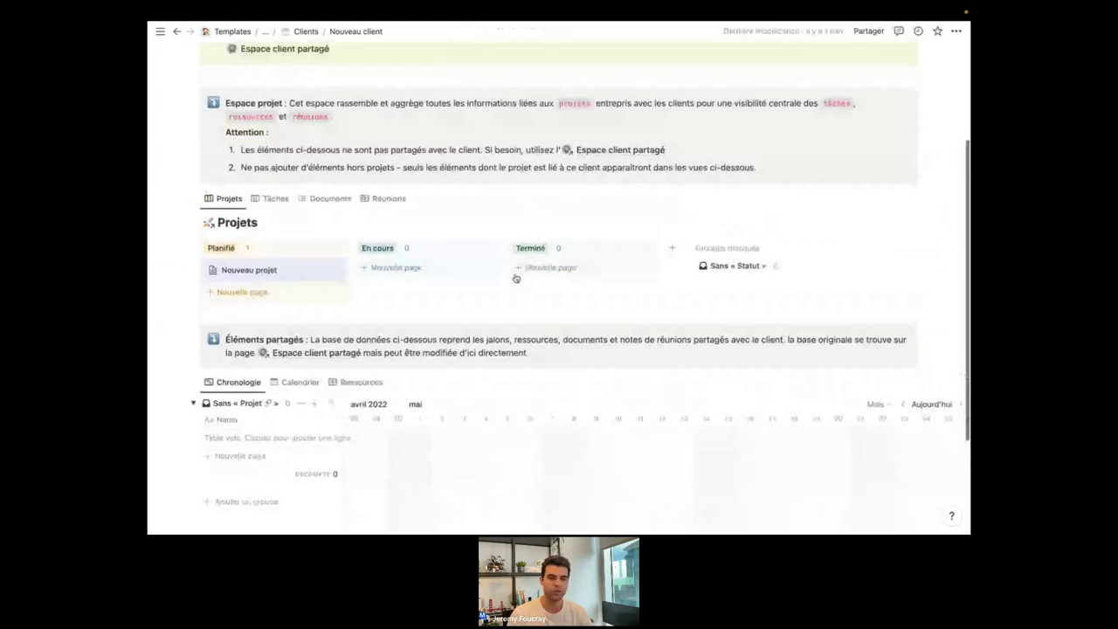
{"action": "mouse_move", "coordinate": [496, 7]}
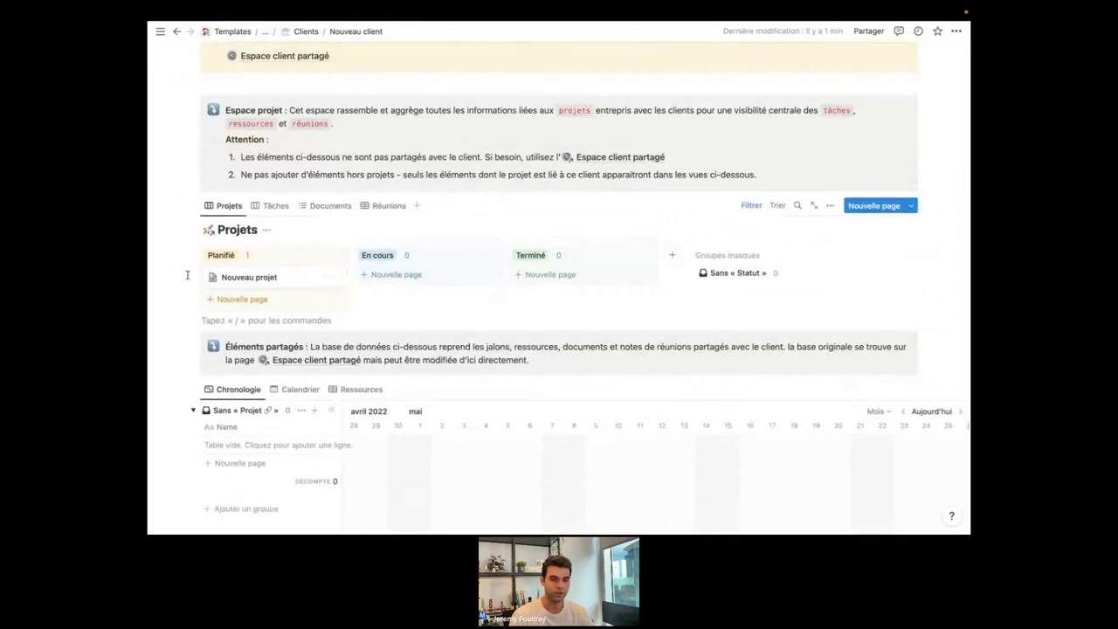
{"action": "key", "text": "ctrl+z"}
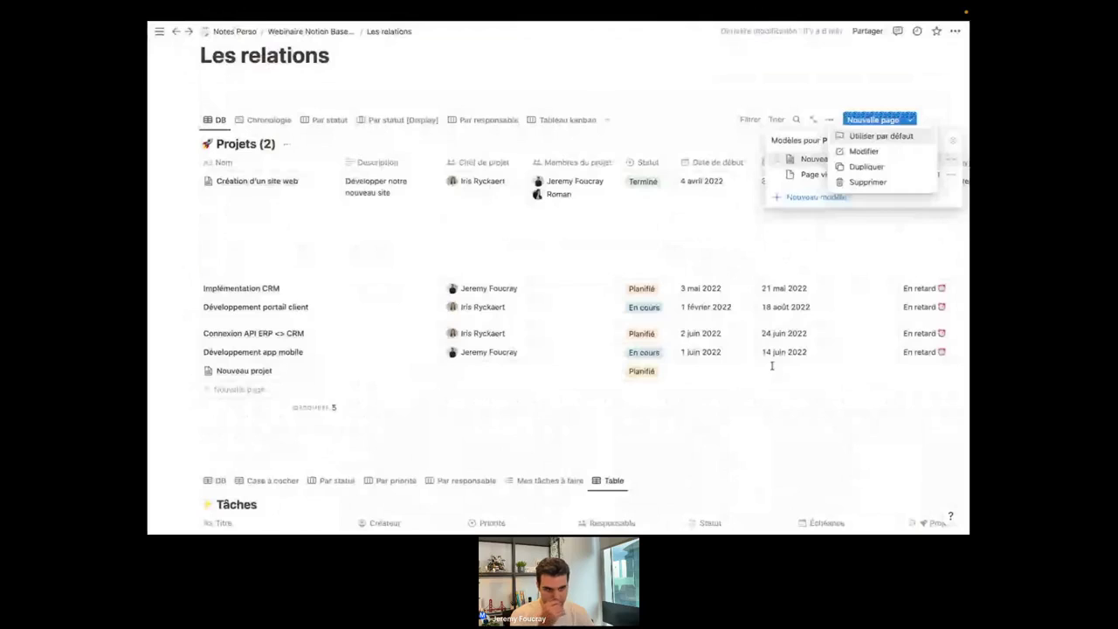
Dismiss the template options and the Modèles pour Projets list, then check the Les relations projects table.
{"action": "key", "text": "Escape"}
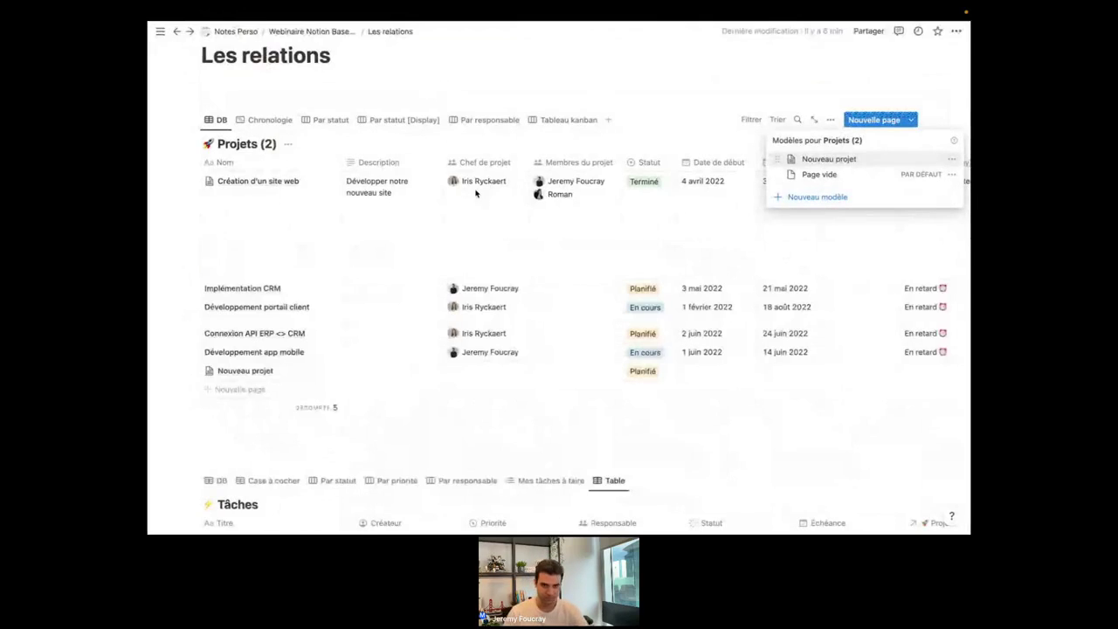
{"action": "left_click", "coordinate": [386, 93]}
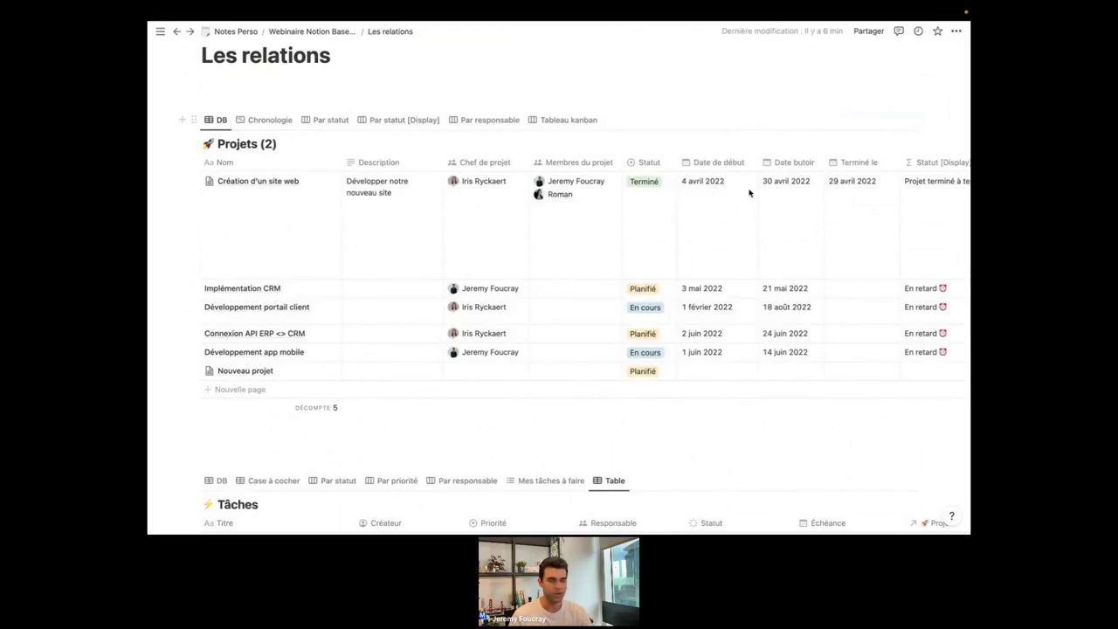
{"action": "scroll", "coordinate": [614, 224], "scroll_direction": "down", "scroll_amount": 2}
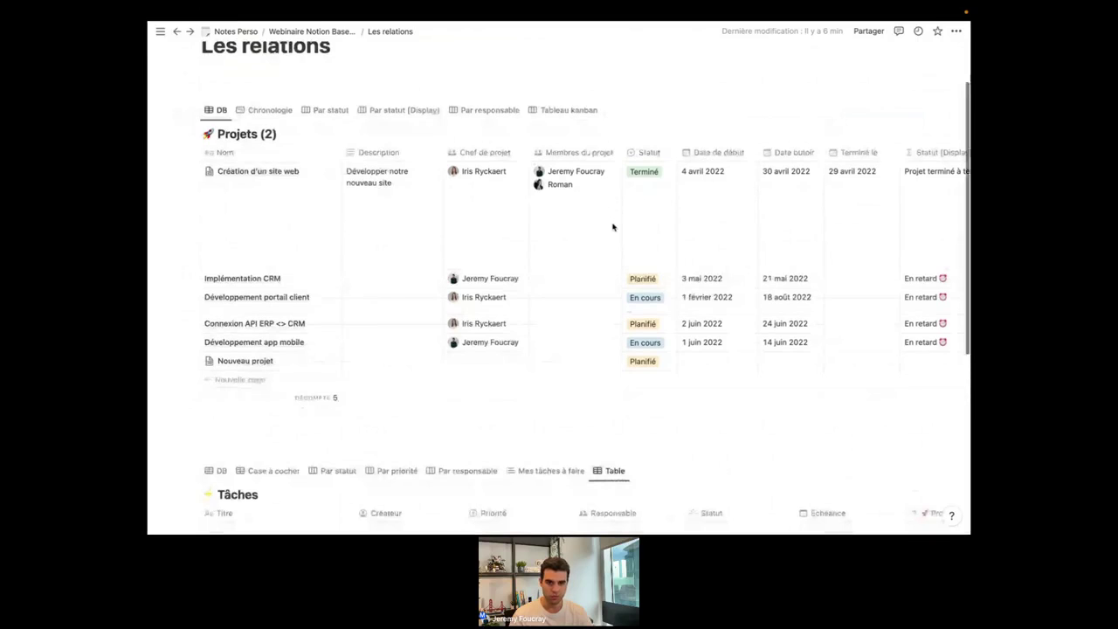
{"action": "scroll", "coordinate": [612, 226], "scroll_direction": "up", "scroll_amount": 3}
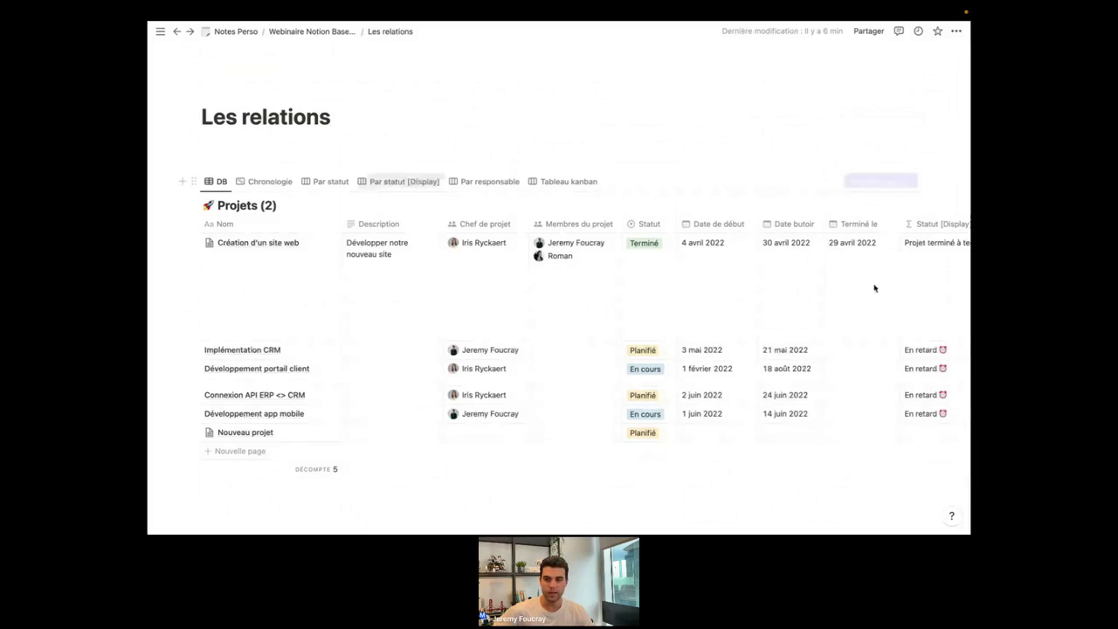
Open the Nouveau projet template of Projets for editing.
{"action": "left_click", "coordinate": [913, 181]}
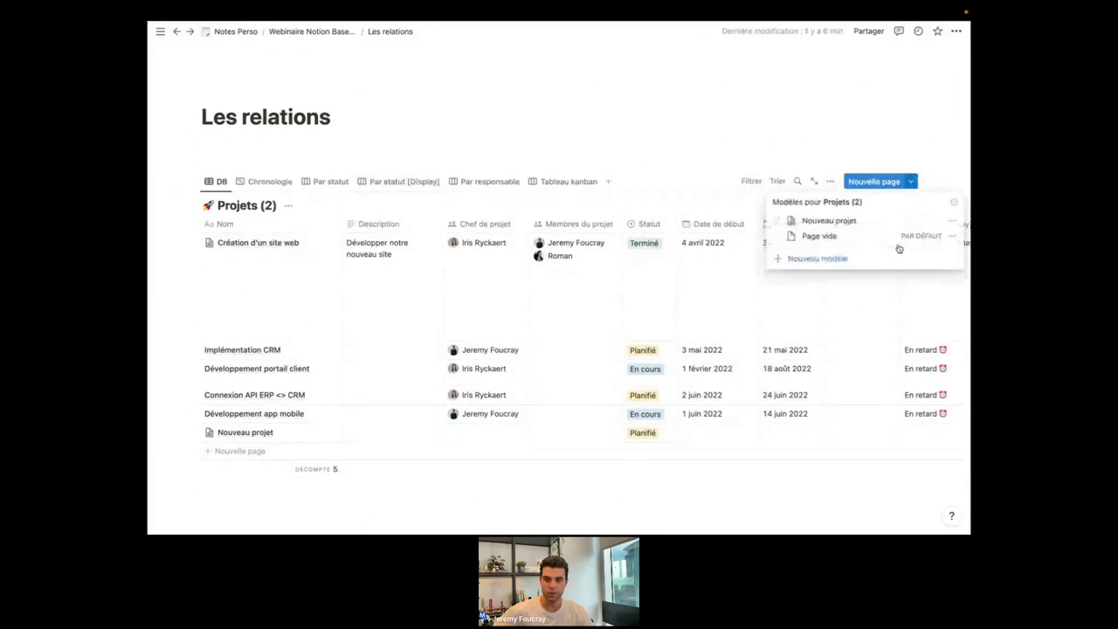
{"action": "left_click", "coordinate": [952, 220]}
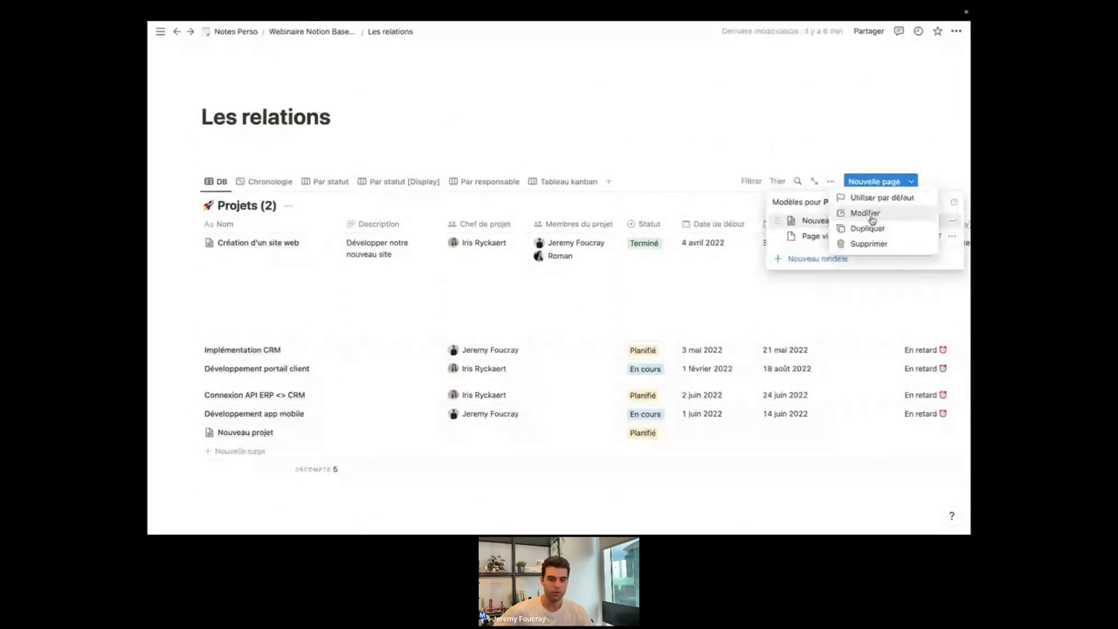
{"action": "left_click", "coordinate": [866, 214]}
{"action": "scroll", "coordinate": [394, 312], "scroll_direction": "down", "scroll_amount": 5}
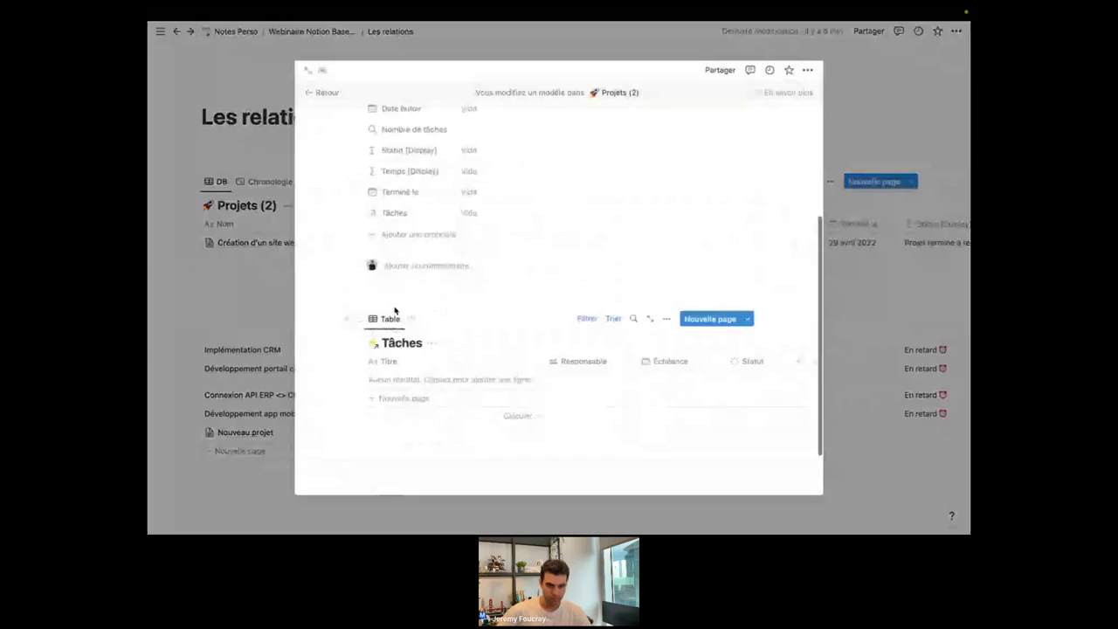
Insert an Encadré callout above the Tâches table with the ℹ️ info emoji as its icon.
{"action": "left_click", "coordinate": [399, 299]}
{"action": "type", "text": "/"}
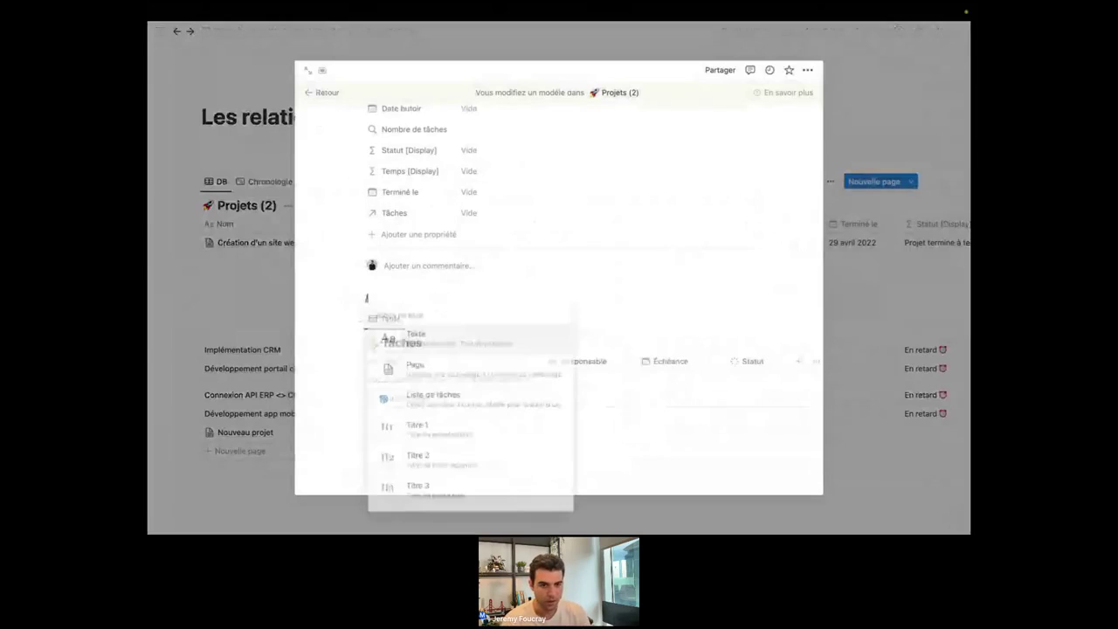
{"action": "type", "text": "cal"}
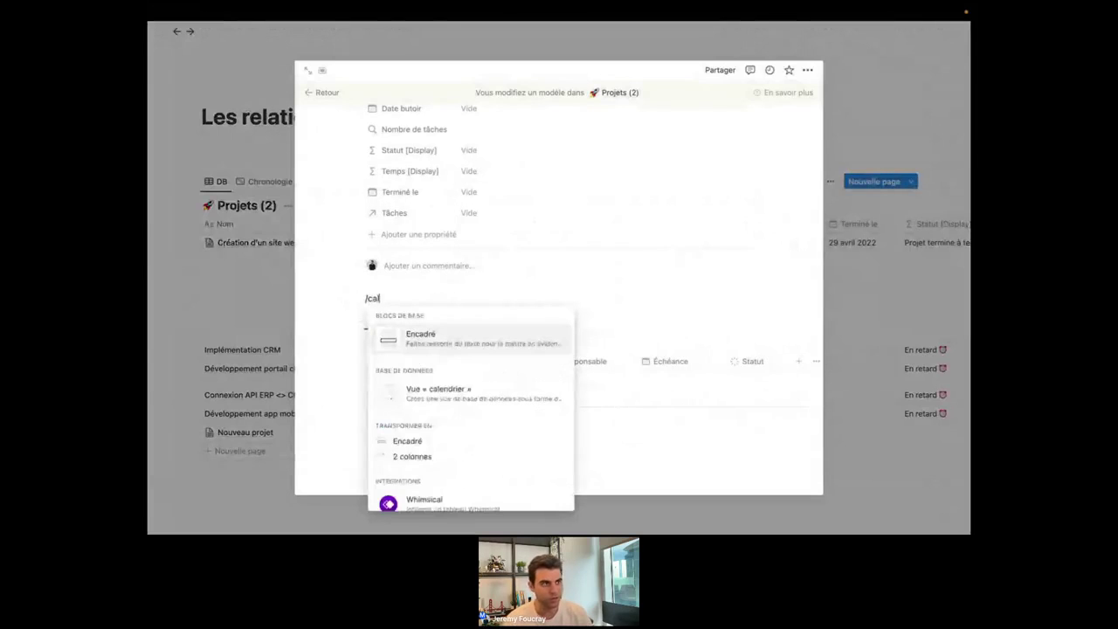
{"action": "left_click", "coordinate": [465, 342]}
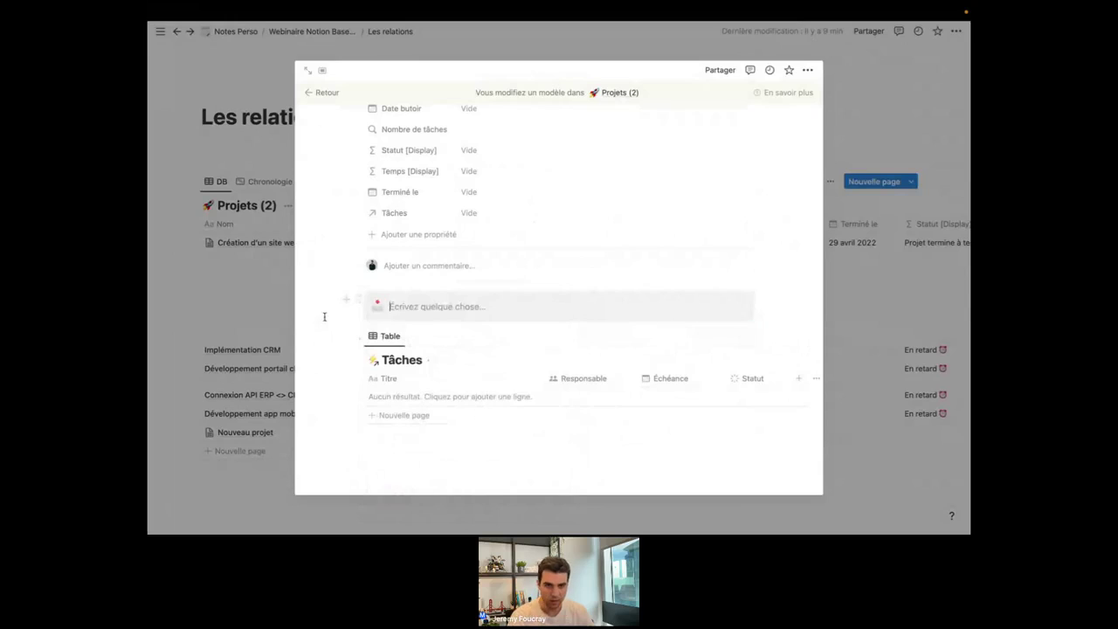
{"action": "left_click", "coordinate": [381, 307]}
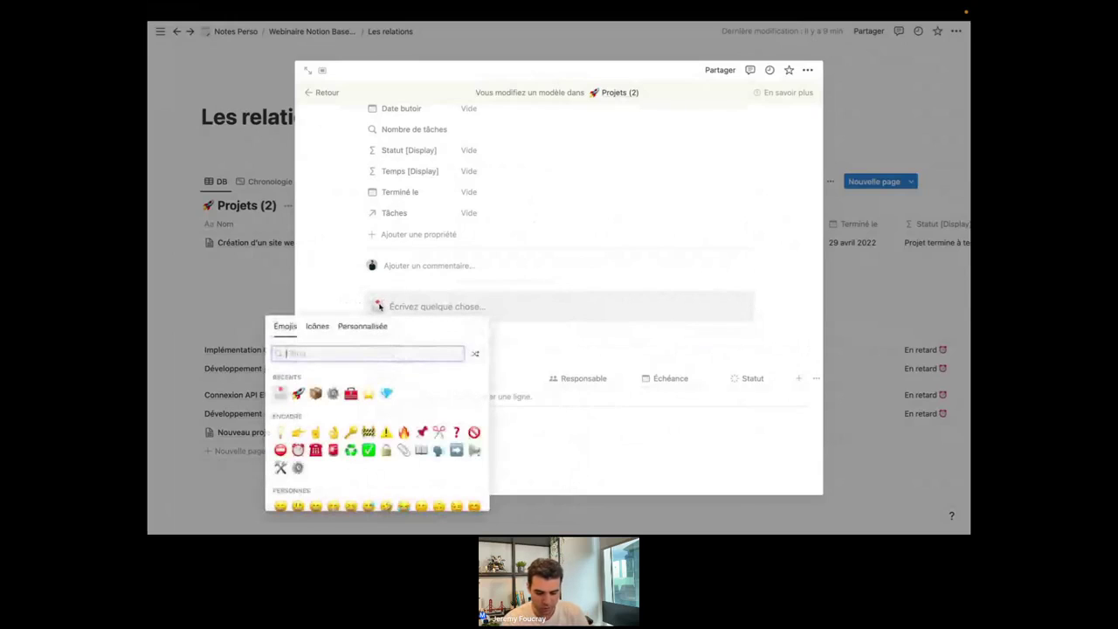
{"action": "type", "text": "info"}
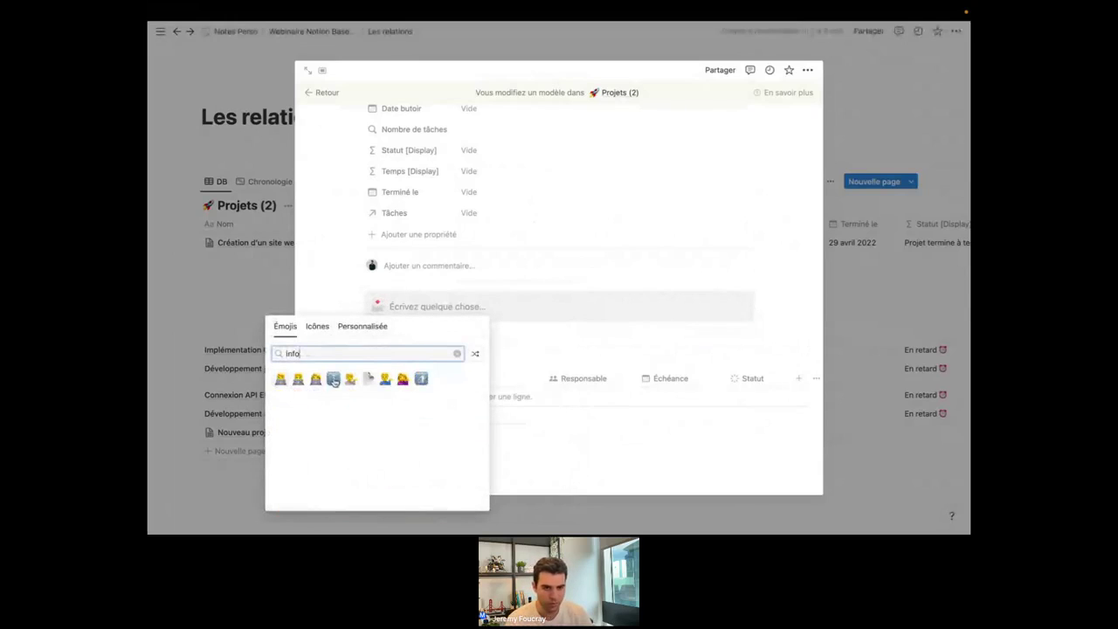
{"action": "left_click", "coordinate": [333, 379]}
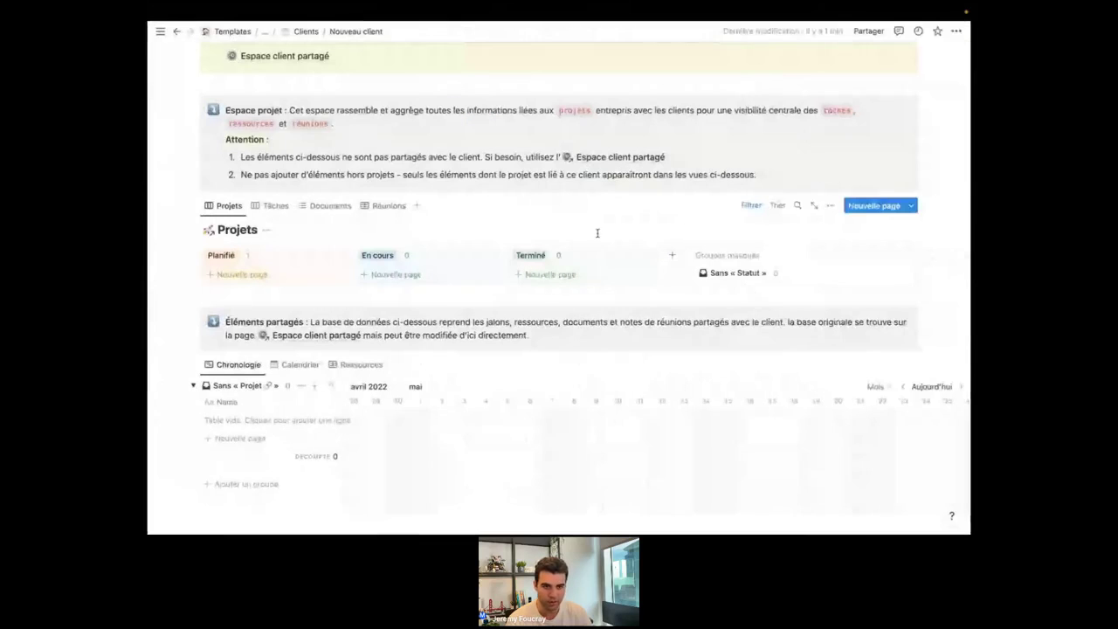
Go to the Clients database and open the Nouveau client template for editing.
{"action": "scroll", "coordinate": [749, 129], "scroll_direction": "up", "scroll_amount": 1}
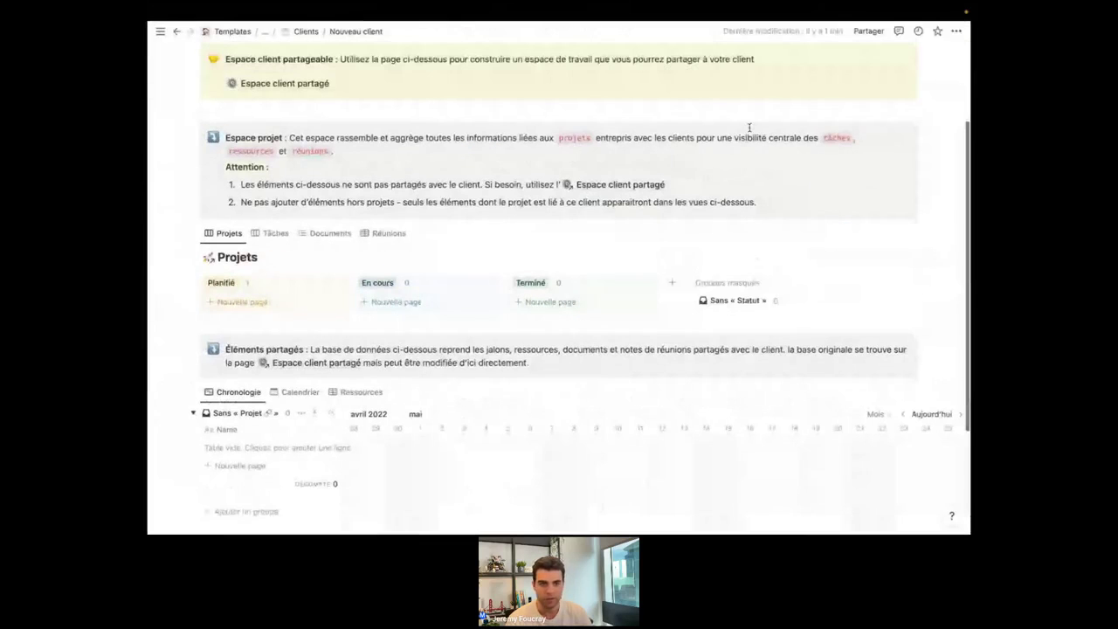
{"action": "scroll", "coordinate": [750, 128], "scroll_direction": "up", "scroll_amount": 4}
{"action": "left_click", "coordinate": [303, 31]}
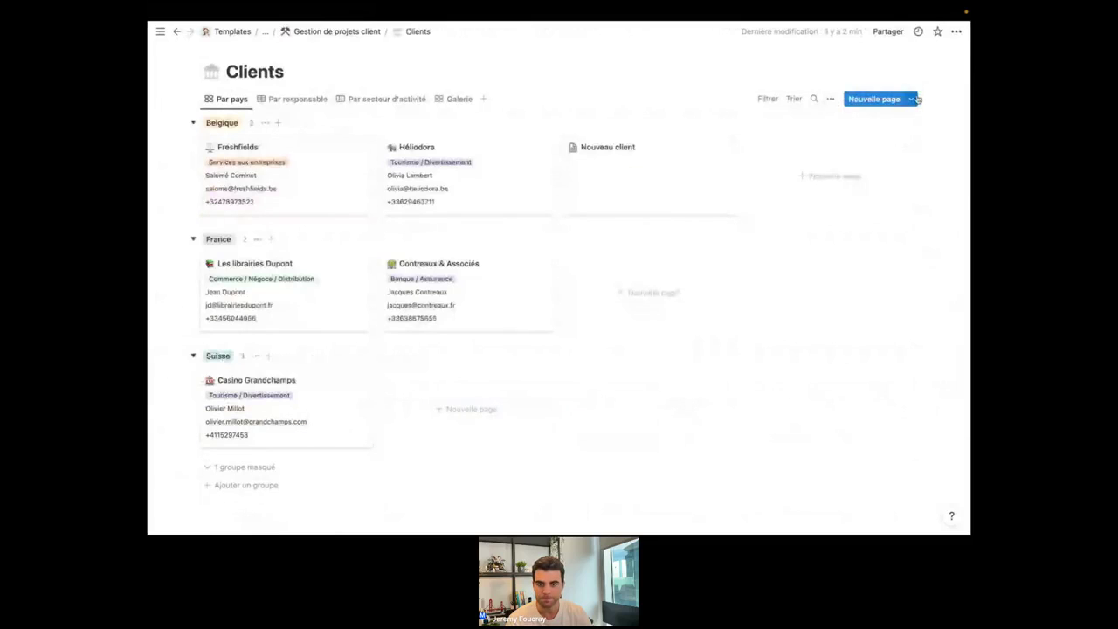
{"action": "left_click", "coordinate": [911, 99]}
{"action": "left_click", "coordinate": [953, 140]}
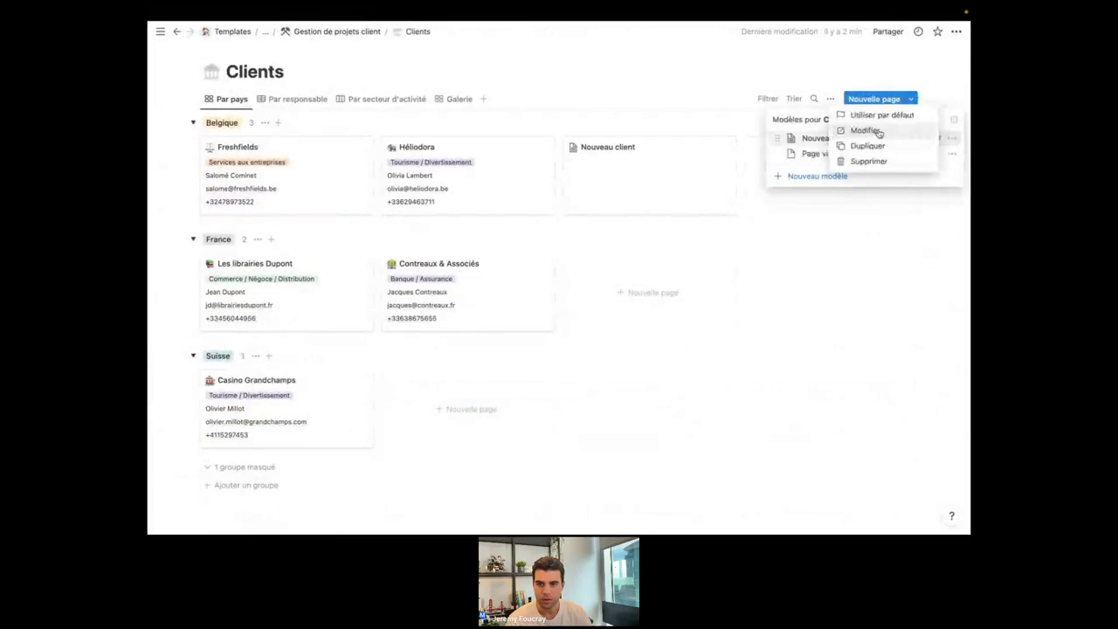
{"action": "left_click", "coordinate": [876, 131]}
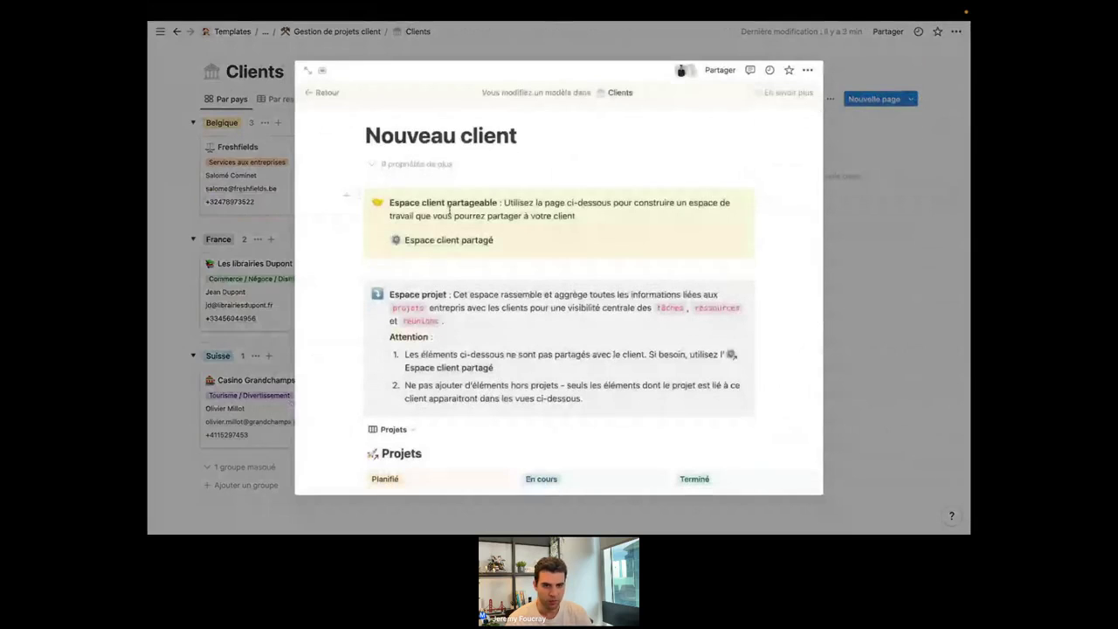
Scroll through the Nouveau client template, then close the template editor.
{"action": "scroll", "coordinate": [554, 309], "scroll_direction": "down", "scroll_amount": 2}
{"action": "scroll", "coordinate": [554, 310], "scroll_direction": "down", "scroll_amount": 1}
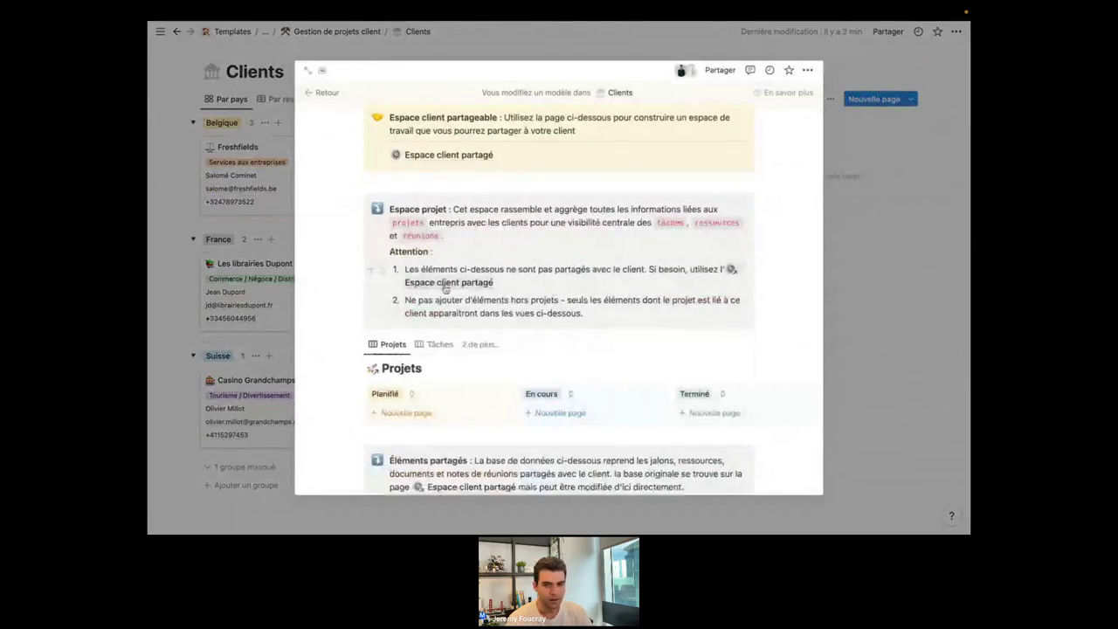
{"action": "scroll", "coordinate": [527, 264], "scroll_direction": "down", "scroll_amount": 1}
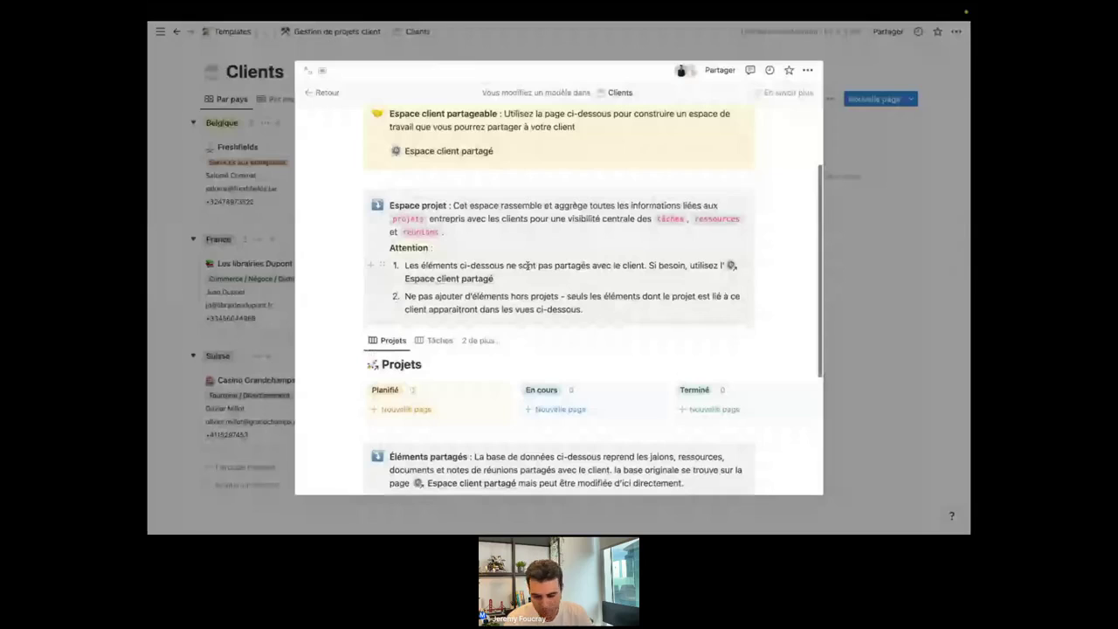
{"action": "scroll", "coordinate": [527, 265], "scroll_direction": "down", "scroll_amount": 1}
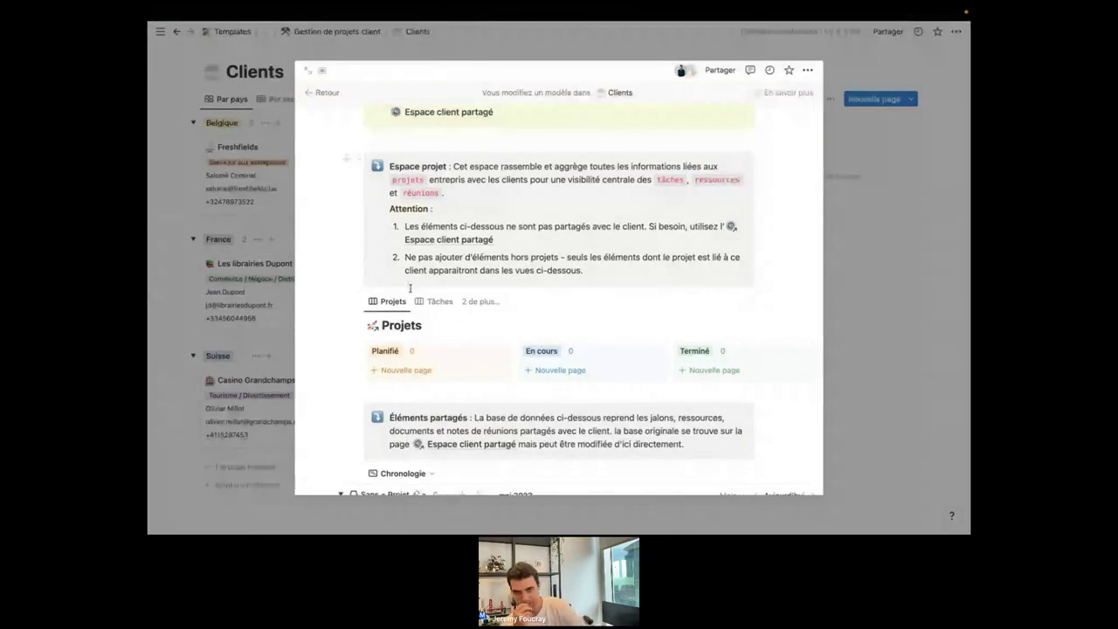
{"action": "left_click", "coordinate": [867, 290]}
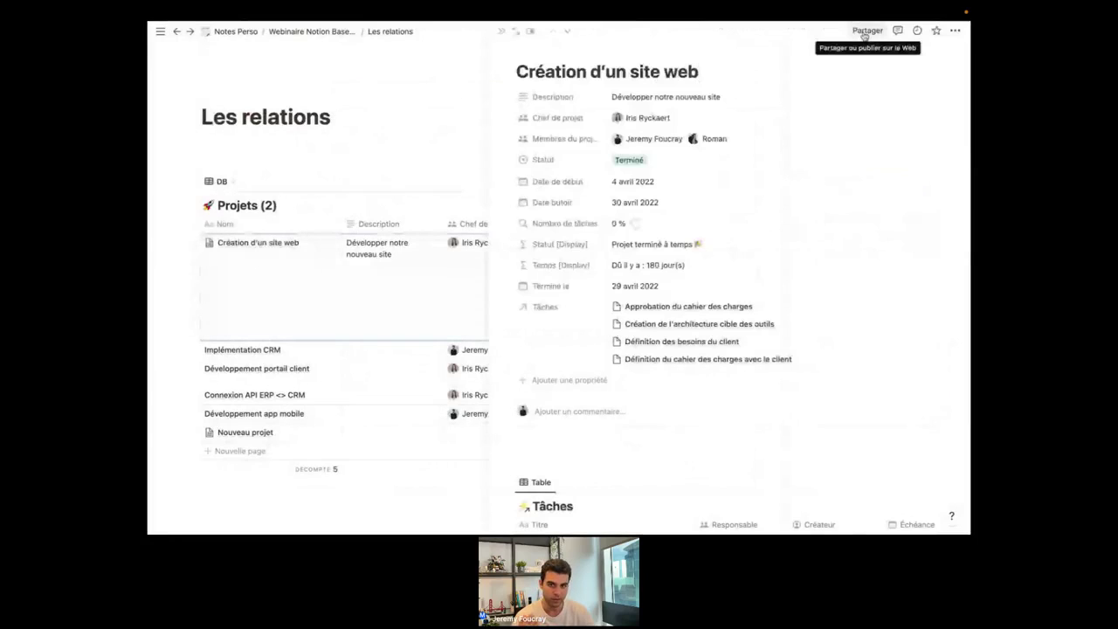
Close the project side panel and switch on Partager sur le Web for Les relations.
{"action": "left_click", "coordinate": [396, 145]}
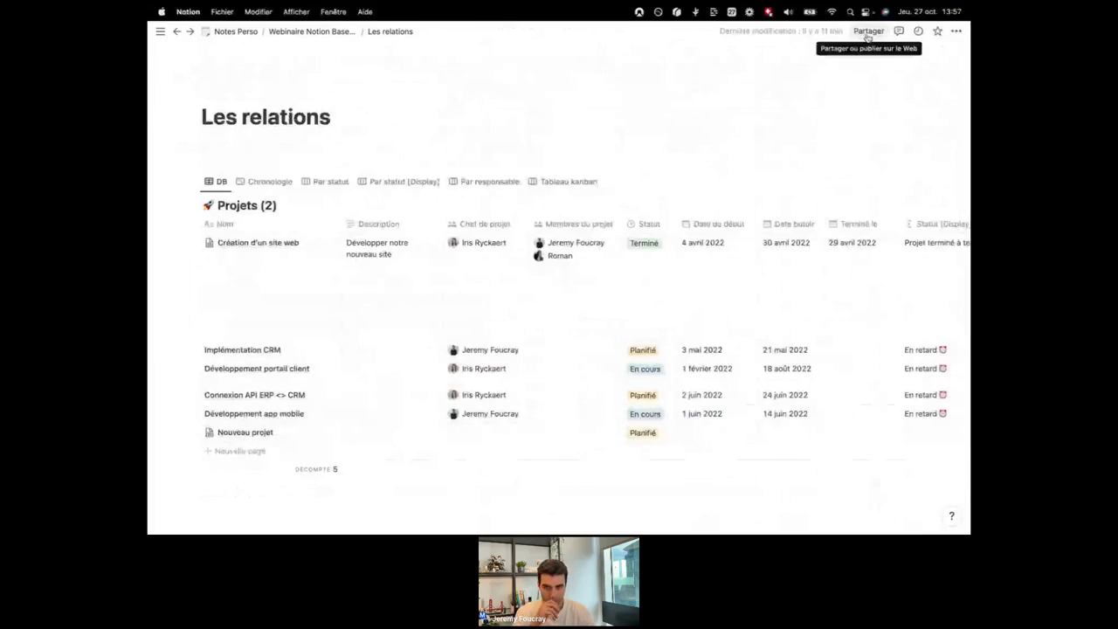
{"action": "left_click", "coordinate": [869, 32]}
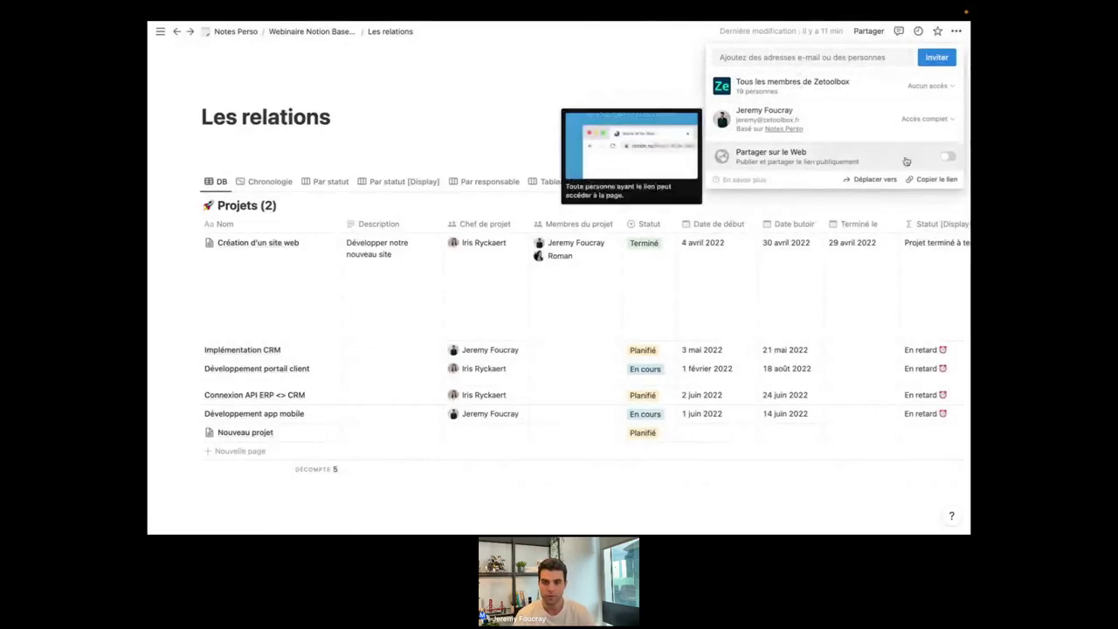
{"action": "left_click", "coordinate": [949, 157]}
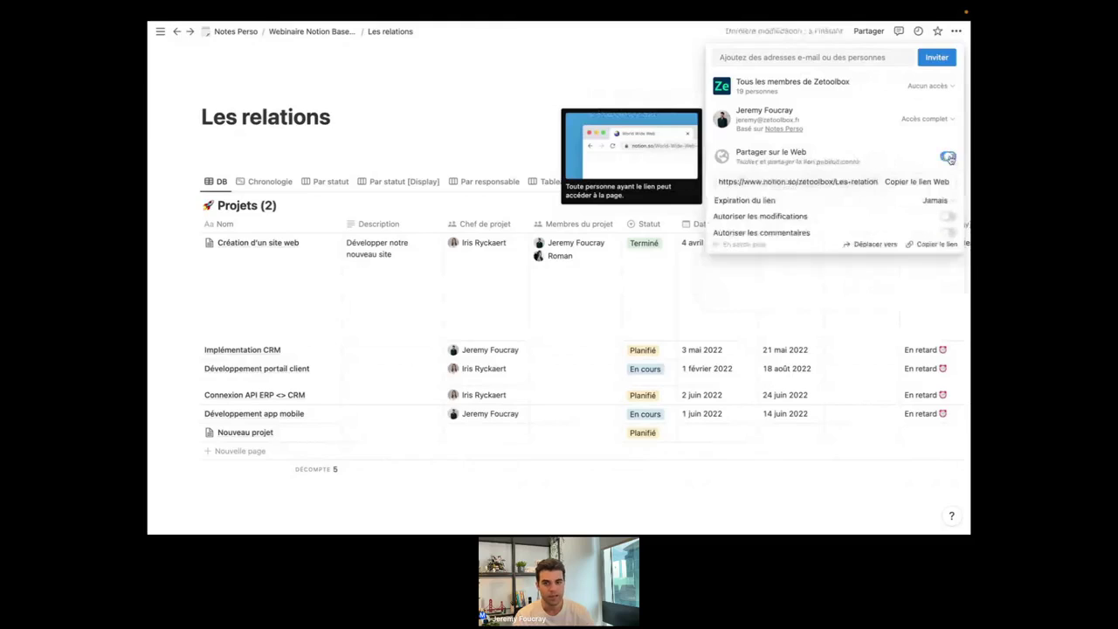
{"action": "left_click", "coordinate": [504, 91]}
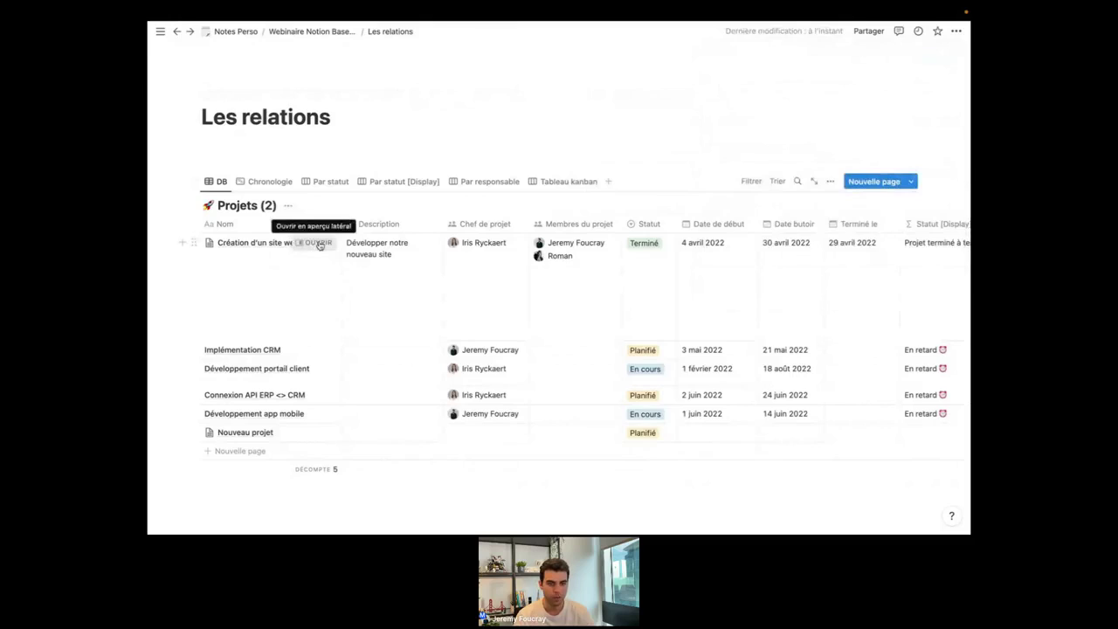
Open Création d'un site web alongside and toggle its web sharing on, then off again.
{"action": "left_click", "coordinate": [320, 243]}
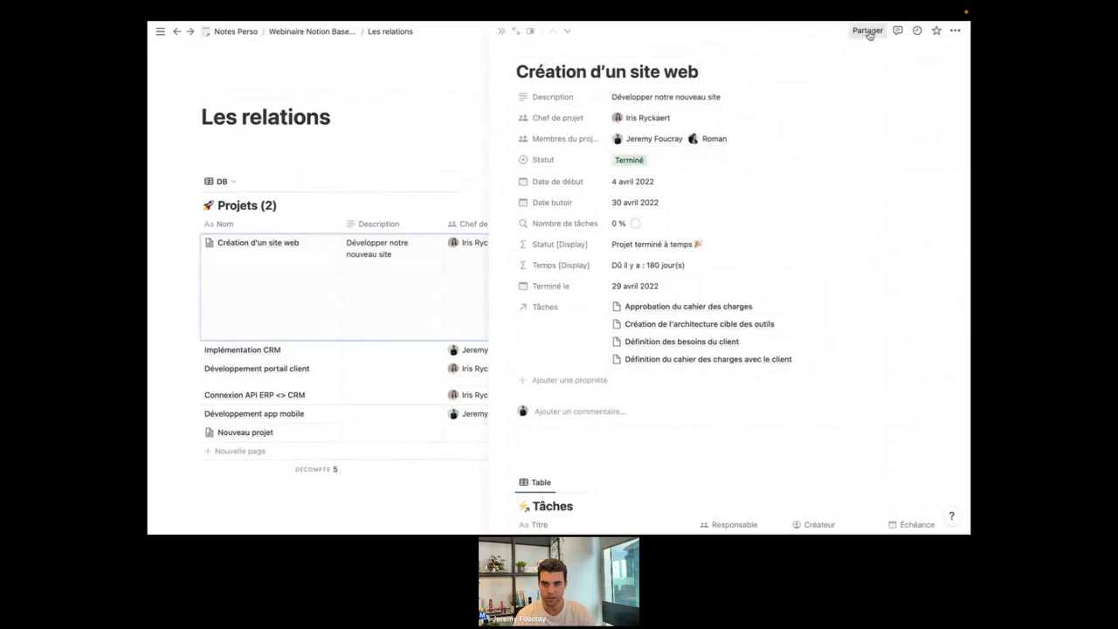
{"action": "left_click", "coordinate": [868, 31]}
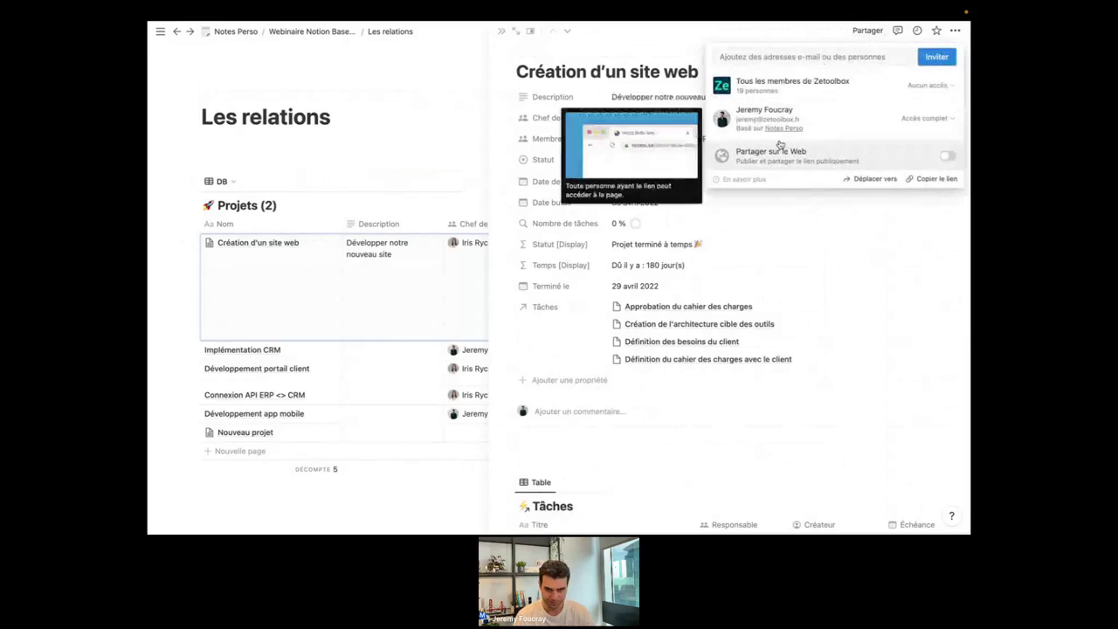
{"action": "left_click", "coordinate": [948, 157]}
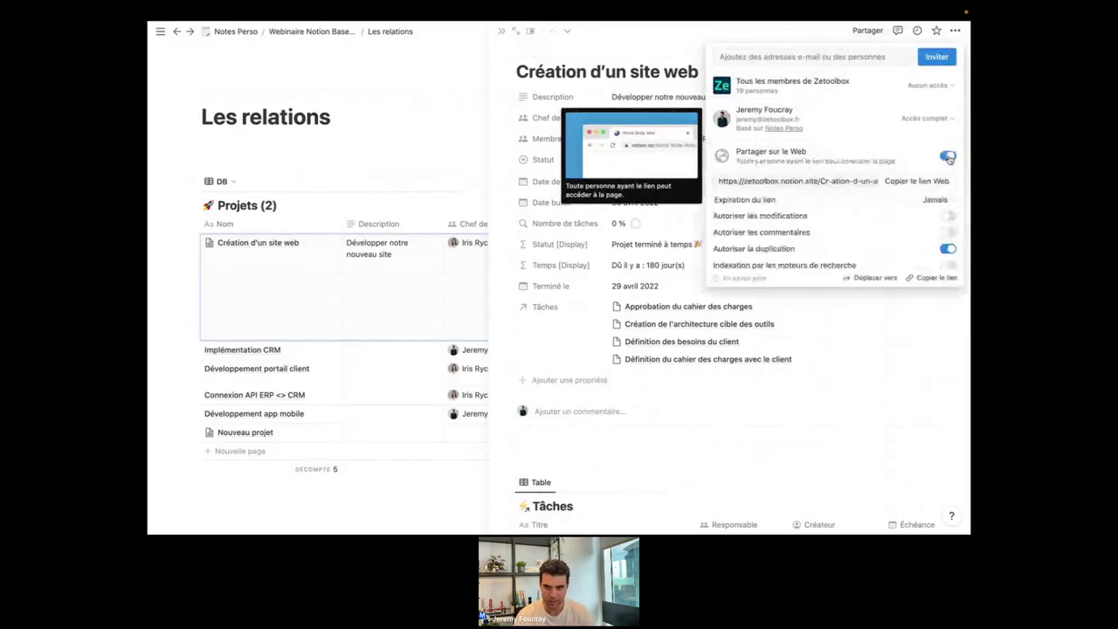
{"action": "left_click", "coordinate": [948, 157]}
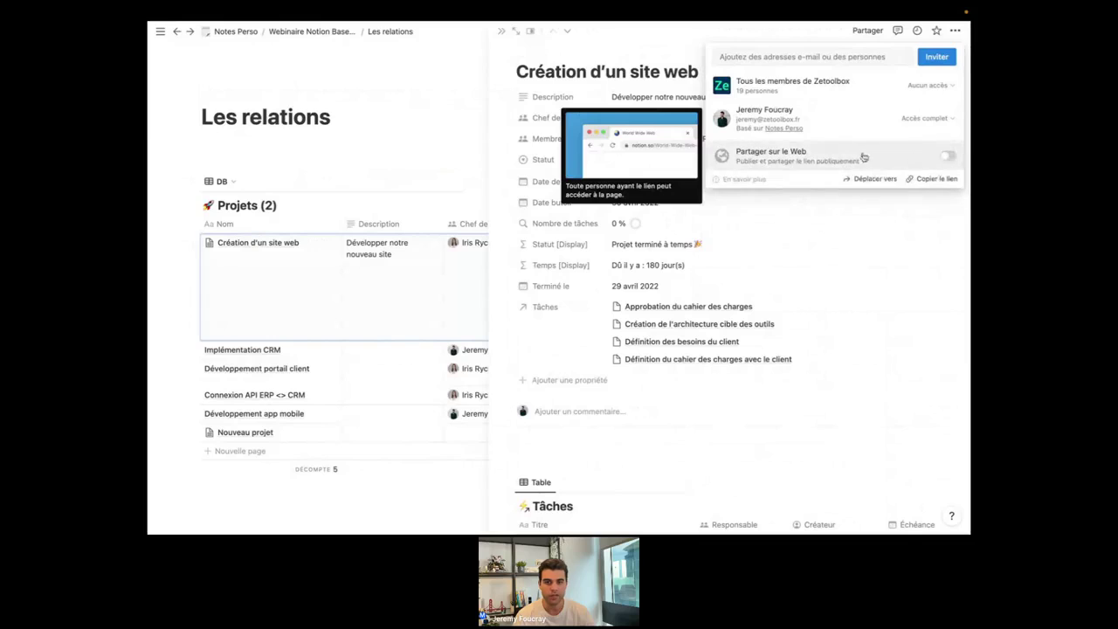
Start and cancel an invitation, review workspace member access unchanged, then return to Webinaire Notion Bases de données.
{"action": "left_click", "coordinate": [765, 58]}
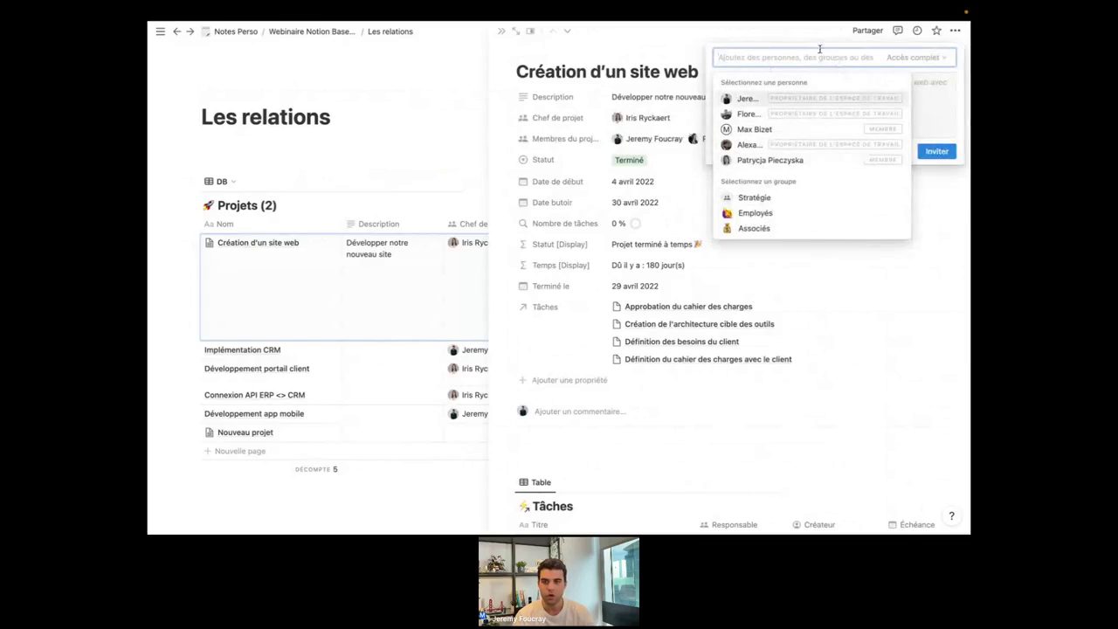
{"action": "left_click", "coordinate": [948, 120]}
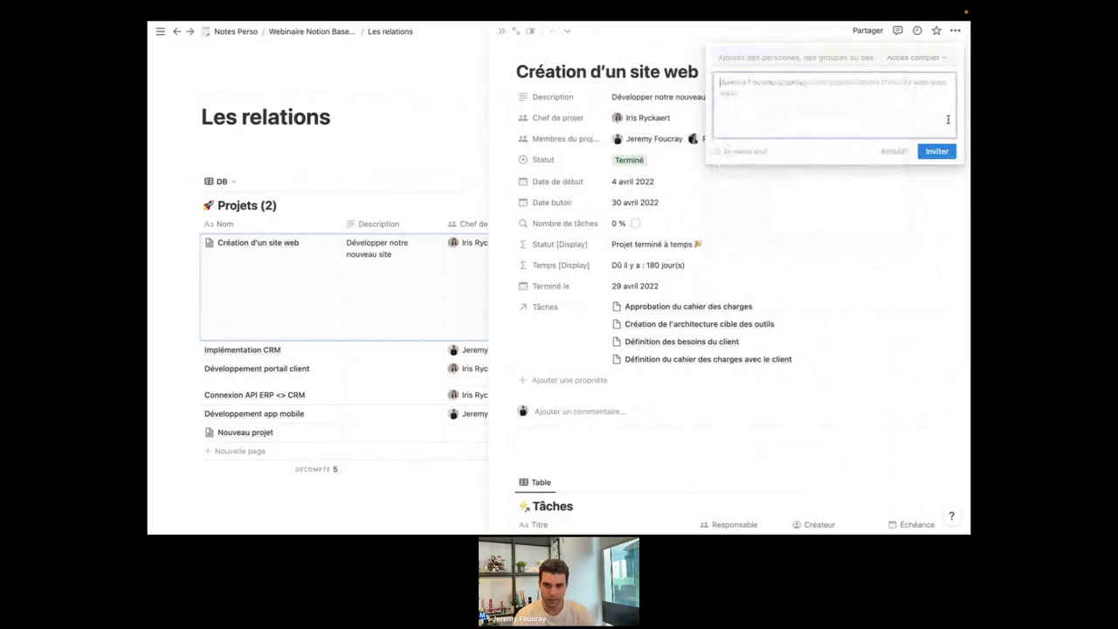
{"action": "left_click", "coordinate": [893, 152]}
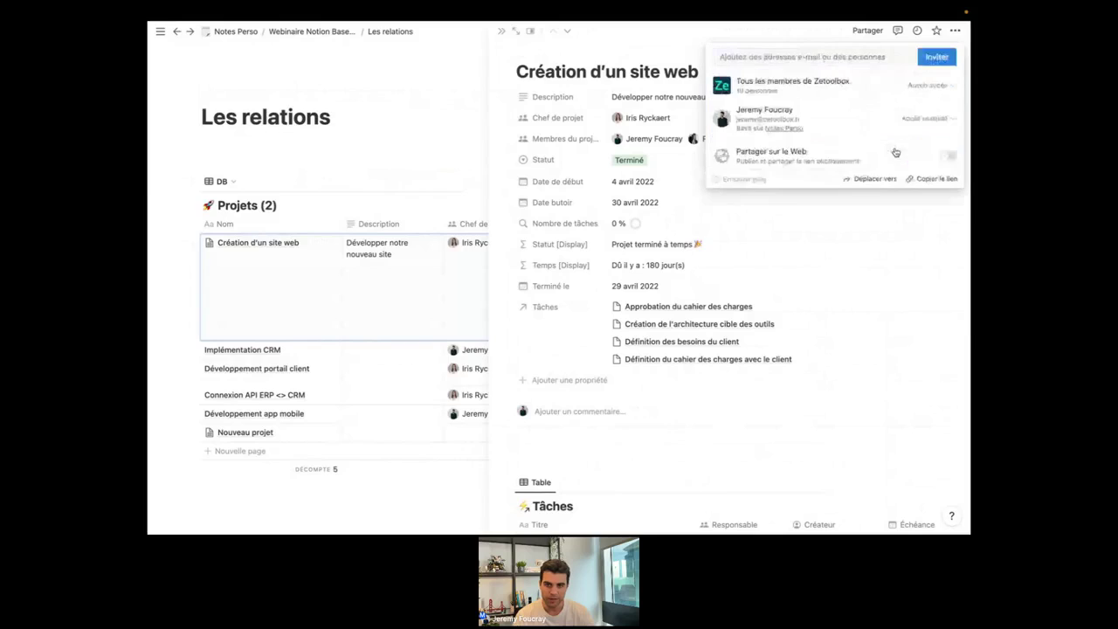
{"action": "left_click", "coordinate": [927, 87]}
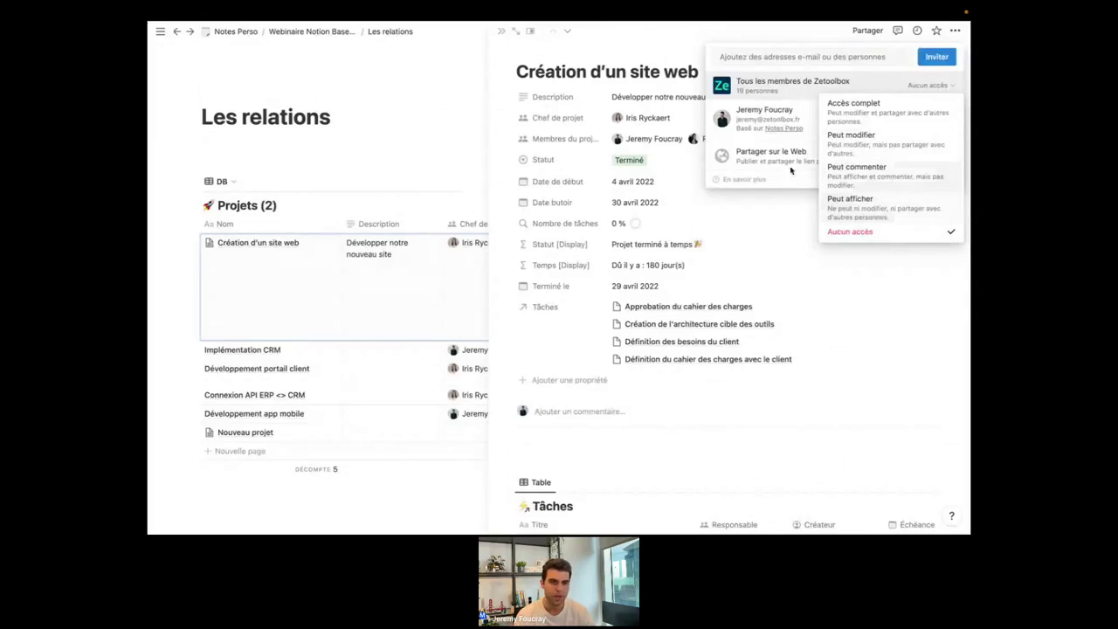
{"action": "left_click", "coordinate": [401, 183]}
{"action": "left_click", "coordinate": [377, 182]}
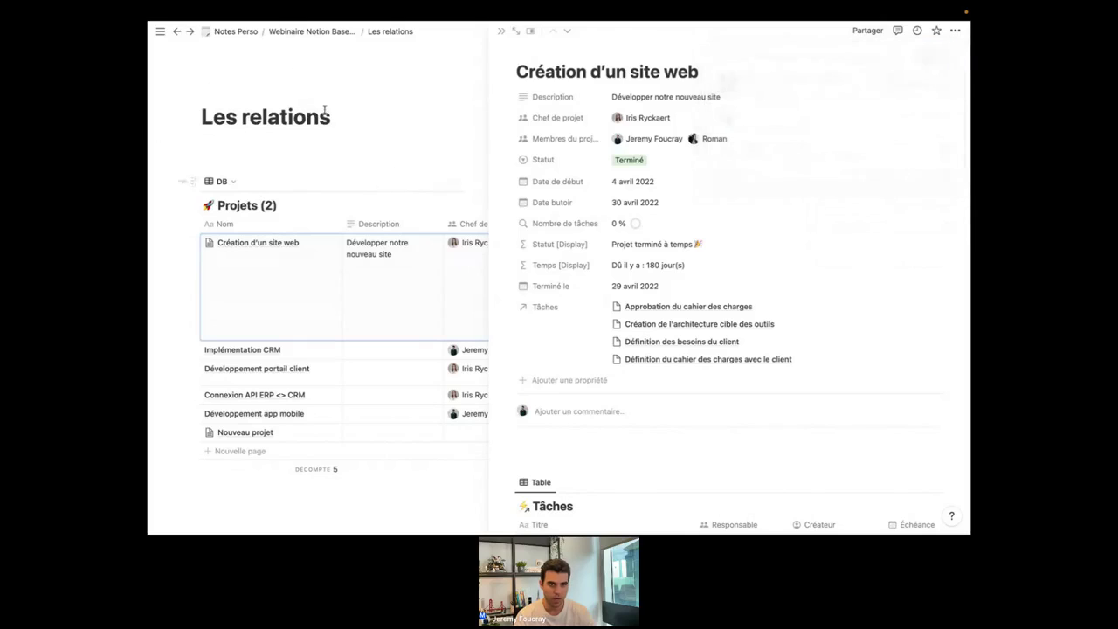
{"action": "left_click", "coordinate": [309, 32]}
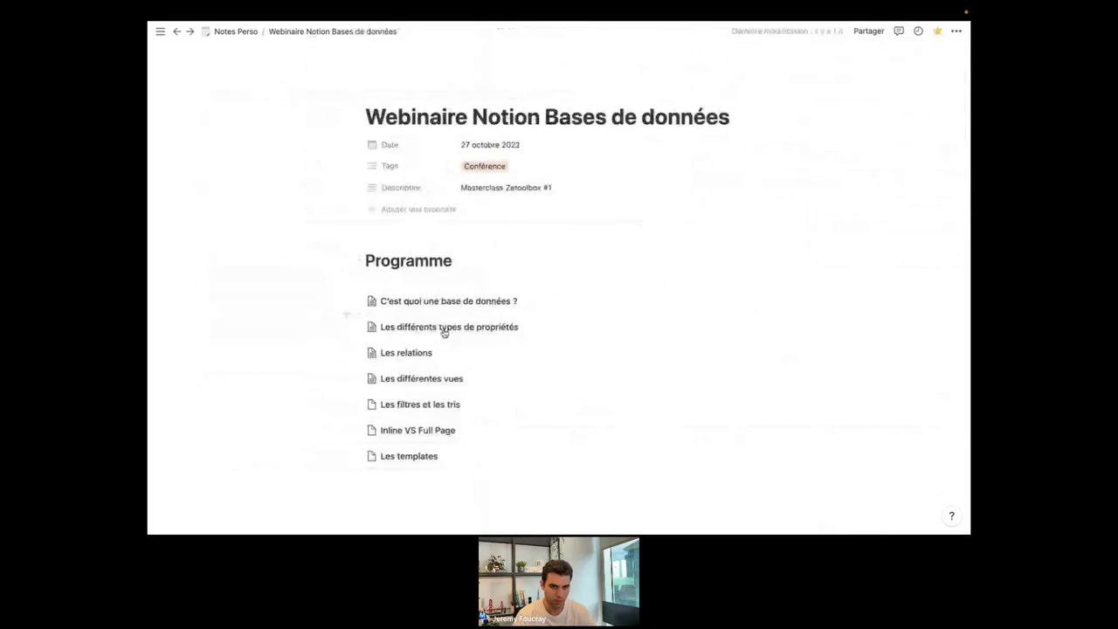
From Les relations, open the Projets (2) database with Afficher la base de données.
{"action": "left_click", "coordinate": [404, 339]}
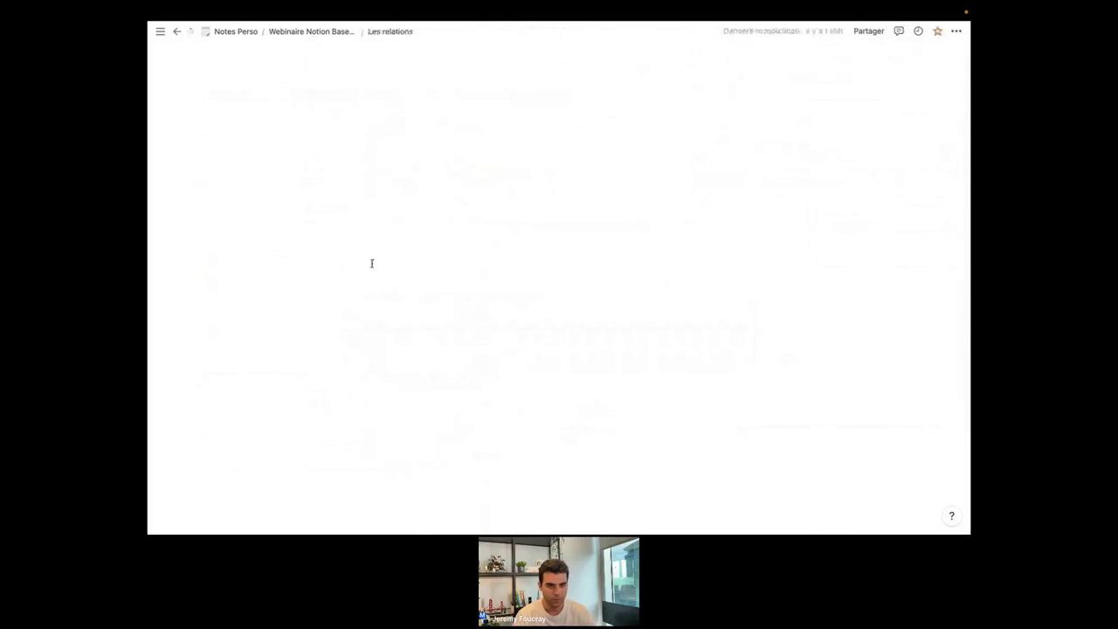
{"action": "left_click", "coordinate": [286, 206]}
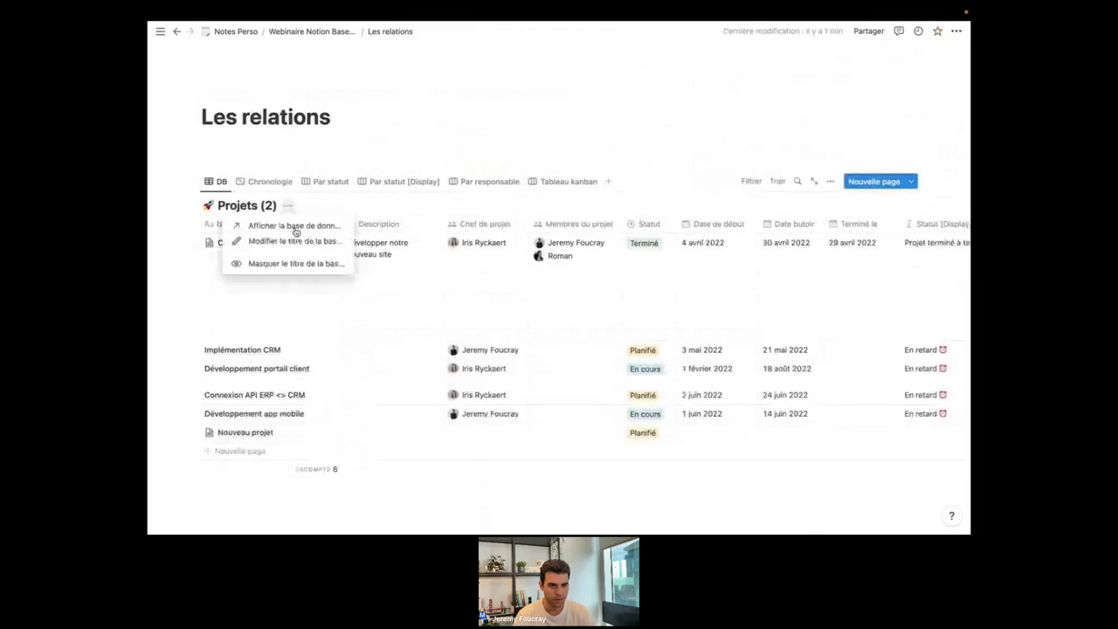
{"action": "left_click", "coordinate": [287, 229]}
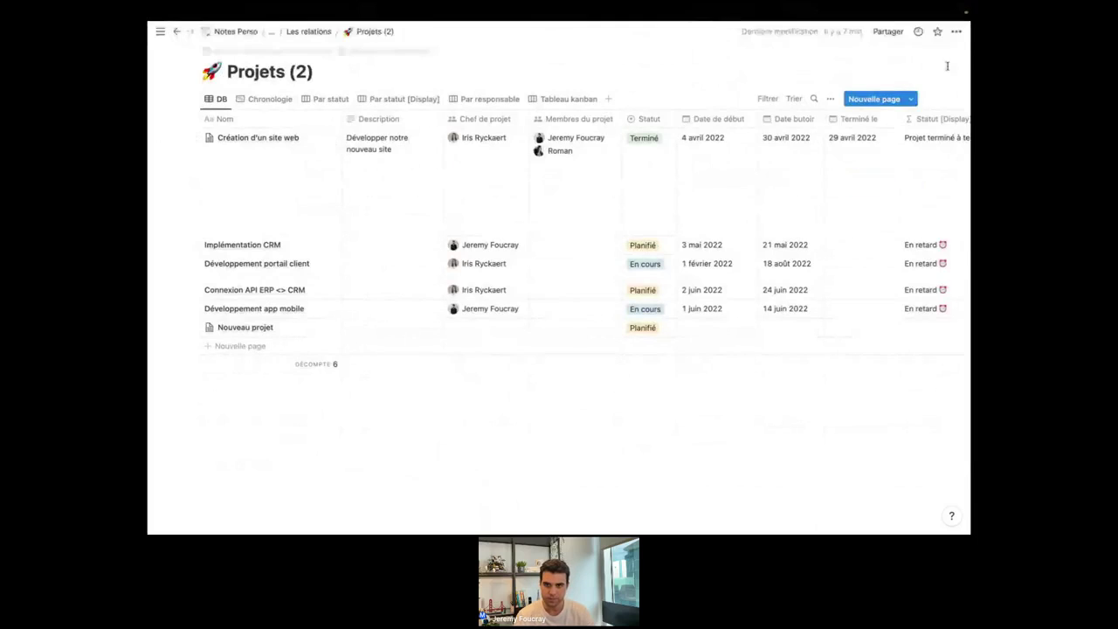
{"action": "left_click", "coordinate": [957, 31]}
{"action": "left_click", "coordinate": [889, 41]}
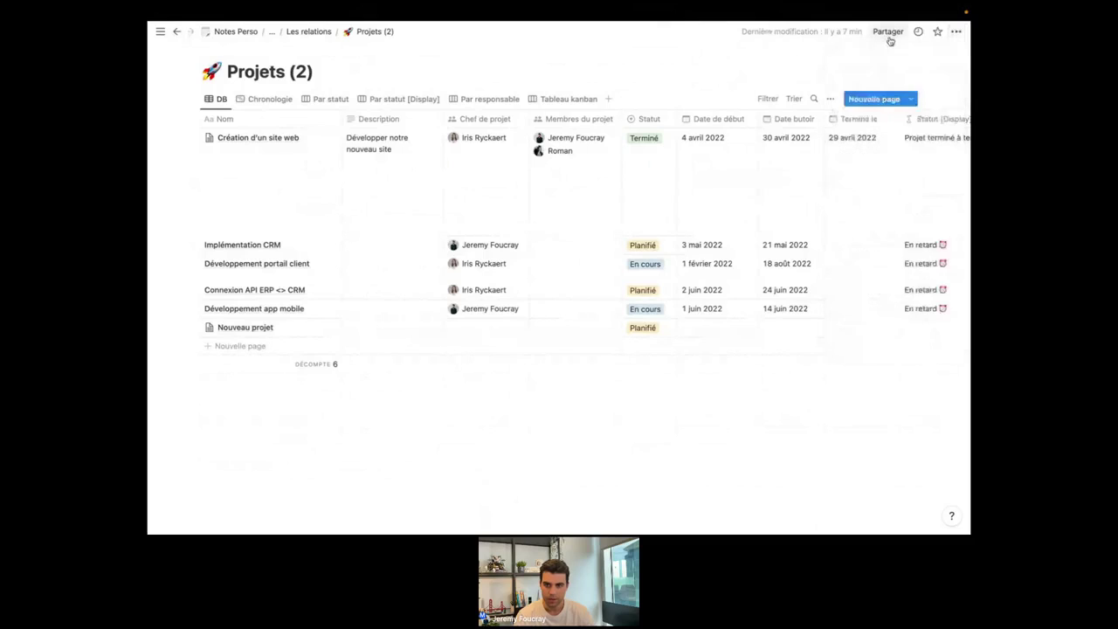
{"action": "left_click", "coordinate": [889, 41]}
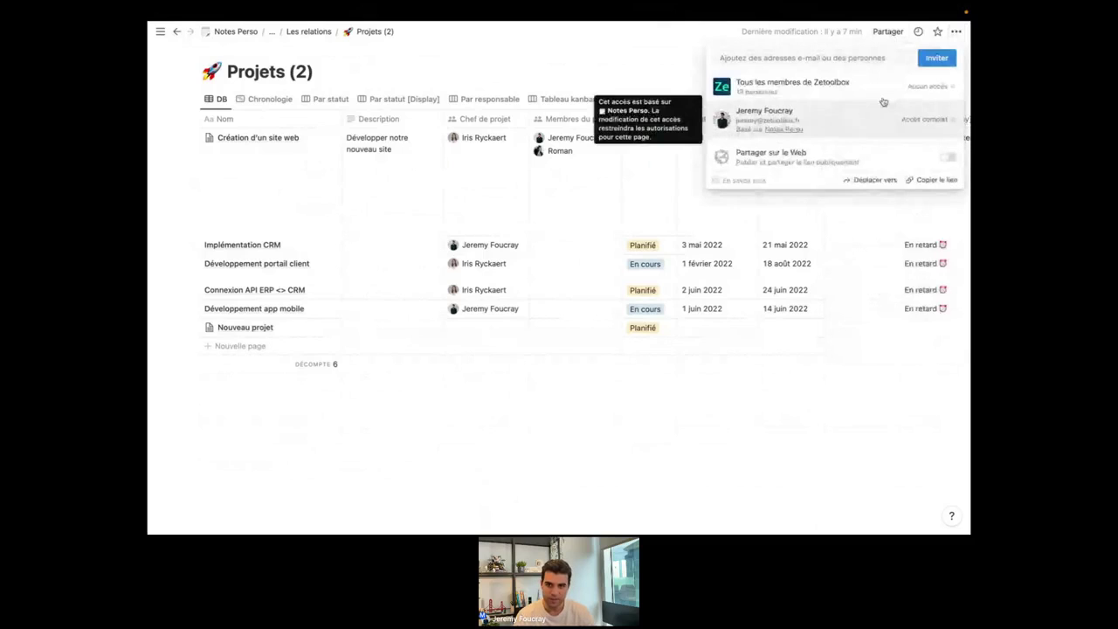
{"action": "left_click", "coordinate": [928, 86]}
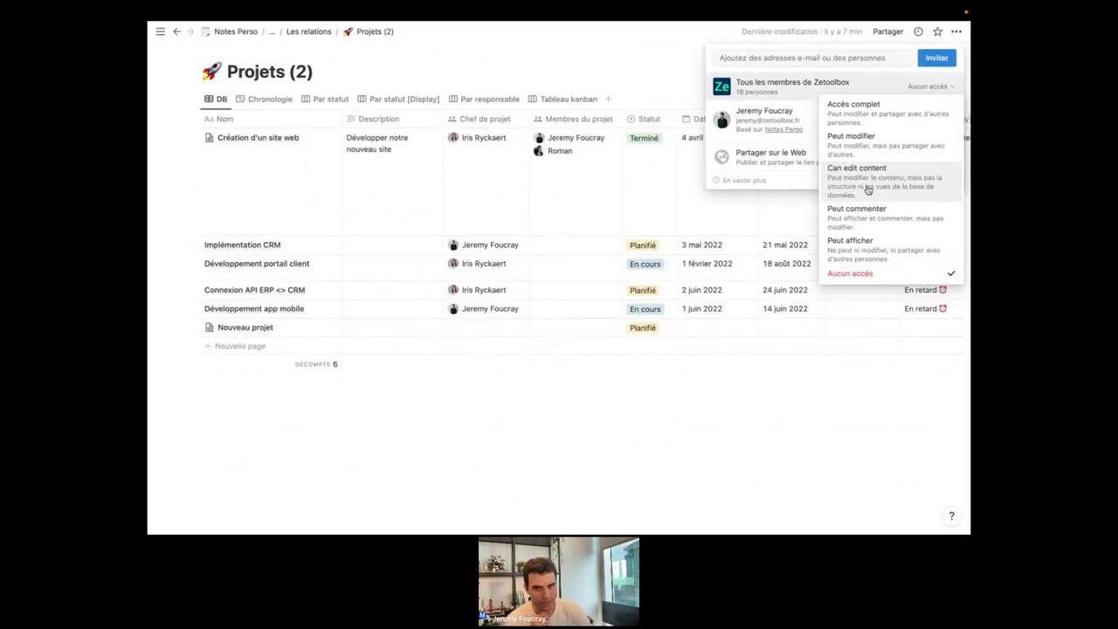
{"action": "left_click", "coordinate": [693, 433]}
{"action": "left_click", "coordinate": [691, 426]}
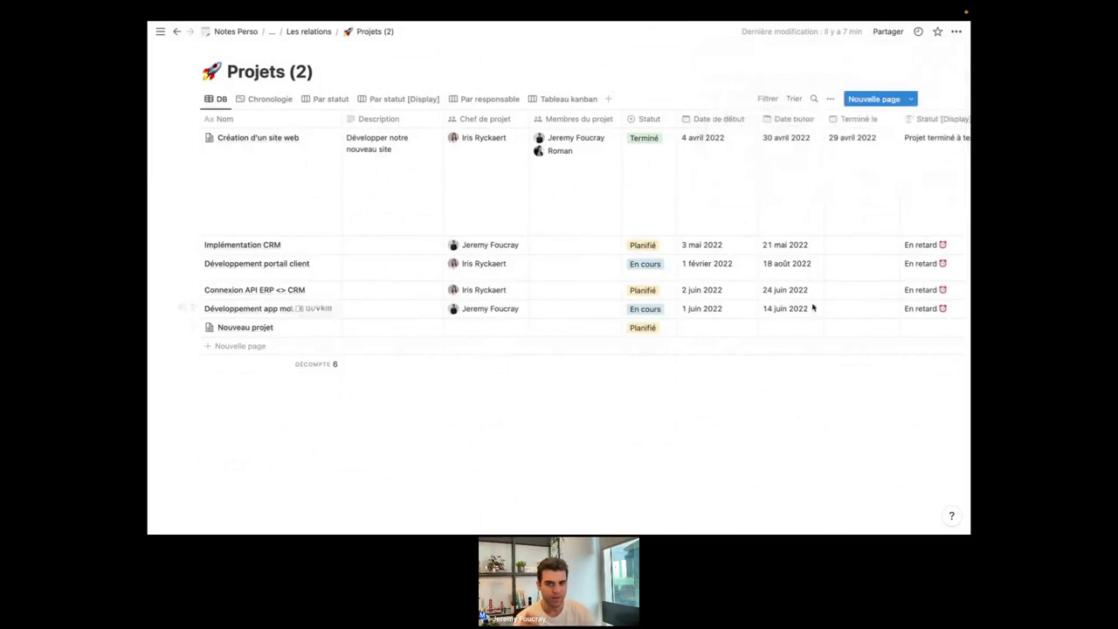
Review the Projets table's columns, then return to the Les relations page.
{"action": "scroll", "coordinate": [812, 307], "scroll_direction": "right", "scroll_amount": 10}
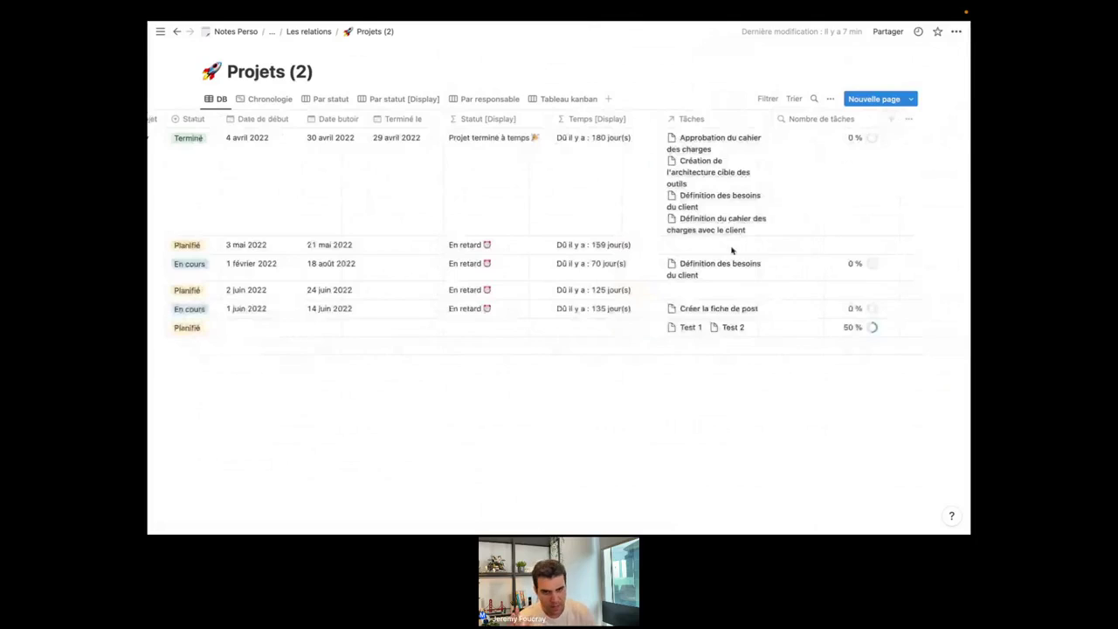
{"action": "scroll", "coordinate": [732, 251], "scroll_direction": "left", "scroll_amount": 10}
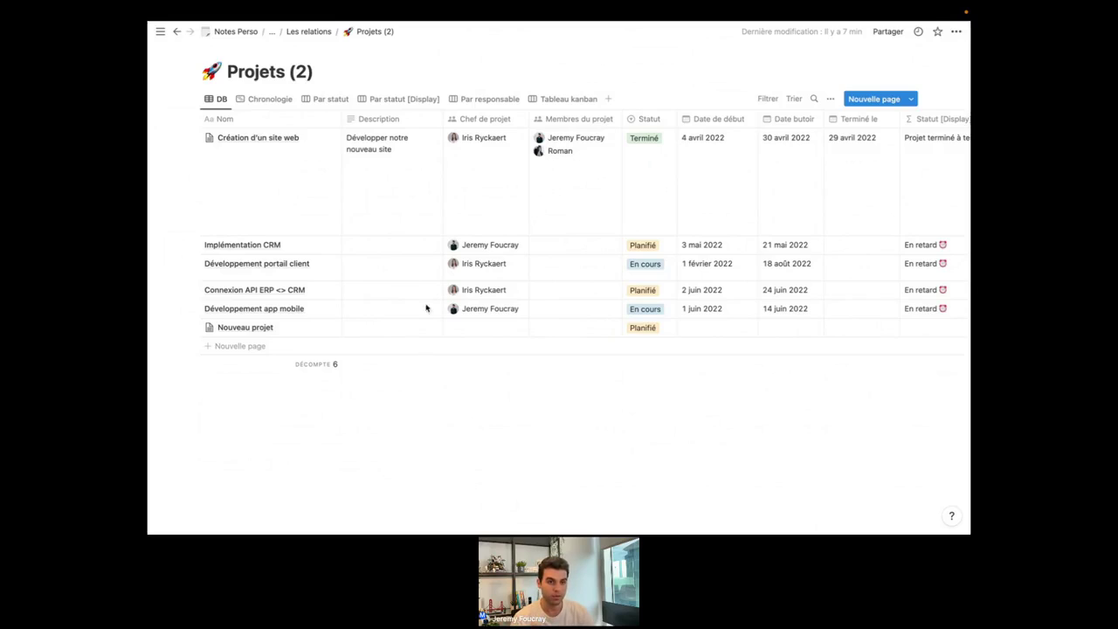
{"action": "left_click", "coordinate": [310, 32]}
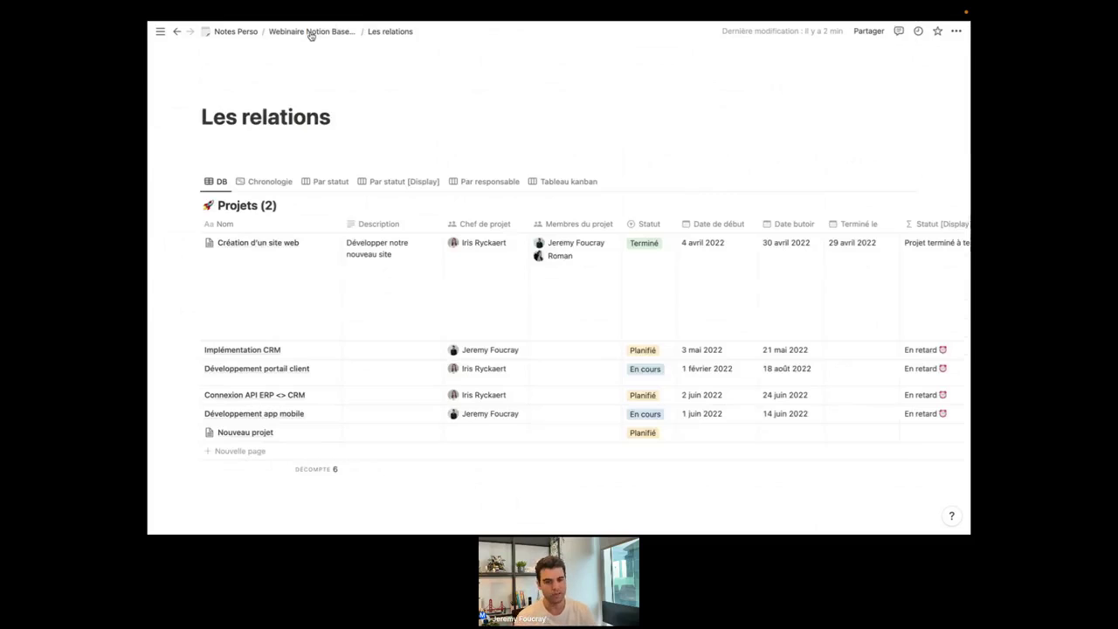
Copy the Projets (2) database block link and go to the Webinaire Notion Bases de données page.
{"action": "mouse_move", "coordinate": [158, 236]}
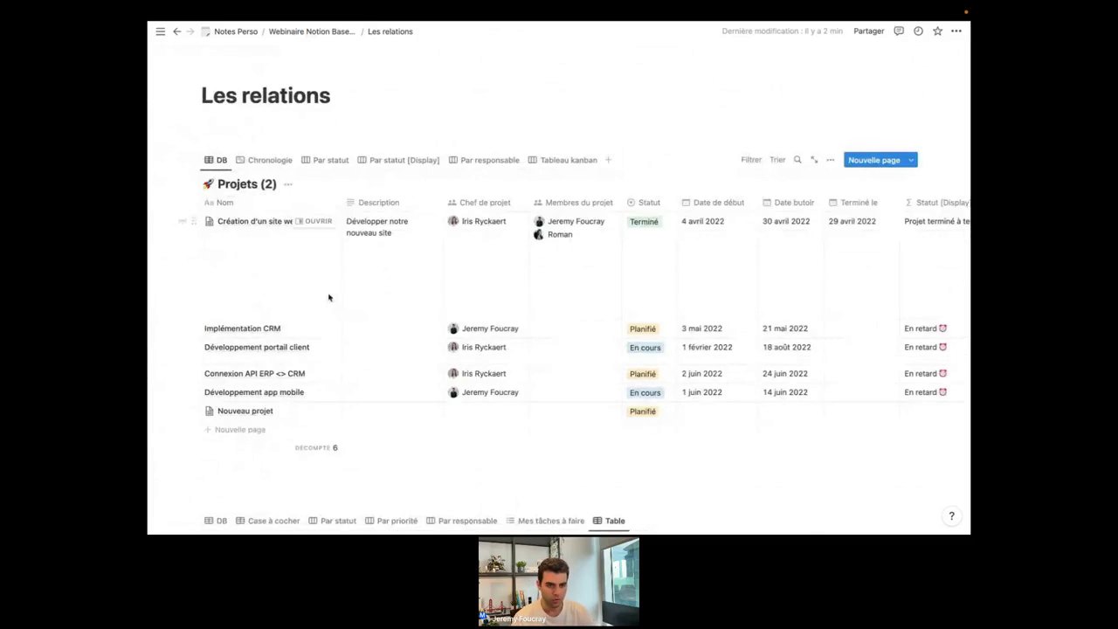
{"action": "scroll", "coordinate": [329, 298], "scroll_direction": "down", "scroll_amount": 2}
{"action": "scroll", "coordinate": [329, 298], "scroll_direction": "down", "scroll_amount": 4}
{"action": "scroll", "coordinate": [329, 298], "scroll_direction": "up", "scroll_amount": 6}
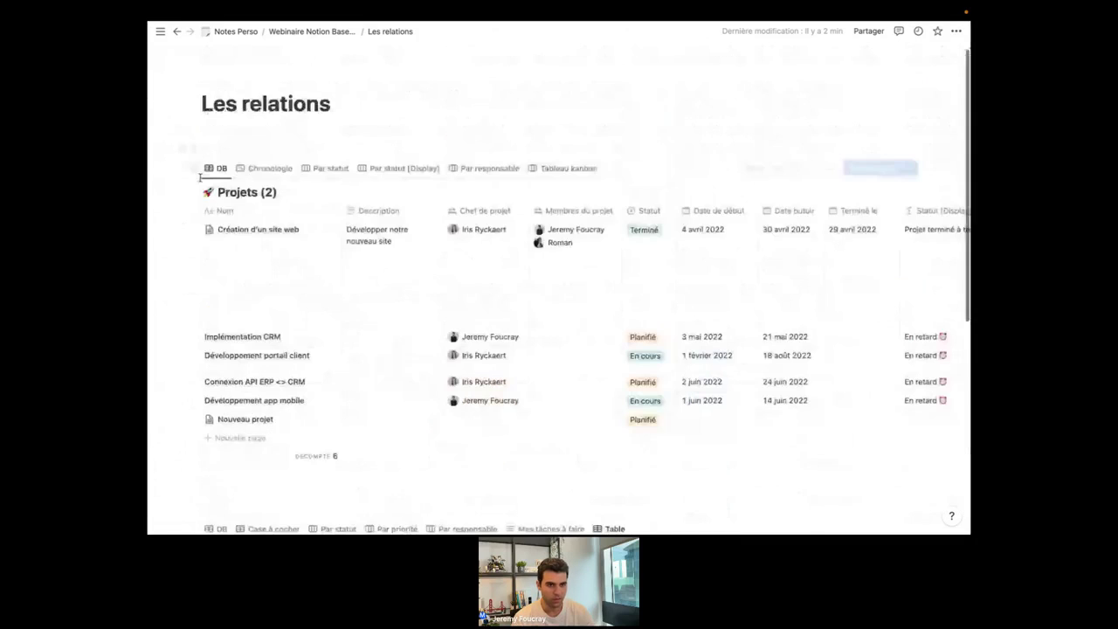
{"action": "left_click", "coordinate": [192, 172]}
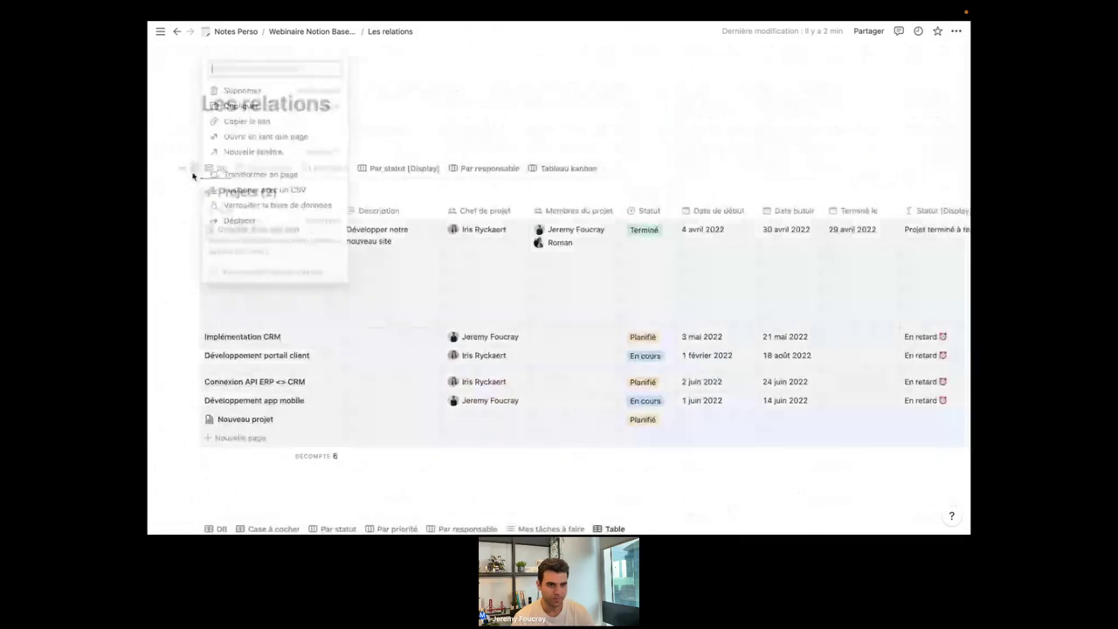
{"action": "left_click", "coordinate": [249, 120]}
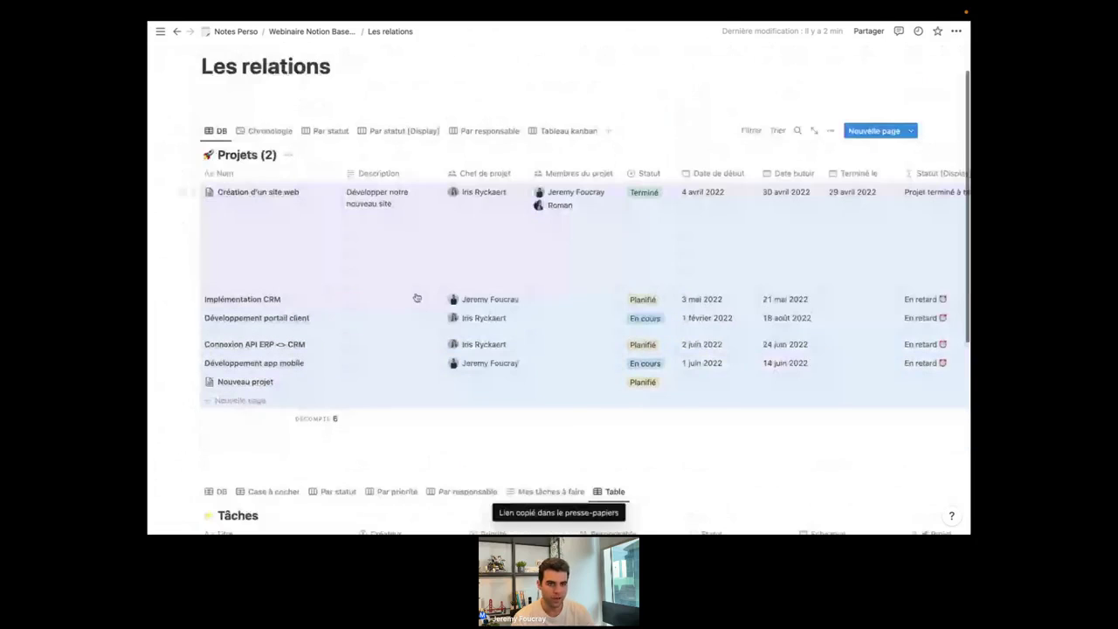
{"action": "scroll", "coordinate": [417, 298], "scroll_direction": "down", "scroll_amount": 5}
{"action": "left_click", "coordinate": [315, 30]}
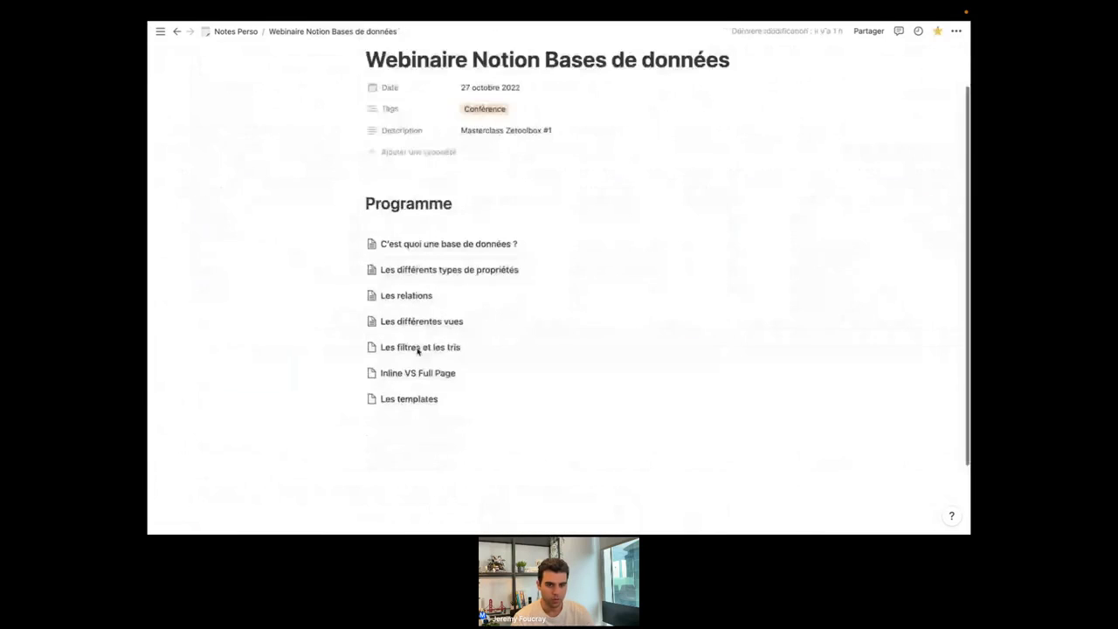
Paste the Projets database link onto a new line of the empty Les templates page.
{"action": "left_click", "coordinate": [411, 376]}
{"action": "left_click", "coordinate": [407, 146]}
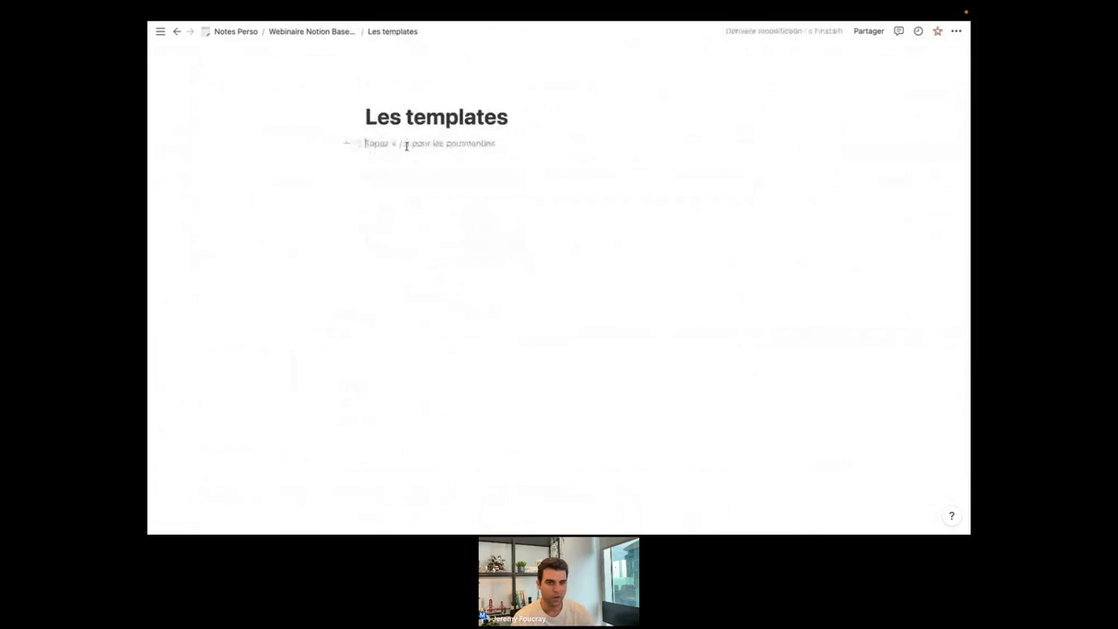
{"action": "key", "text": "Return"}
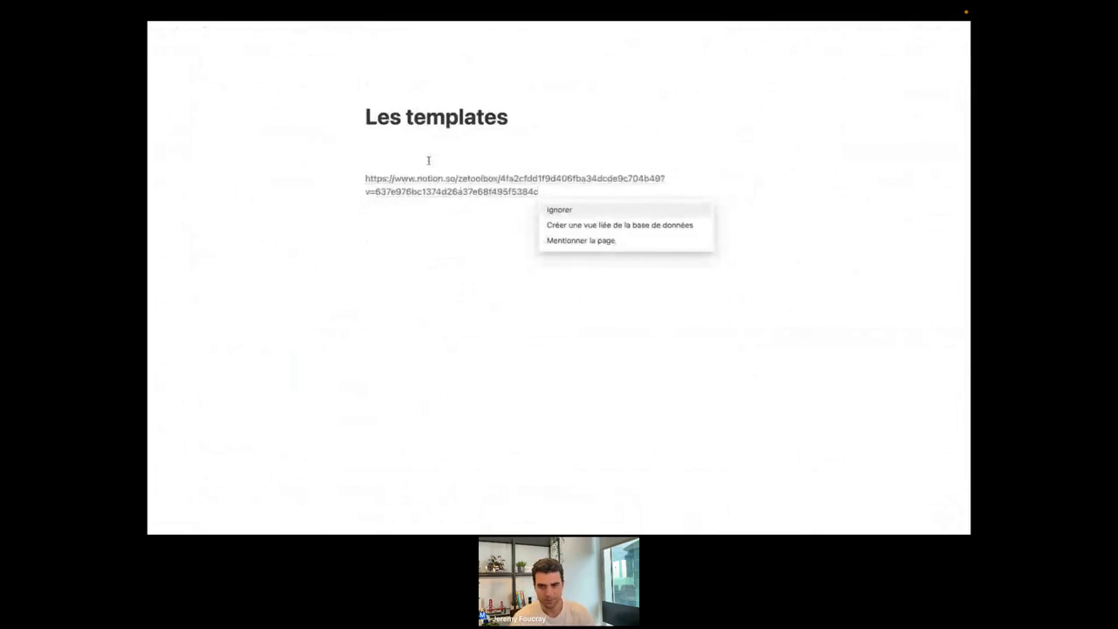
Create a linked database view reusing the DB view, with the database title hidden.
{"action": "left_click", "coordinate": [574, 224]}
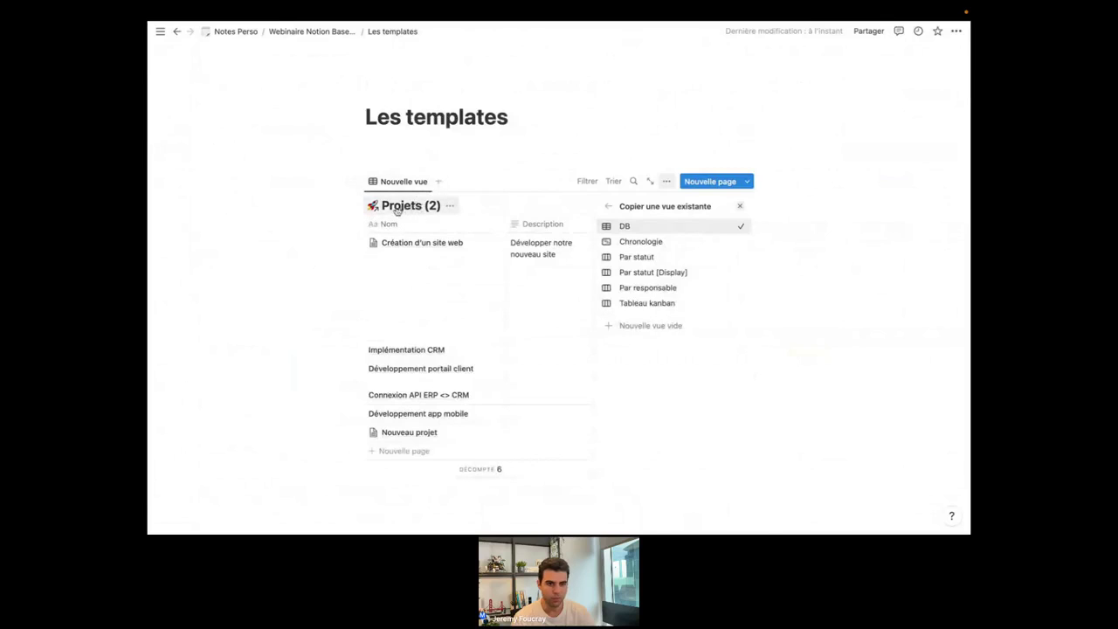
{"action": "left_click", "coordinate": [451, 206]}
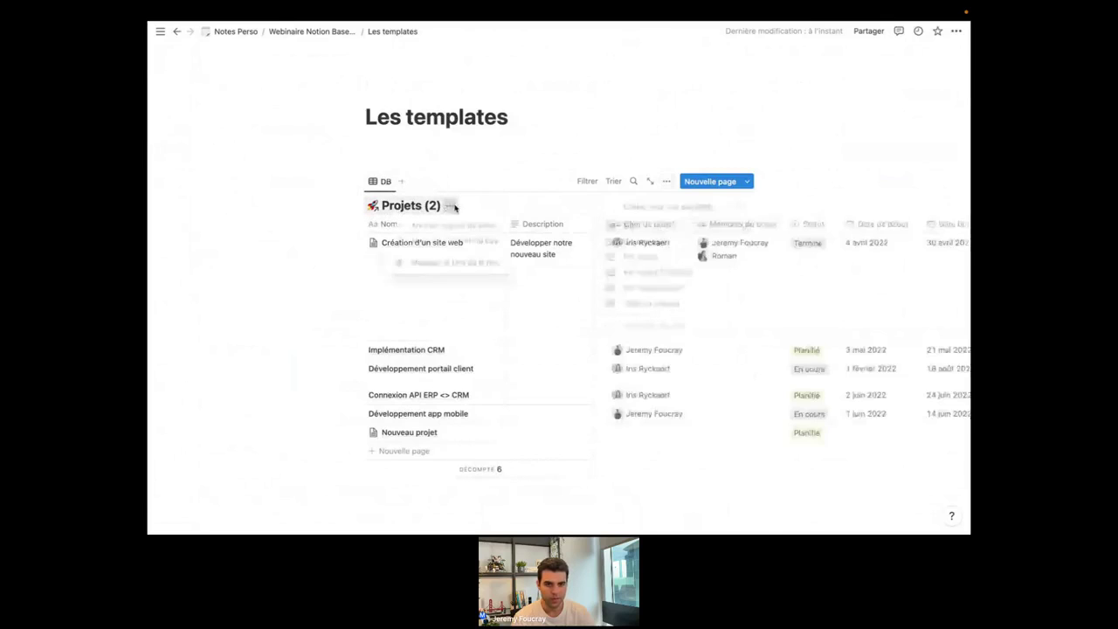
{"action": "left_click", "coordinate": [448, 264]}
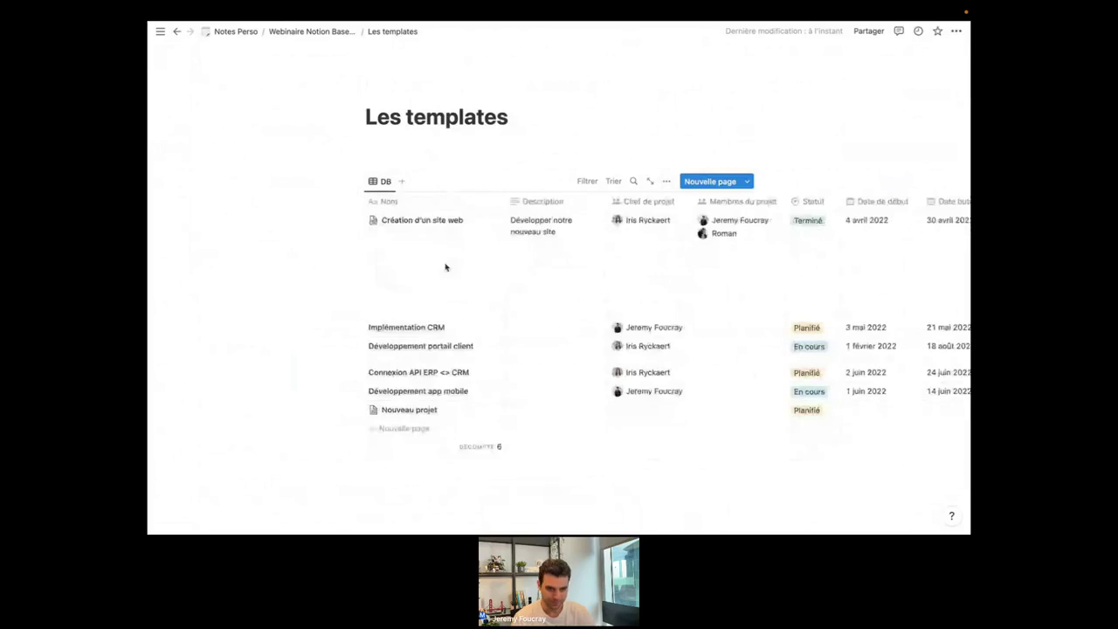
Filter the linked Projets view by Chef de projet to keep only the current user's projects.
{"action": "left_click", "coordinate": [585, 181]}
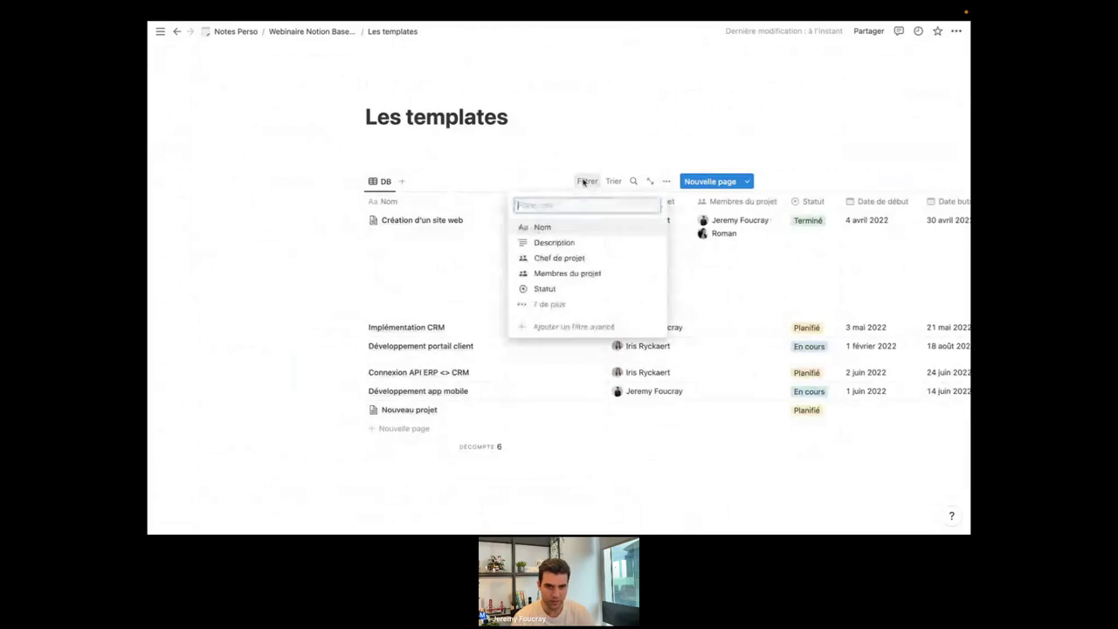
{"action": "left_click", "coordinate": [561, 258]}
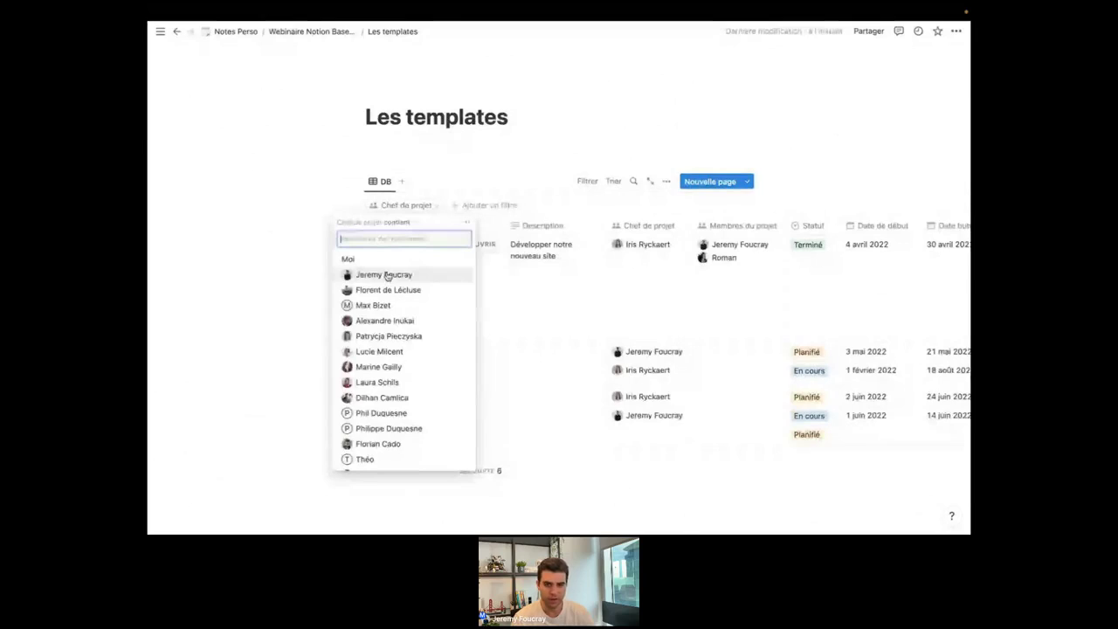
{"action": "left_click", "coordinate": [388, 276]}
{"action": "left_click", "coordinate": [666, 181]}
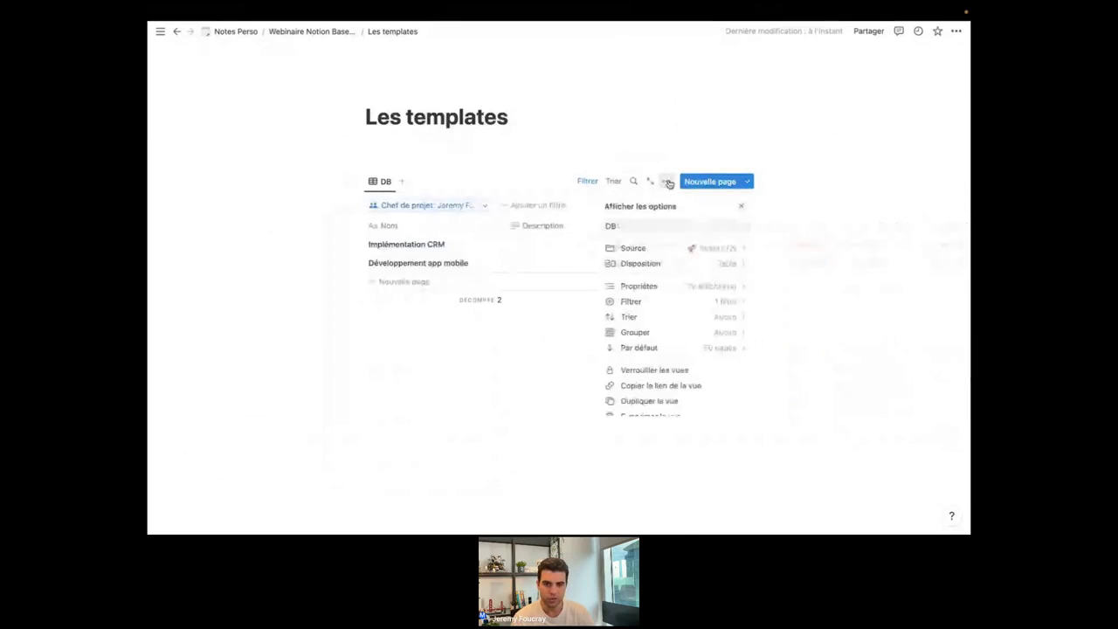
Change the linked Projets view's layout to Galerie.
{"action": "left_click", "coordinate": [673, 266]}
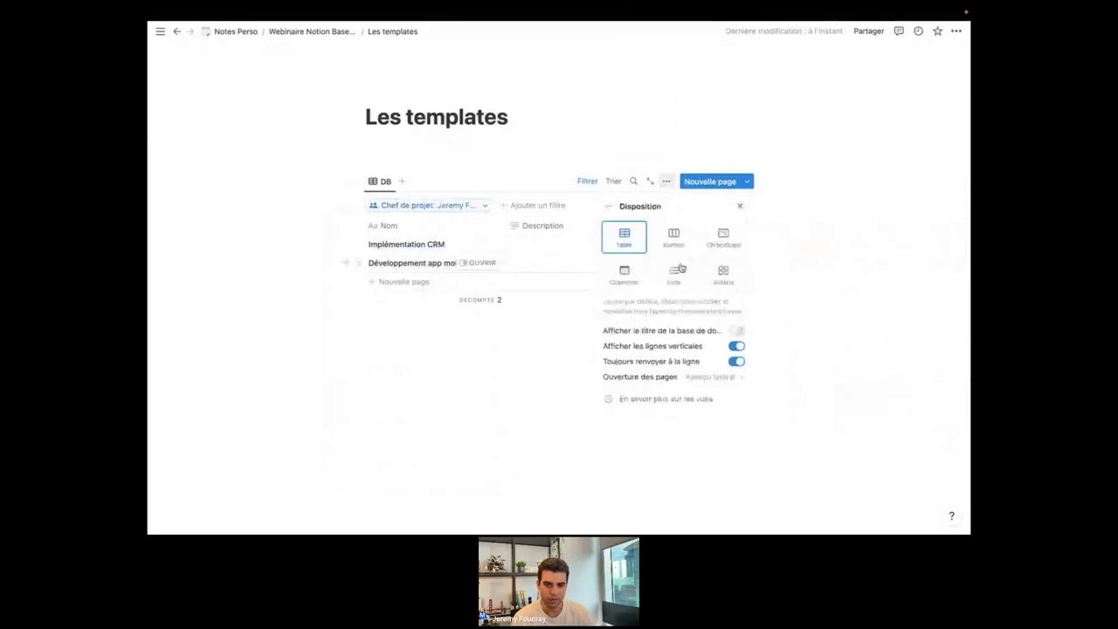
{"action": "left_click", "coordinate": [609, 208]}
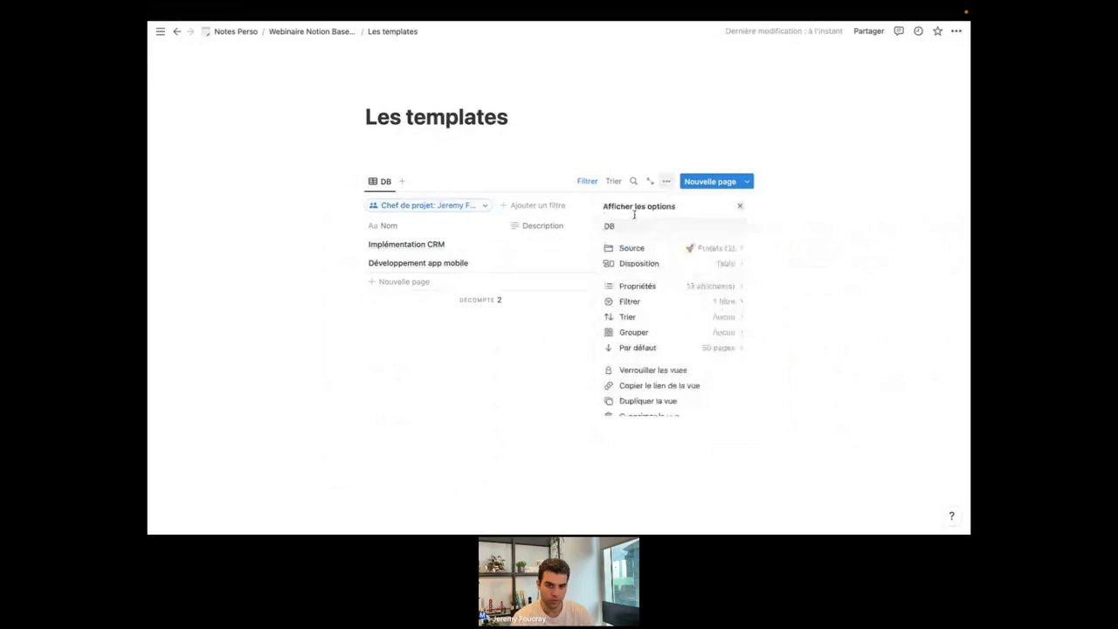
{"action": "left_click", "coordinate": [653, 264]}
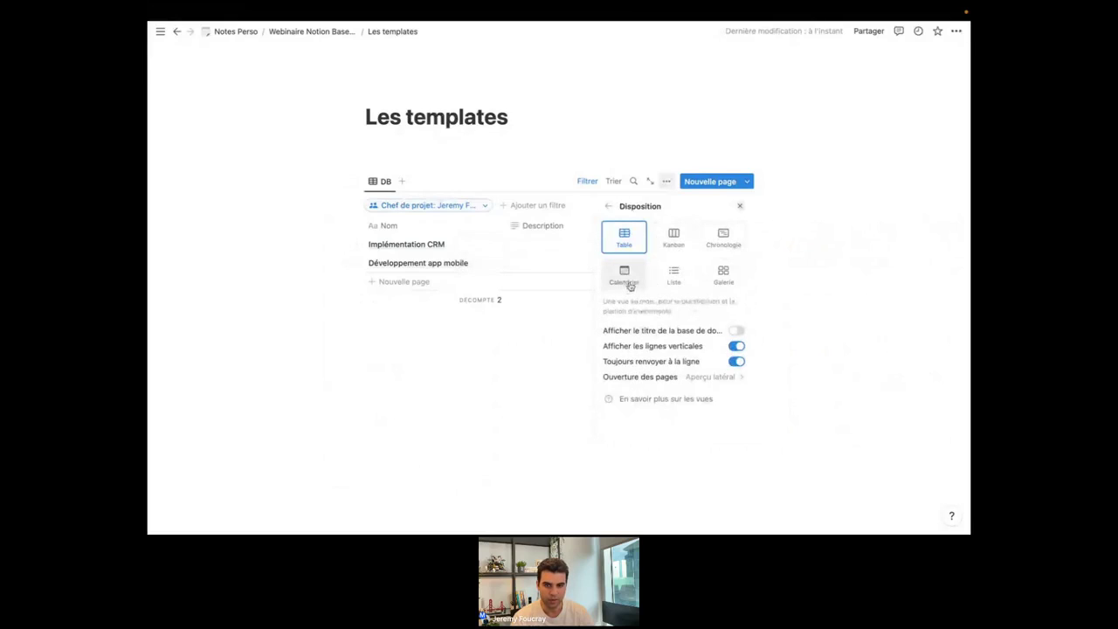
{"action": "left_click", "coordinate": [724, 278]}
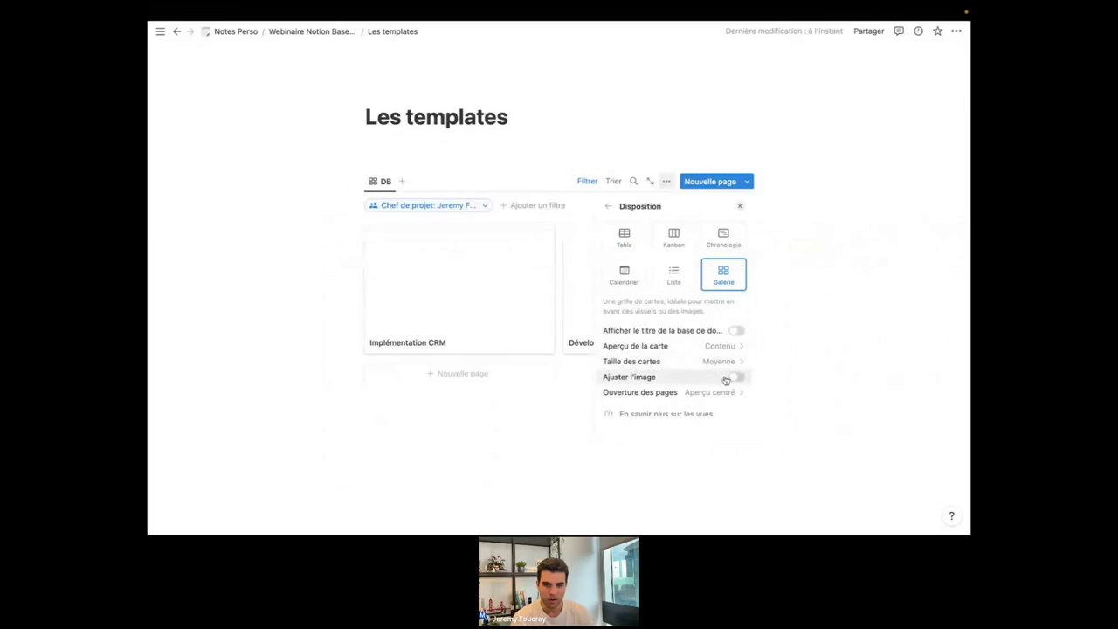
Show Statut [Display], Temps [Display] and Nombre de tâches on the gallery cards.
{"action": "left_click", "coordinate": [608, 206]}
{"action": "left_click", "coordinate": [677, 287]}
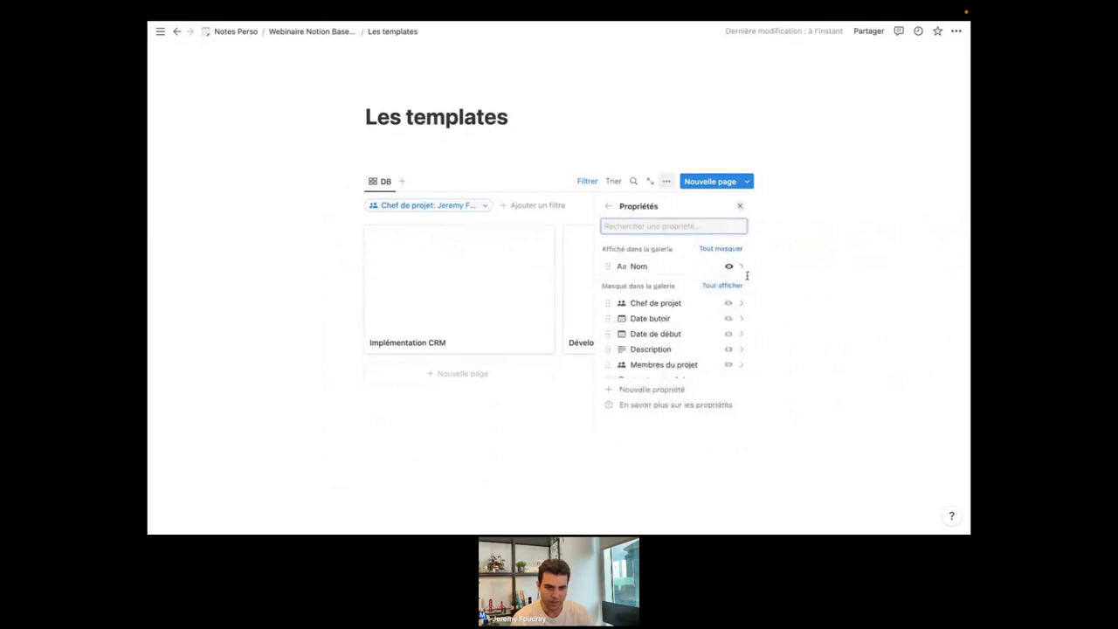
{"action": "scroll", "coordinate": [693, 334], "scroll_direction": "down", "scroll_amount": 3}
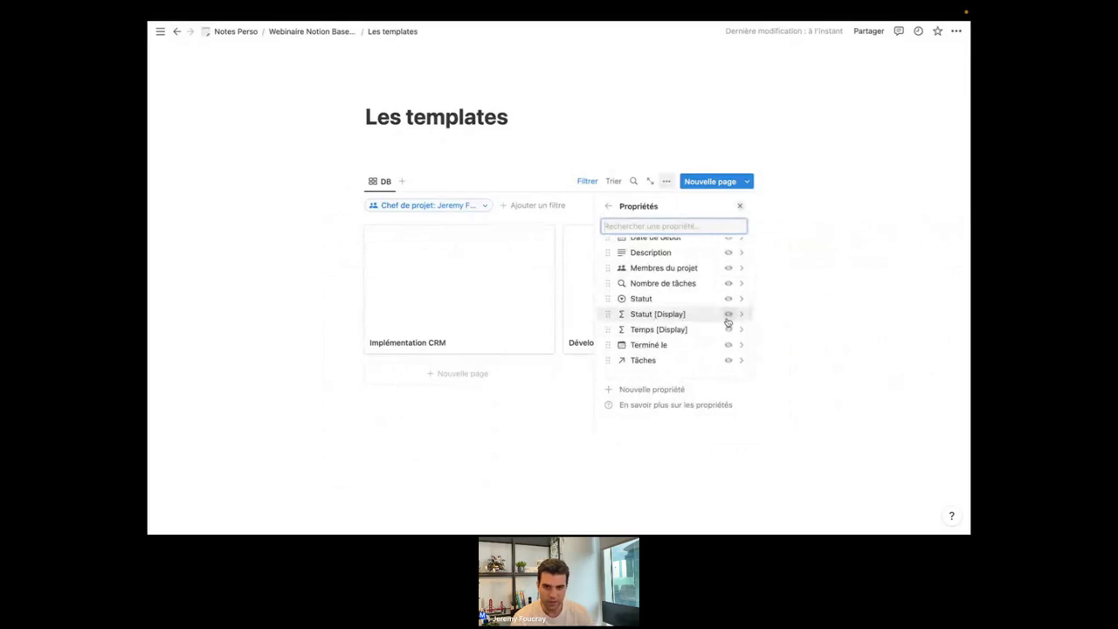
{"action": "left_click", "coordinate": [730, 316]}
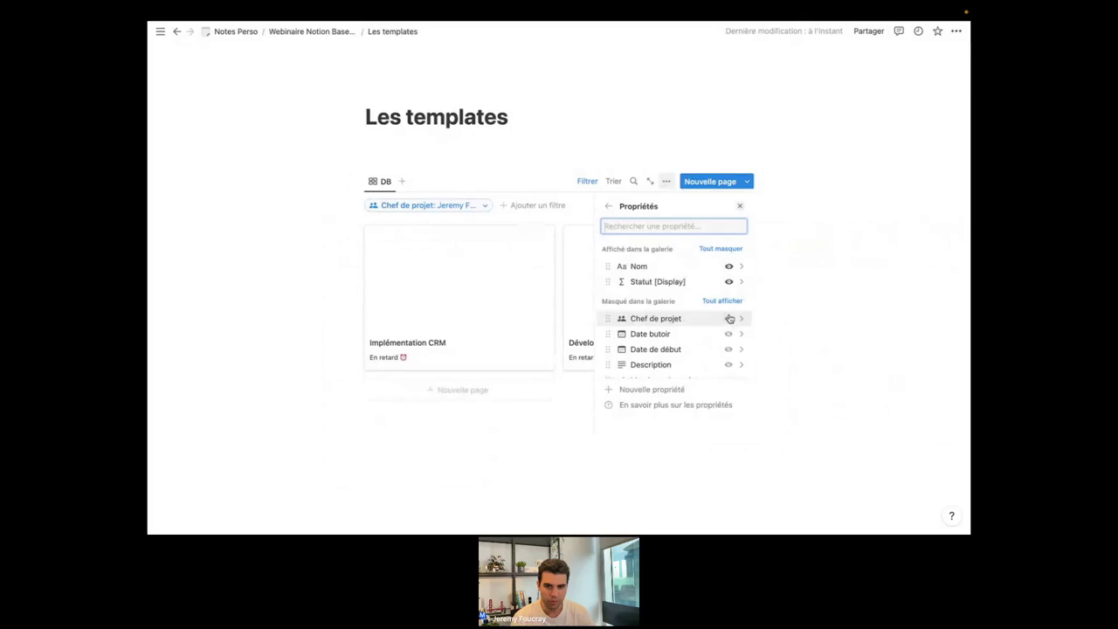
{"action": "scroll", "coordinate": [724, 331], "scroll_direction": "down", "scroll_amount": 3}
{"action": "left_click", "coordinate": [725, 330]}
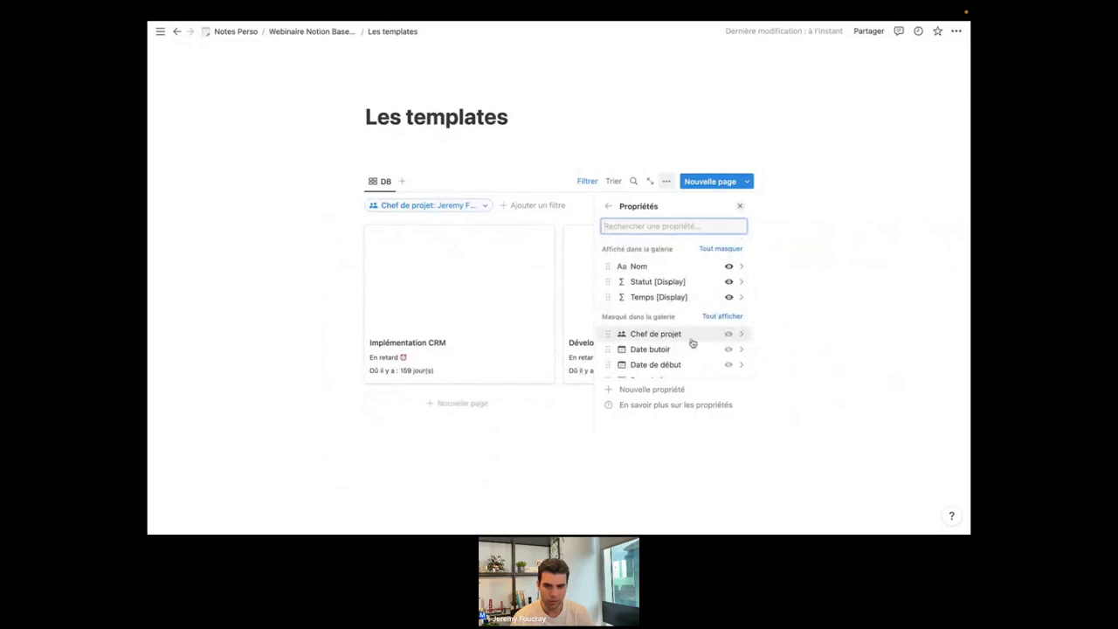
{"action": "scroll", "coordinate": [697, 344], "scroll_direction": "down", "scroll_amount": 3}
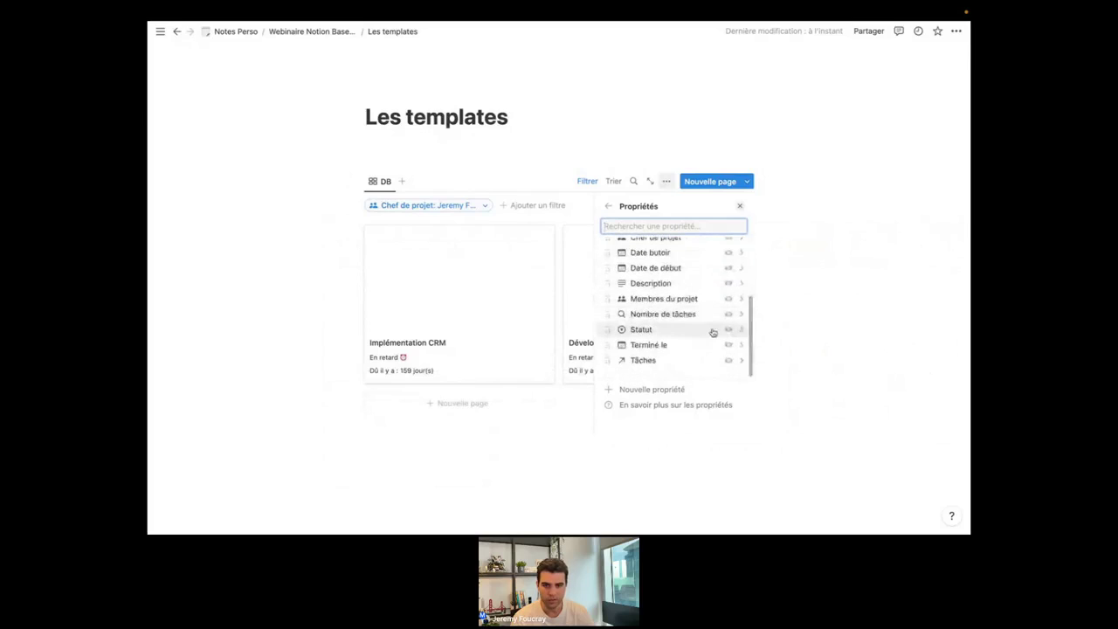
{"action": "left_click", "coordinate": [729, 314]}
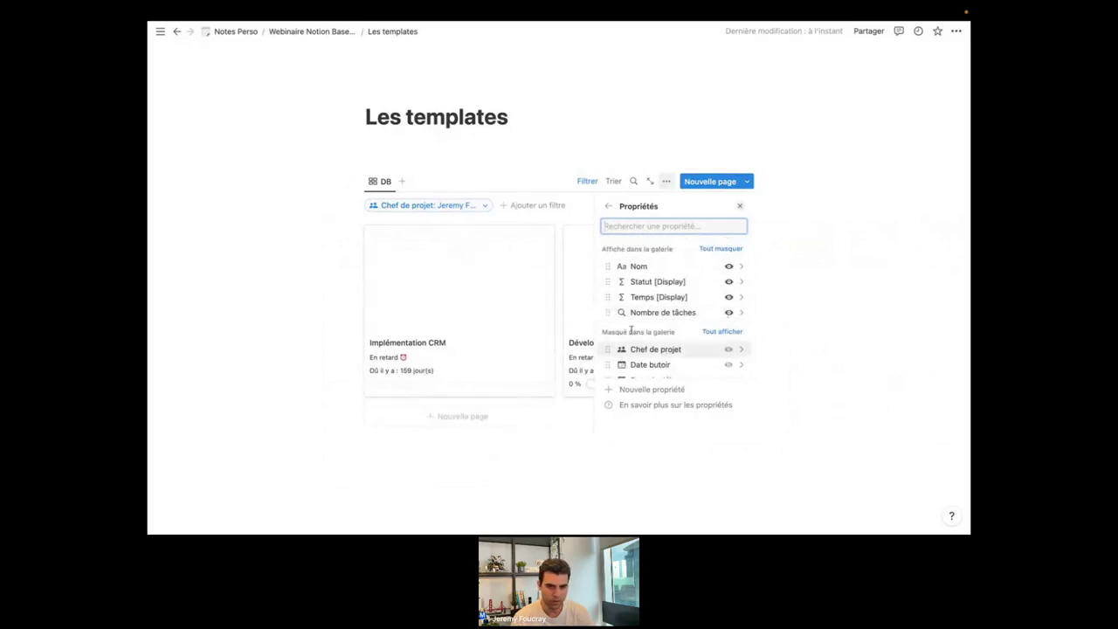
{"action": "left_click", "coordinate": [313, 341]}
Preview the Implémentation CRM project card, then close the preview.
{"action": "scroll", "coordinate": [350, 385], "scroll_direction": "down", "scroll_amount": 1}
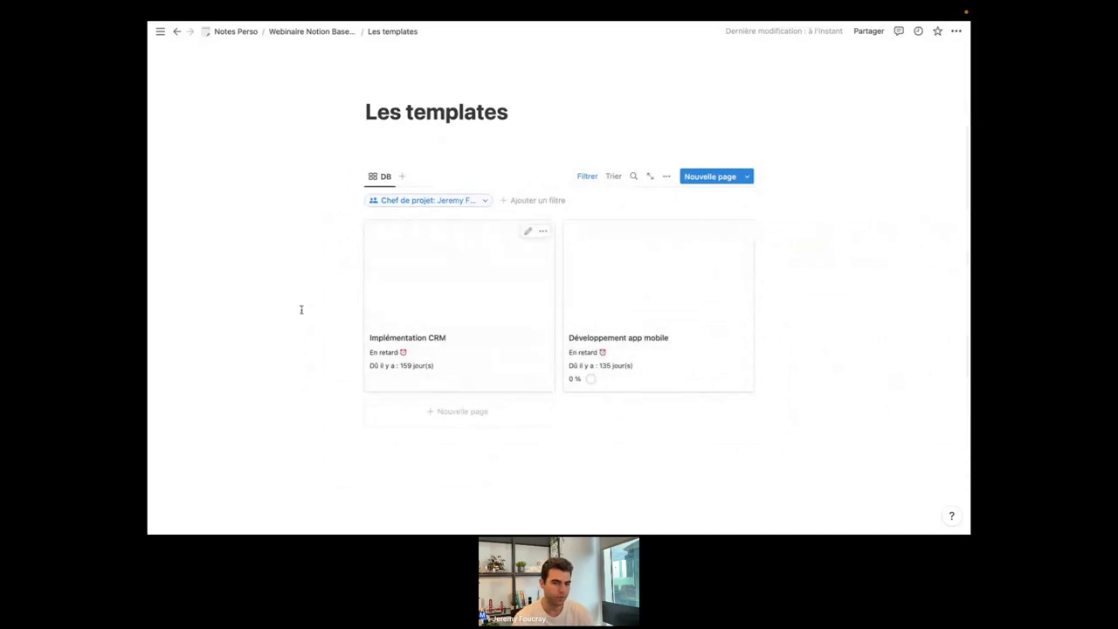
{"action": "left_click", "coordinate": [439, 288]}
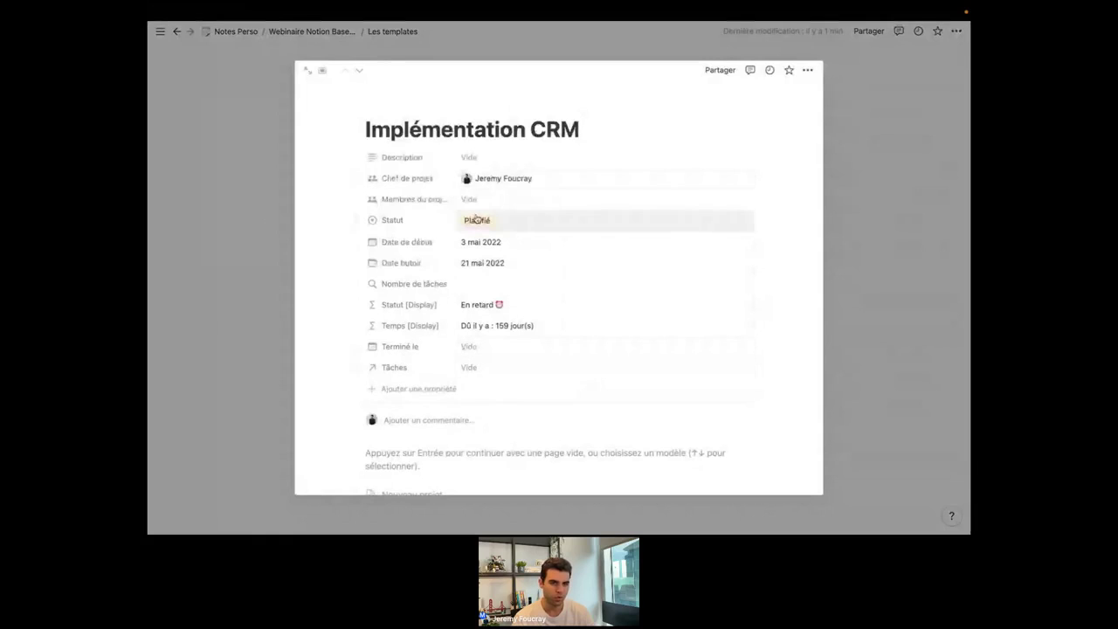
{"action": "left_click", "coordinate": [270, 215]}
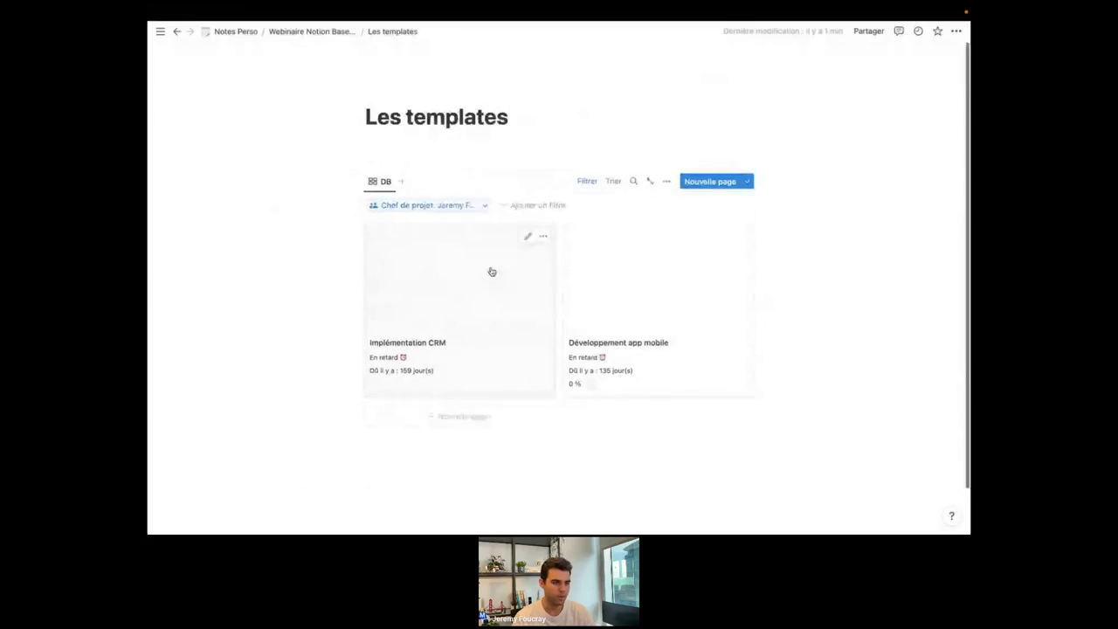
{"action": "scroll", "coordinate": [492, 272], "scroll_direction": "down", "scroll_amount": 1}
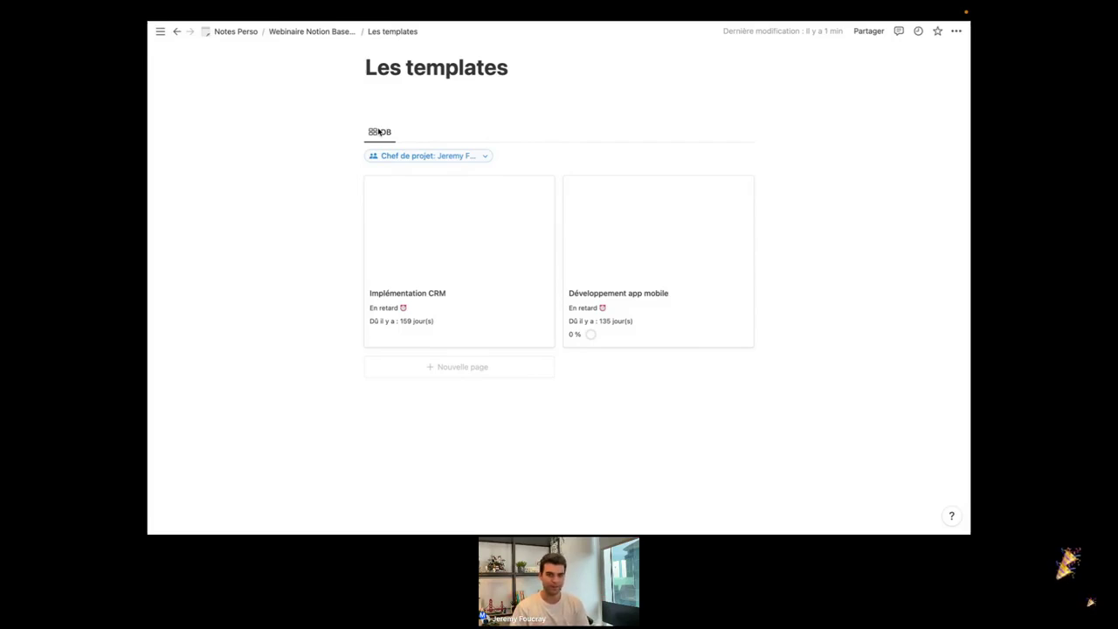
{"action": "mouse_move", "coordinate": [404, 529]}
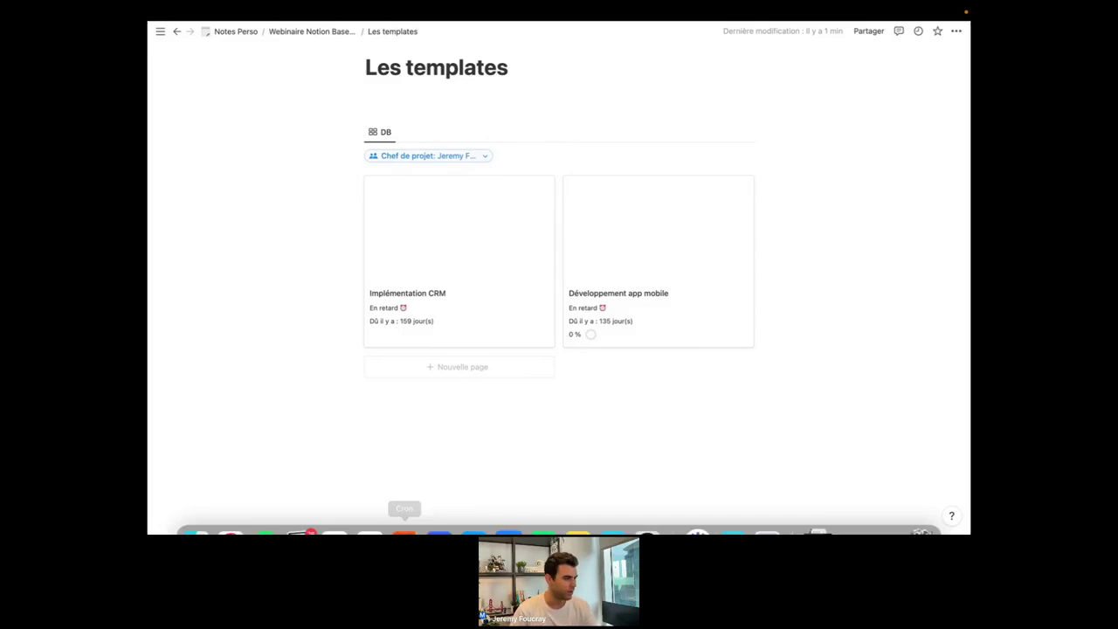